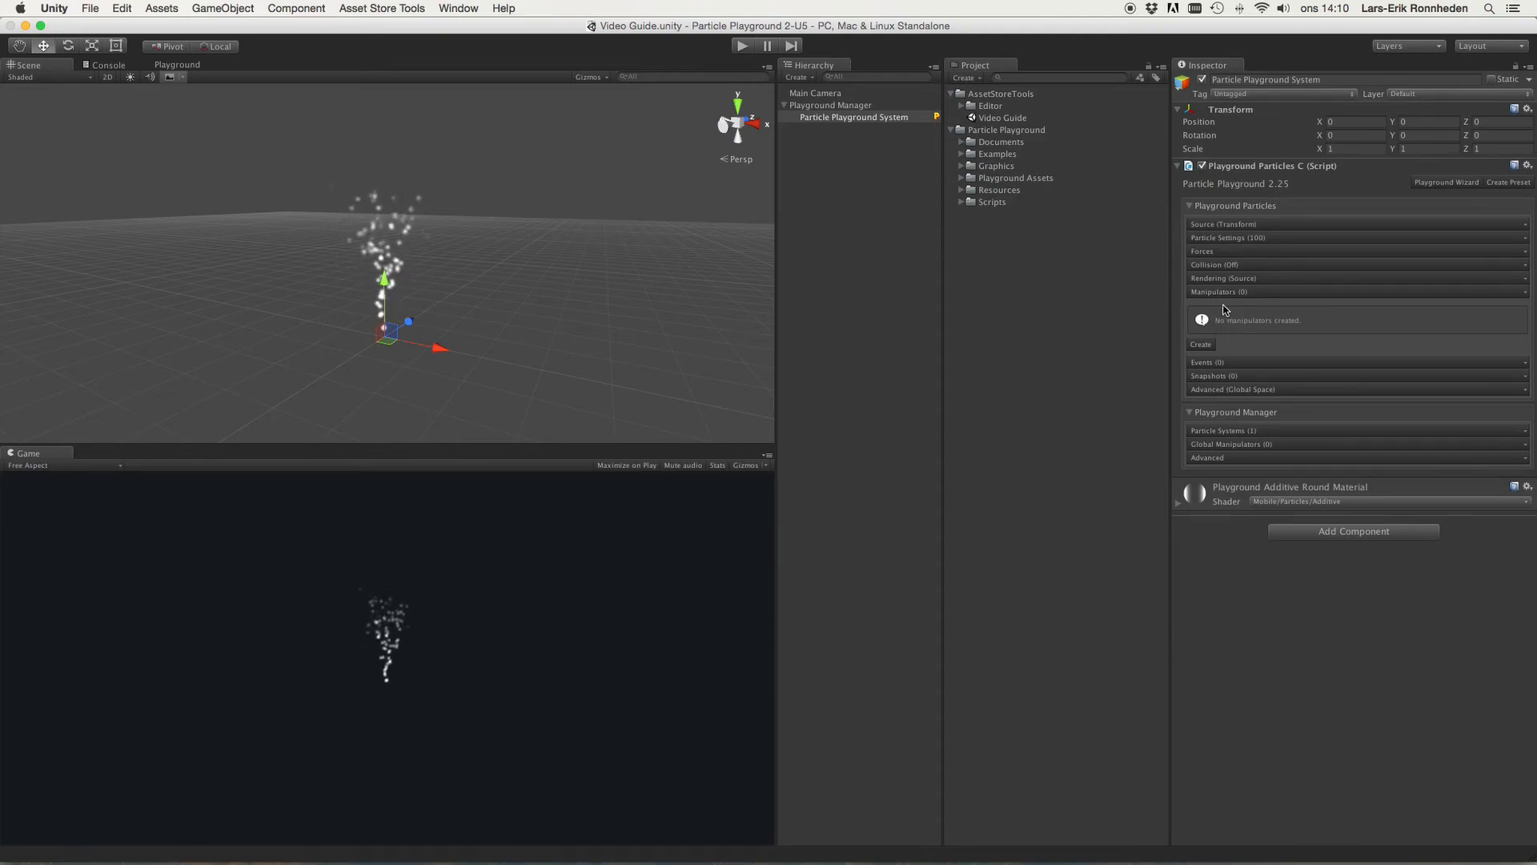
Step: Create a new local manipulator on the particle system
left_click(1229, 444)
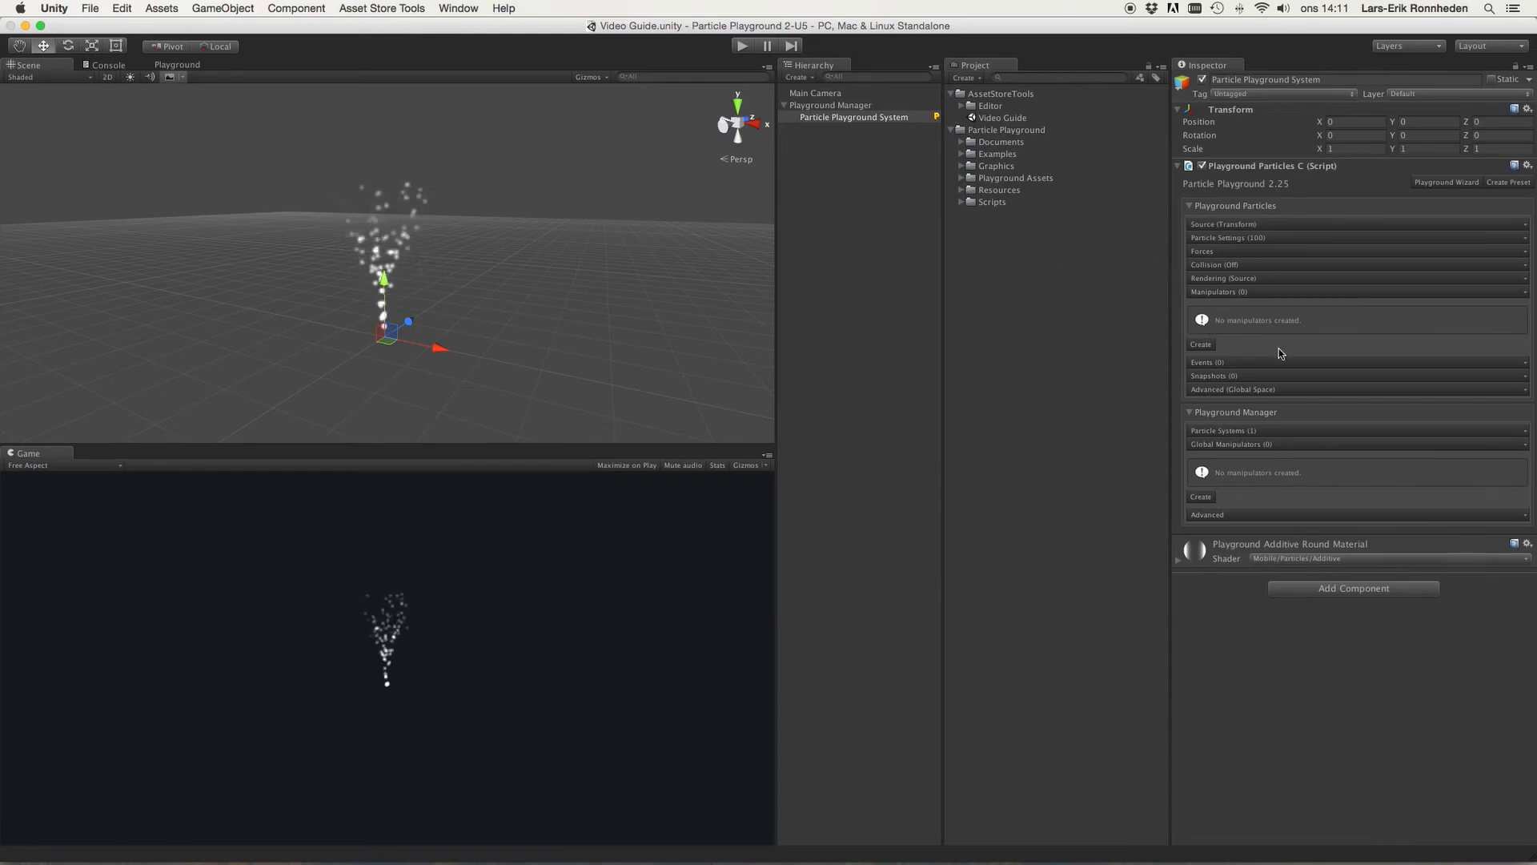
left_click(1201, 343)
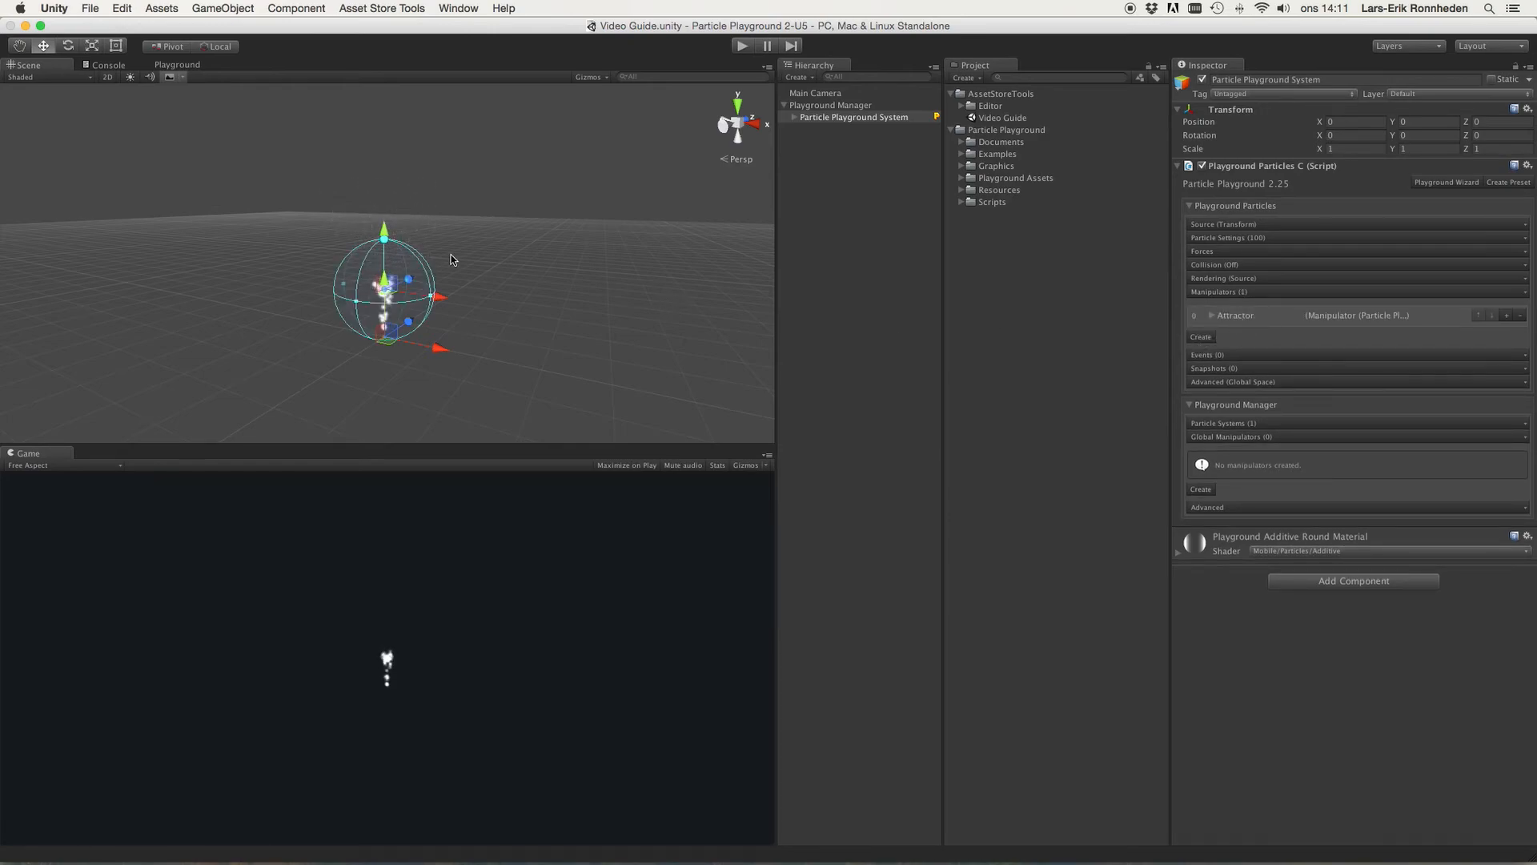
Step: Nudge the Attractor manipulator along X and expand its settings, keeping its Type as Attractor
left_click_drag(446, 302, 471, 309)
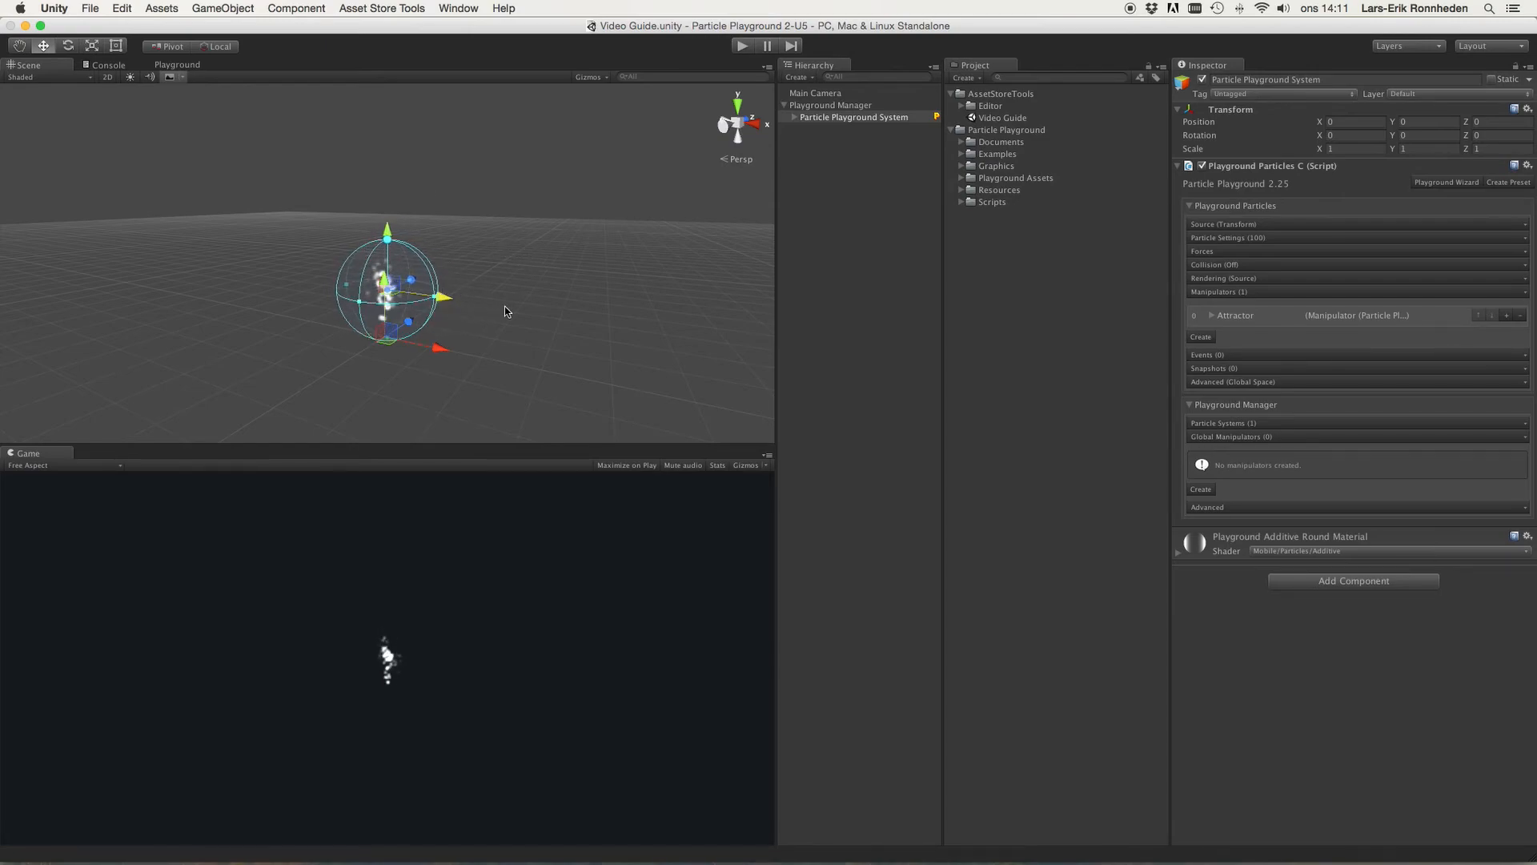
left_click(1235, 315)
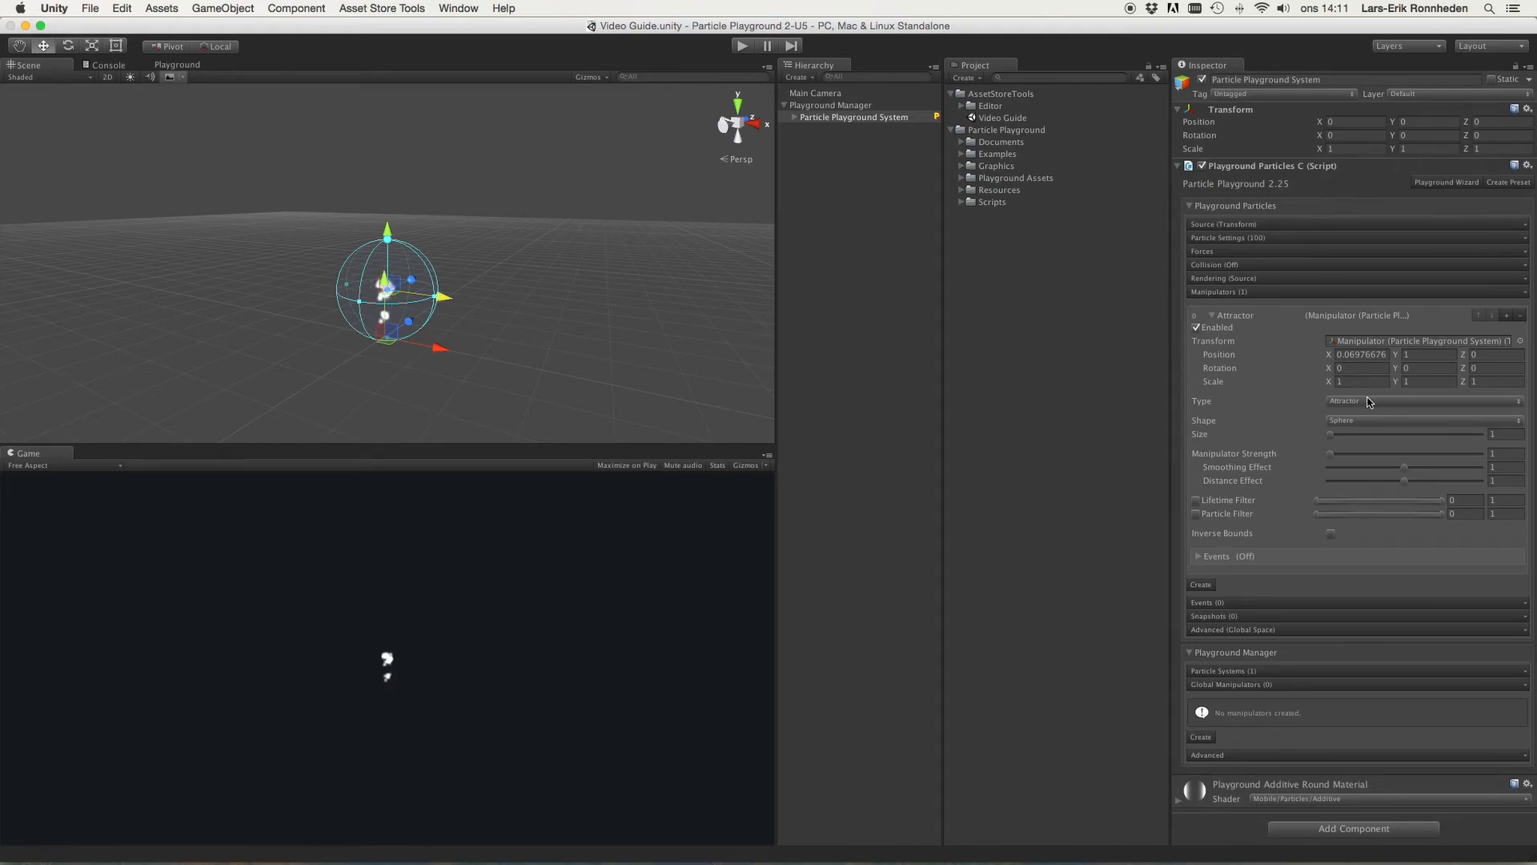
left_click(1369, 402)
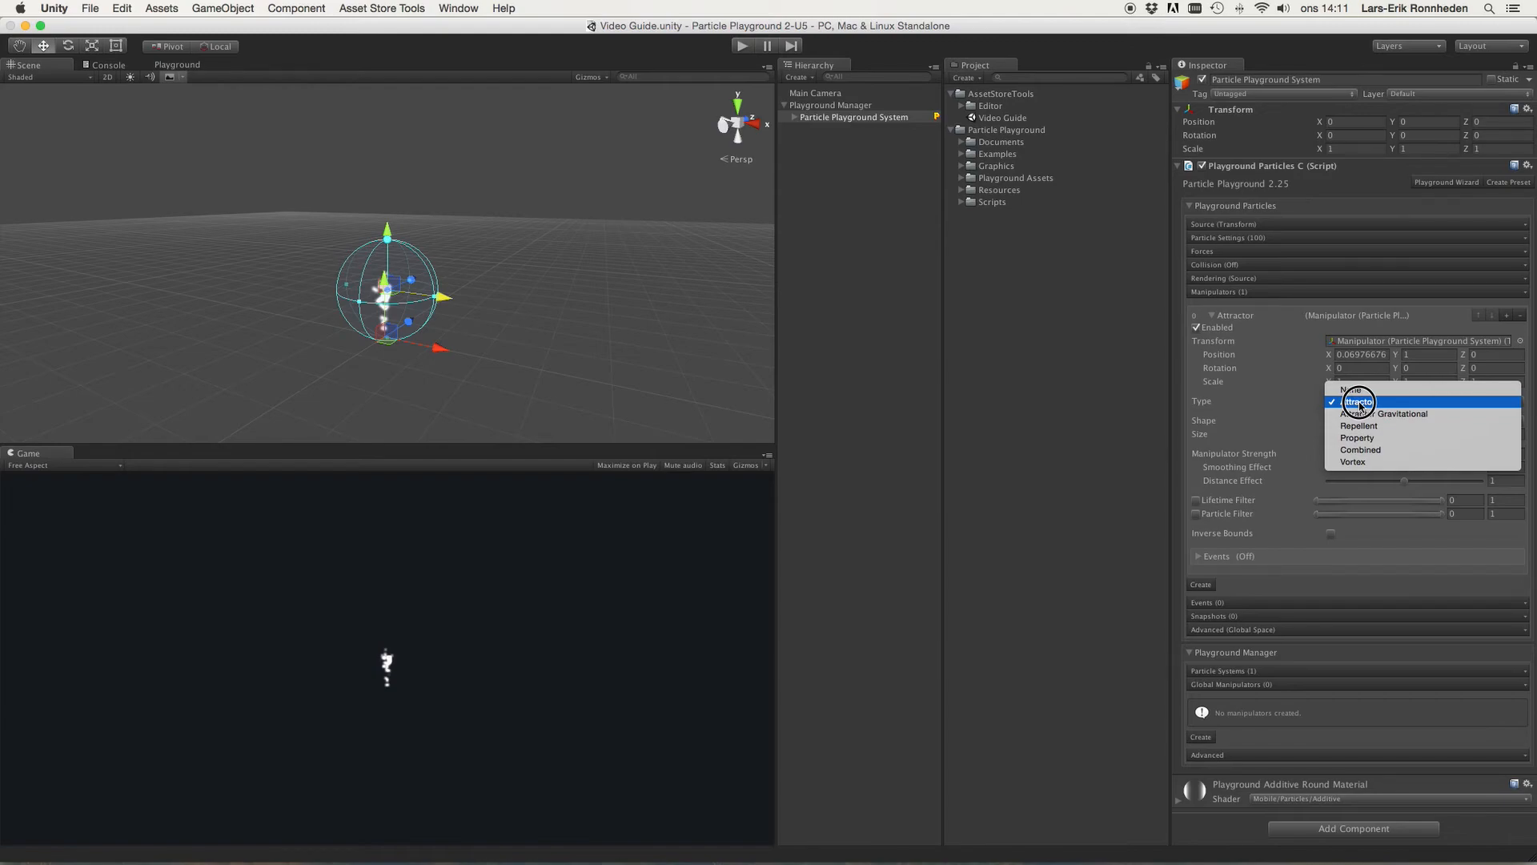
left_click(1360, 402)
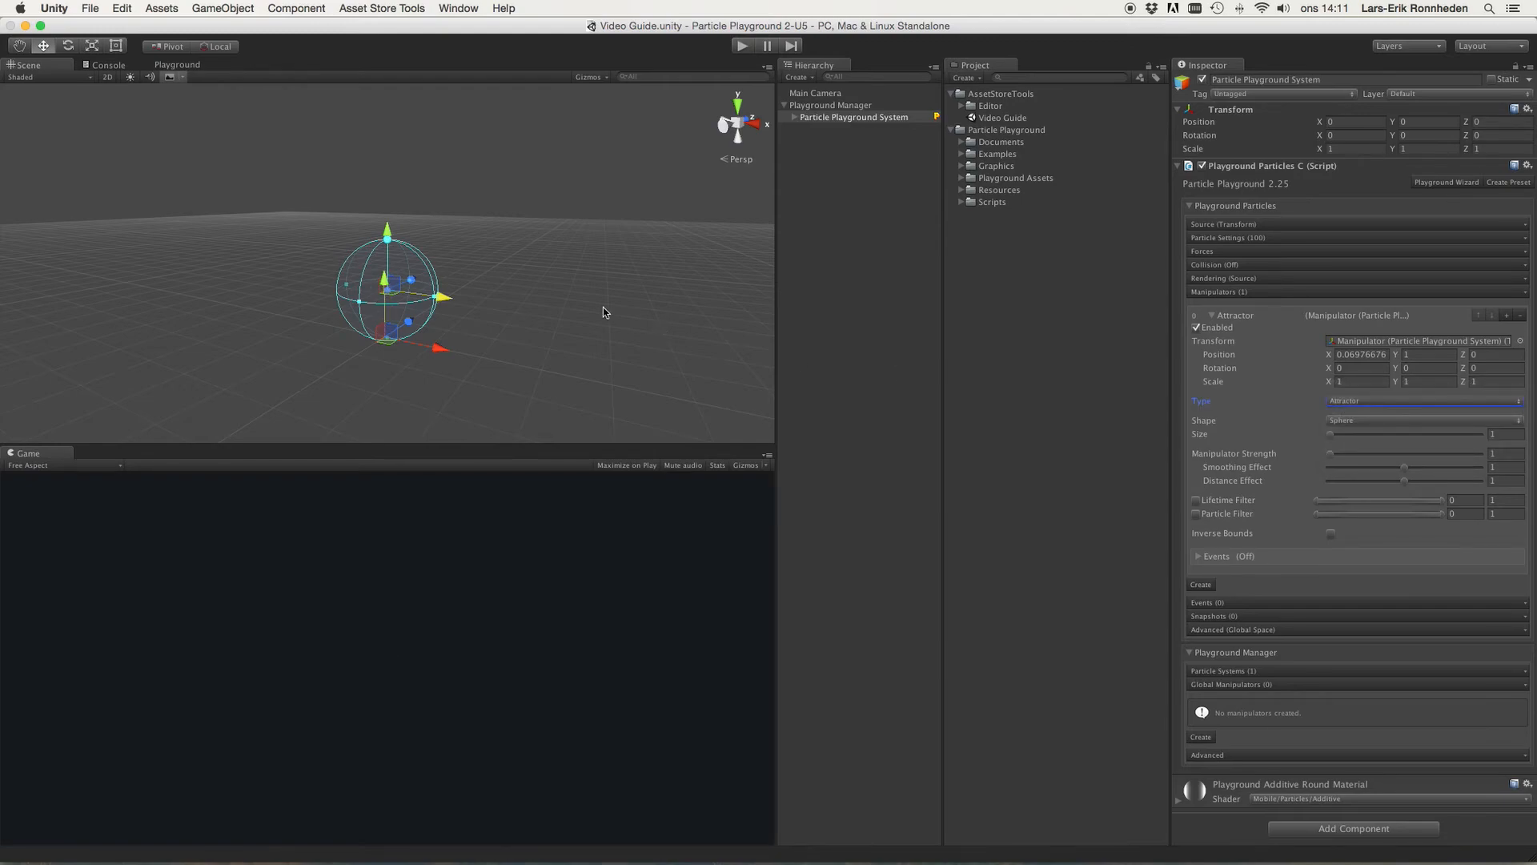
mouse_move(446, 301)
left_mouse_down()
mouse_move(426, 294)
mouse_move(451, 302)
left_mouse_up()
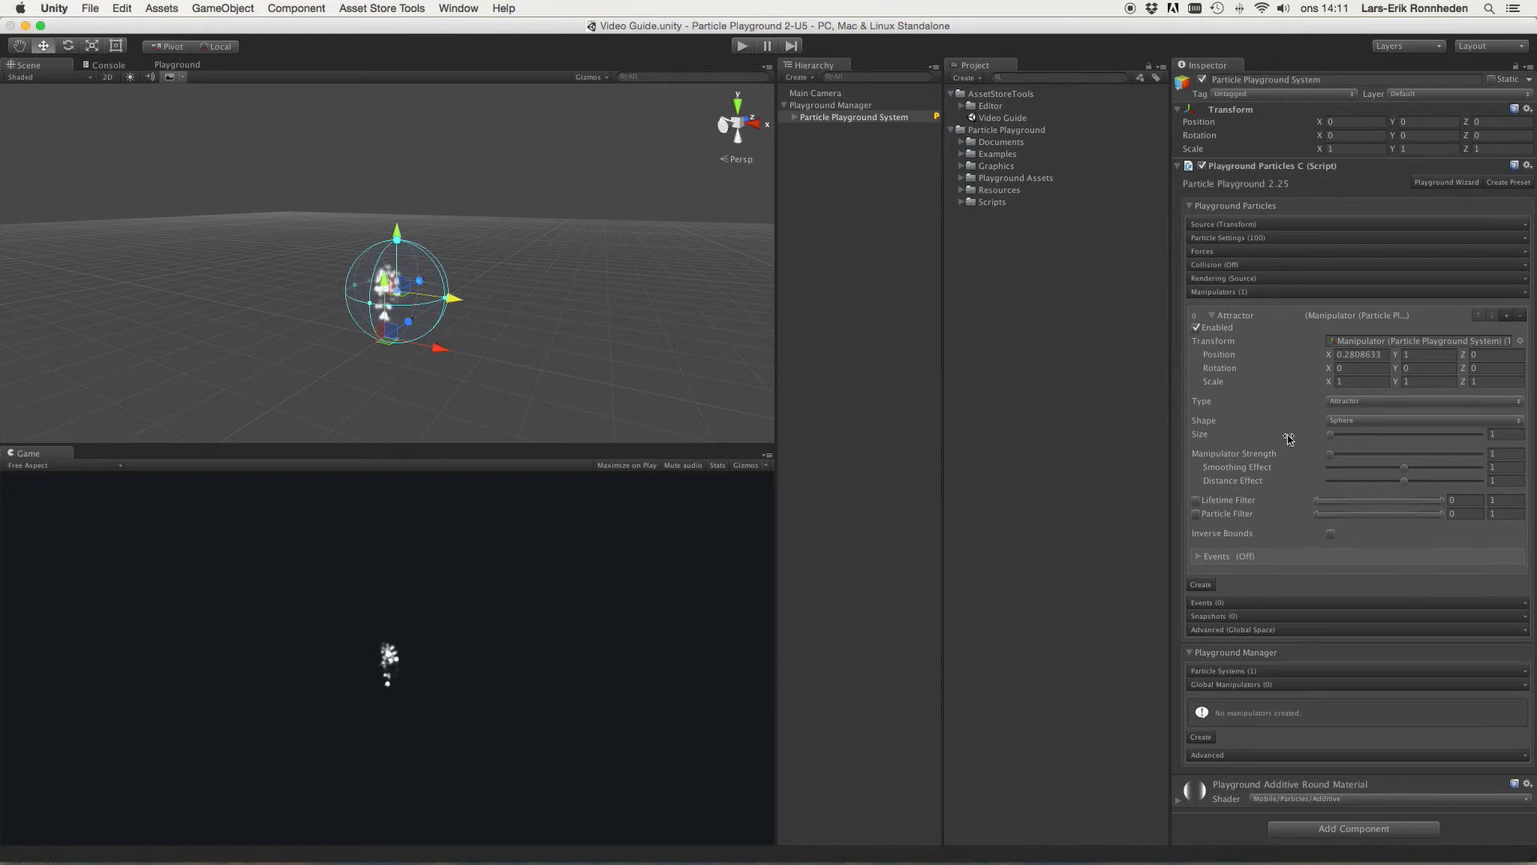
Step: Move the Attractor in the scene to about X 0.38 and Y 1.38
left_click(1336, 421)
left_click_drag(1332, 422, 1296, 426)
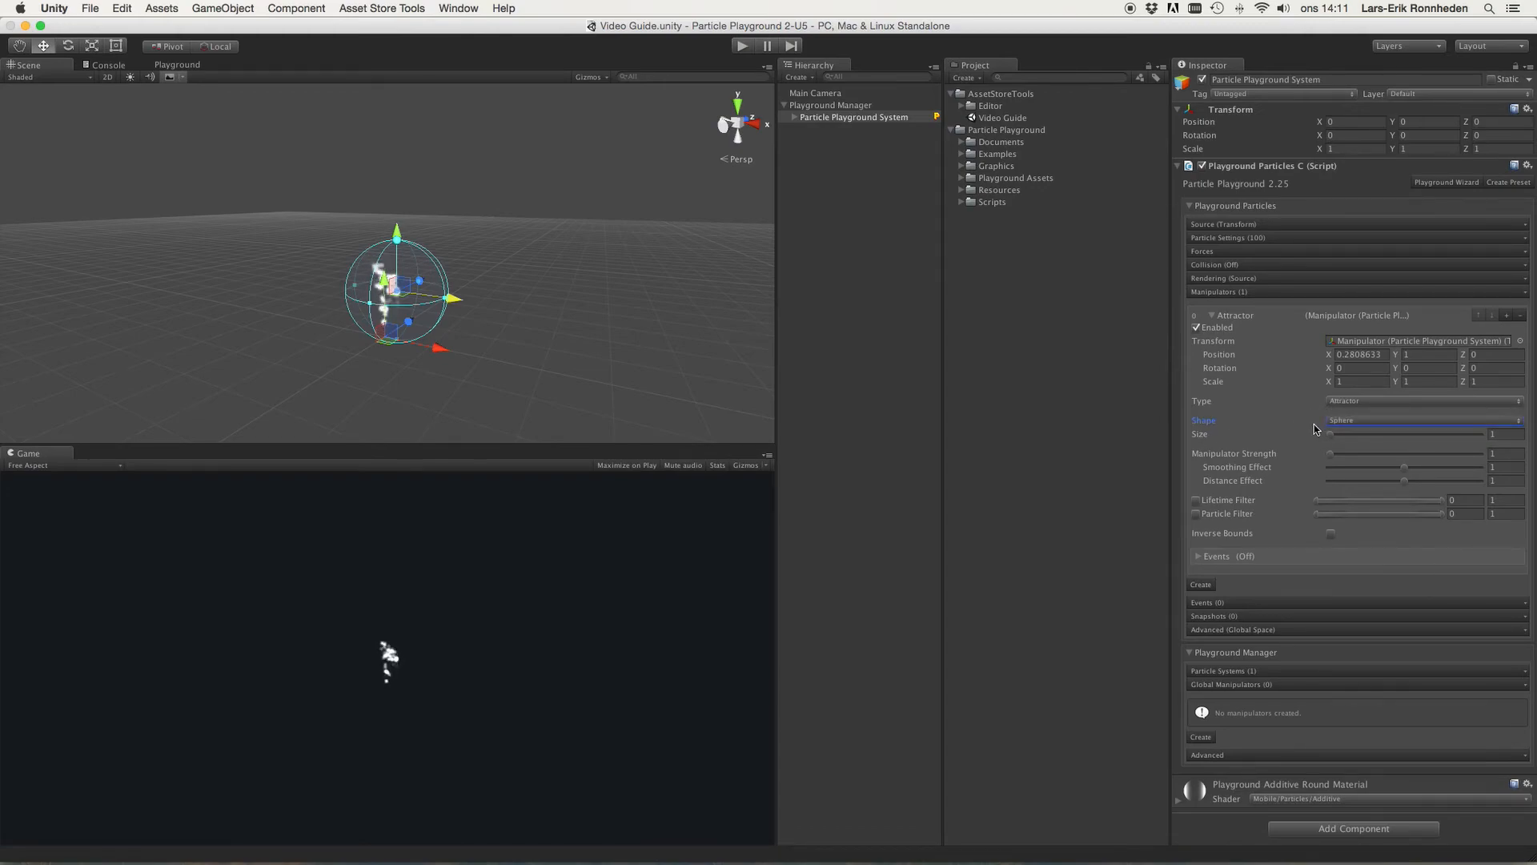
left_click_drag(454, 301, 689, 289)
left_click_drag(513, 293, 434, 295)
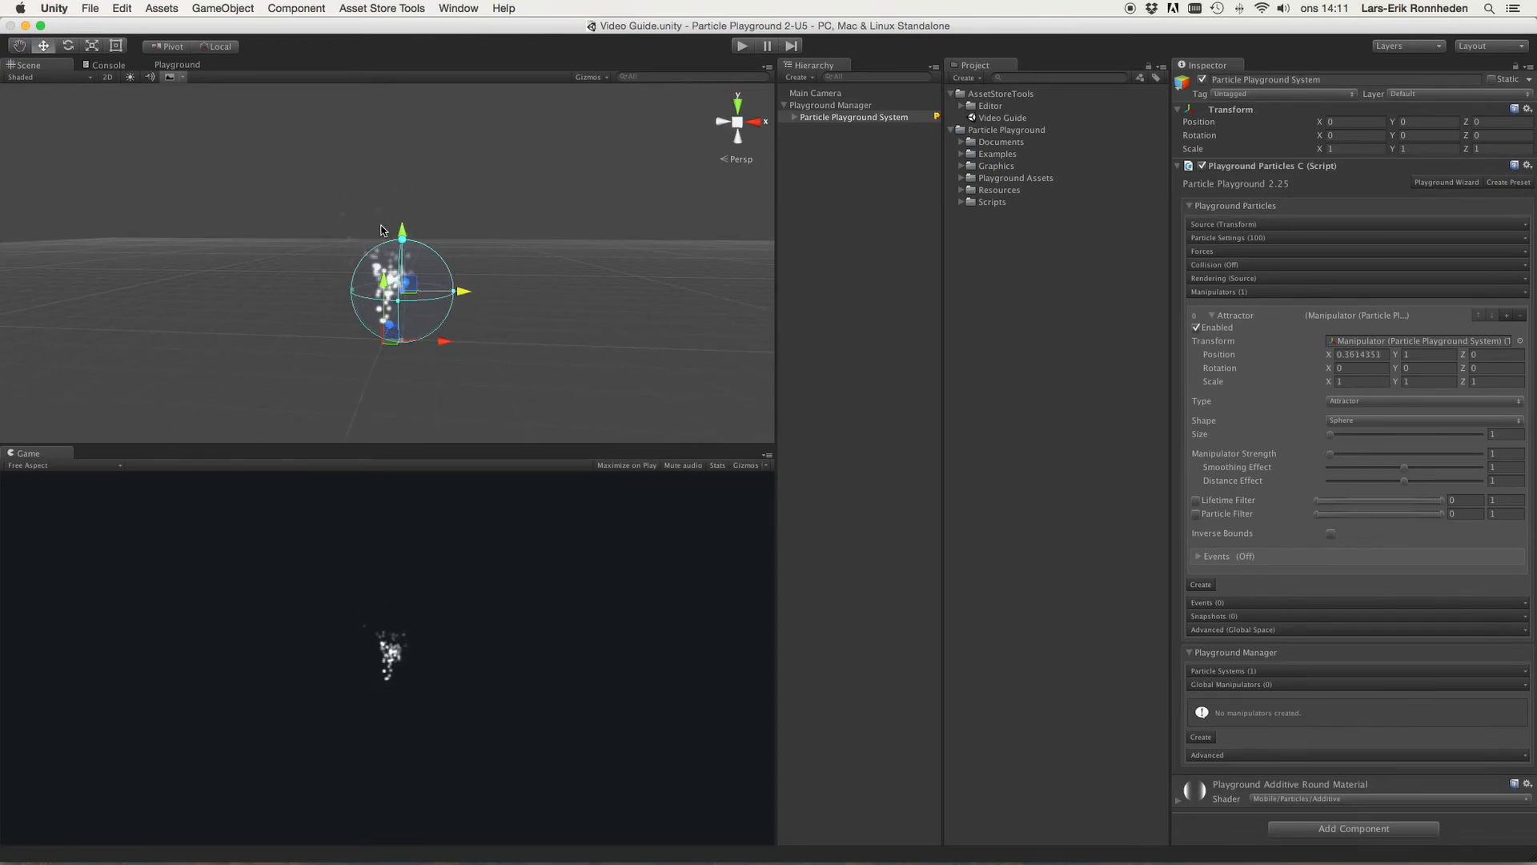
left_click_drag(402, 231, 422, 208)
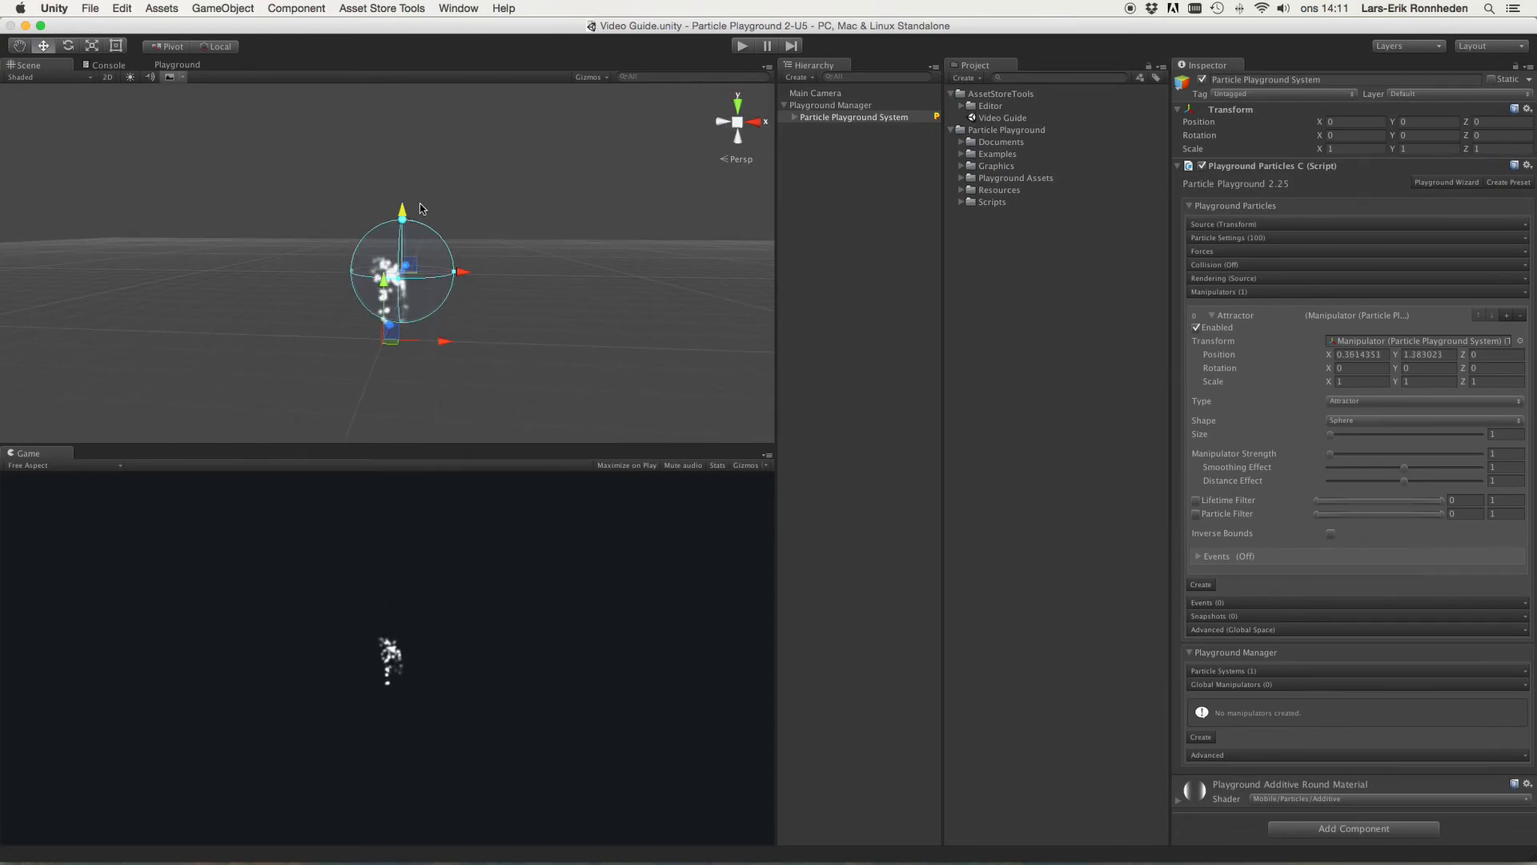
Step: Change the manipulator Shape to Box and stretch its extents to about 1.67 by 0.5 by 1.62
left_click(1342, 422)
left_click(1345, 434)
left_click_drag(447, 270, 469, 281)
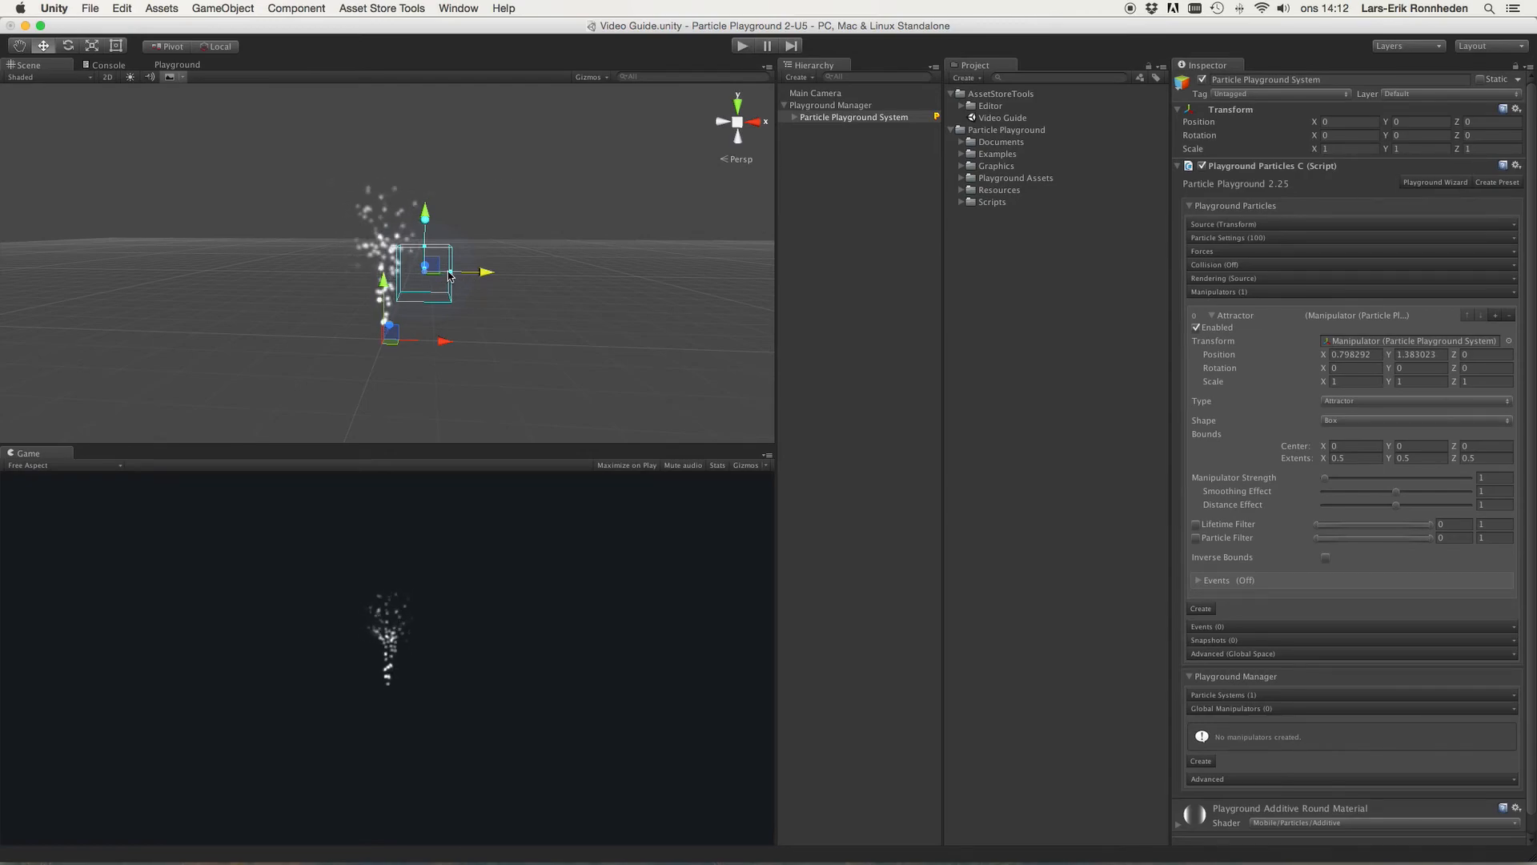
left_click_drag(450, 274, 531, 273)
left_click_drag(626, 238, 856, 310, "alt")
left_click_drag(409, 238, 436, 222)
left_click_drag(570, 232, 342, 162, "alt")
right_click_drag(342, 162, 640, 161, "alt")
scroll(576, 198, "up", 3)
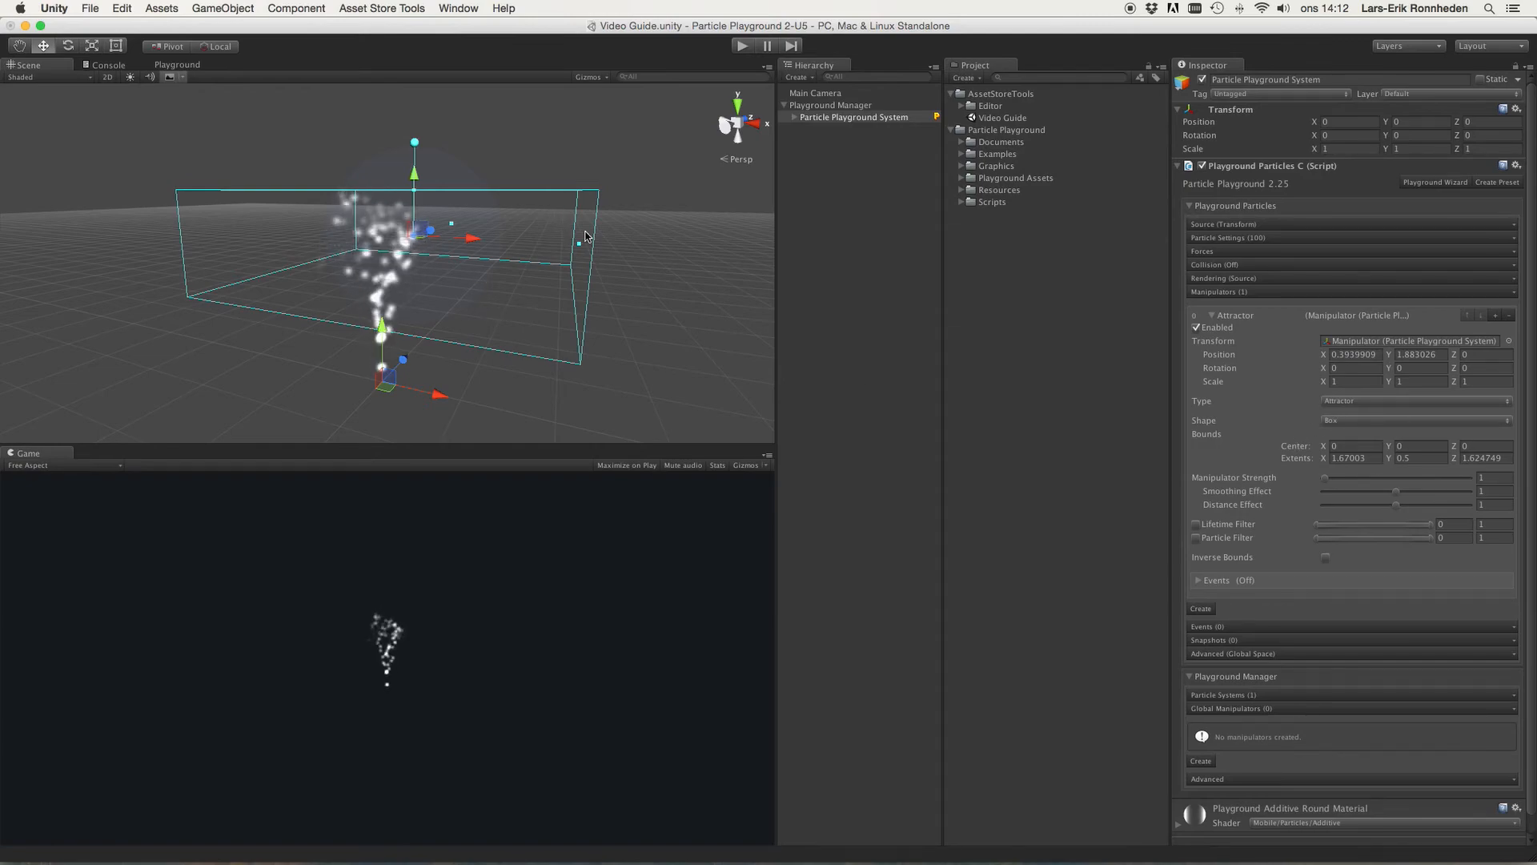
Step: Rotate the box manipulator slightly around Z, to about 358.85 degrees
mouse_move(579, 242)
left_mouse_down()
mouse_move(609, 254)
mouse_move(580, 253)
left_mouse_up()
key("e")
mouse_move(480, 217)
left_mouse_down()
mouse_move(531, 254)
mouse_move(467, 216)
left_mouse_up()
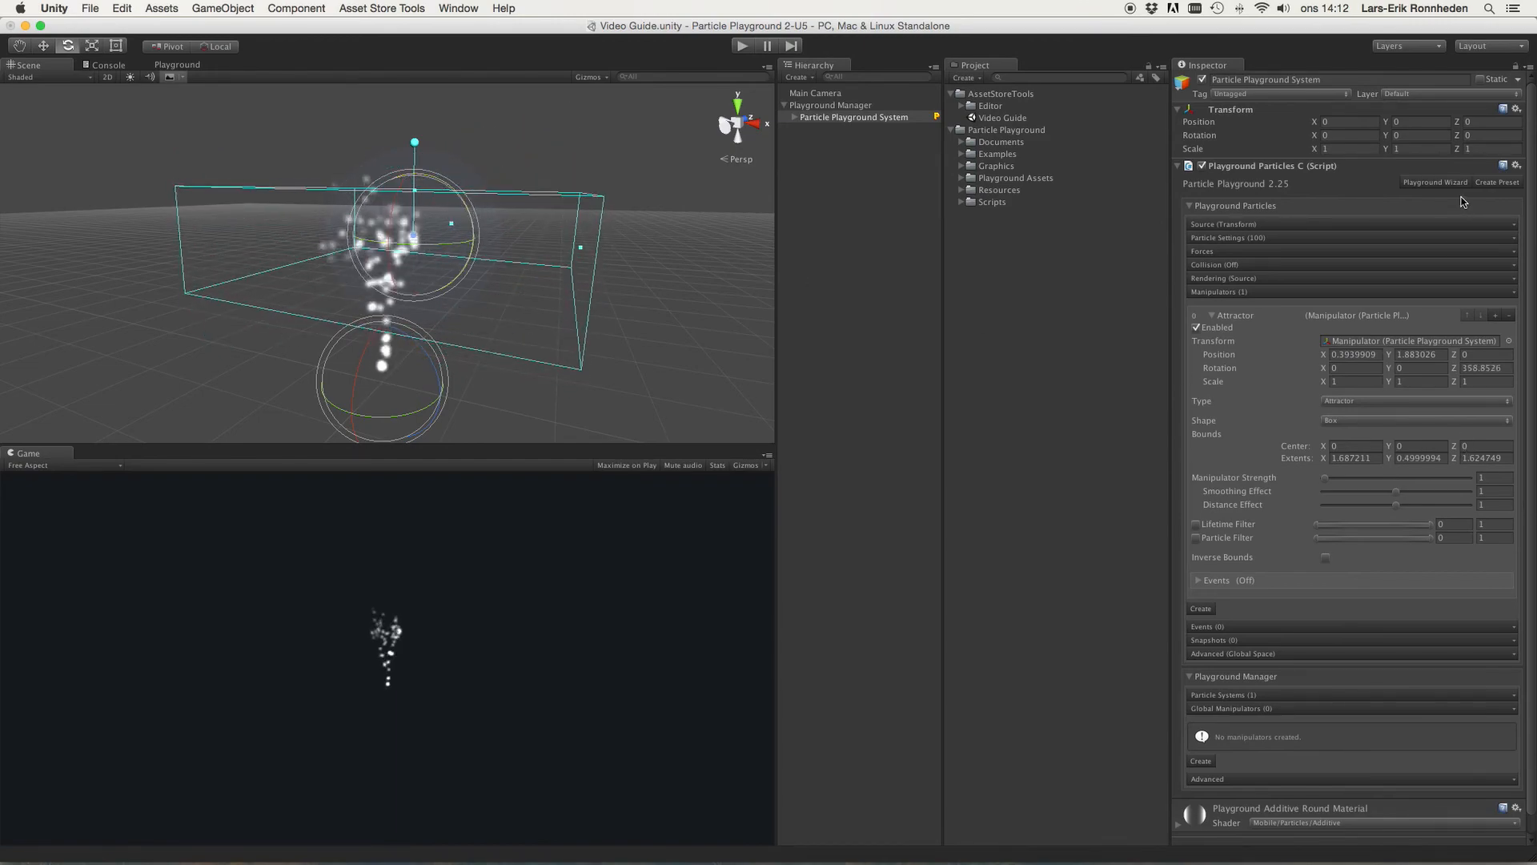
Step: Switch the manipulator Shape back to Sphere and move it to about X 0.25
left_click(1358, 421)
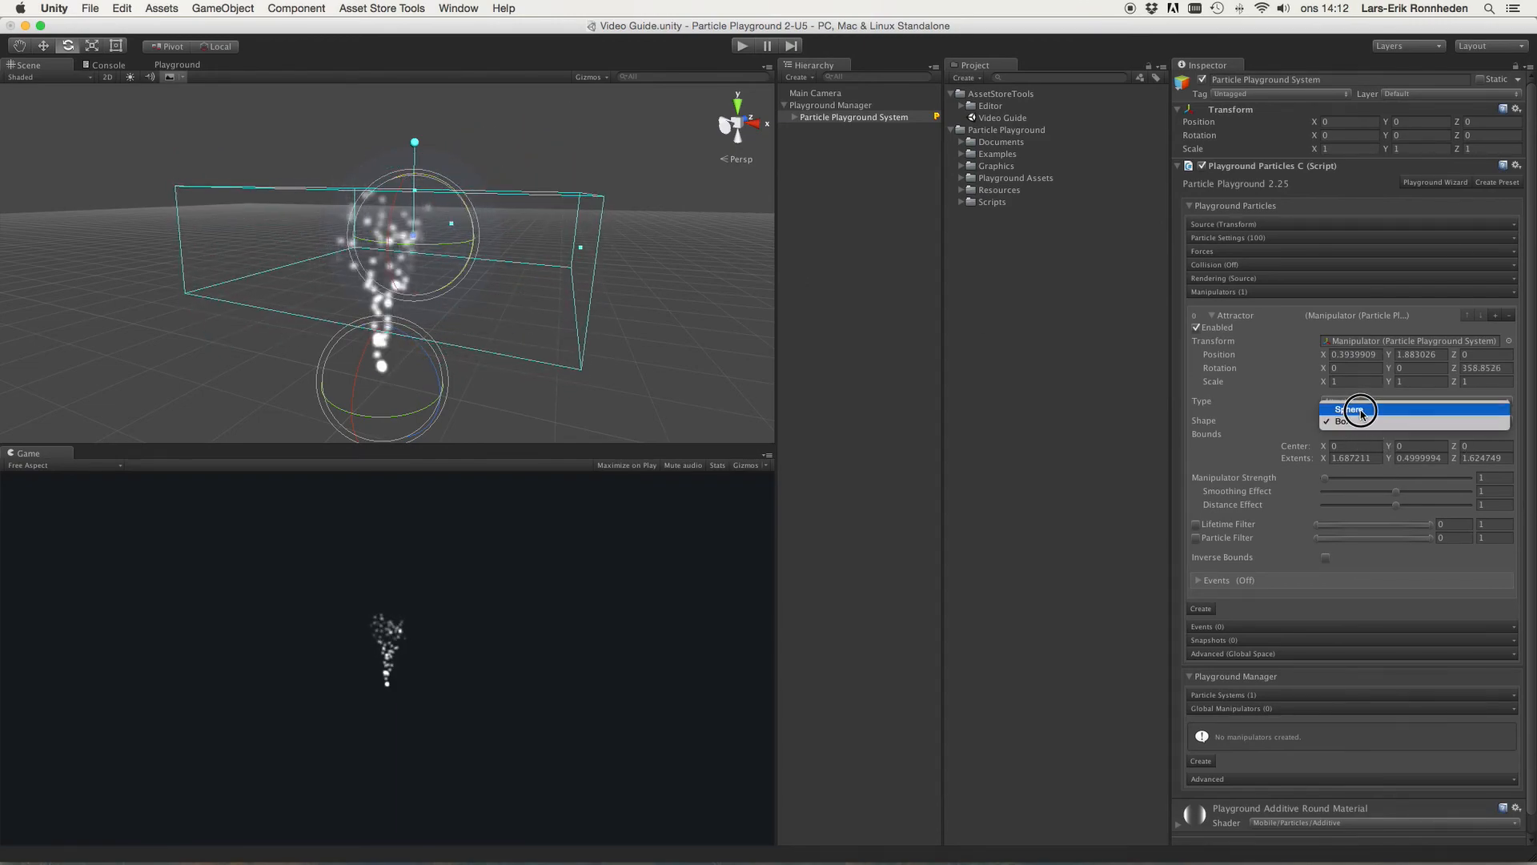
left_click(1395, 432)
key("w")
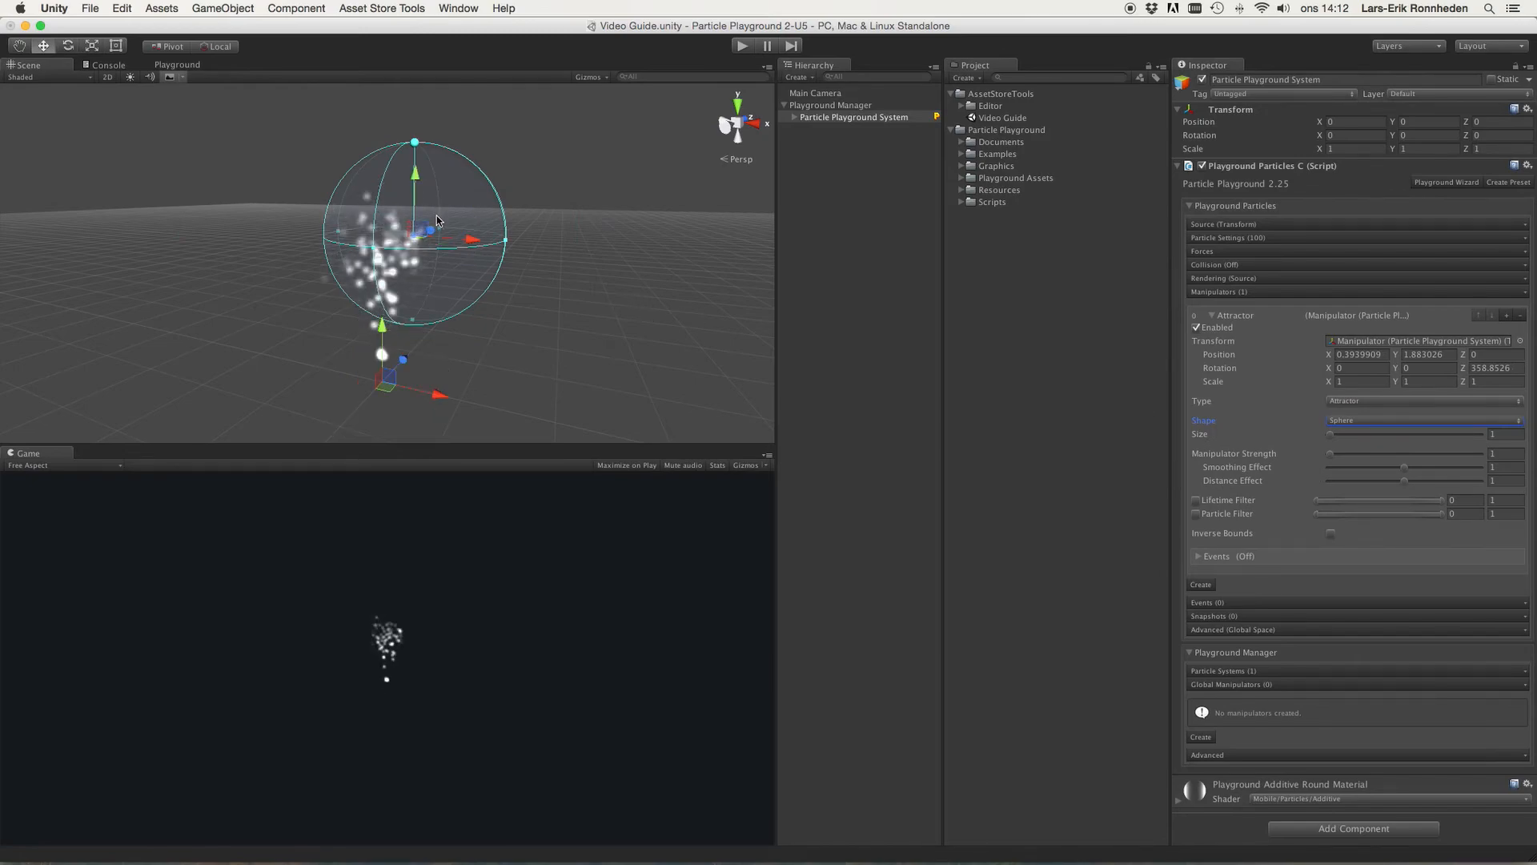
mouse_move(466, 234)
left_mouse_down()
mouse_move(403, 233)
mouse_move(474, 234)
mouse_move(454, 234)
left_mouse_up()
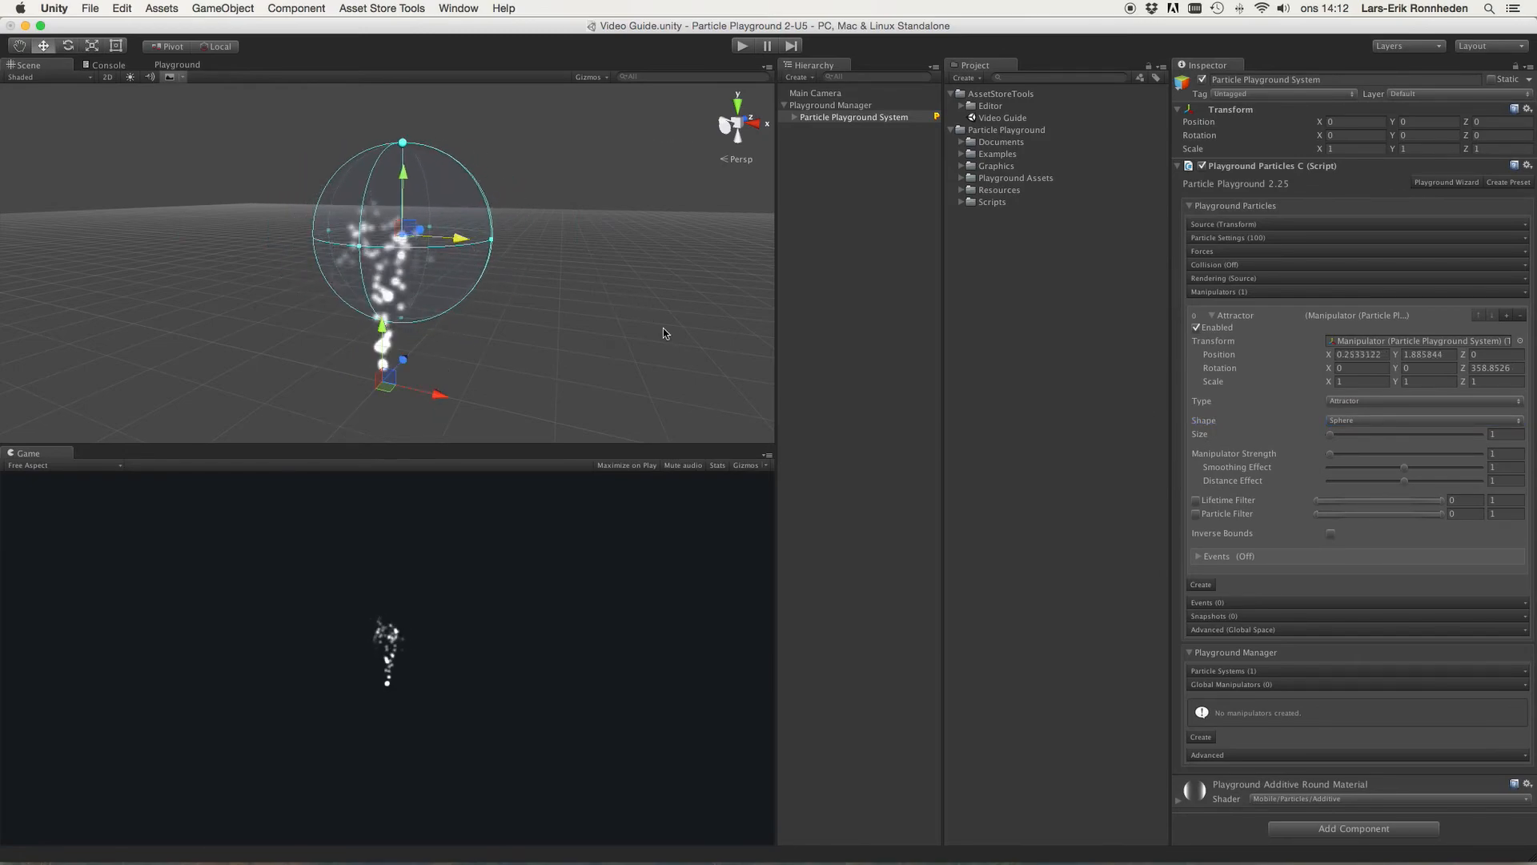
Step: Set the Manipulator Strength to about 3.9
left_click(1330, 455)
left_click_drag(1330, 456, 1333, 456)
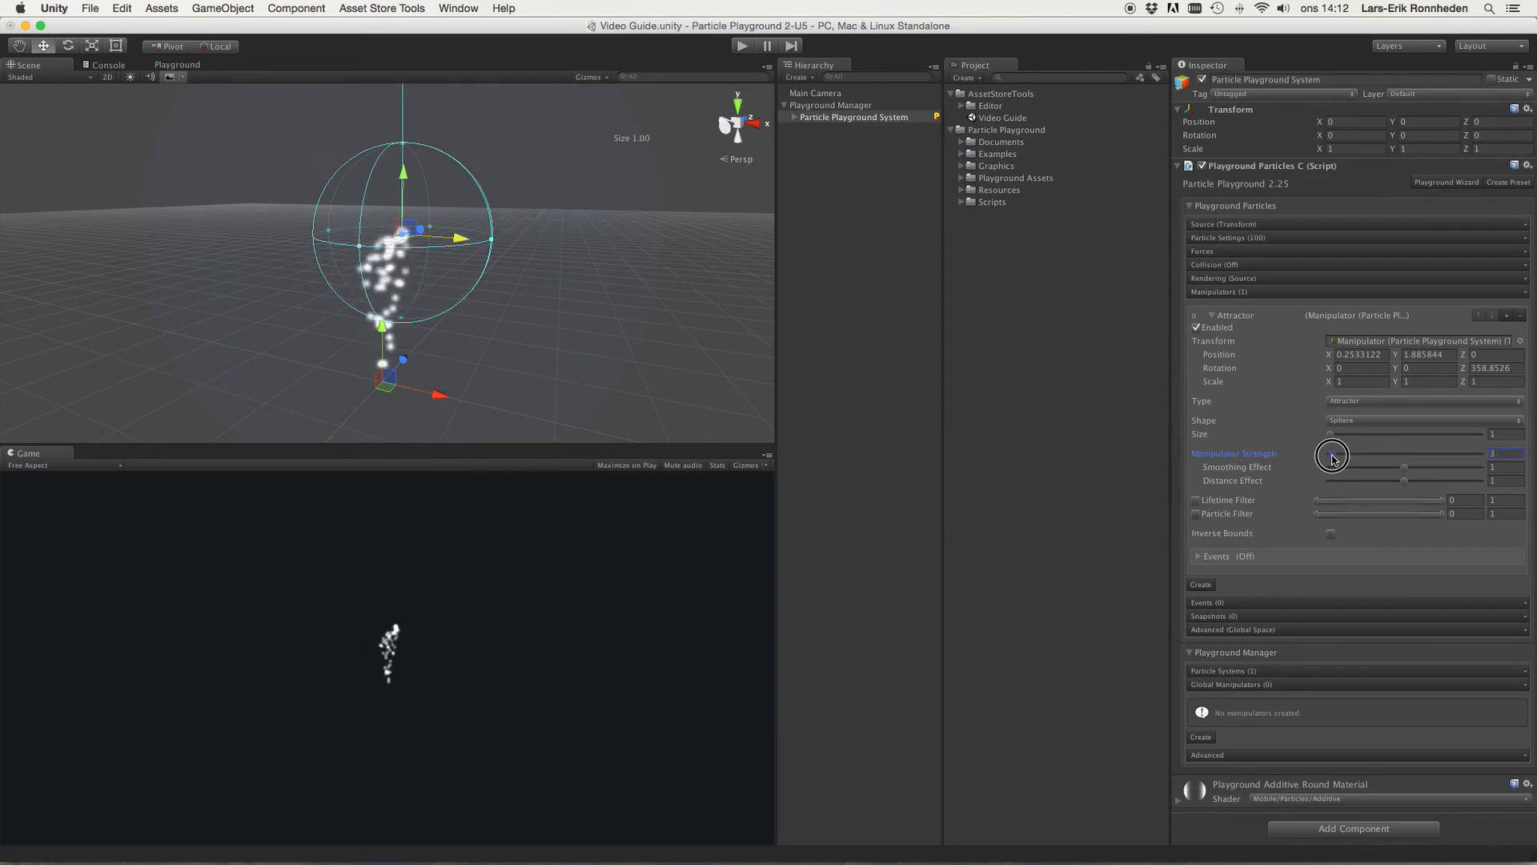
Step: Enlarge the attractor sphere to a size of about 2.97 and reposition it near the particle stream
scroll(373, 296, "down", 5)
mouse_move(461, 255)
left_mouse_down()
mouse_move(514, 269)
mouse_move(459, 265)
left_mouse_up()
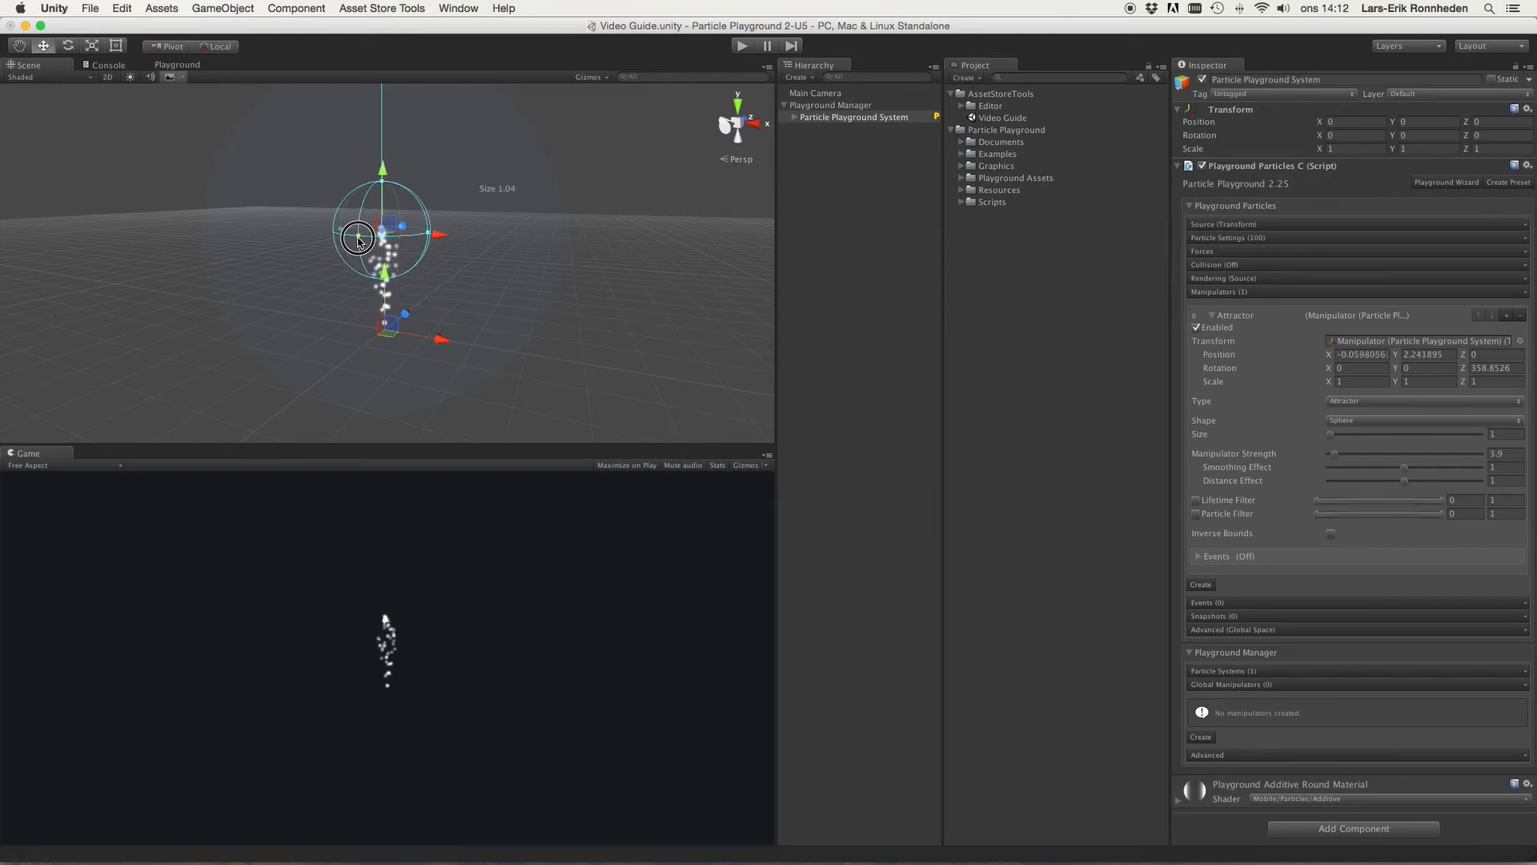
left_click_drag(349, 248, 296, 293)
left_click_drag(383, 166, 382, 192)
left_click_drag(433, 271, 448, 270)
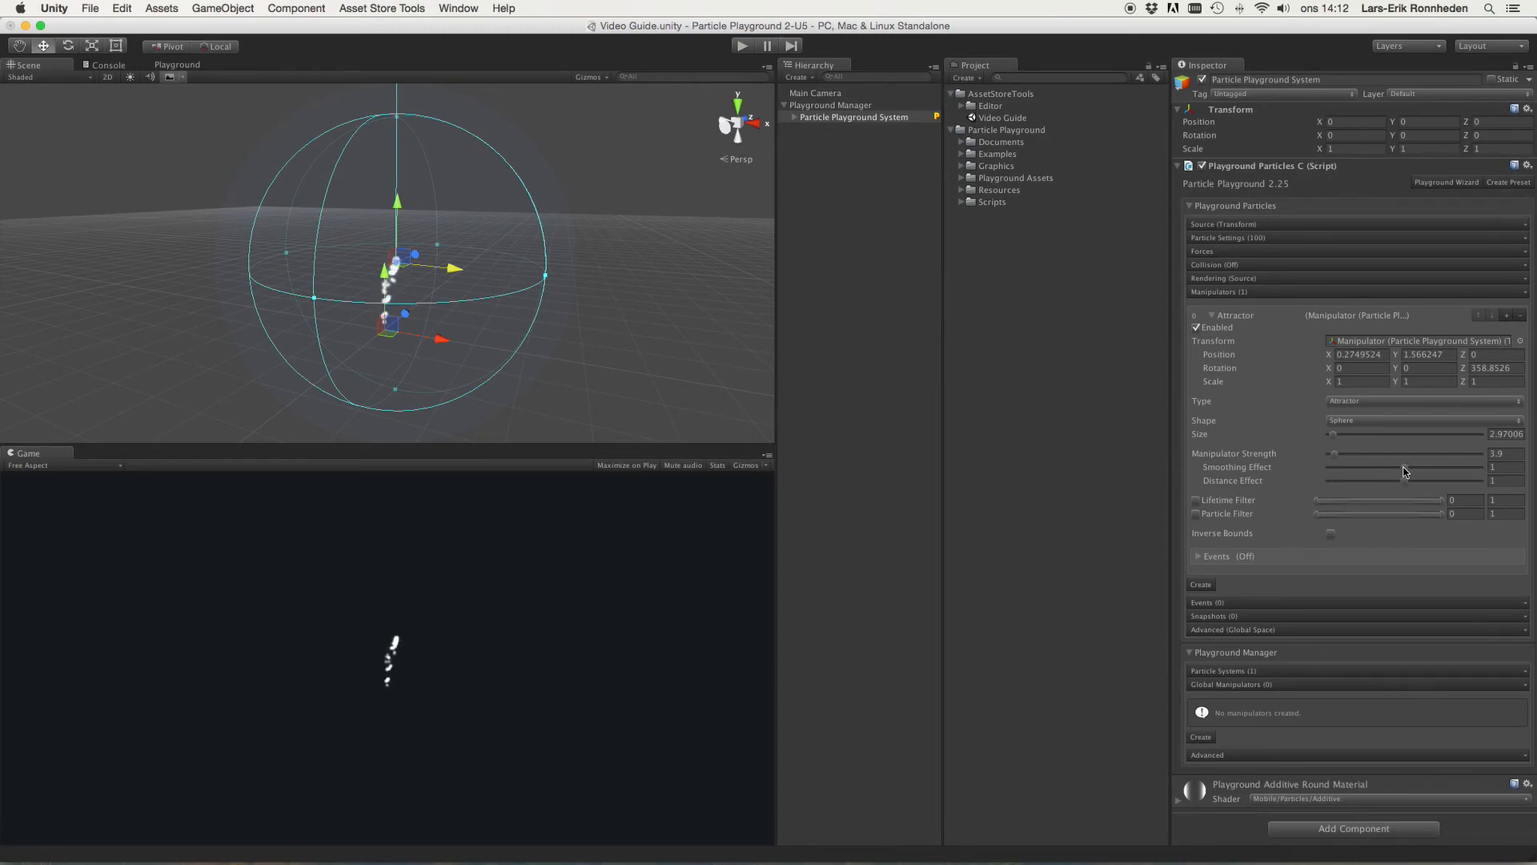
Step: Set Smoothing Effect to about 0.96 and move the attractor to about X 1.03
scroll(516, 248, "up", 5)
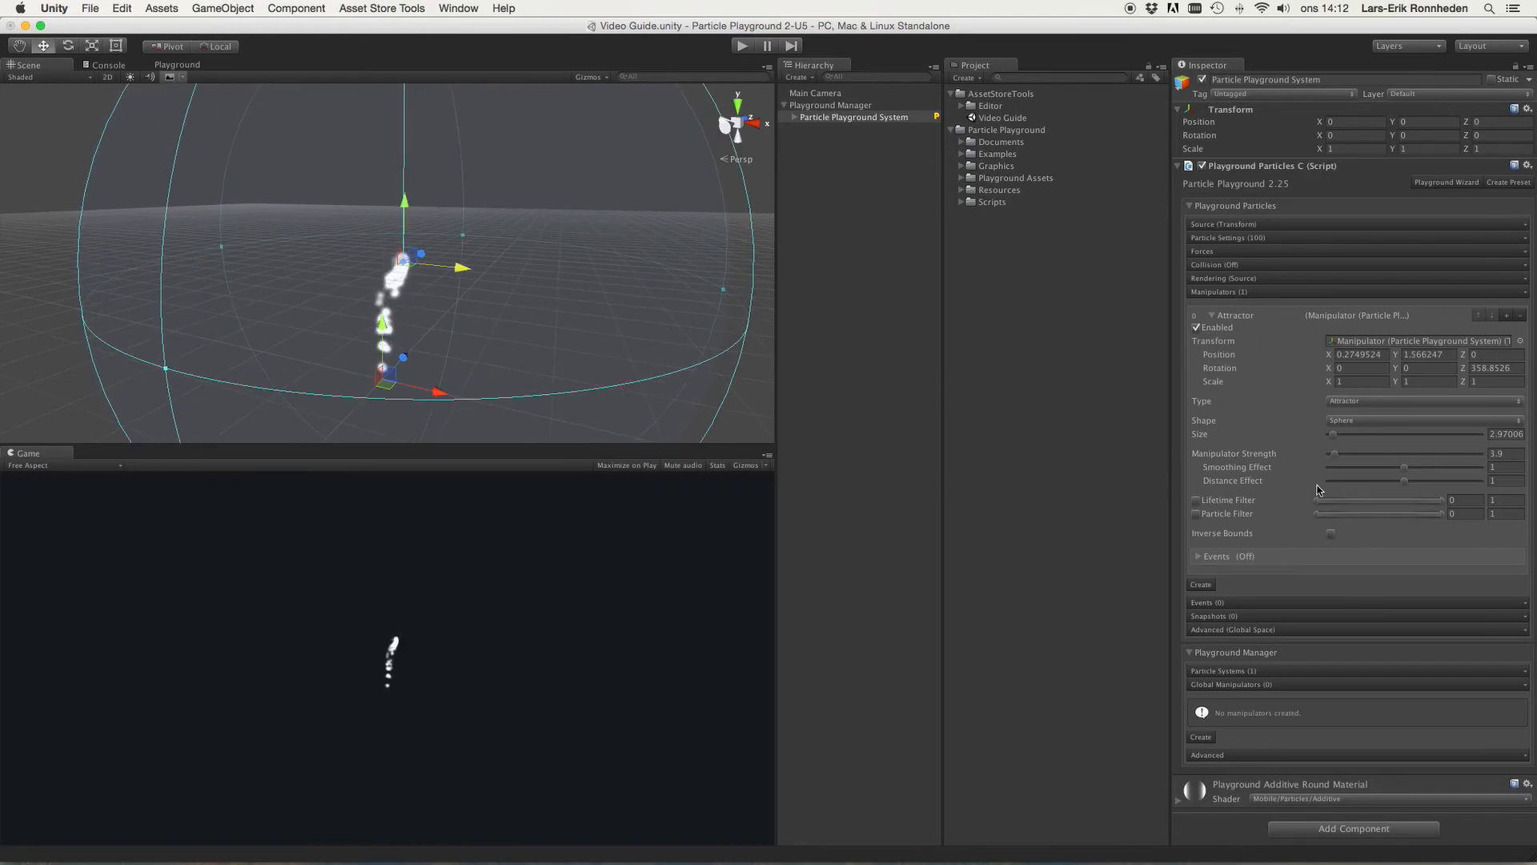
right_click_drag(412, 275, 440, 277)
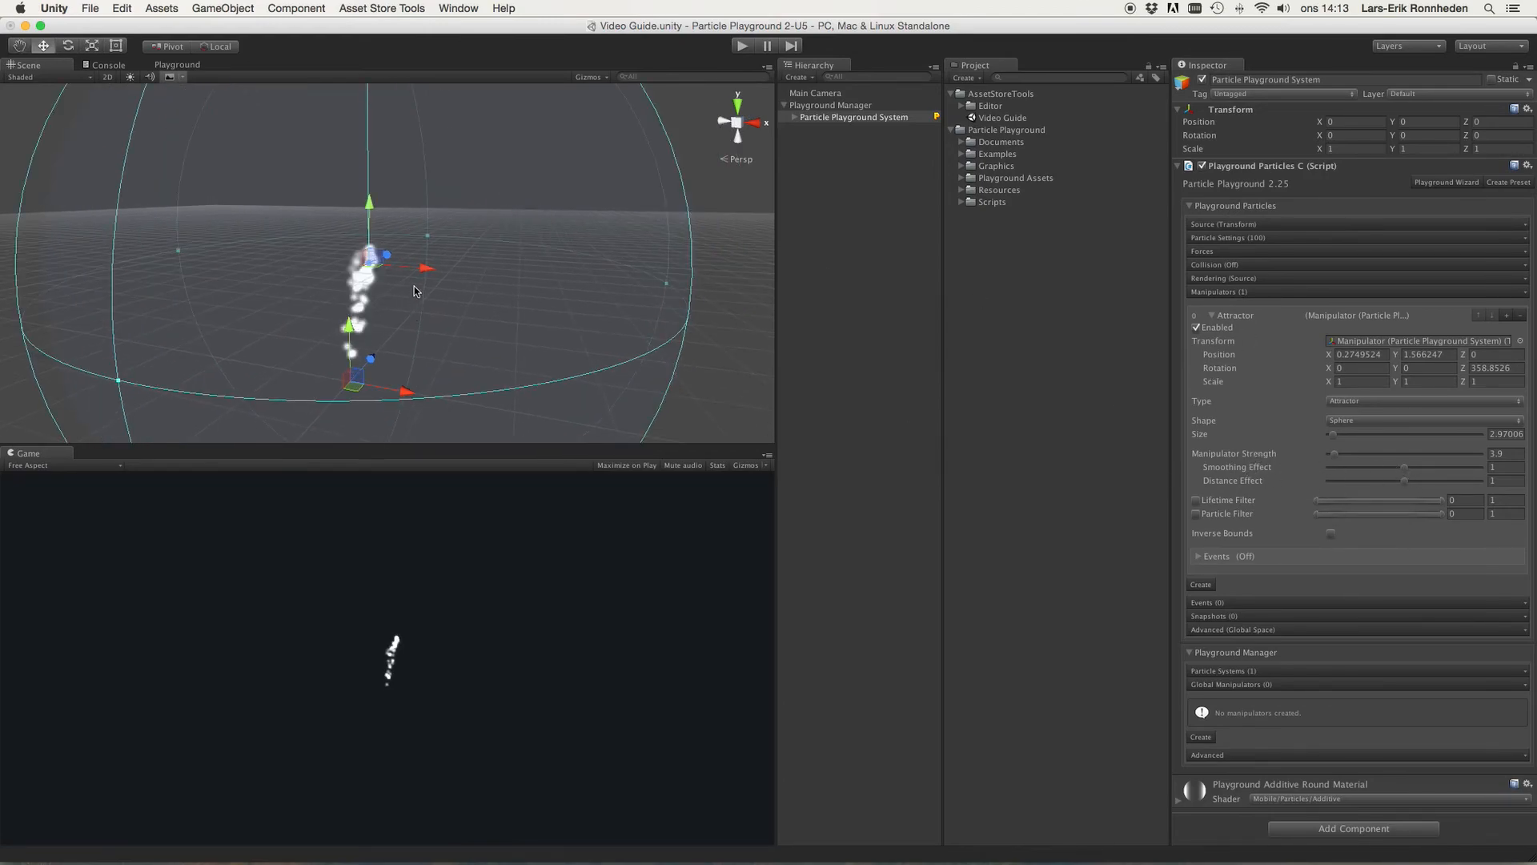
scroll(360, 272, "down", 3)
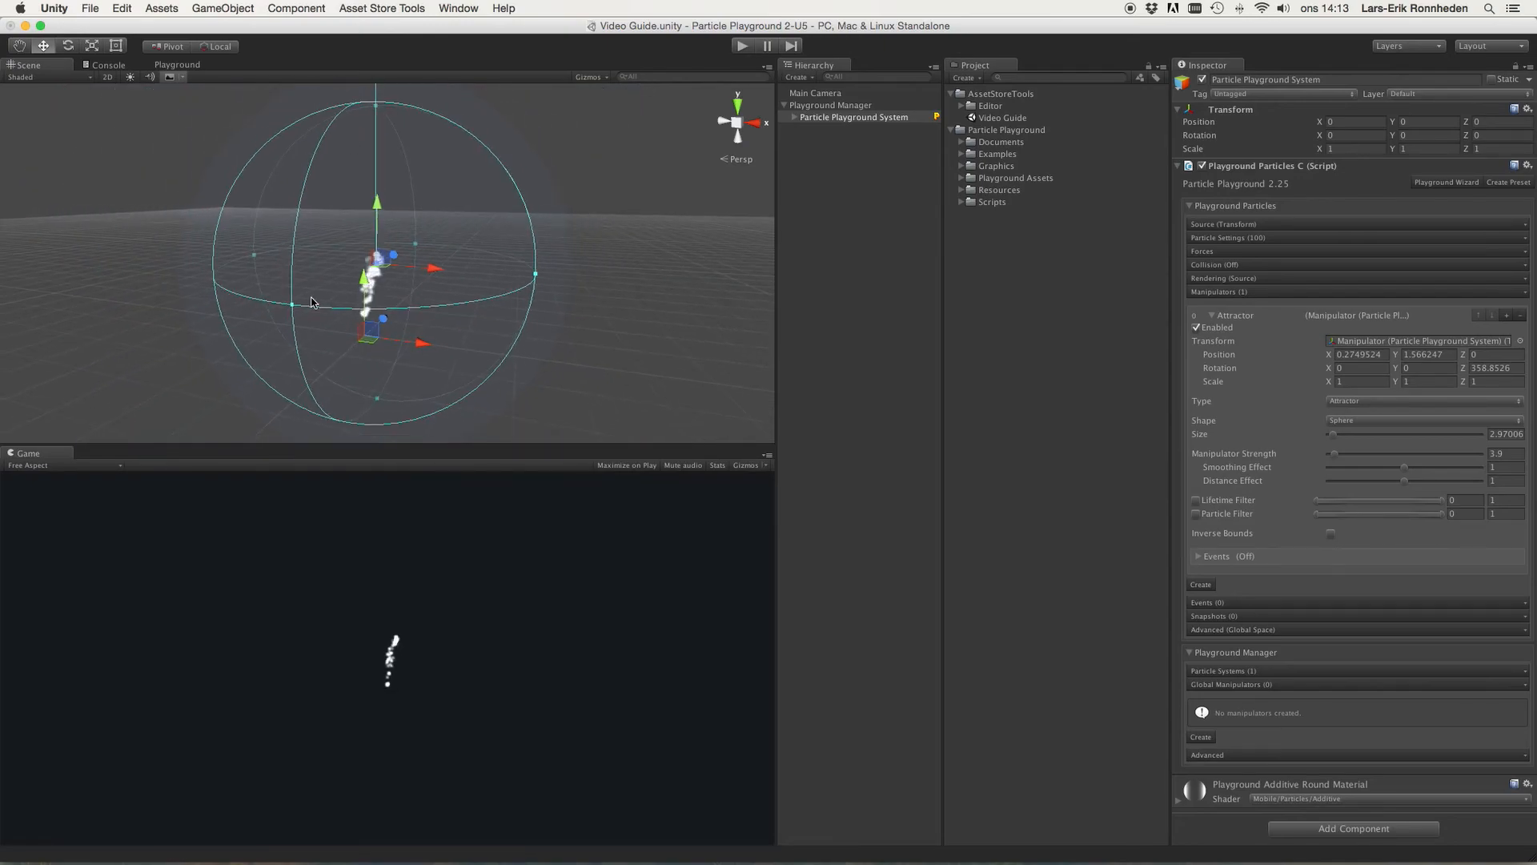
scroll(310, 257, "up", 3)
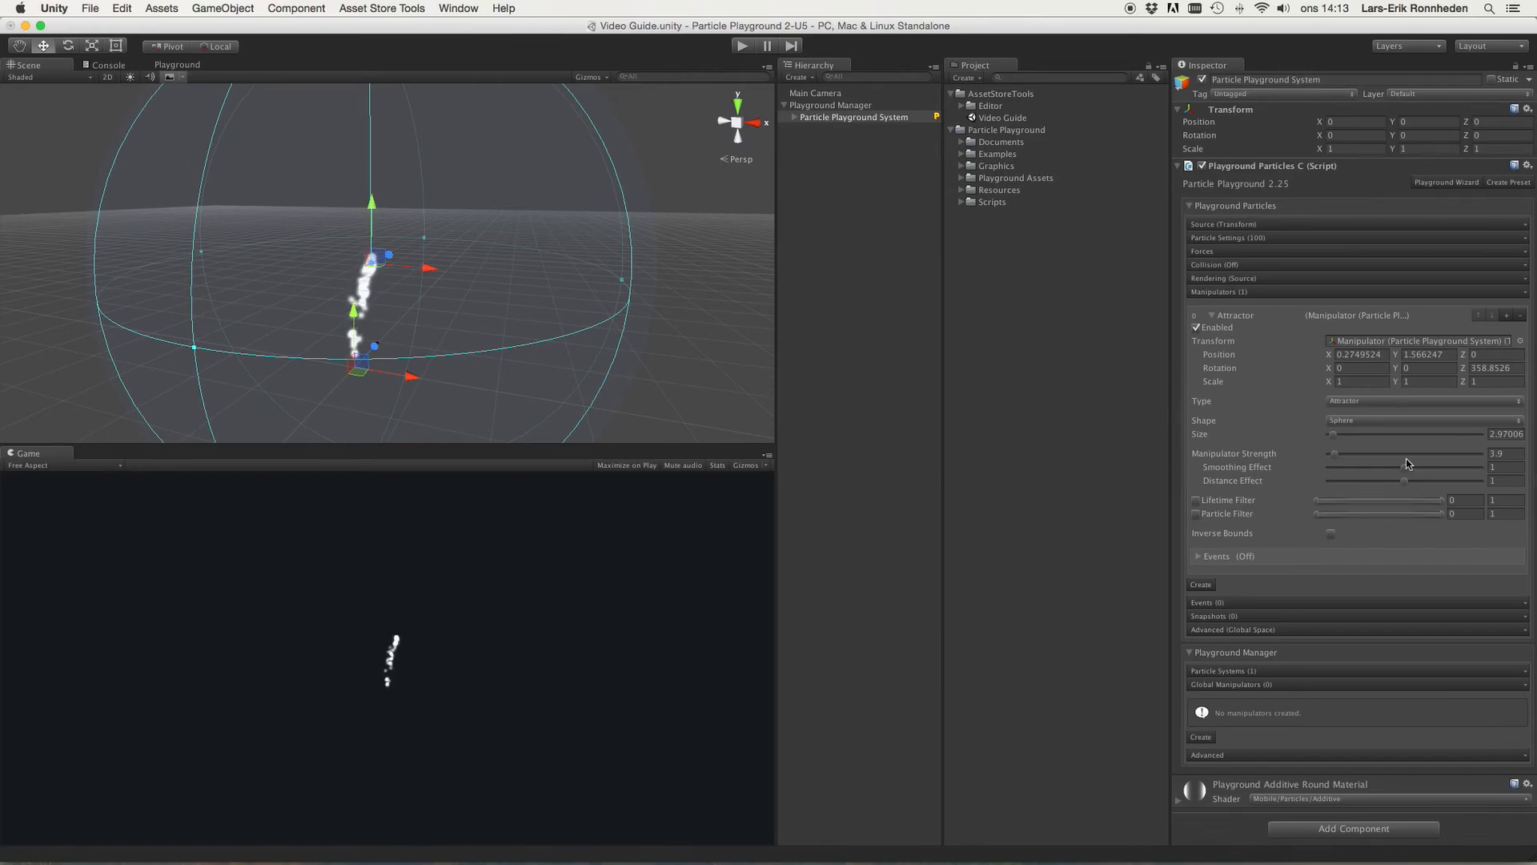
mouse_move(1399, 473)
left_mouse_down()
mouse_move(1319, 471)
mouse_move(1509, 469)
mouse_move(1403, 476)
left_mouse_up()
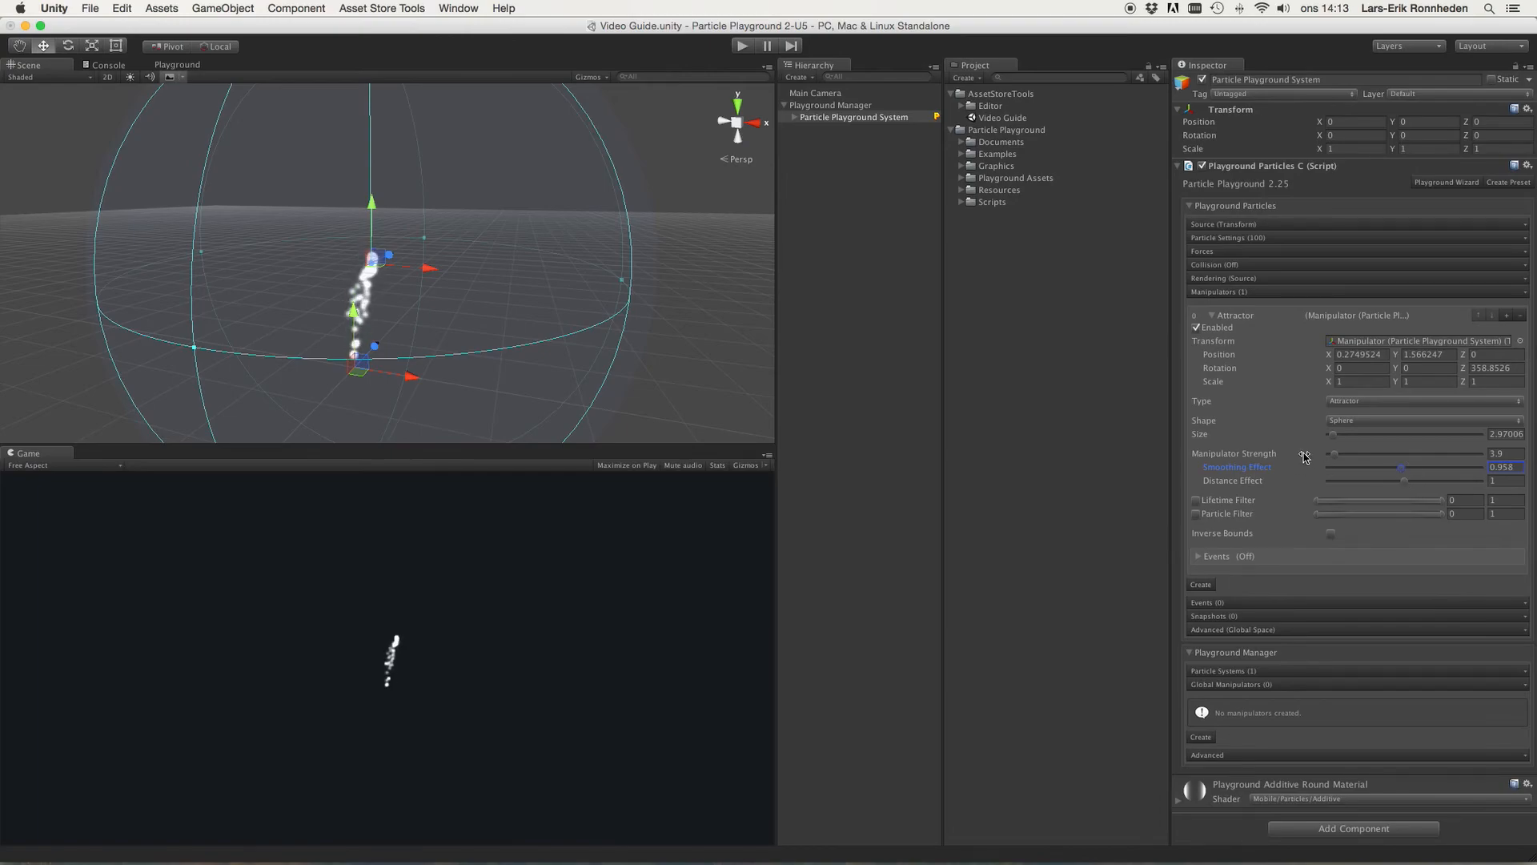
left_click_drag(436, 270, 470, 287)
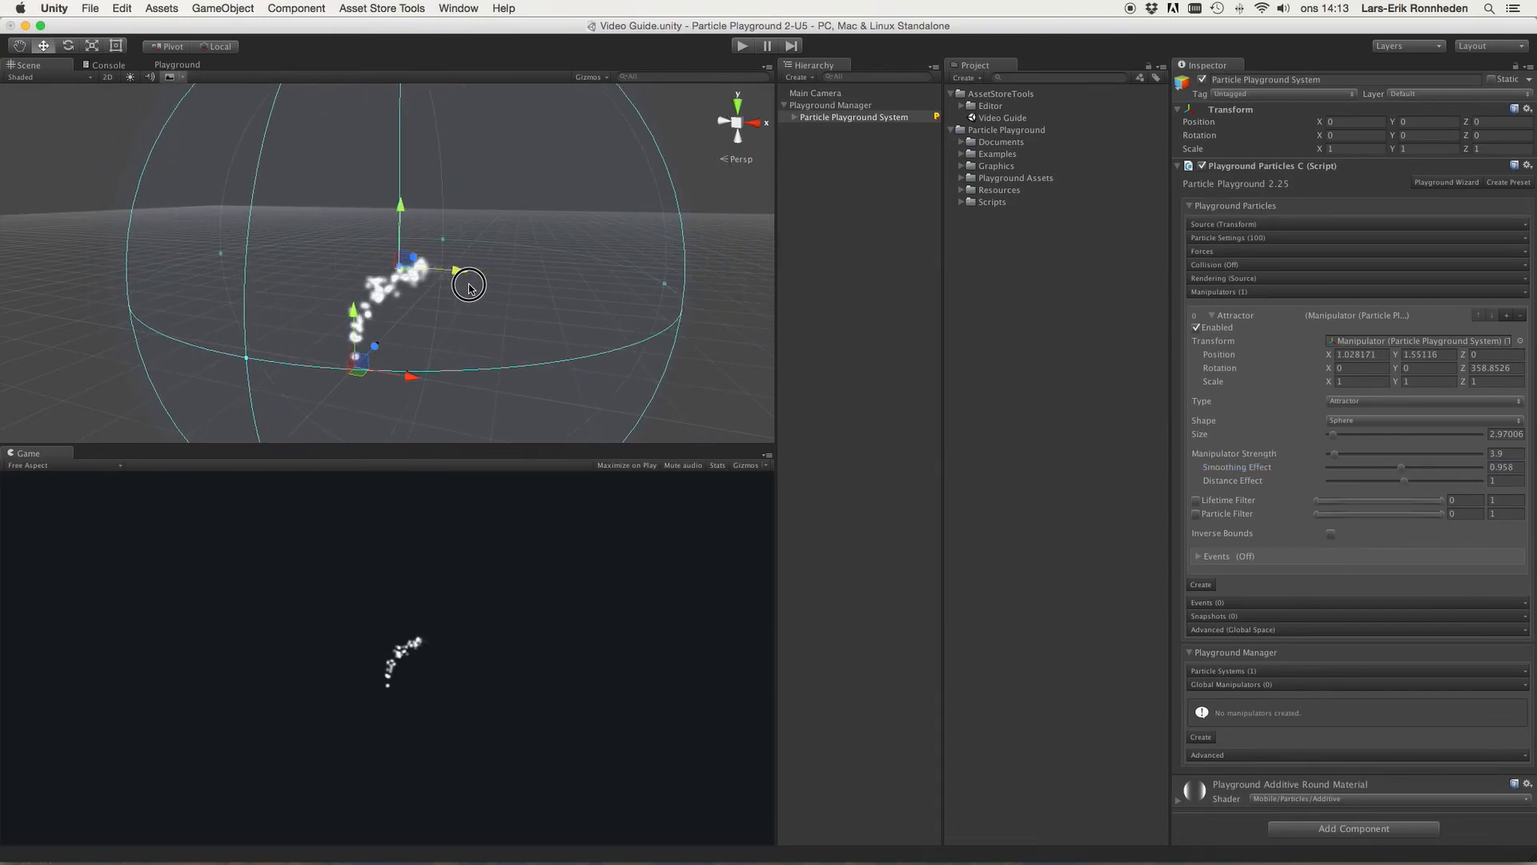
Step: Adjust Distance Effect to about 1.02 and enter 1 for Smoothing Effect
mouse_move(1409, 487)
left_mouse_down()
mouse_move(1513, 484)
mouse_move(1406, 485)
left_mouse_up()
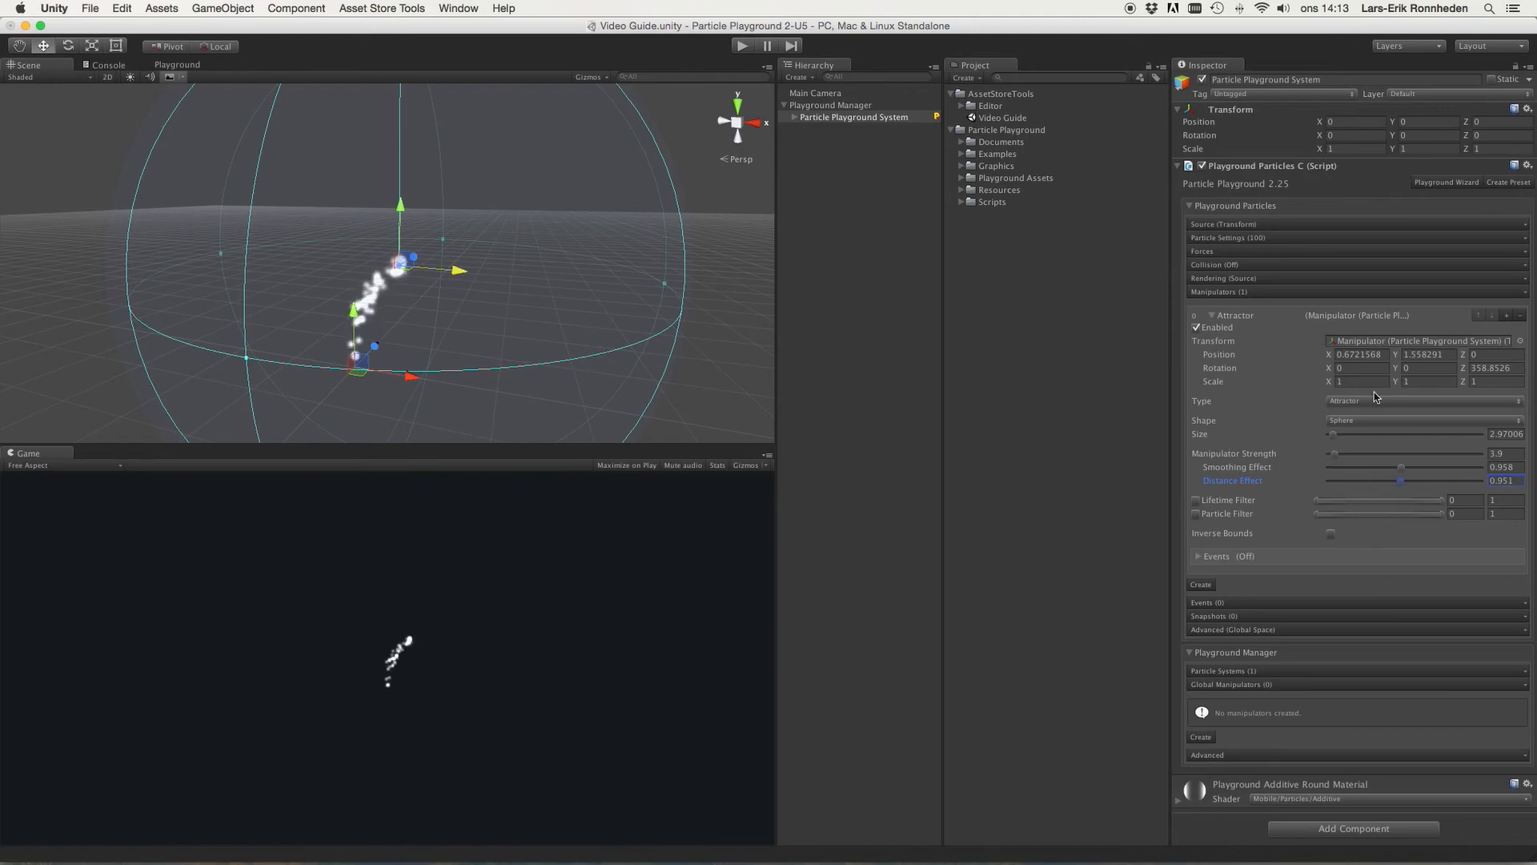
mouse_move(1402, 485)
left_mouse_down()
mouse_move(1331, 488)
mouse_move(1401, 486)
left_mouse_up()
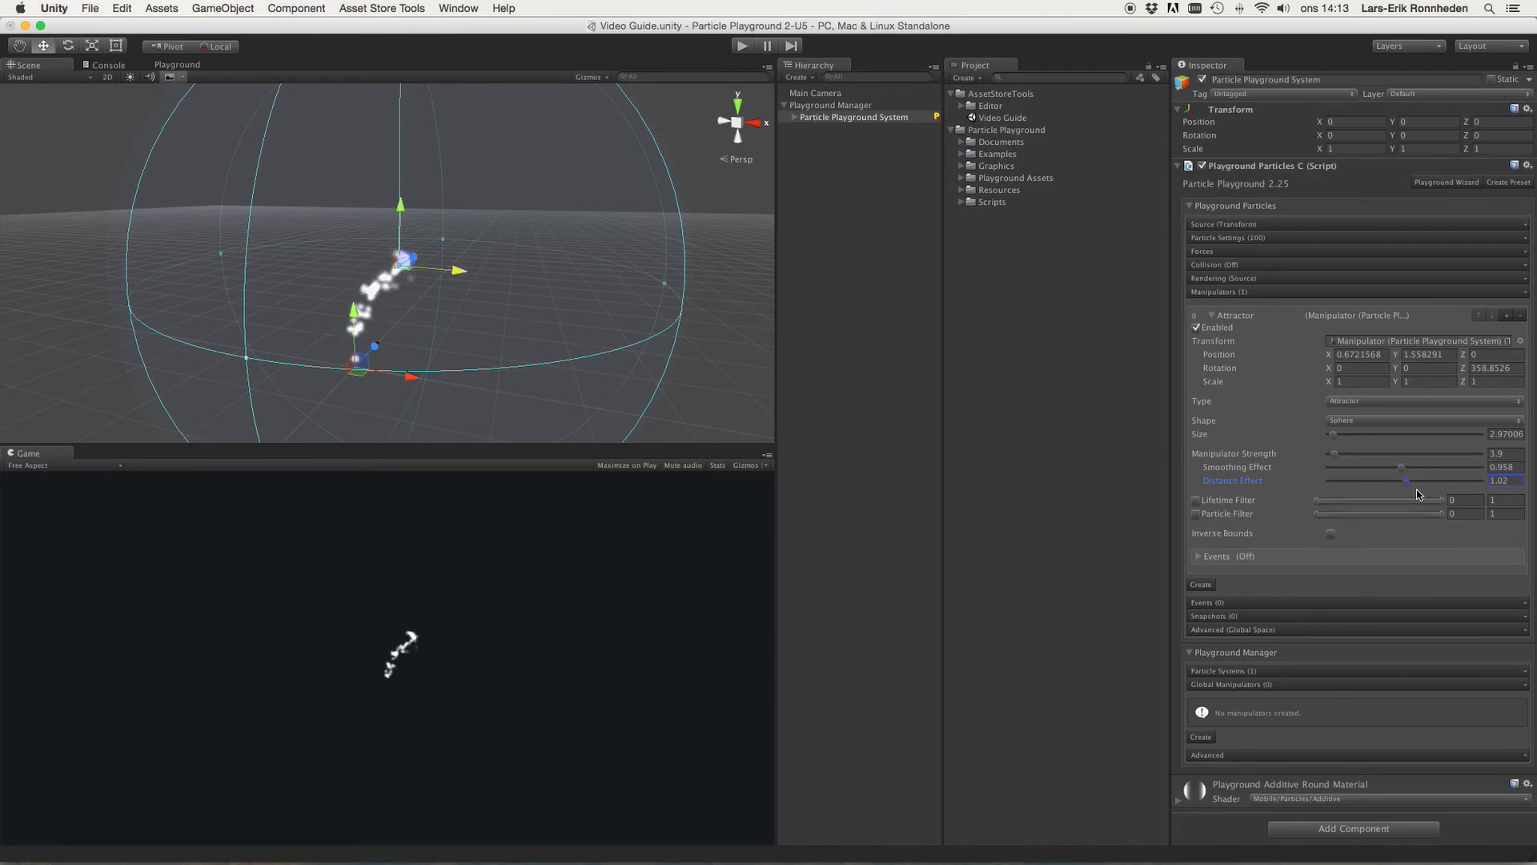
left_click(1505, 467)
type("1")
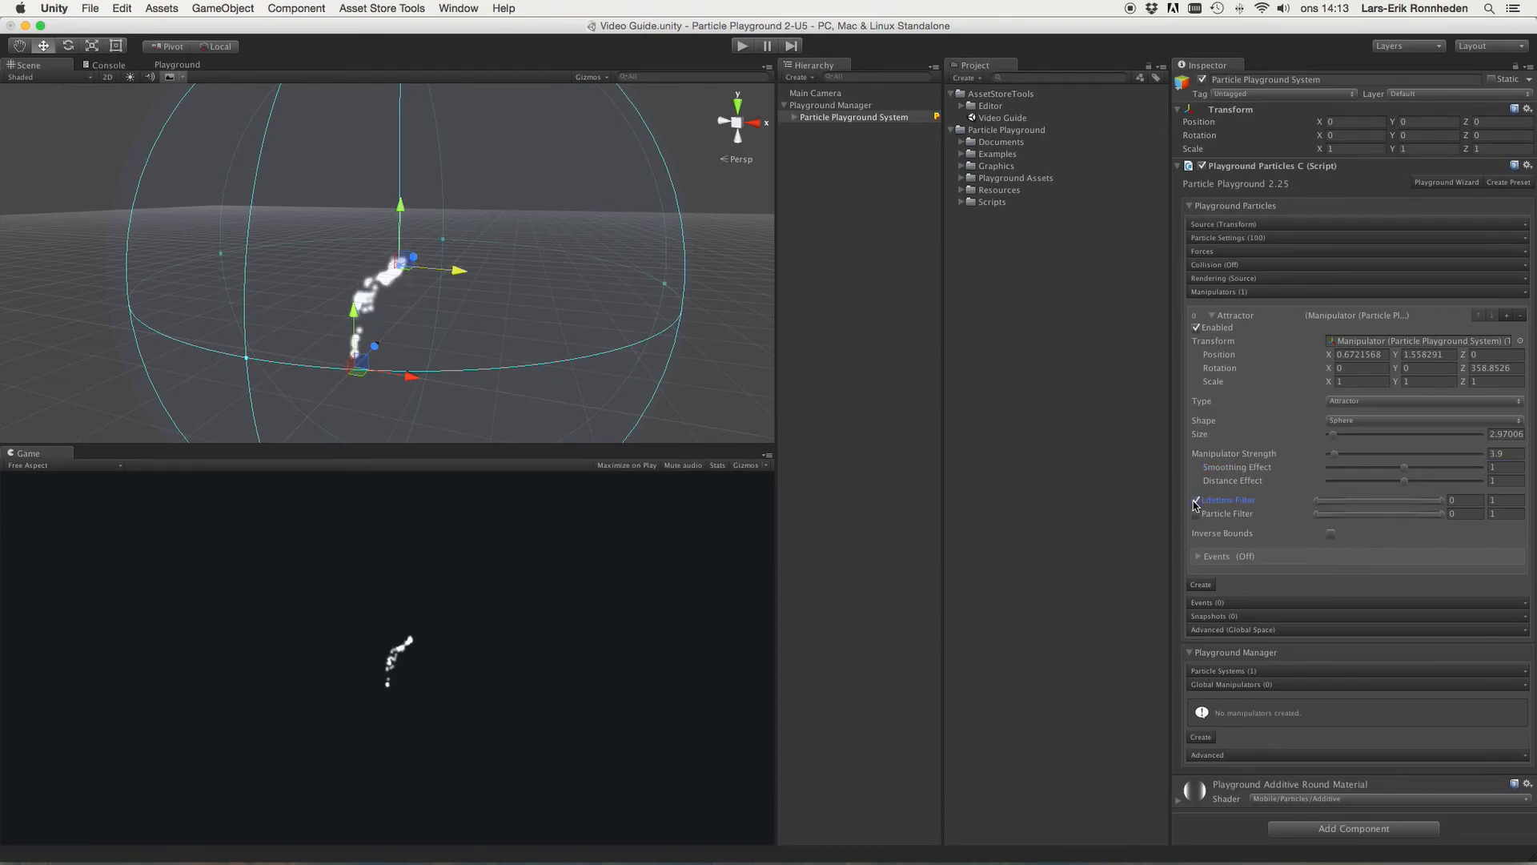
Step: Enable the Lifetime Filter and adjust its range sliders
mouse_move(1321, 503)
left_mouse_down()
mouse_move(1347, 502)
mouse_move(1317, 509)
left_mouse_up()
mouse_move(1443, 504)
left_mouse_down()
mouse_move(1384, 508)
mouse_move(1464, 509)
left_mouse_up()
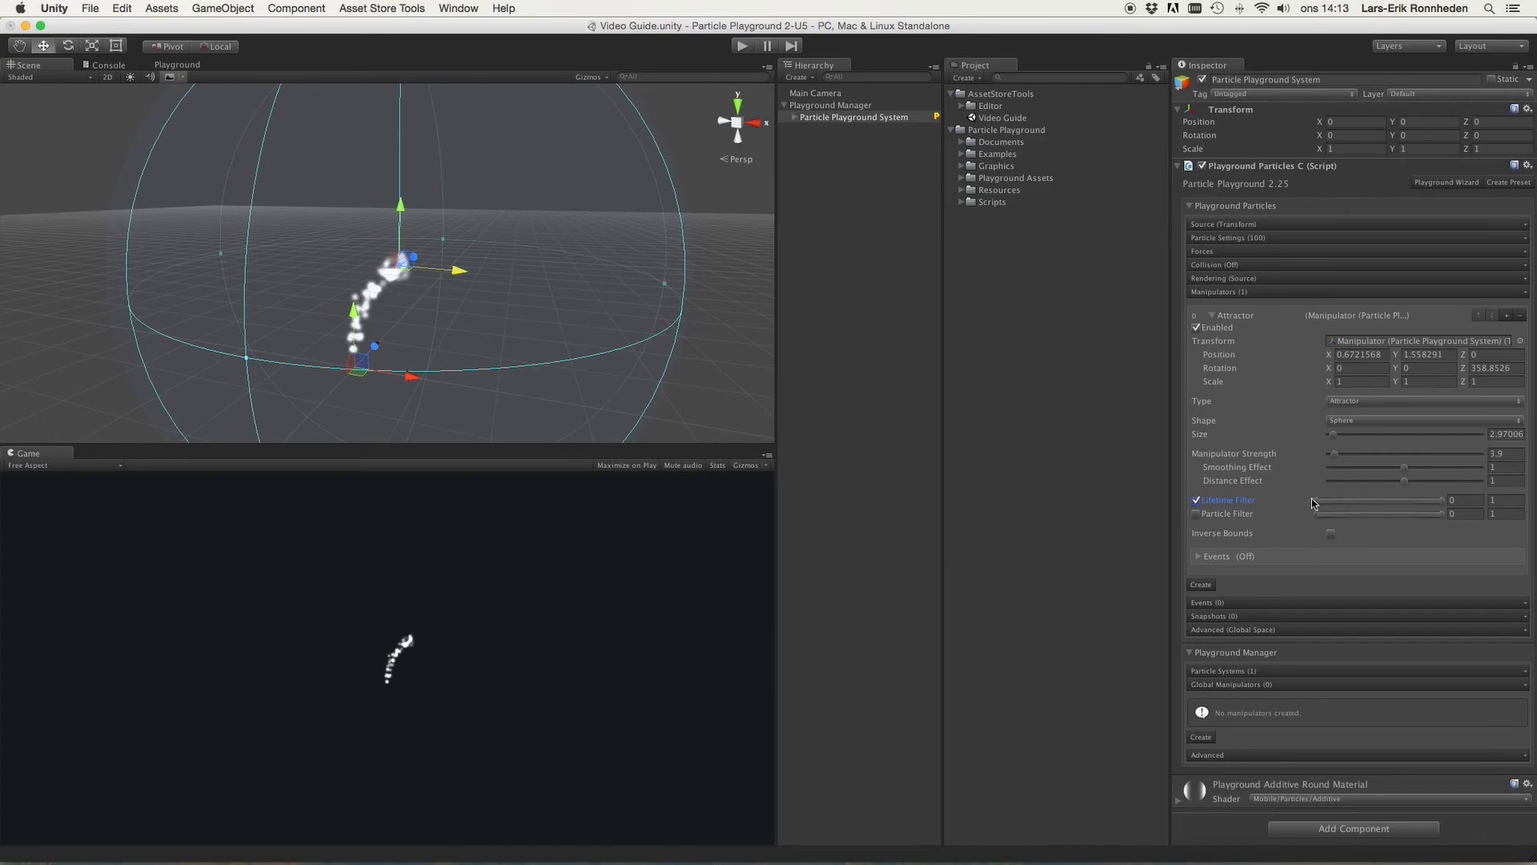
mouse_move(1317, 505)
left_mouse_down()
mouse_move(1377, 504)
mouse_move(1313, 509)
left_mouse_up()
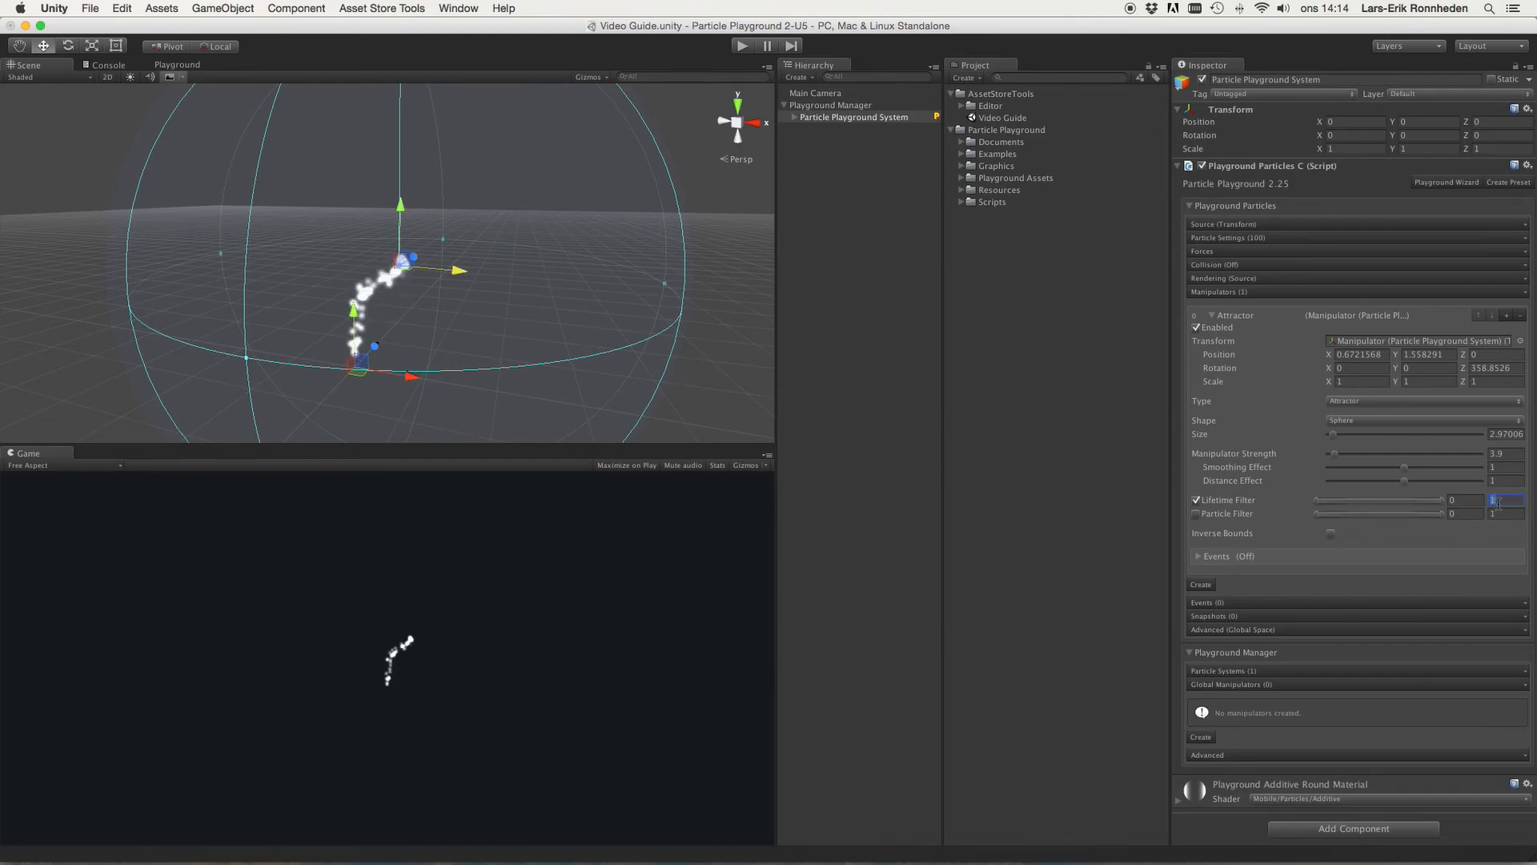
mouse_move(1443, 503)
left_mouse_down()
mouse_move(1380, 507)
mouse_move(1432, 503)
left_mouse_up()
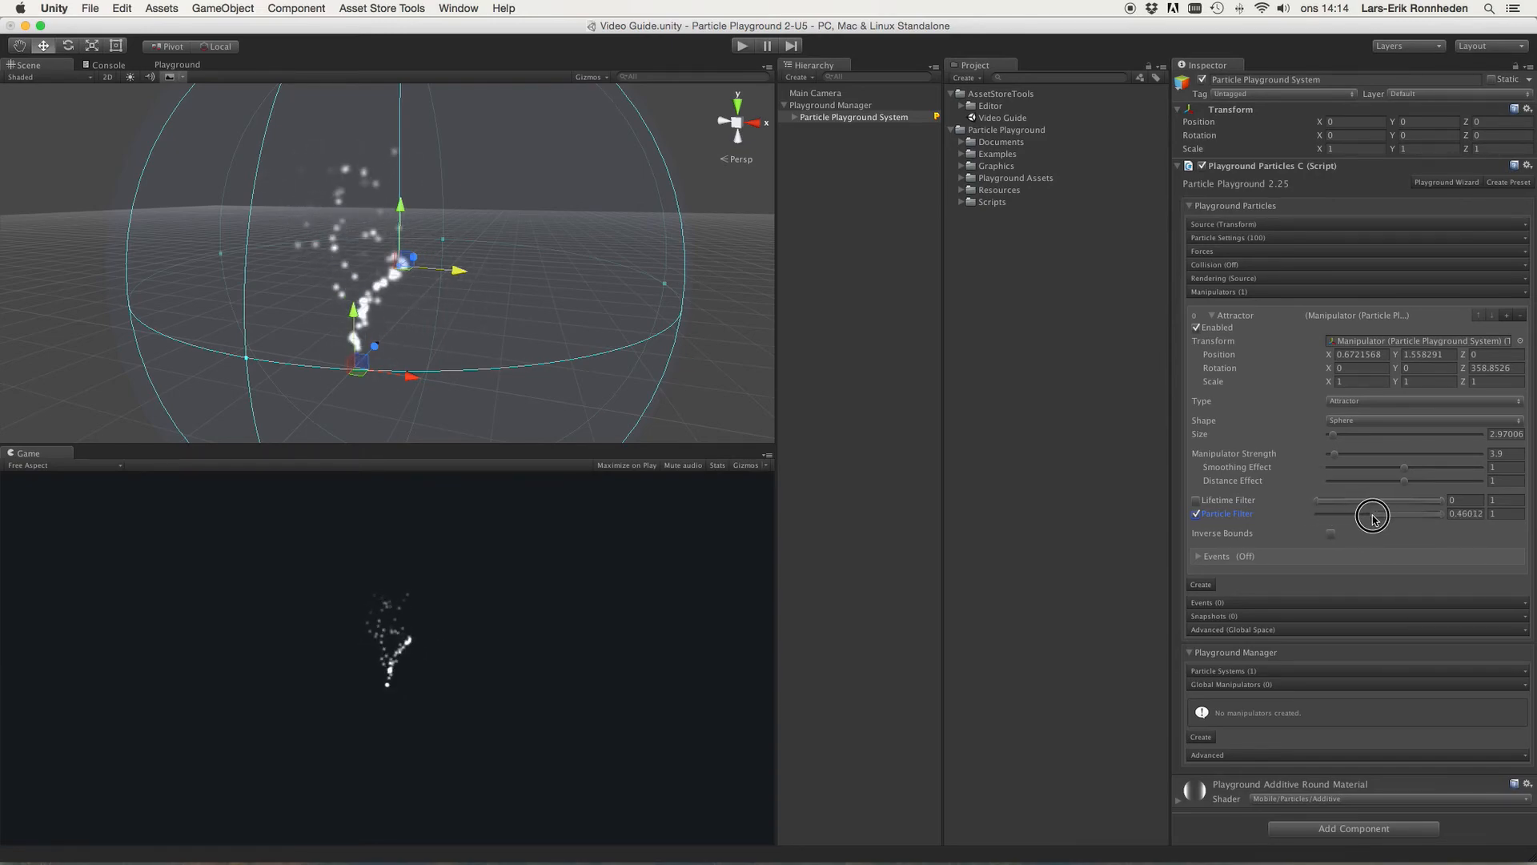
Step: Lower the Particle Filter maximum to about 0.28 while nudging the attractor, then disable the filter and toggle Inverse Bounds
mouse_move(461, 278)
left_mouse_down()
mouse_move(539, 281)
mouse_move(479, 280)
left_mouse_up()
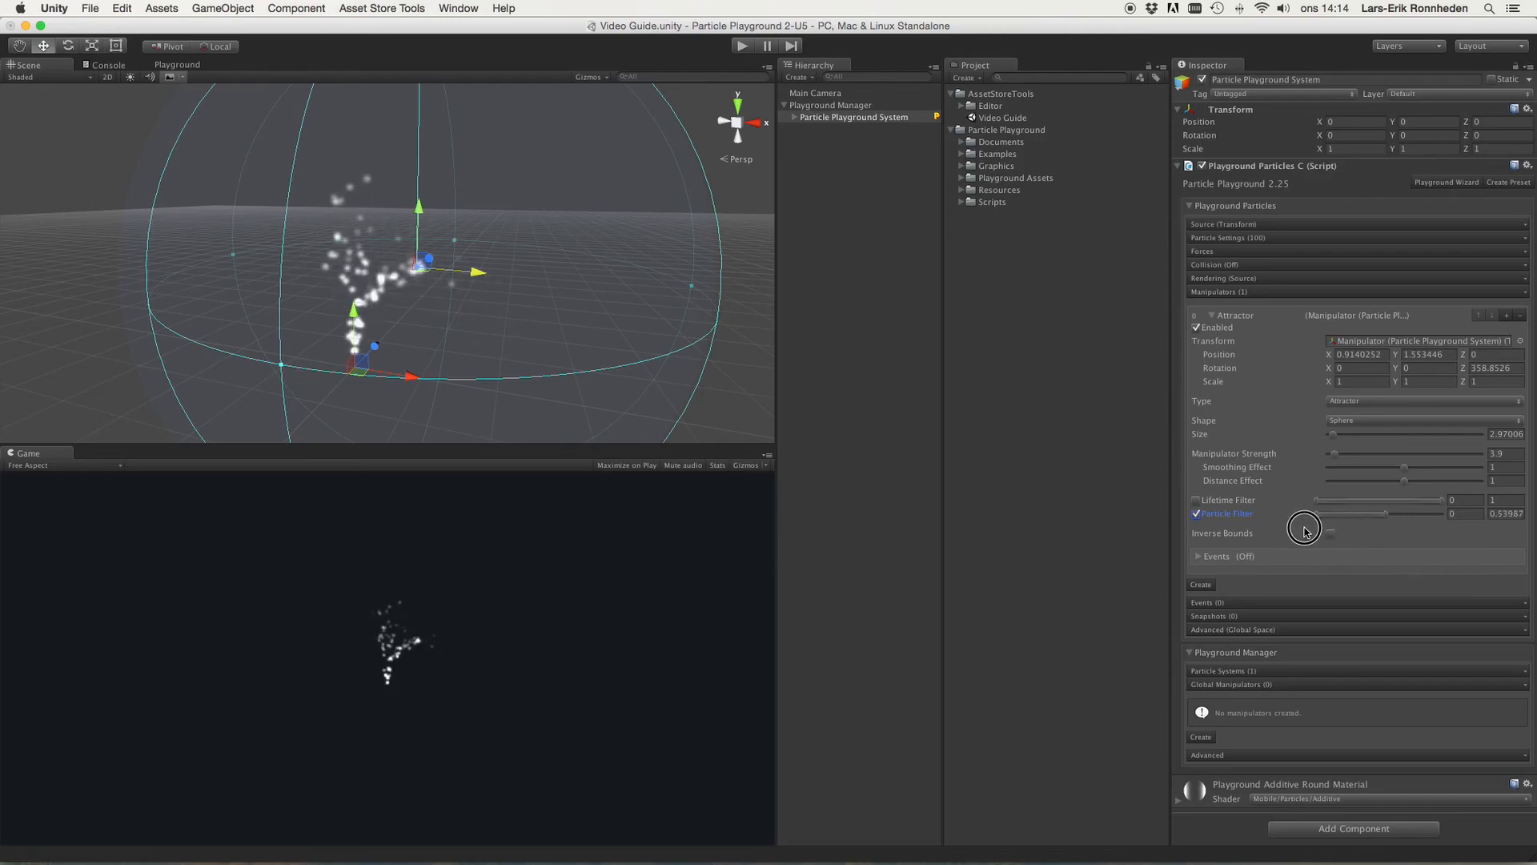
left_click_drag(1390, 520, 1351, 519)
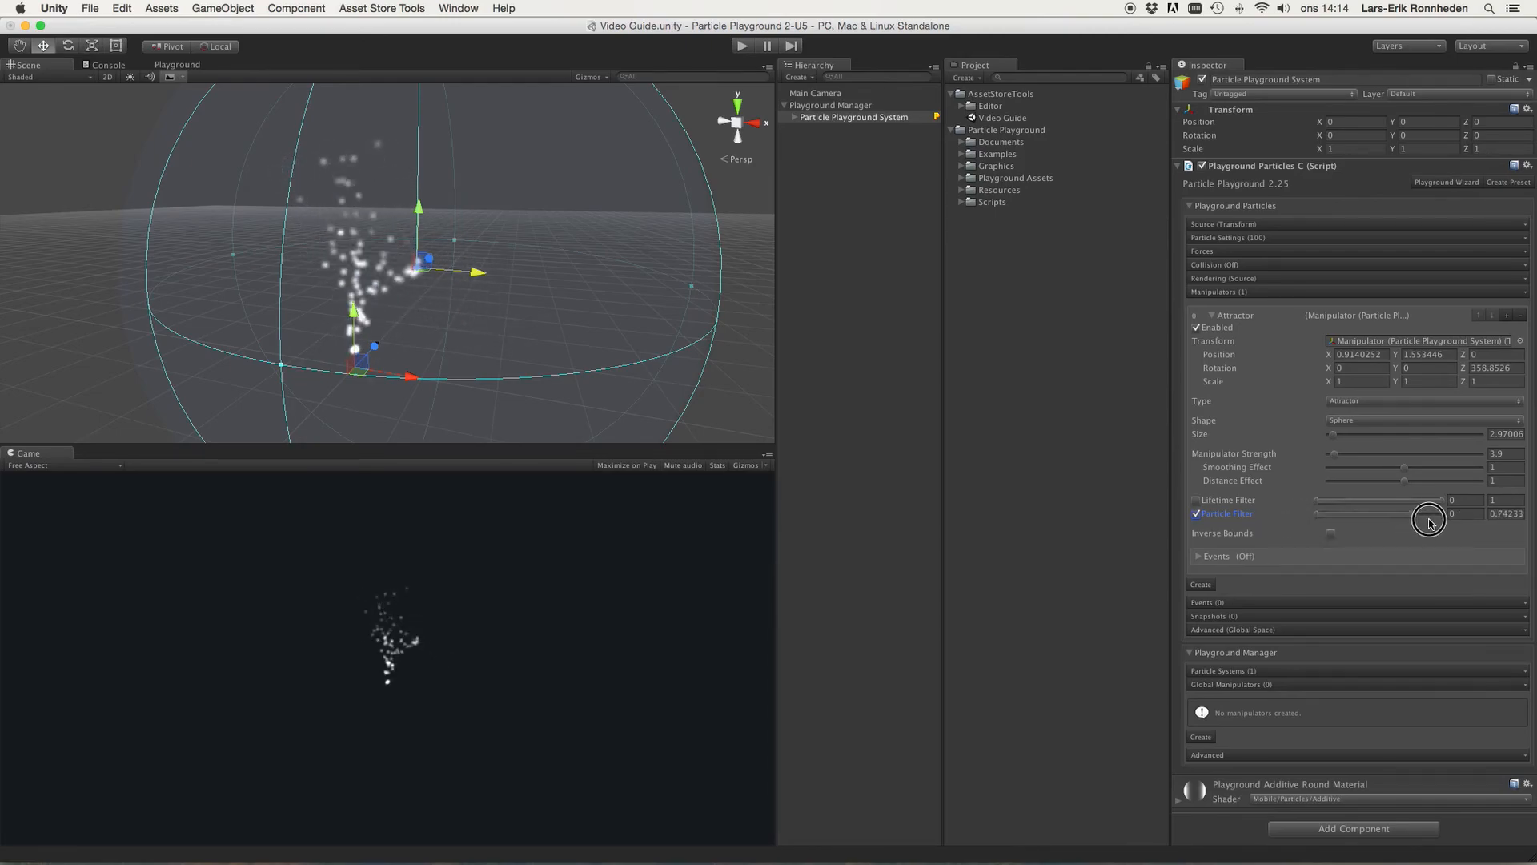
left_click_drag(1457, 520, 1353, 518)
left_click_drag(471, 272, 481, 281)
left_click(1221, 515)
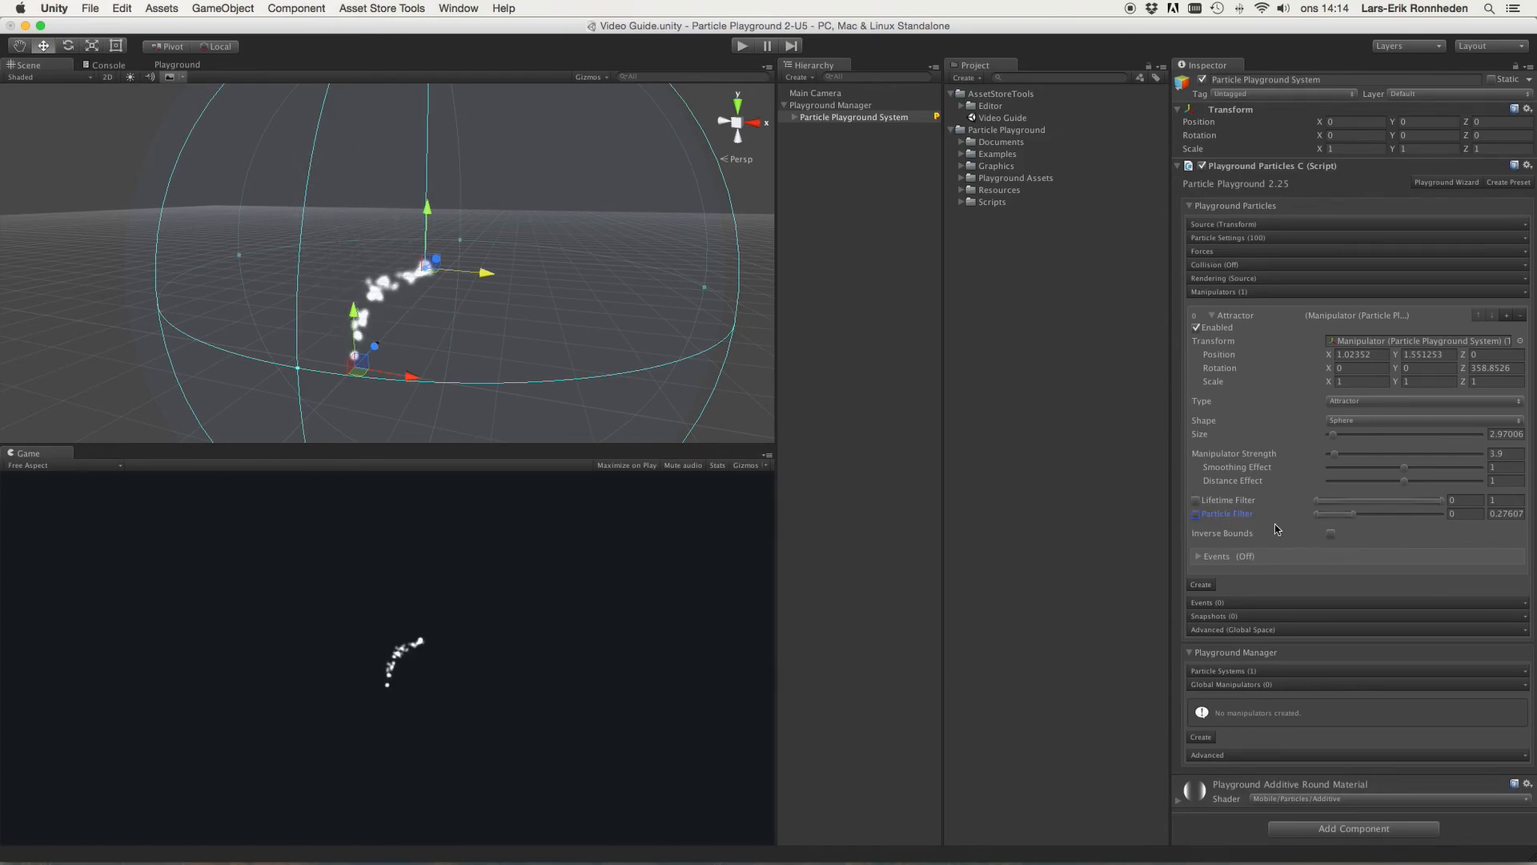
left_click(1331, 533)
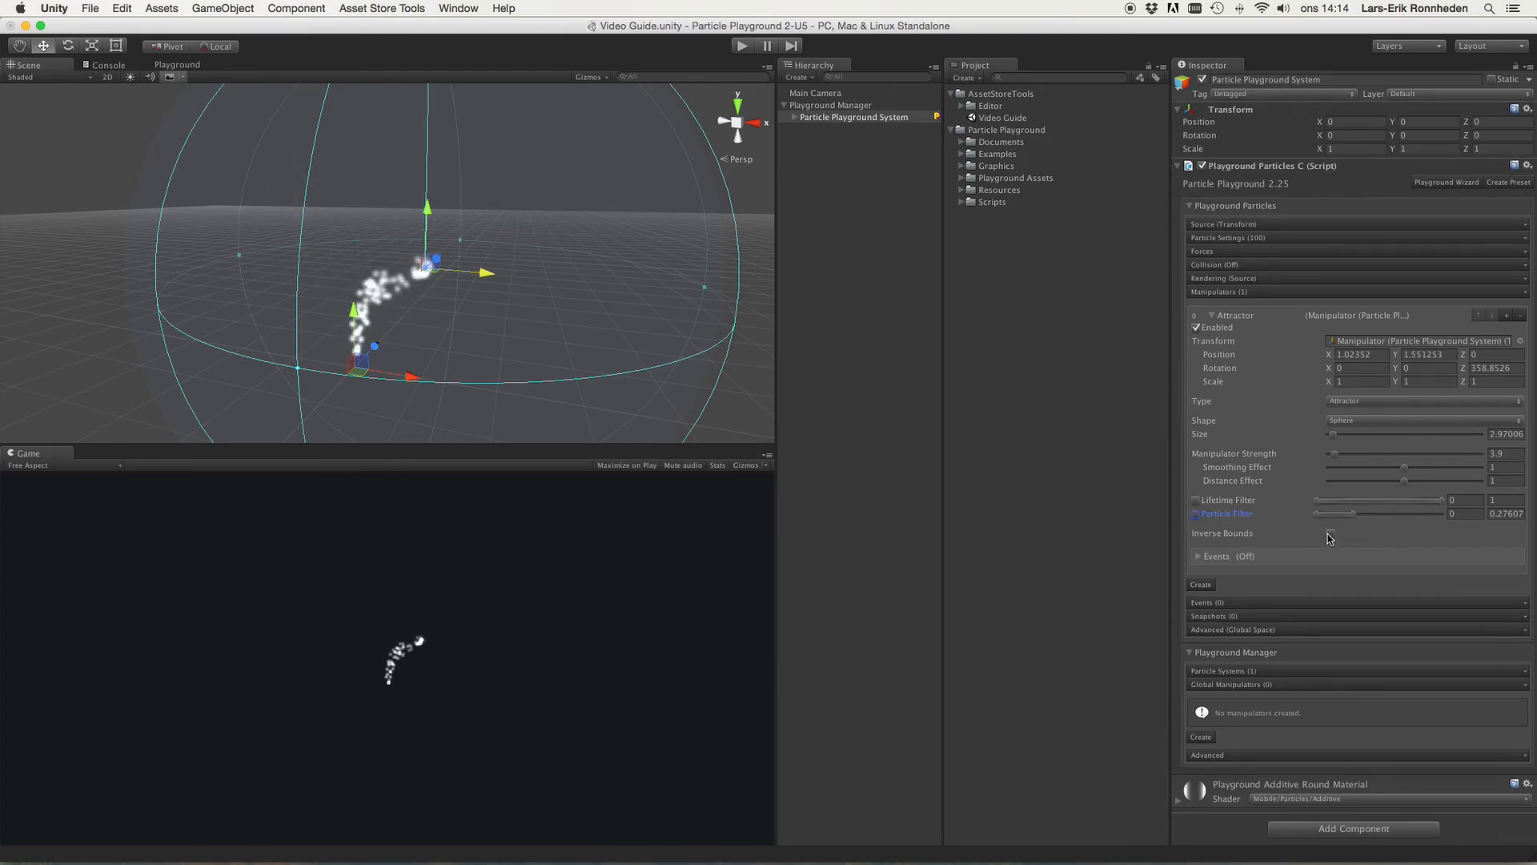
Step: Move the attractor out to about X 5.64 and shift the particle system to about X -0.71
scroll(422, 246, "down", 4)
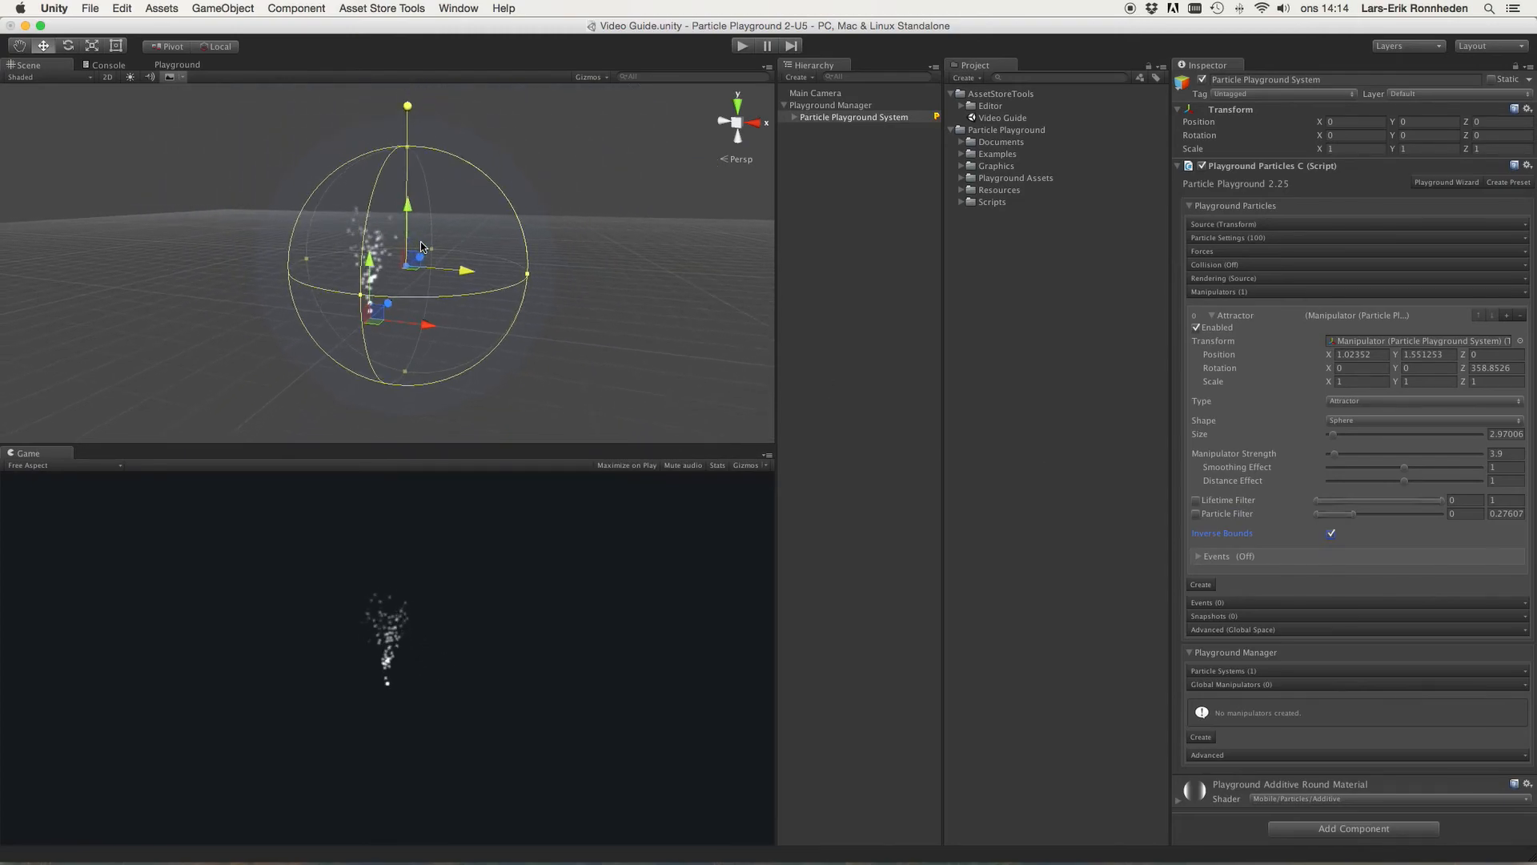
left_click_drag(466, 270, 460, 269)
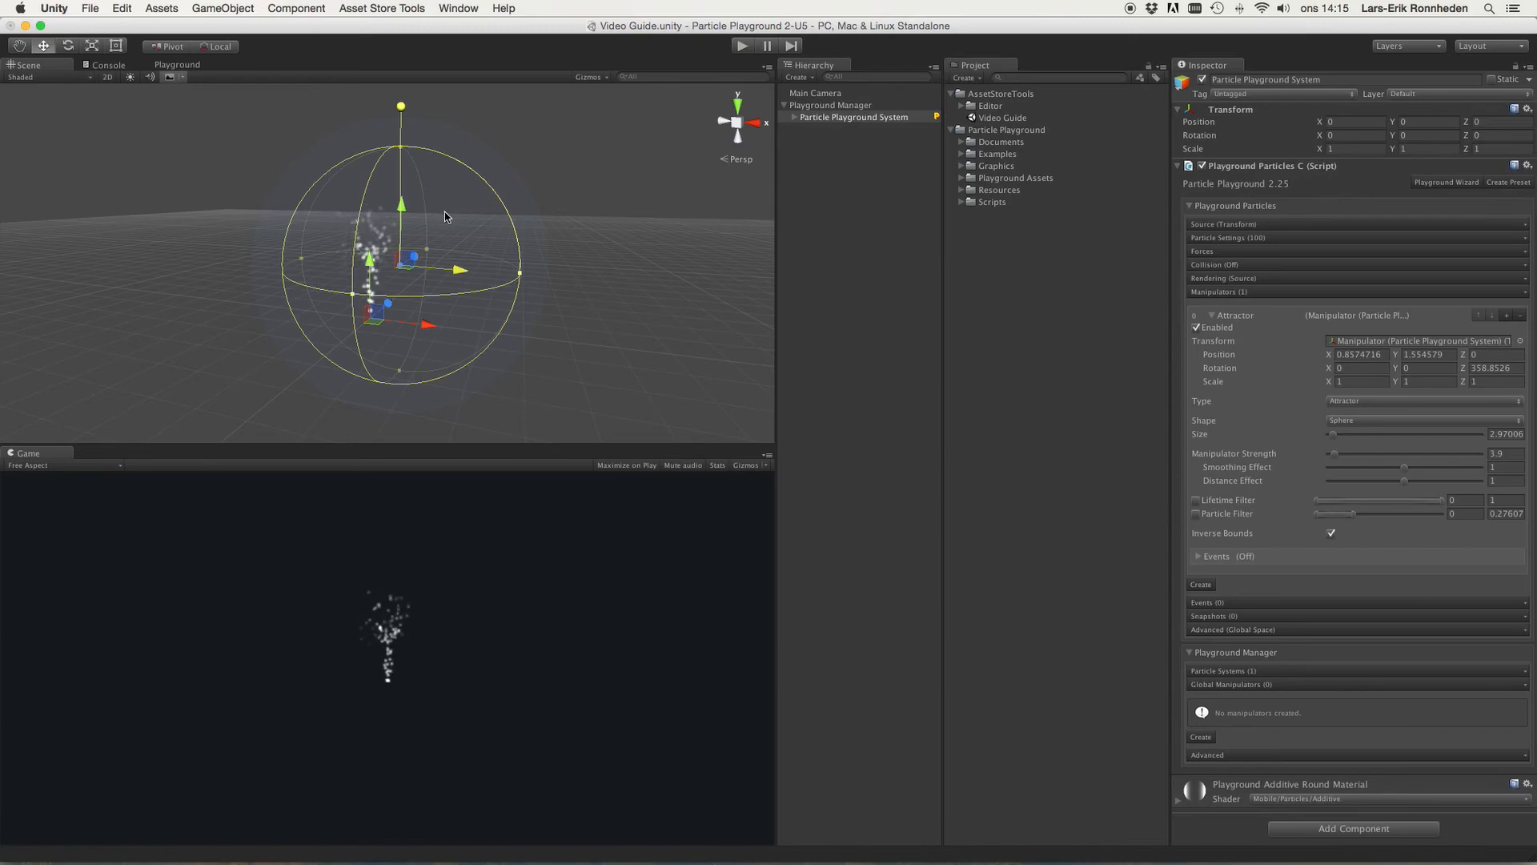
left_click_drag(441, 214, 566, 228, "alt")
left_click_drag(456, 274, 653, 303)
left_click_drag(536, 235, 461, 248, "alt")
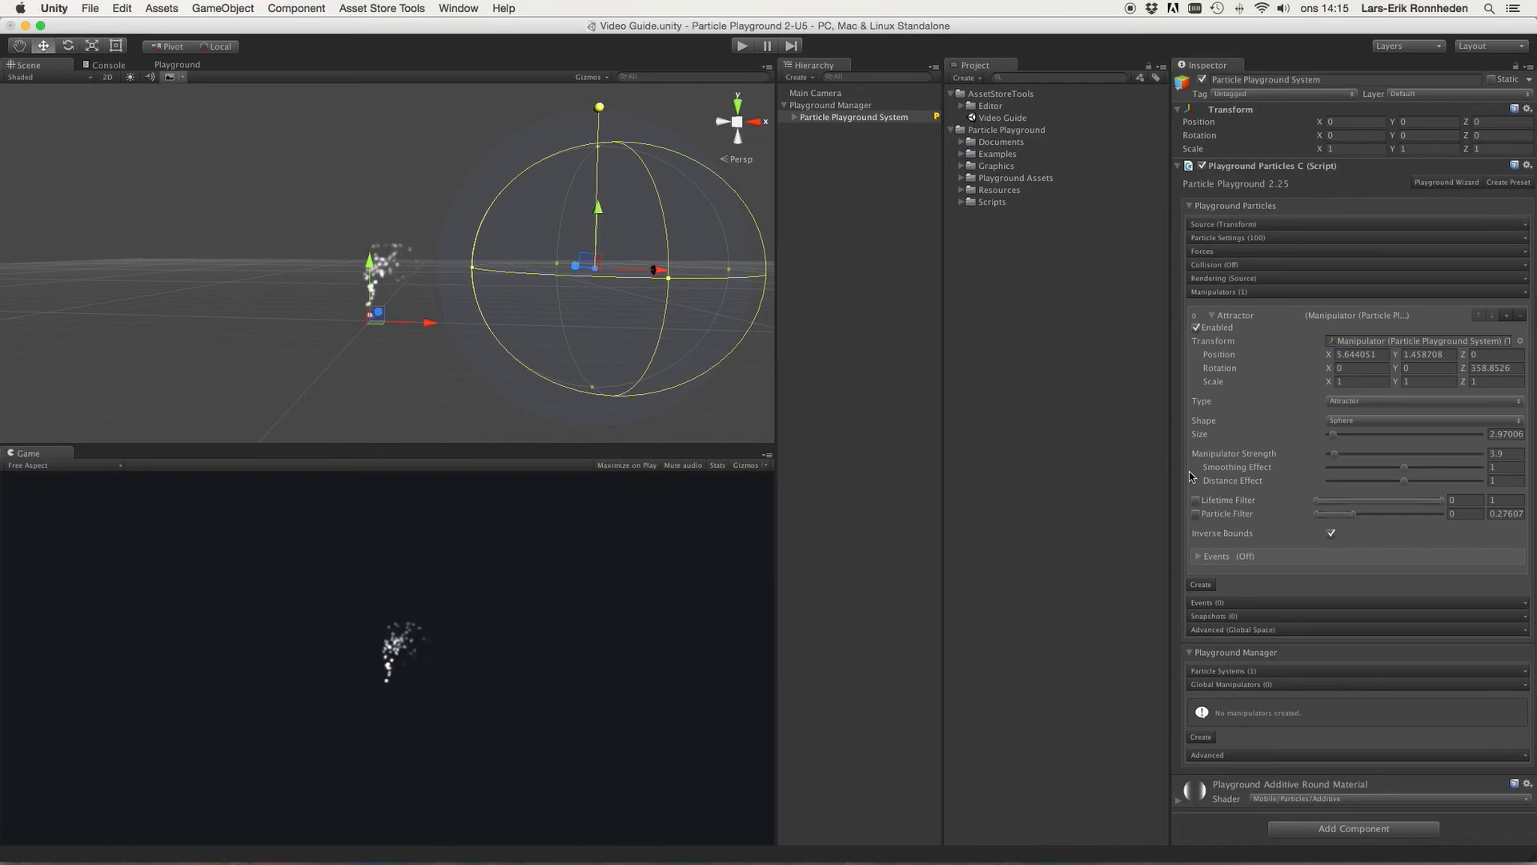
mouse_move(425, 322)
left_mouse_down()
mouse_move(357, 321)
mouse_move(405, 321)
left_mouse_up()
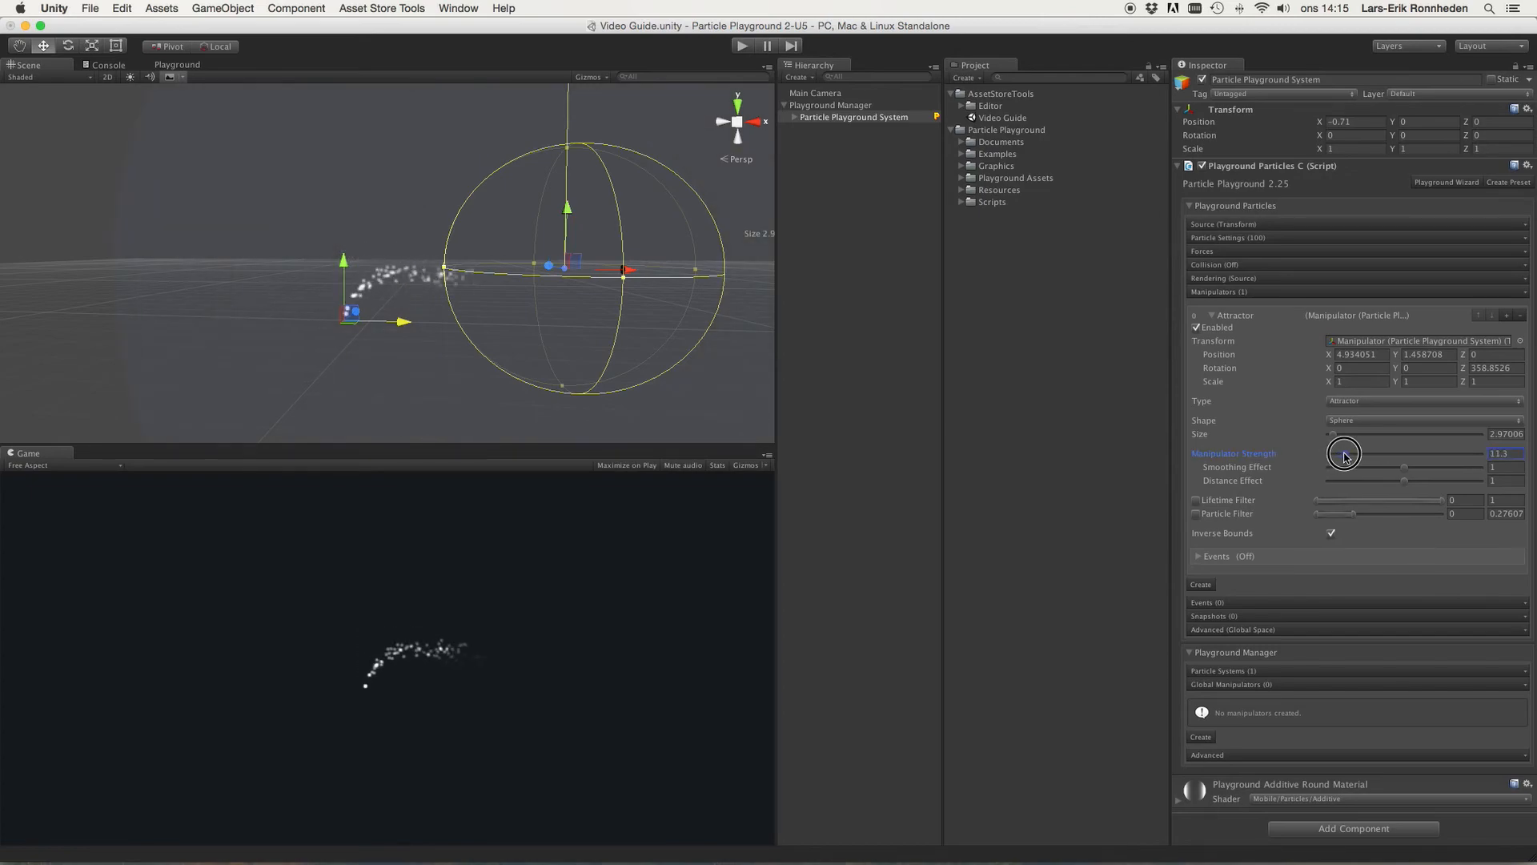
Step: Reposition the attractor to about X 4.34, Y 0.84 and turn off Inverse Bounds
left_click_drag(567, 204, 570, 146)
left_click_drag(615, 211, 486, 236)
left_click_drag(537, 290, 606, 293)
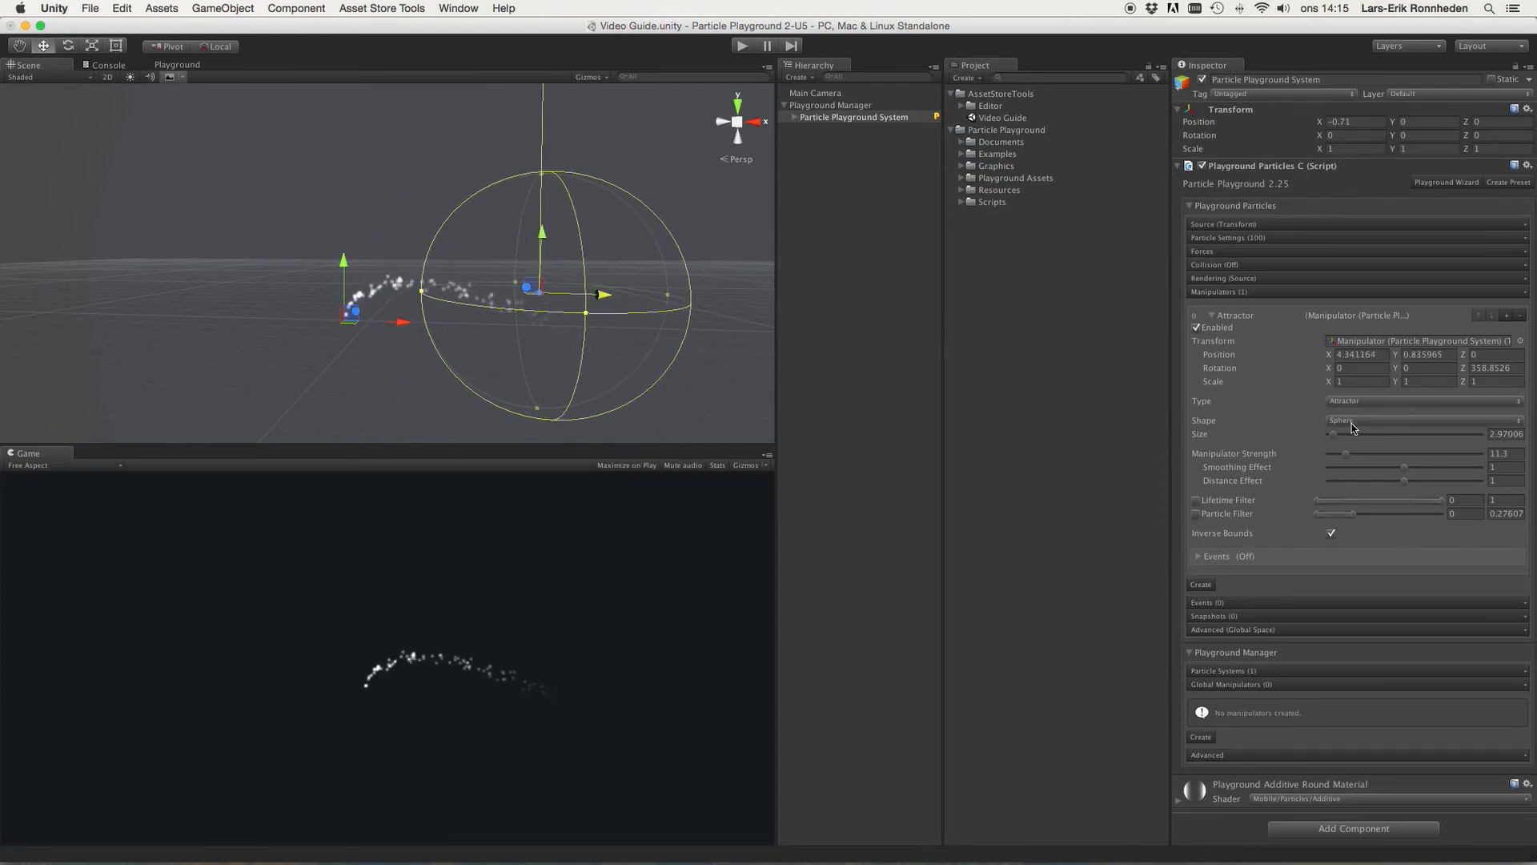
left_click(1331, 532)
Step: Move the attractor back over the particles to about X -0.23, Y 2.18 and lower Manipulator Strength to about 4.6
left_click_drag(597, 295, 442, 301)
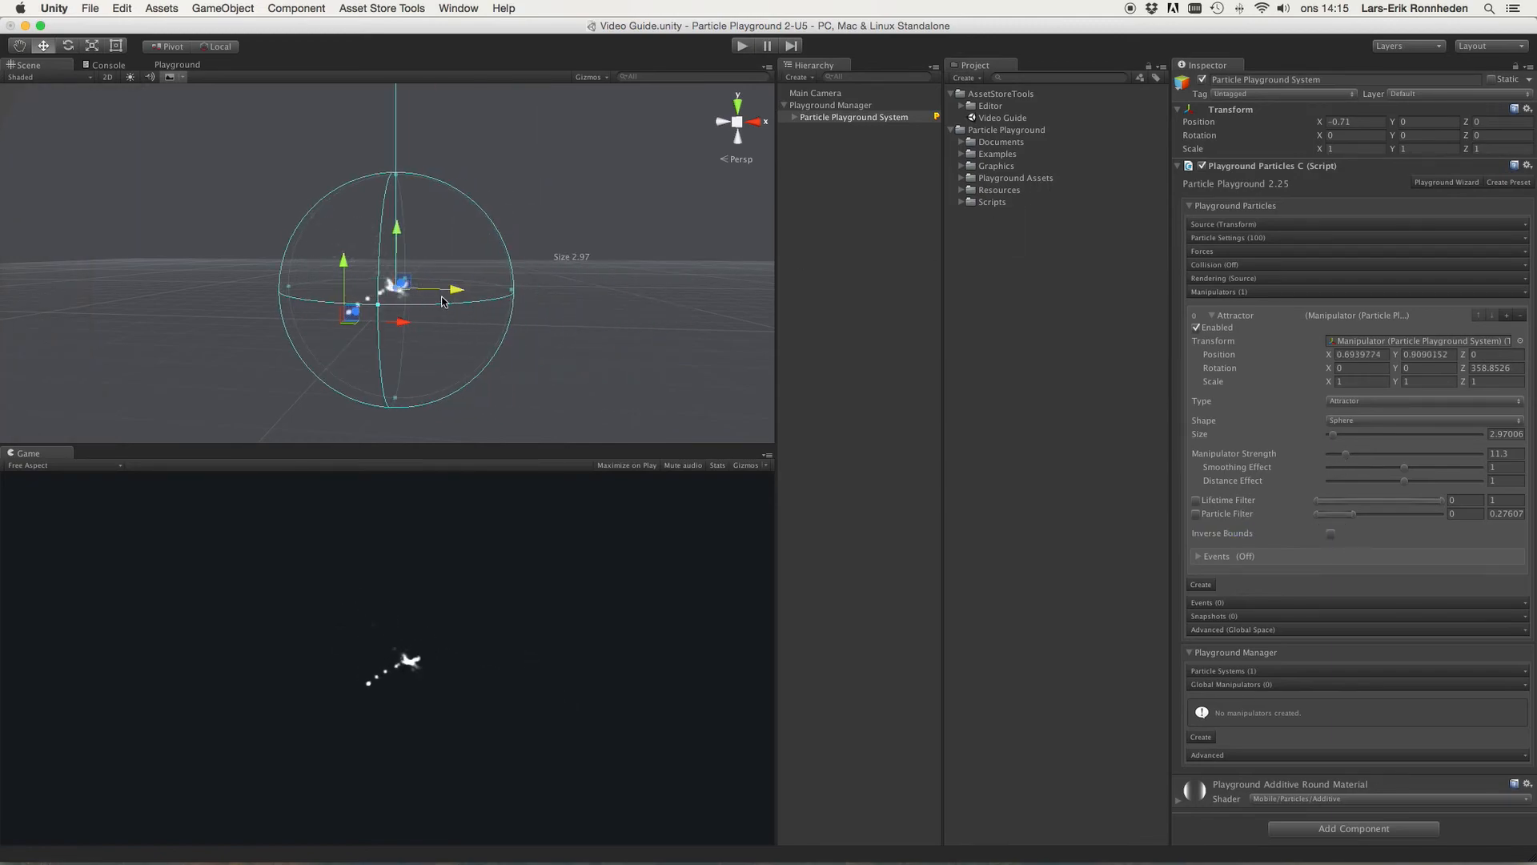
left_click_drag(396, 225, 409, 177)
left_click(471, 246)
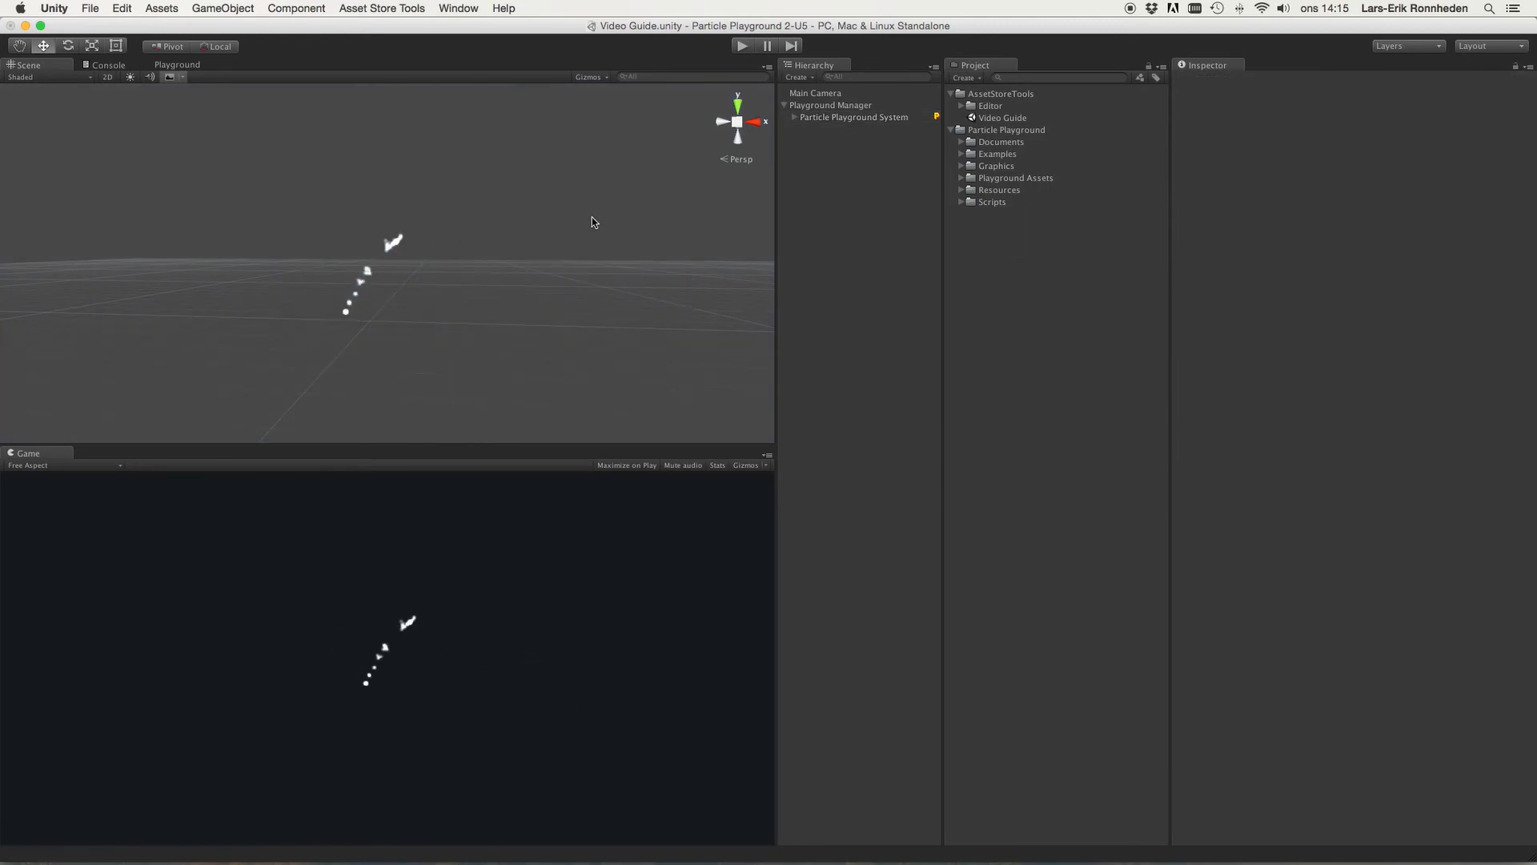
left_click(854, 118)
left_click_drag(454, 249, 422, 242)
left_click_drag(1343, 455, 1338, 458)
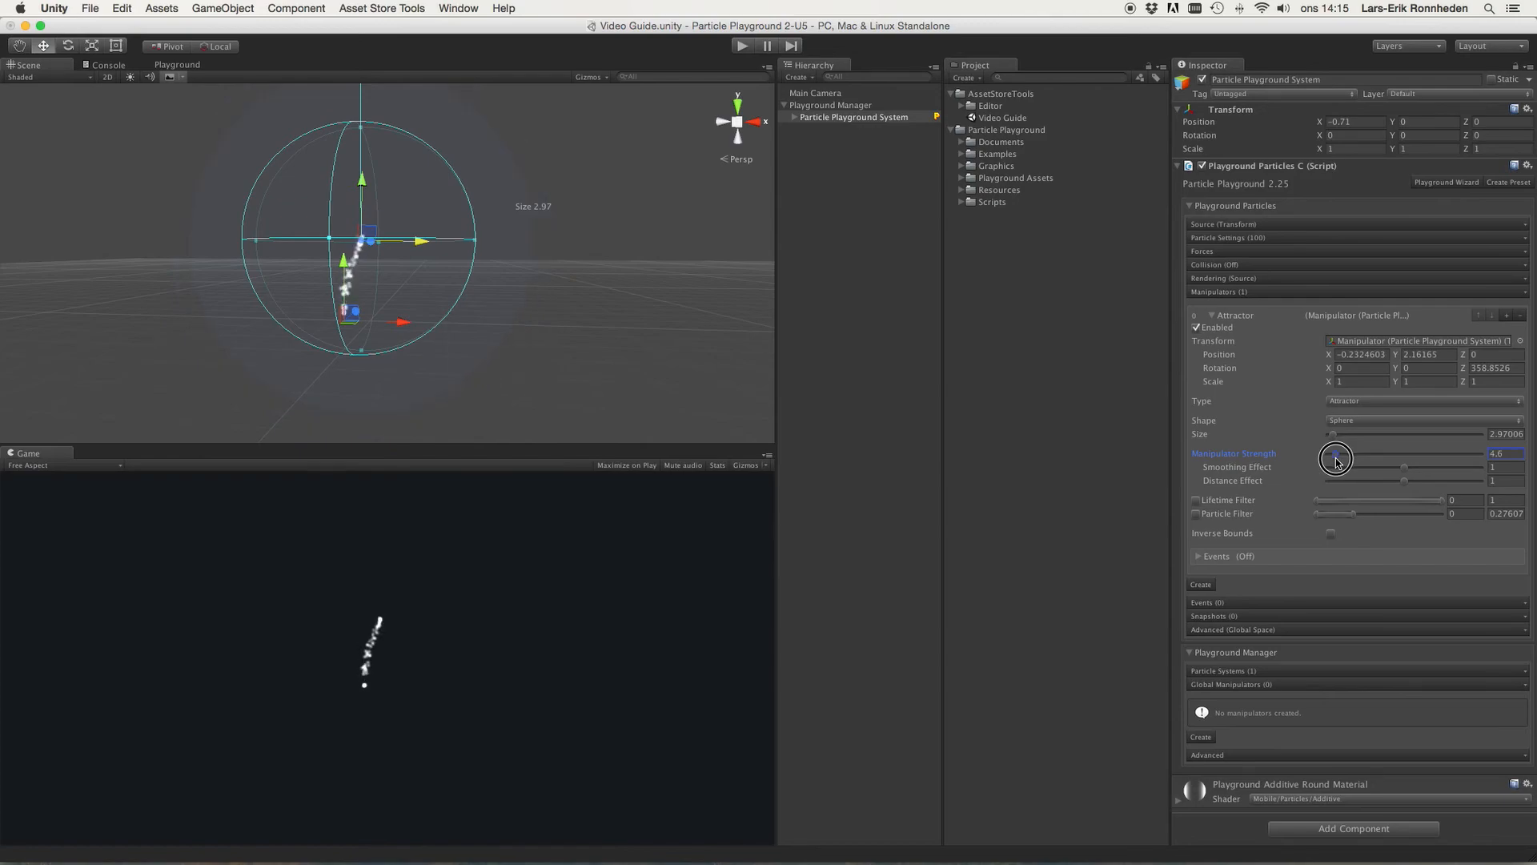
Step: Switch the manipulator Type to Attractor Gravitational and move it to about X 0.26, Y 1.97
left_click(1350, 402)
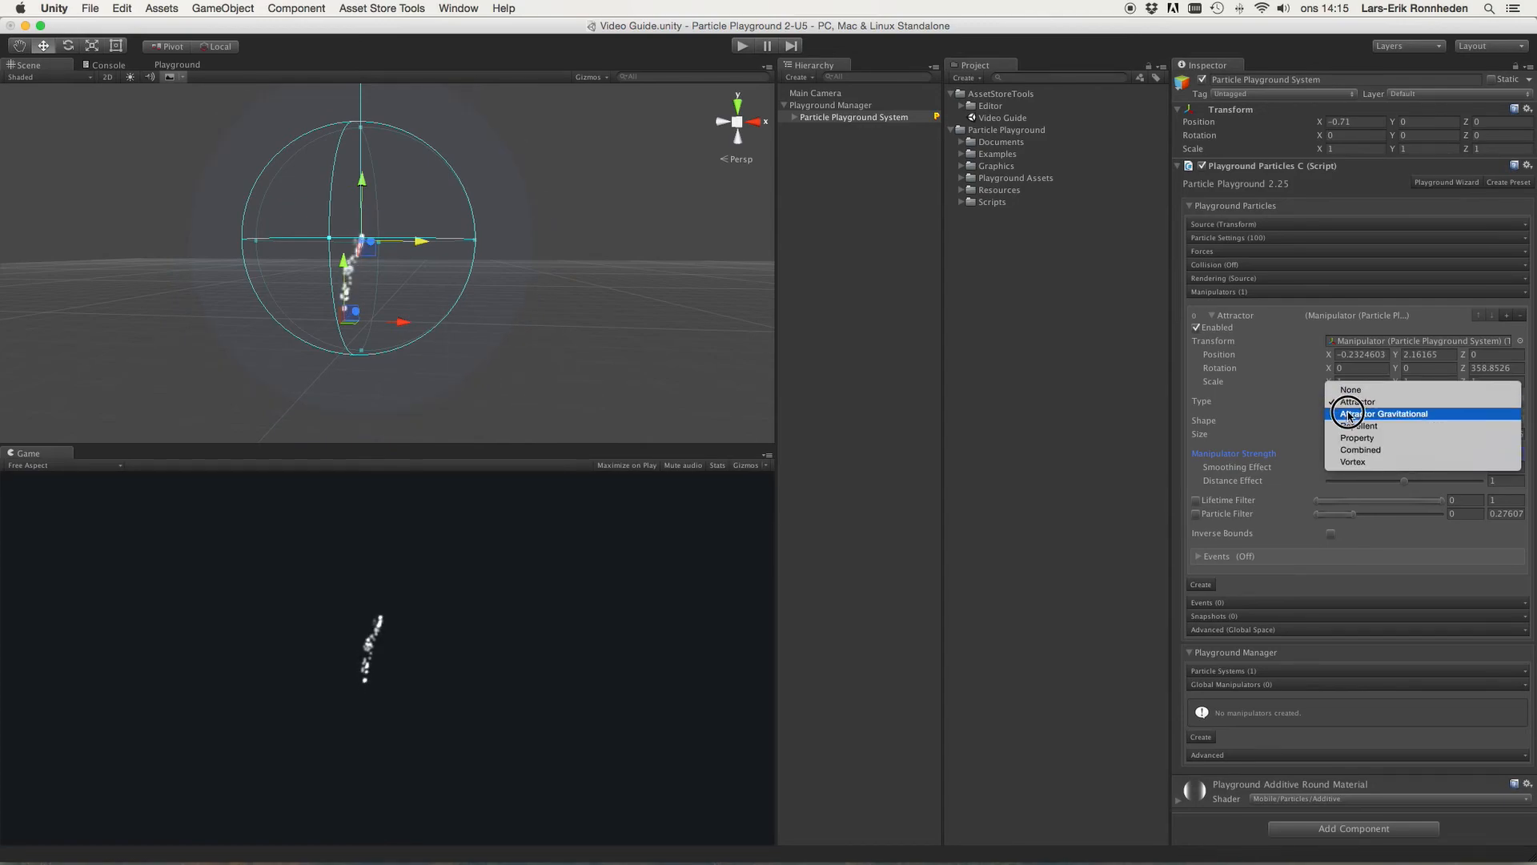
left_click(1350, 414)
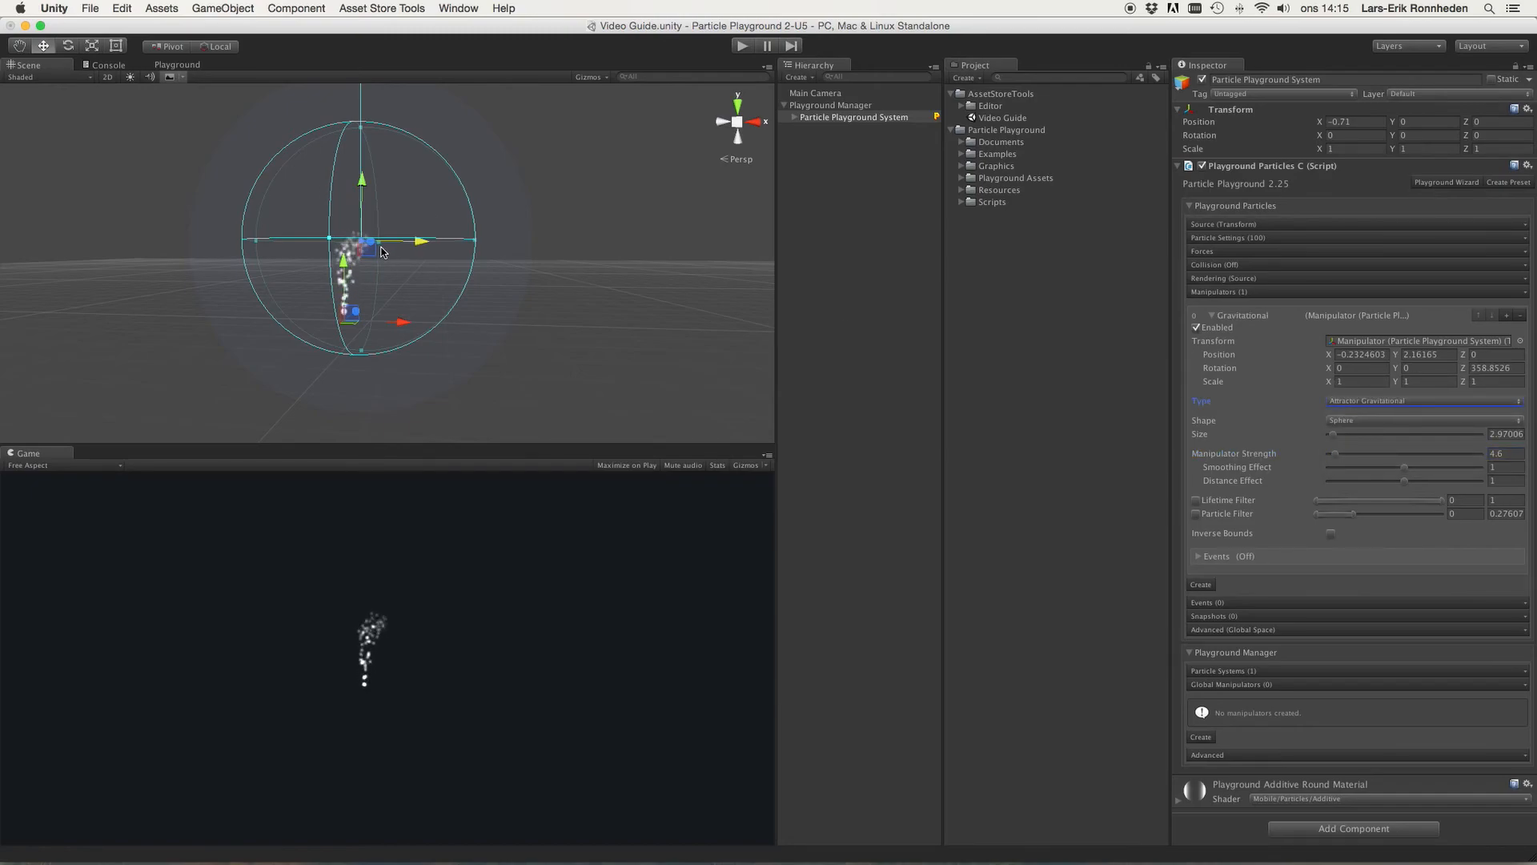
scroll(403, 228, "up", 5)
mouse_move(406, 227)
left_mouse_down()
mouse_move(431, 224)
mouse_move(418, 217)
left_mouse_up()
mouse_move(358, 168)
left_mouse_down()
mouse_move(370, 247)
mouse_move(370, 176)
left_mouse_up()
mouse_move(400, 237)
left_mouse_down()
mouse_move(448, 238)
mouse_move(422, 241)
left_mouse_up()
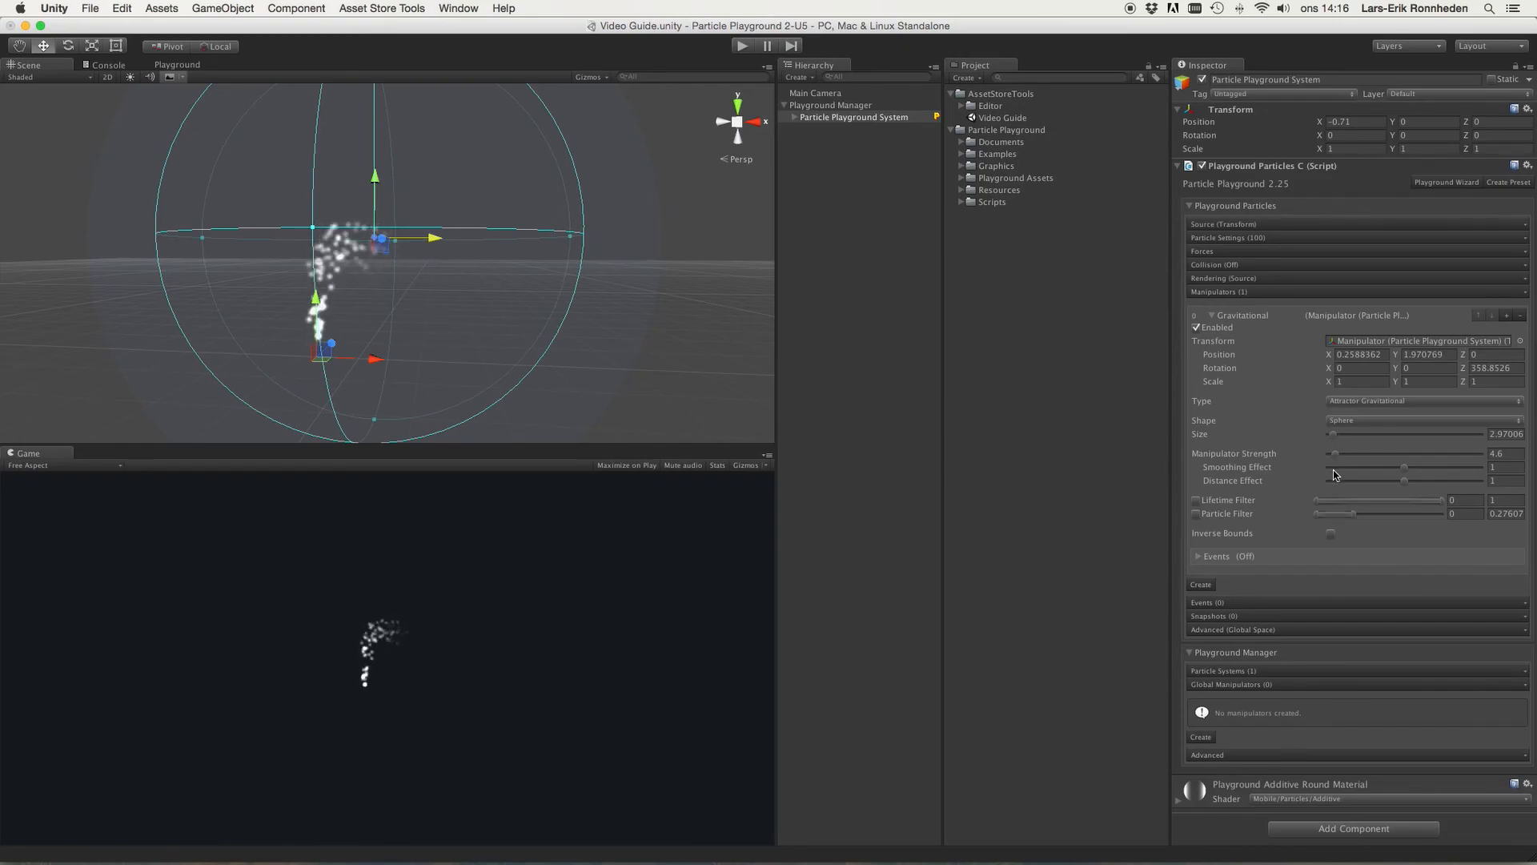
Step: Raise Manipulator Strength to about 11.5 and rotate the particle system to about -87° around Z
left_click_drag(1336, 455, 1349, 458)
key("e")
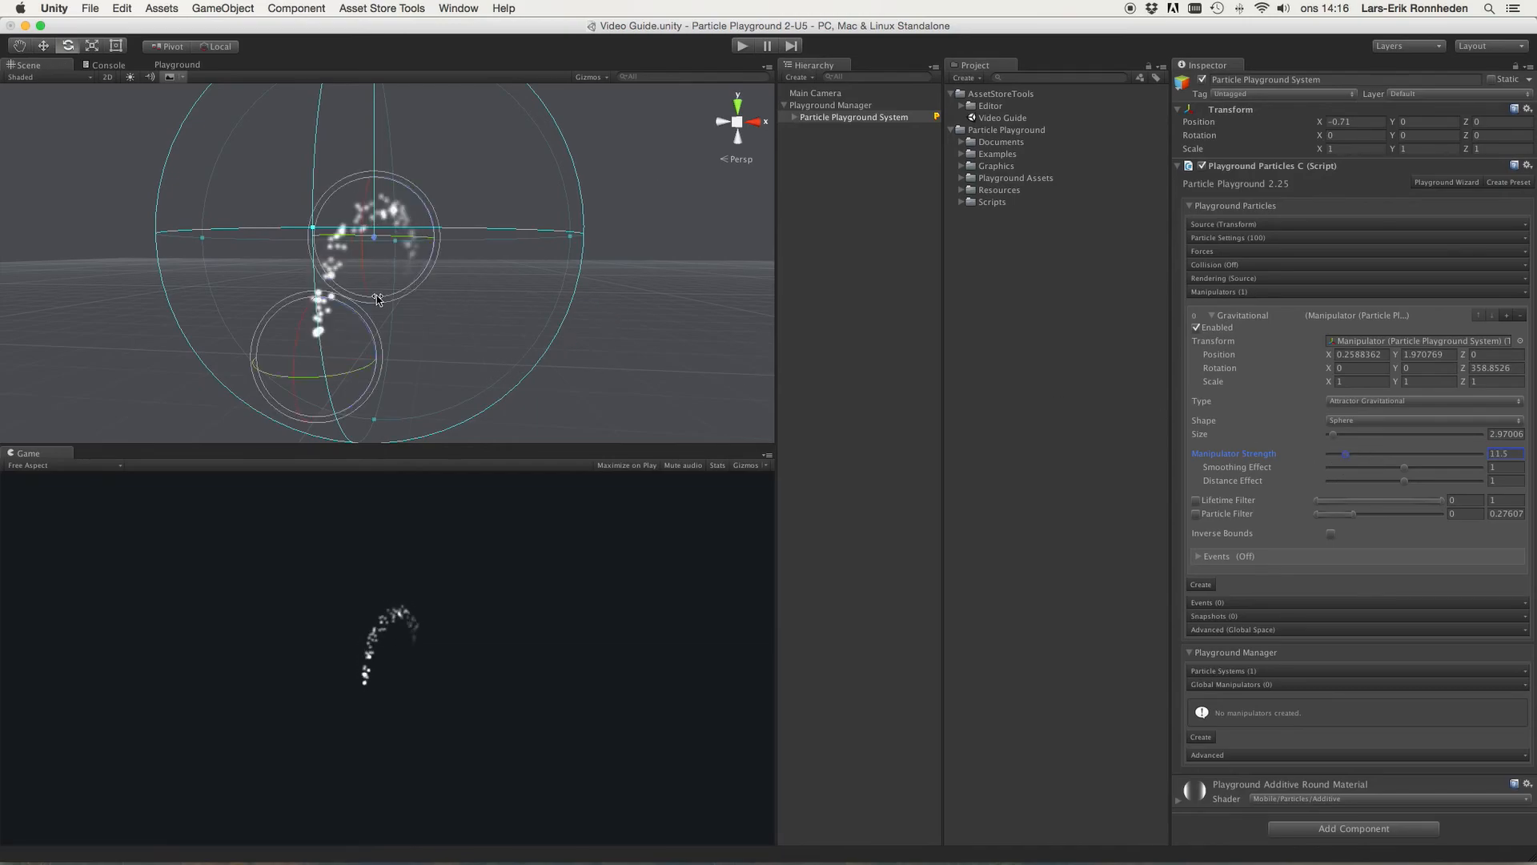
left_click_drag(353, 308, 516, 433)
Step: Move the gravitational attractor to about X 2.74, Y 0.52 and raise Manipulator Strength to about 27.4
scroll(532, 377, "down", 5)
key("w")
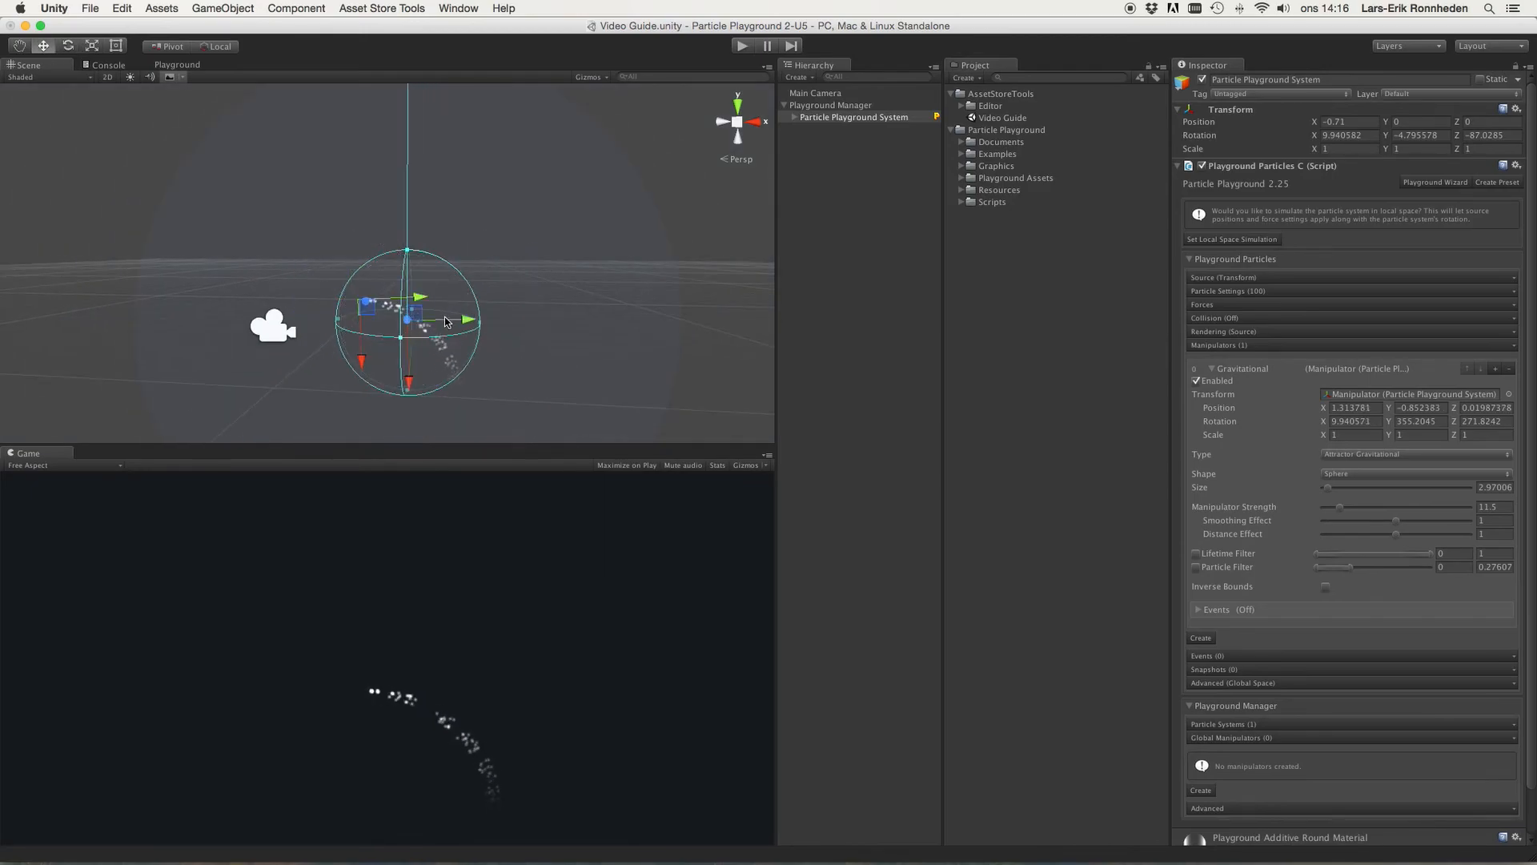
left_click_drag(478, 317, 498, 313)
left_click_drag(446, 382, 448, 350)
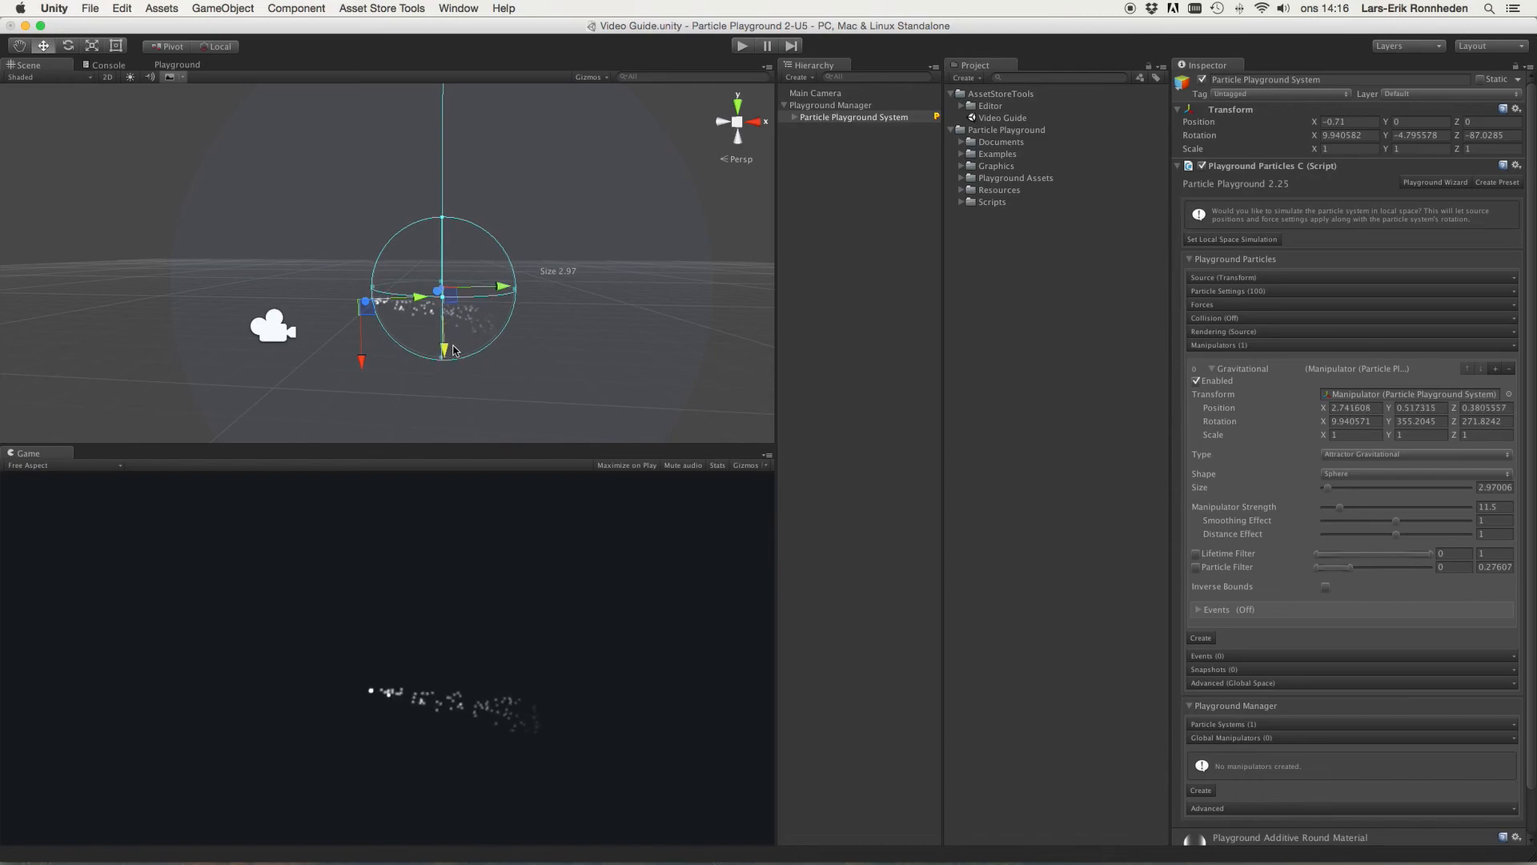
left_click_drag(1342, 507, 1370, 510)
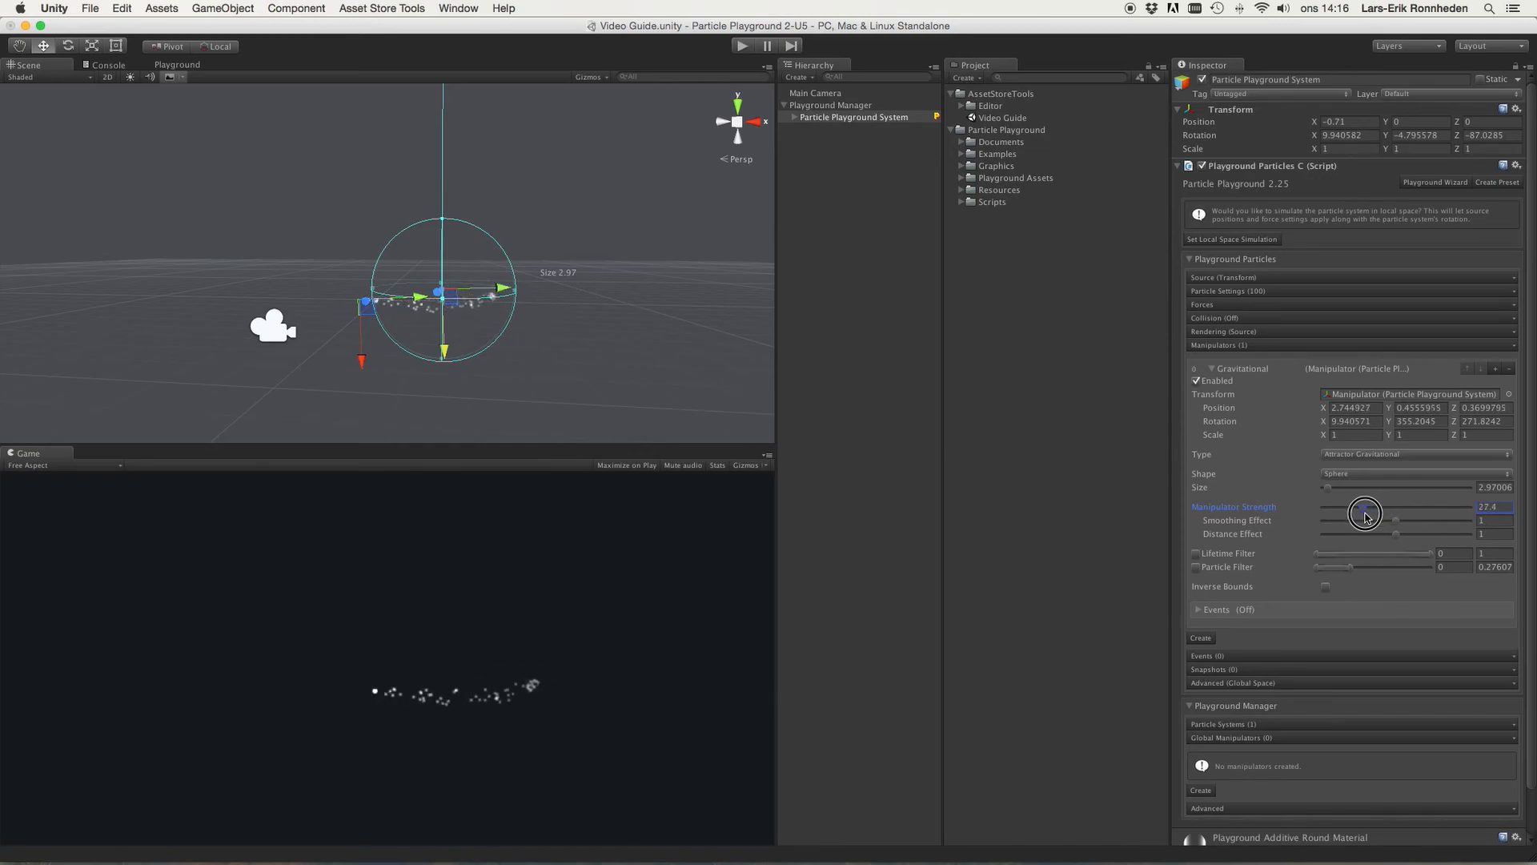
Step: Move the gravitational attractor to about X 2.05
left_click_drag(542, 233, 575, 240, "alt")
right_click_drag(541, 214, 525, 220)
key("w")
mouse_move(412, 246)
left_mouse_down()
mouse_move(343, 250)
mouse_move(400, 268)
left_mouse_up()
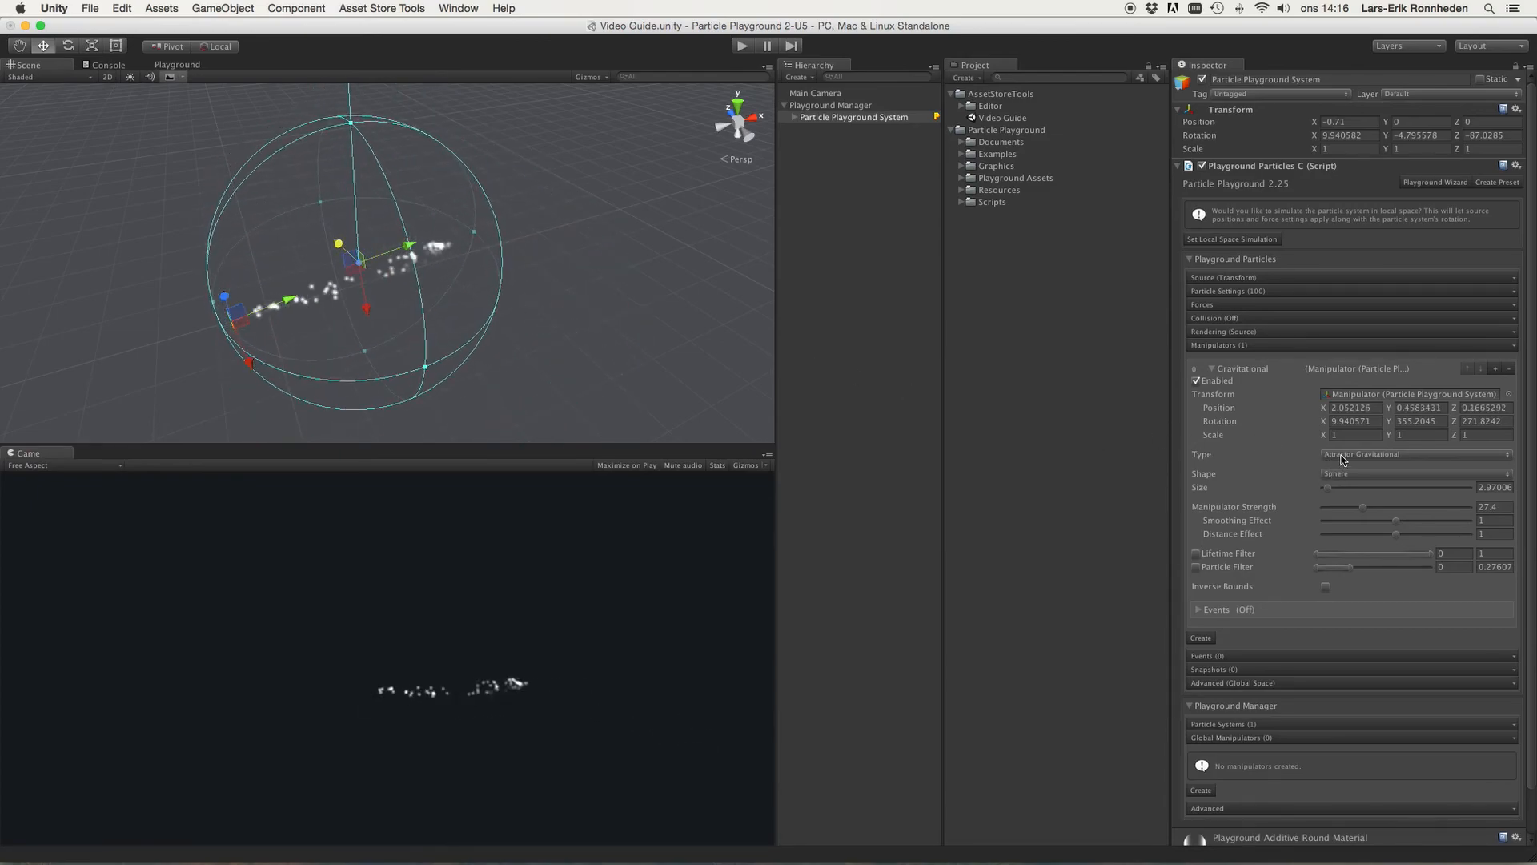
Step: Reset the particle system's rotation to 0 on all axes
left_click(1354, 136)
type("0")
key("Tab")
type("0")
key("Tab")
type("0")
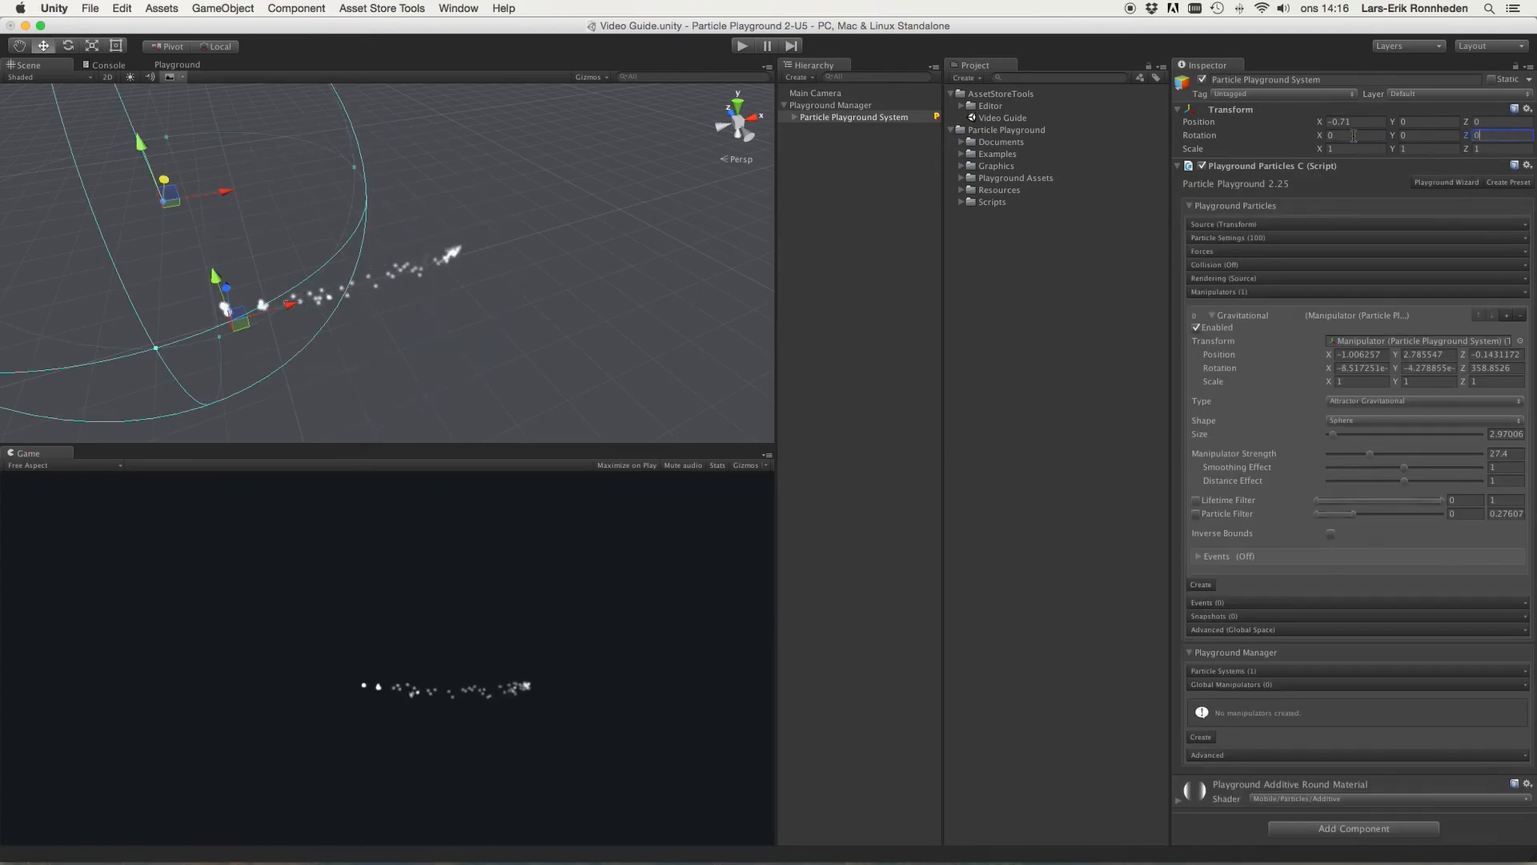
Step: Switch the manipulator Type to Repellent
right_click_drag(257, 179, 76, 120)
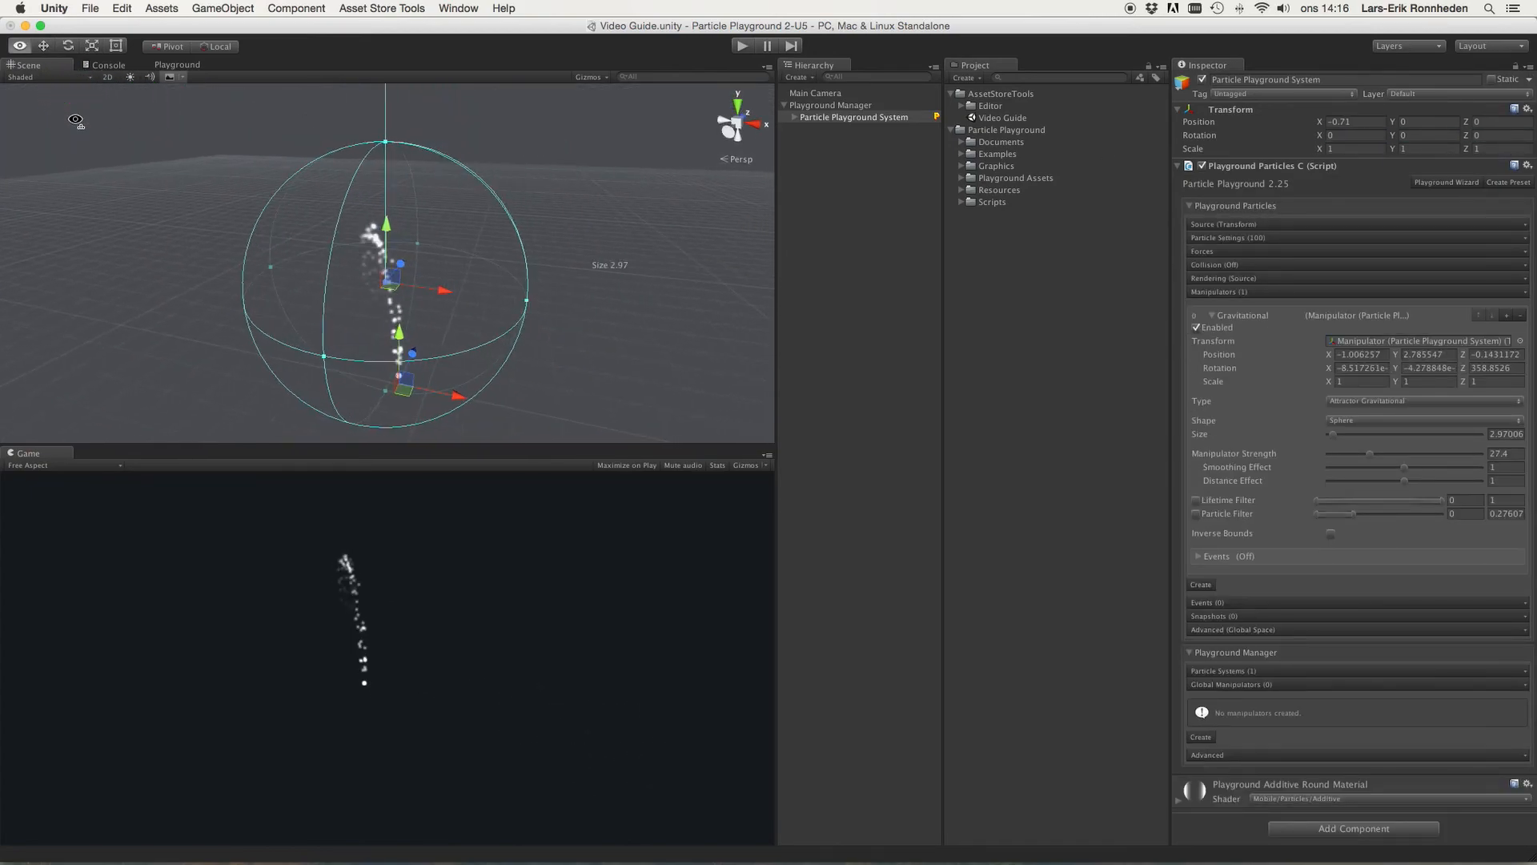
left_click(1358, 403)
left_click(1364, 413)
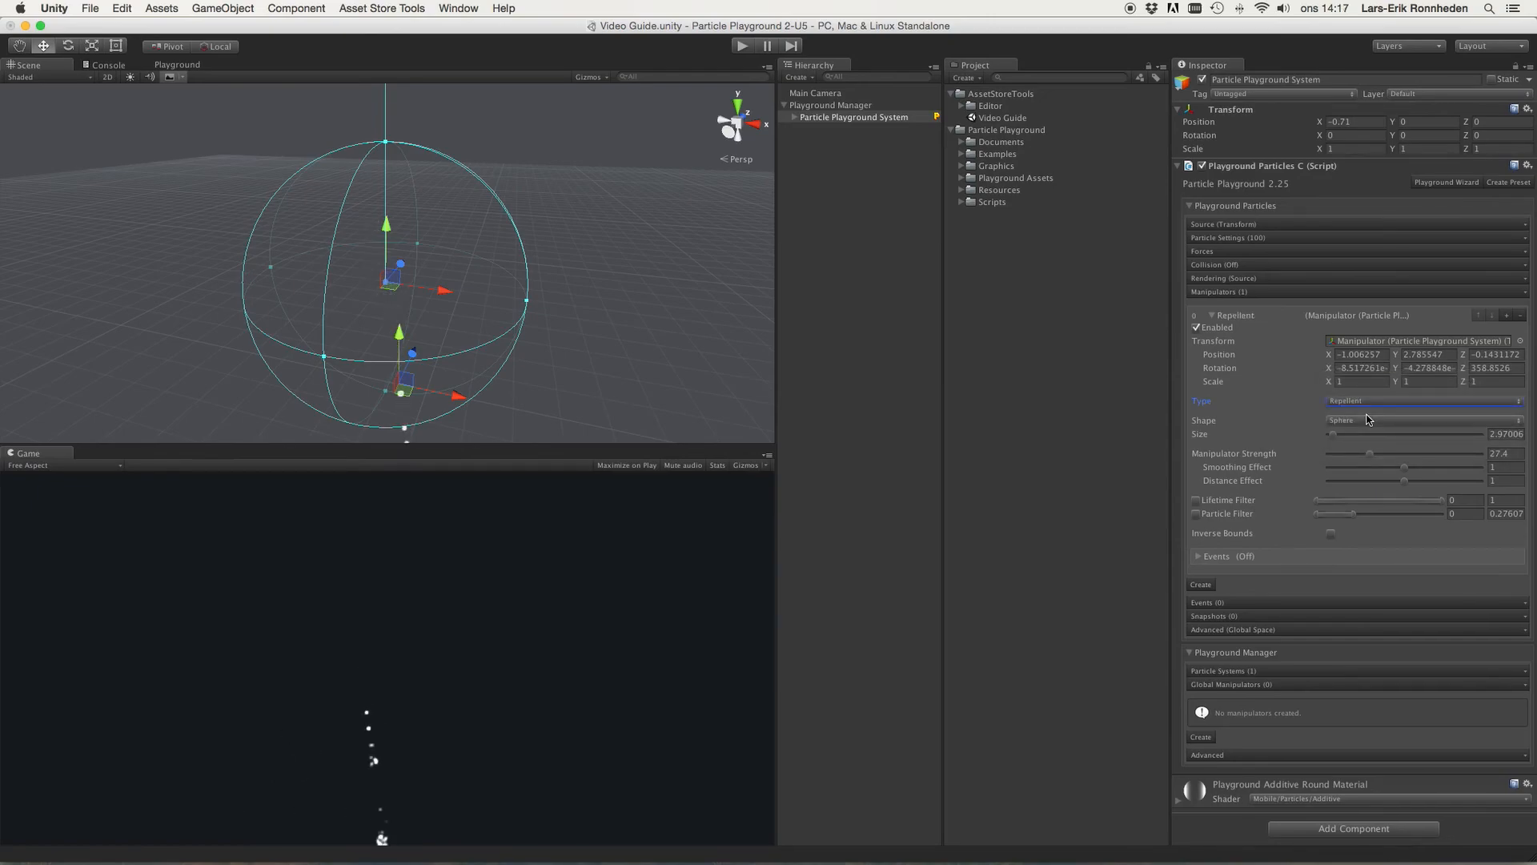
Step: Move the repellent to about X 3.24, Y 3.48
scroll(632, 320, "down", 2)
left_click_drag(391, 244, 391, 148)
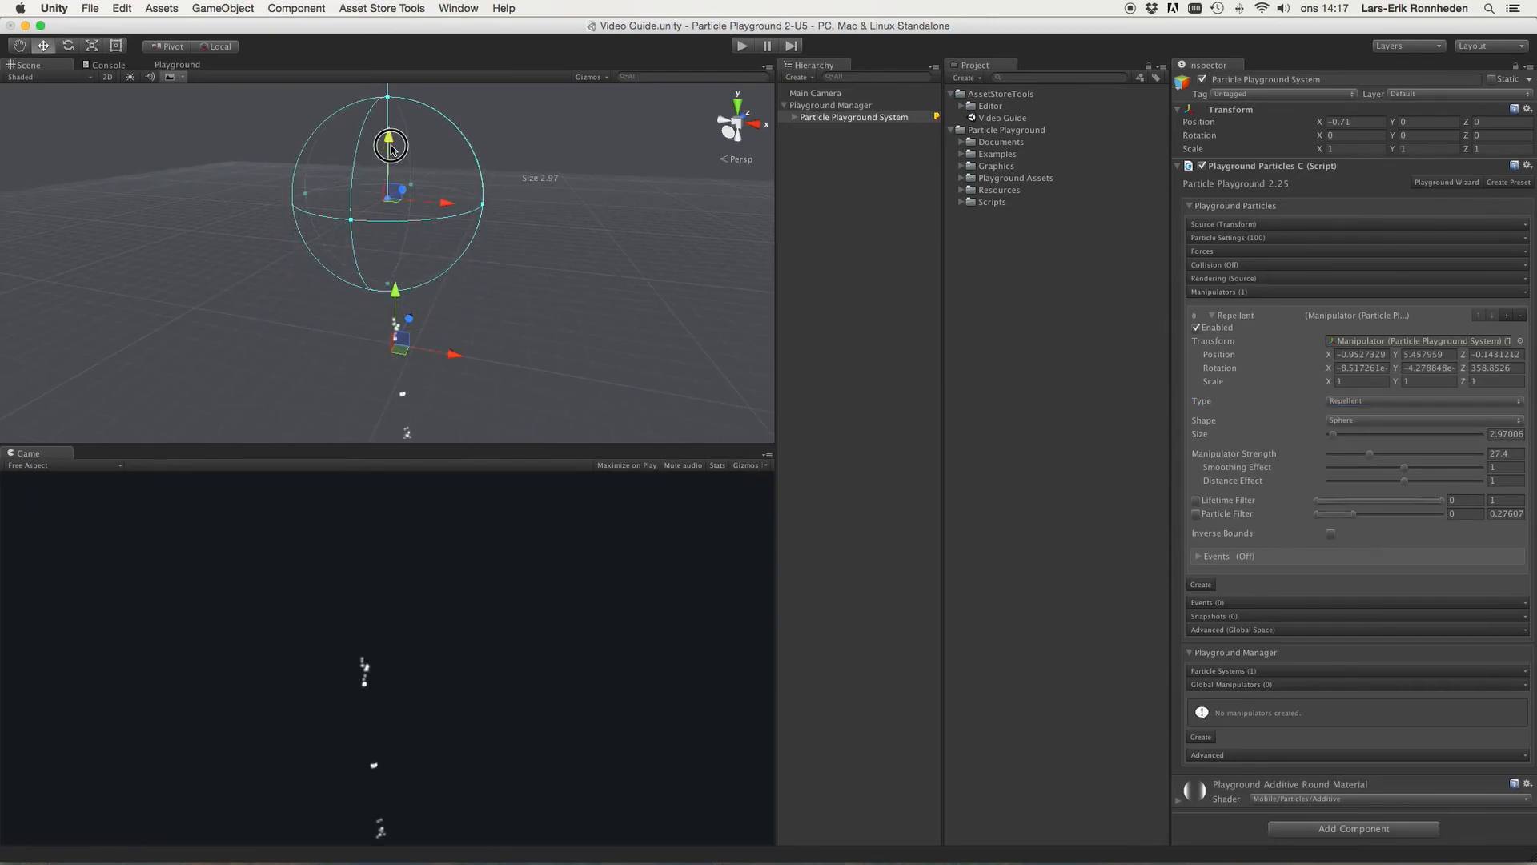
left_click_drag(449, 202, 546, 219)
left_click_drag(510, 140, 514, 208)
left_click_drag(558, 276, 577, 301)
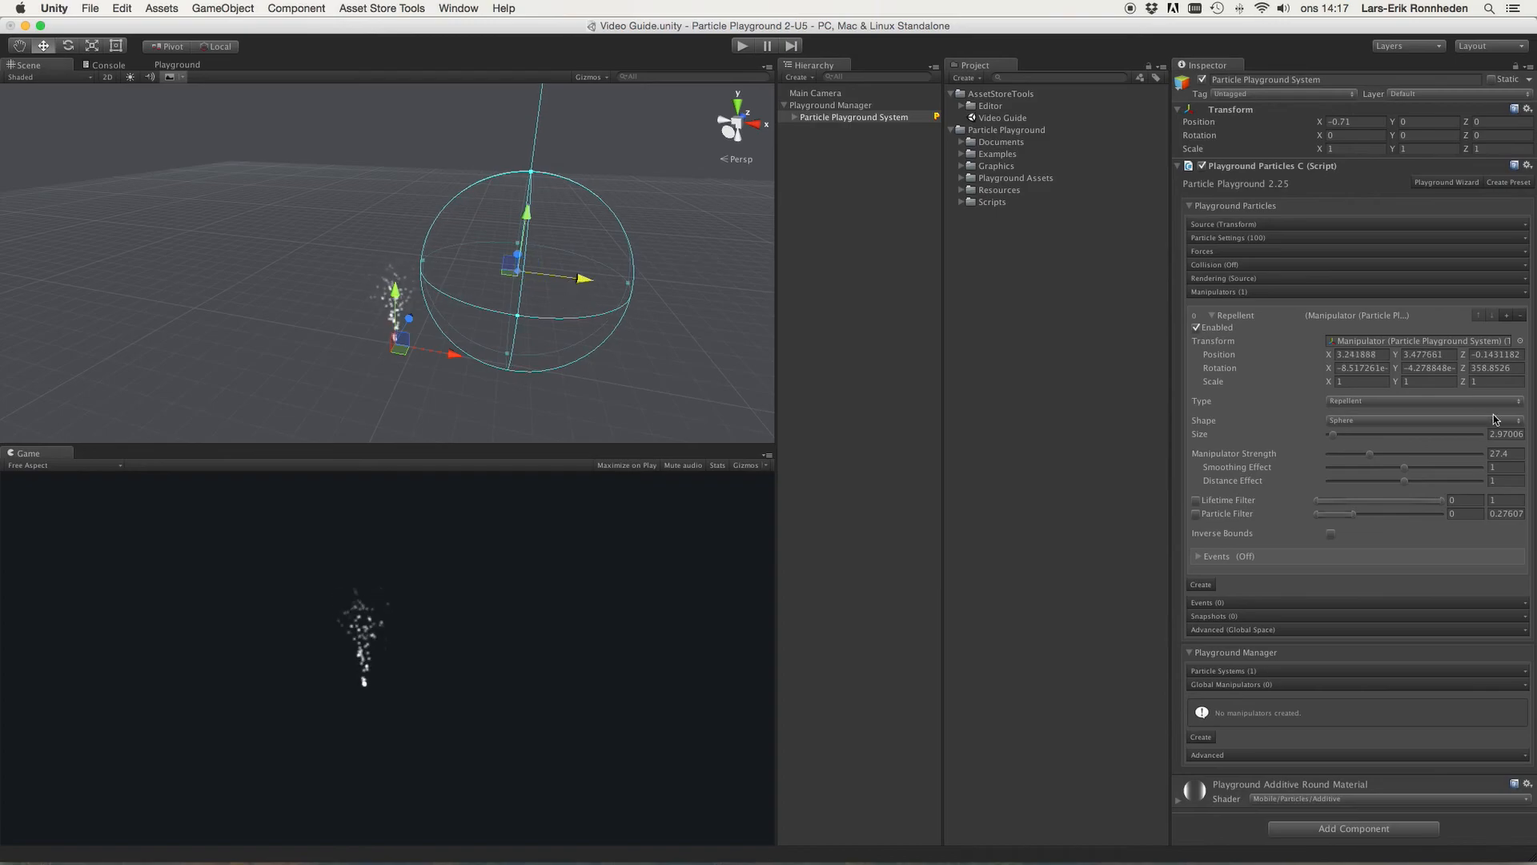
Step: Switch the manipulator Type to Vortex and move it to about X 0.57, Y 2.41
left_click(1356, 402)
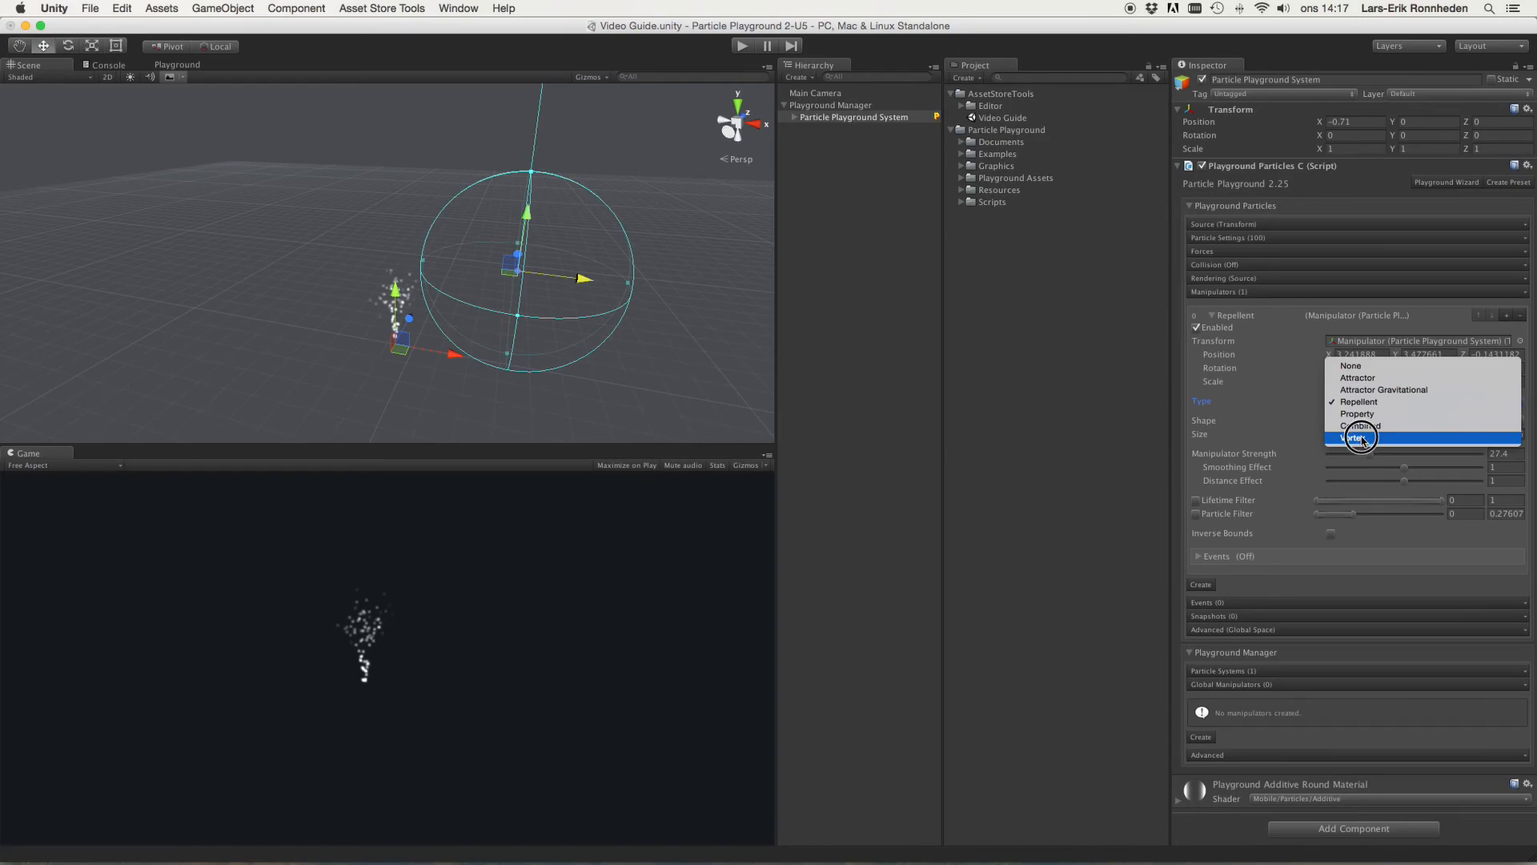
left_click(1362, 438)
left_click_drag(568, 282, 485, 280)
left_click_drag(433, 210, 432, 244)
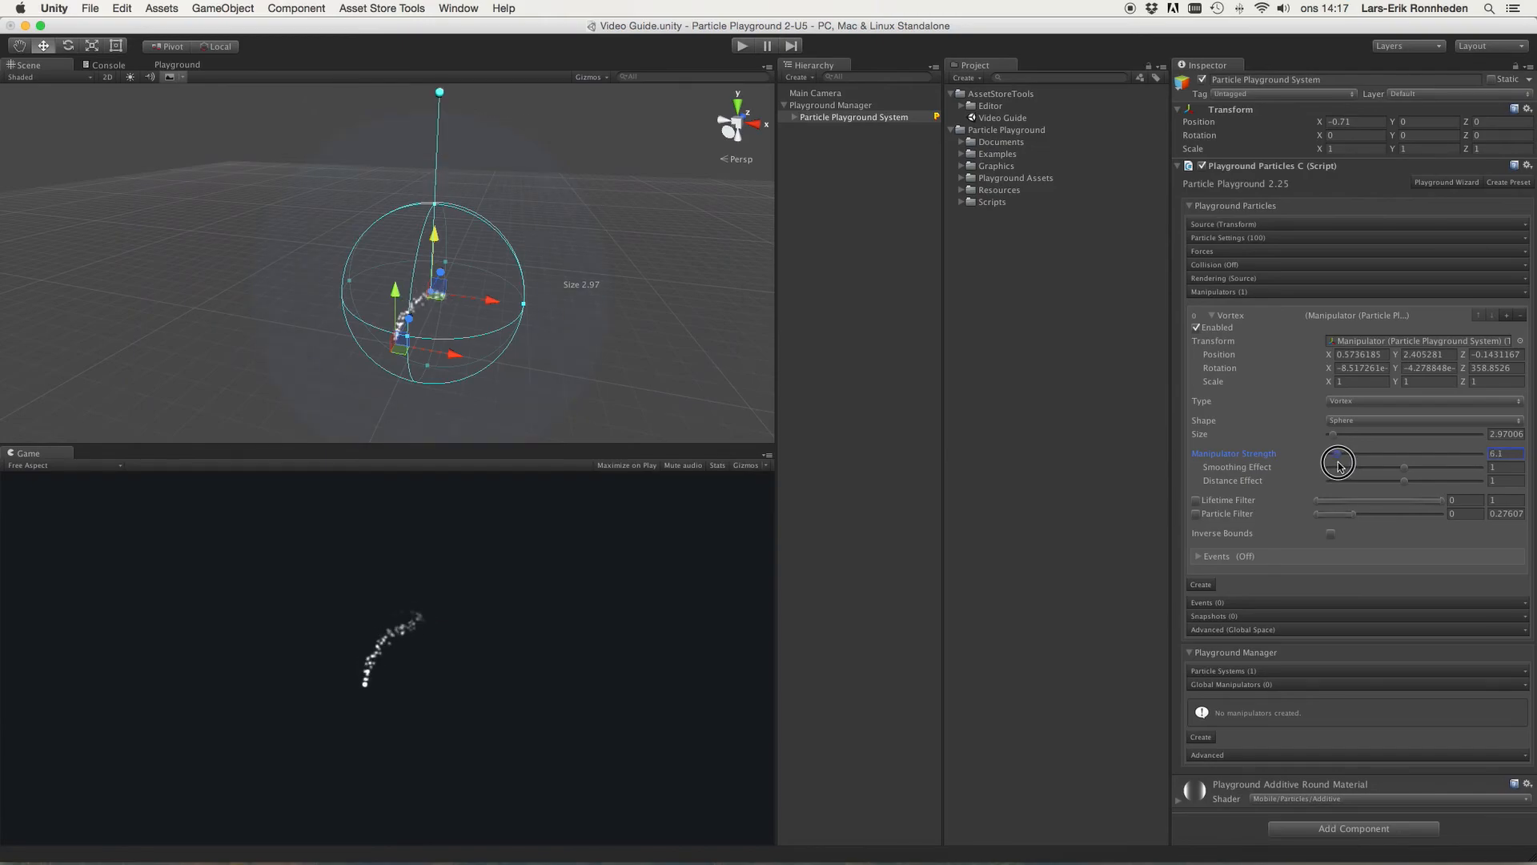
Step: Set Manipulator Strength to about 7.6, Smoothing Effect to about 1.62 and Distance Effect to about 1.16
scroll(625, 247, "down", 3)
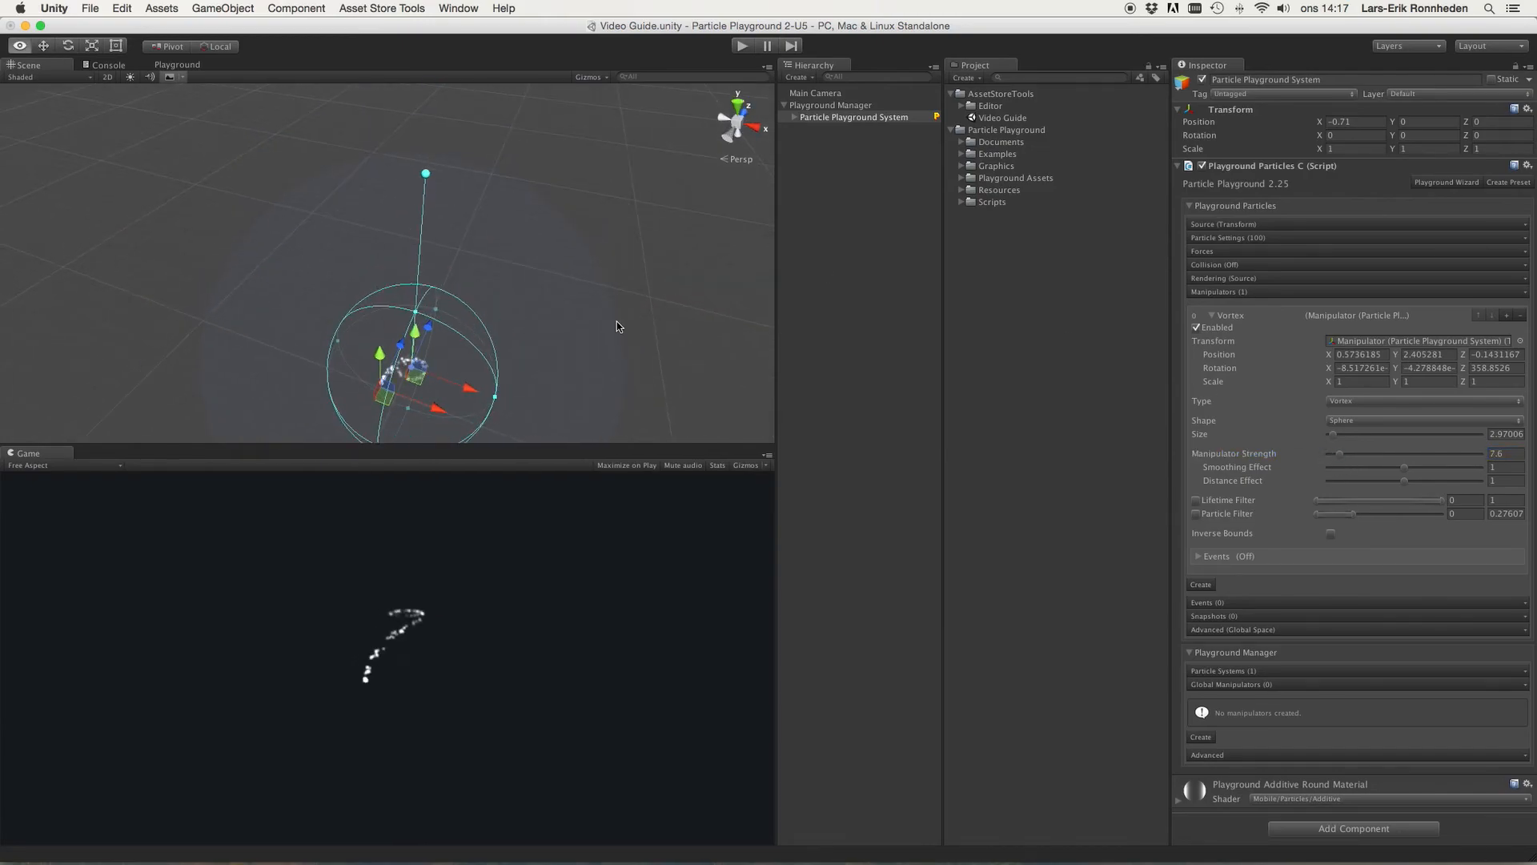
left_click_drag(621, 320, 621, 387)
right_click_drag(636, 270, 633, 225)
key("w")
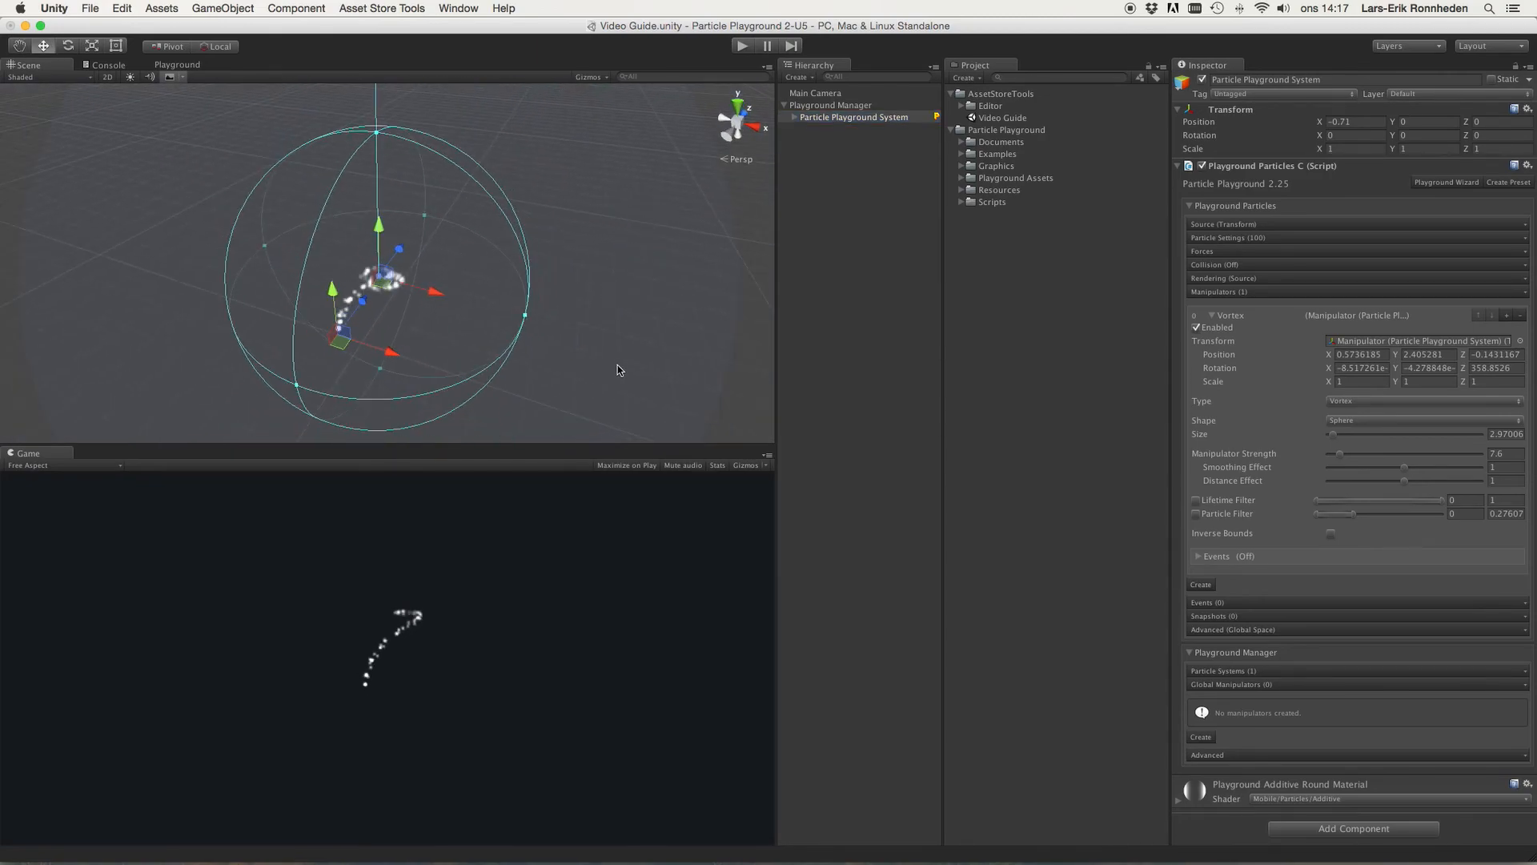
mouse_move(1402, 470)
left_mouse_down()
mouse_move(1349, 470)
mouse_move(1457, 467)
mouse_move(1412, 483)
left_mouse_up()
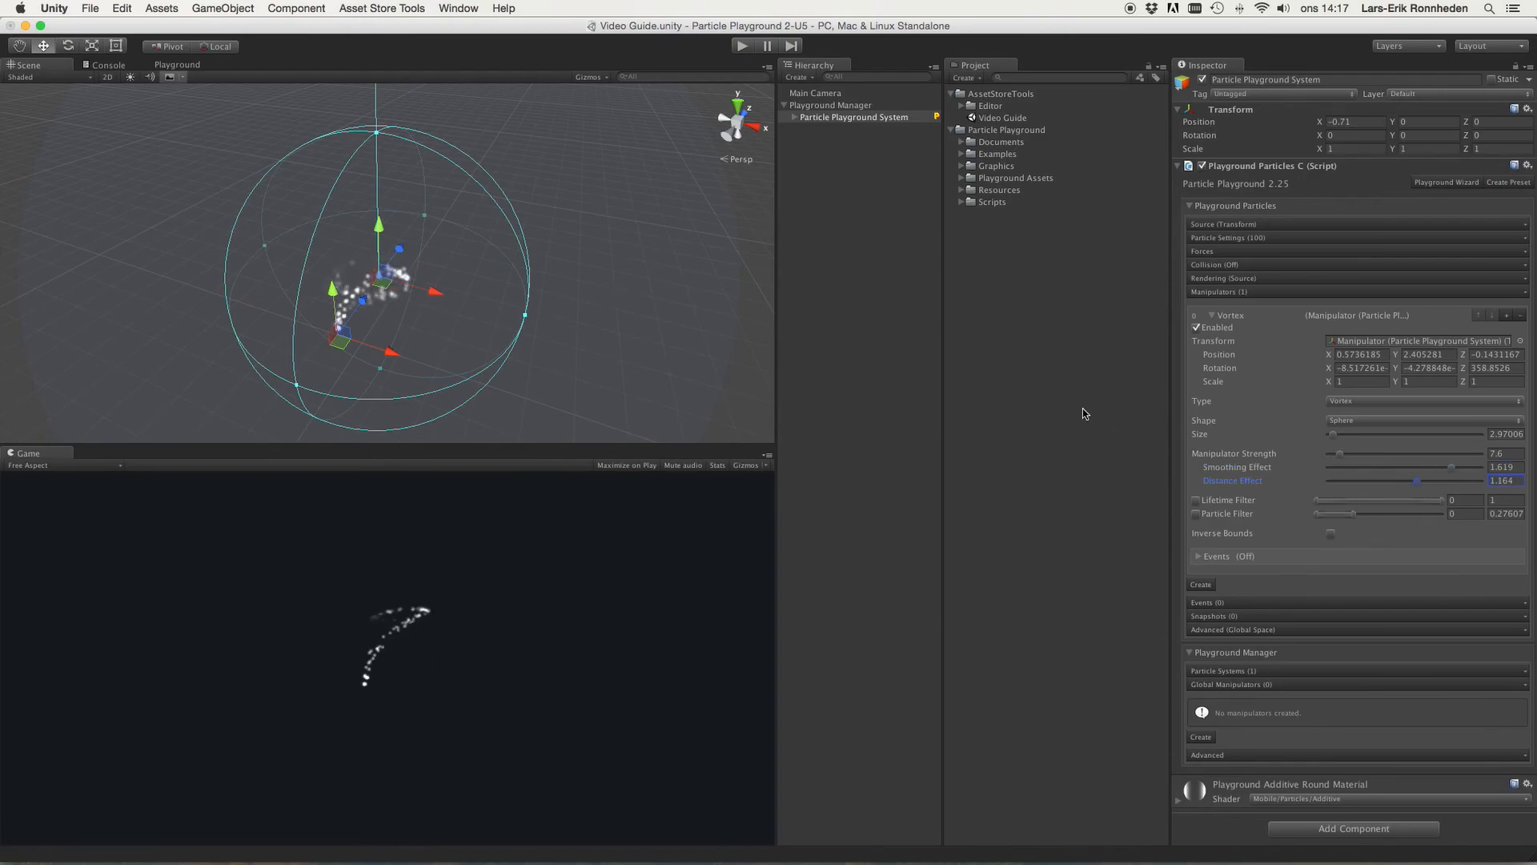
Step: Rotate the vortex manipulator to about X 276, Y 10.8, Z 349
key("e")
left_click_drag(363, 244, 356, 265)
left_click_drag(351, 392, 361, 427)
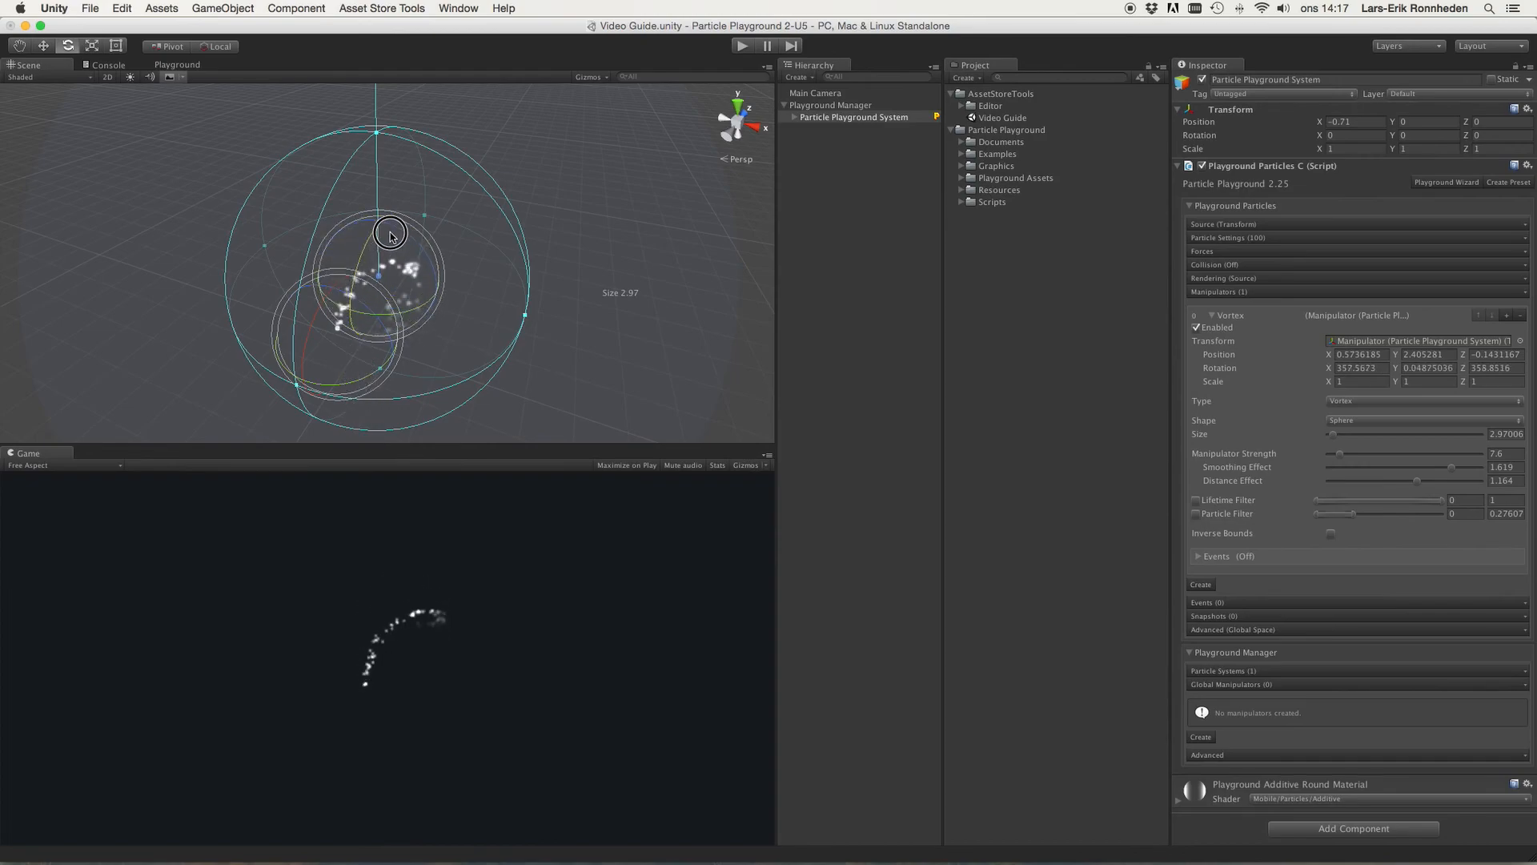
left_click_drag(392, 353, 393, 445)
Step: Open the Lifetime section under Particle Settings and lower Smoothing Effect to about 1.17
left_click(1224, 238)
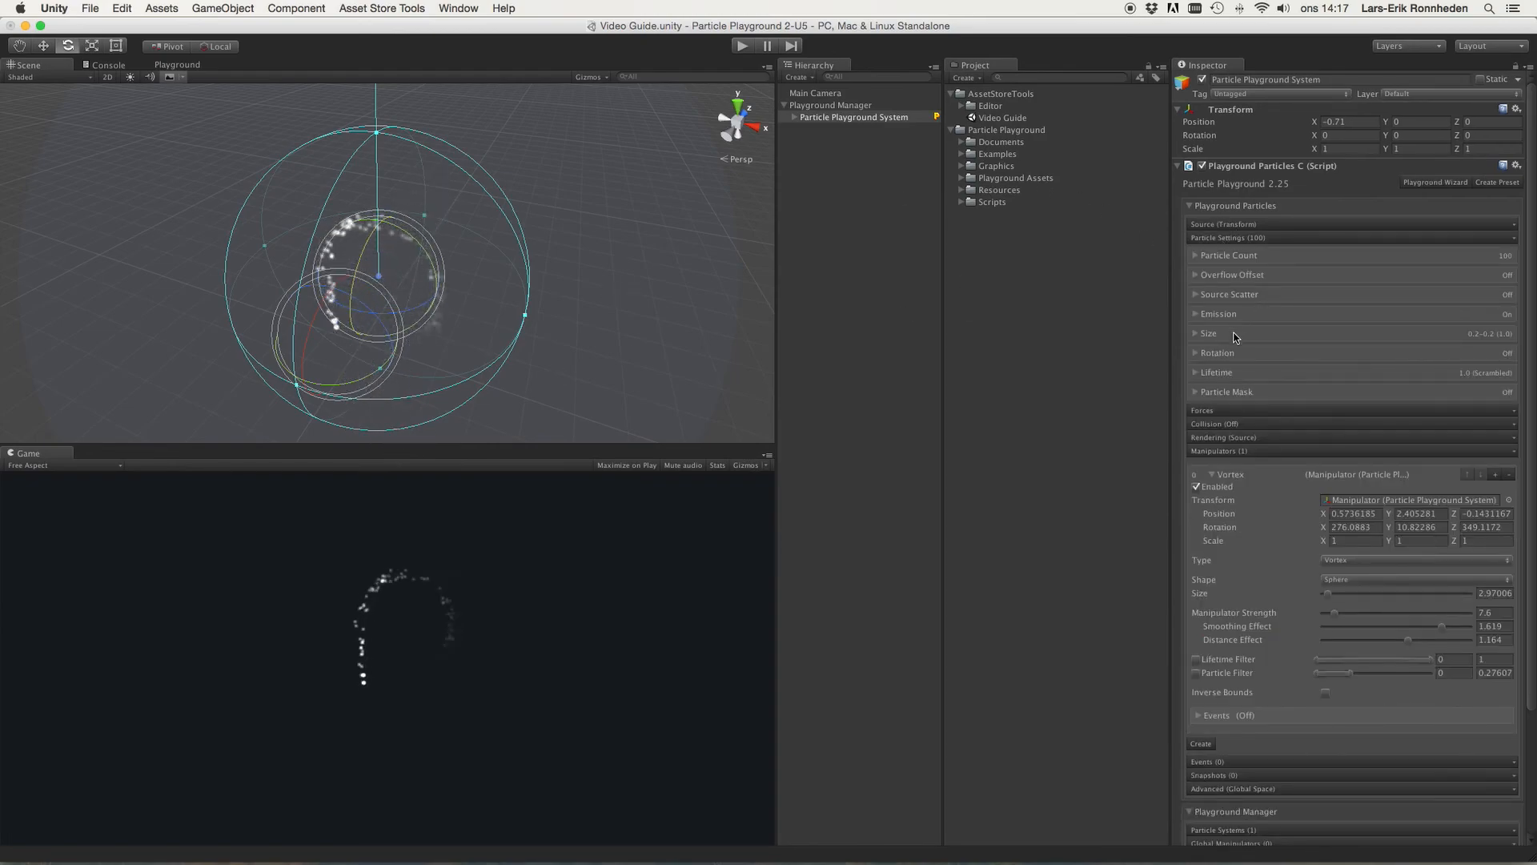
left_click(1221, 371)
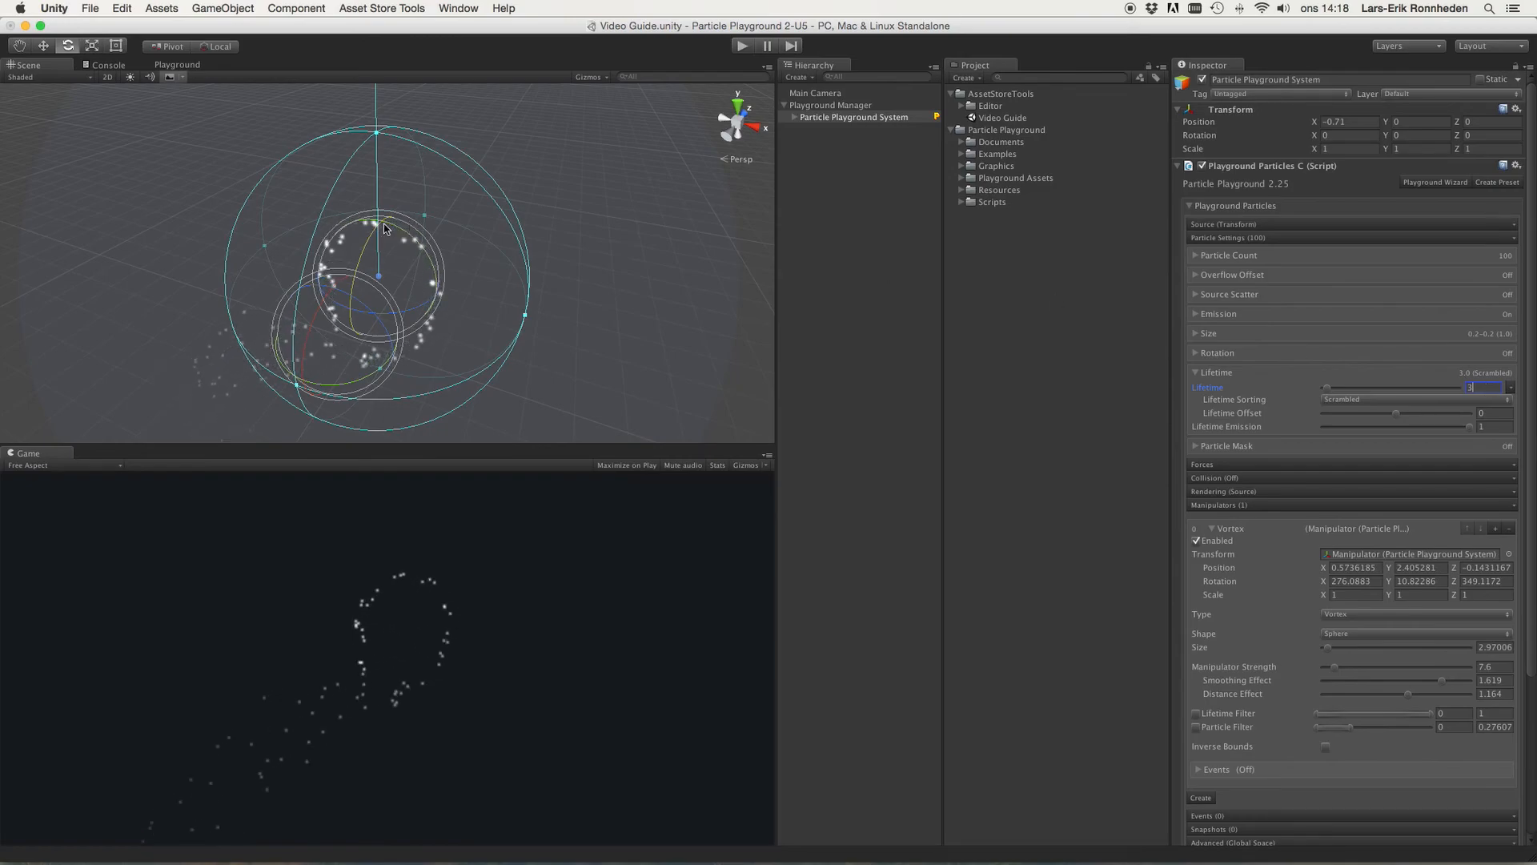
left_click_drag(1429, 686, 1411, 687)
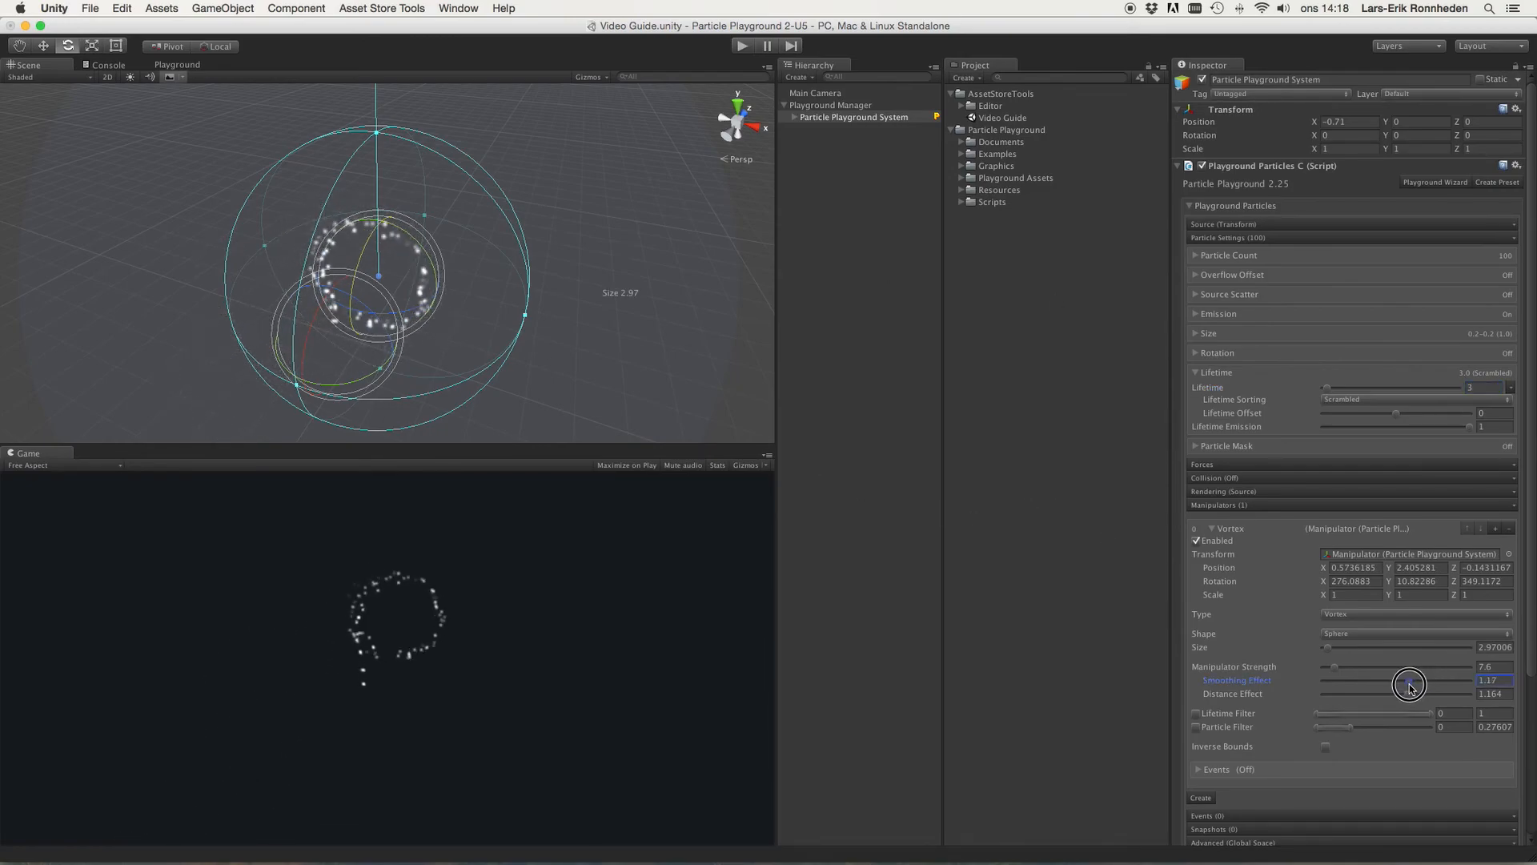
Step: Rotate the vortex to about X 302 and switch the manipulator Type to Property
left_click_drag(363, 250, 463, 180)
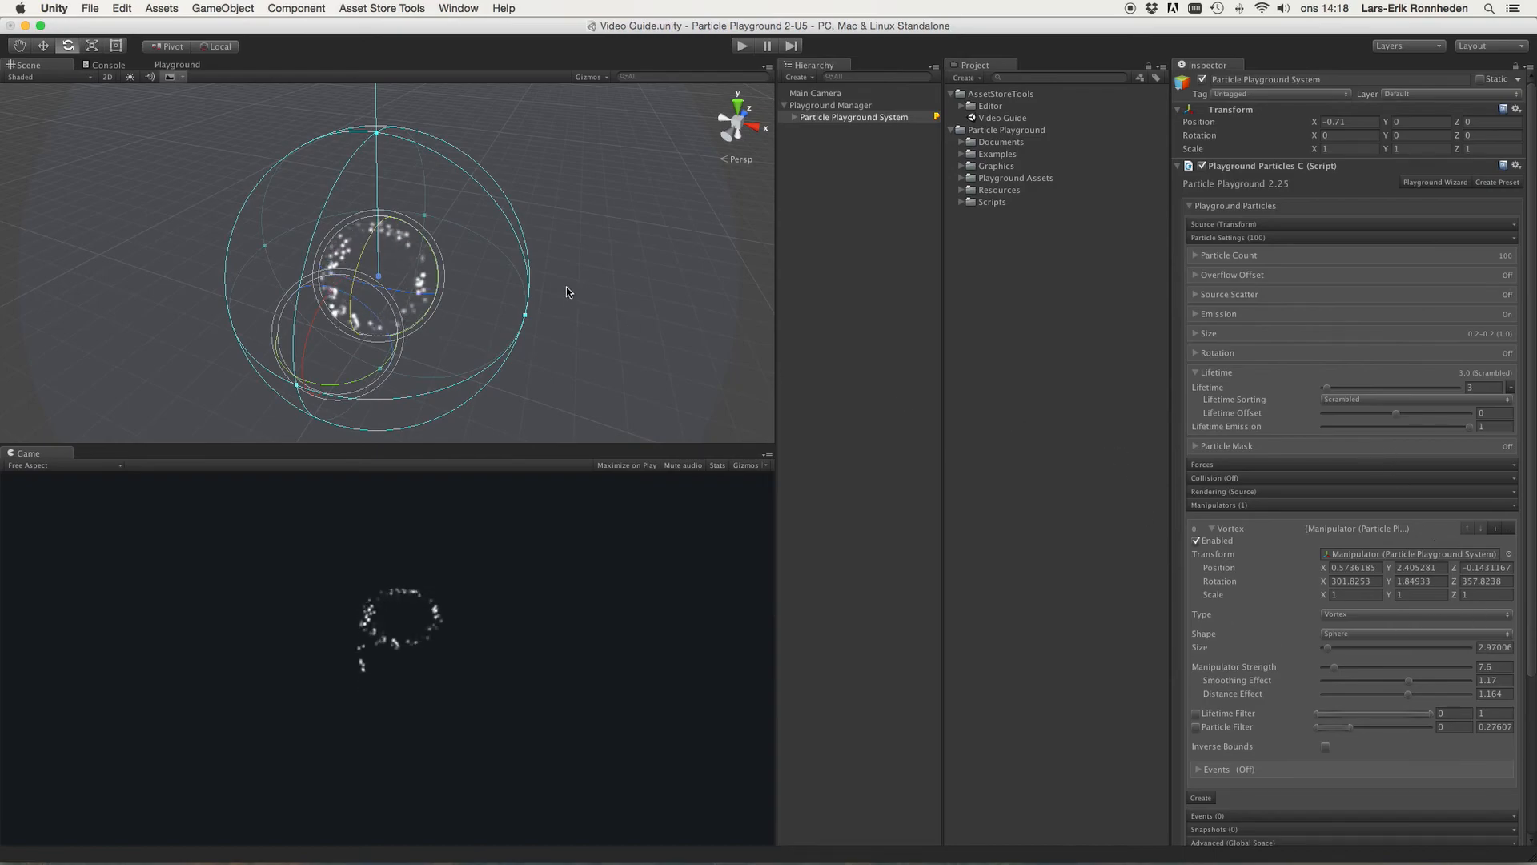
left_click_drag(574, 285, 635, 197, "alt")
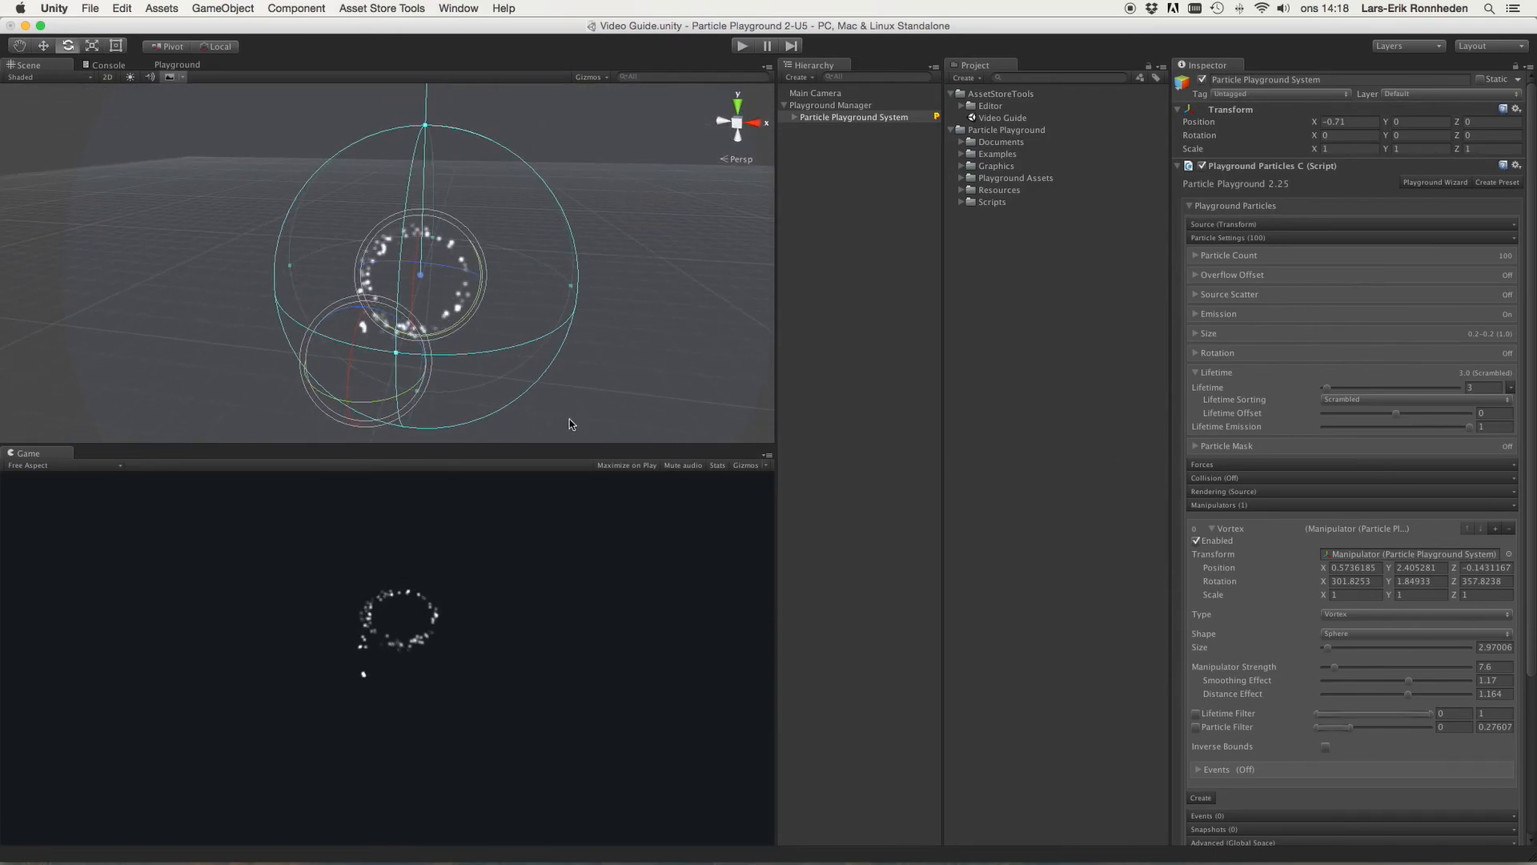
left_click(1361, 618)
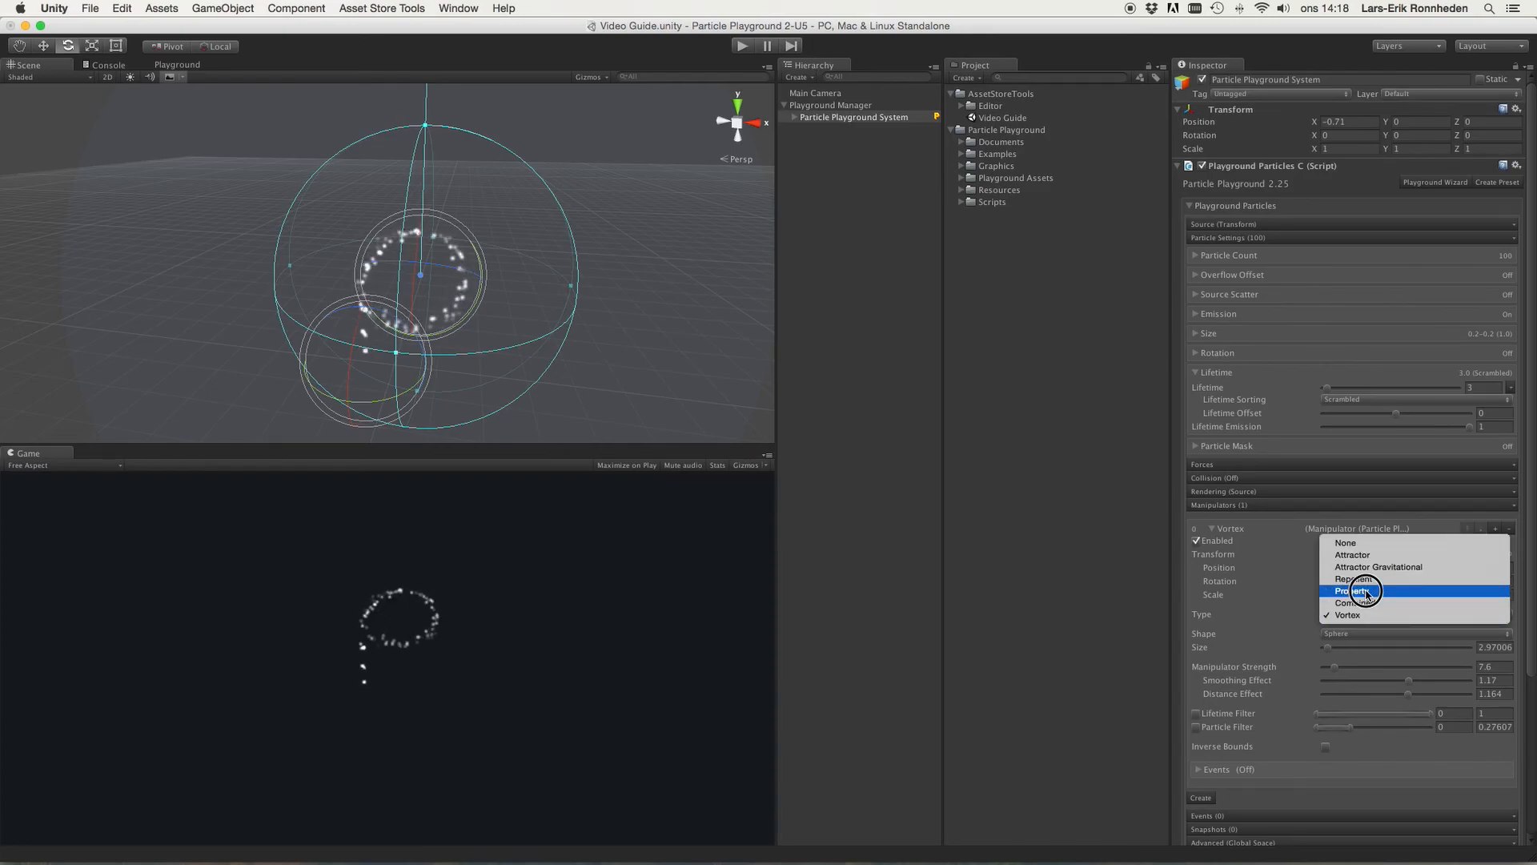
left_click(1366, 593)
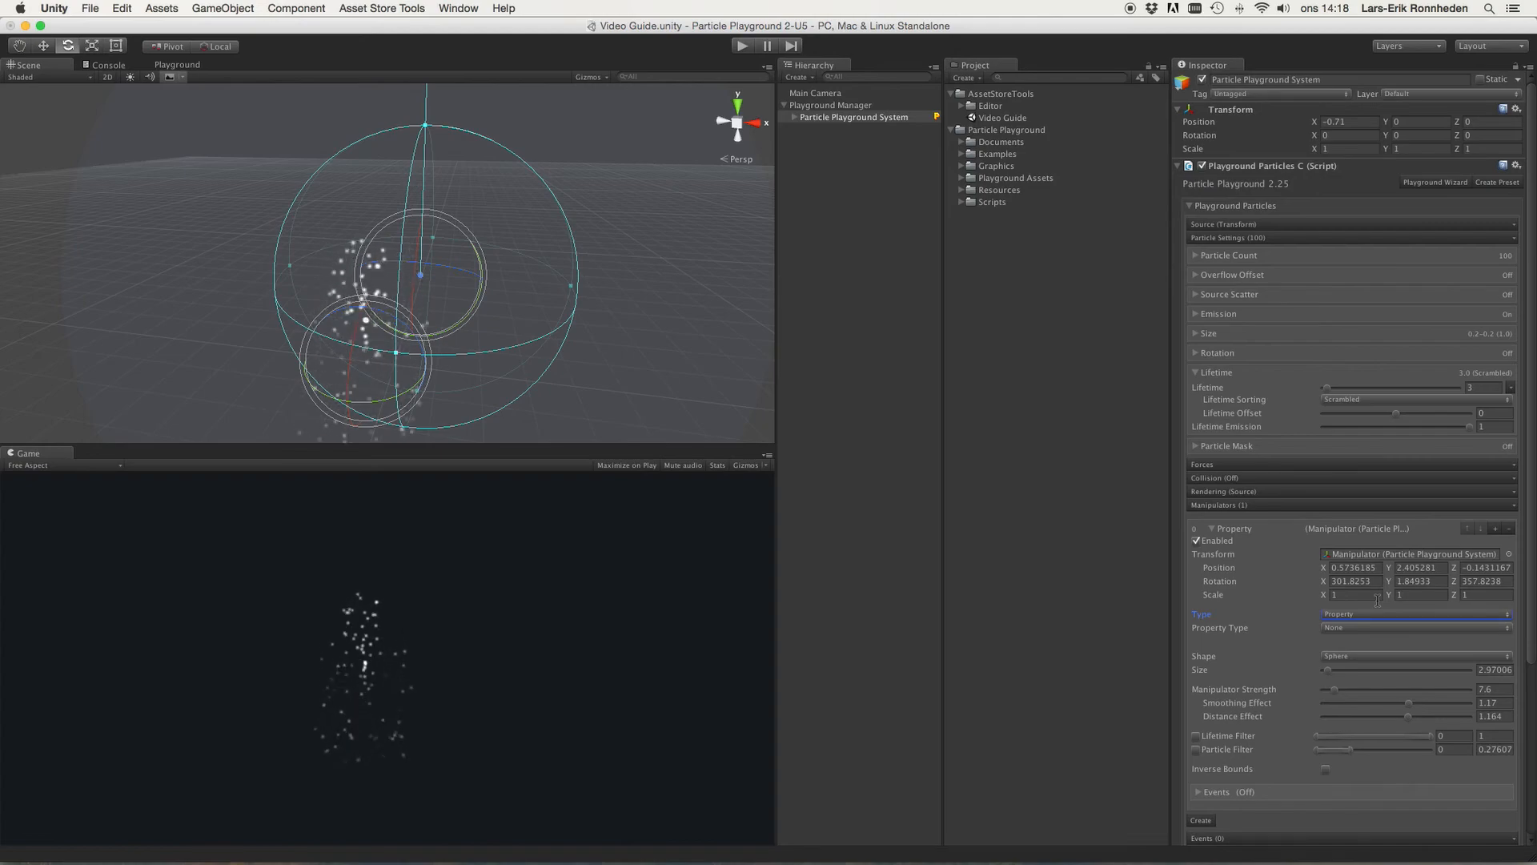
Step: Set the Property manipulator's Property Type to Color
left_click(1246, 626)
left_click(1268, 628)
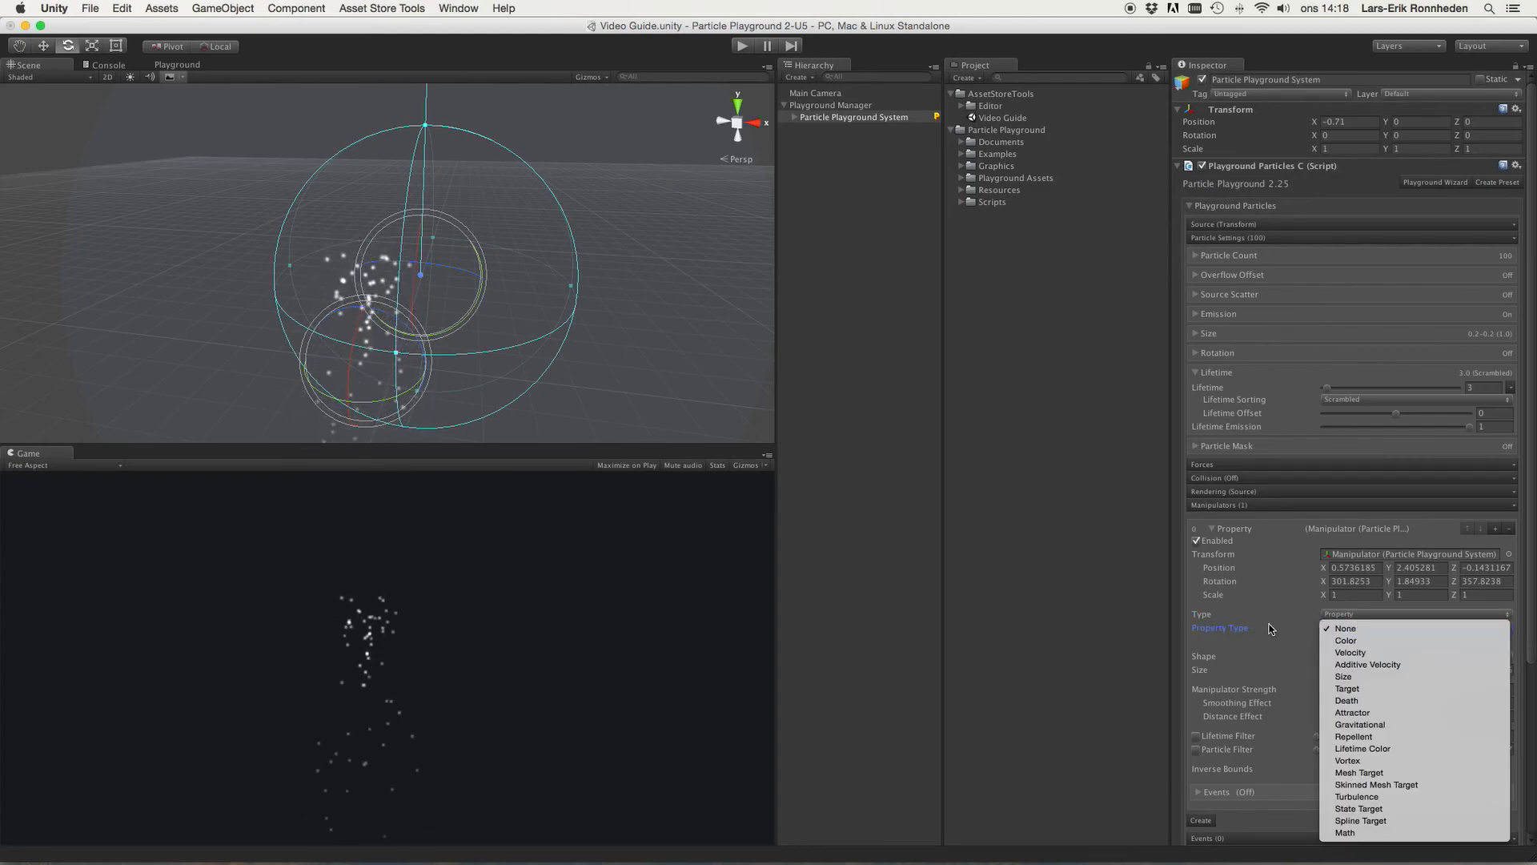
left_click(1532, 622)
scroll(1505, 560, "down", 5)
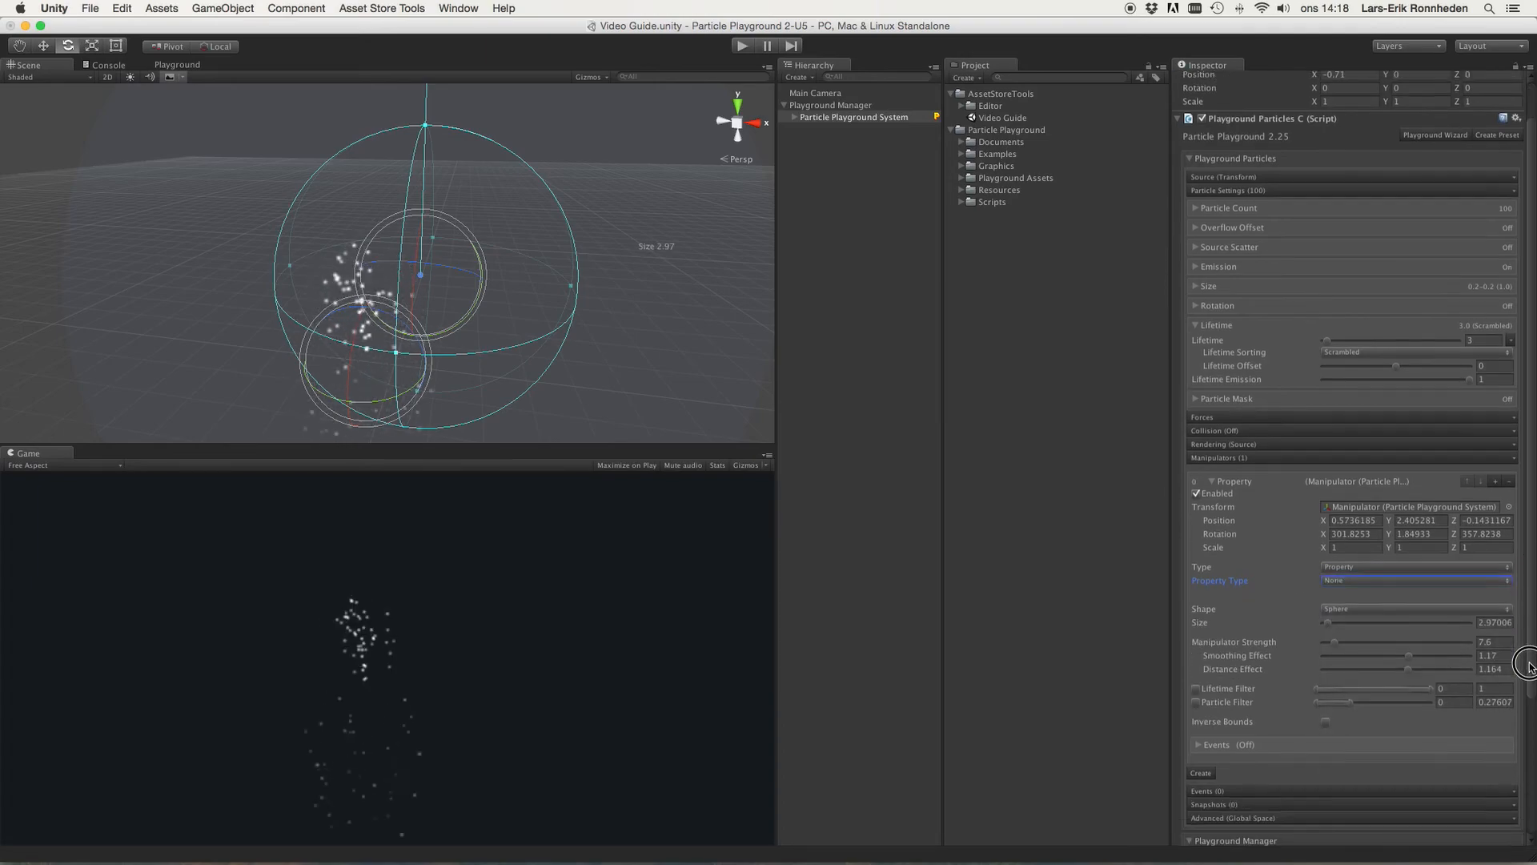
left_click(1369, 464)
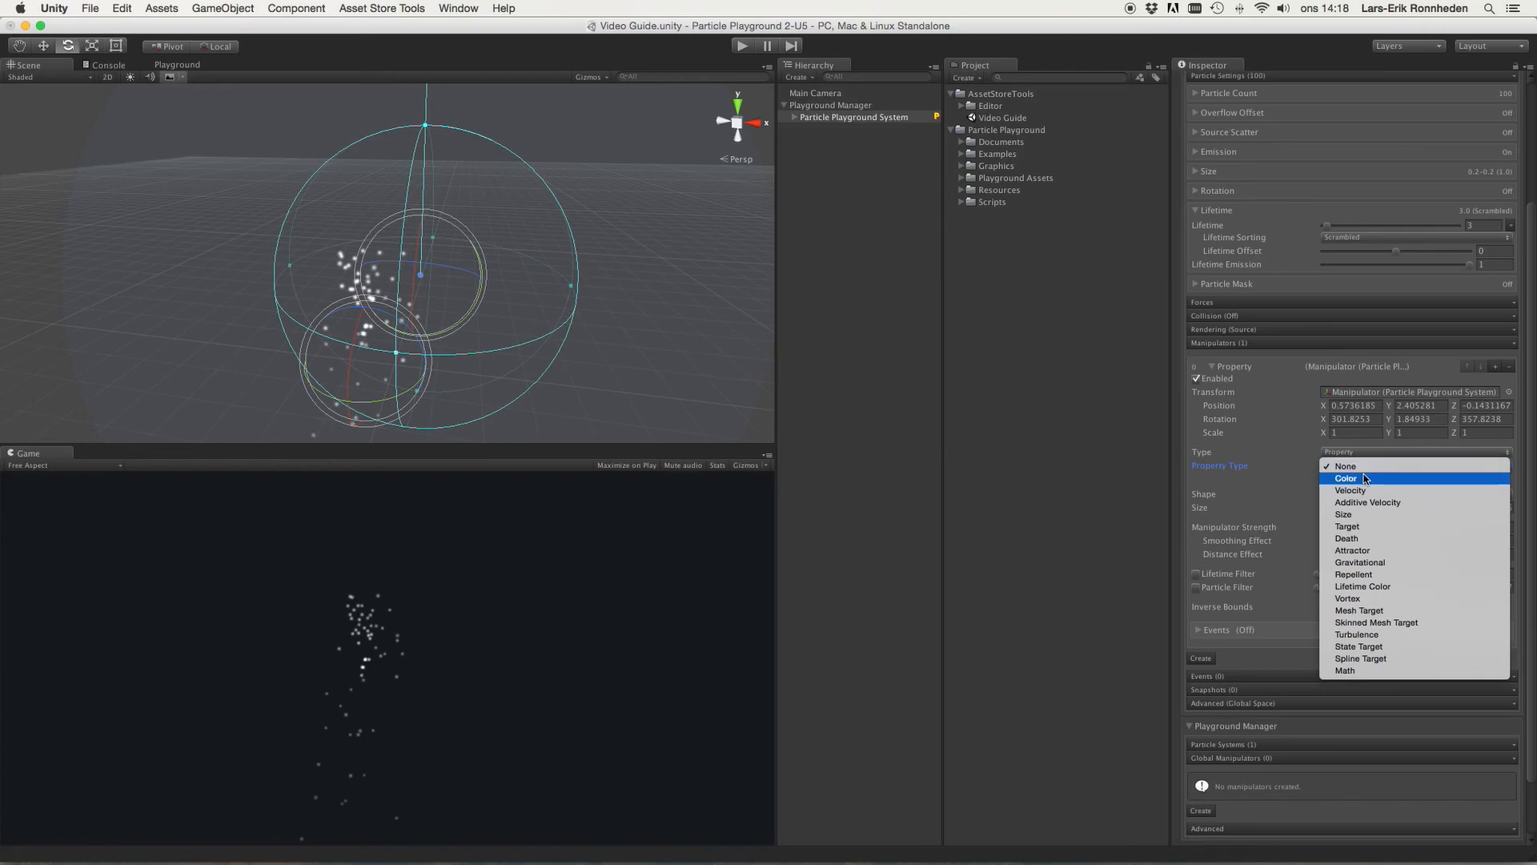
left_click(1365, 478)
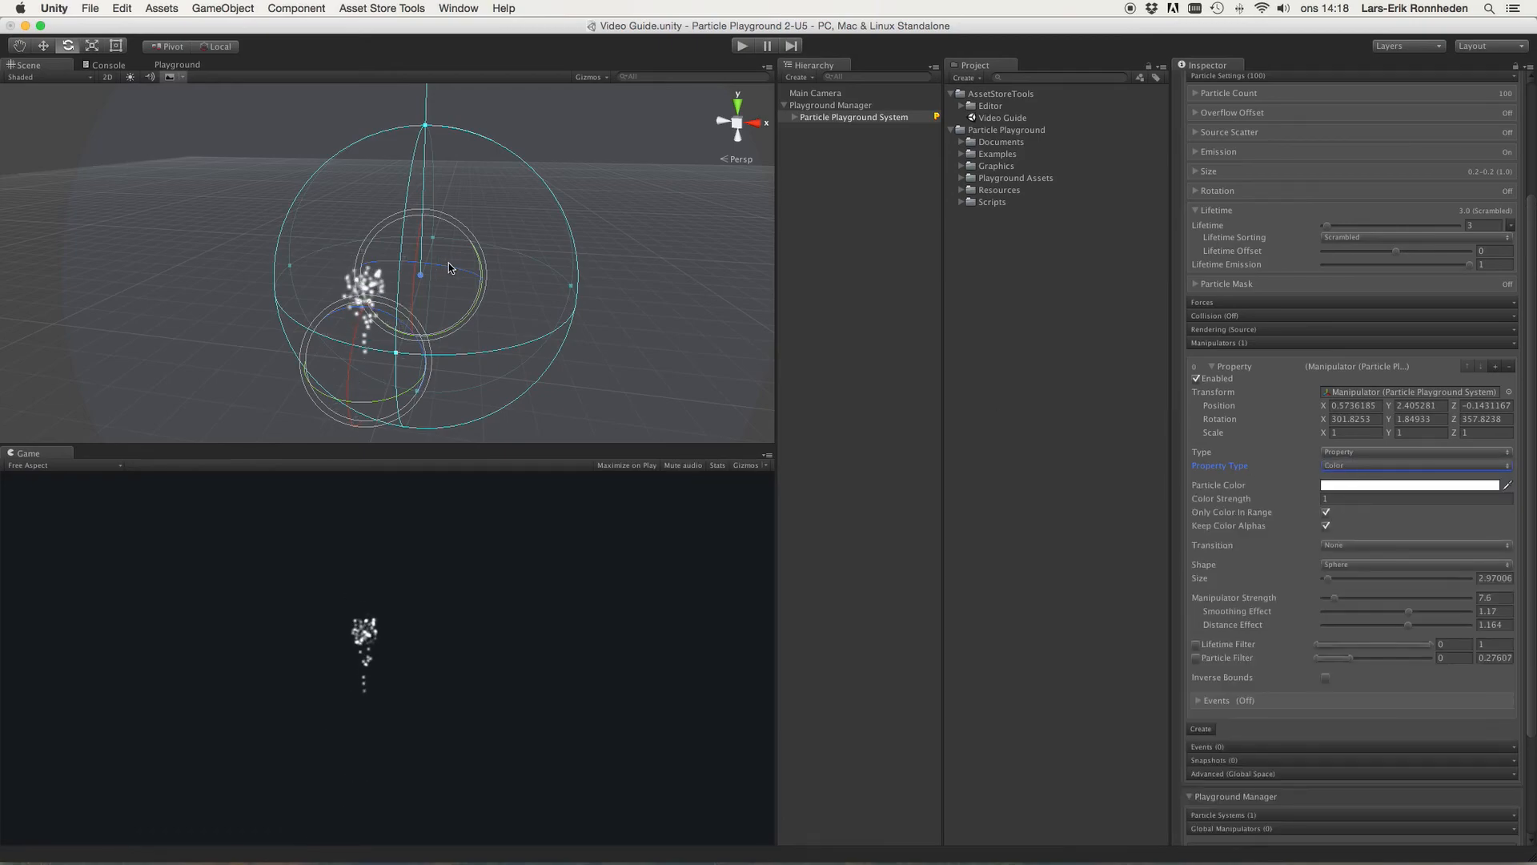
Step: Set the Particle Color to red in the color picker
left_click(1342, 486)
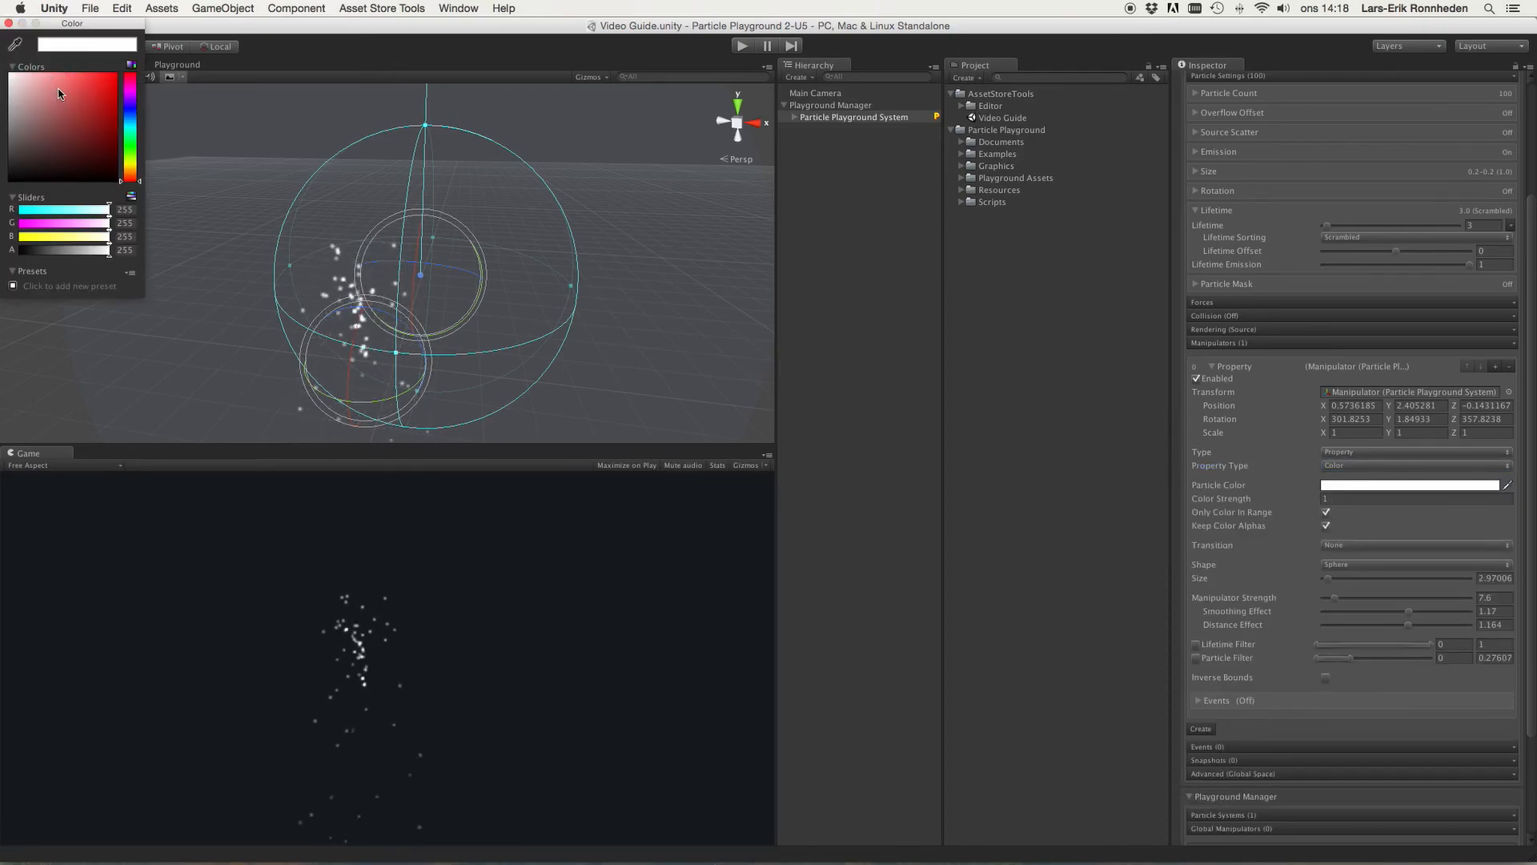
left_click_drag(12, 80, 160, 24)
left_click(8, 23)
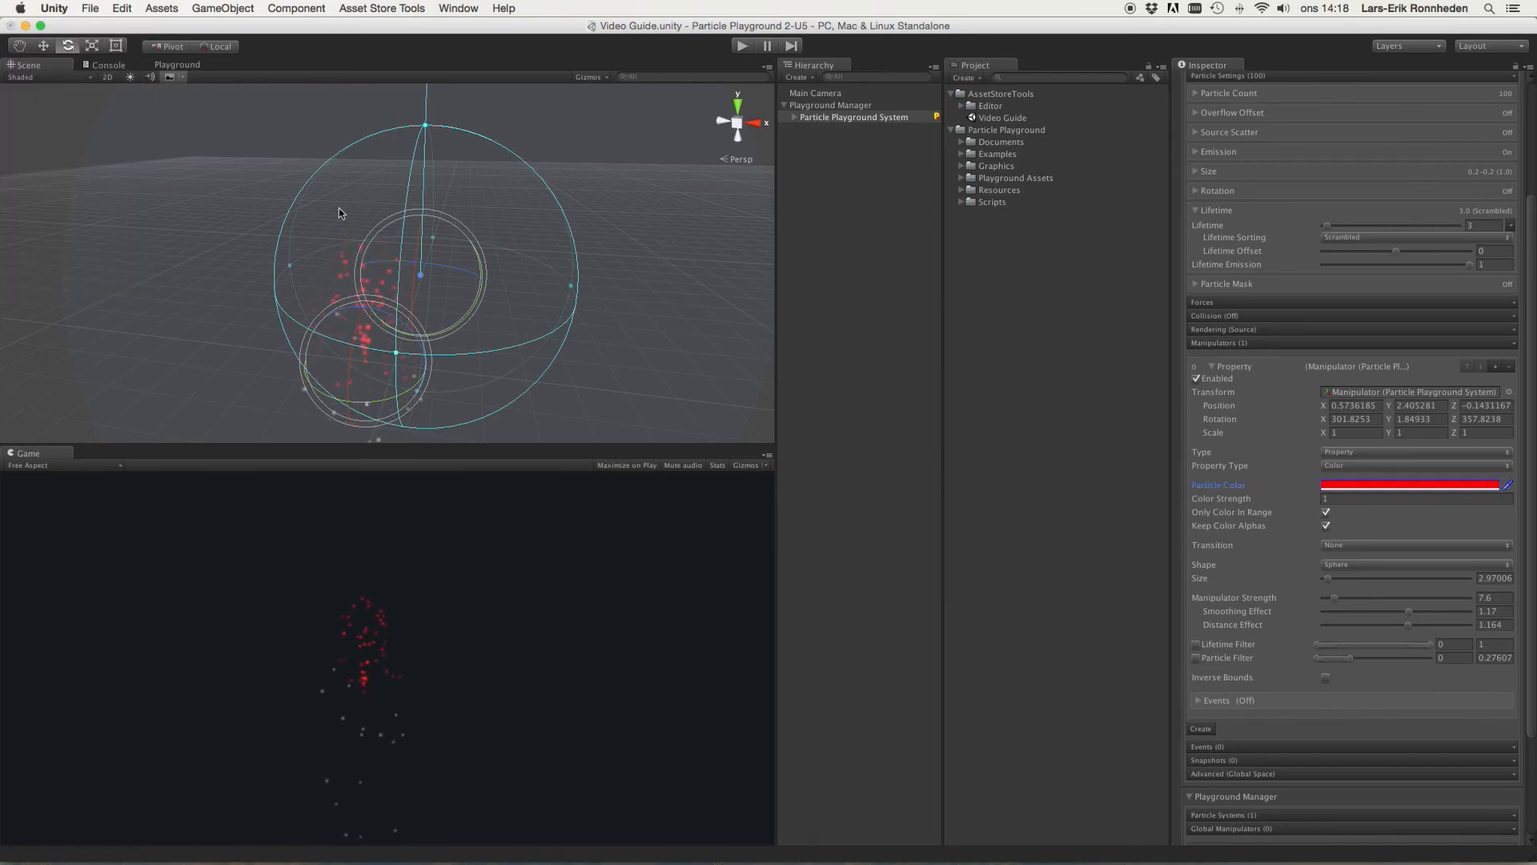
Step: Move the manipulator with the Move tool to about X 0.15, Y 3.46, Z 0.51
key("w")
left_click_drag(474, 278, 538, 292)
left_click_drag(483, 218, 508, 166)
left_click_drag(553, 229, 463, 223)
left_click_drag(590, 257, 539, 264, "alt")
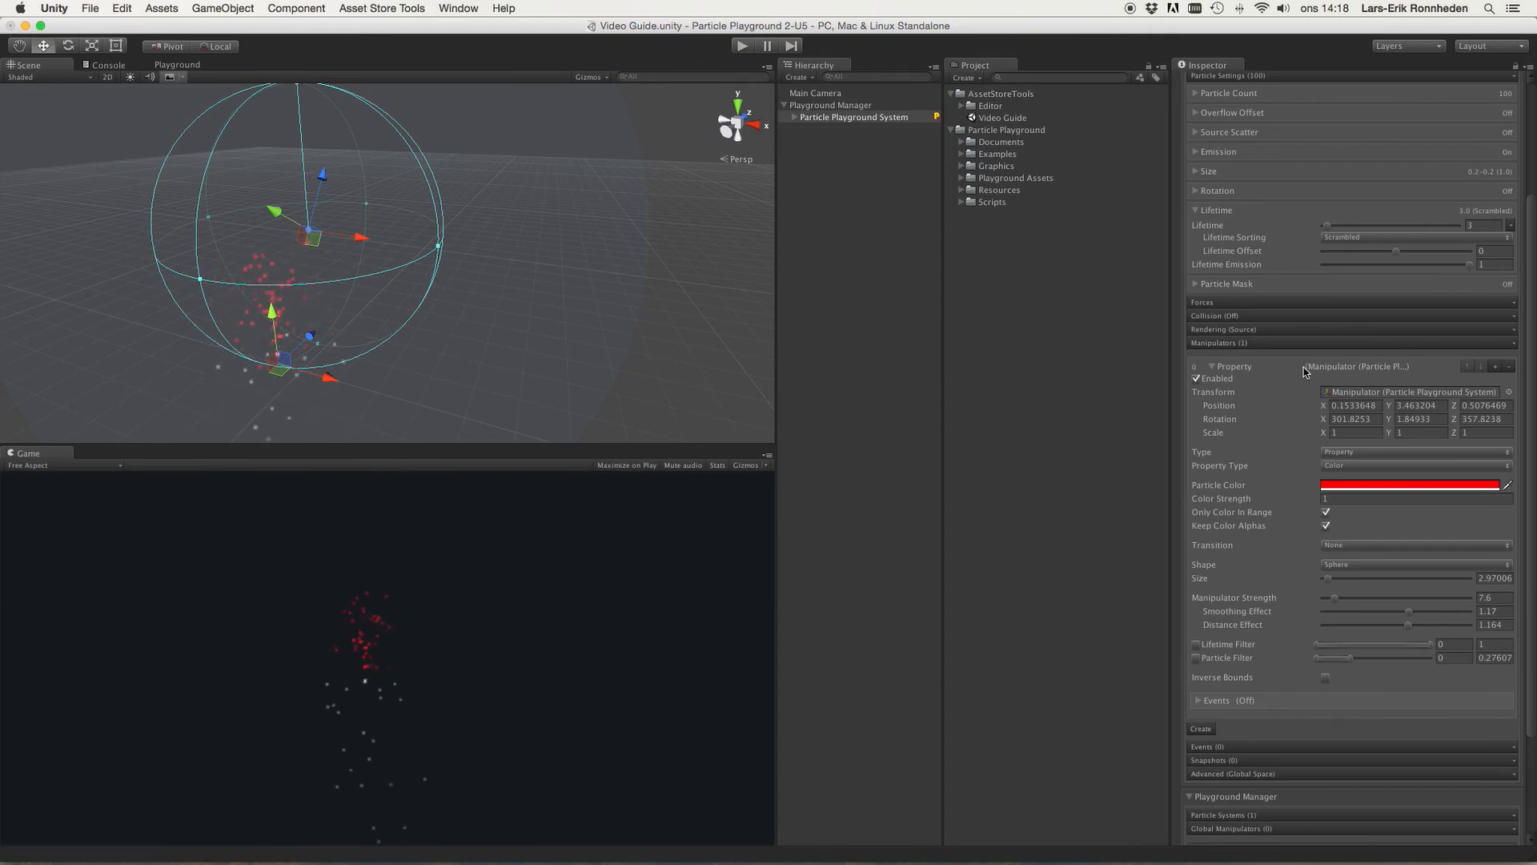
Step: Reset the manipulator's rotation to 0 and raise it to about Y 4.27
left_click(1353, 417)
type("0")
key("Tab")
type("0")
key("Tab")
type("0")
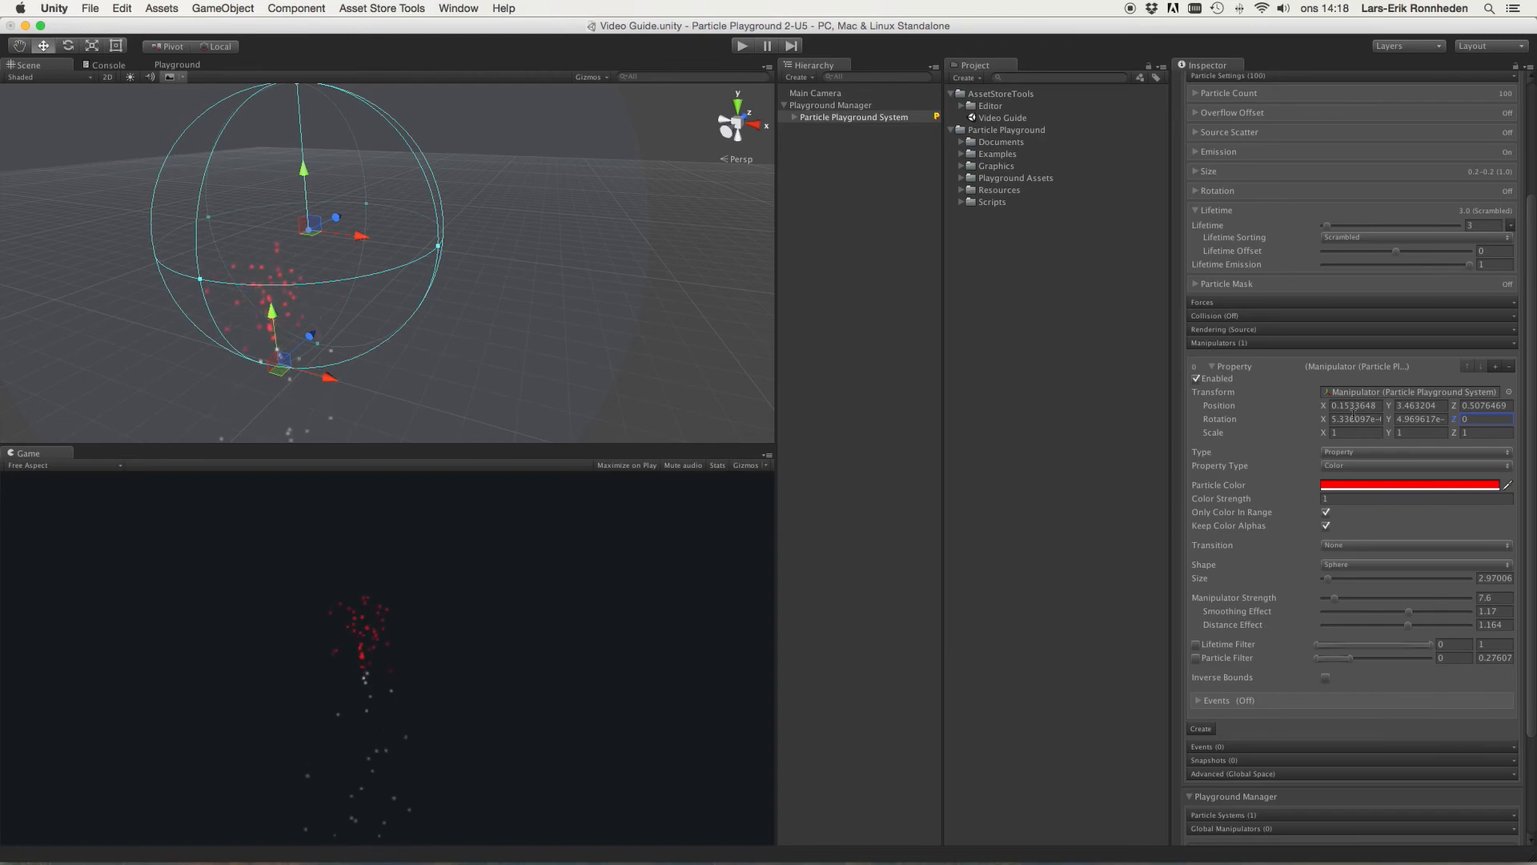
left_click_drag(307, 166, 312, 133)
left_click_drag(389, 184, 525, 167, "alt")
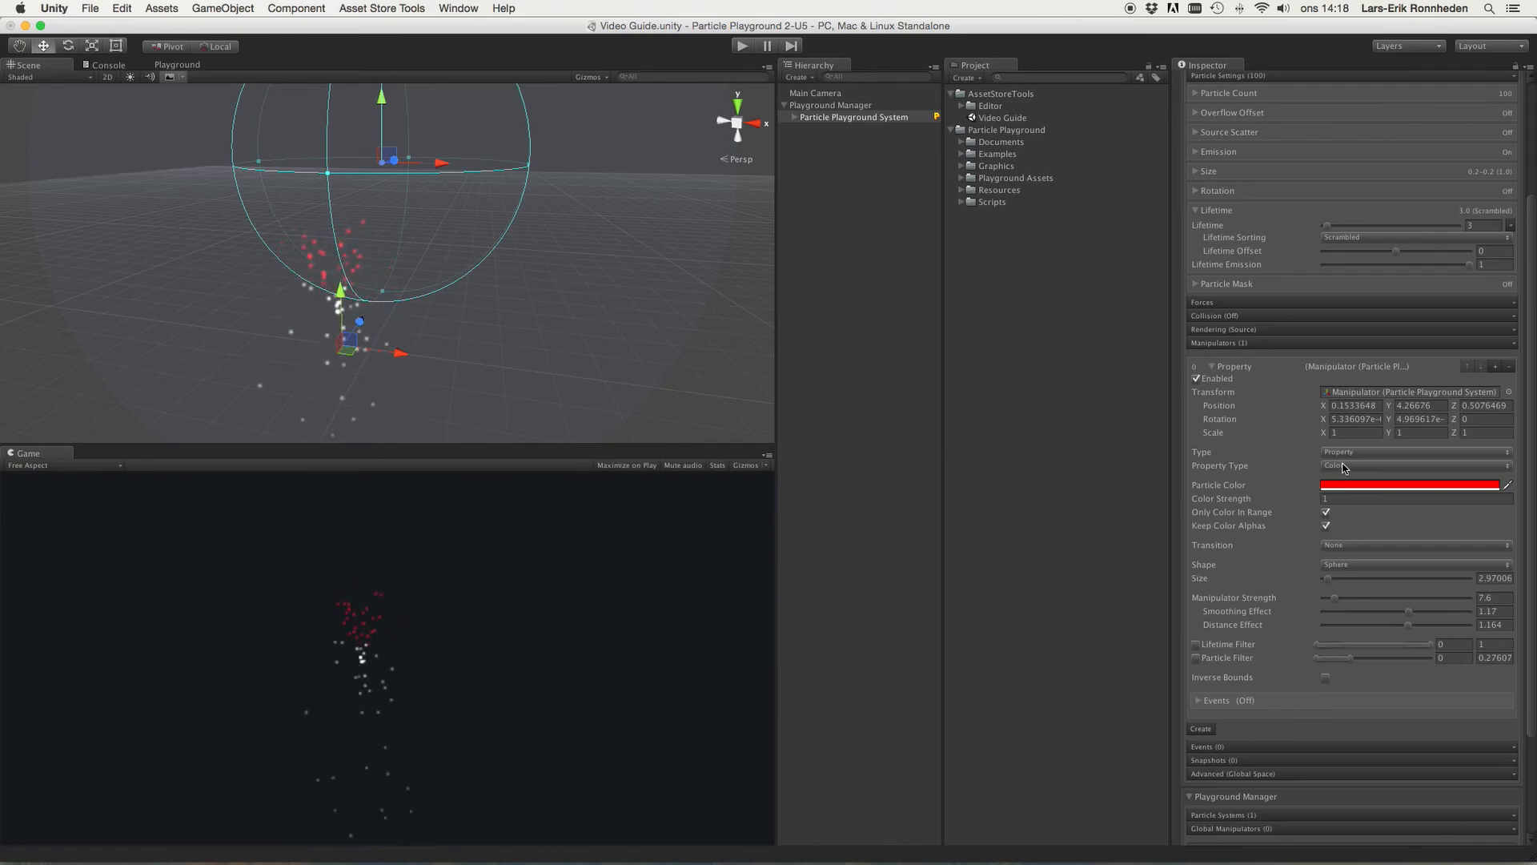
Step: Set the manipulator's Transition to Lerp
left_click(1351, 545)
left_click(1350, 558)
mouse_move(600, 277)
left_mouse_down("alt")
mouse_move(571, 282)
mouse_move(584, 268)
left_mouse_up("alt")
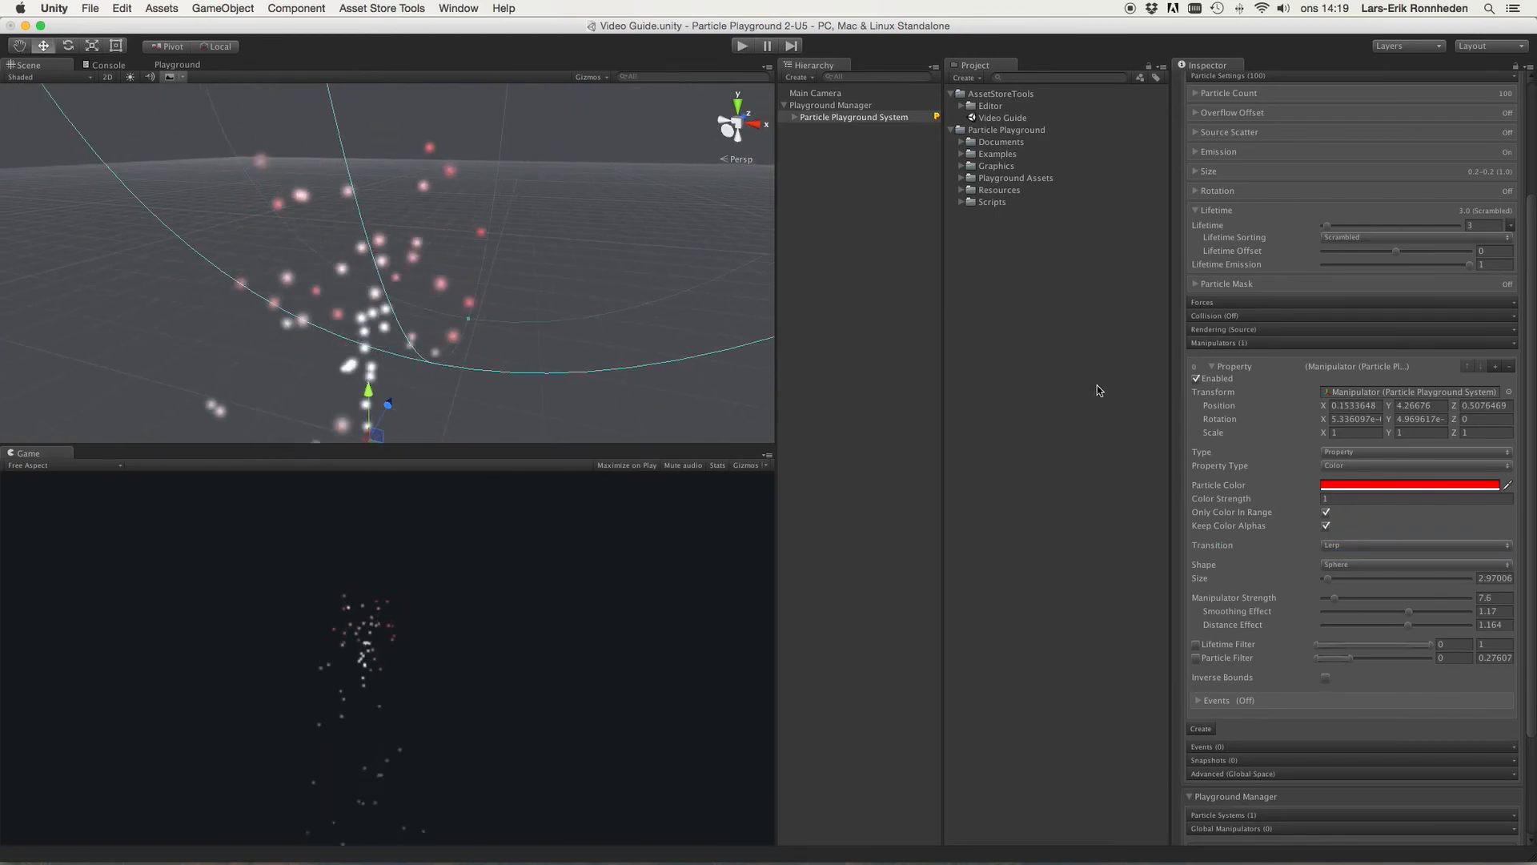
left_click(1322, 546)
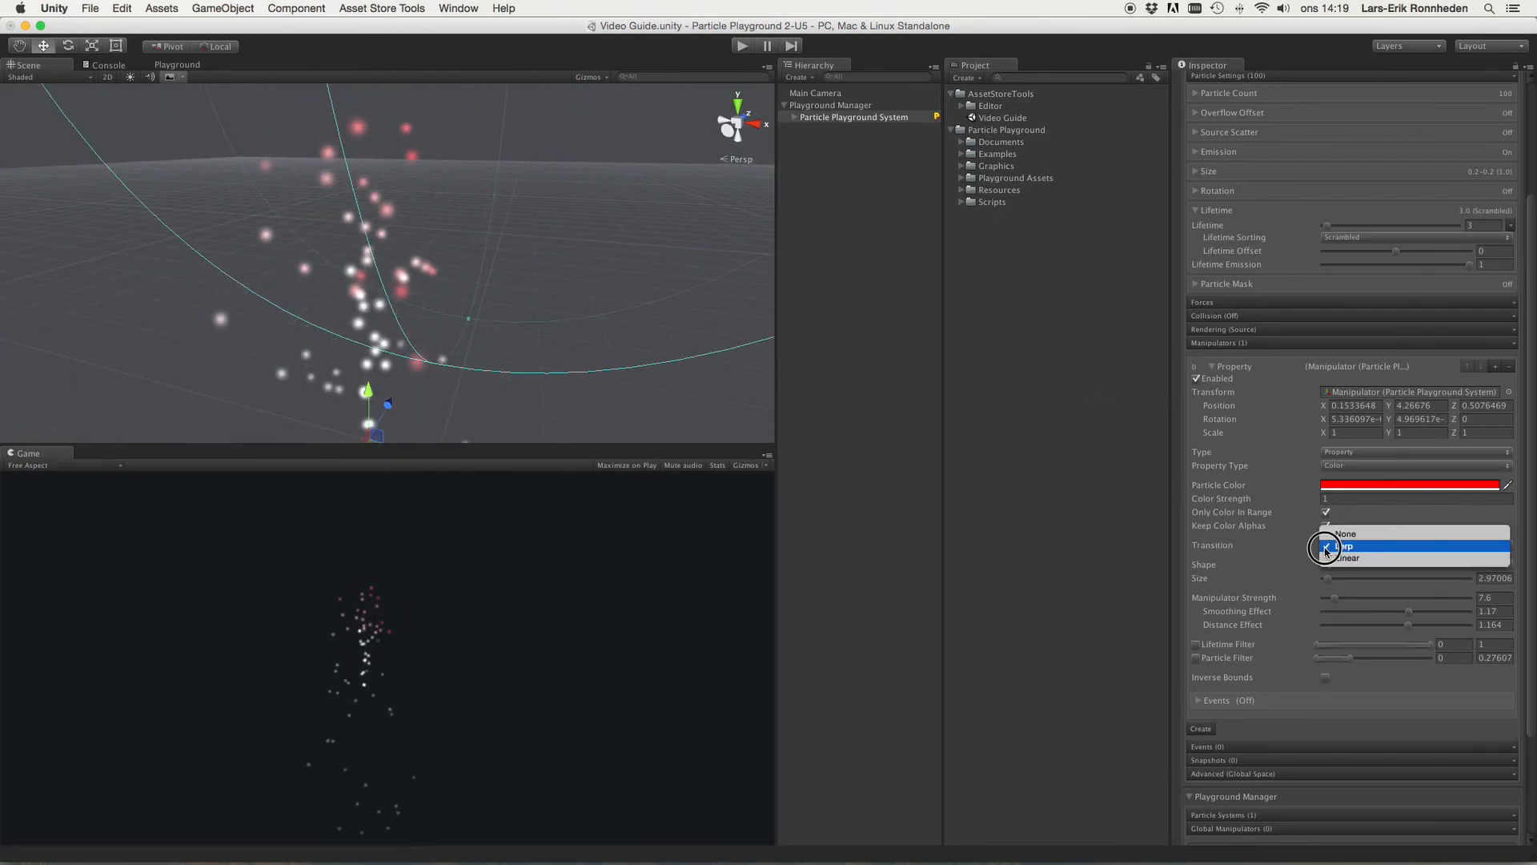
left_click(1329, 546)
Step: Turn off Only Color In Range
scroll(389, 226, "down", 5)
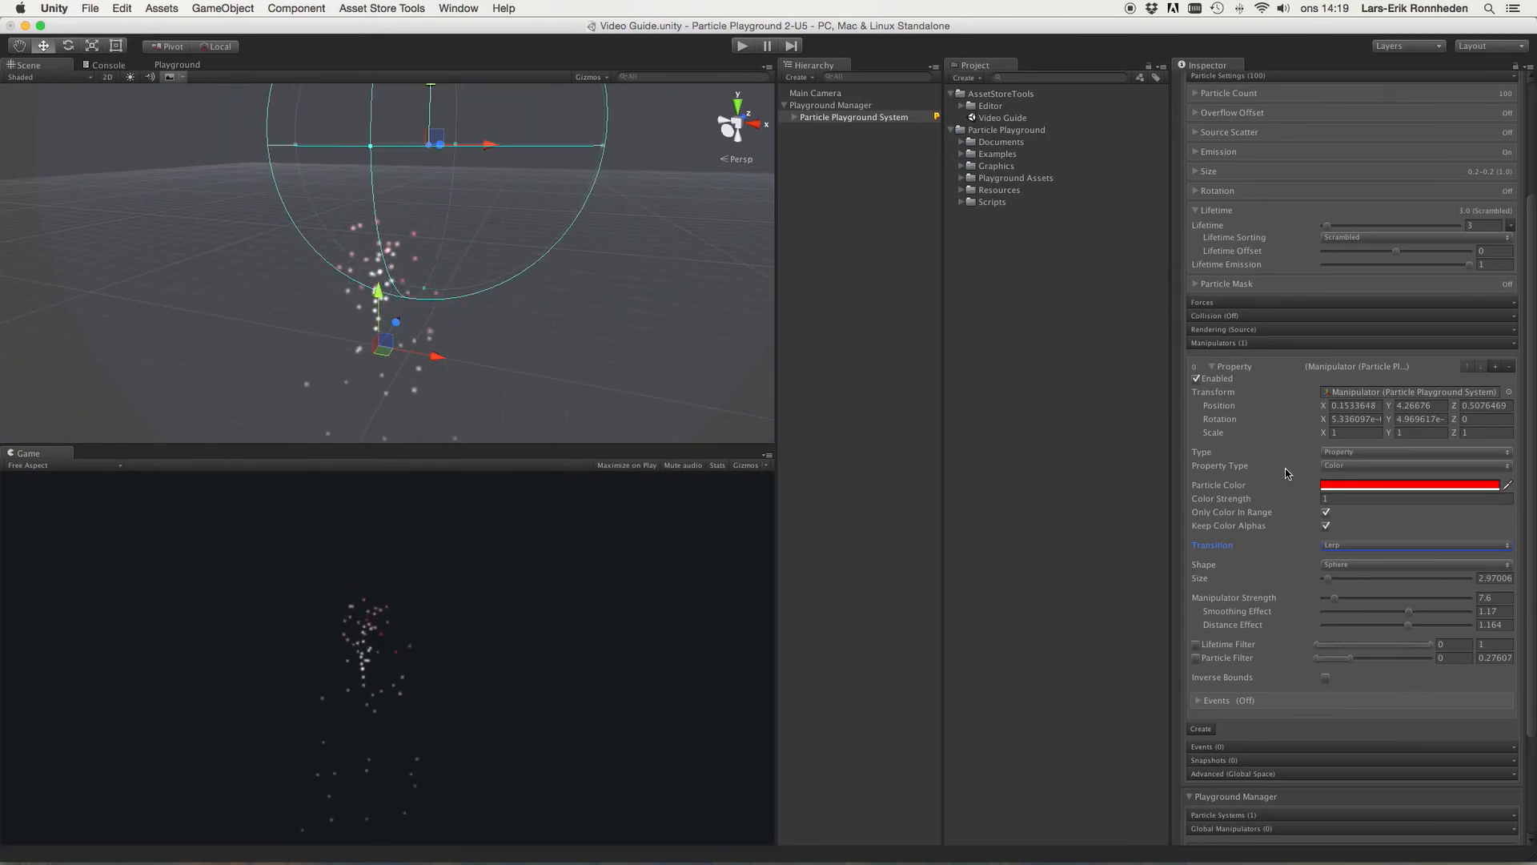
left_click(1289, 517)
left_click(1326, 513)
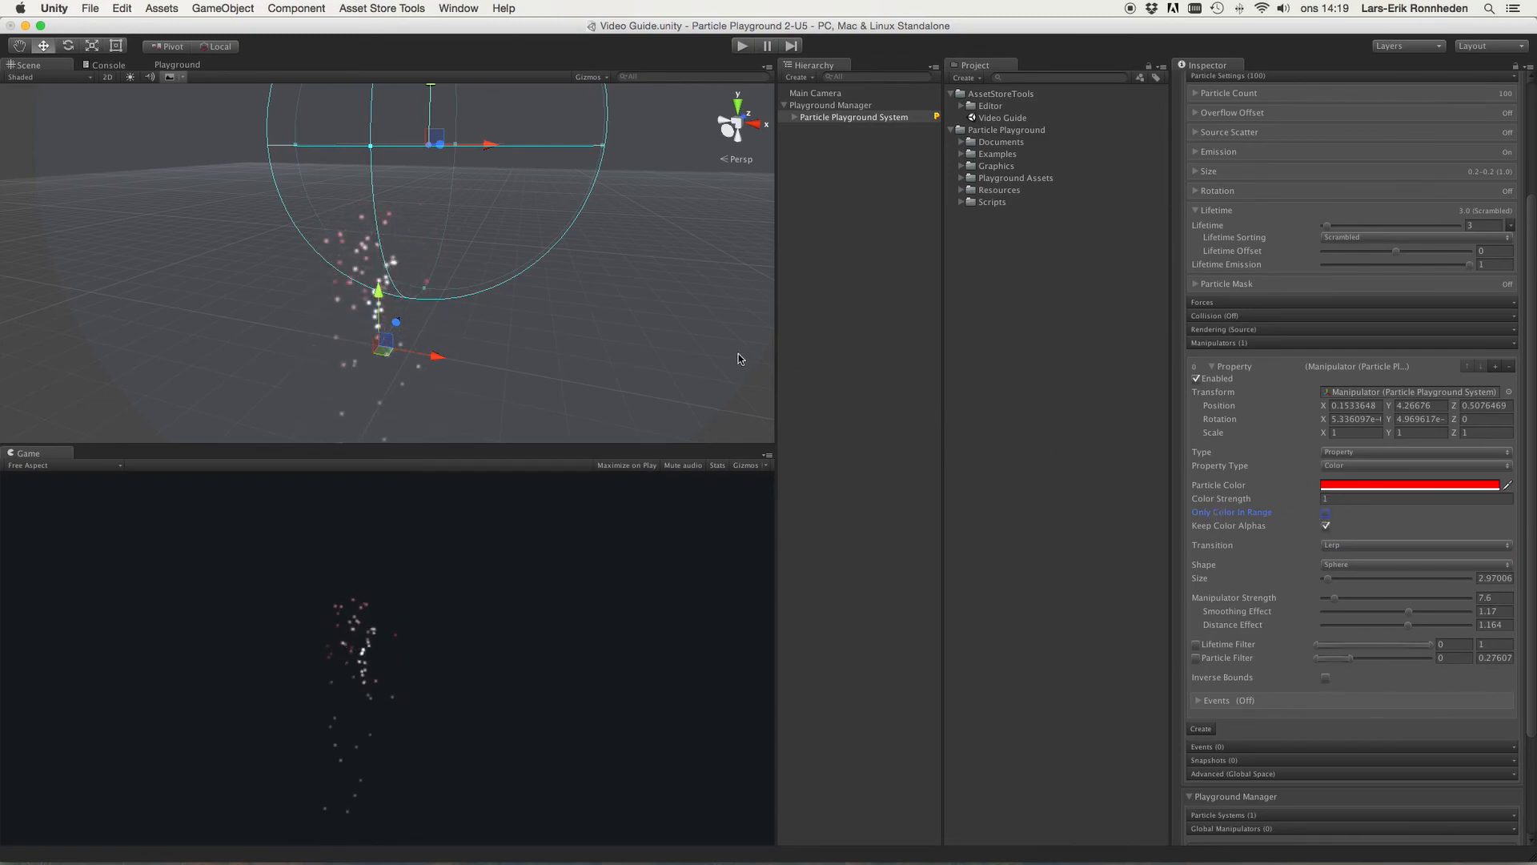
mouse_move(558, 261)
left_mouse_down("alt")
mouse_move(566, 361)
mouse_move(580, 257)
left_mouse_up("alt")
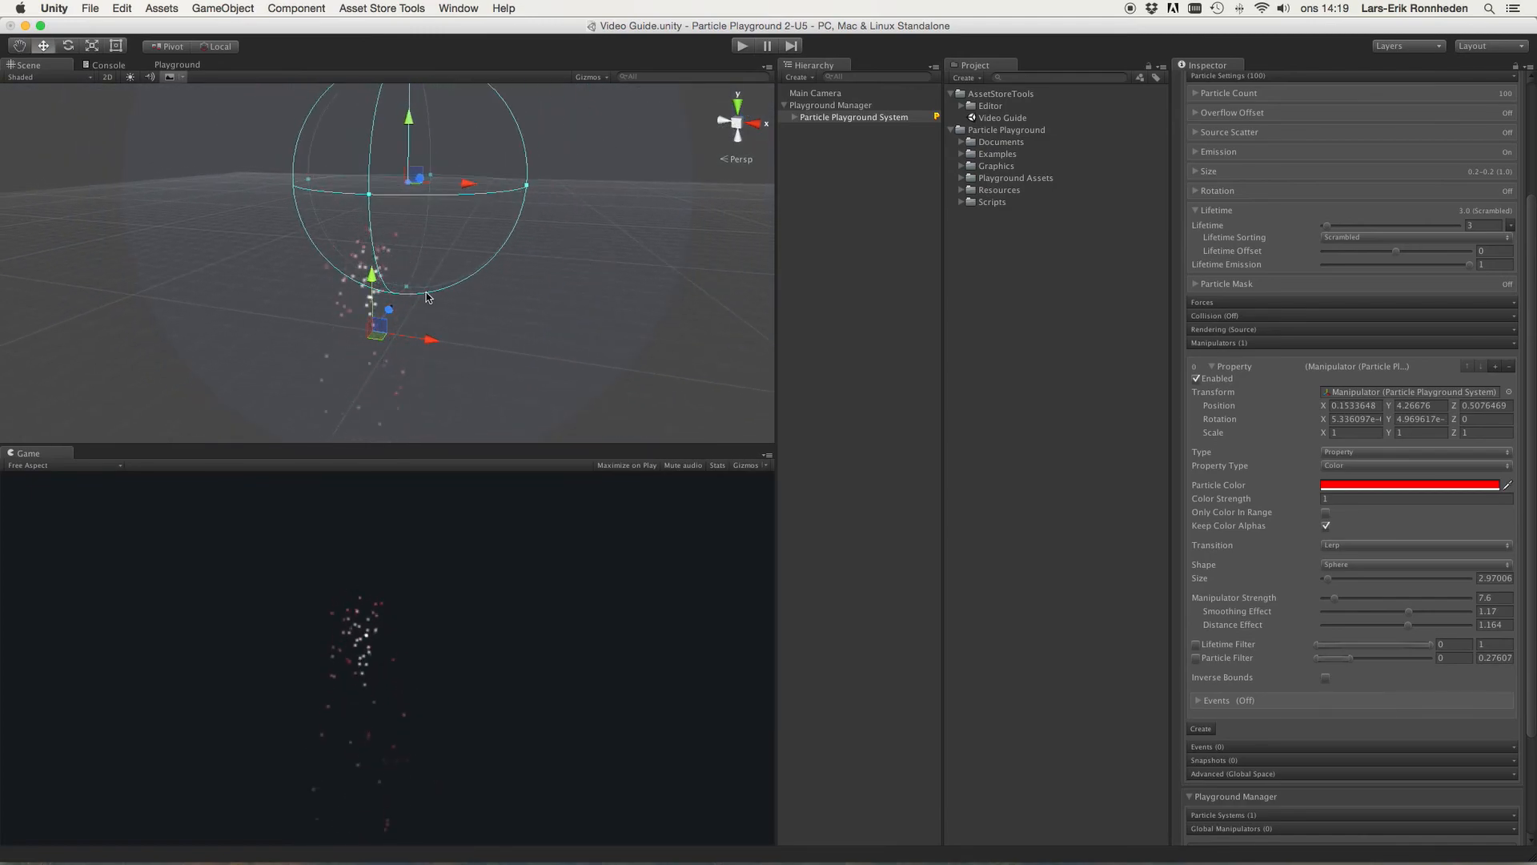
Step: Toggle Keep Color Alphas off and on several times
left_click(1326, 526)
left_click(1327, 527)
left_click(1326, 527)
left_click(1326, 527)
left_click(1326, 526)
left_click(1327, 526)
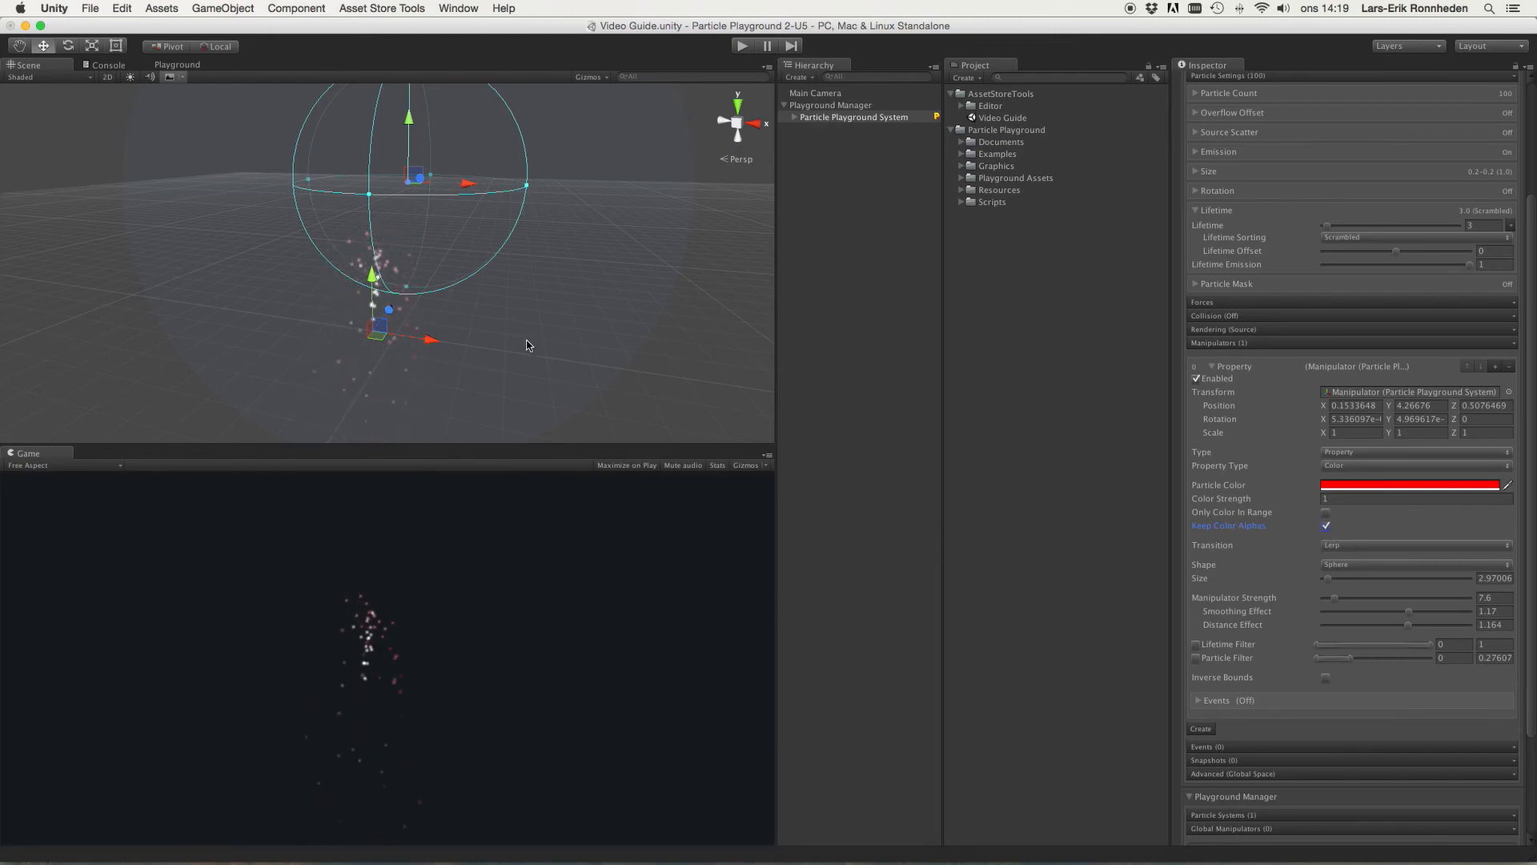
scroll(541, 297, "up", 5)
scroll(542, 297, "down", 6)
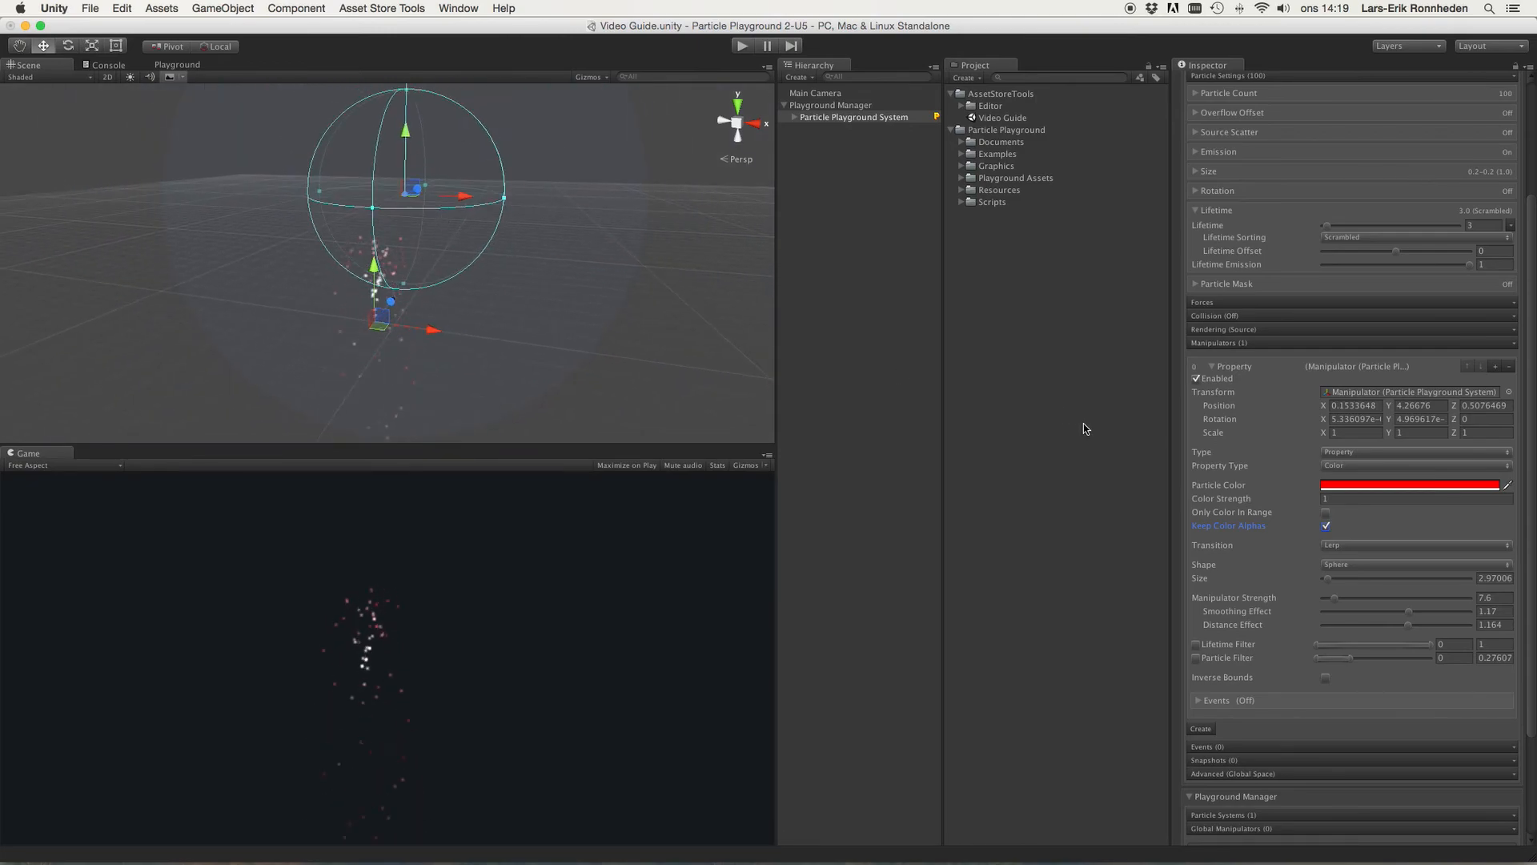
left_click(1354, 487)
left_click_drag(94, 251, 134, 258)
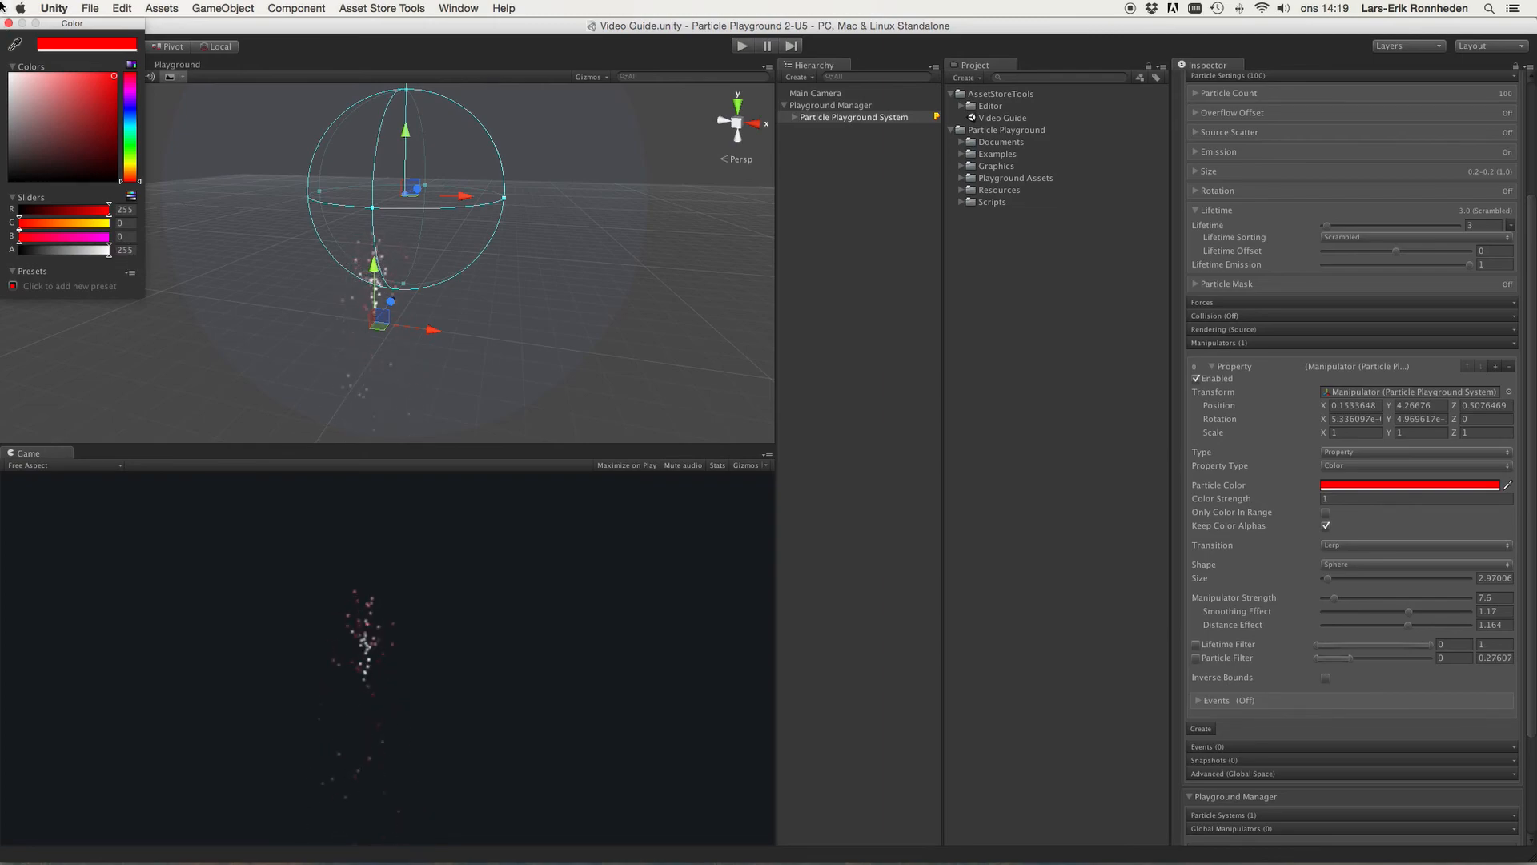
left_click(9, 24)
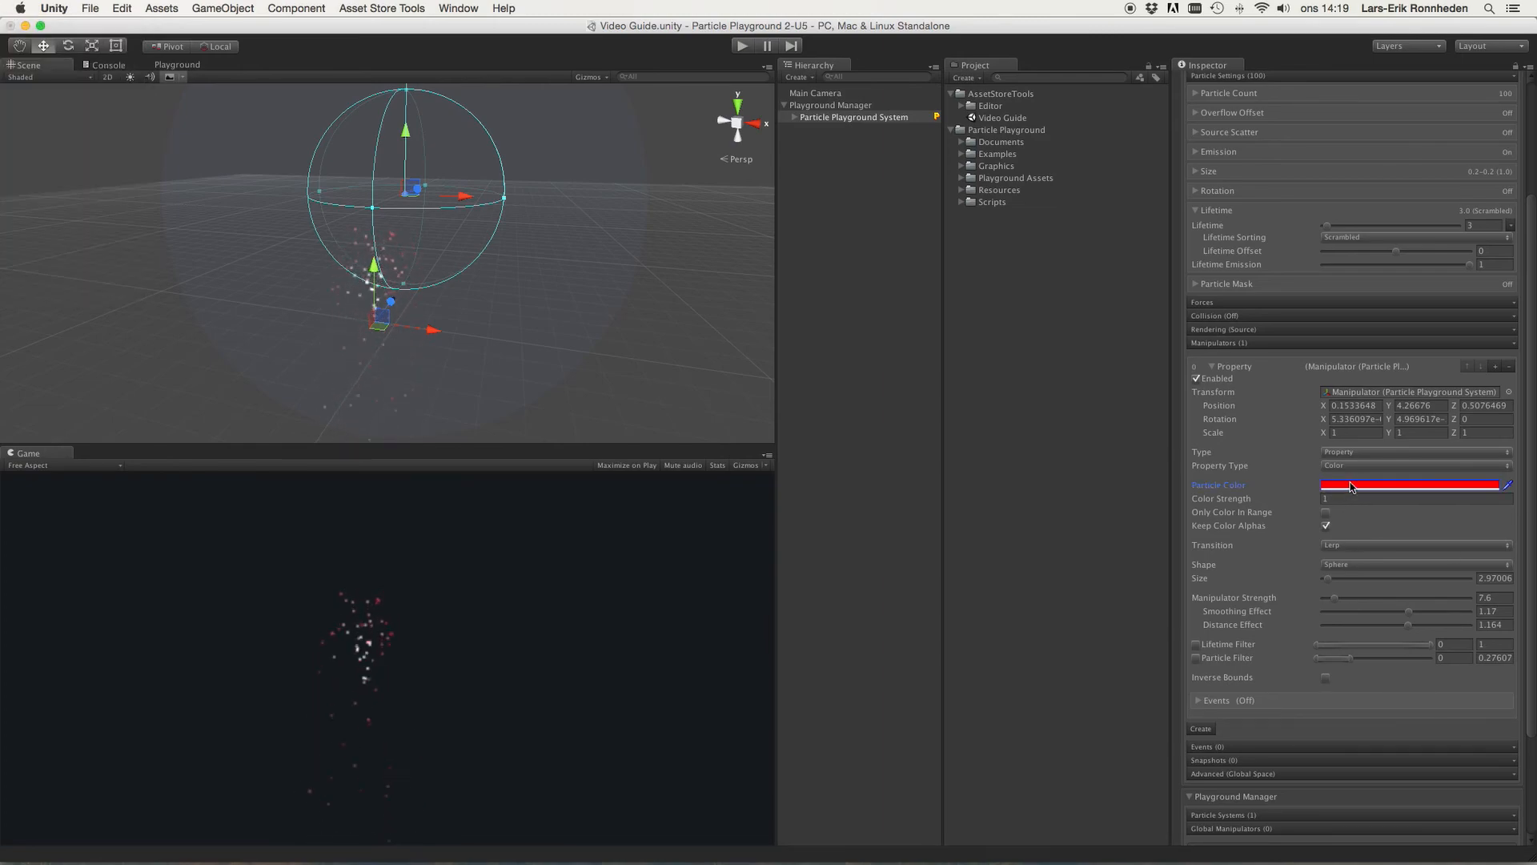
Step: Switch Property Type to Velocity and set Particle Velocity X to 10
left_click_drag(1356, 469, 1354, 481)
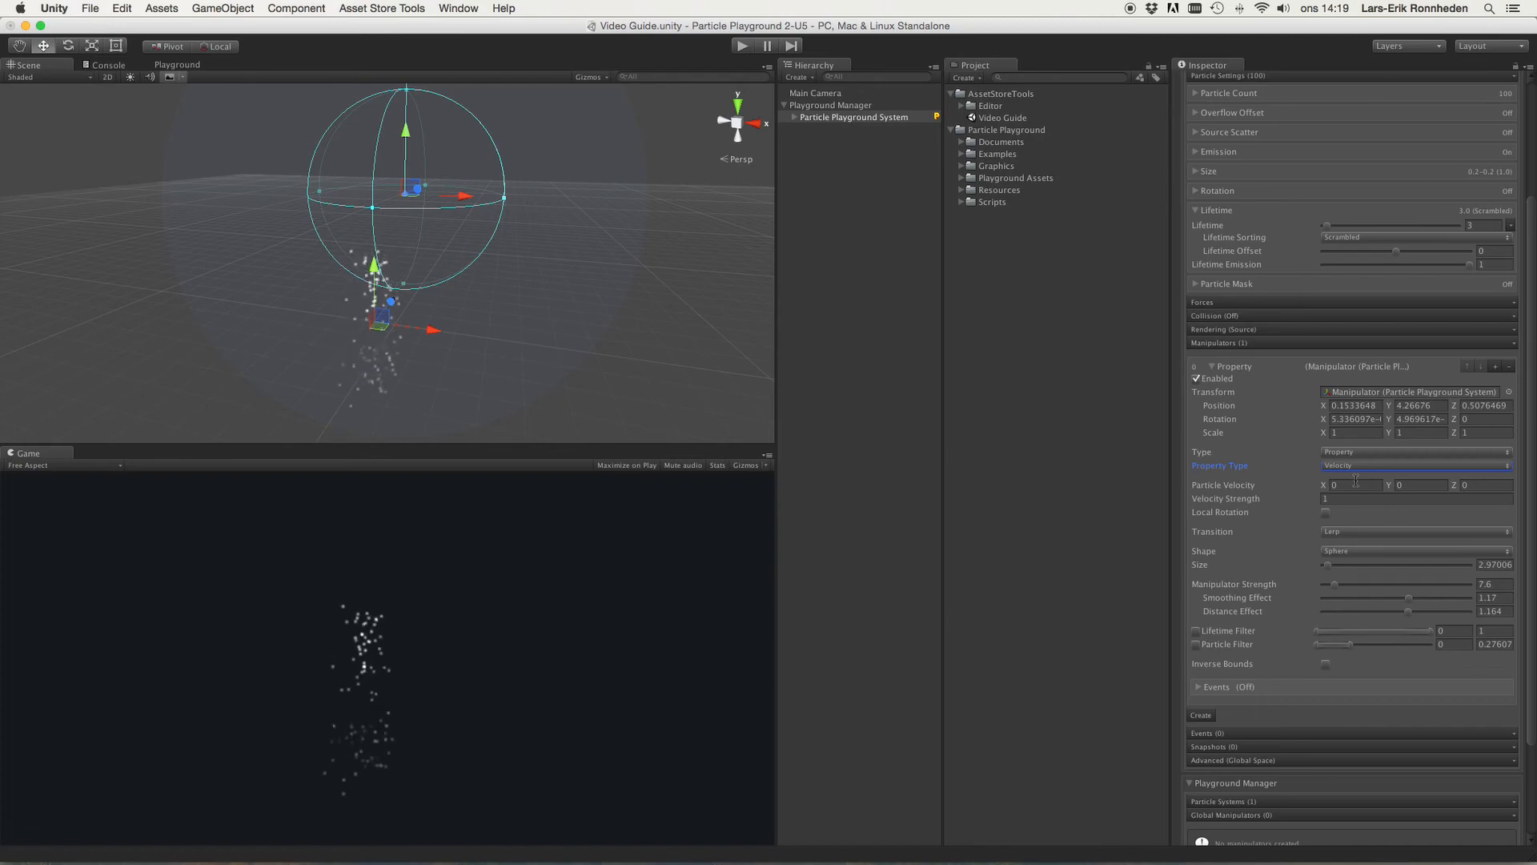
left_click(1347, 485)
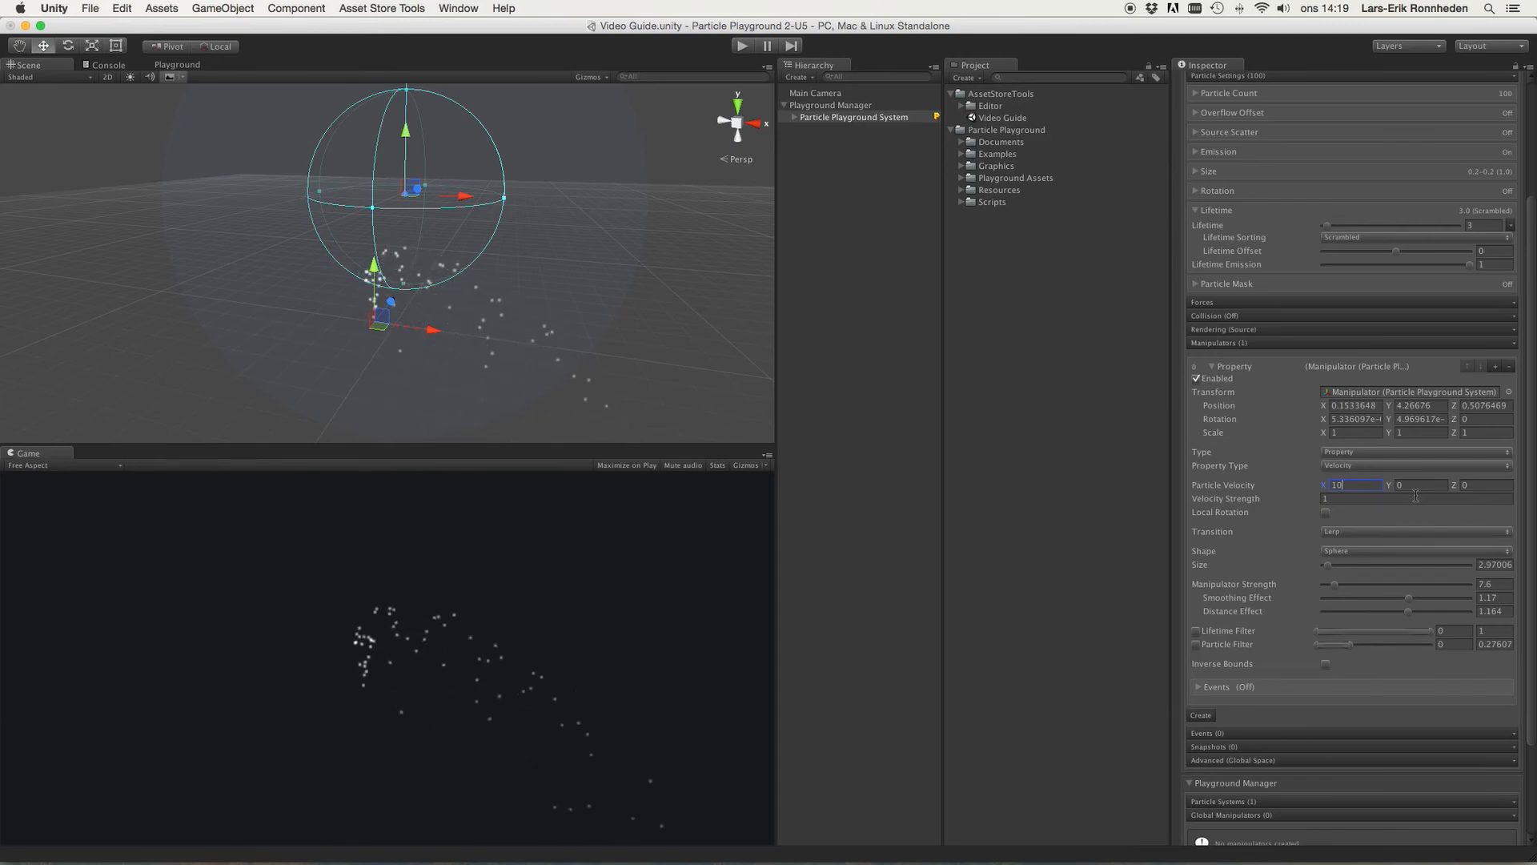
Step: Move the manipulator to about X -0.21, Y 4.51
left_click_drag(621, 292, 687, 232, "alt")
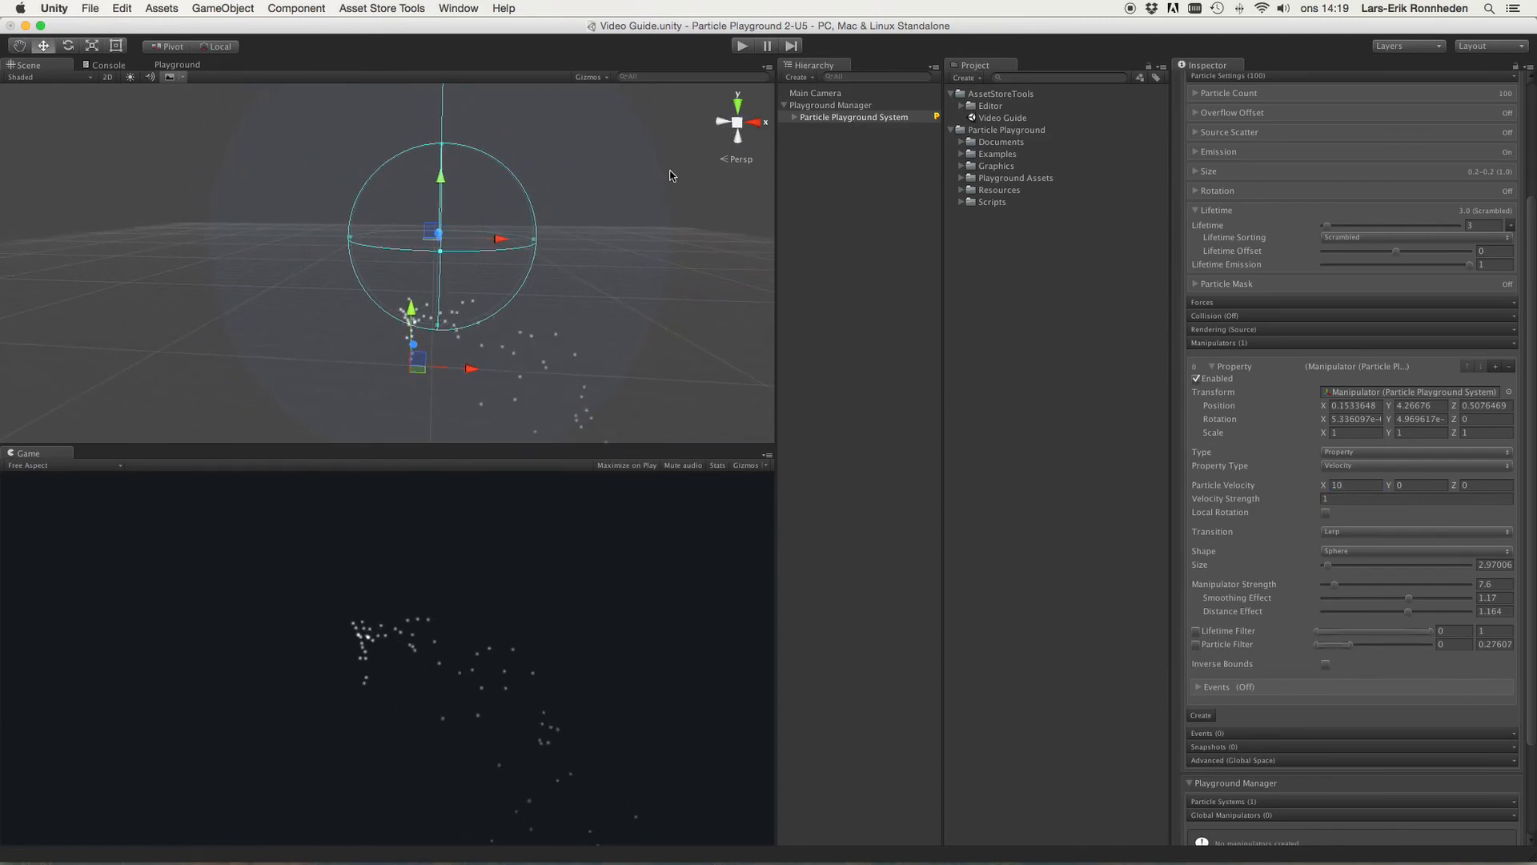
mouse_move(437, 176)
left_mouse_down()
mouse_move(453, 134)
mouse_move(451, 175)
left_mouse_up()
left_click_drag(497, 232, 482, 229)
left_click_drag(436, 181, 474, 245)
left_click_drag(776, 266, 765, 277)
right_click_drag(720, 300, 731, 260)
key("w")
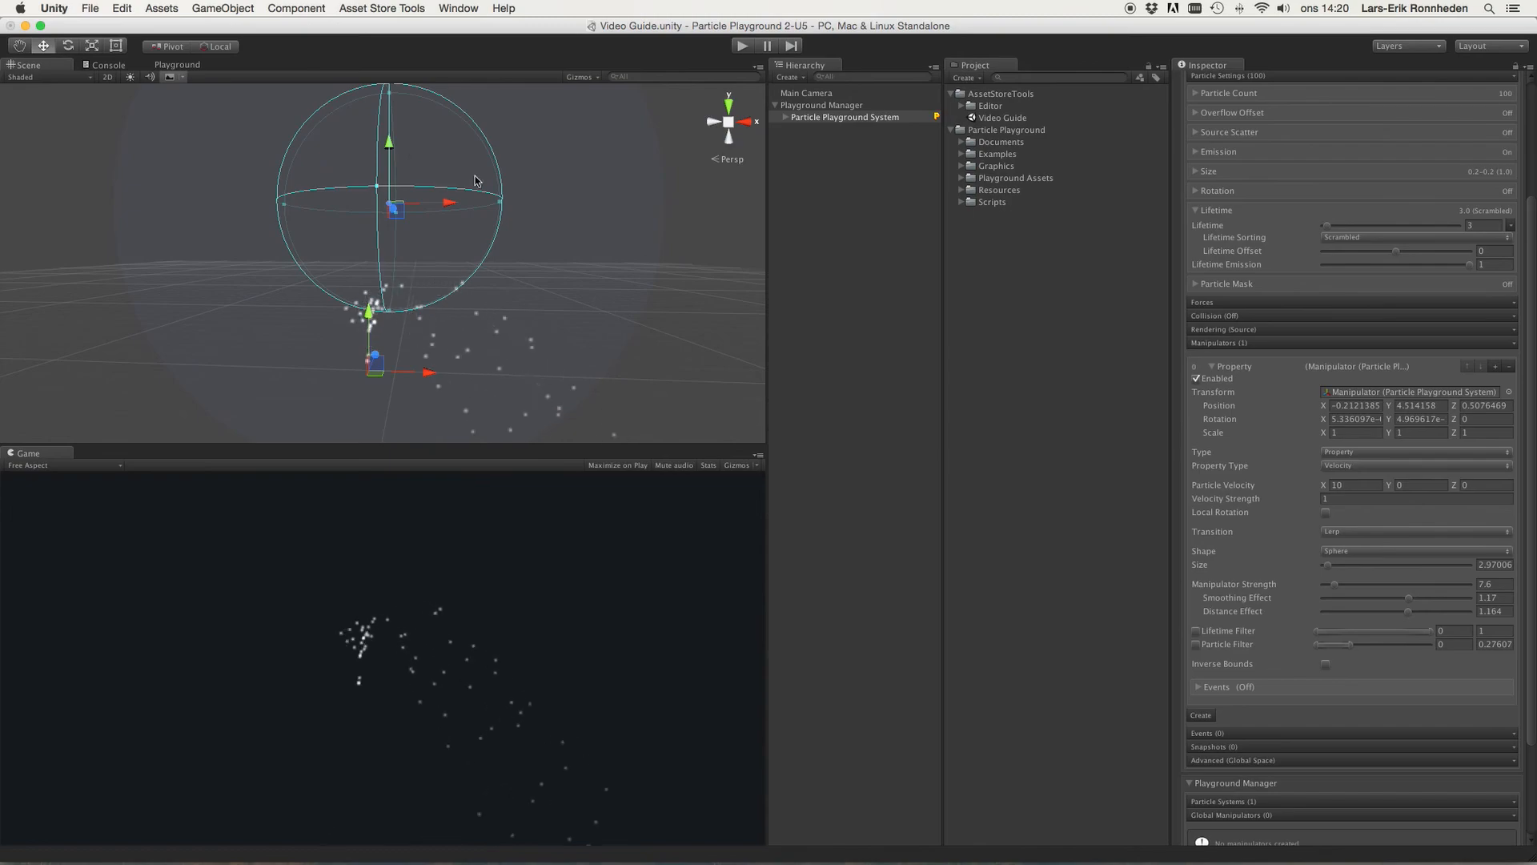
Step: Try the Transition as Lerp, then set it to None
left_click(1349, 532)
left_click(1355, 532)
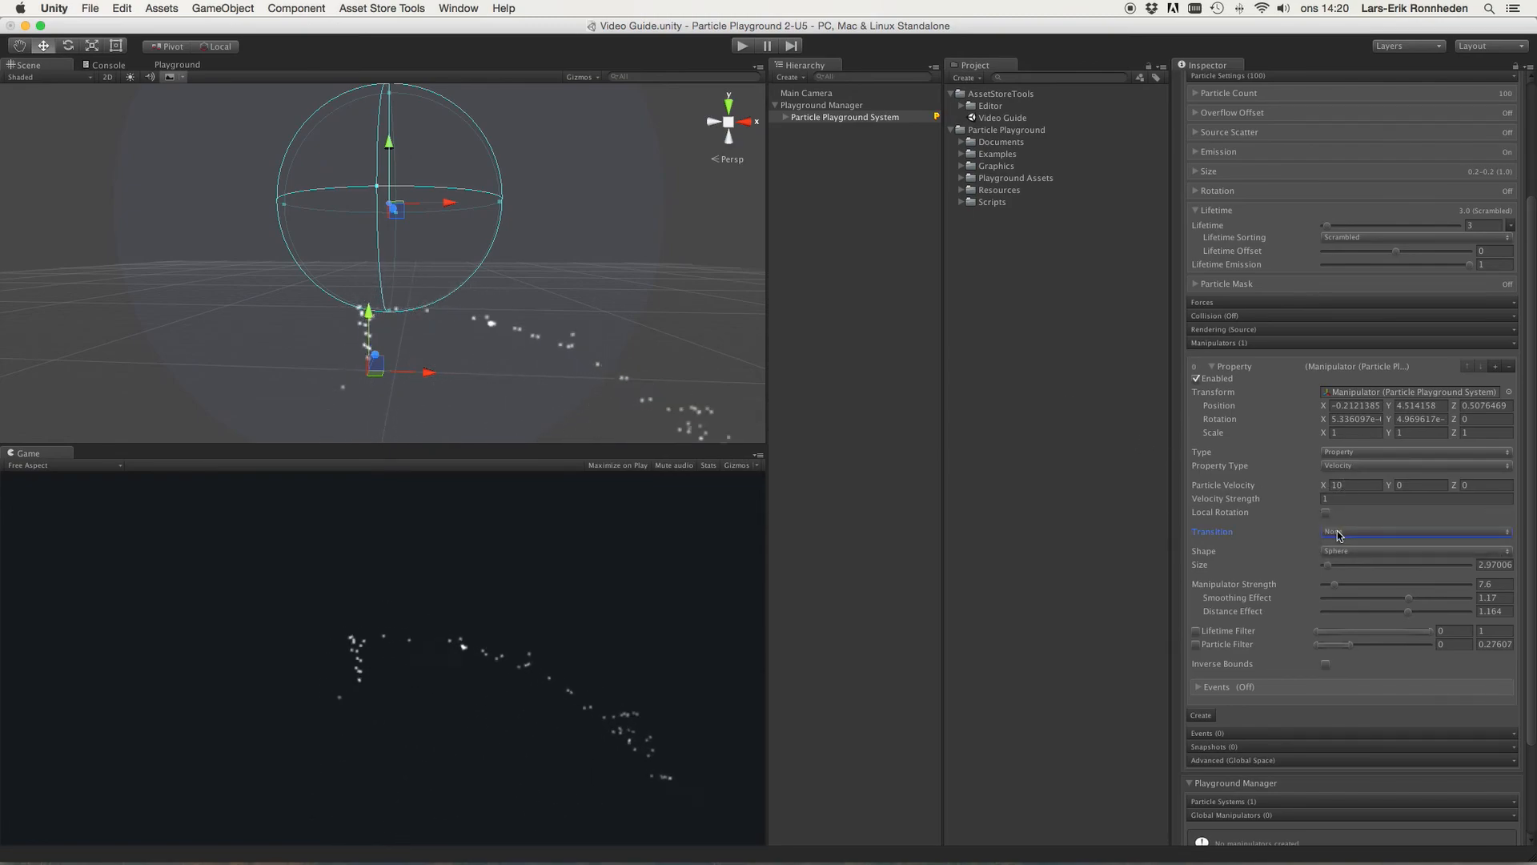
left_click(1345, 533)
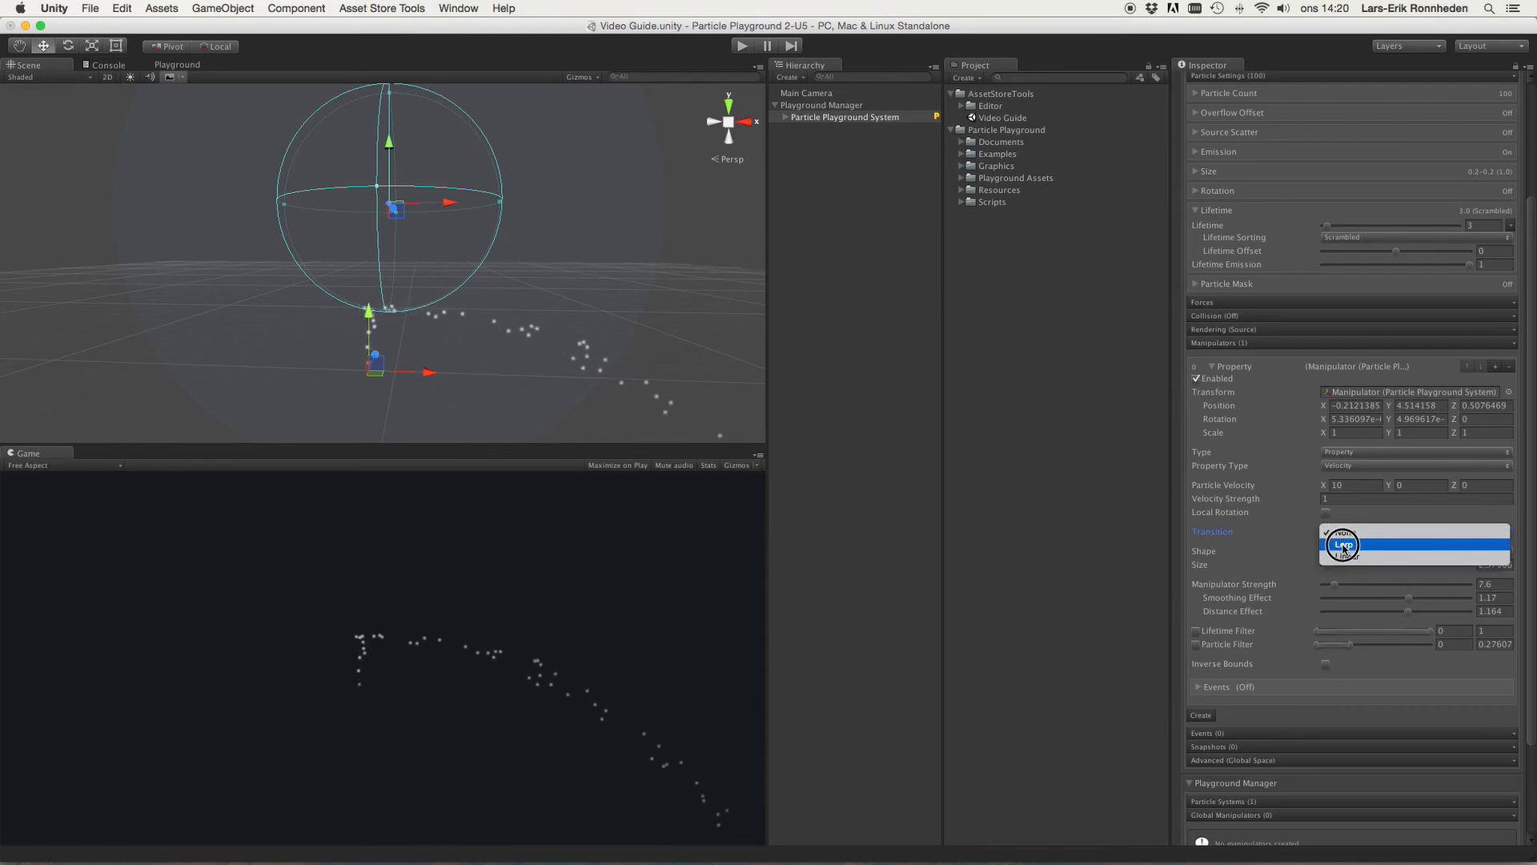
left_click(1344, 546)
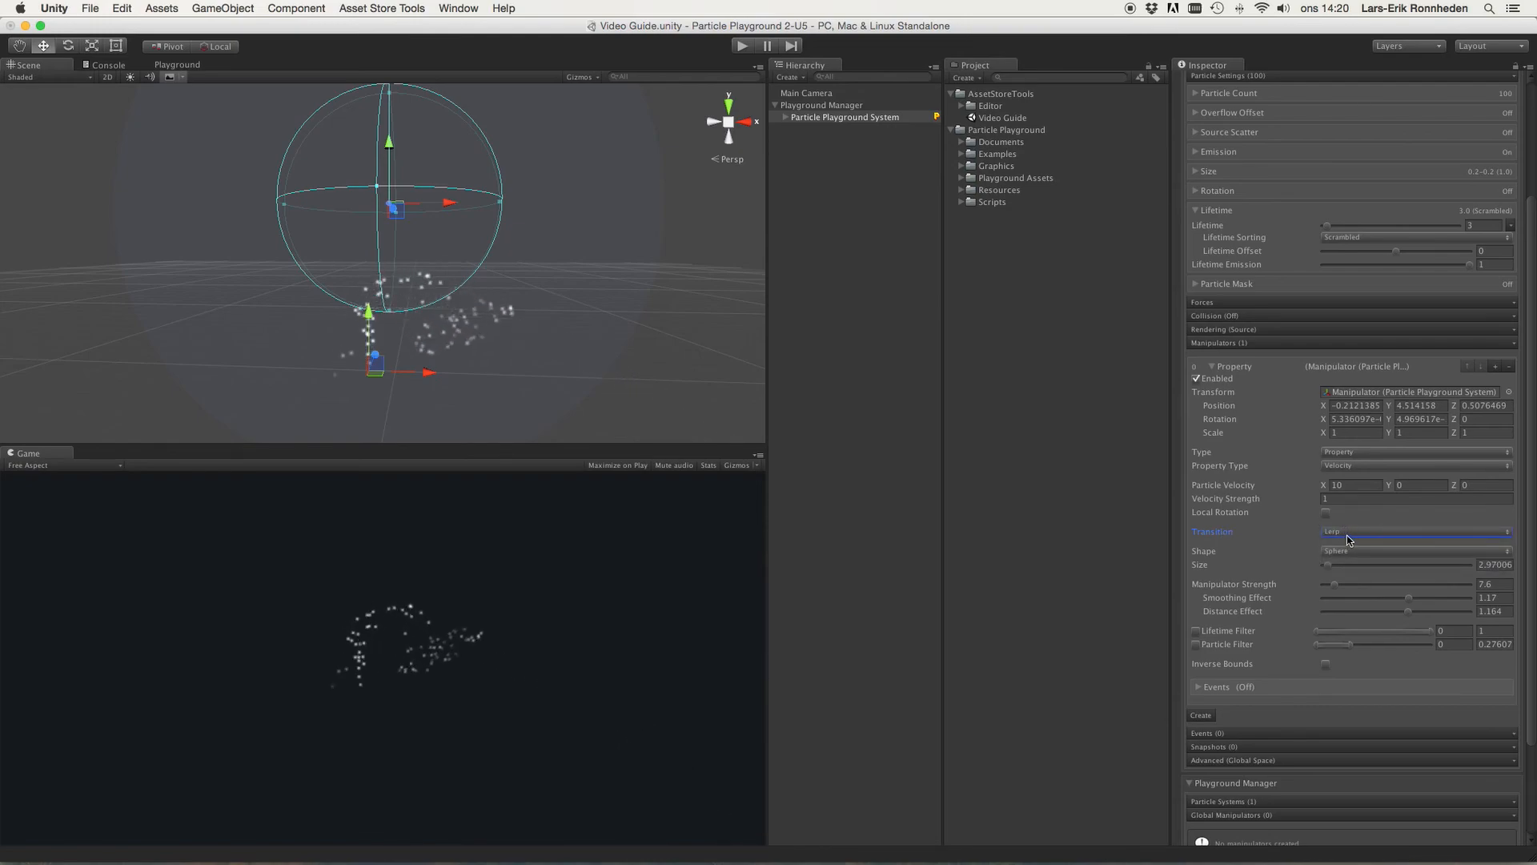
left_click(1334, 534)
left_click(1345, 520)
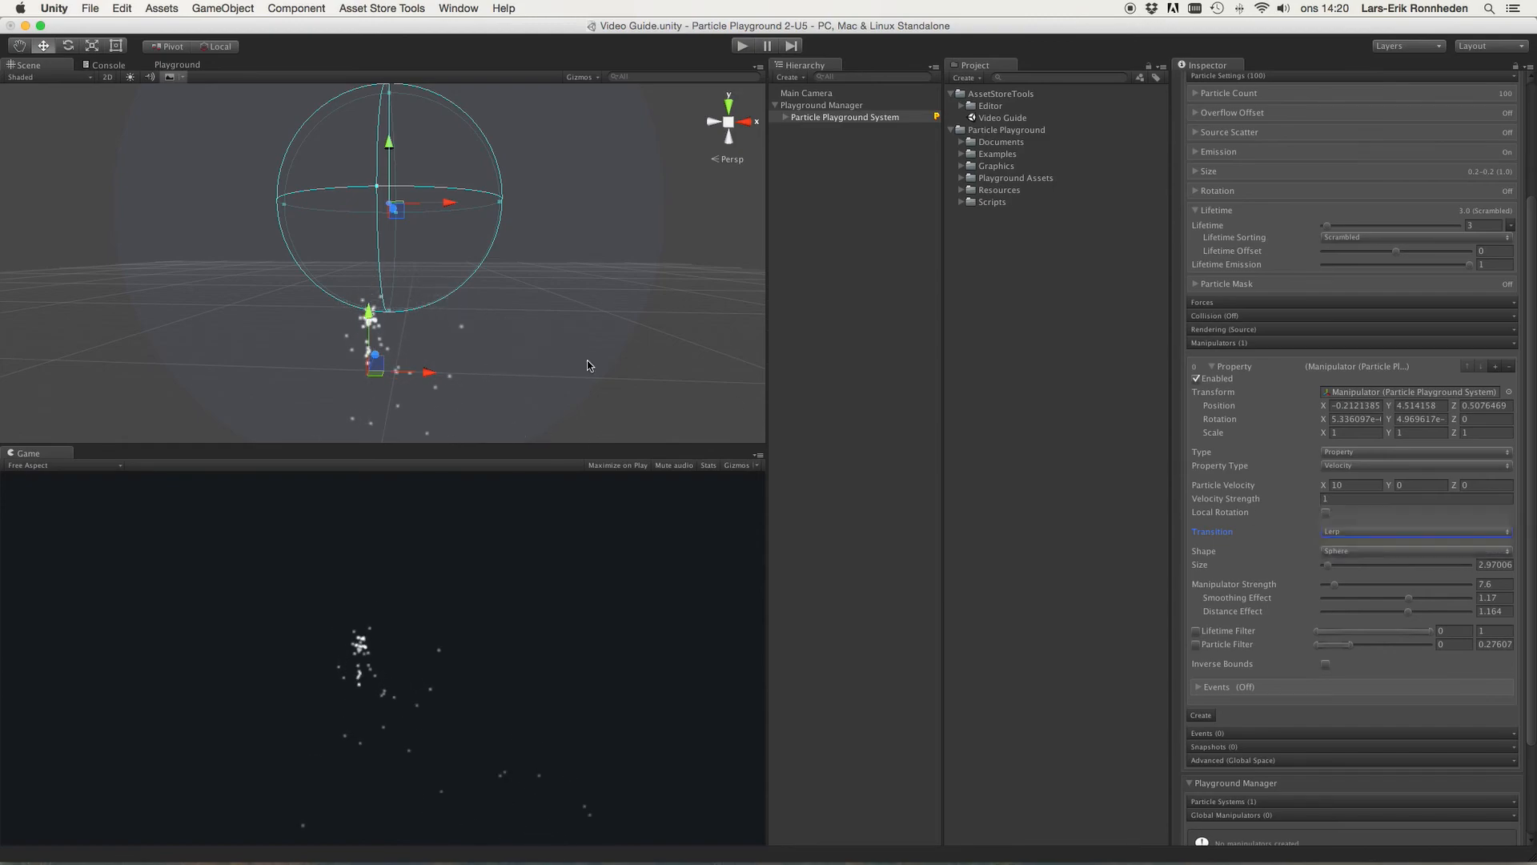
Step: Lower the manipulator to about Y 4.43 and switch Property Type to Additive Velocity
left_click_drag(390, 148, 390, 154)
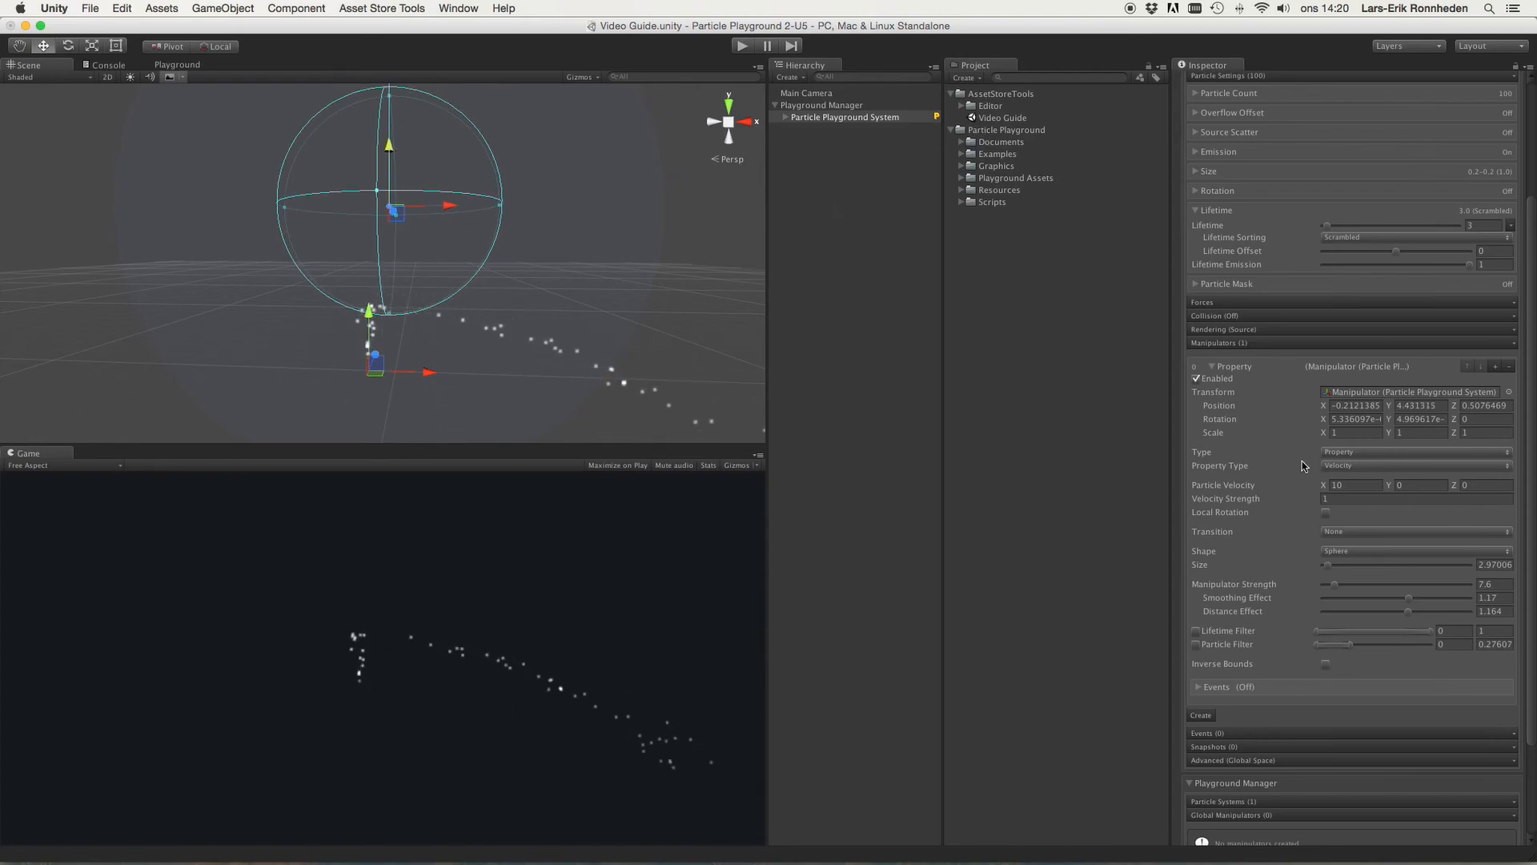
left_click(1356, 466)
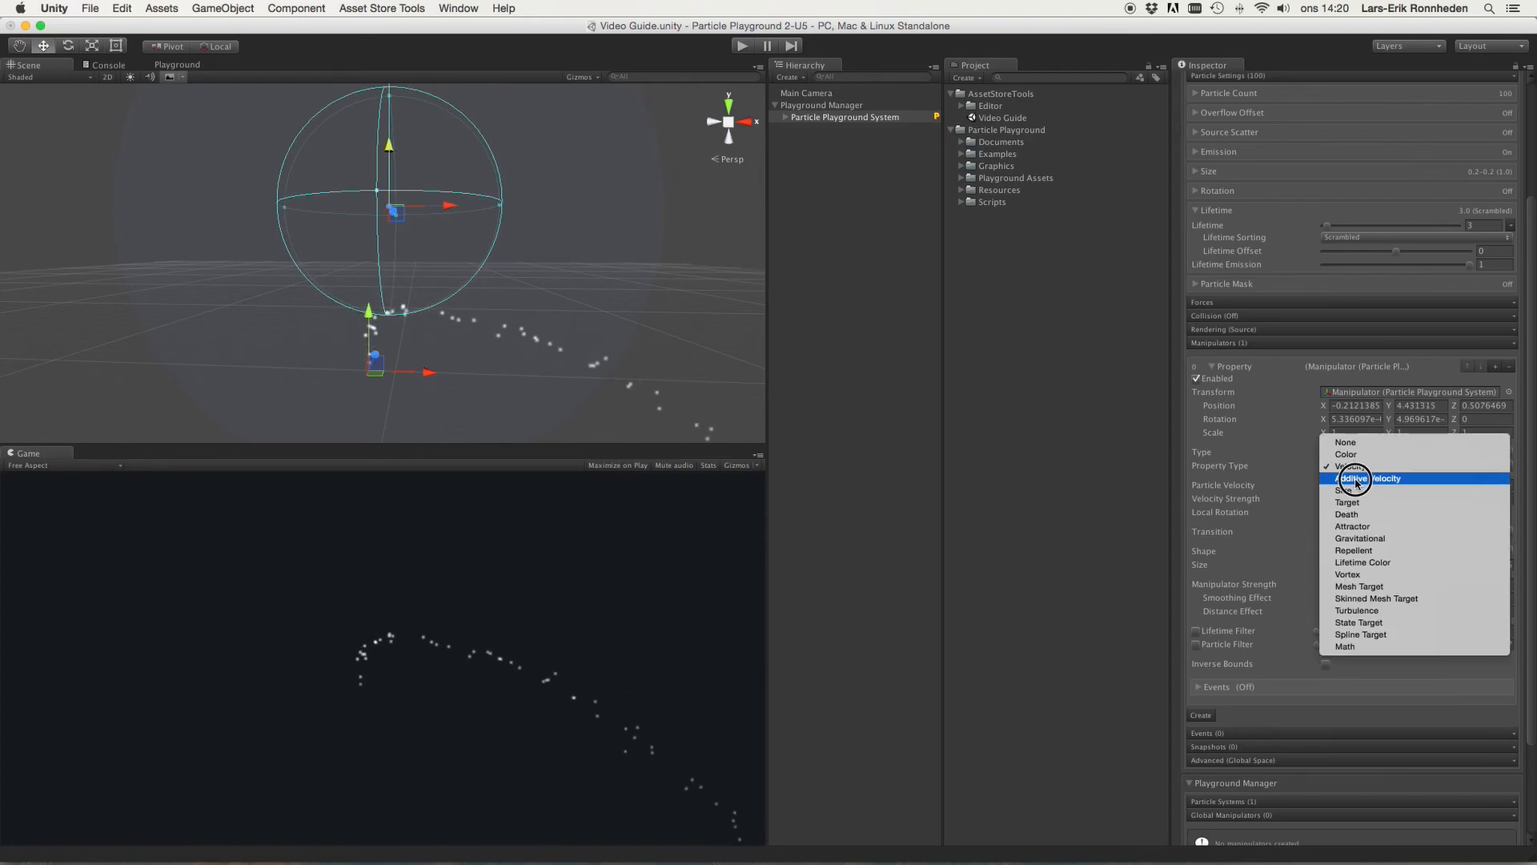
left_click(1356, 479)
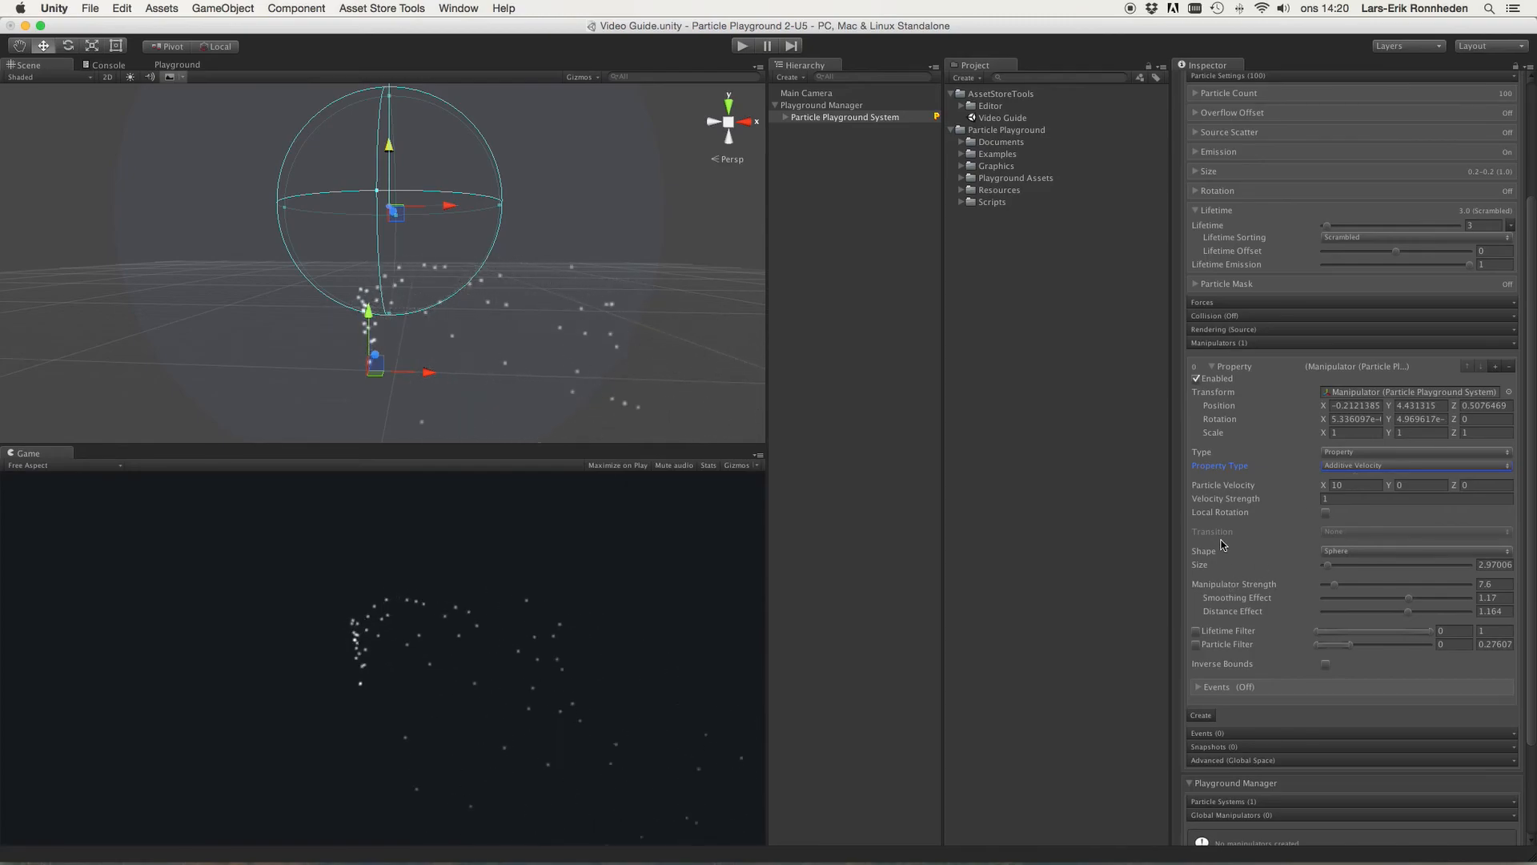
Step: Switch Property Type to Size and set Particle Size to 0.3
left_click(1356, 469)
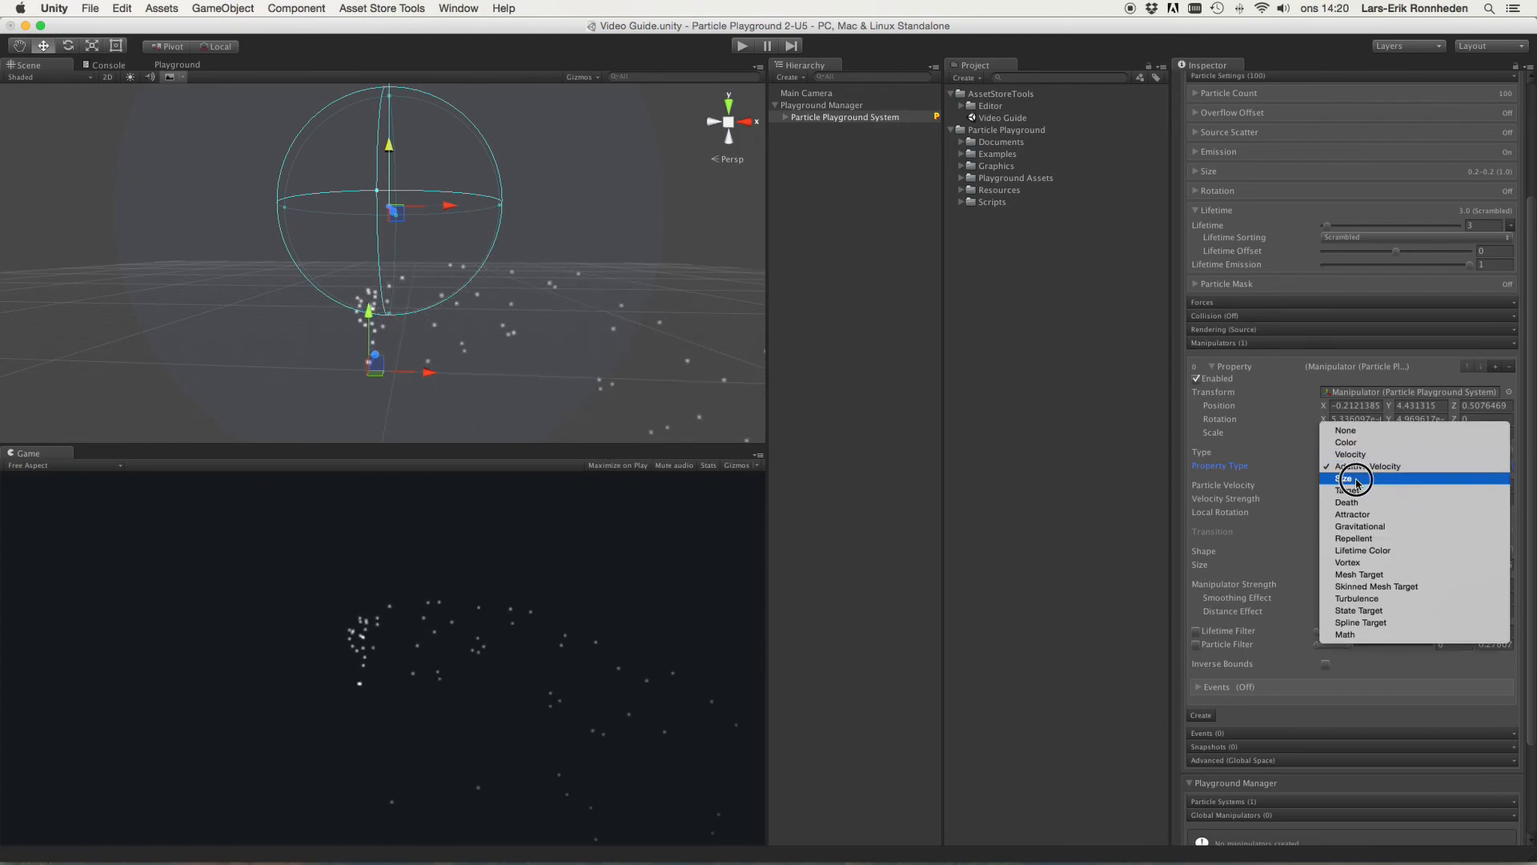
left_click(1357, 481)
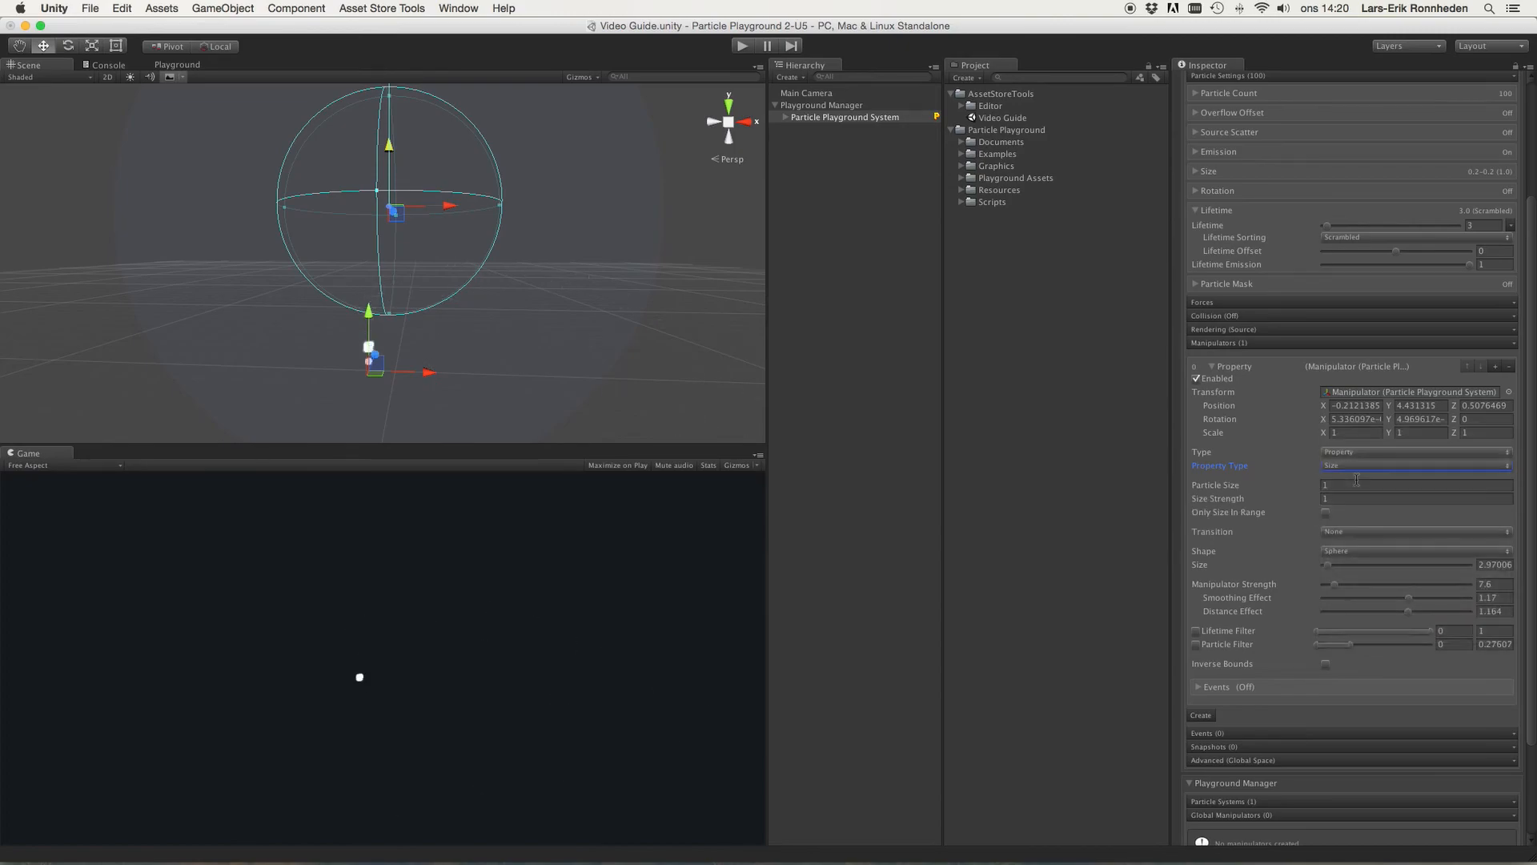
left_click(1230, 488)
left_click_drag(1230, 488, 1211, 490)
Step: Move the manipulator to about X -0.07, Y 4.49 and enable Only Size In Range
left_click_drag(389, 148, 441, 214)
left_click_drag(398, 147, 398, 147)
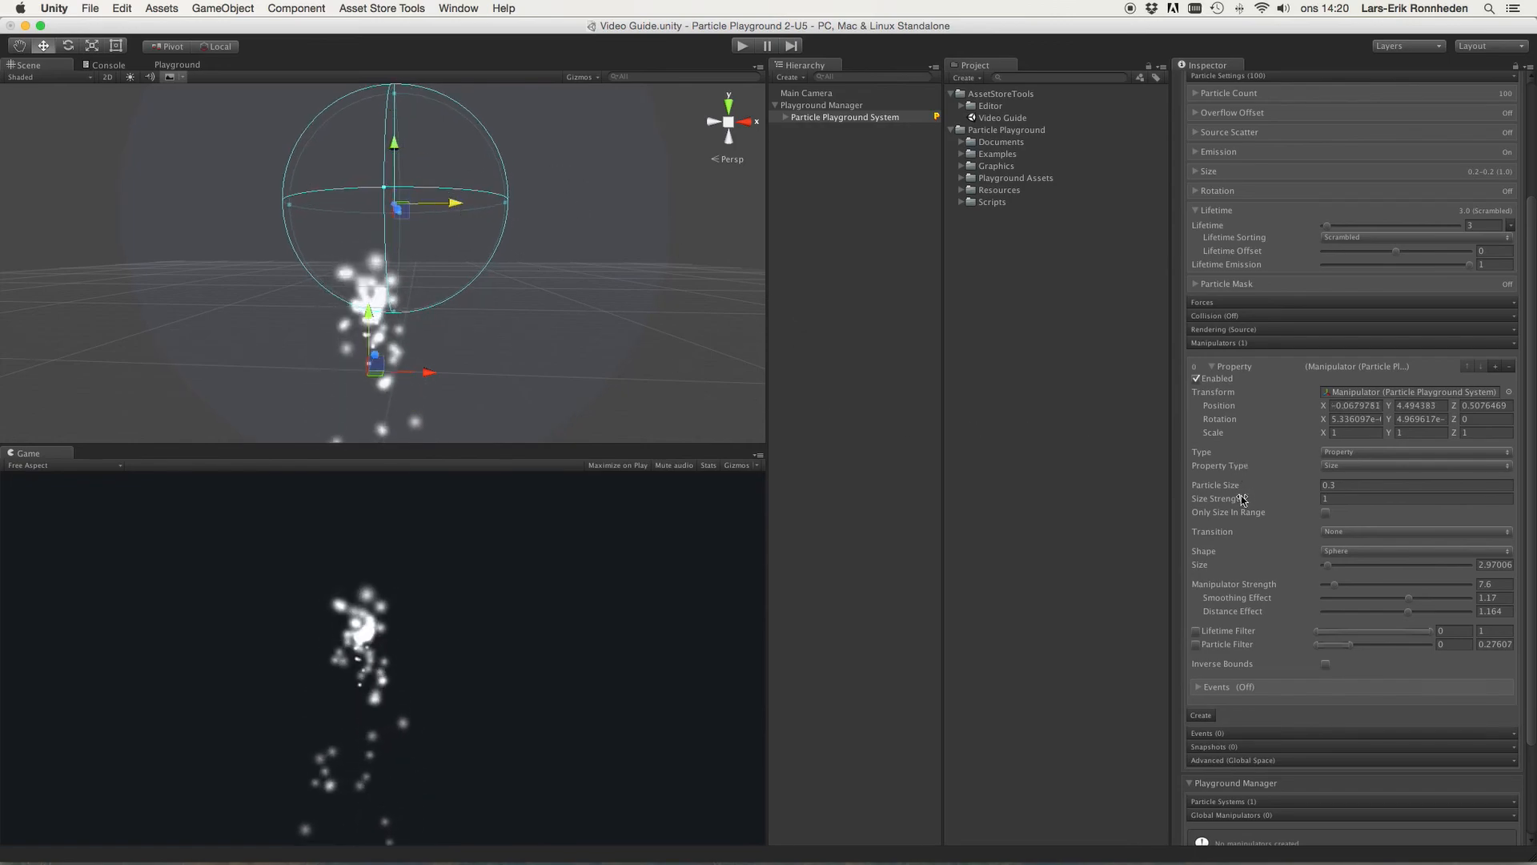
left_click(1325, 513)
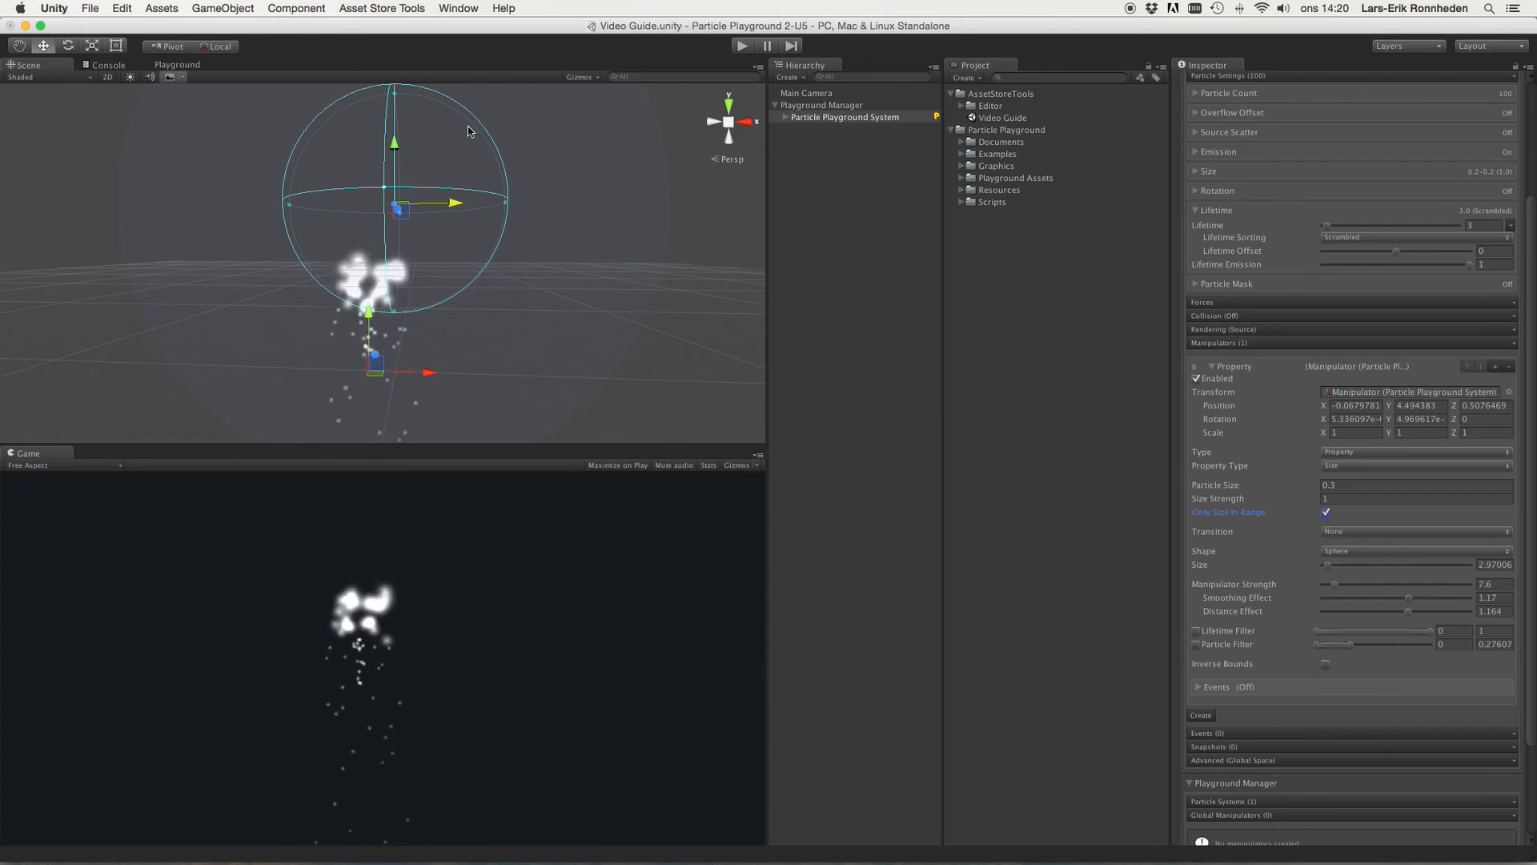
Step: Lower the manipulator to about Y 4.12 and set Transition to Lerp
mouse_move(394, 141)
left_mouse_down()
mouse_move(389, 370)
mouse_move(384, 156)
left_mouse_up()
right_click_drag(485, 145, 471, 173)
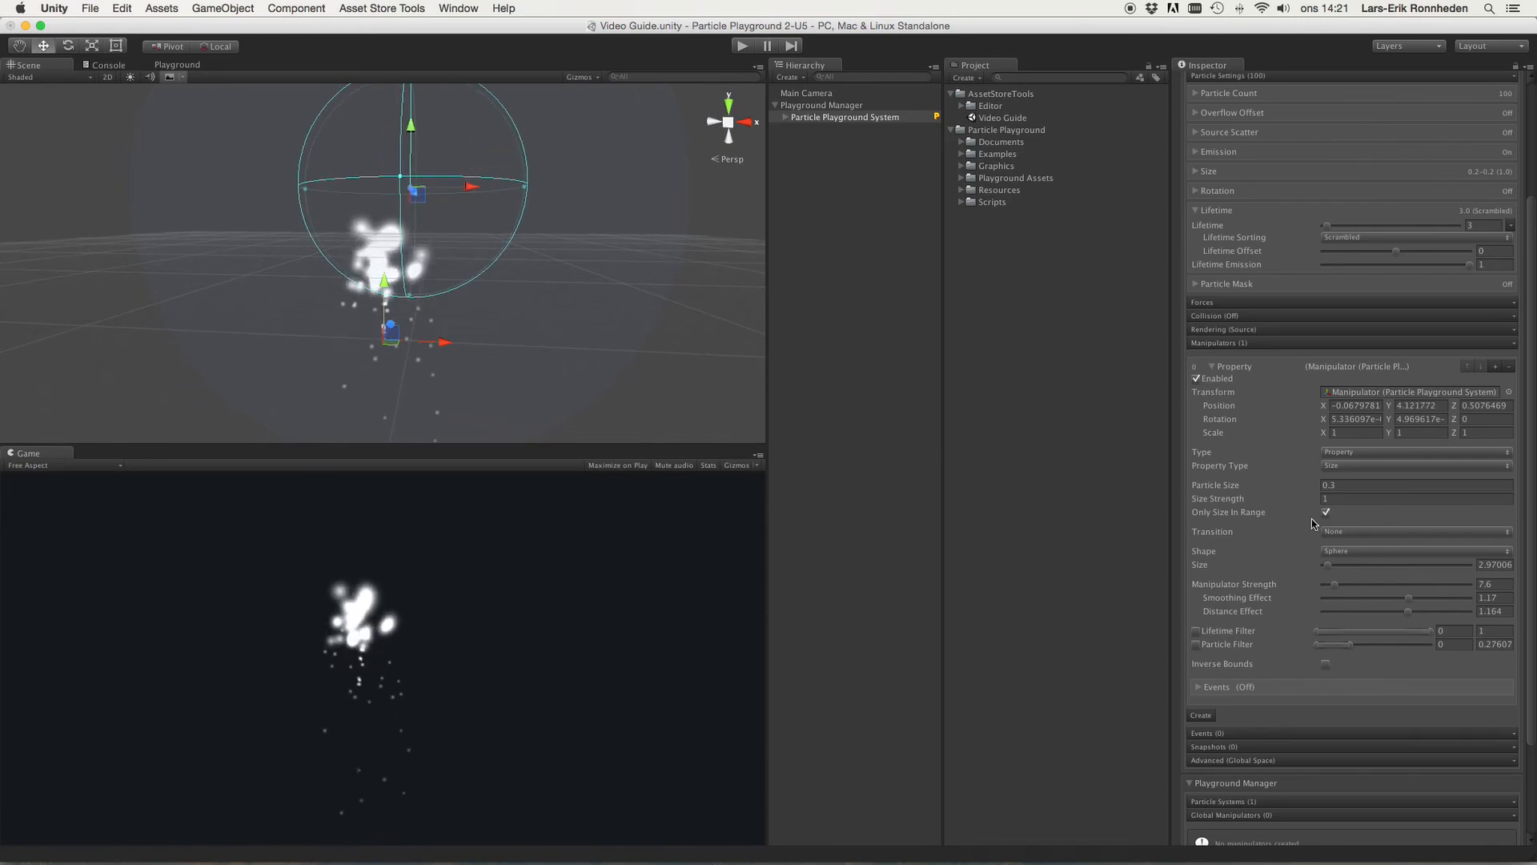
left_click(1359, 531)
left_click(1348, 543)
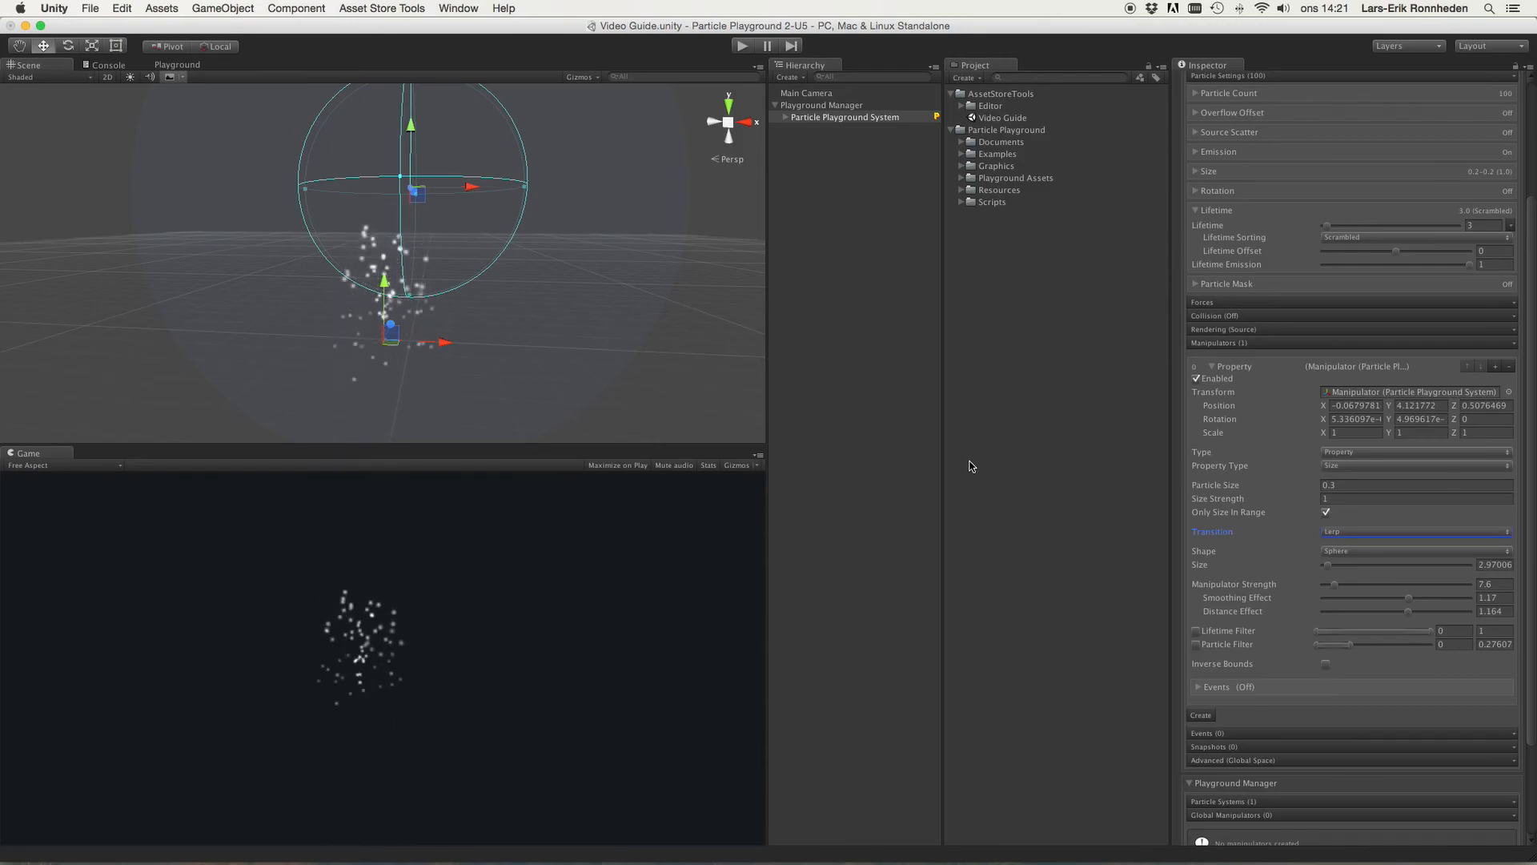
Step: Raise the manipulator's Particle Size to about 0.86 and edit its Size Strength value
left_click_drag(1211, 486, 1241, 502)
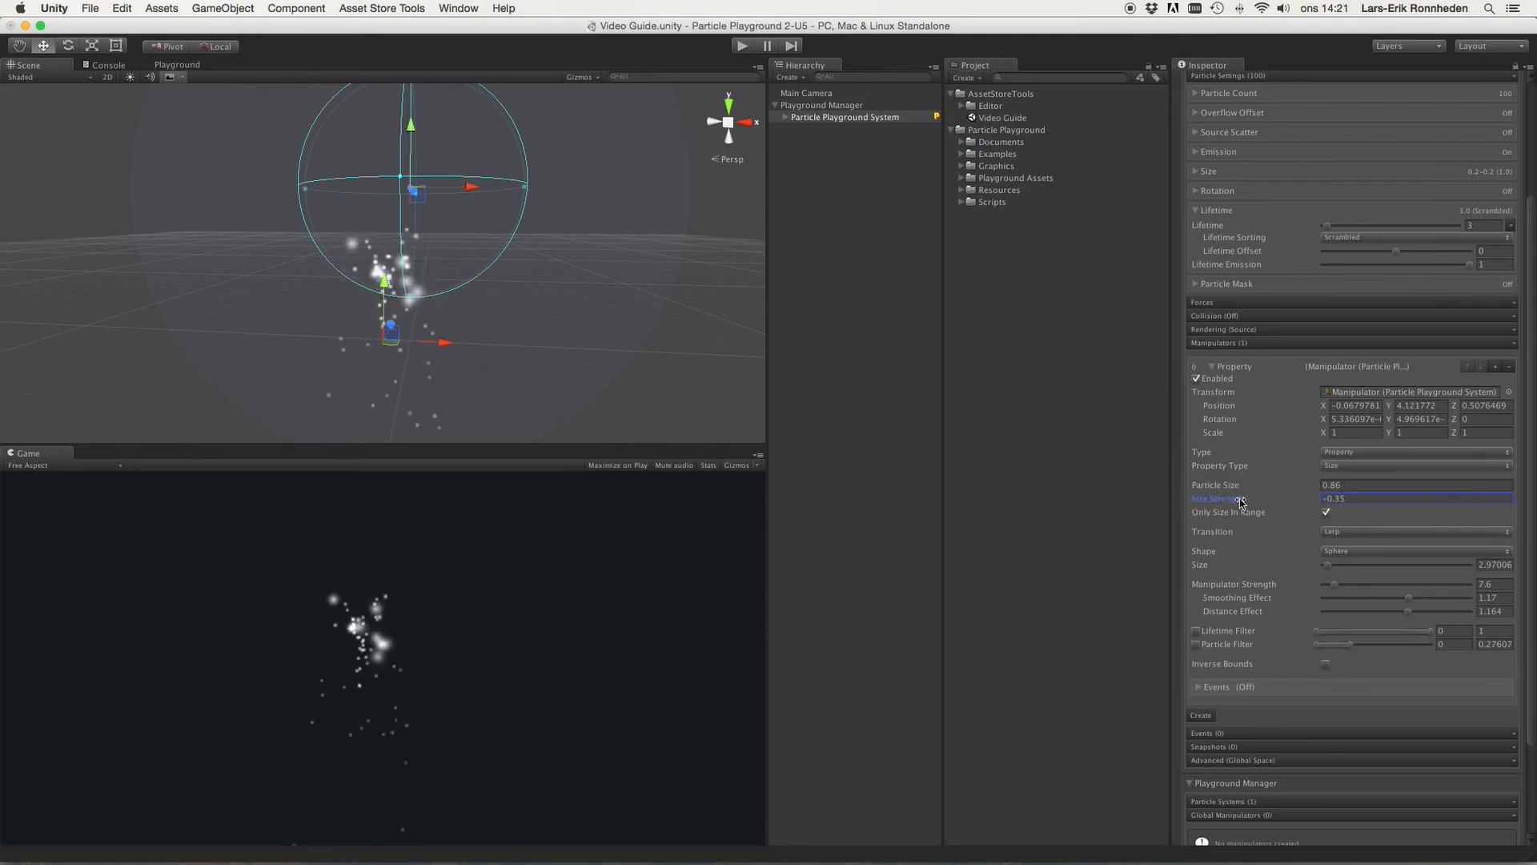
left_click(1352, 499)
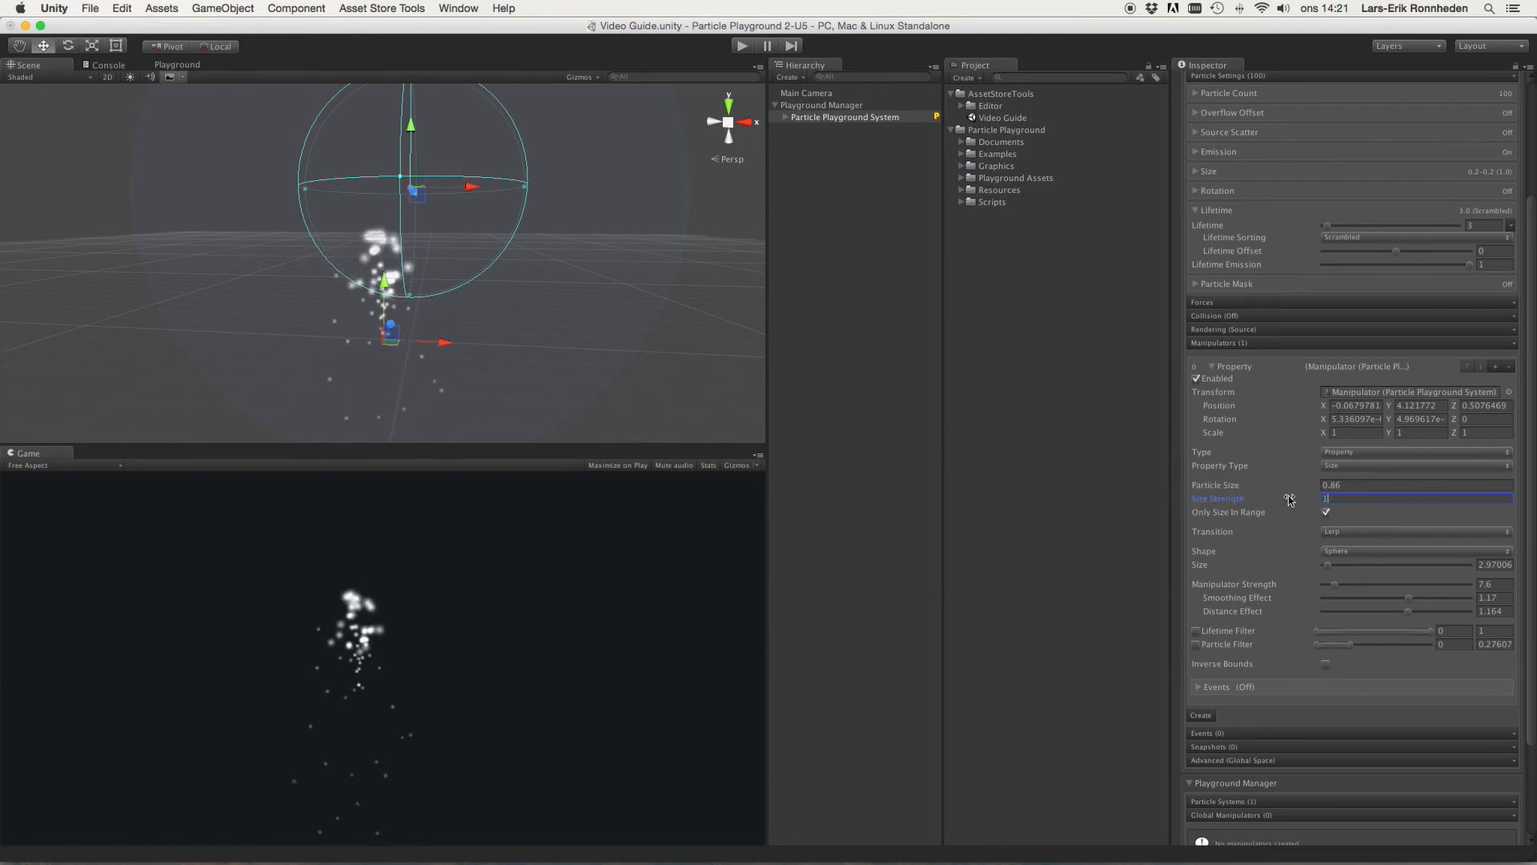
Step: Switch Property Type to Target and create a first target entry
left_click(1338, 465)
left_click(1351, 478)
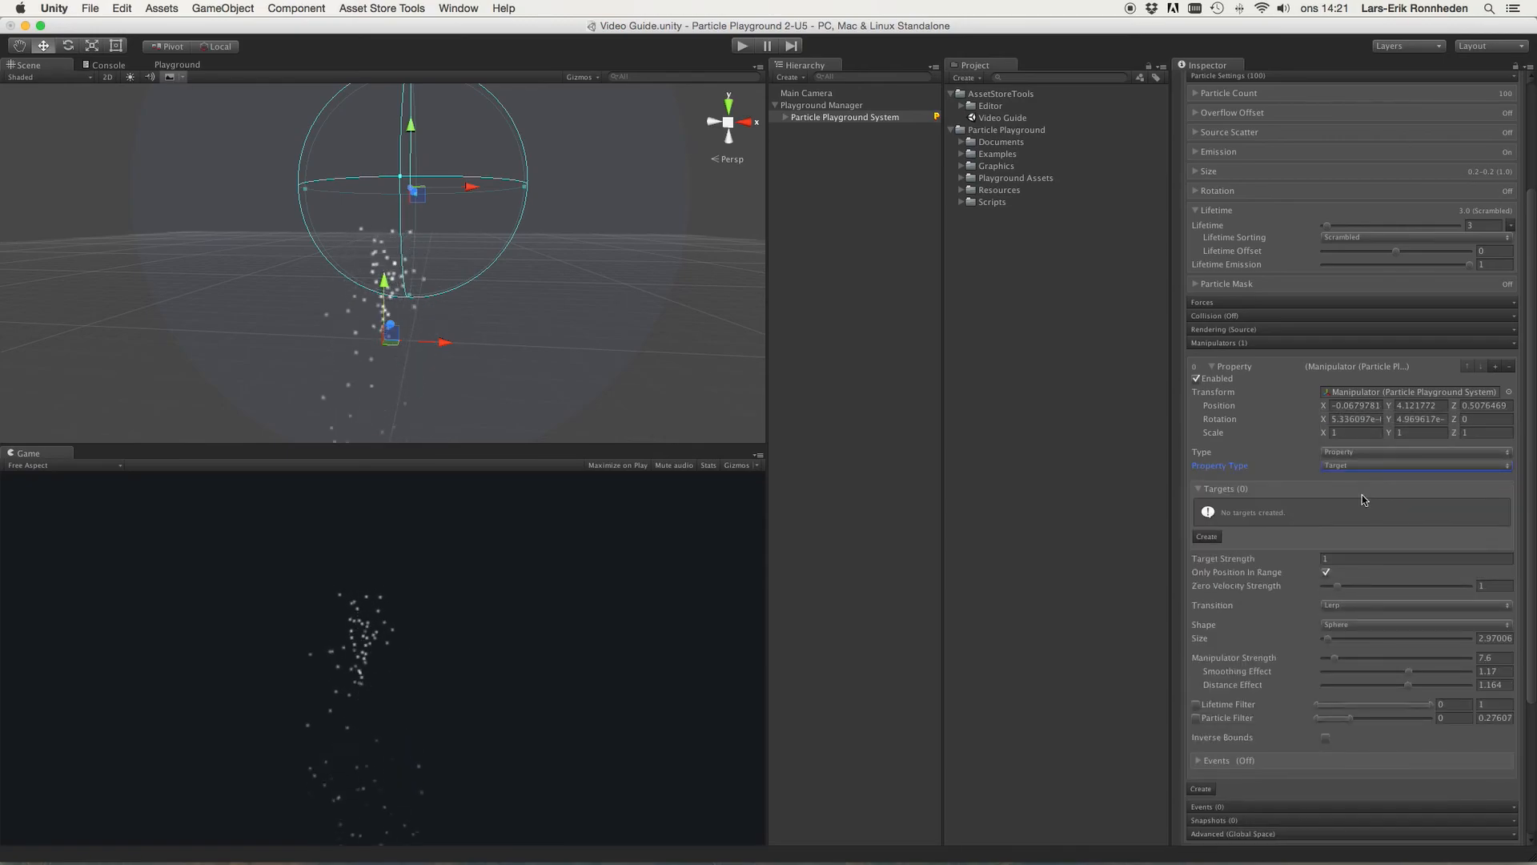
left_click(1202, 538)
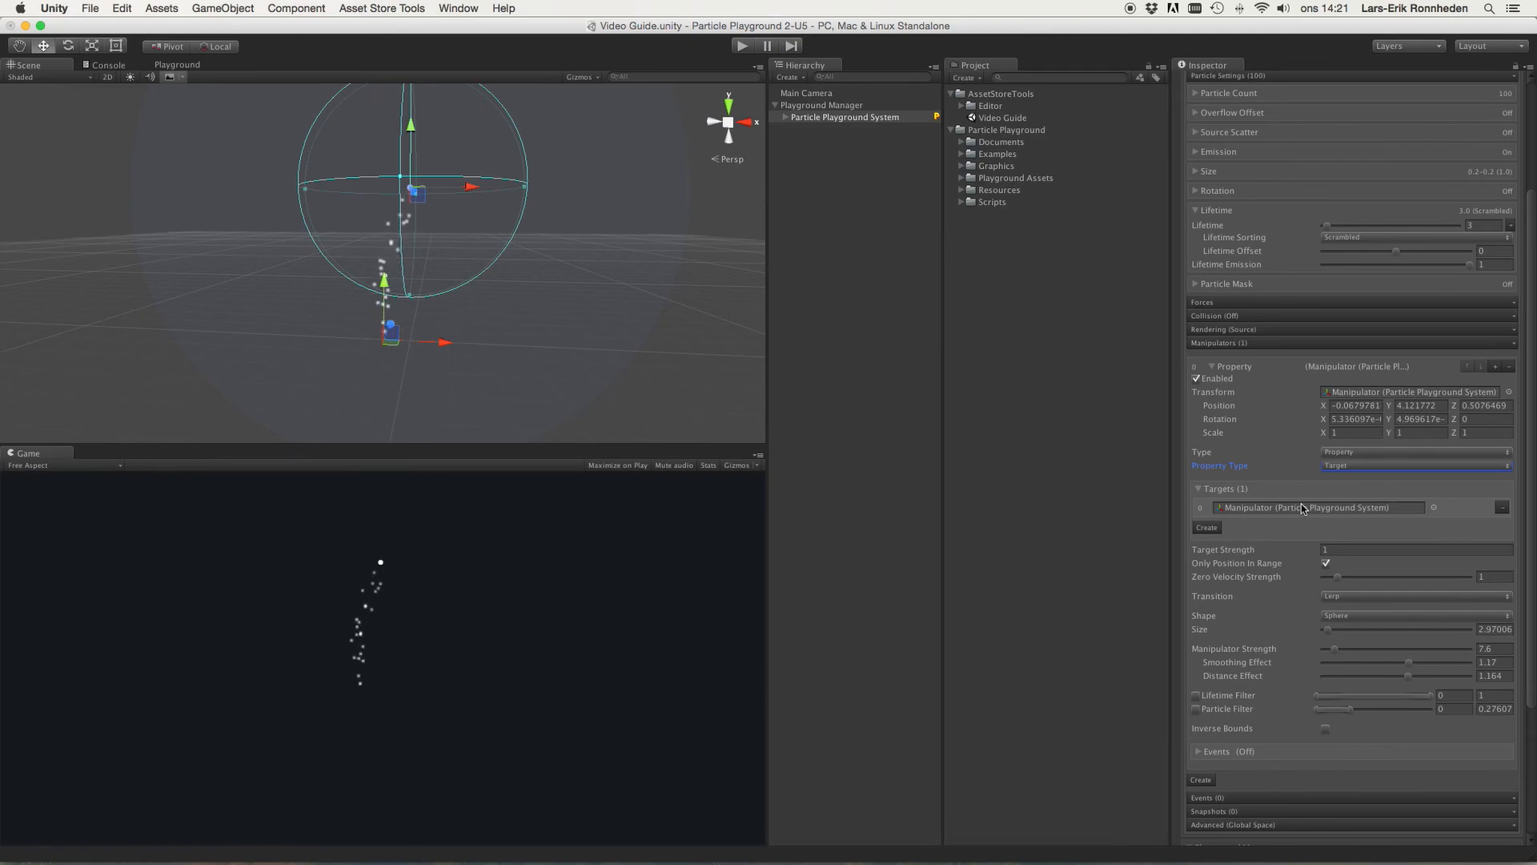
Step: Locate the target's transform and move the manipulator to about X 0.17, Y 4.11
left_click(1325, 506)
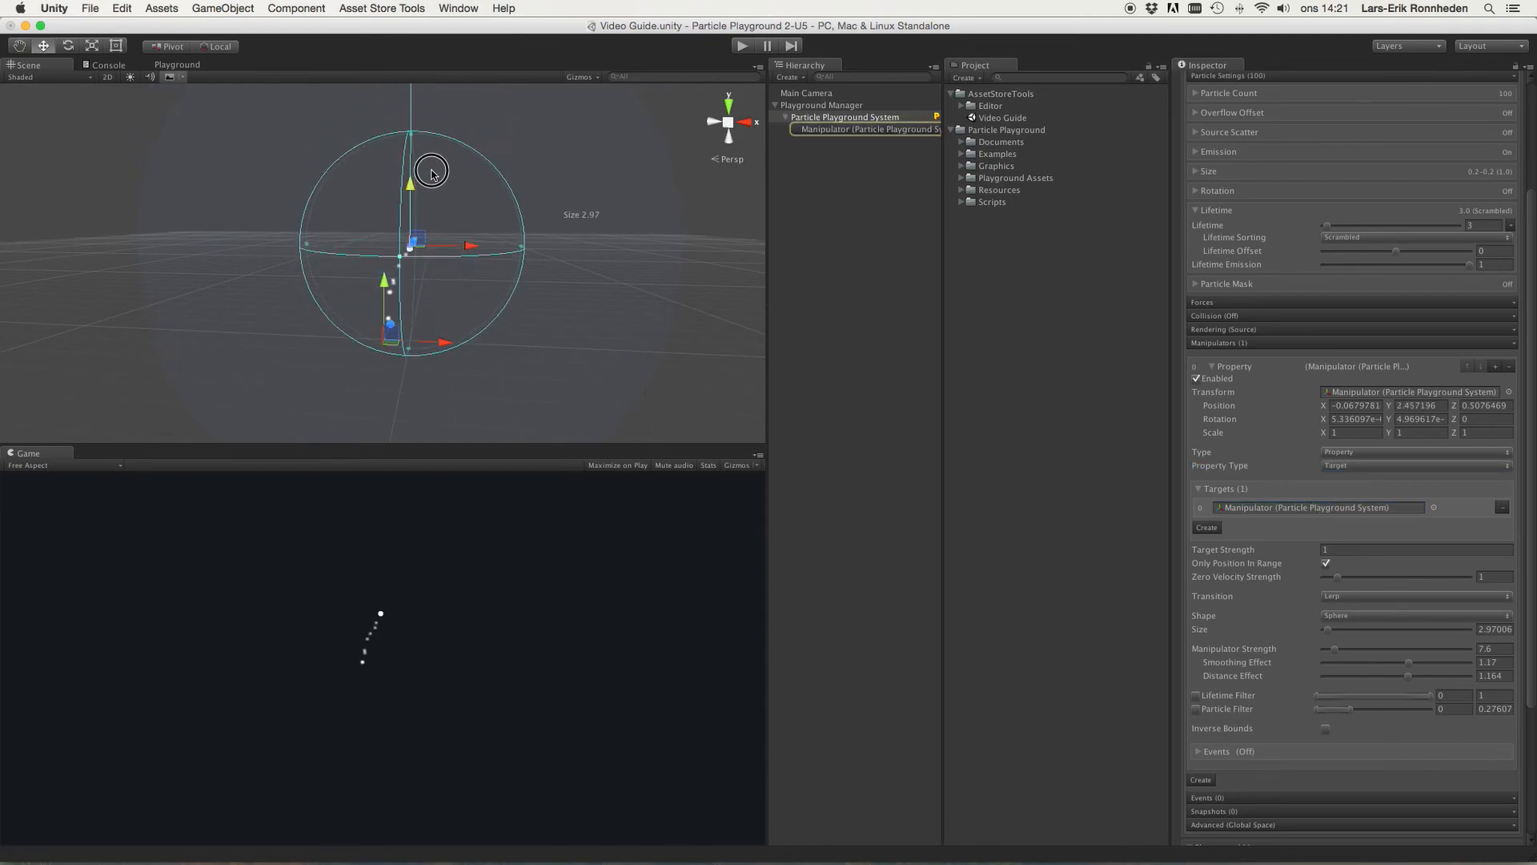
mouse_move(448, 172)
left_mouse_down()
mouse_move(624, 173)
mouse_move(368, 177)
mouse_move(463, 189)
left_mouse_up()
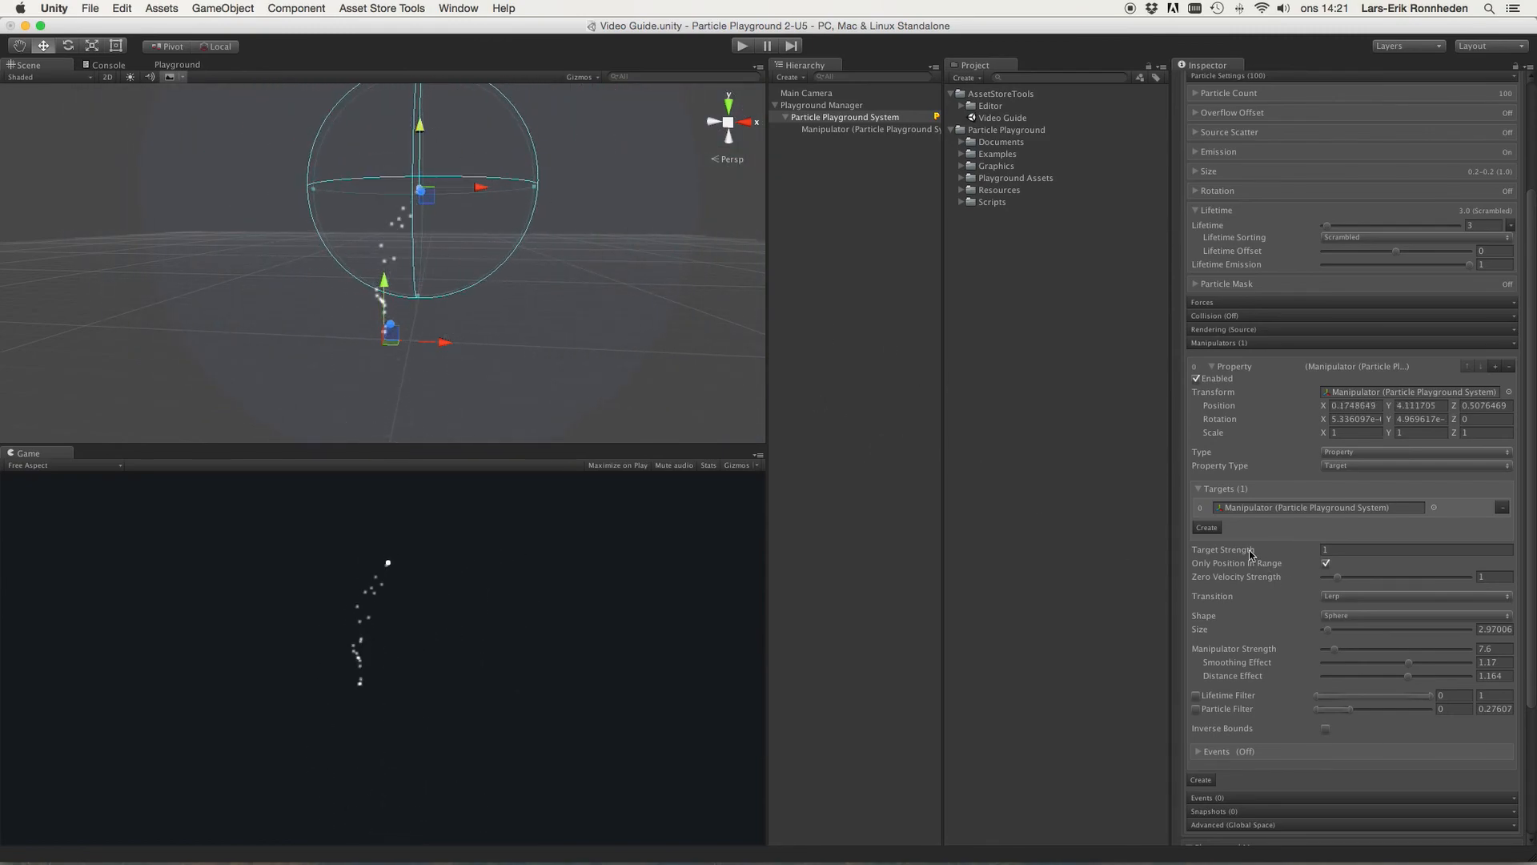
Step: Add a second target slot and create an empty GameObject, then reselect the Particle Playground System
left_click(1207, 528)
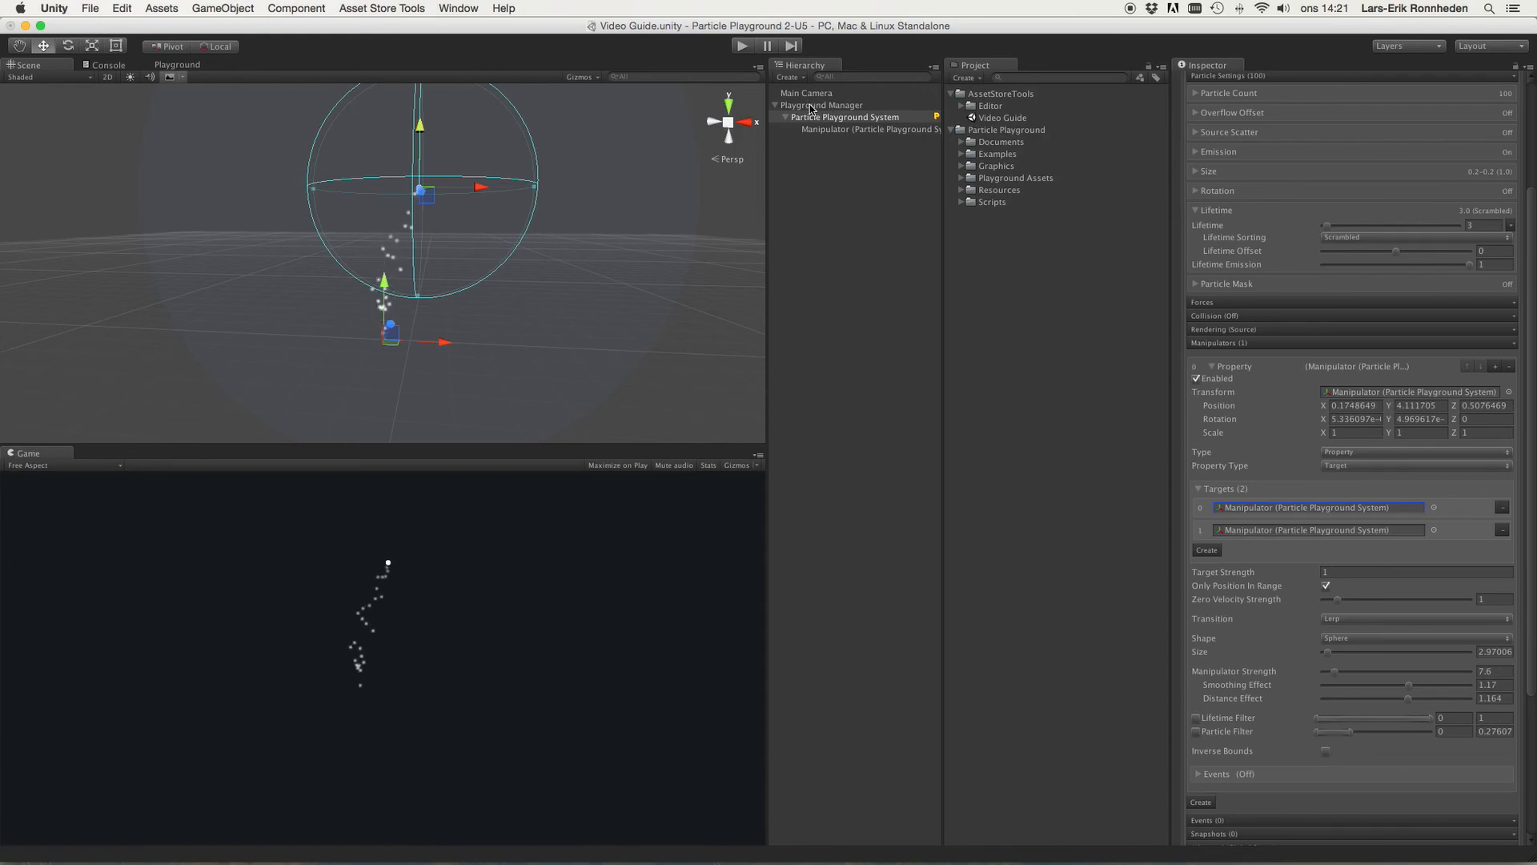
left_click(232, 6)
left_click(240, 27)
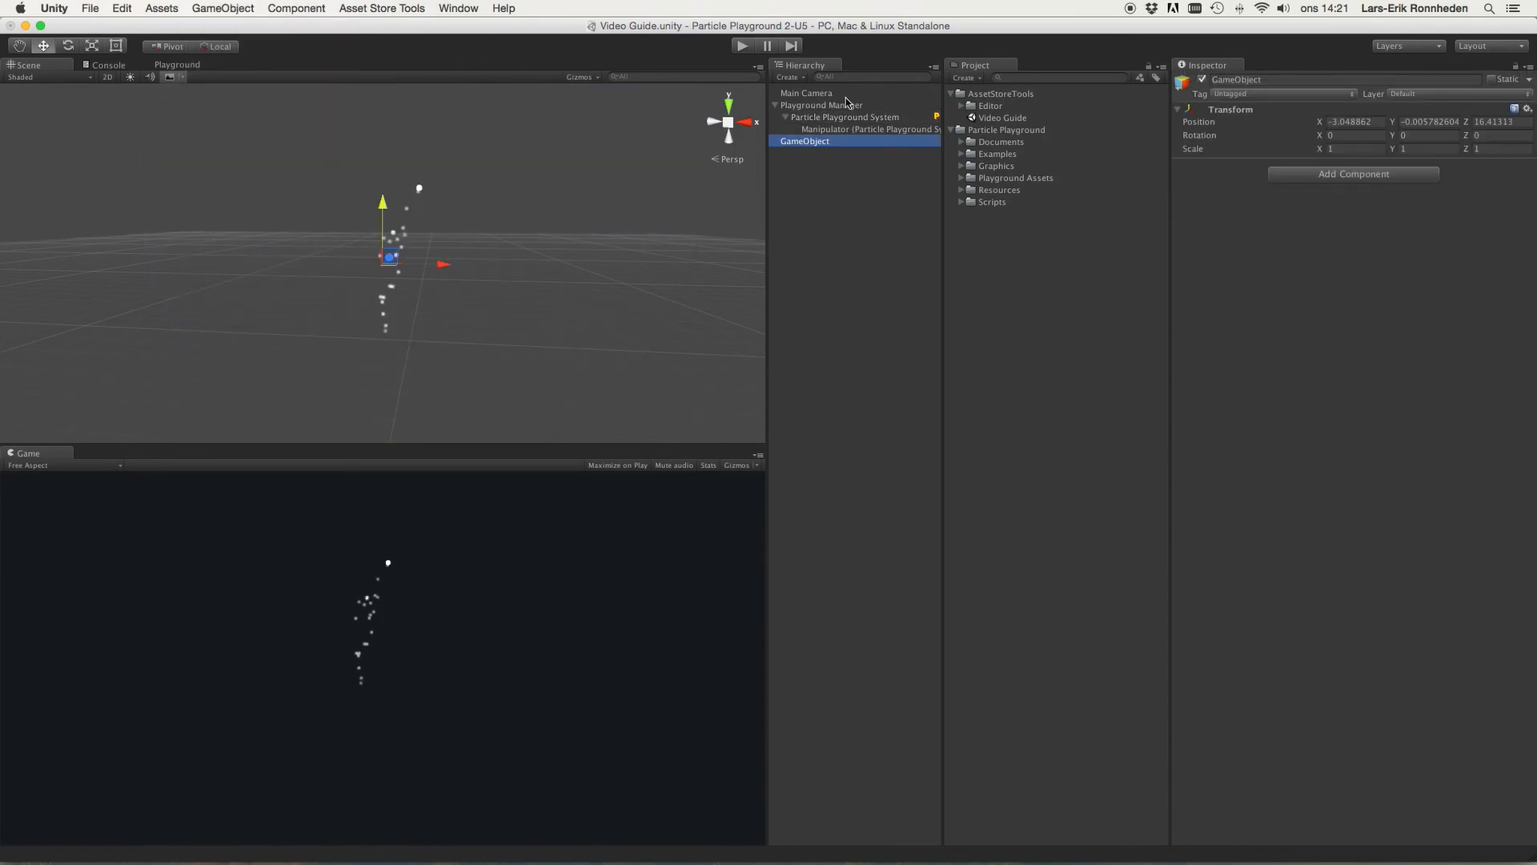
left_click(861, 131)
left_click(840, 117)
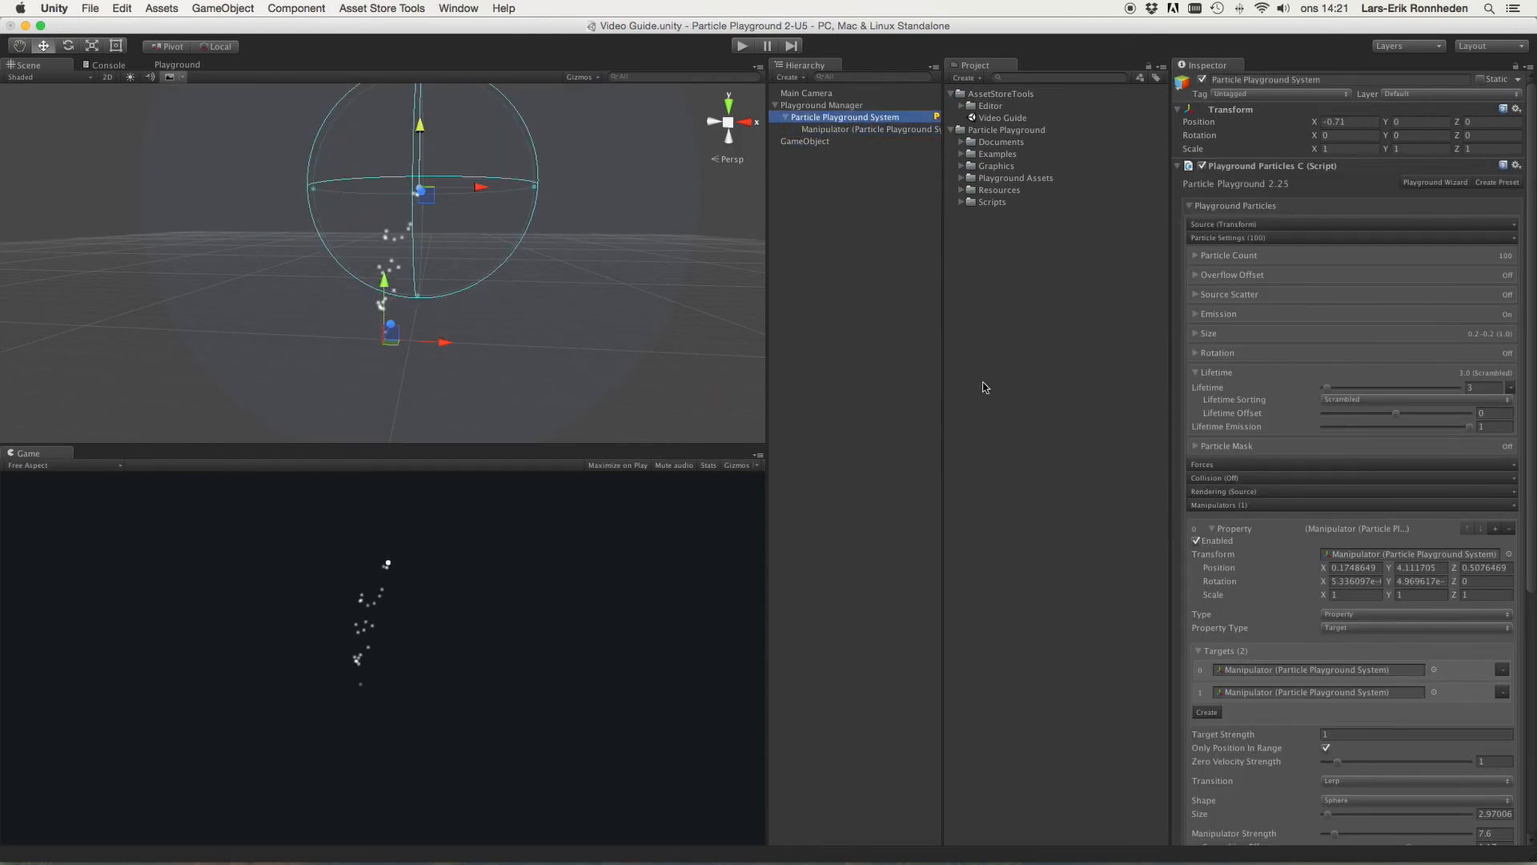
Step: Assign the new GameObject to the second target slot and move that GameObject to the left in the scene
left_click_drag(797, 142, 1273, 694)
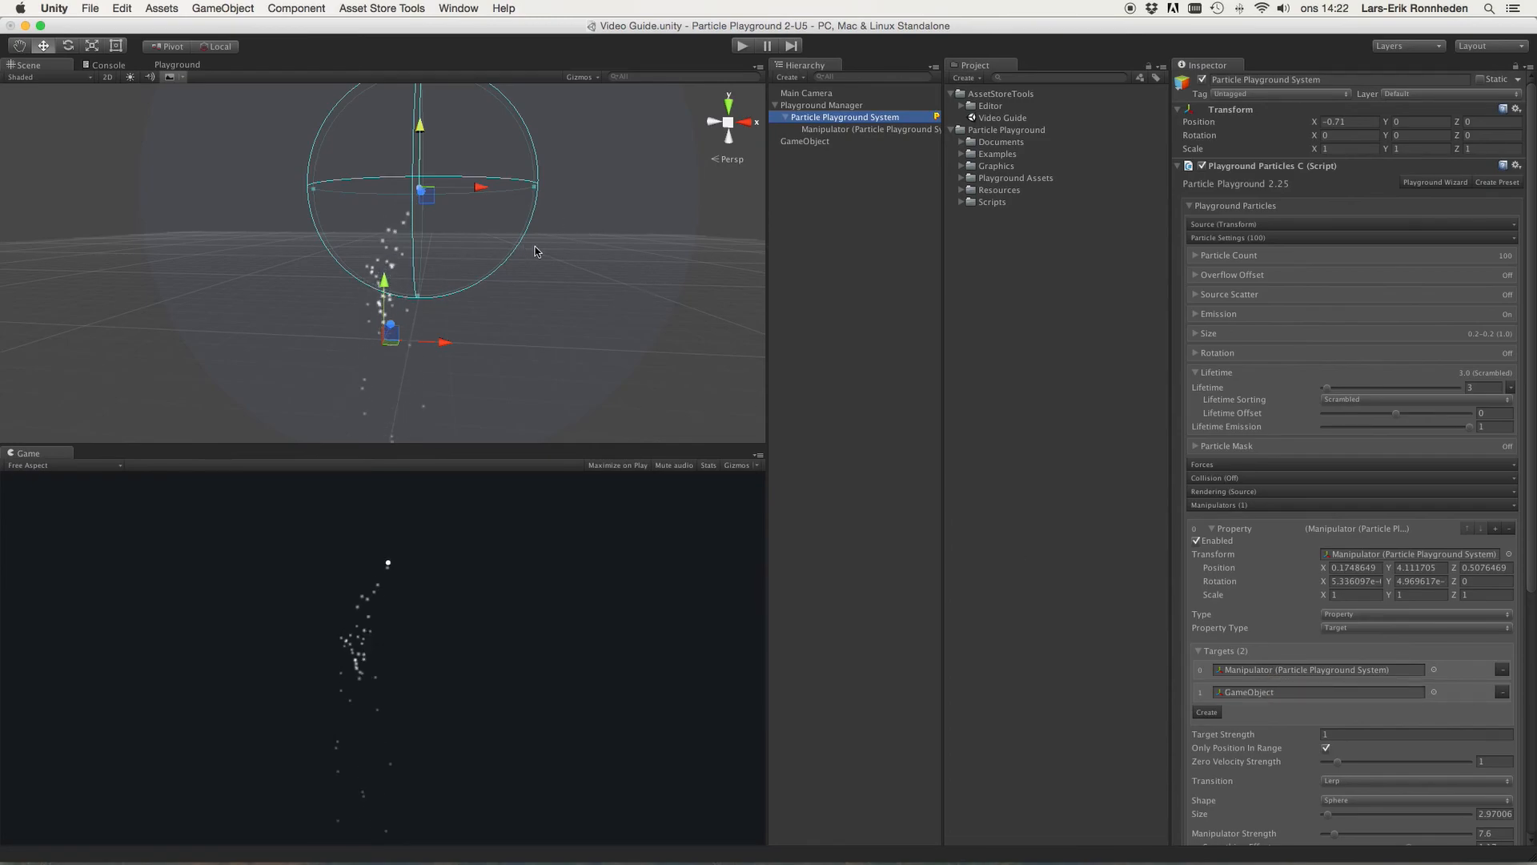
left_click_drag(600, 247, 551, 257, "alt")
left_click(815, 139)
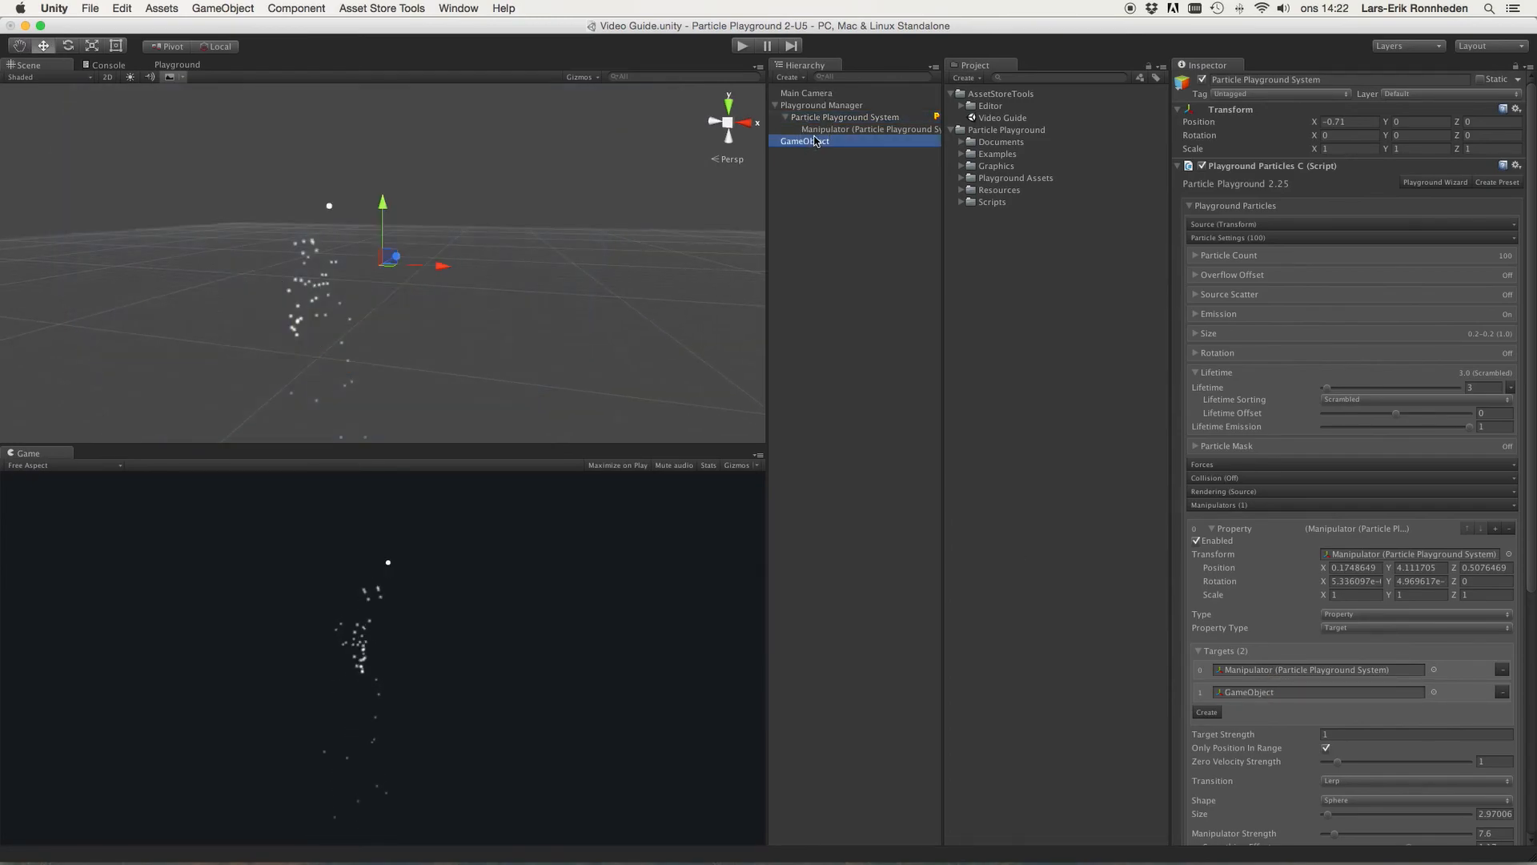
left_click_drag(442, 273, 194, 260)
Step: Move the manipulator to about X 1.06 and enlarge its sphere size to about 8.43
left_click(802, 117)
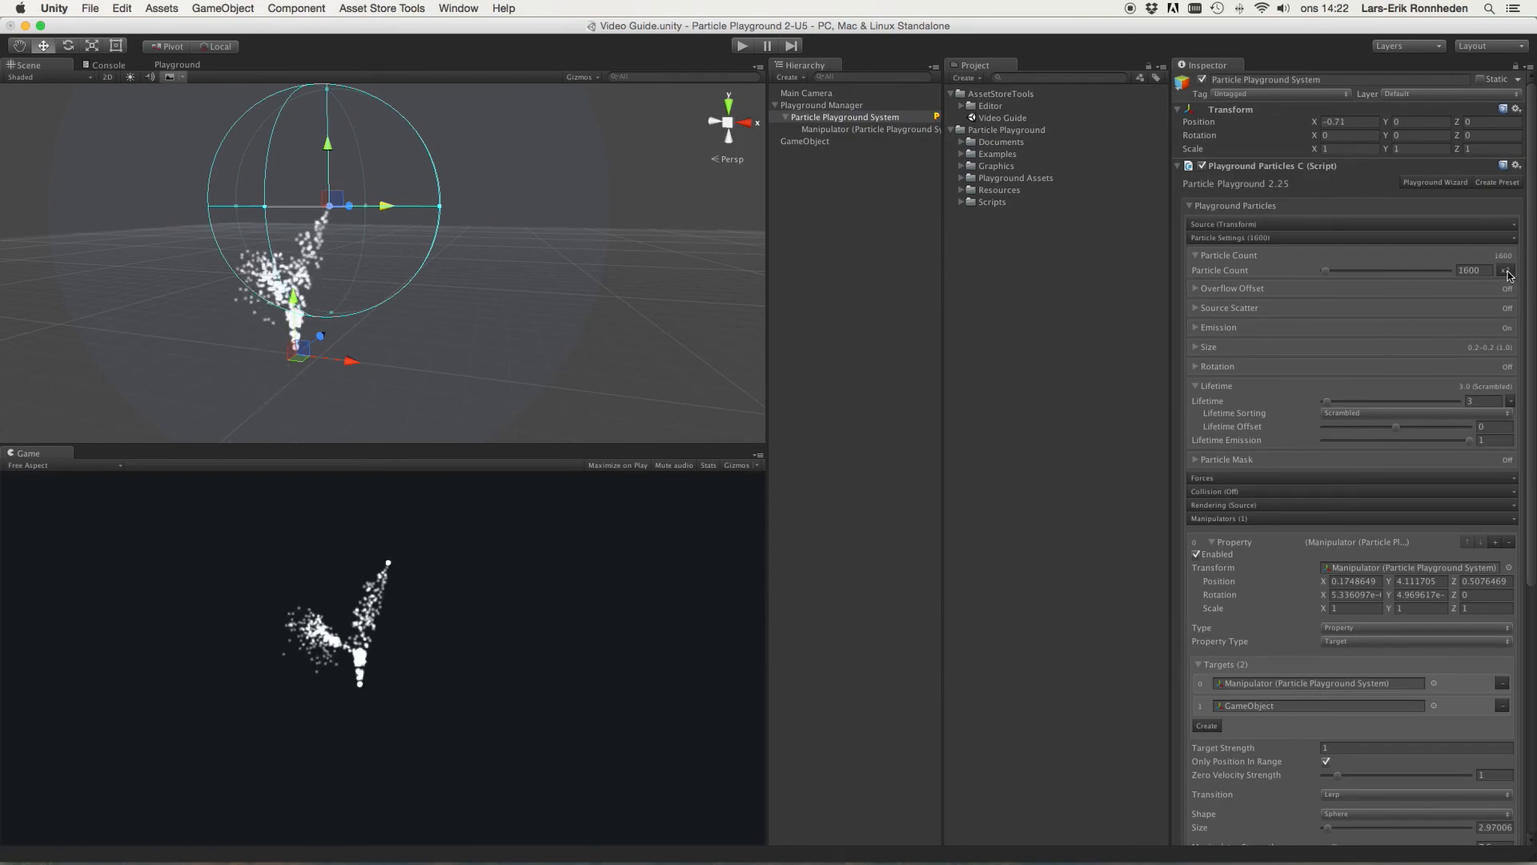
left_click_drag(391, 207, 423, 208)
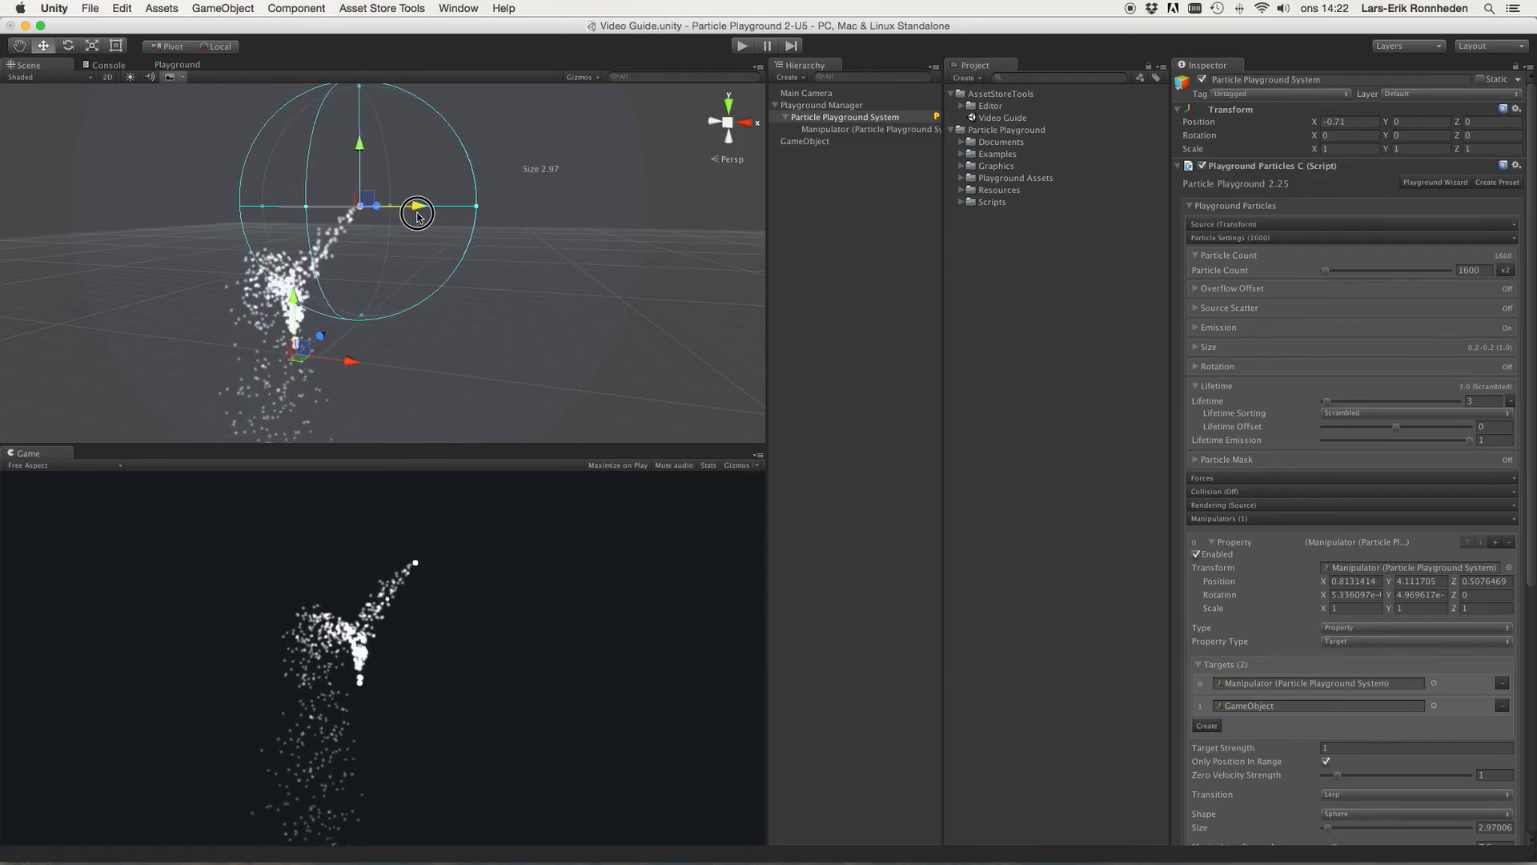
left_click(831, 142)
left_click(838, 130)
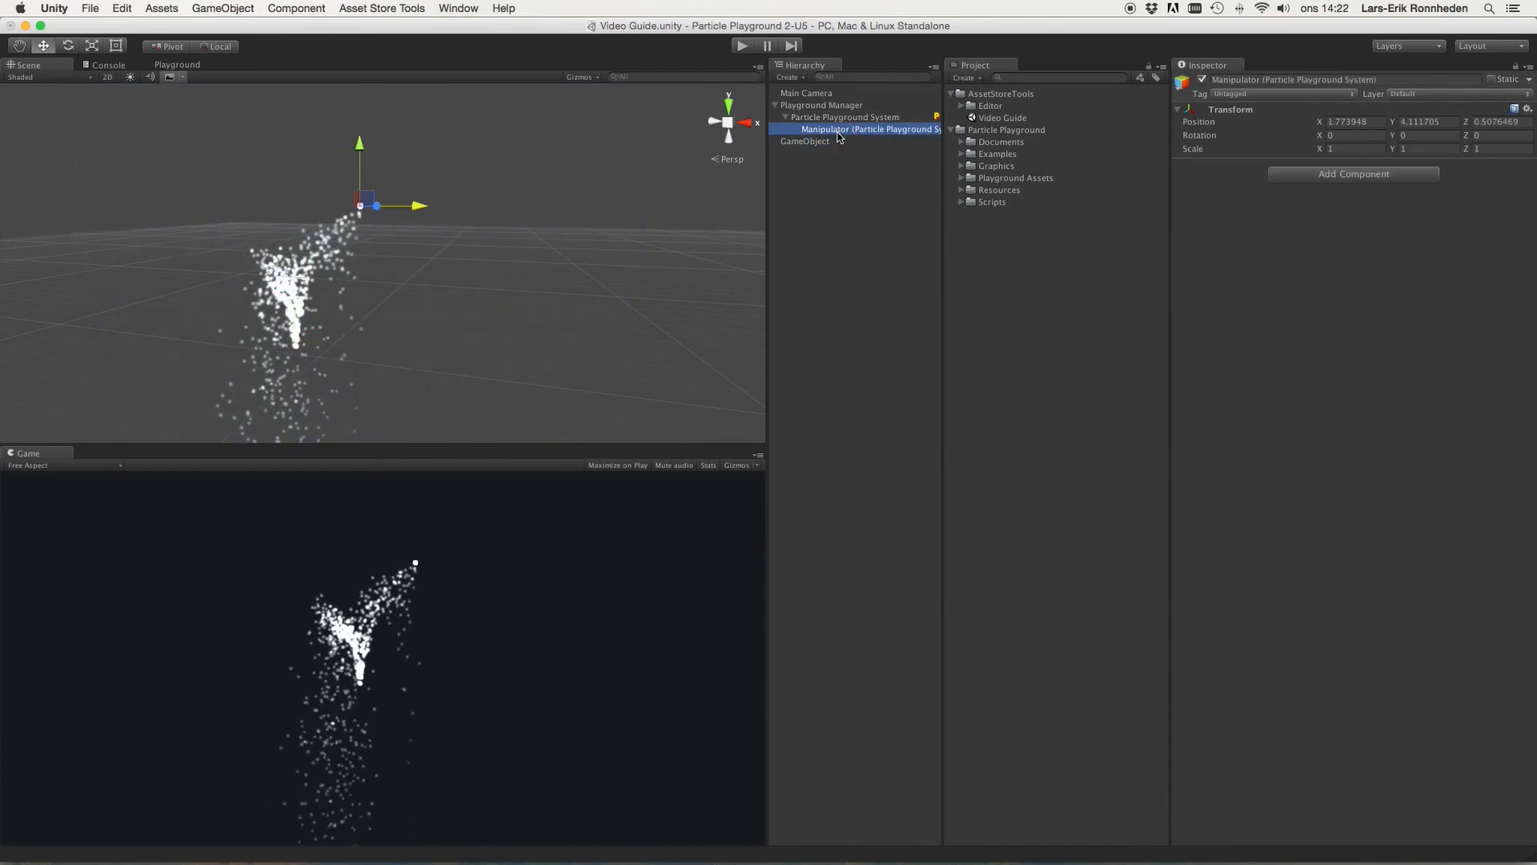
left_click(834, 118)
left_click_drag(476, 209, 717, 247)
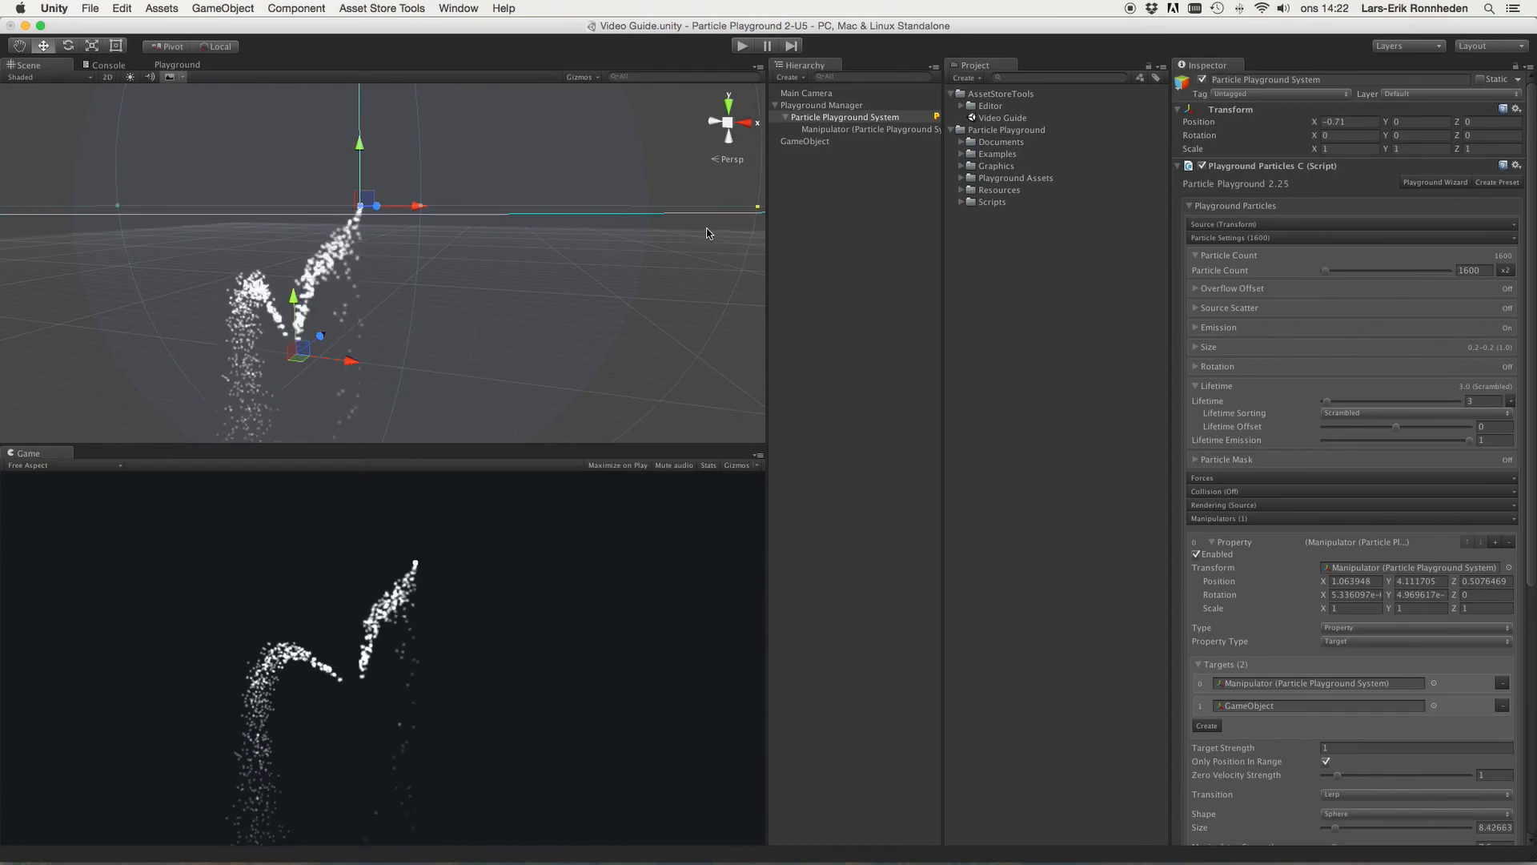
Step: Set the target manipulator's Zero Velocity Strength to about 8.31
left_click(840, 130)
left_click(835, 141)
left_click(833, 118)
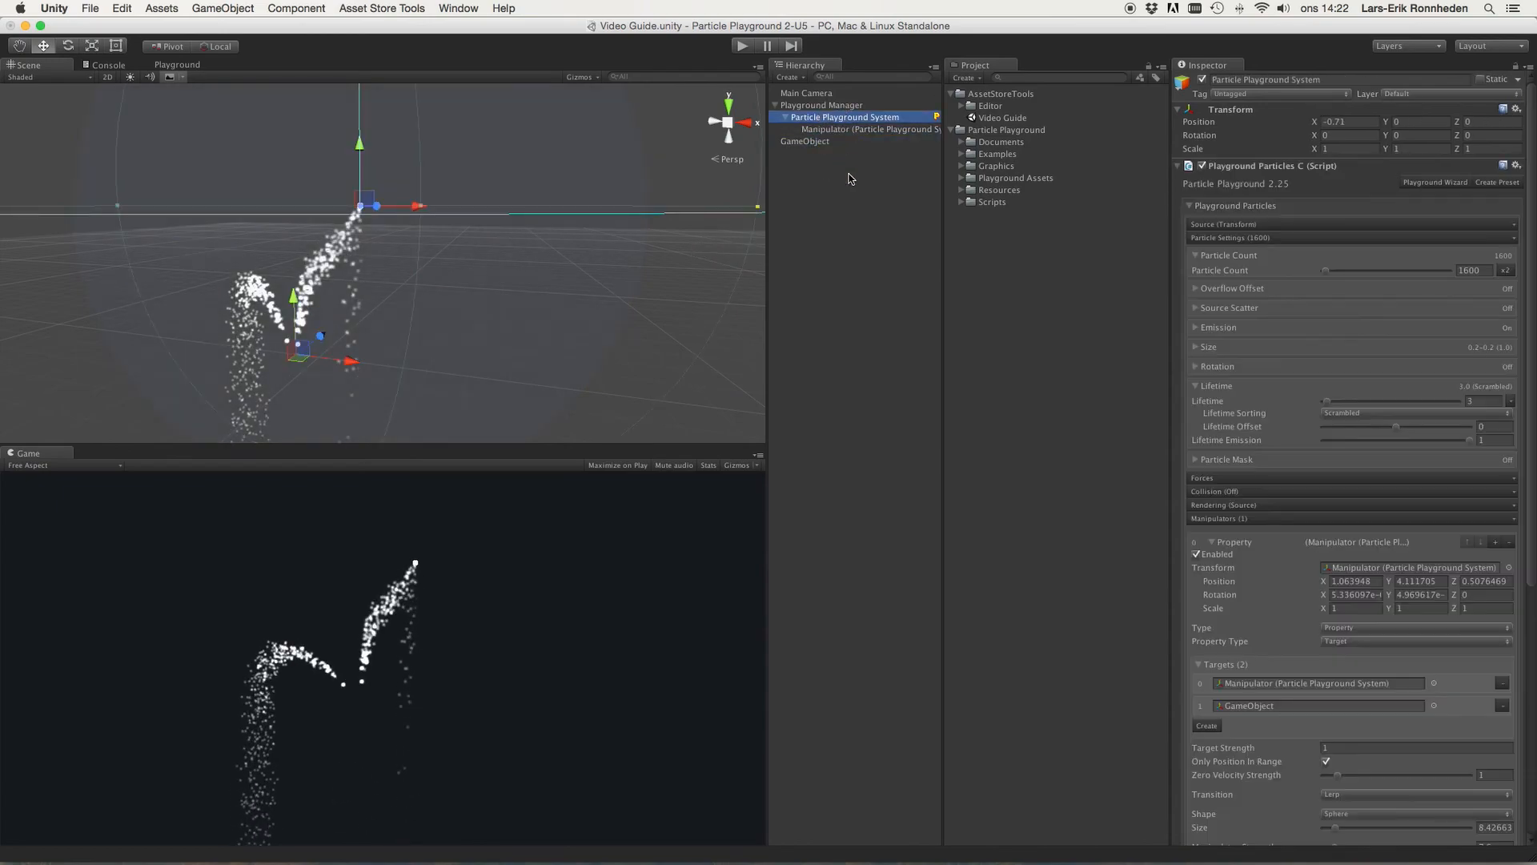
scroll(1457, 488, "down", 5)
left_click_drag(543, 229, 568, 230, "alt")
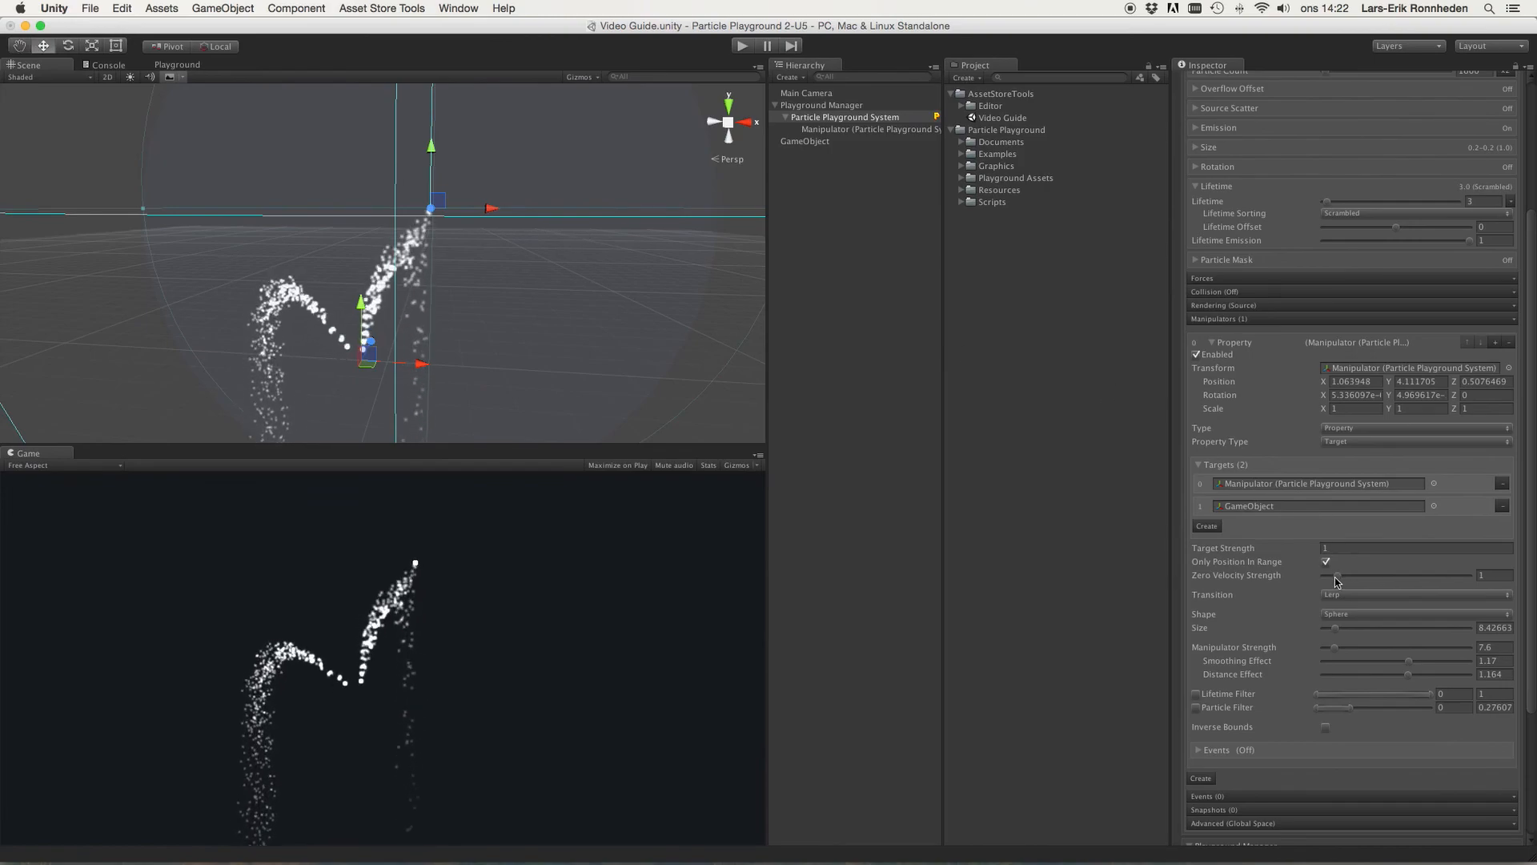
left_click_drag(1335, 575, 1493, 593)
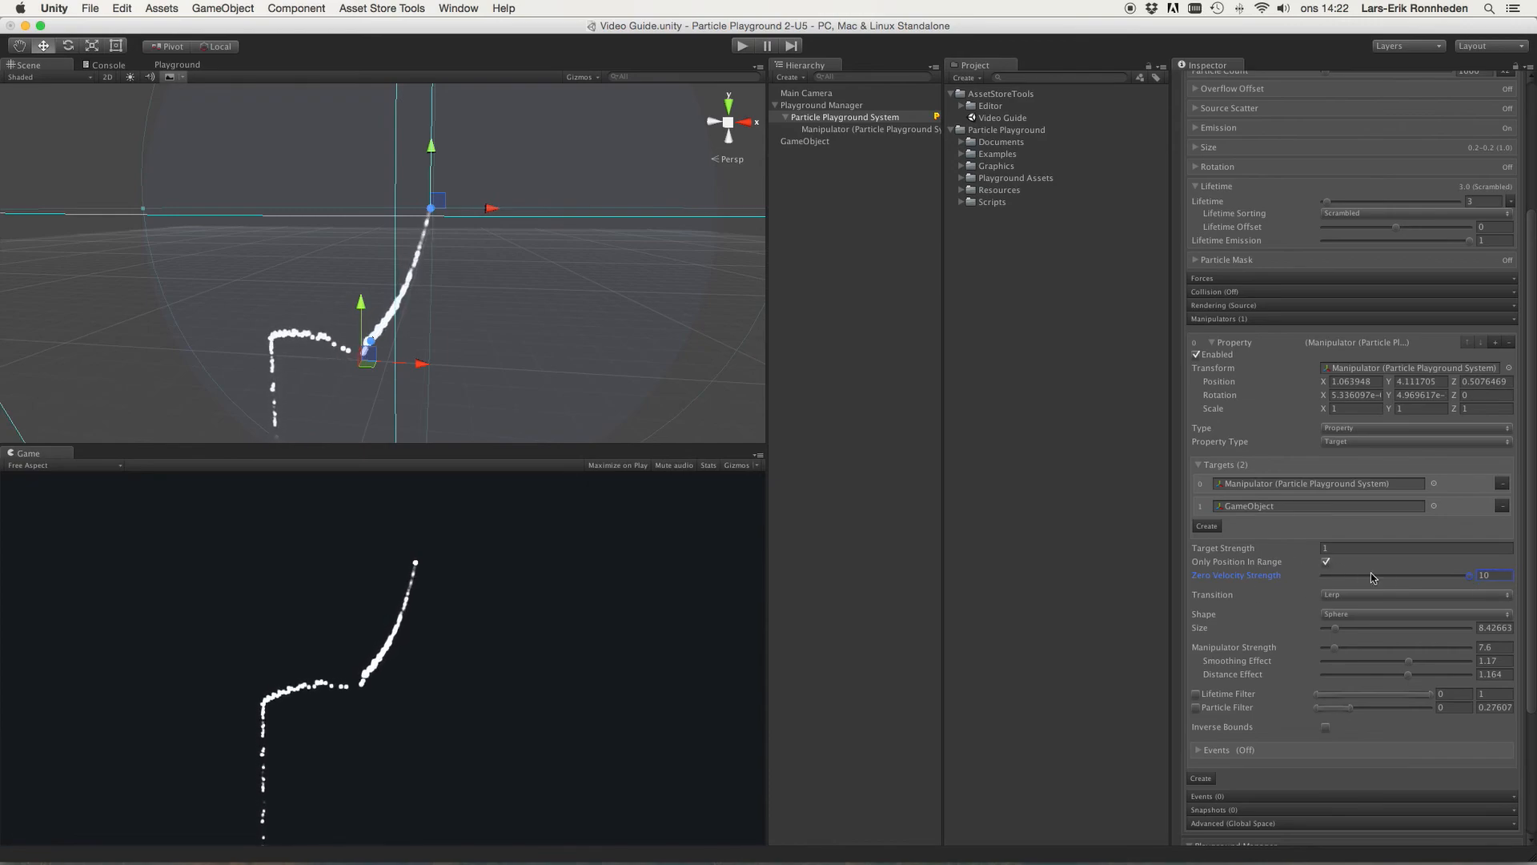
left_click_drag(1388, 579, 1370, 582)
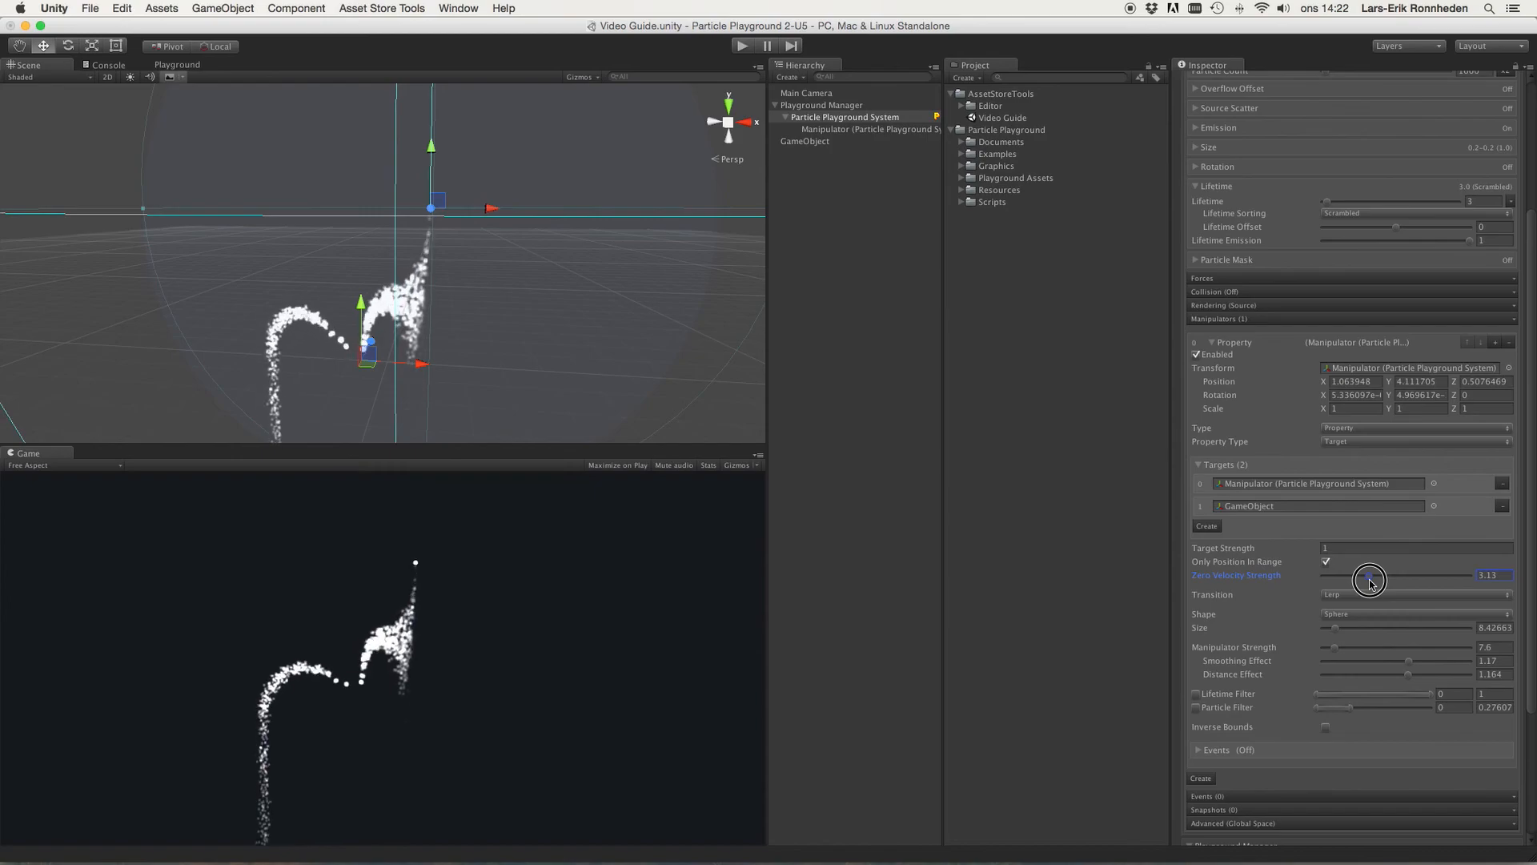
left_click_drag(1370, 582, 1440, 583)
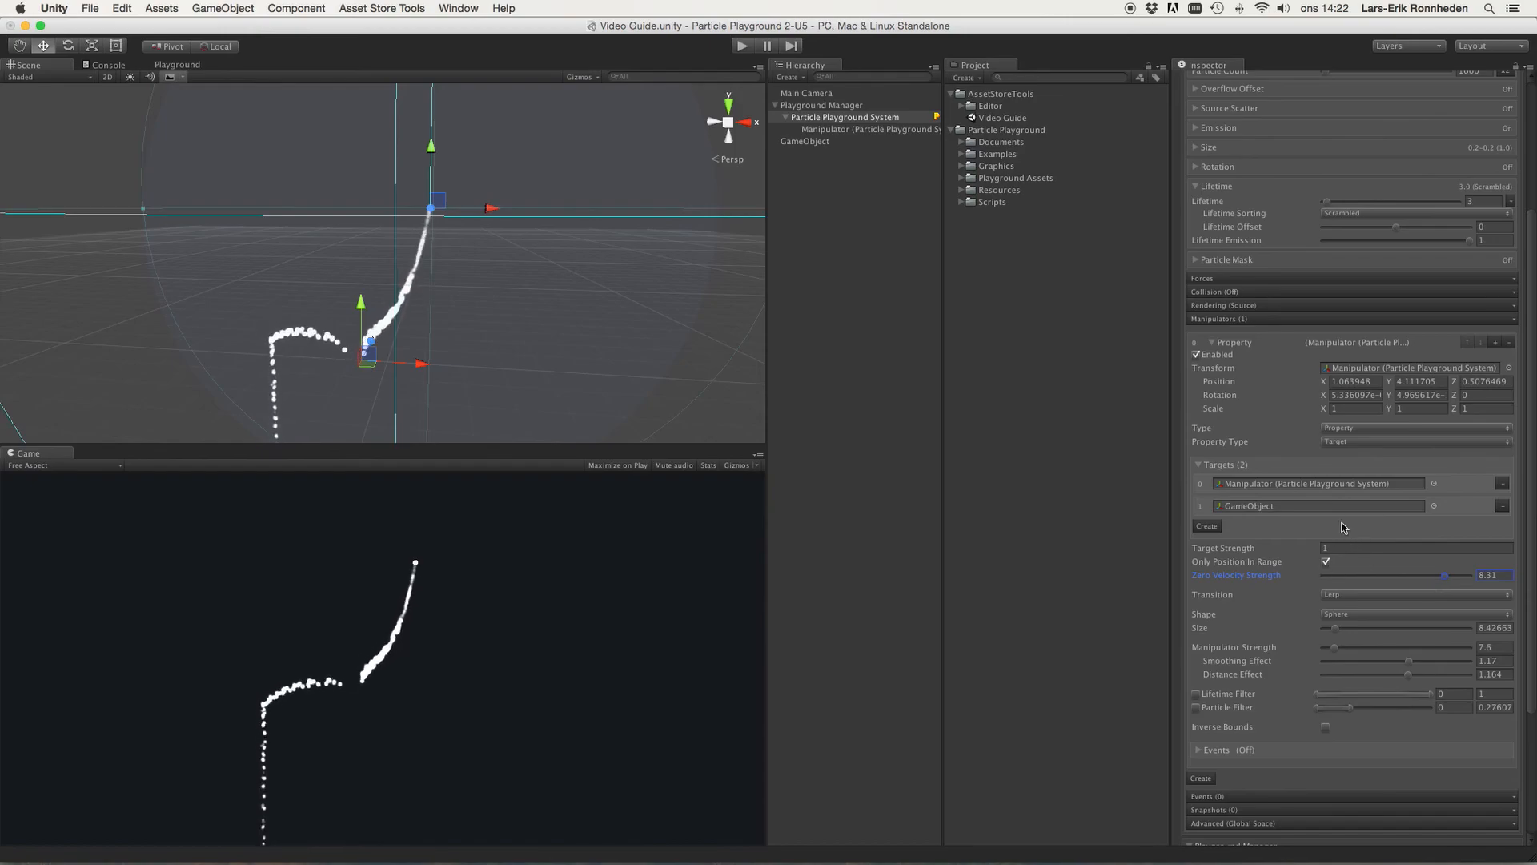
Step: Switch Property Type to Death and set Transition to None
left_click(1361, 443)
left_click(1367, 451)
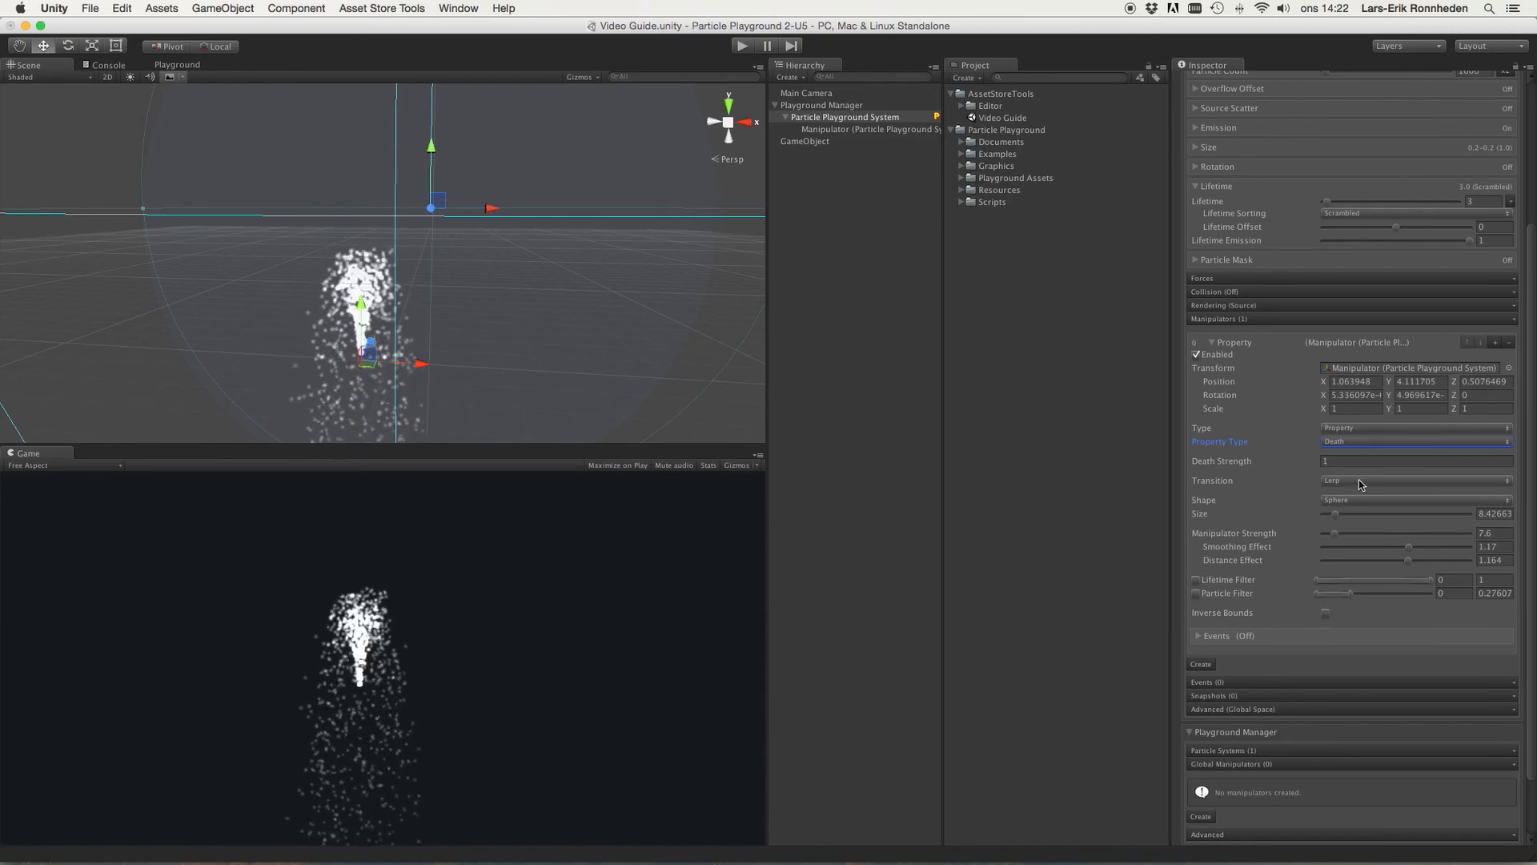
left_click(1363, 484)
left_click(1351, 474)
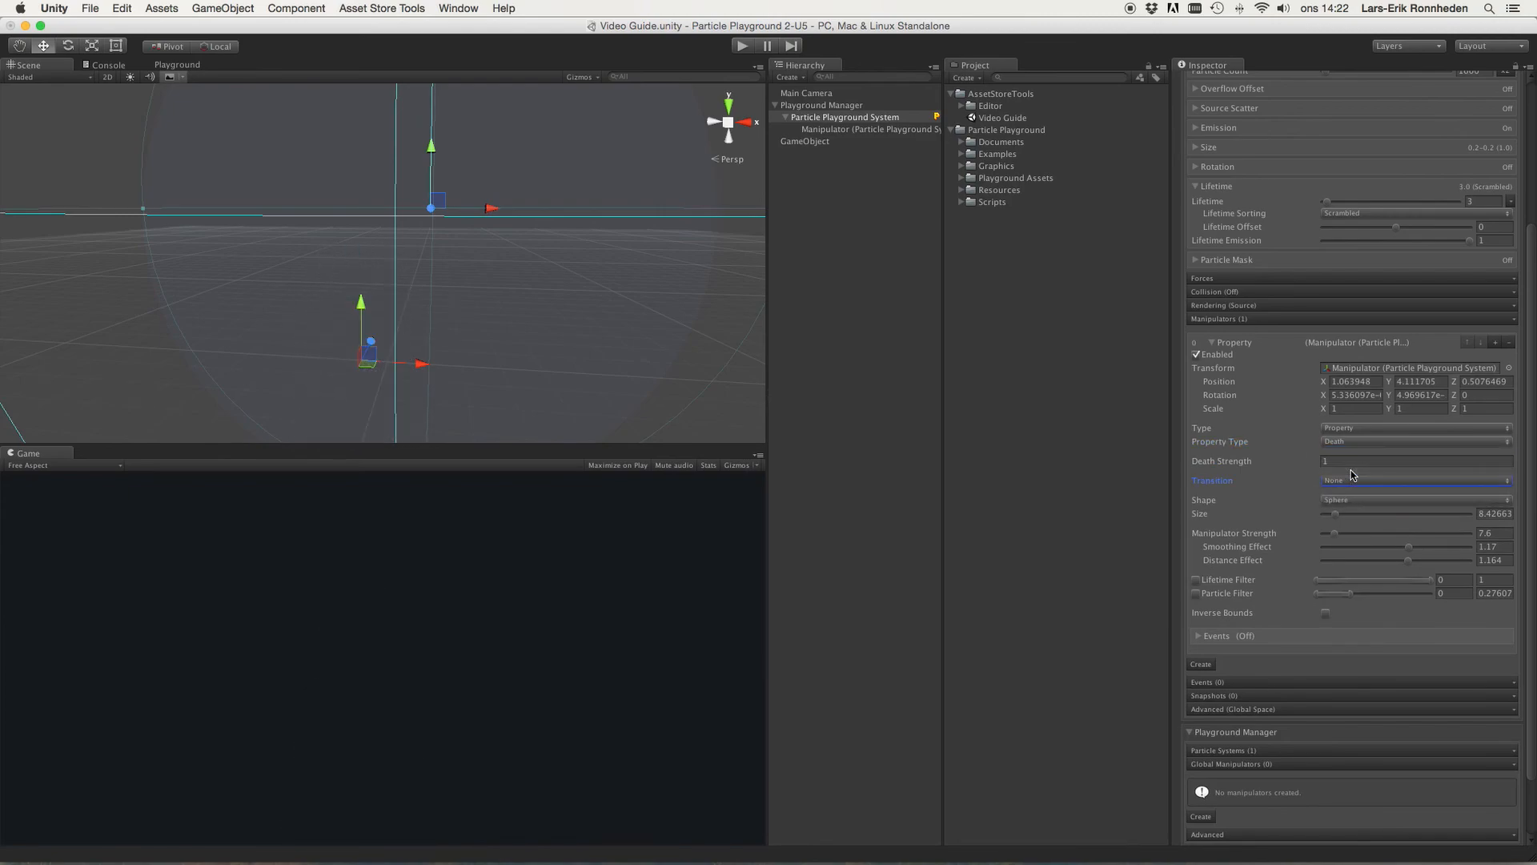
Step: Move the manipulator to about X 1.20, Y 6.16 and shrink its size to about 4.76
left_click_drag(430, 146, 467, 4)
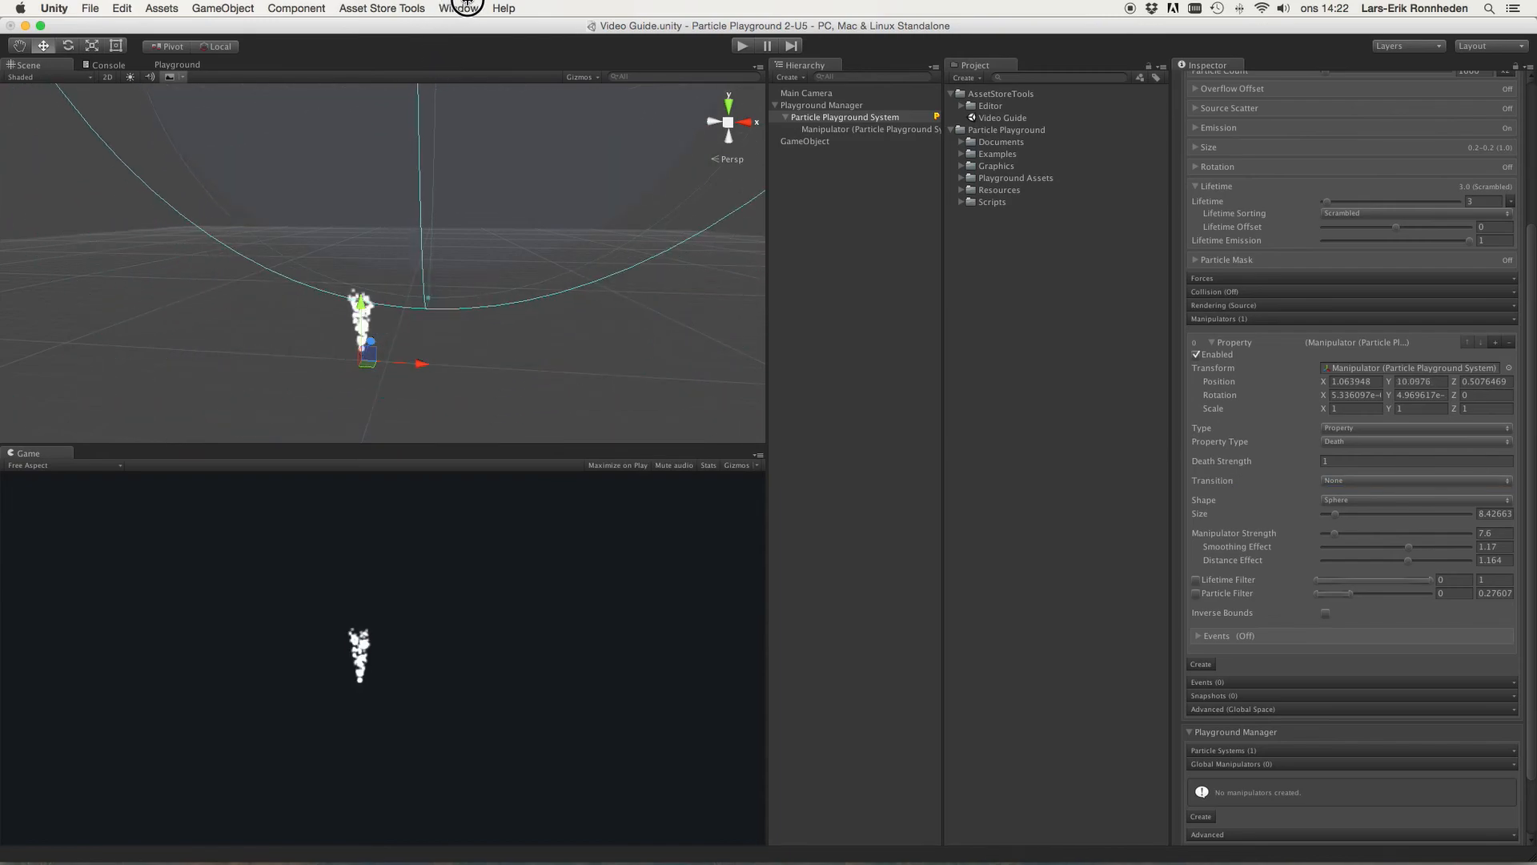
scroll(460, 201, "down", 5)
left_click_drag(463, 102, 491, 100)
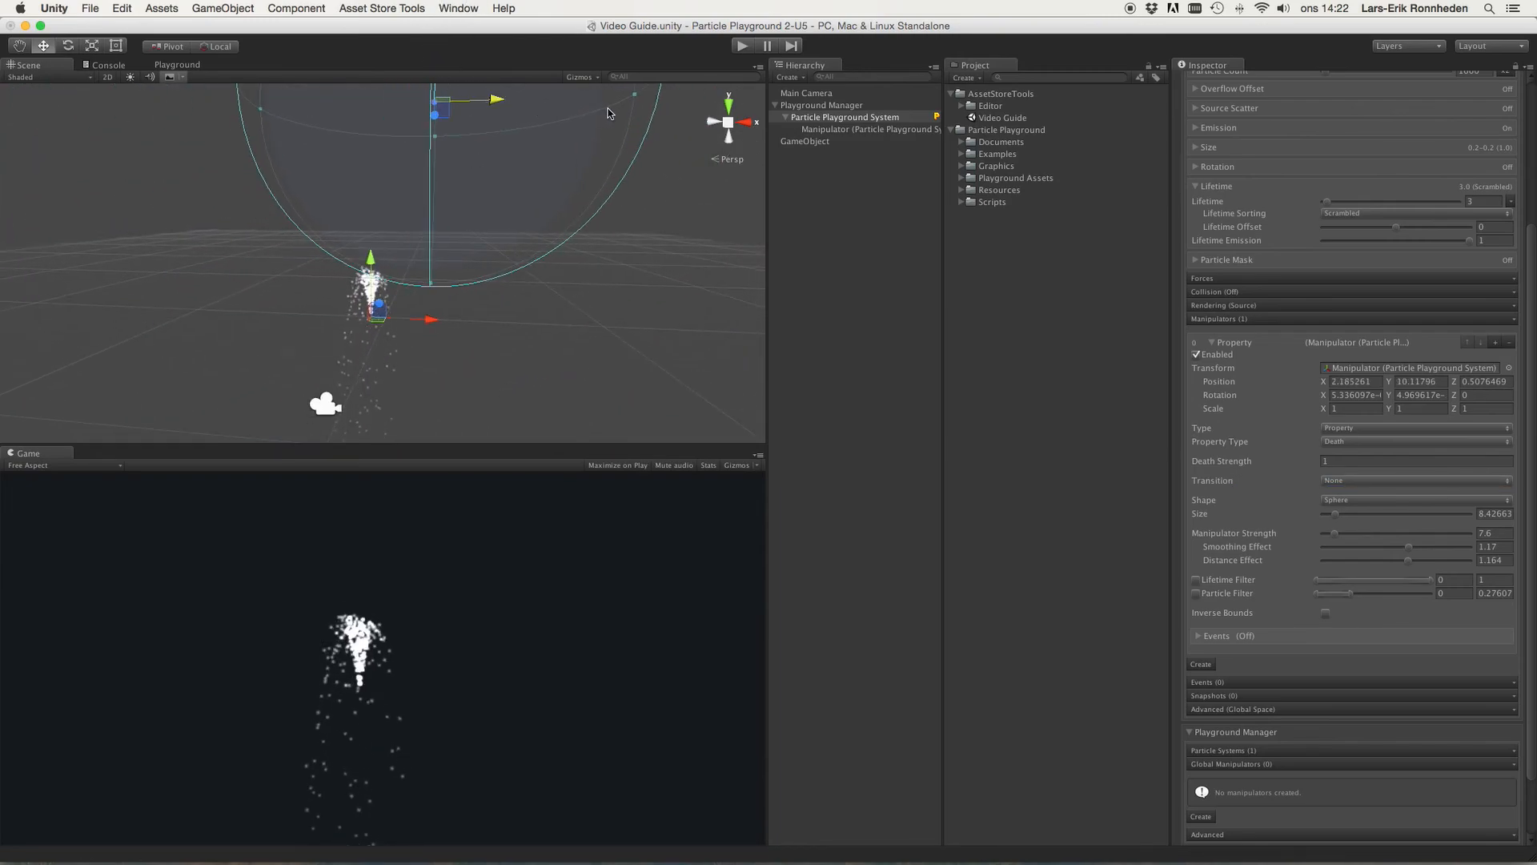
left_click_drag(632, 97, 431, 148)
mouse_move(488, 199)
left_mouse_down()
mouse_move(422, 203)
mouse_move(466, 204)
left_mouse_up()
mouse_move(417, 143)
left_mouse_down()
mouse_move(422, 72)
mouse_move(422, 133)
left_mouse_up()
left_click_drag(474, 195, 451, 195)
left_click_drag(393, 136, 414, 191)
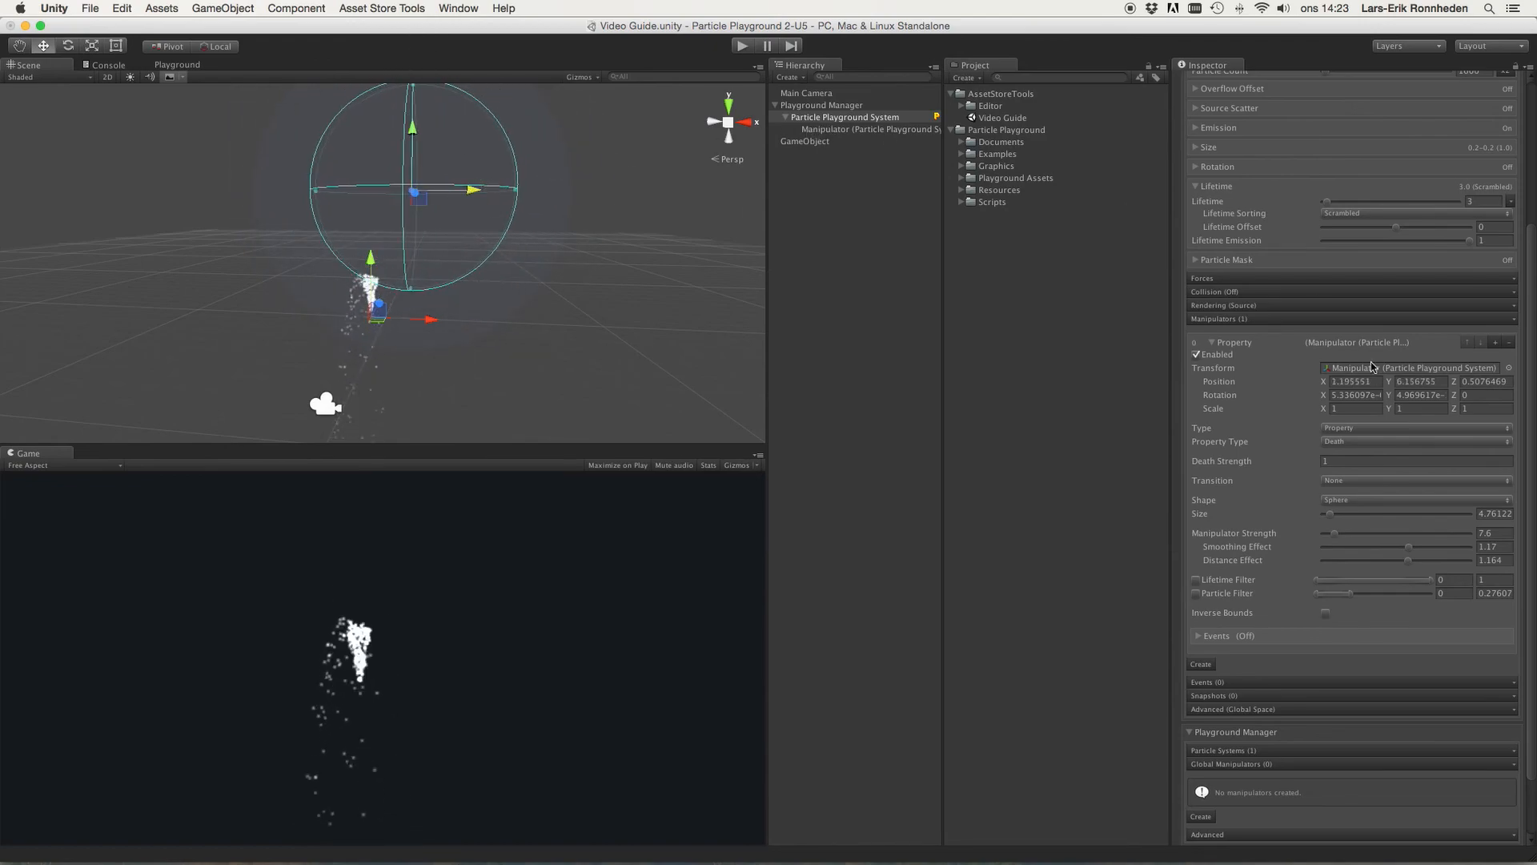
Step: Set the Death manipulator's Transition to Lerp
left_click(1363, 483)
left_click(1365, 502)
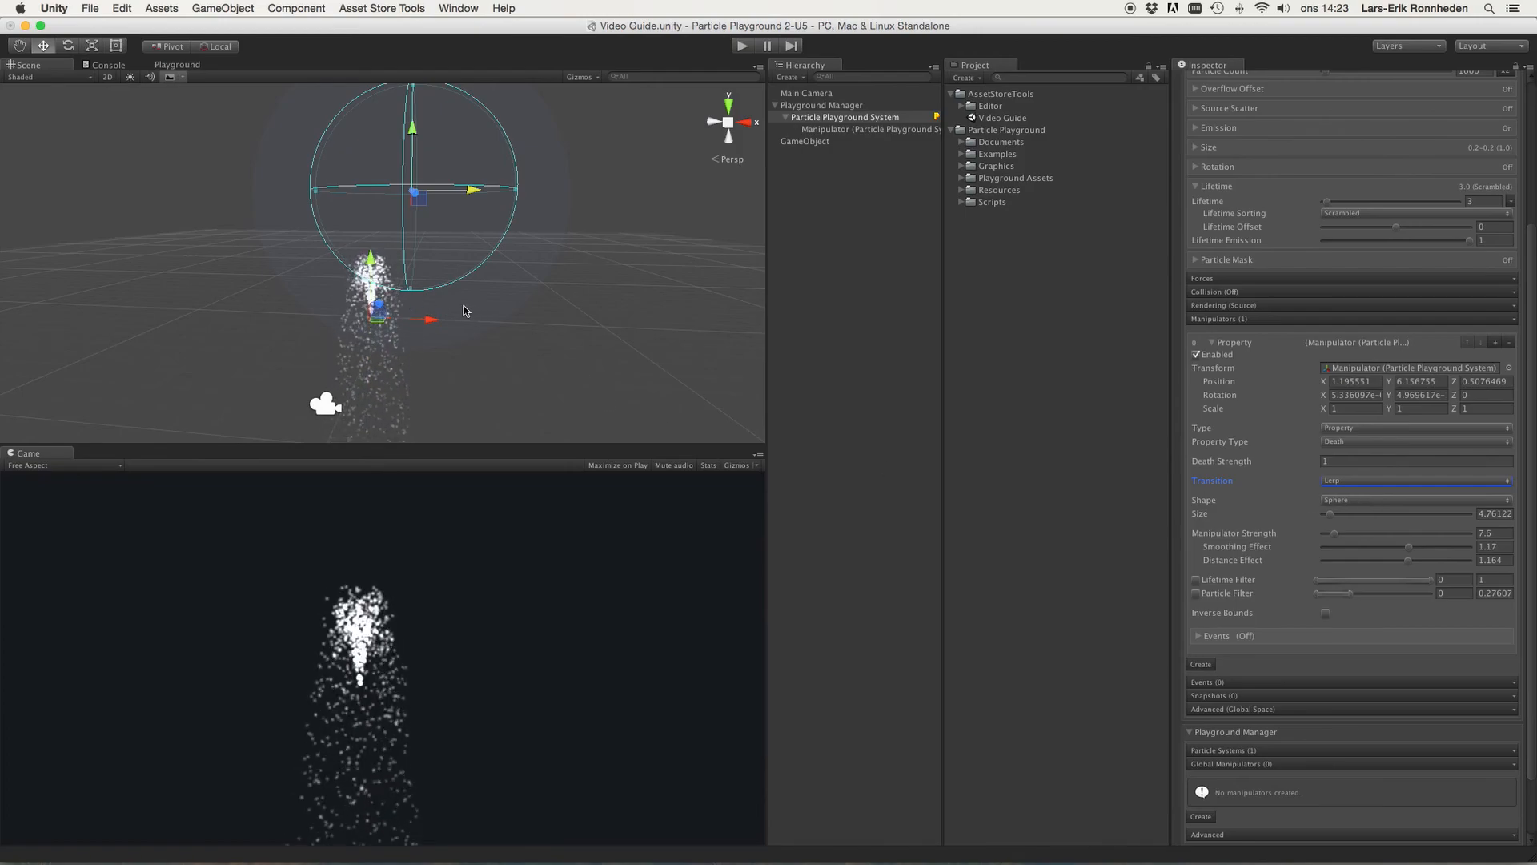
middle_click_drag(537, 290, 564, 286)
scroll(536, 296, "up", 1)
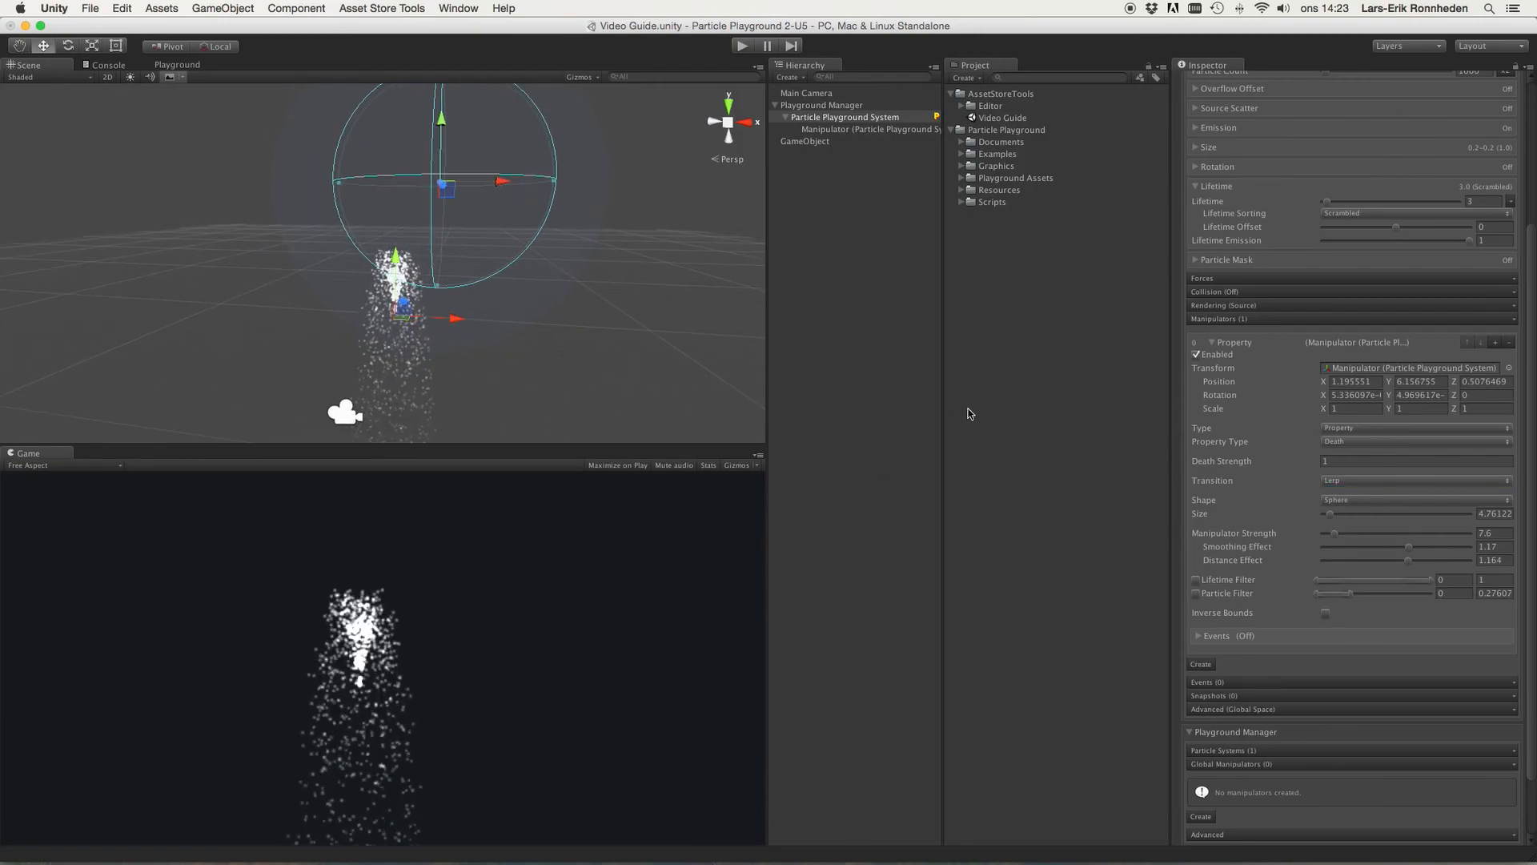
Step: Switch Property Type to Attractor
left_click(1329, 461)
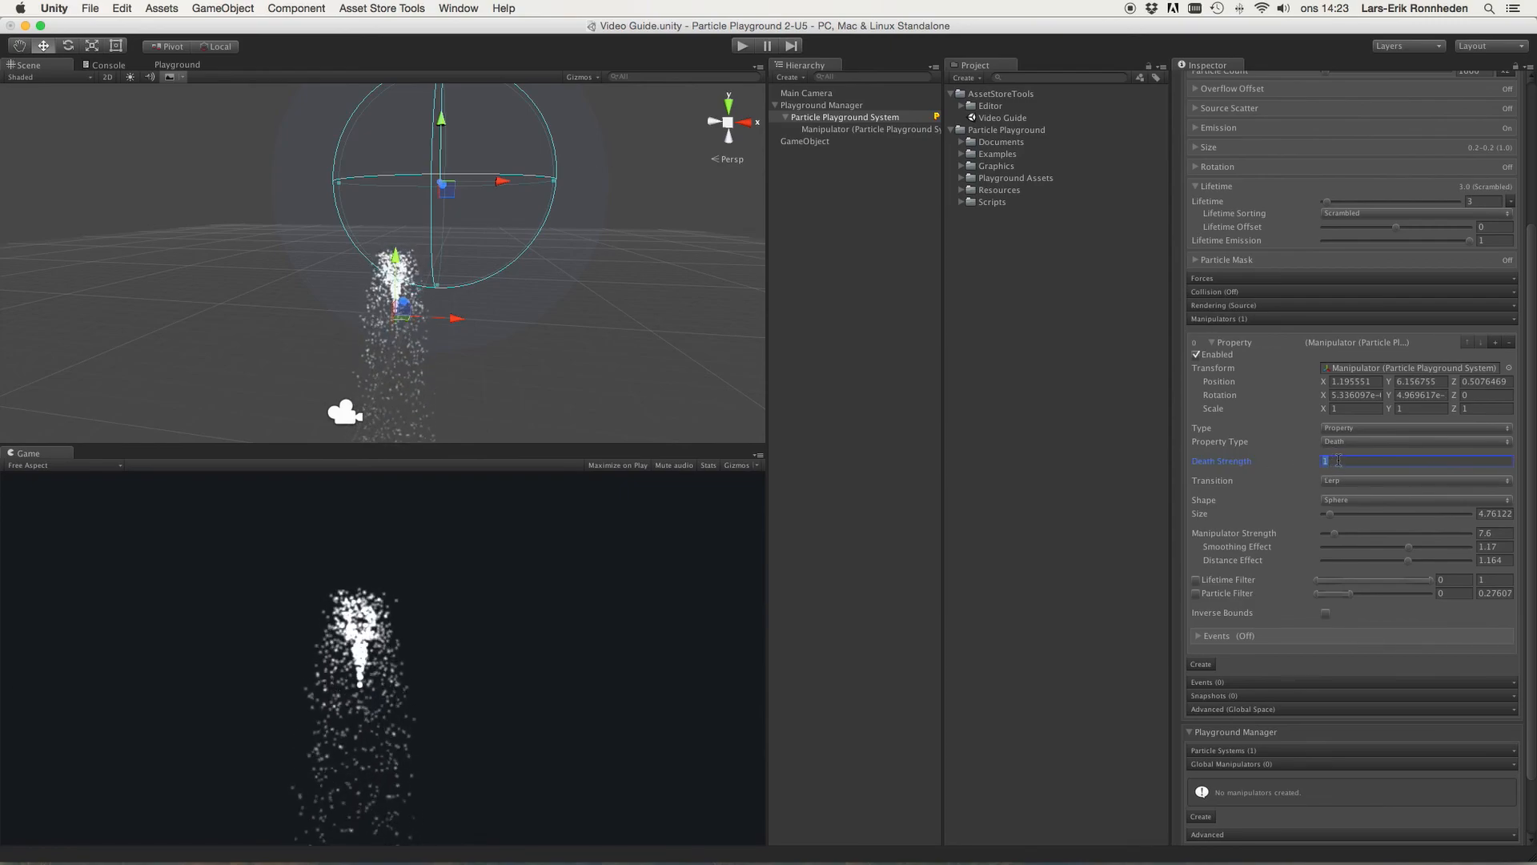
left_click(1231, 203)
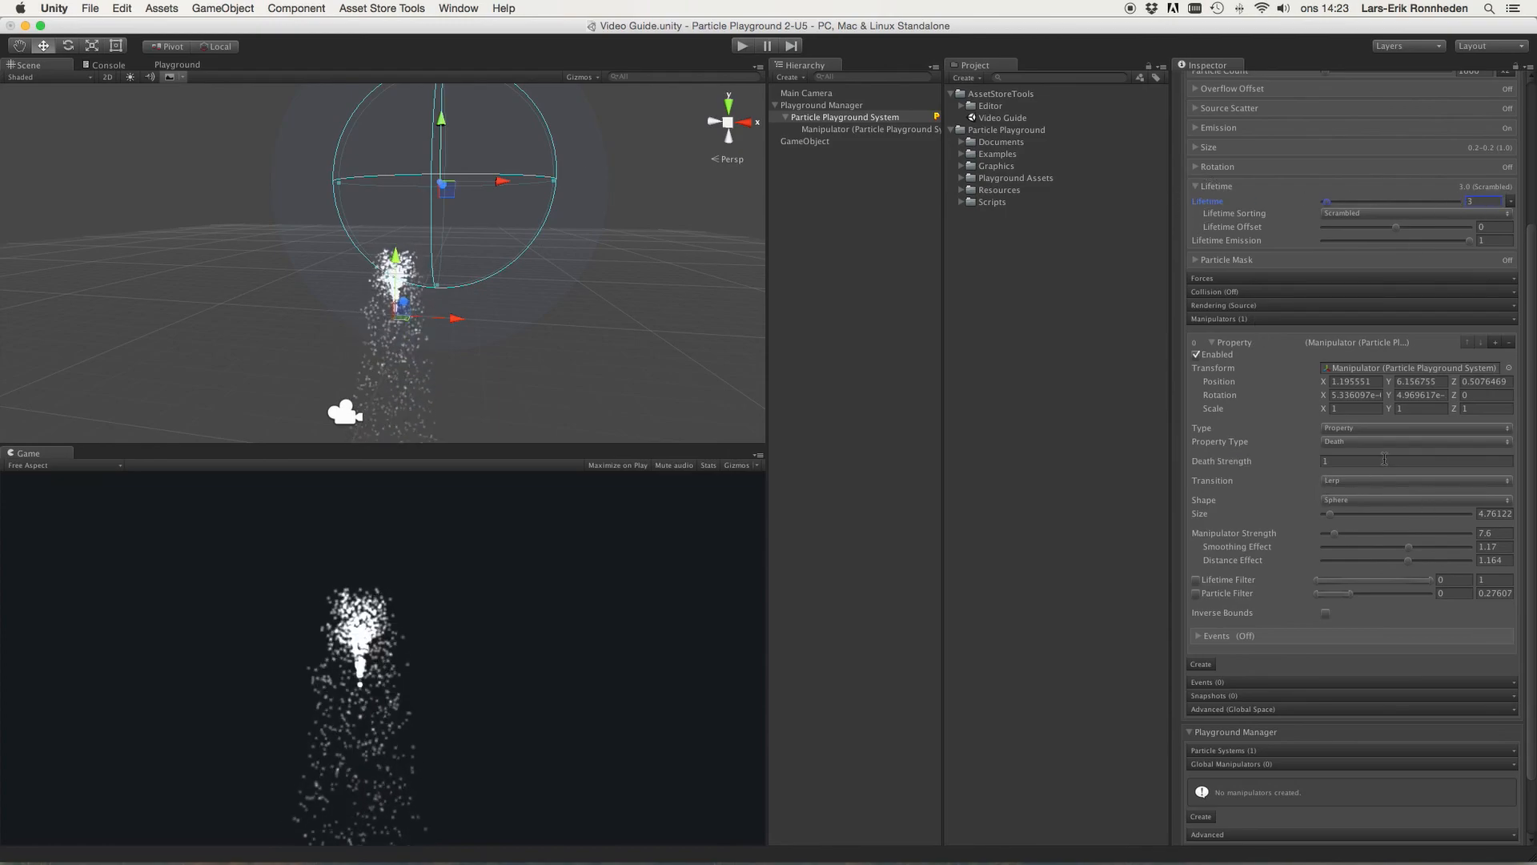
left_click(1366, 443)
left_click(1369, 454)
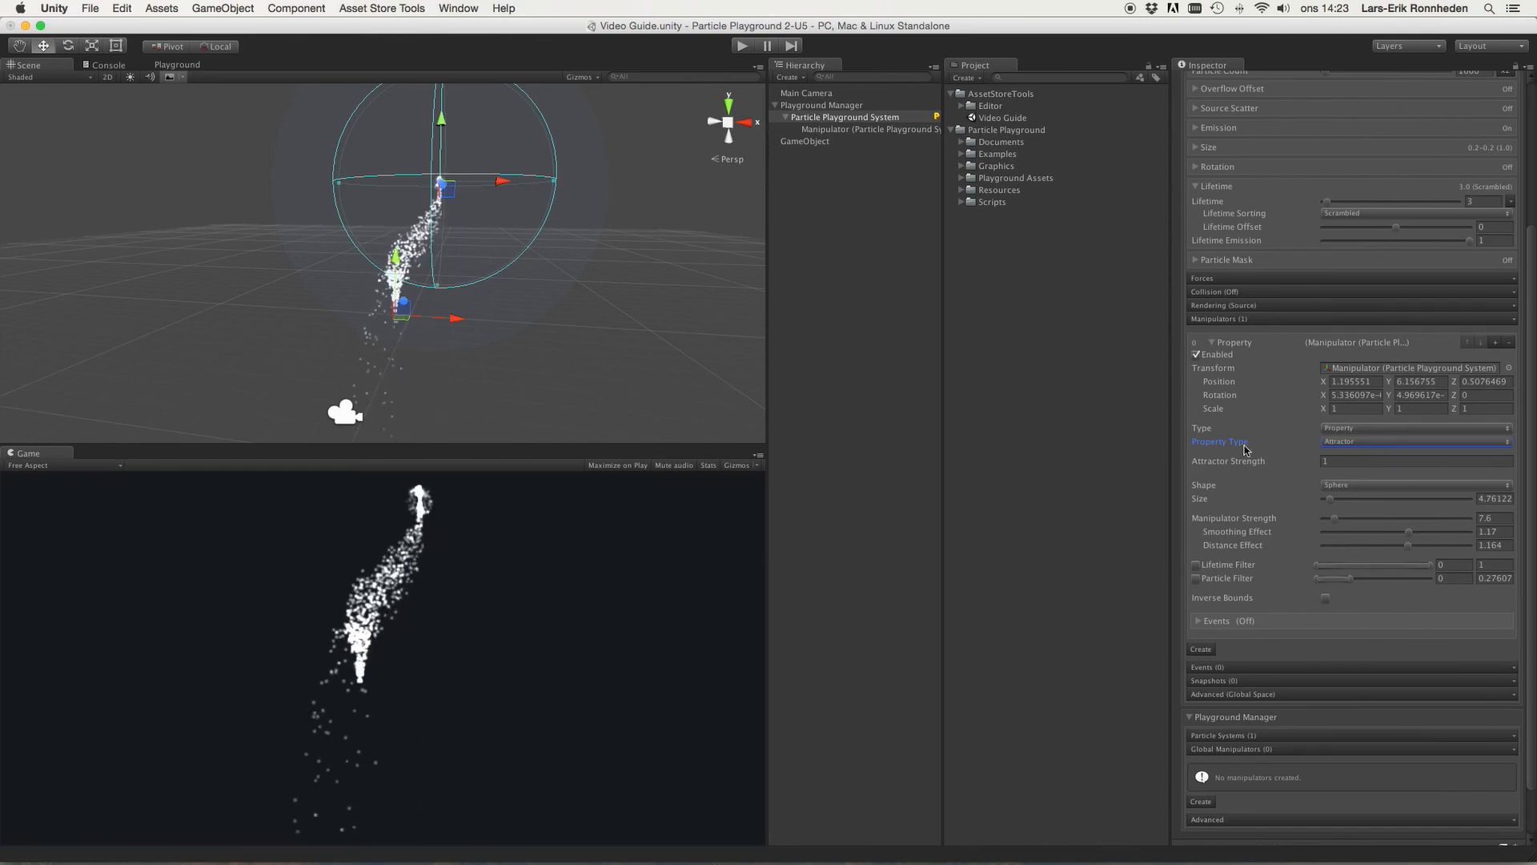
Step: Switch Property Type to Lifetime Color
left_click(1345, 444)
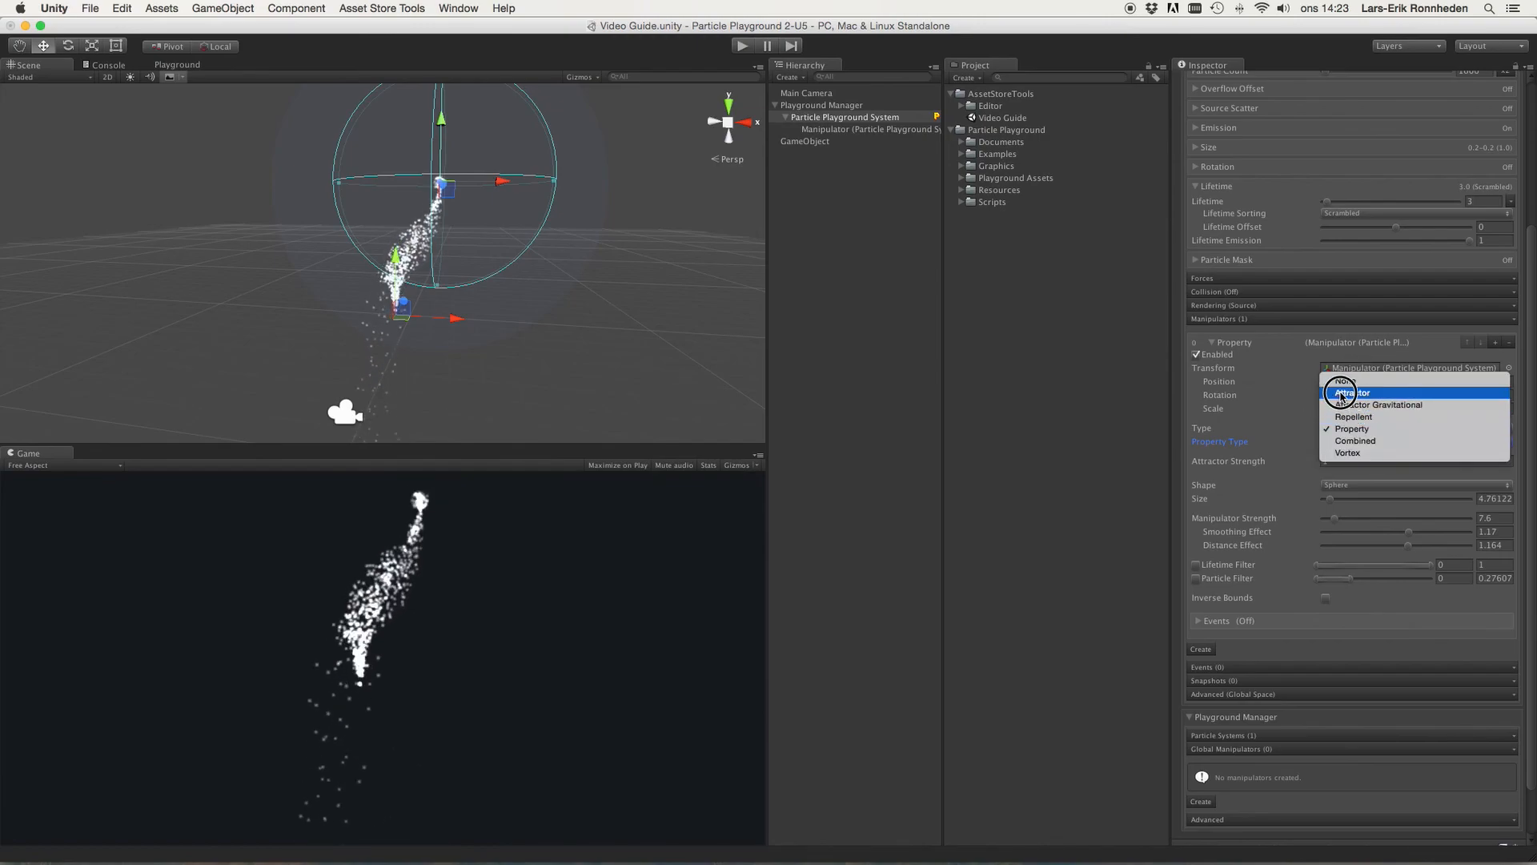
left_click(1353, 393)
left_click(1353, 443)
left_click(1346, 440)
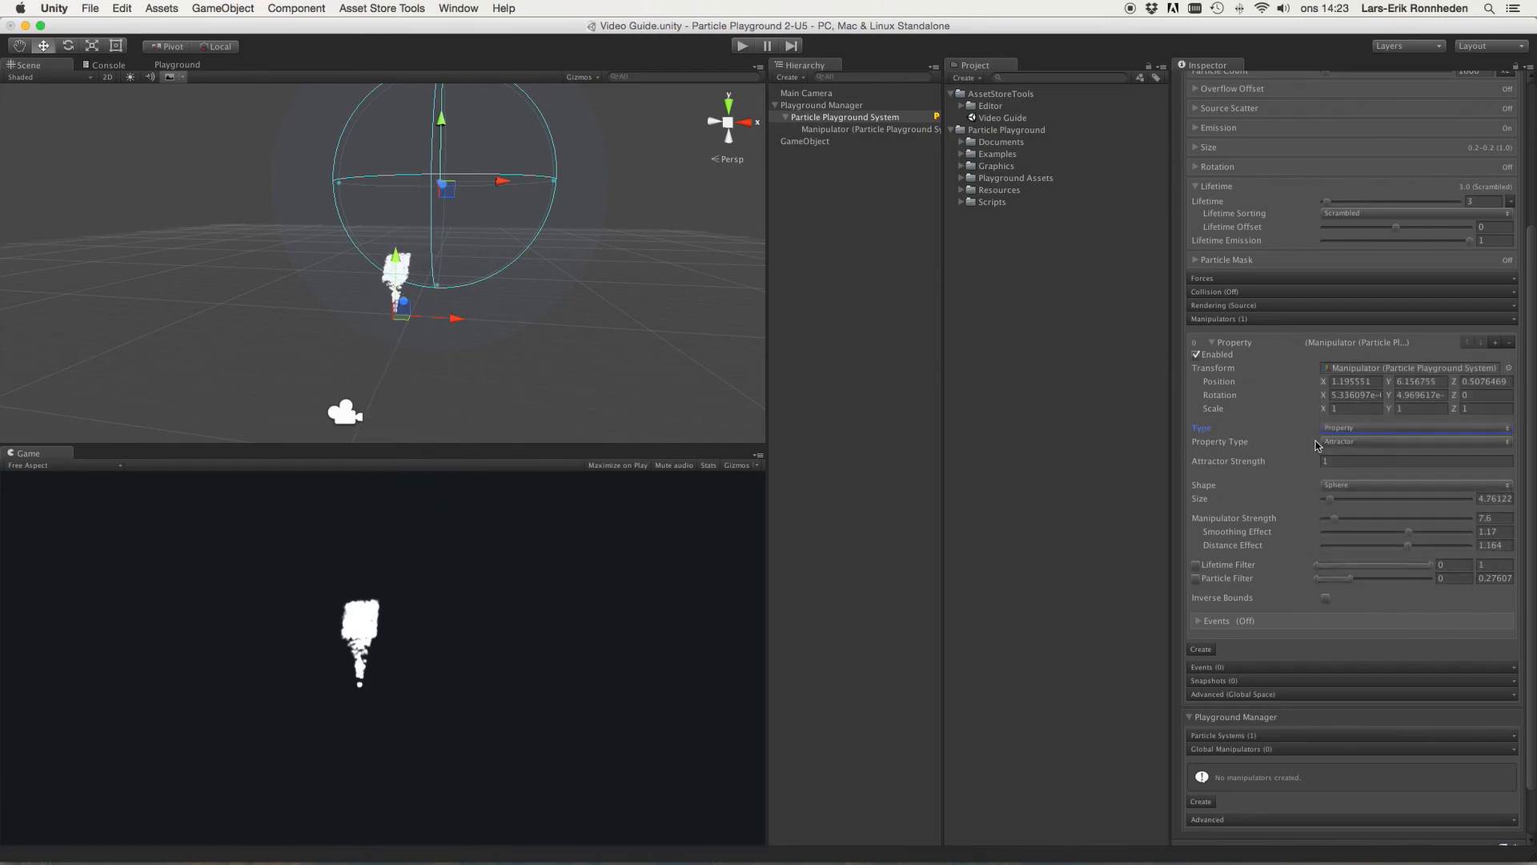
left_click(1337, 428)
left_click(1249, 418)
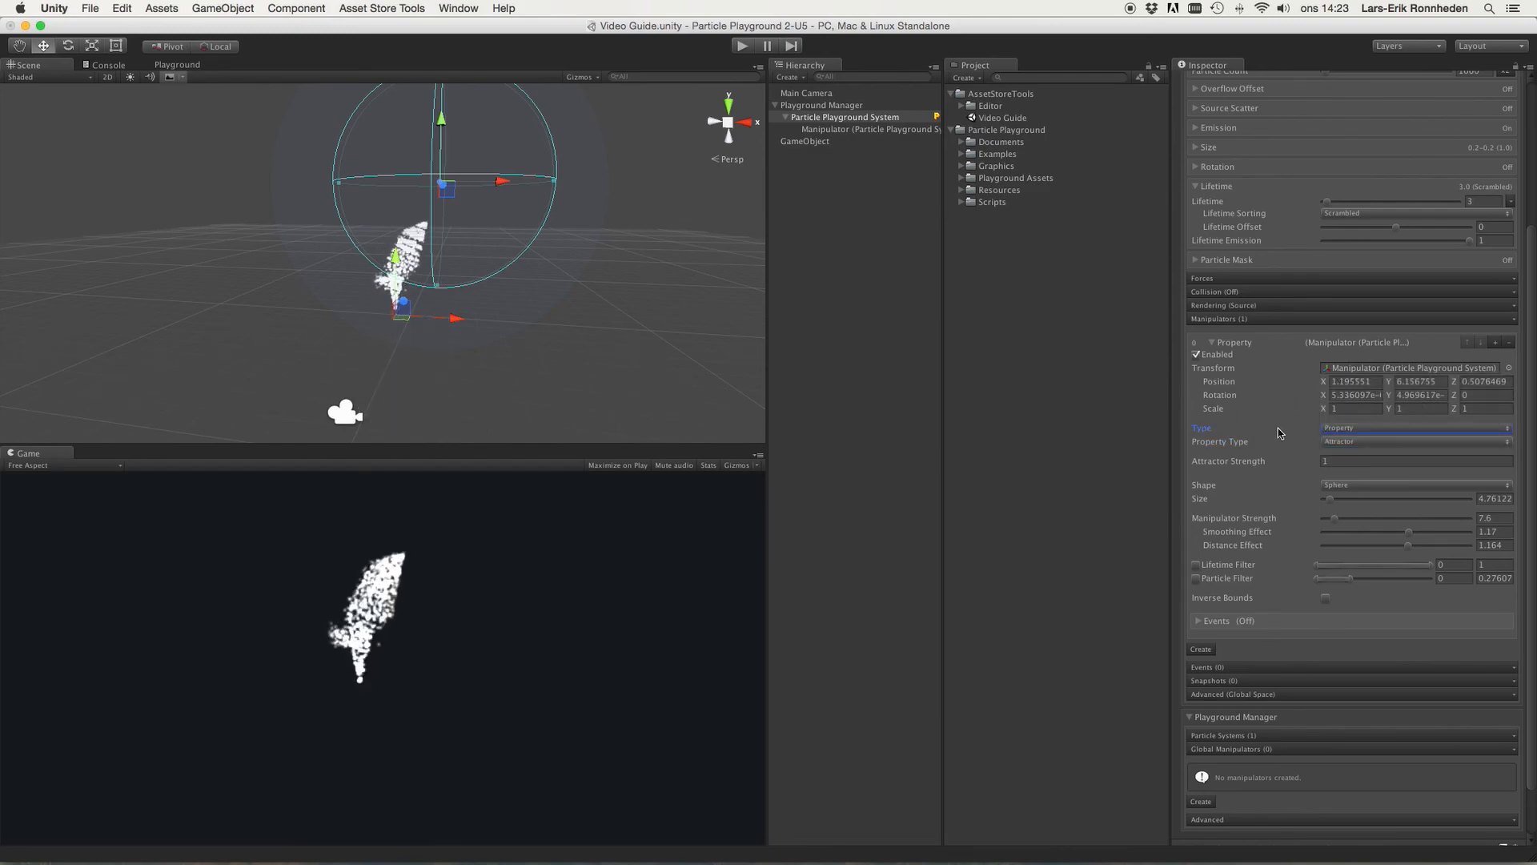
left_click(1366, 443)
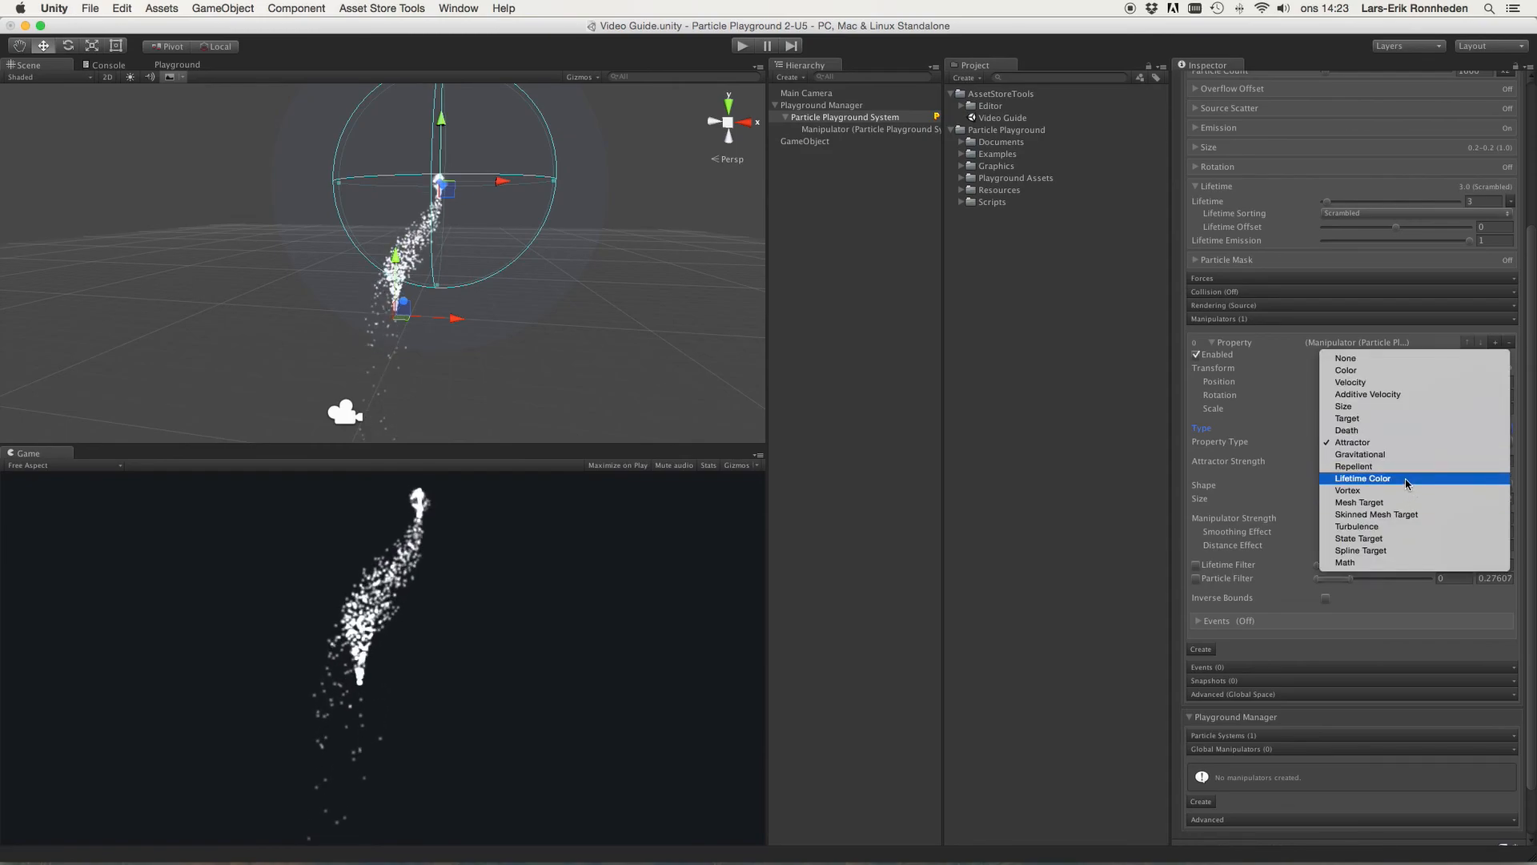
left_click(1331, 479)
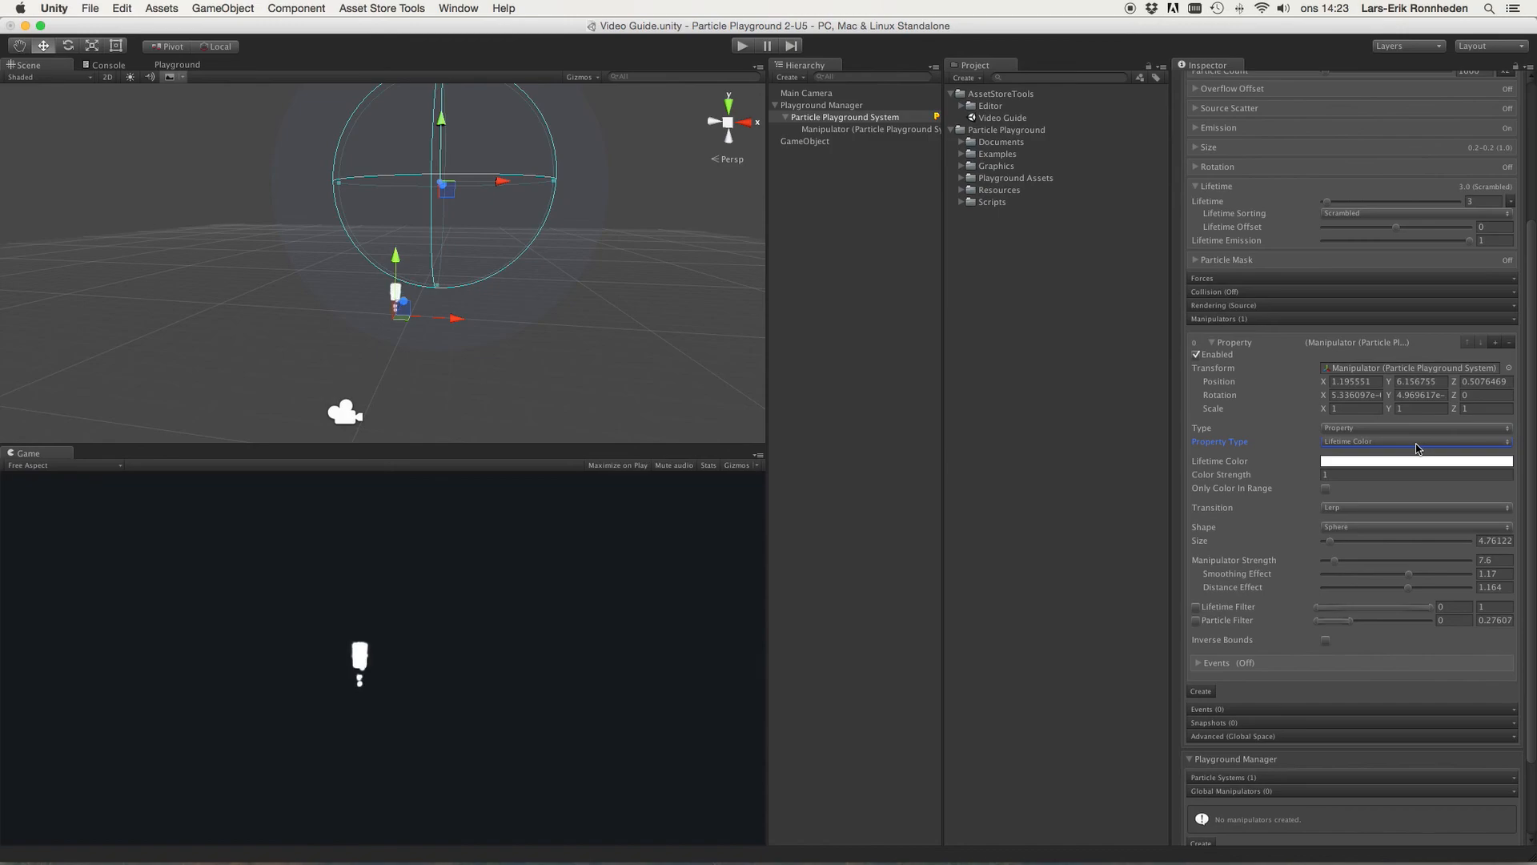
Step: Set the Lifetime Color gradient to run from red at the start to blue at the end
left_click(1352, 462)
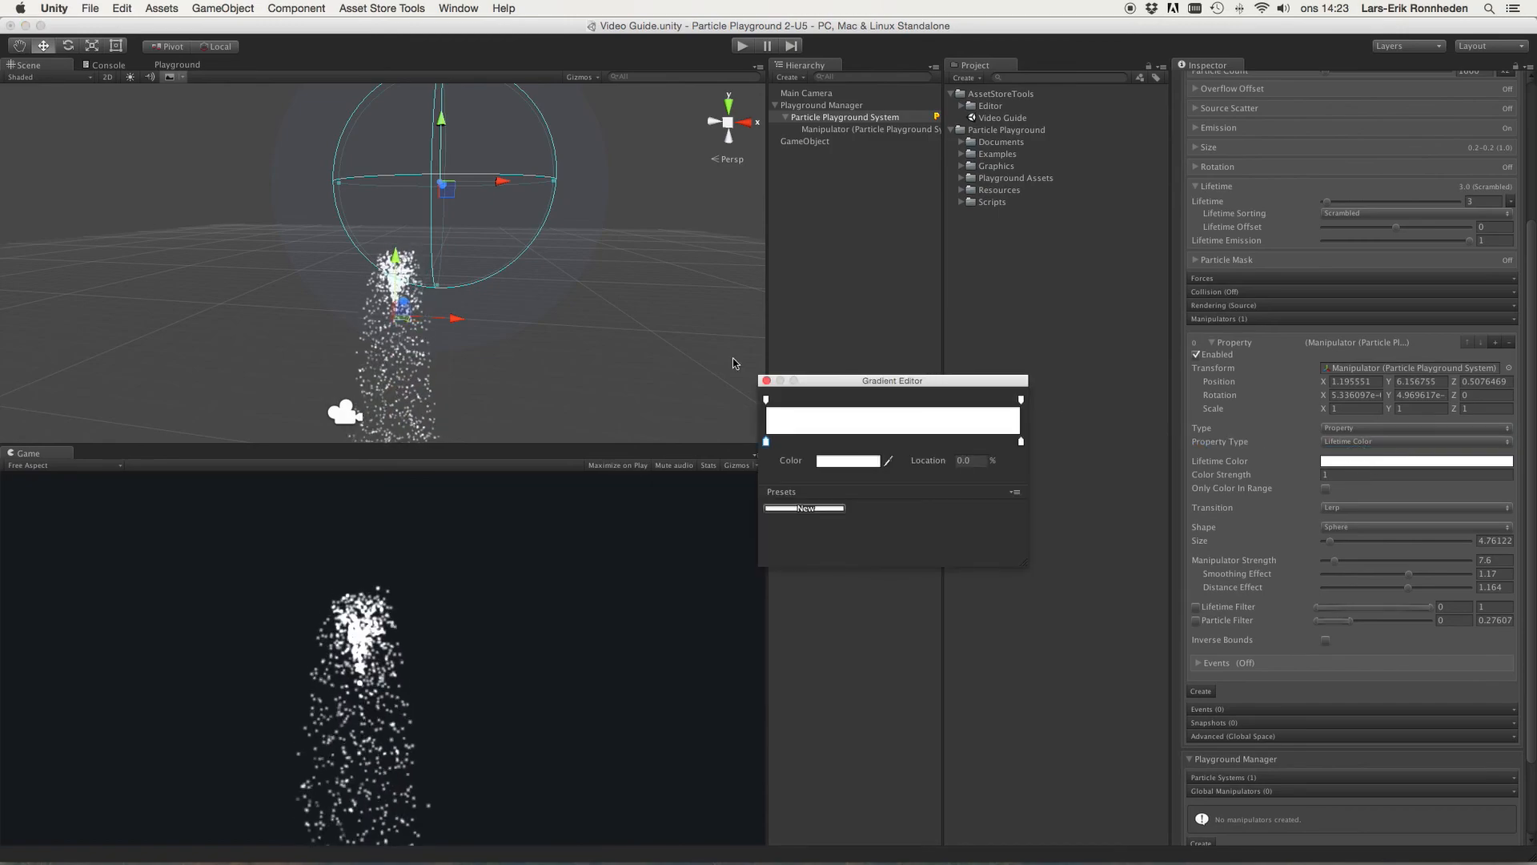
left_click(837, 466)
left_click_drag(104, 165, 190, 6)
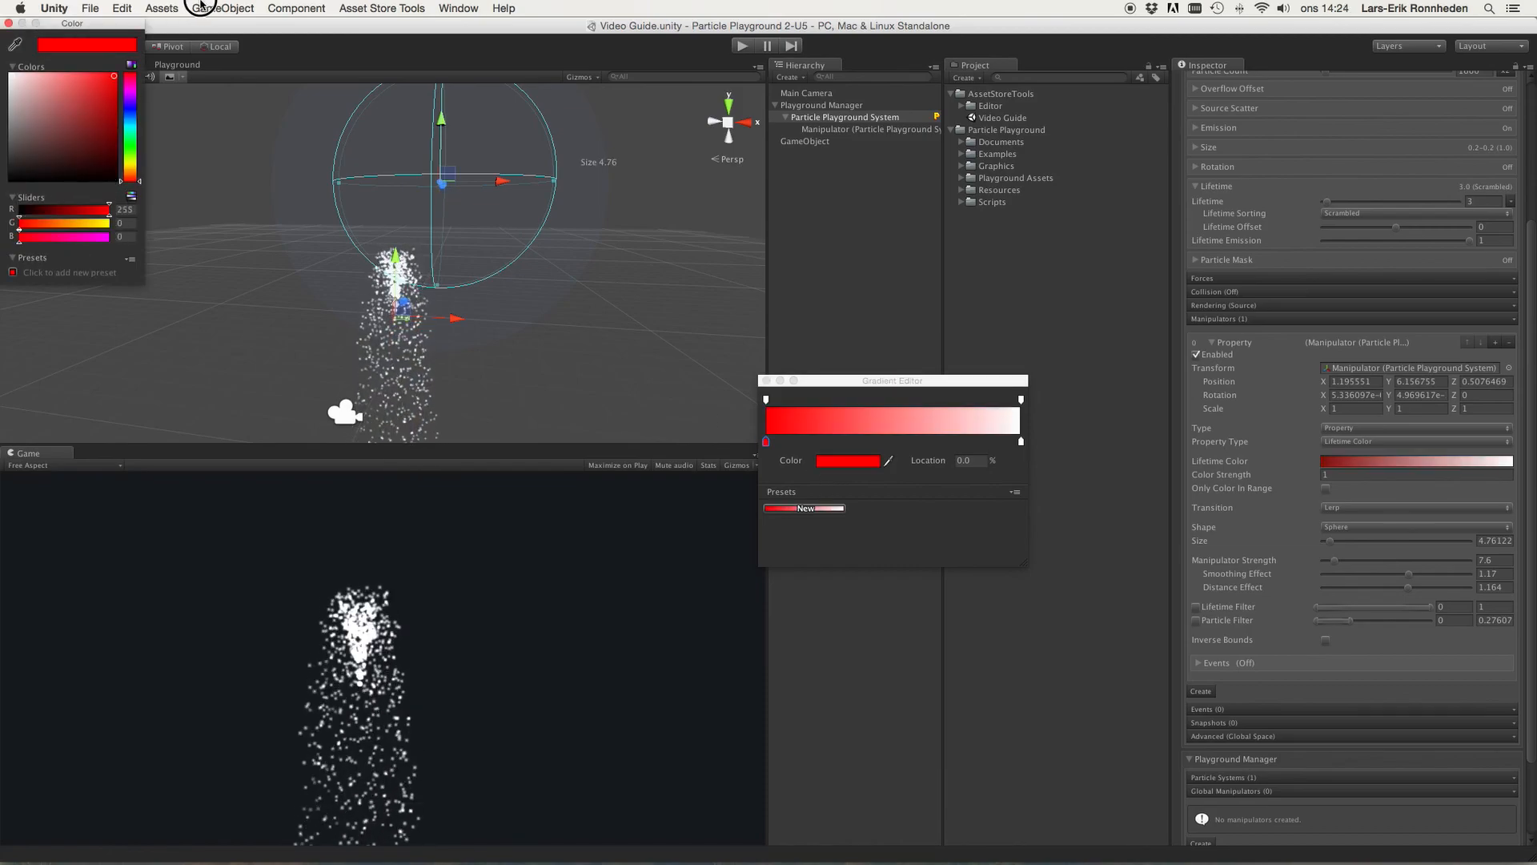
left_click(8, 23)
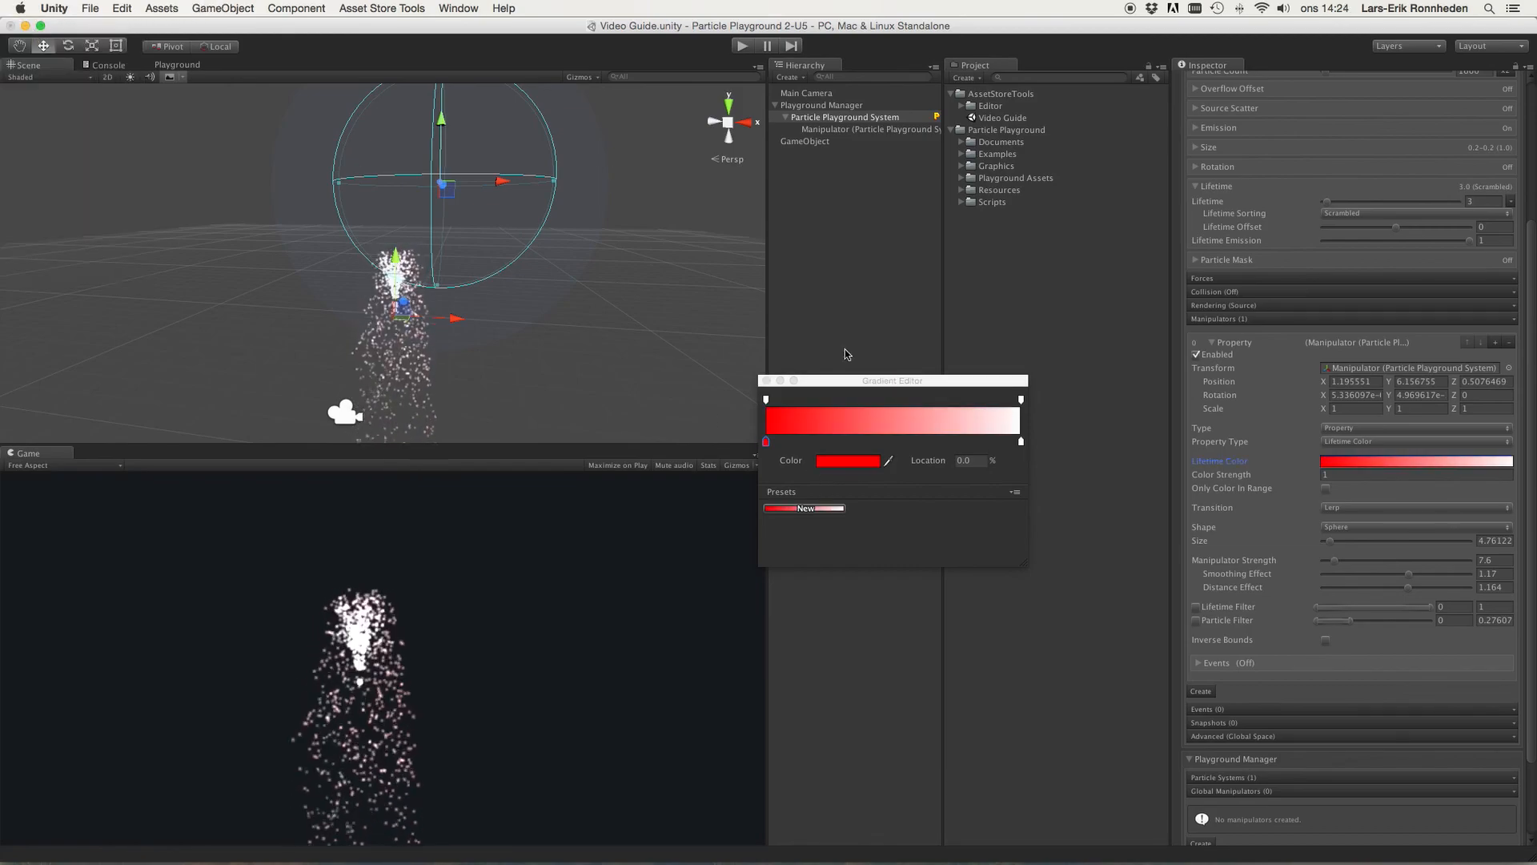
left_click(1021, 443)
left_click(836, 462)
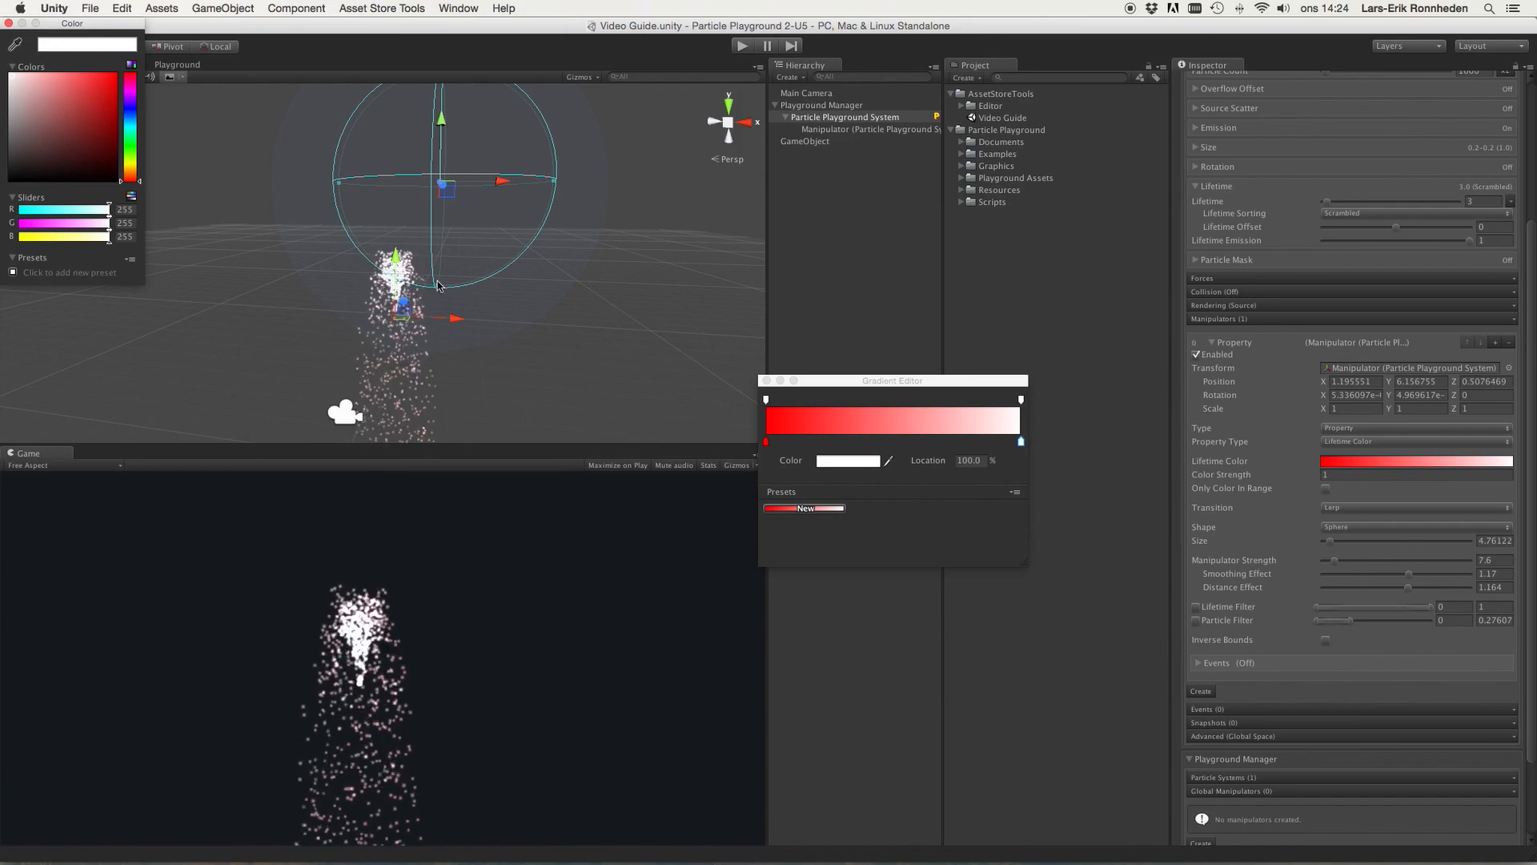
left_click(115, 76)
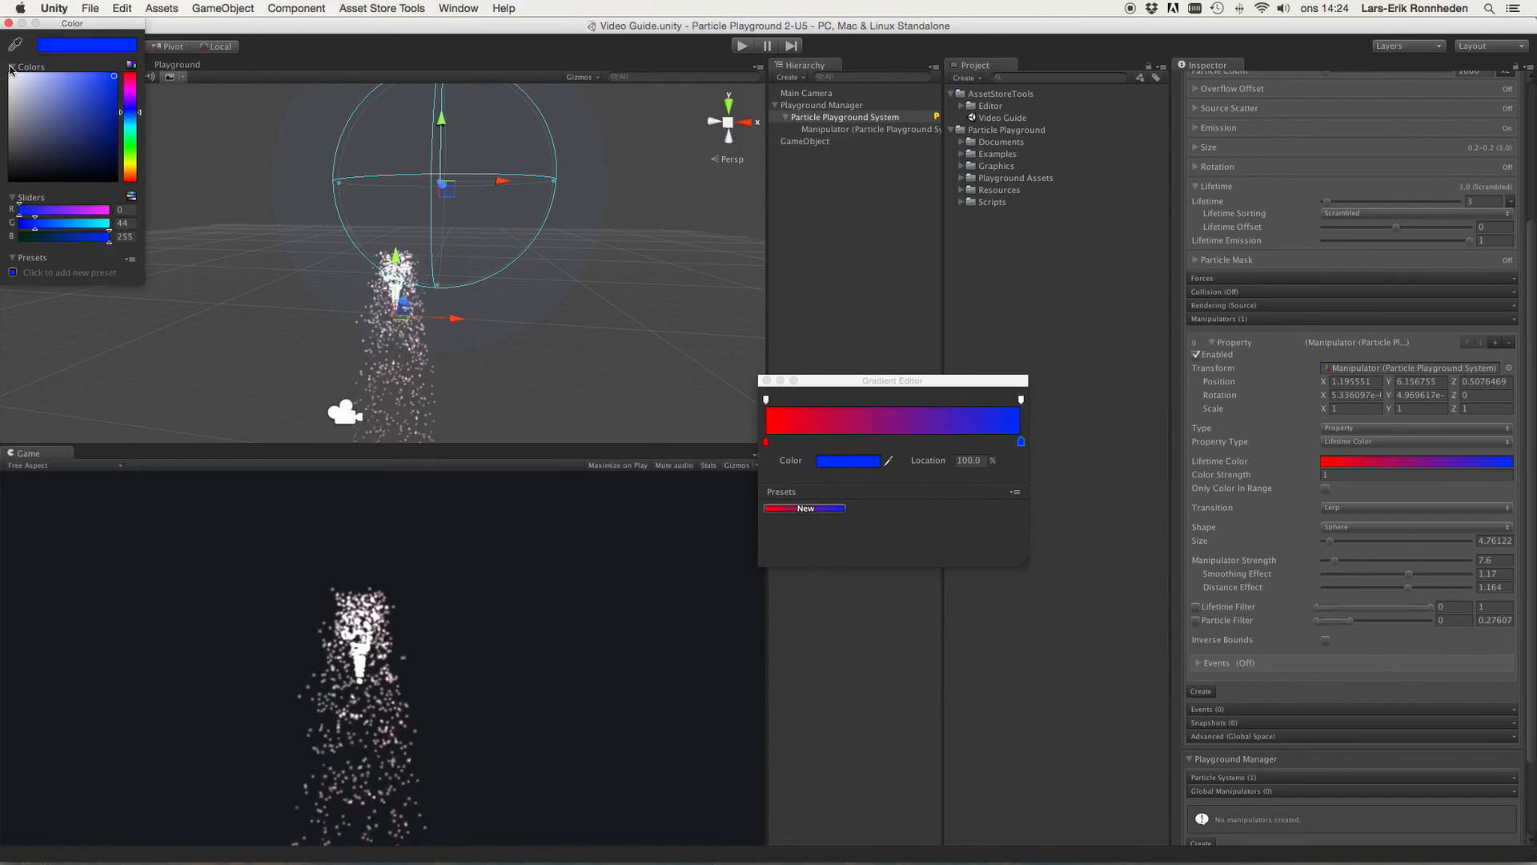
left_click(9, 23)
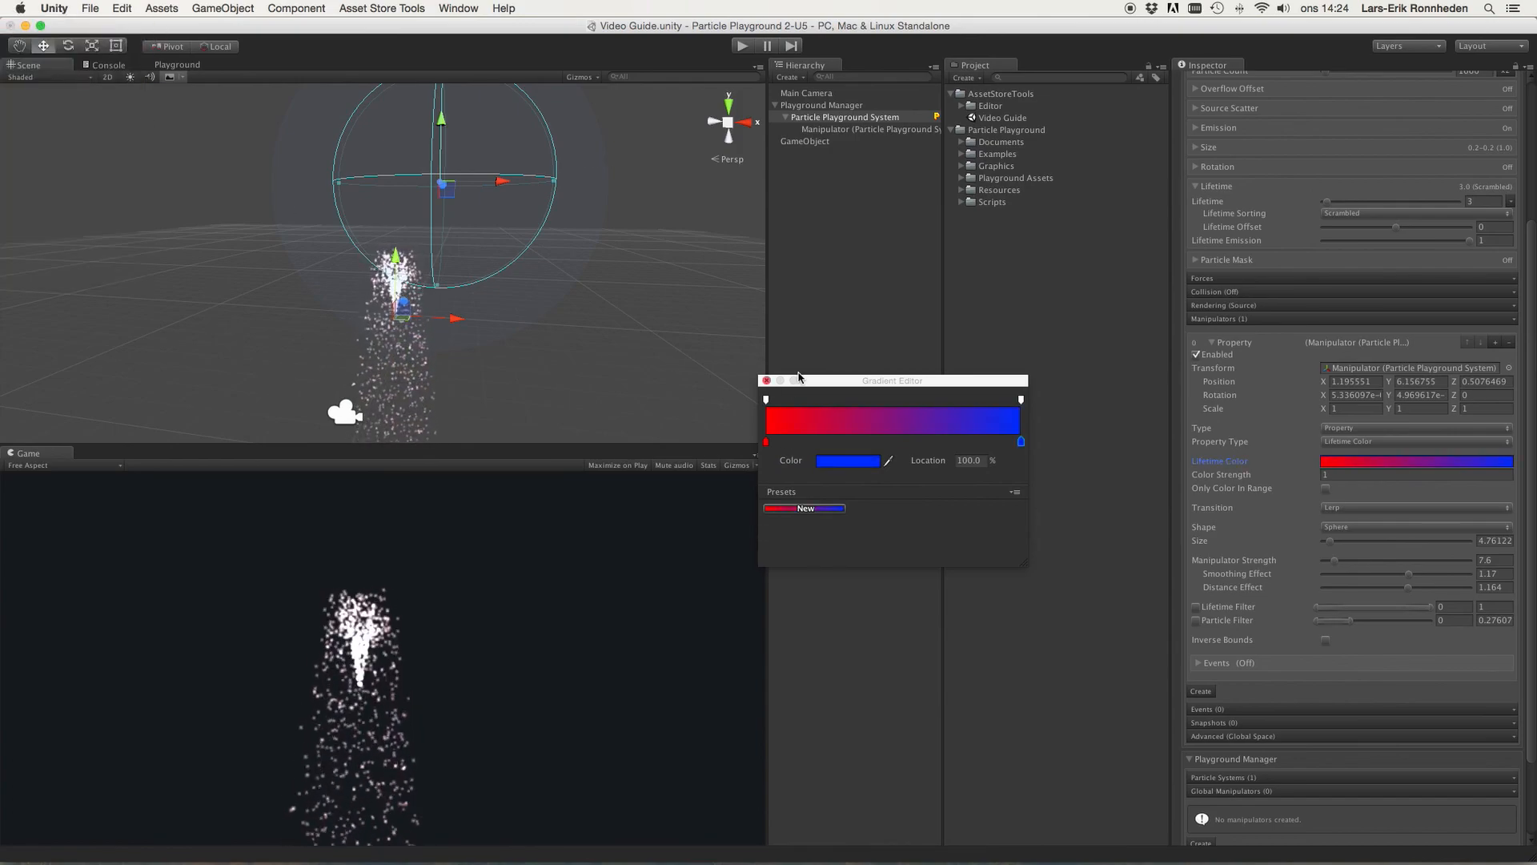
left_click(766, 382)
Step: Set the manipulator's Transition to None
left_click_drag(585, 273, 705, 278, "alt")
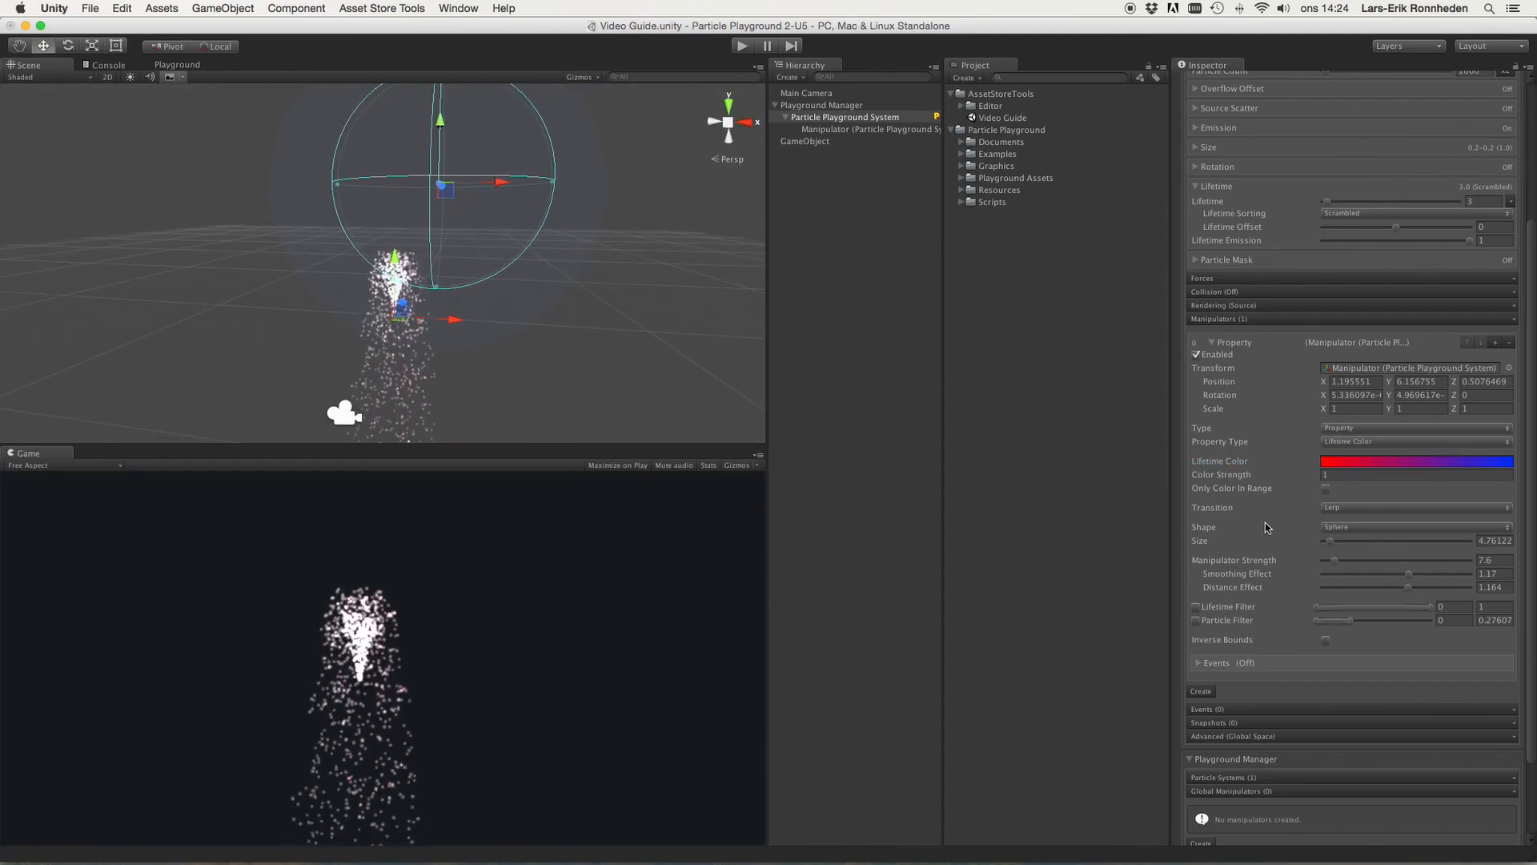
left_click(1329, 508)
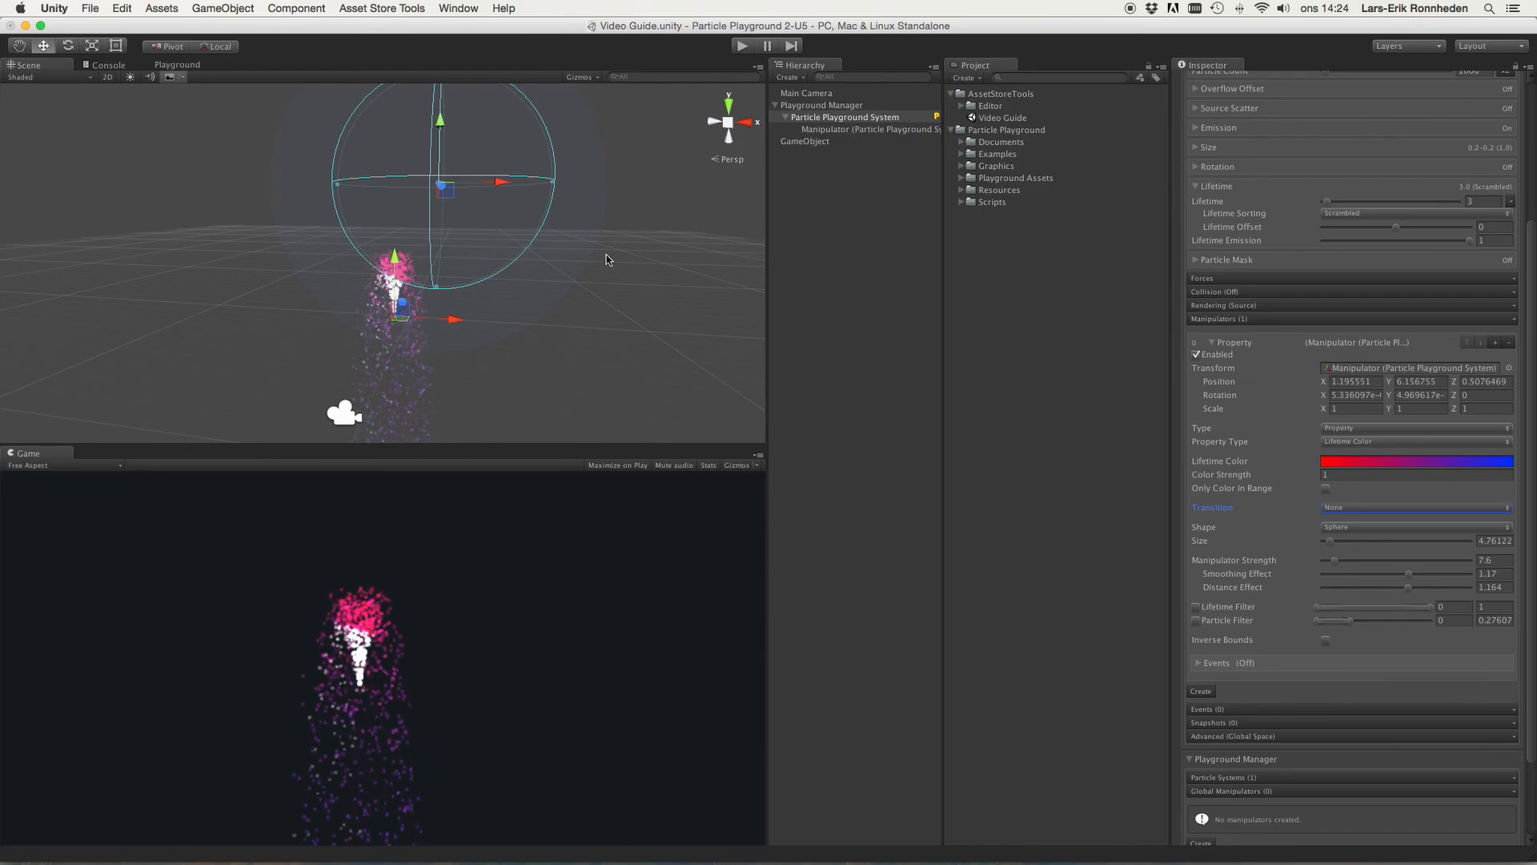
Step: Reselect the particle system and move the manipulator to about X 1.98, Y 5.56
mouse_move(442, 124)
left_mouse_down()
mouse_move(446, 81)
mouse_move(431, 129)
left_mouse_up()
scroll(491, 261, "up", 10)
scroll(491, 261, "down", 7)
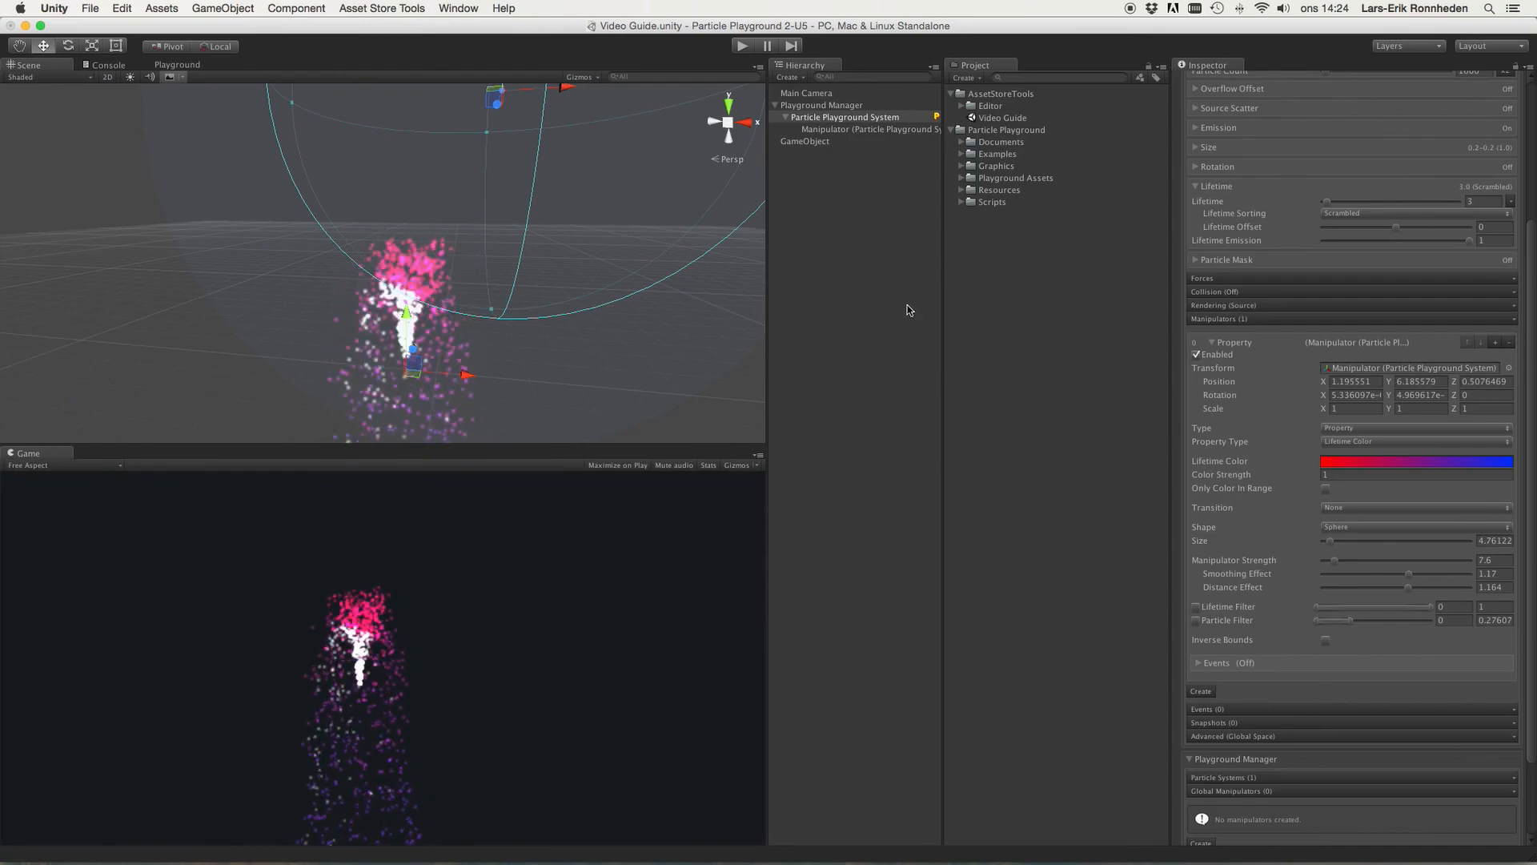
scroll(431, 104, "down", 4)
left_click(480, 121)
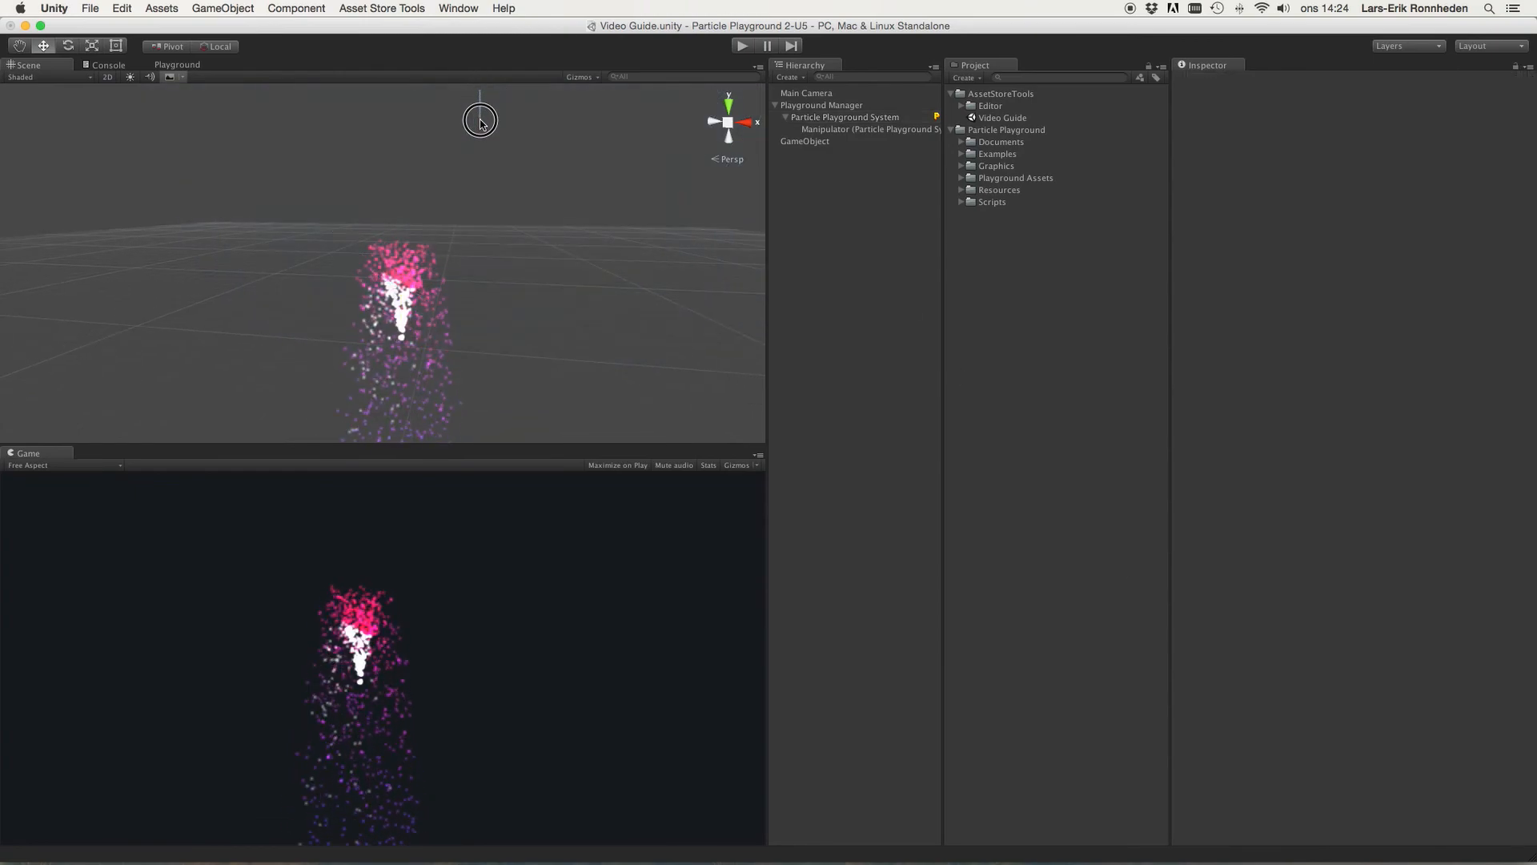
left_click(801, 117)
left_click(475, 112)
left_click_drag(475, 113, 563, 163)
Step: Switch Property Type to Mesh Target
scroll(552, 160, "down", 3)
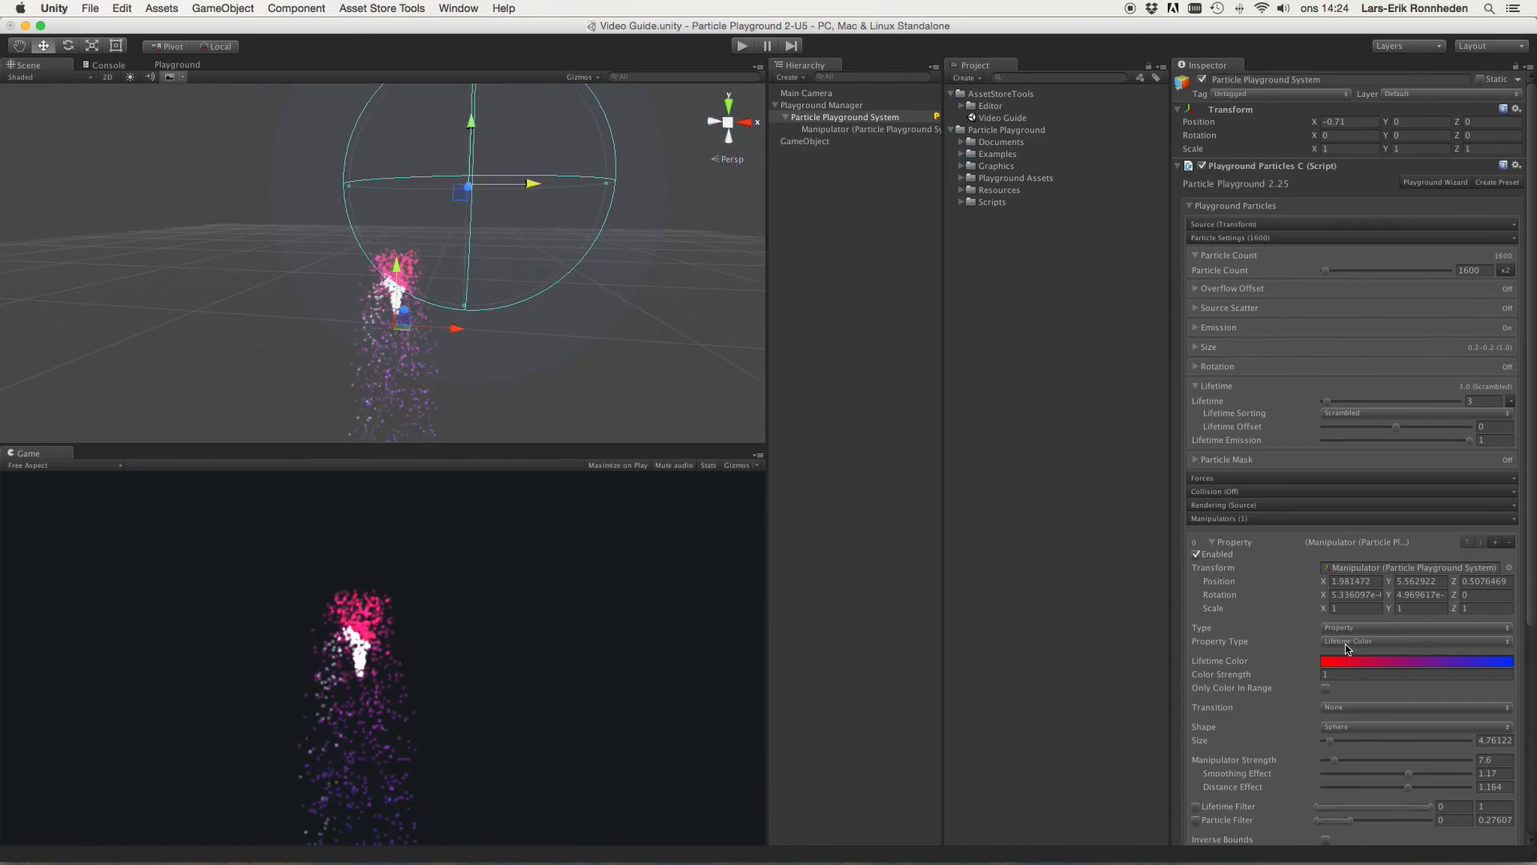
scroll(1345, 648, "down", 3)
left_click(1349, 566)
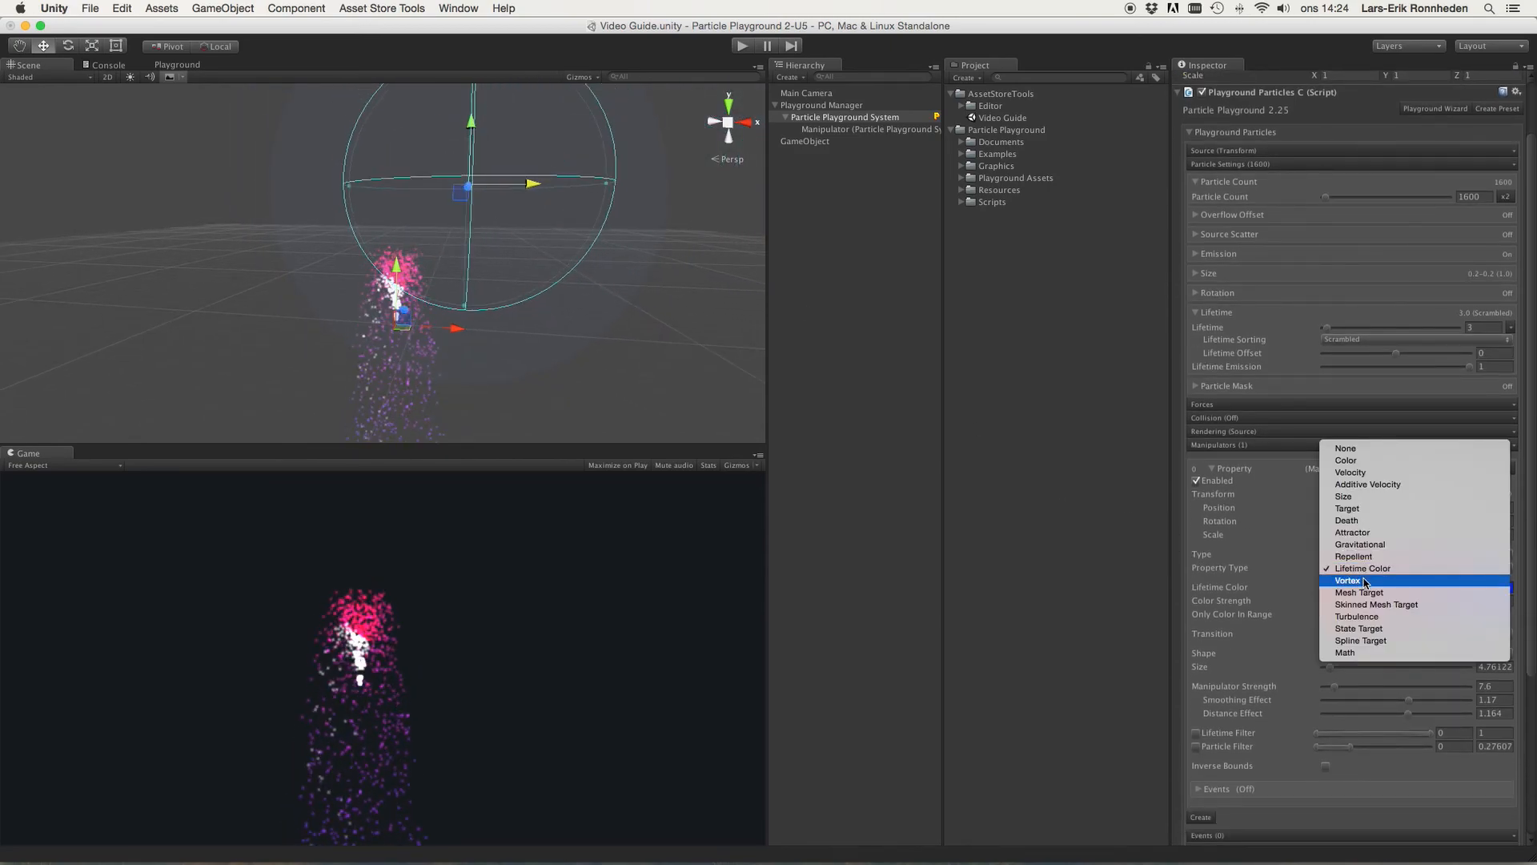
left_click(1379, 592)
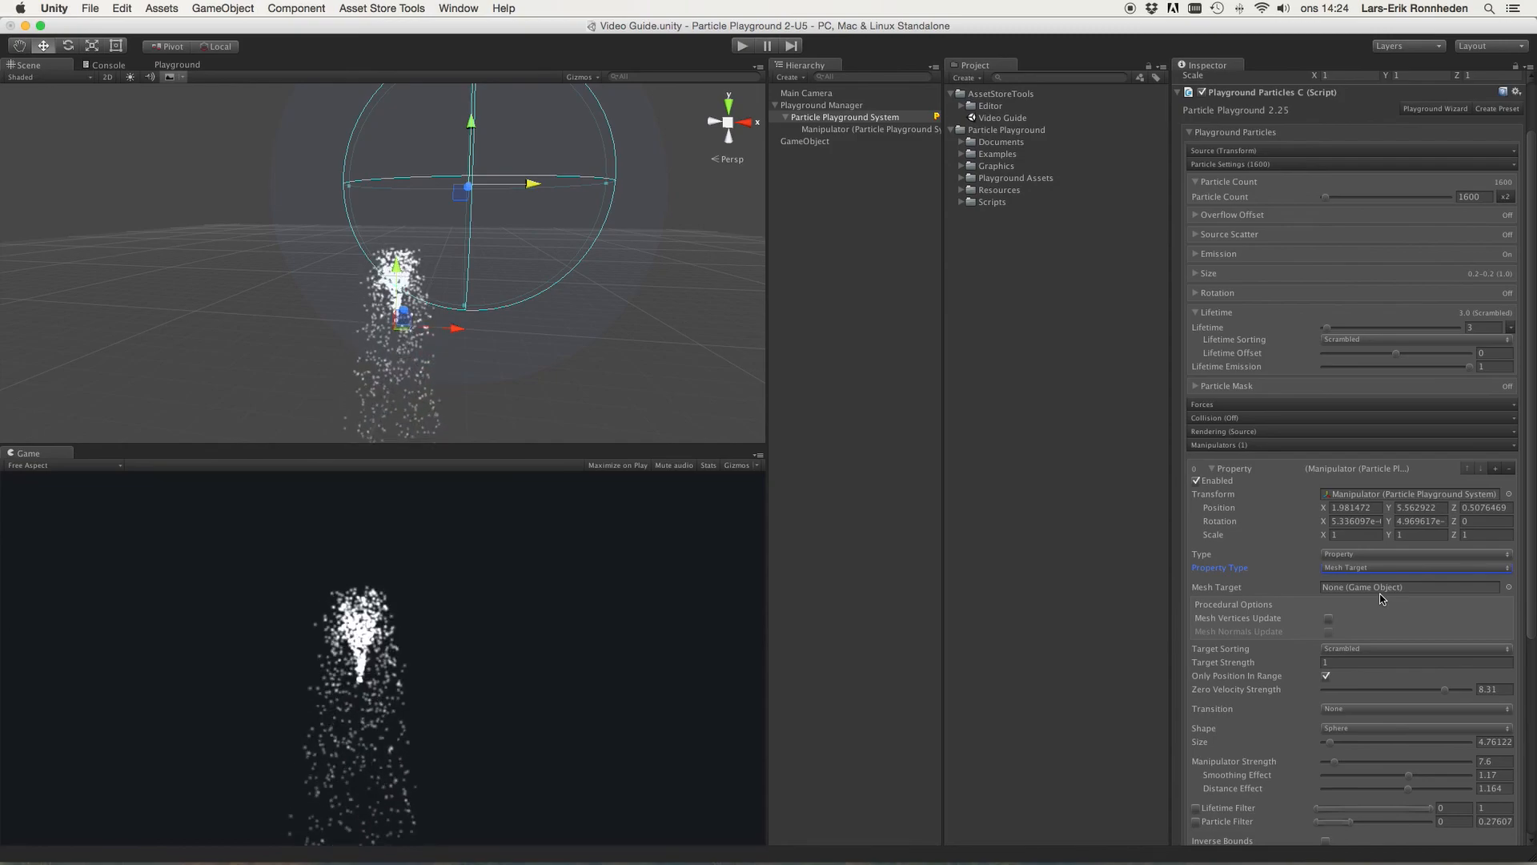
Step: Switch Property Type to Turbulence
left_click(1348, 568)
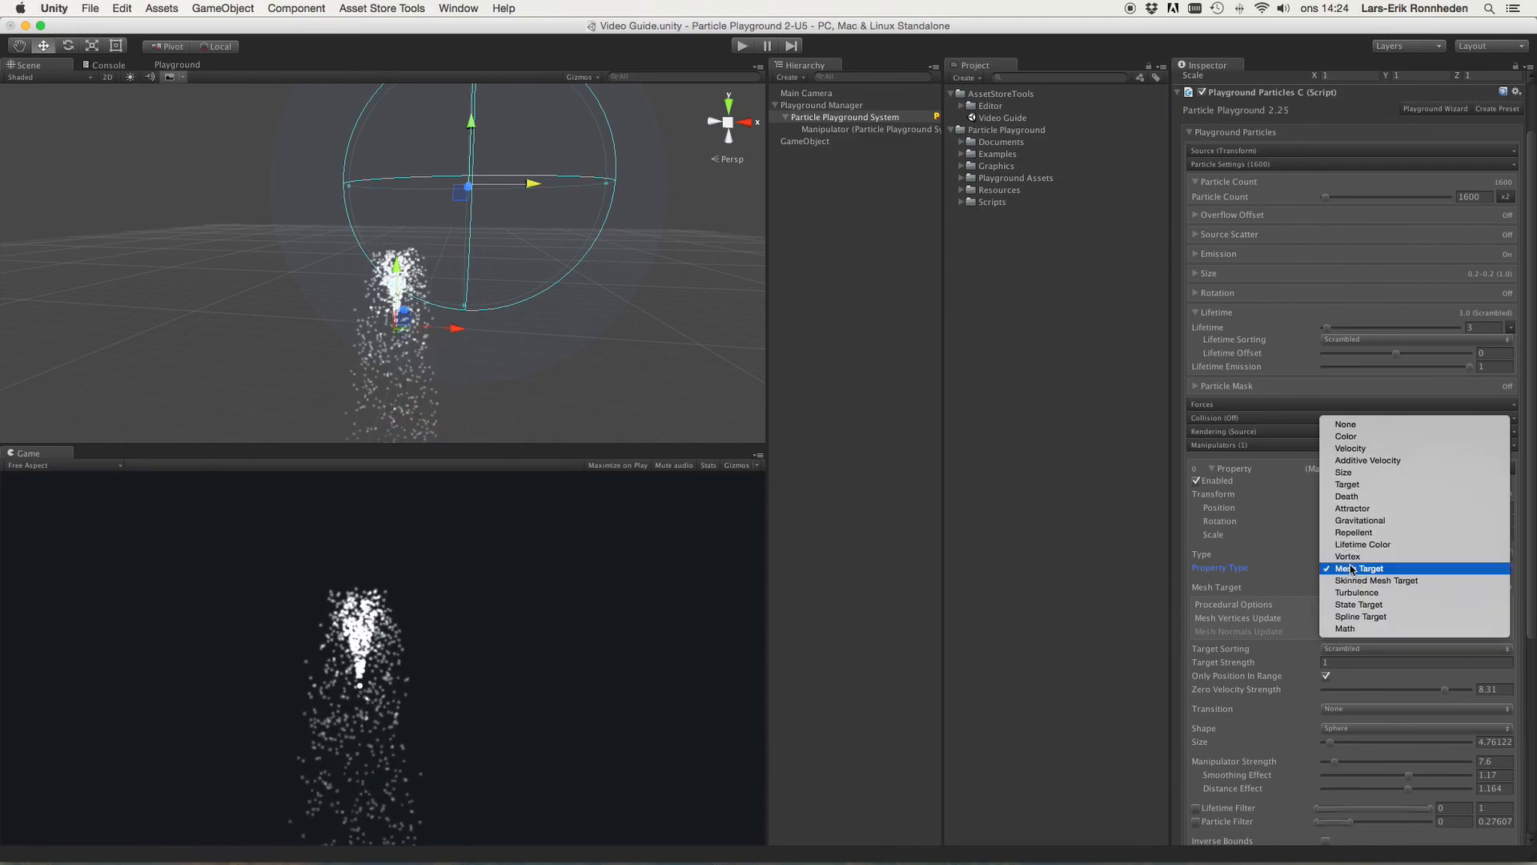
left_click(1363, 570)
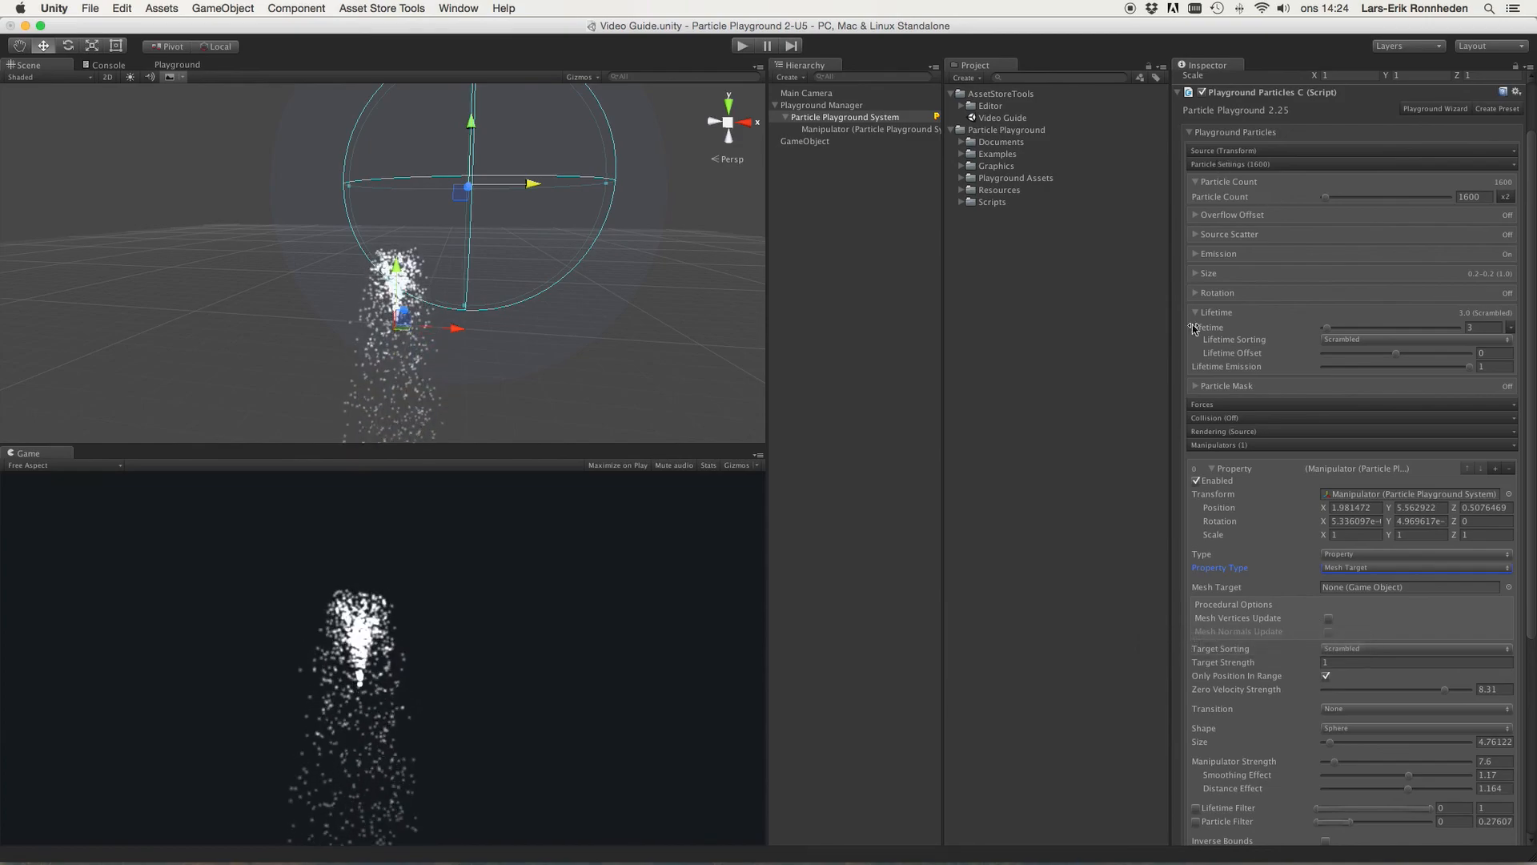
left_click(1351, 570)
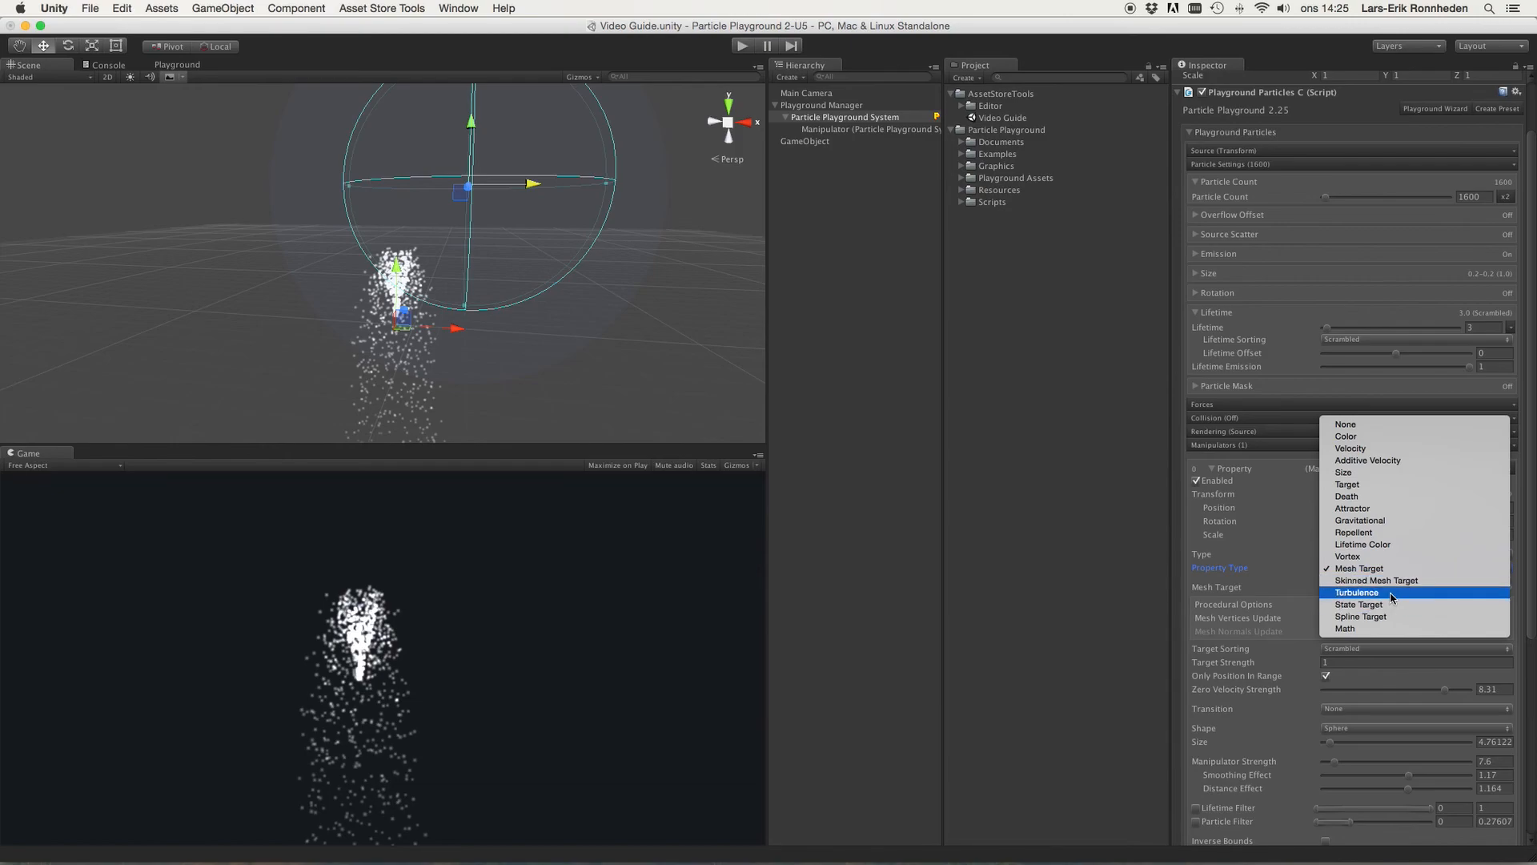
left_click(1379, 594)
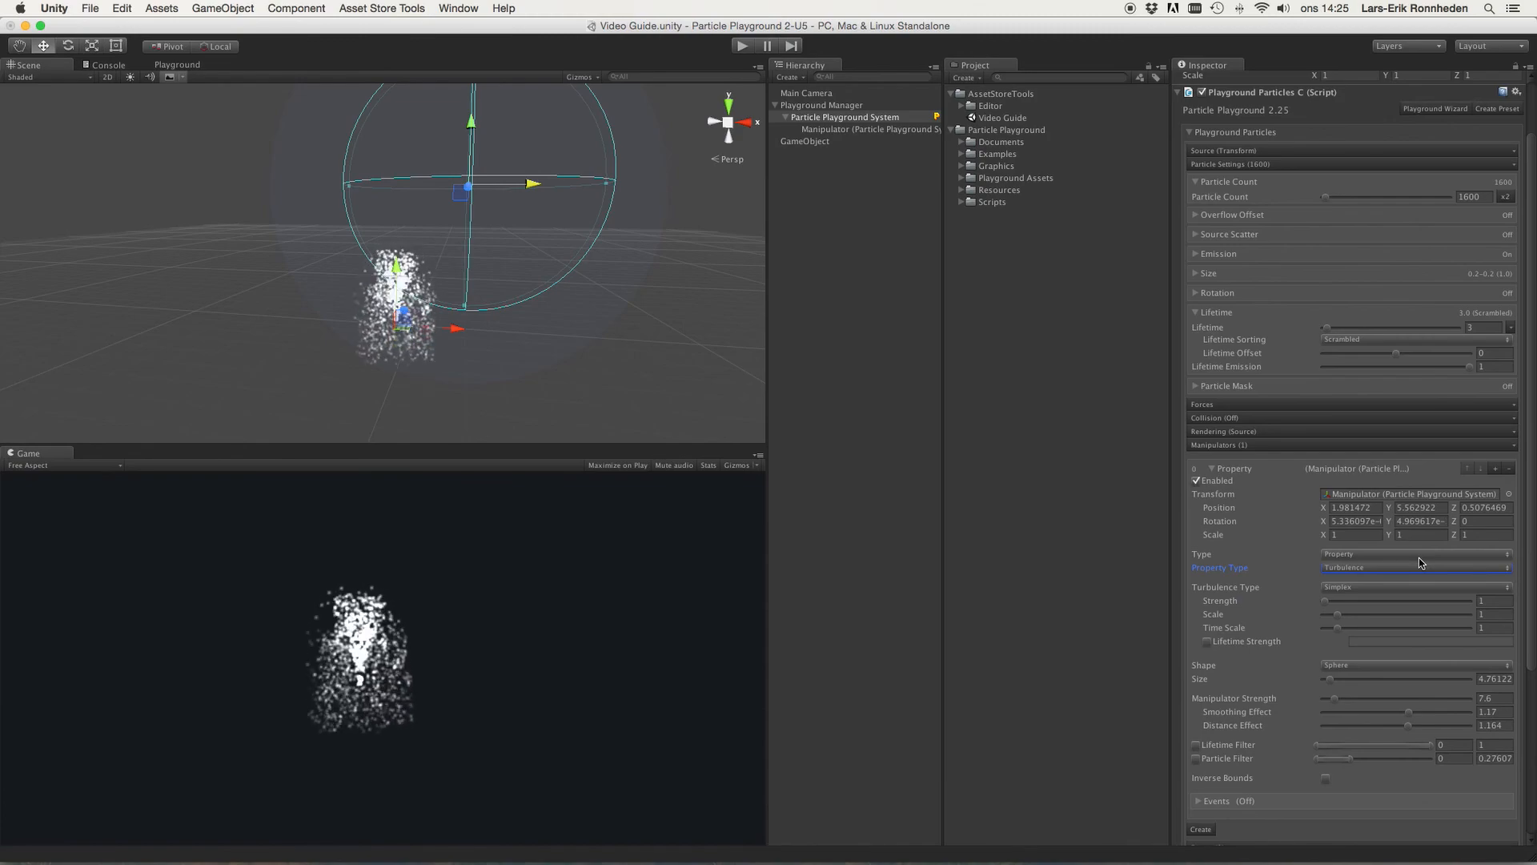
Step: Move the manipulator to about X -0.33, Y 2.47 and set the Turbulence Strength to 7.1
left_click_drag(525, 189, 453, 182)
left_click_drag(411, 128, 411, 212)
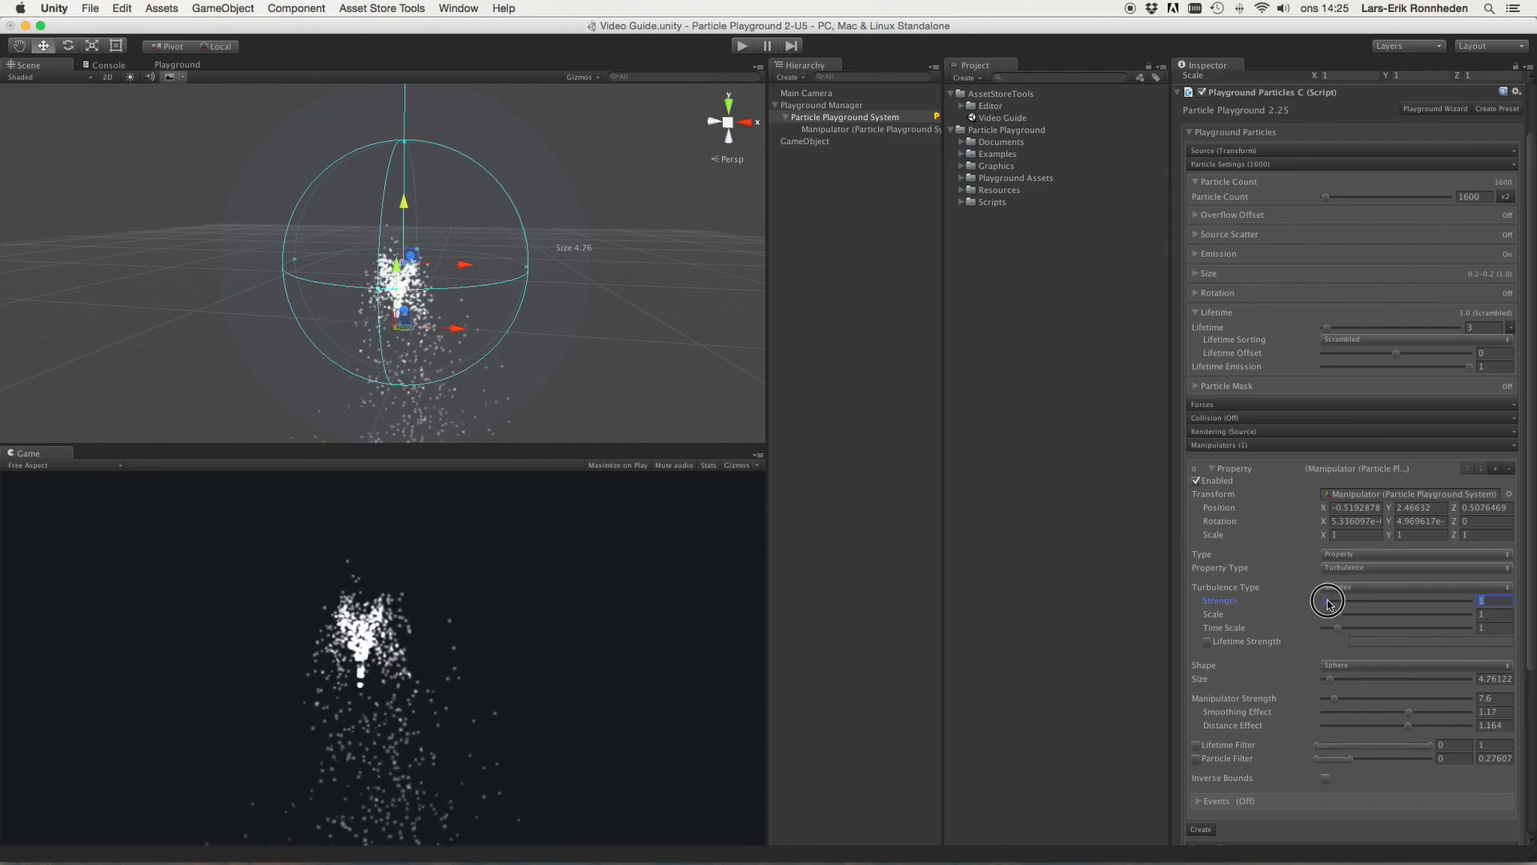
left_click_drag(1335, 602, 1333, 602)
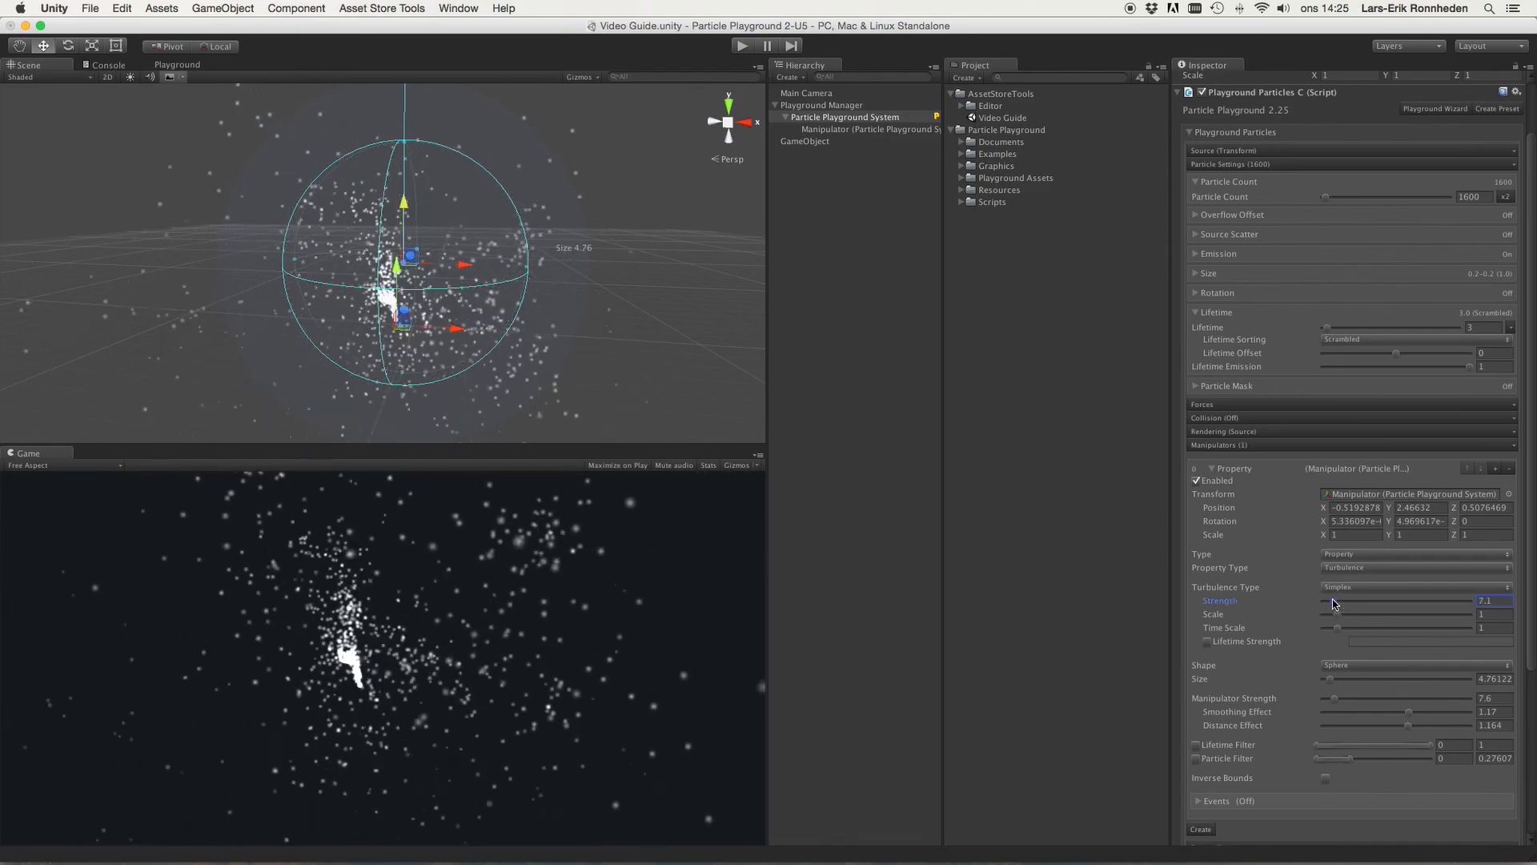
mouse_move(441, 263)
left_mouse_down()
mouse_move(566, 264)
mouse_move(273, 254)
mouse_move(662, 267)
mouse_move(461, 267)
left_mouse_up()
left_click(1385, 590)
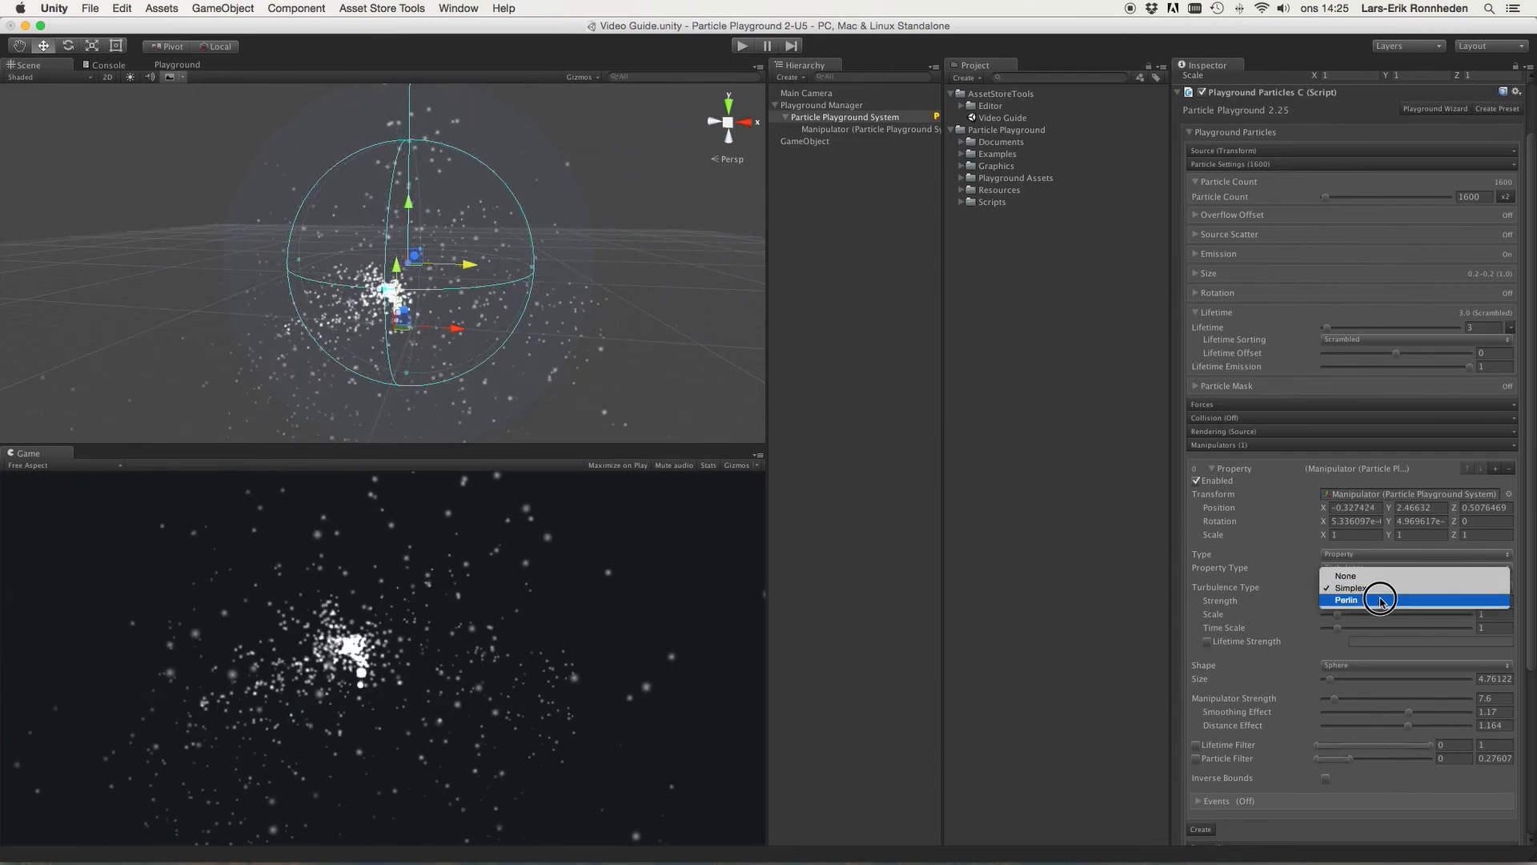
left_click(1355, 570)
left_click(1354, 570)
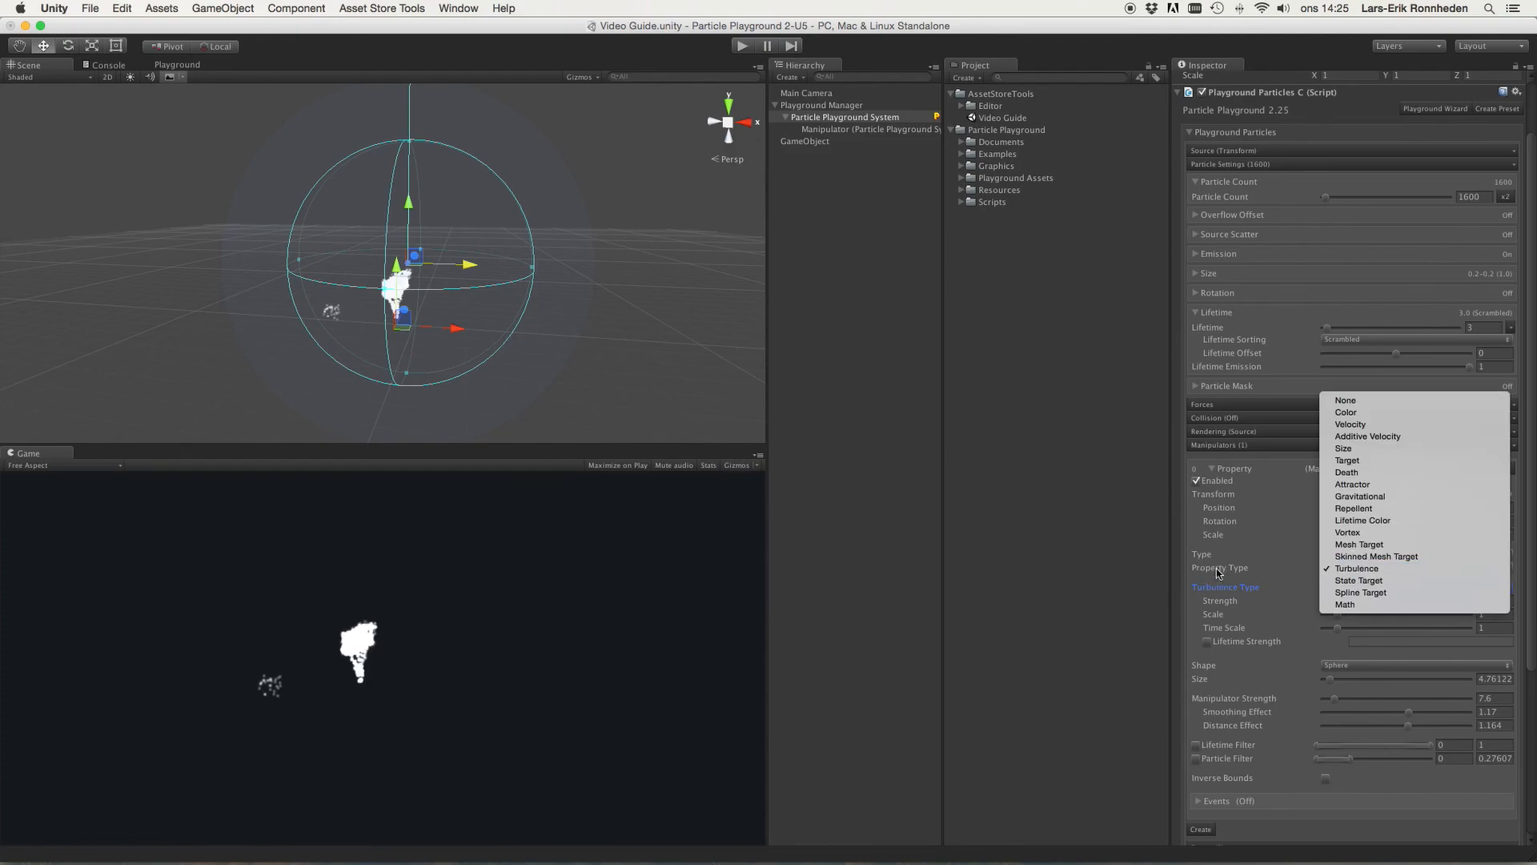
left_click(1355, 570)
left_click(1345, 588)
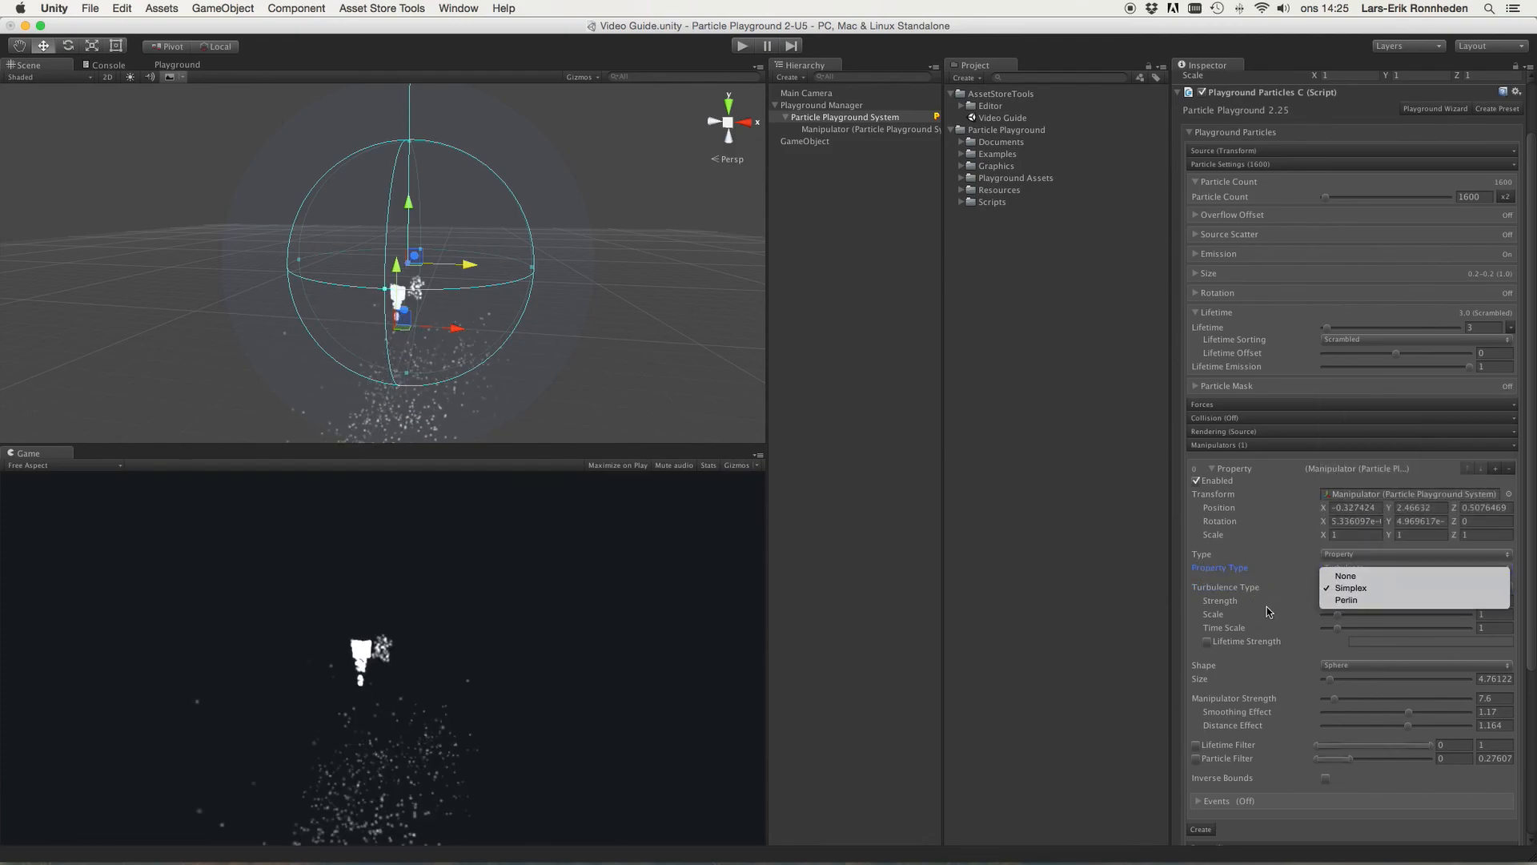
left_click(1348, 588)
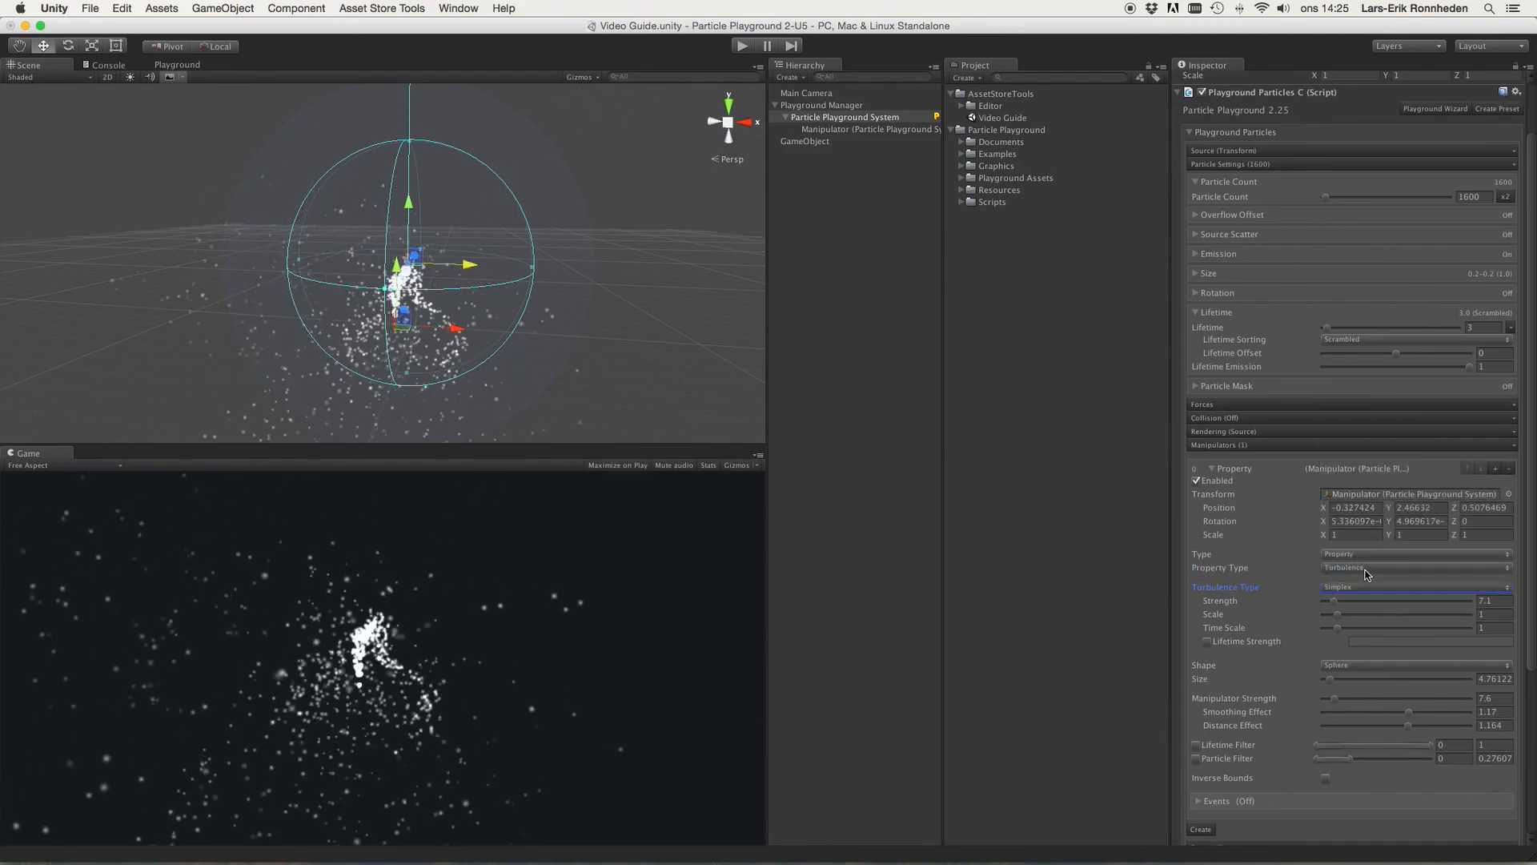
left_click(1365, 569)
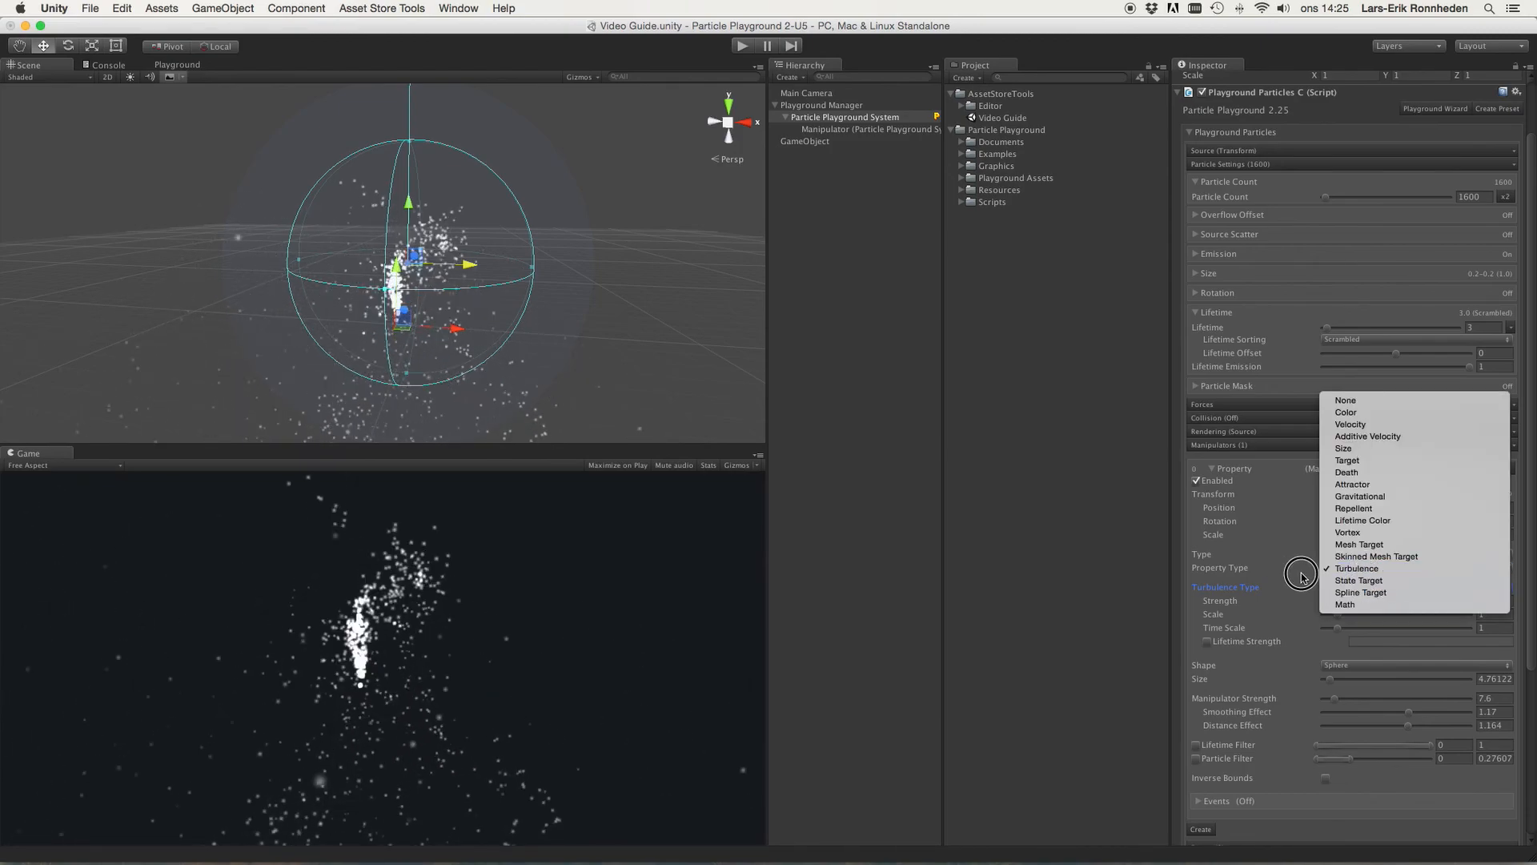
left_click(1301, 577)
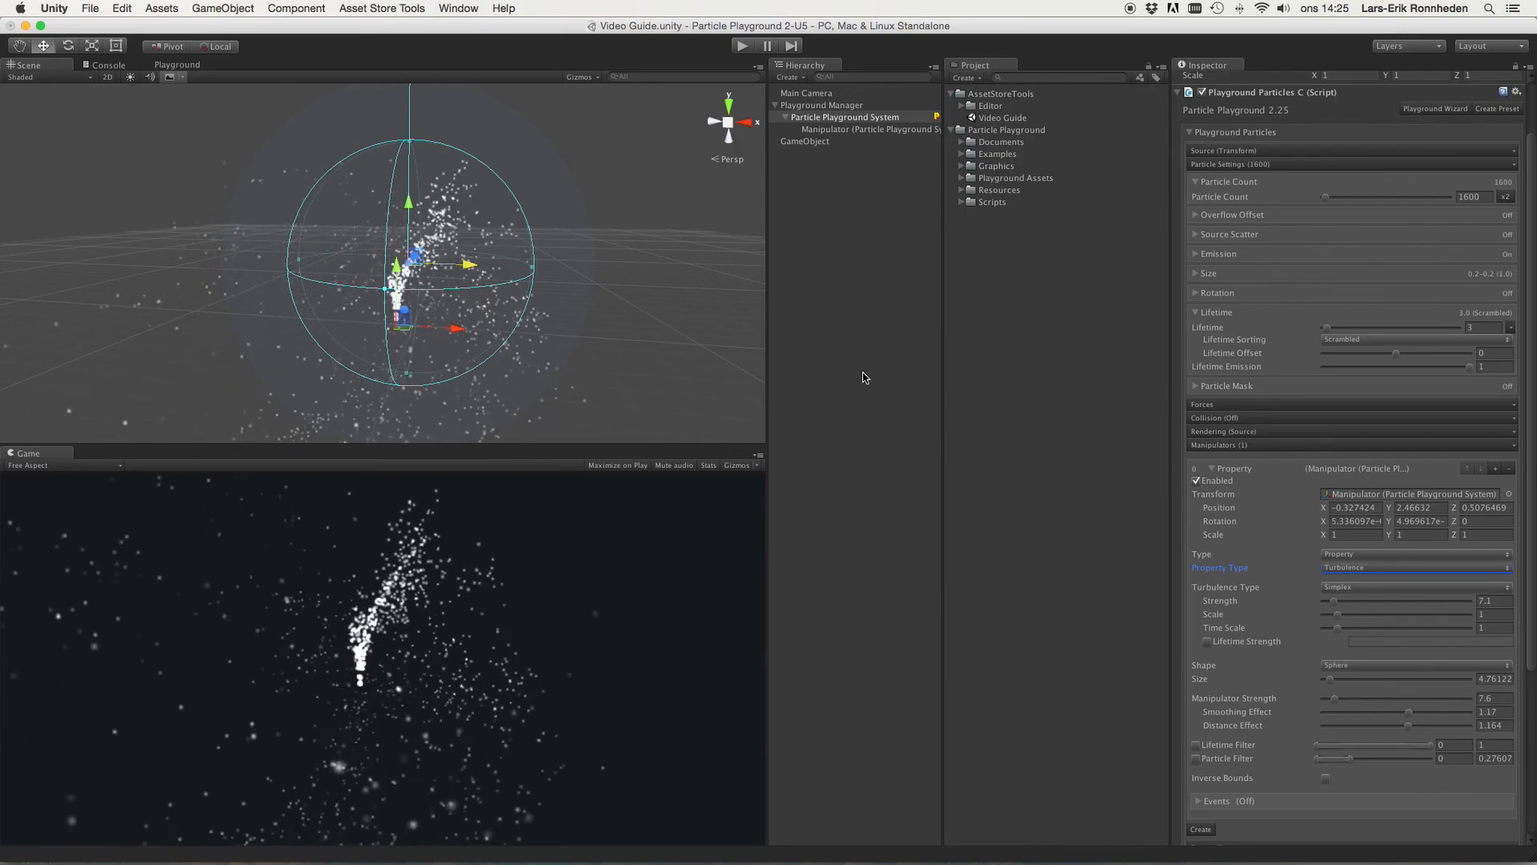
Step: Move the manipulator to about X 1.31 and set its Distance Effect to 0.77
left_click_drag(468, 264, 509, 267)
scroll(1430, 645, "down", 3)
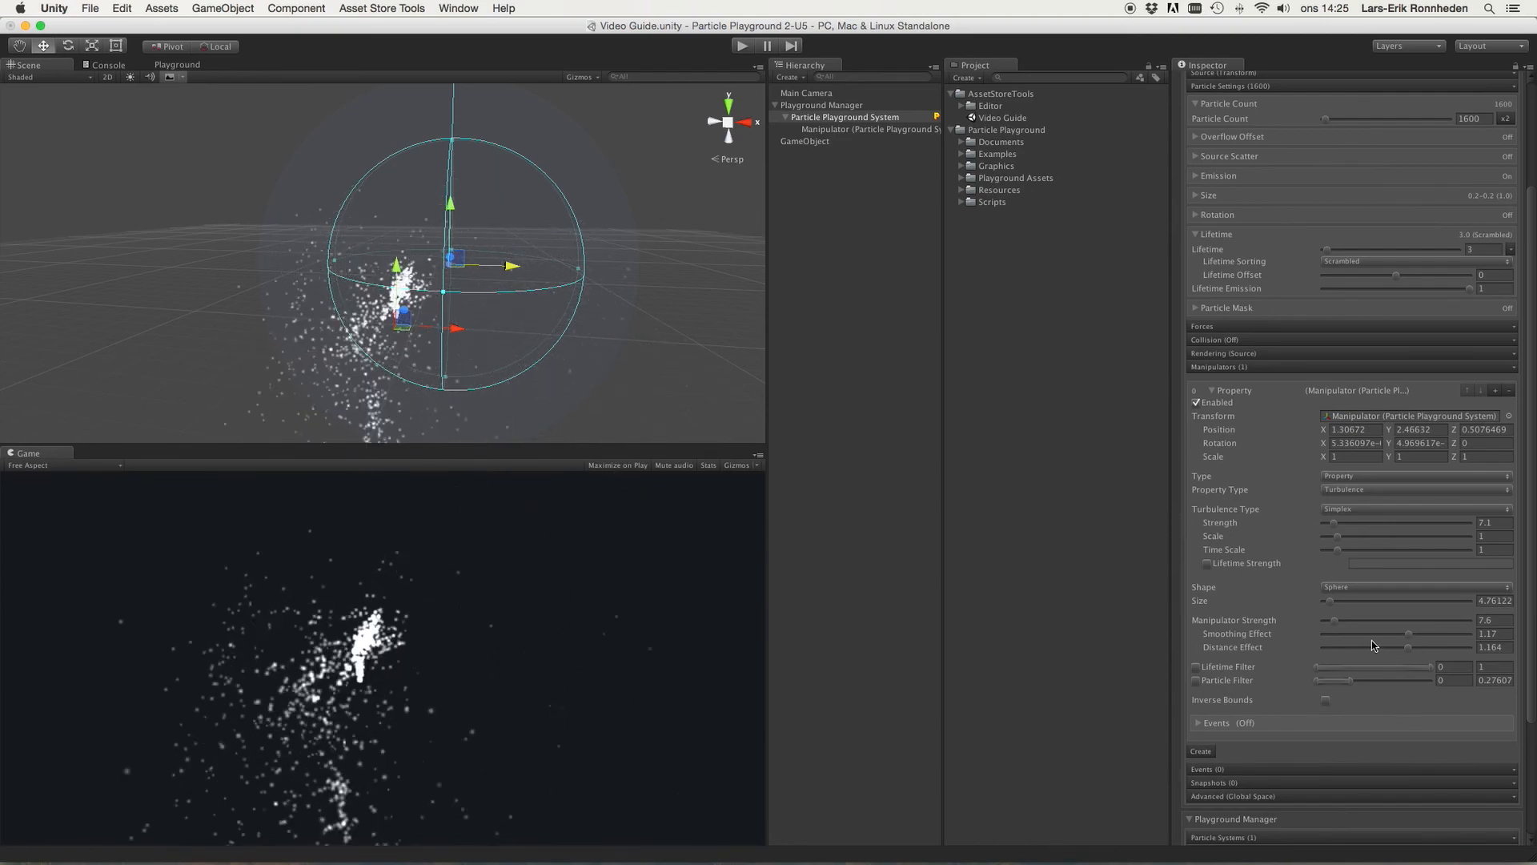
left_click(1240, 649)
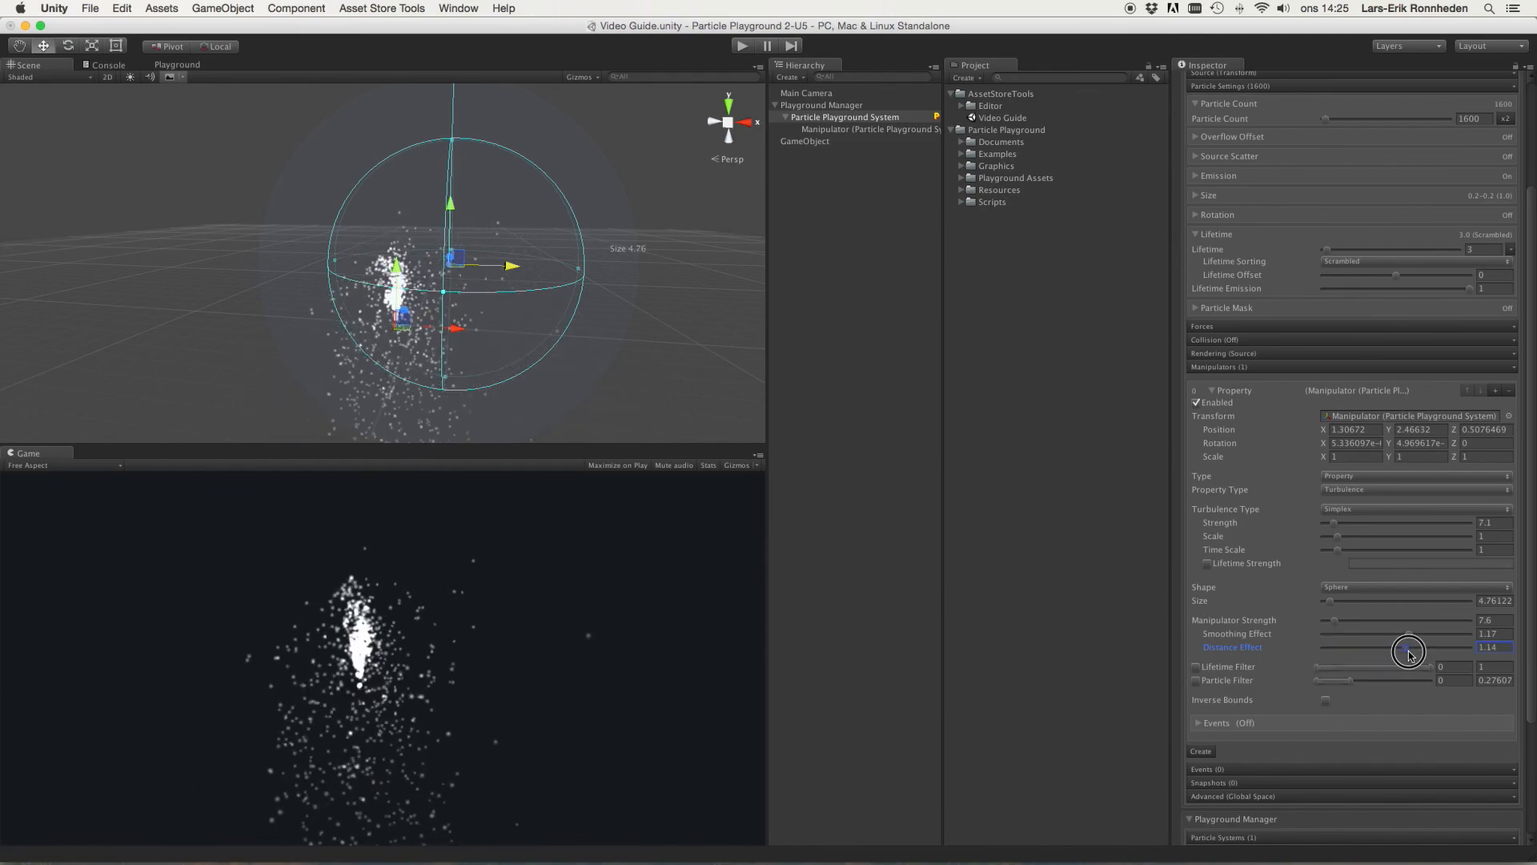
mouse_move(1410, 654)
left_mouse_down()
mouse_move(1431, 654)
mouse_move(1396, 658)
left_mouse_up()
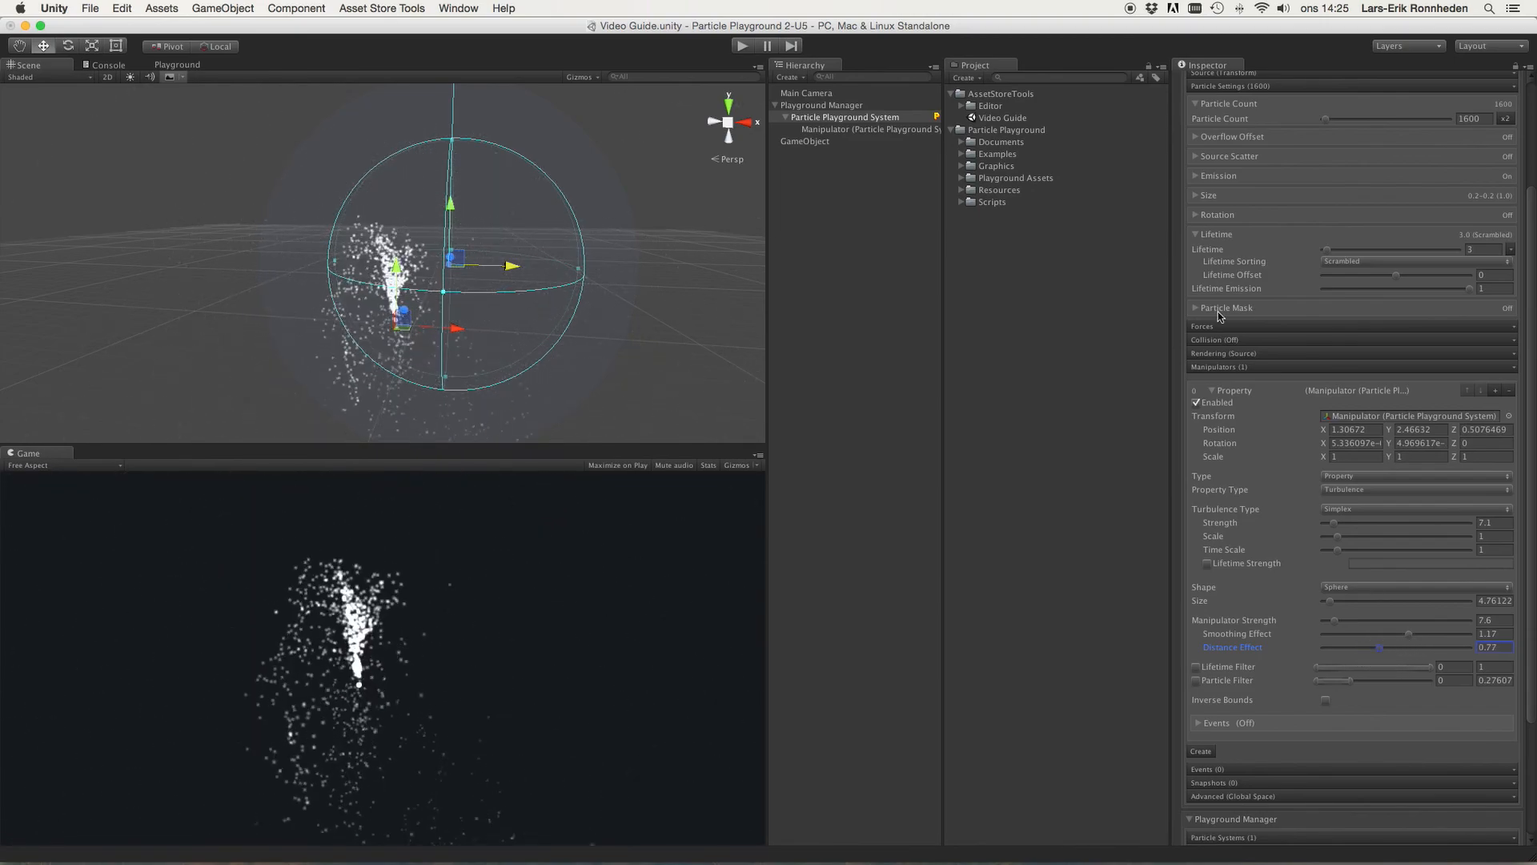
Step: Examine the particle system's Forces section and its Turbulence settings
scroll(1222, 247, "up", 3)
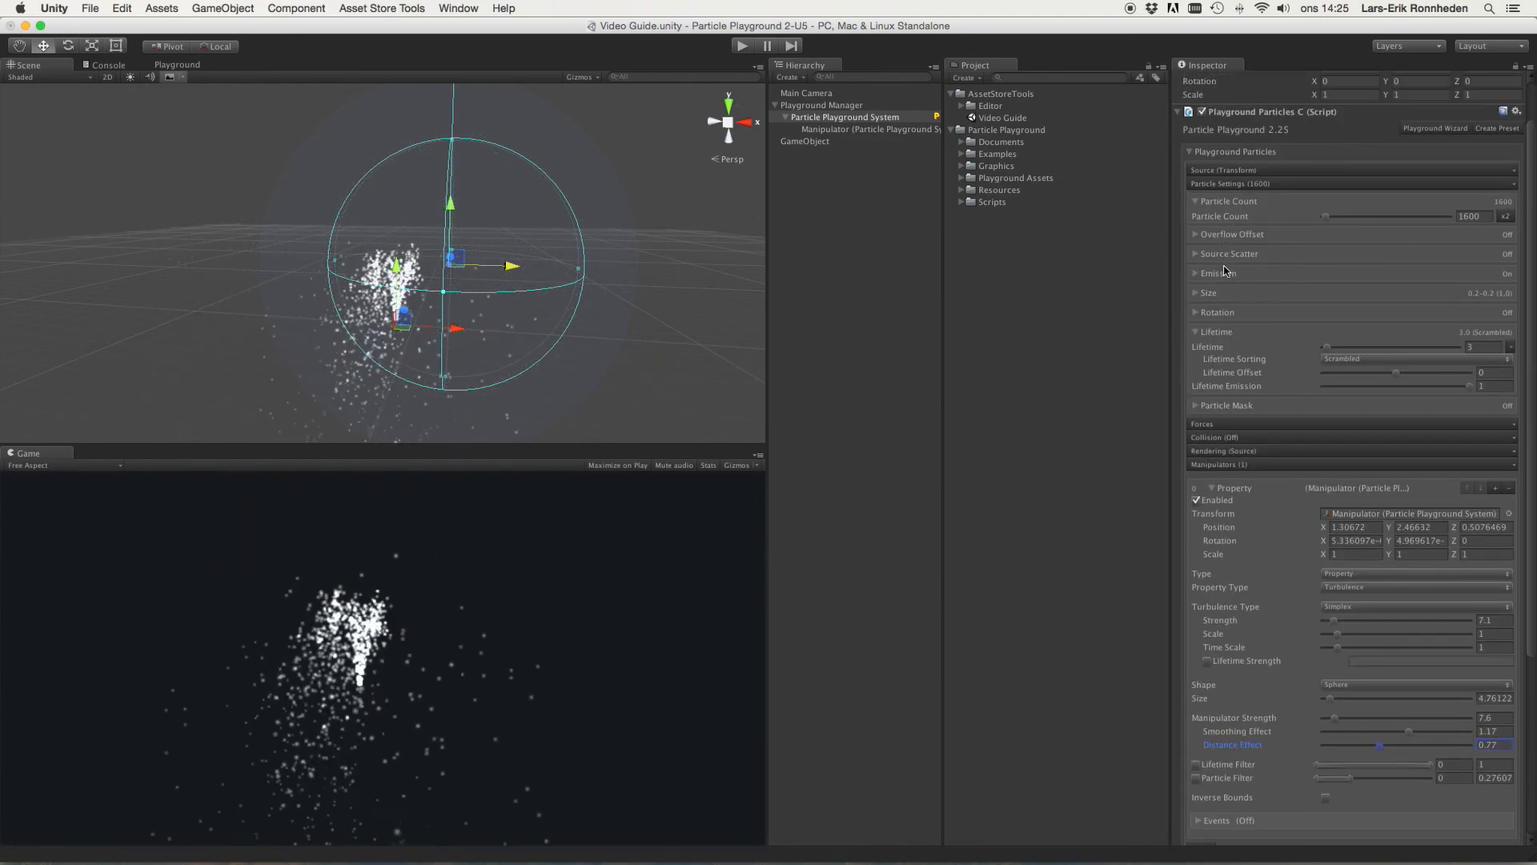
left_click(1245, 424)
scroll(1237, 452, "down", 2)
left_click(1237, 471)
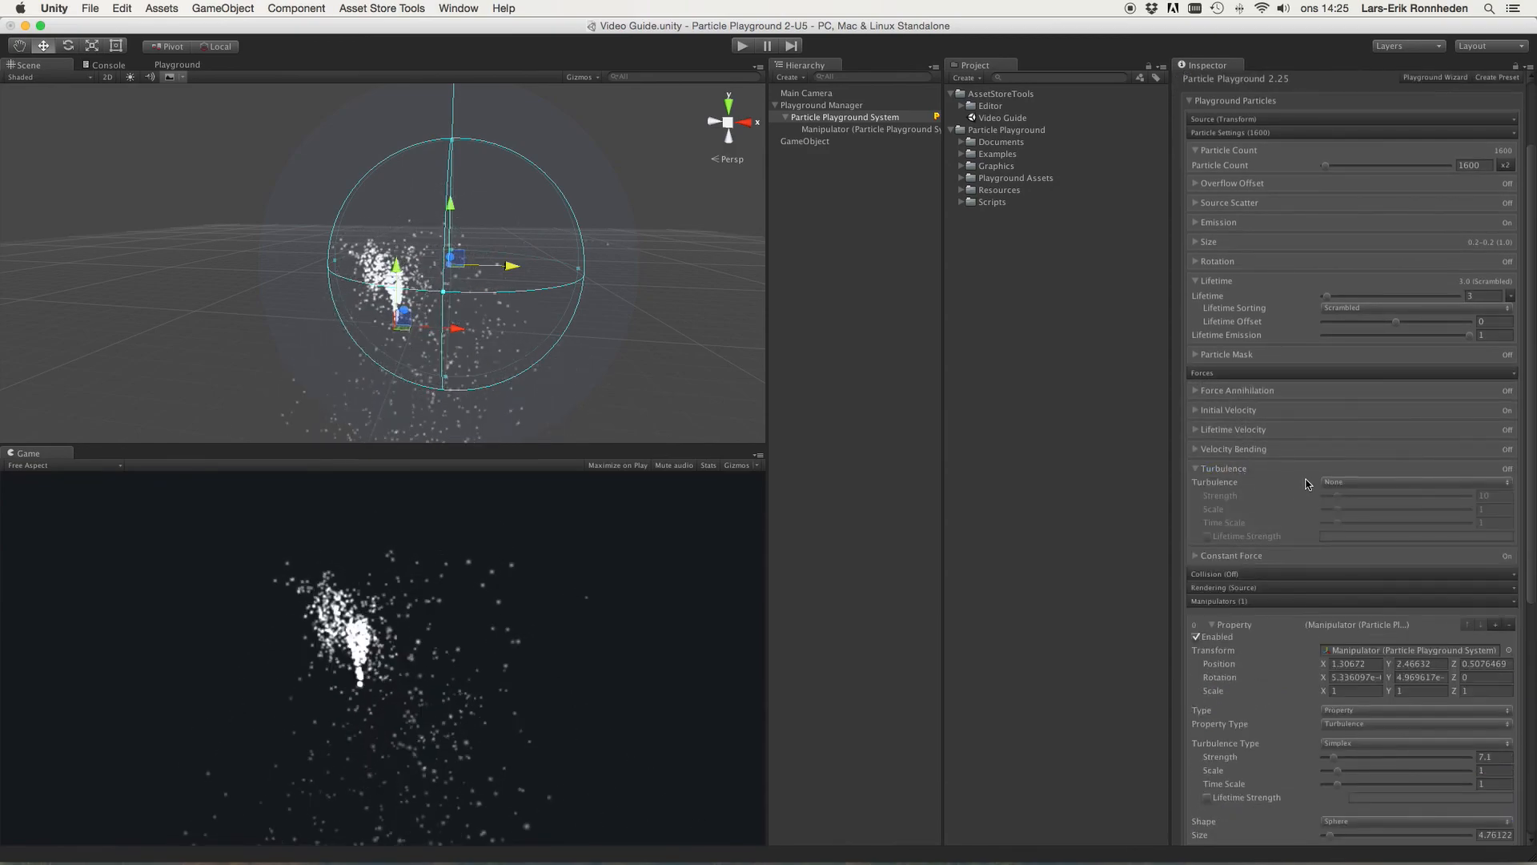
left_click(1361, 481)
left_click(1279, 480)
left_click(1241, 468)
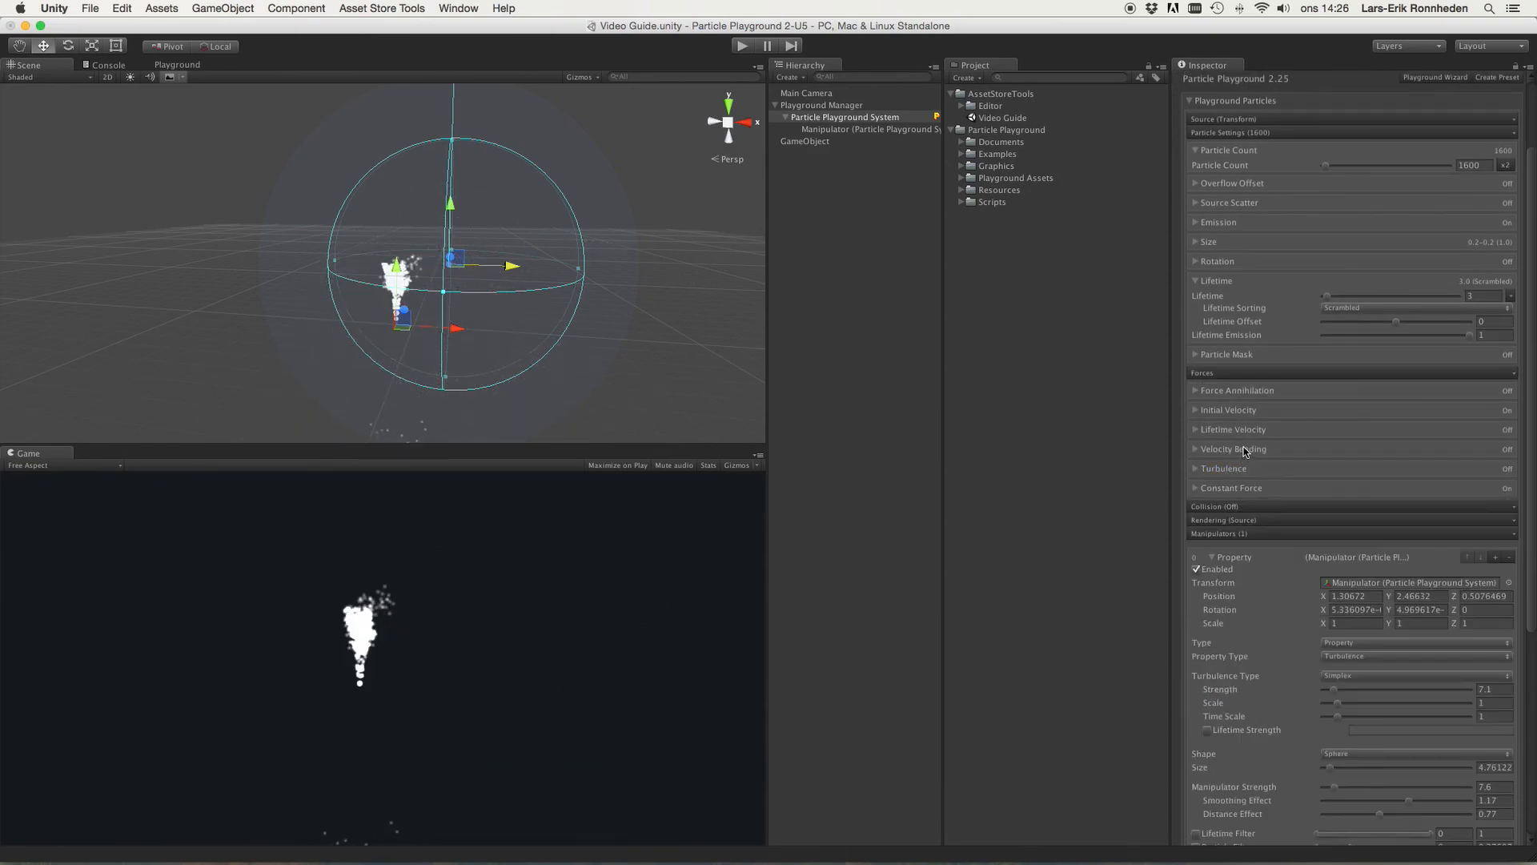
Step: Switch Property Type to State Target
scroll(1246, 452, "down", 6)
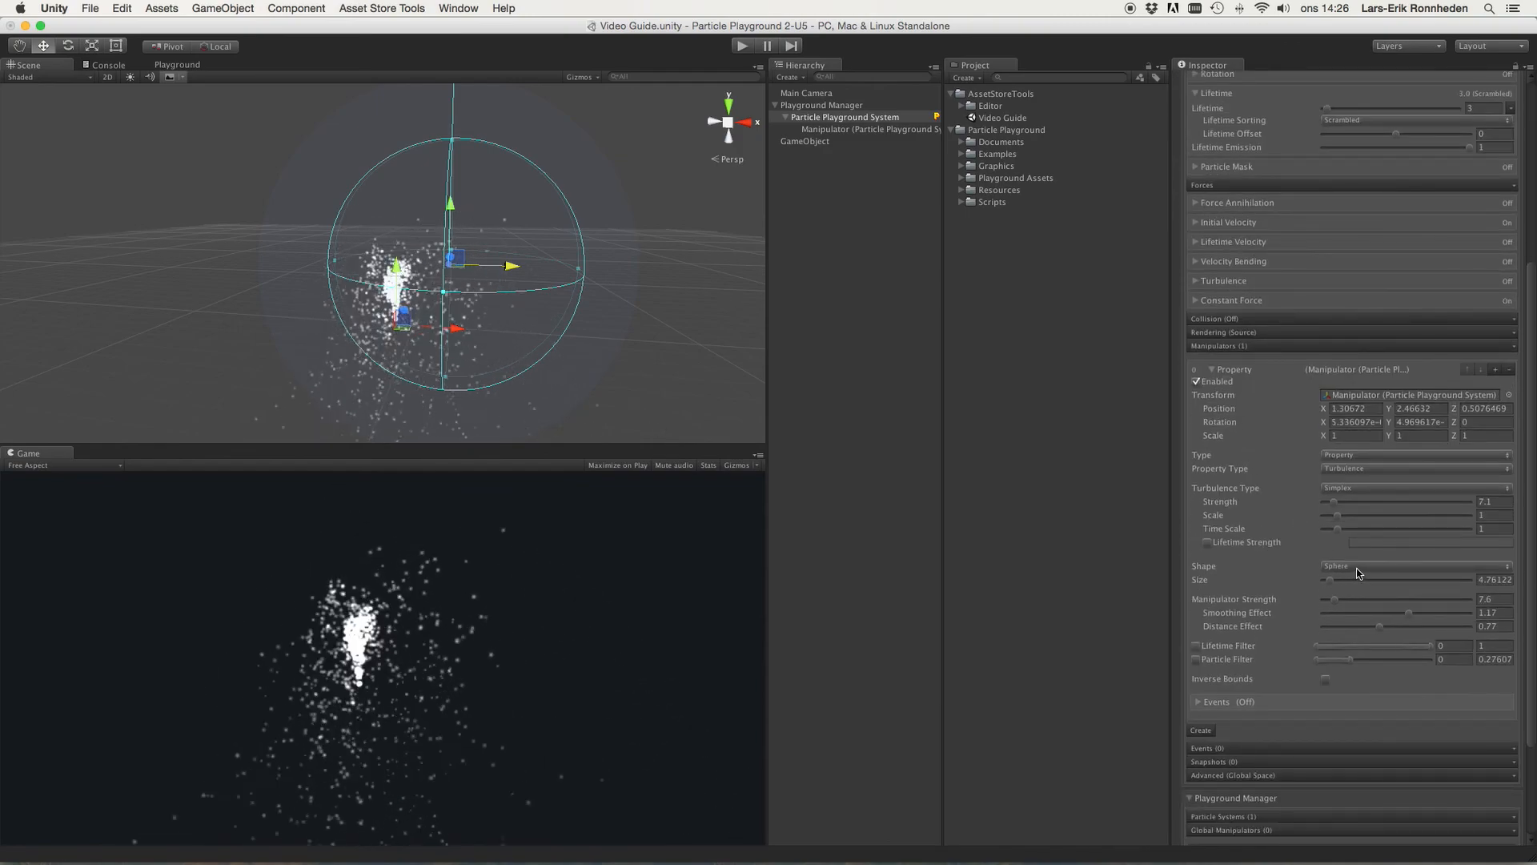
left_click(1346, 466)
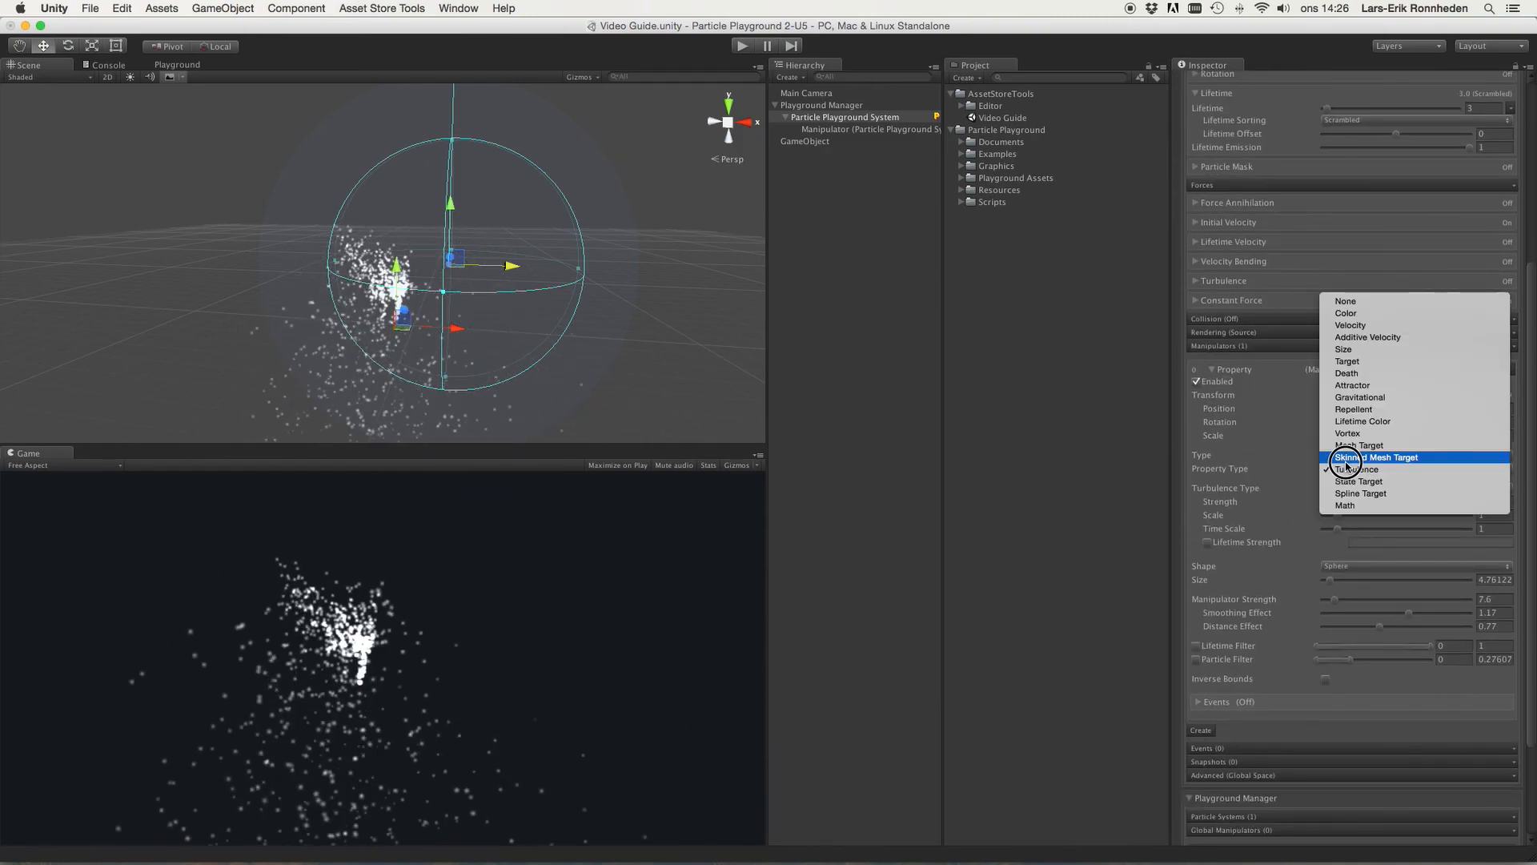
left_click(1375, 482)
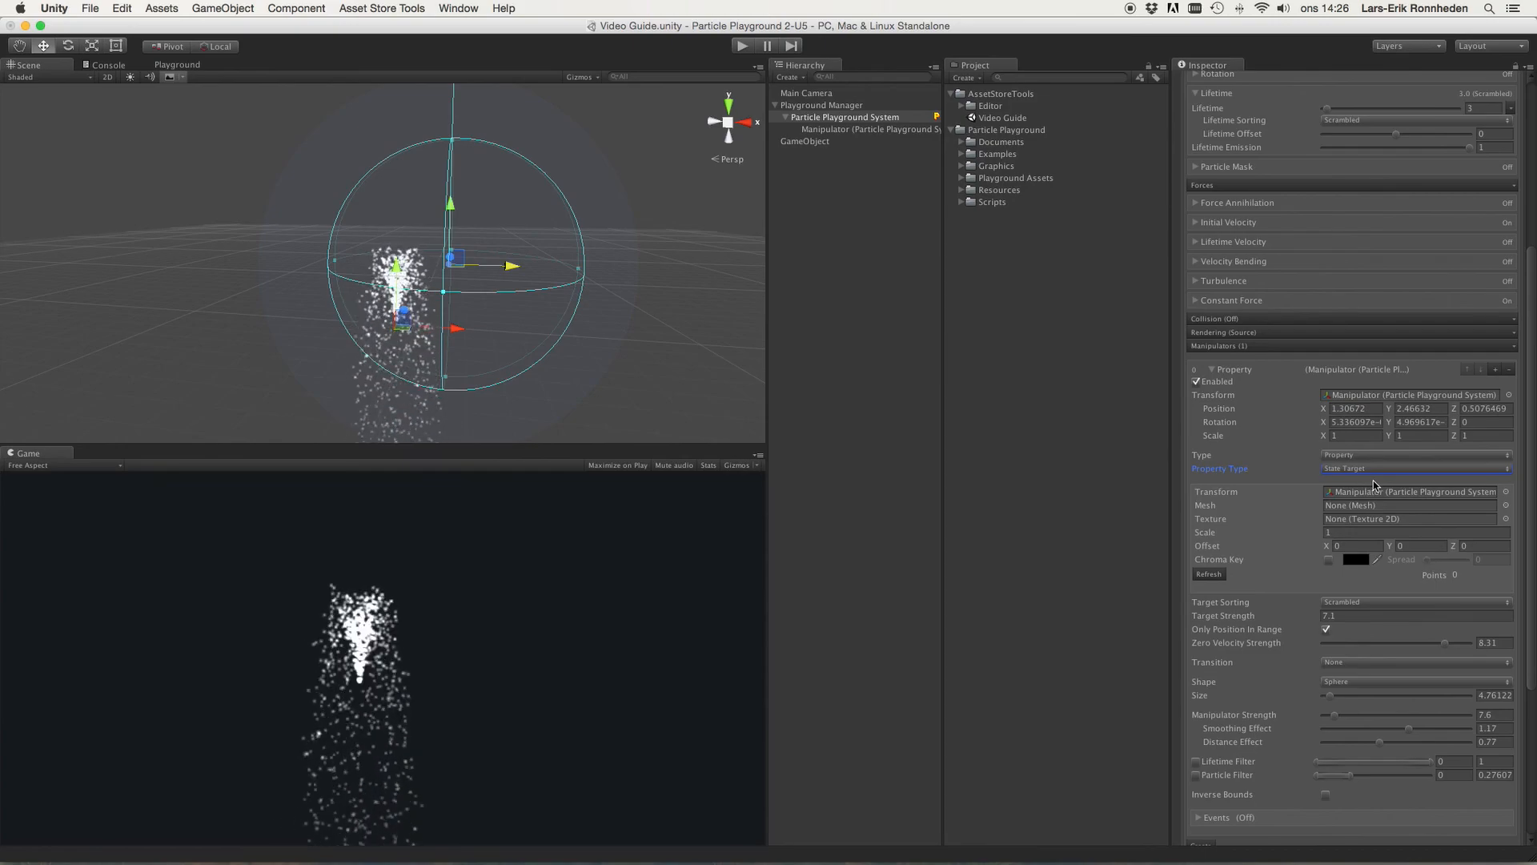
left_click(1350, 473)
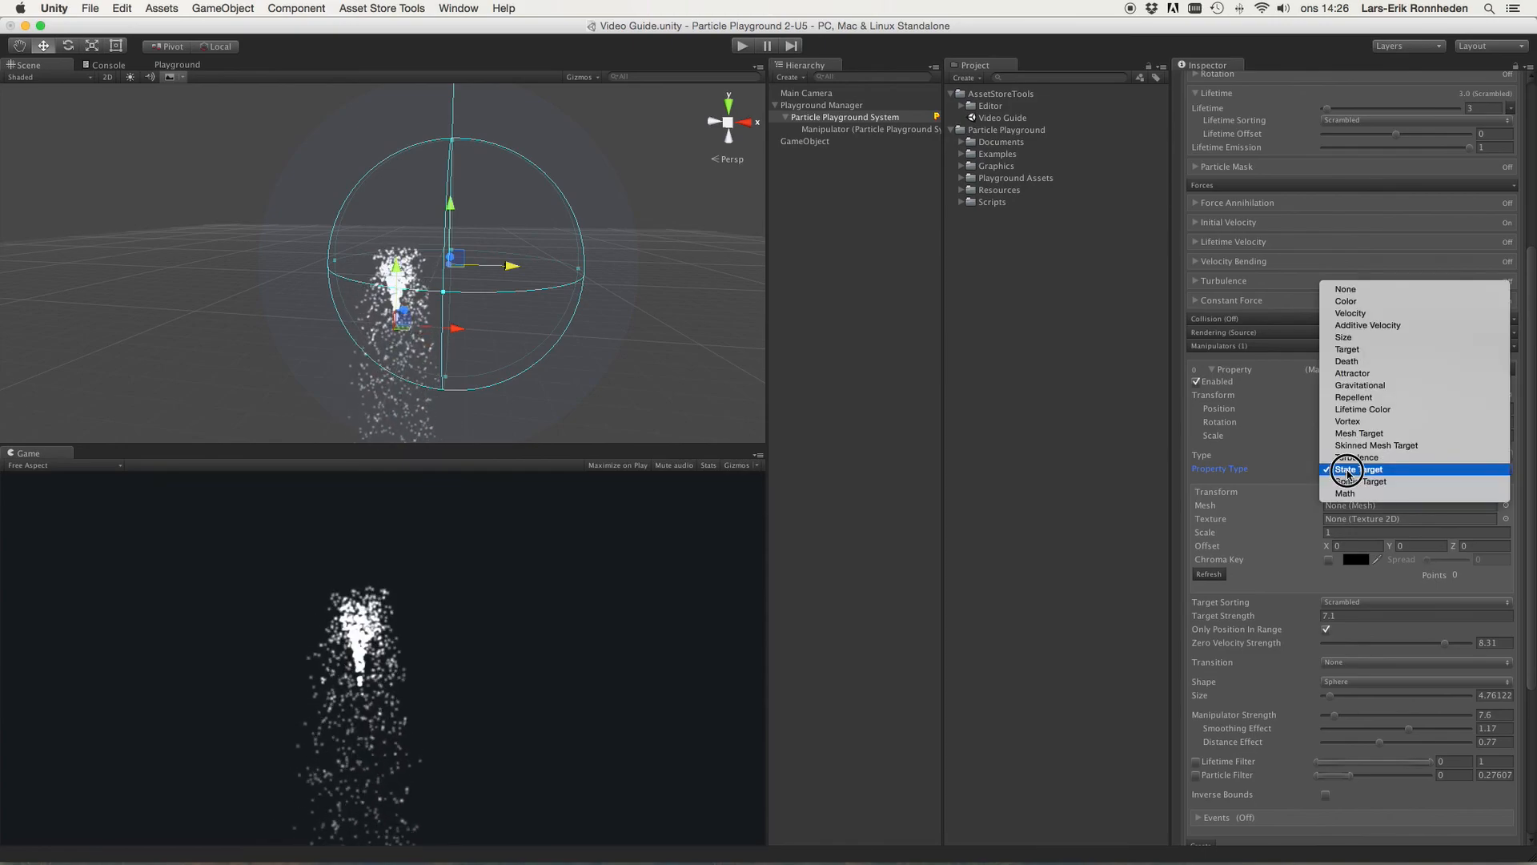
left_click(1349, 470)
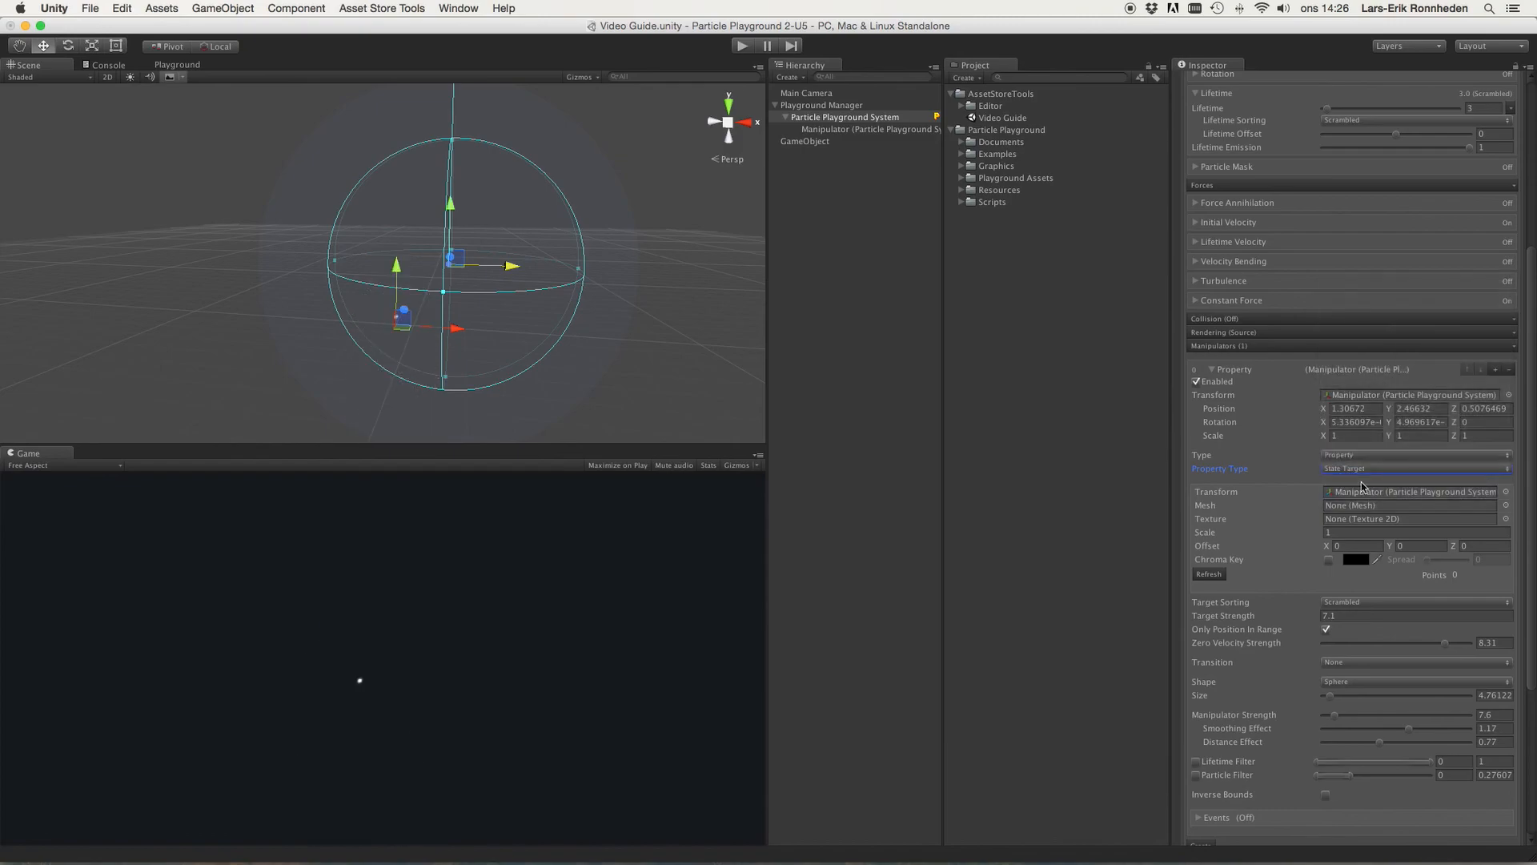
scroll(1329, 469, "up", 2)
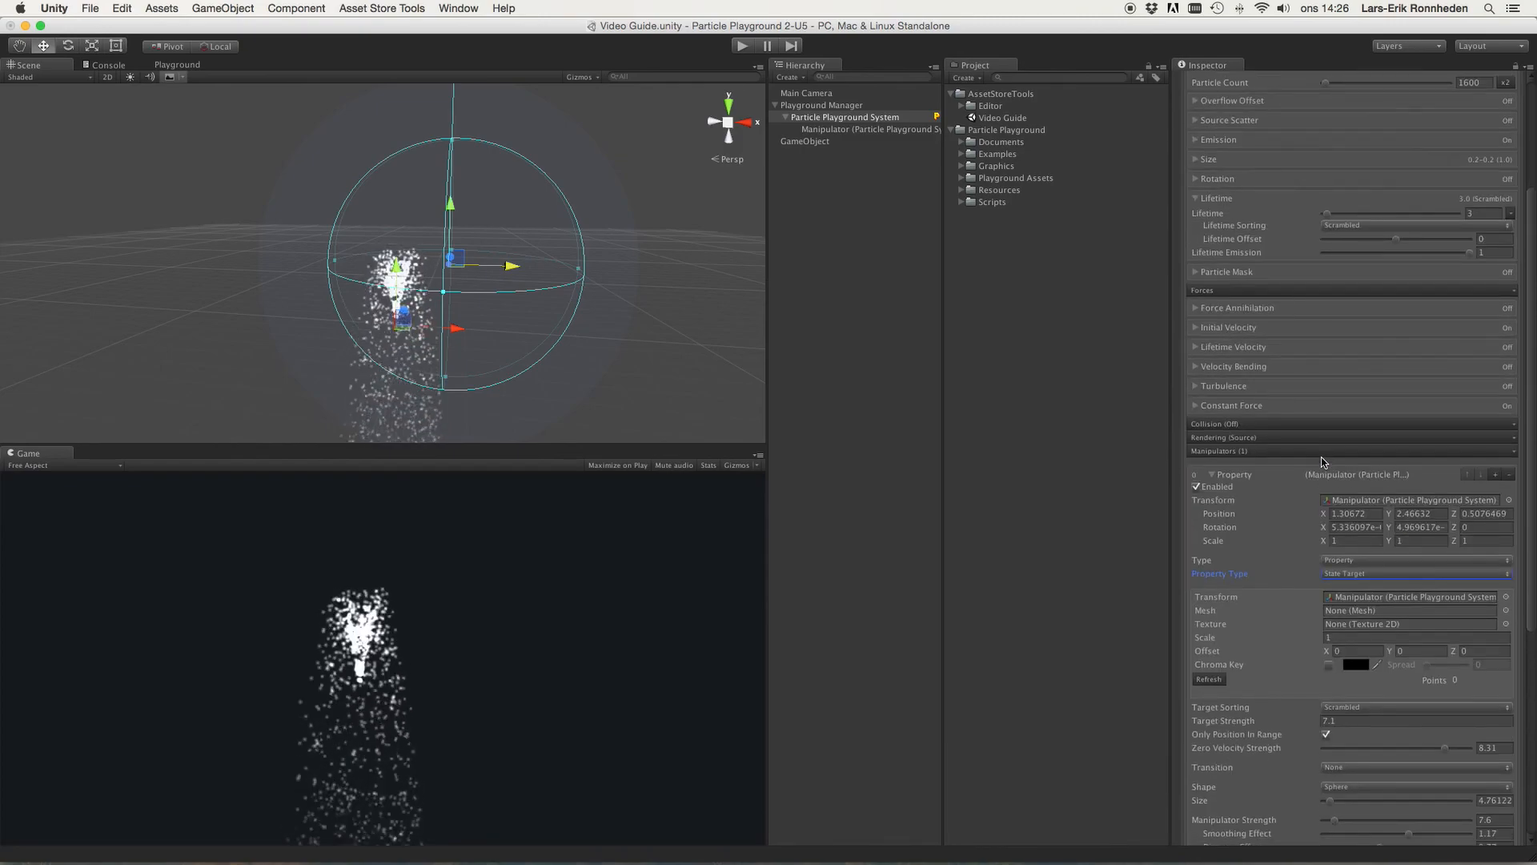
Step: Switch Property Type to Spline Target and create a new Playground Spline for it
left_click(1350, 494)
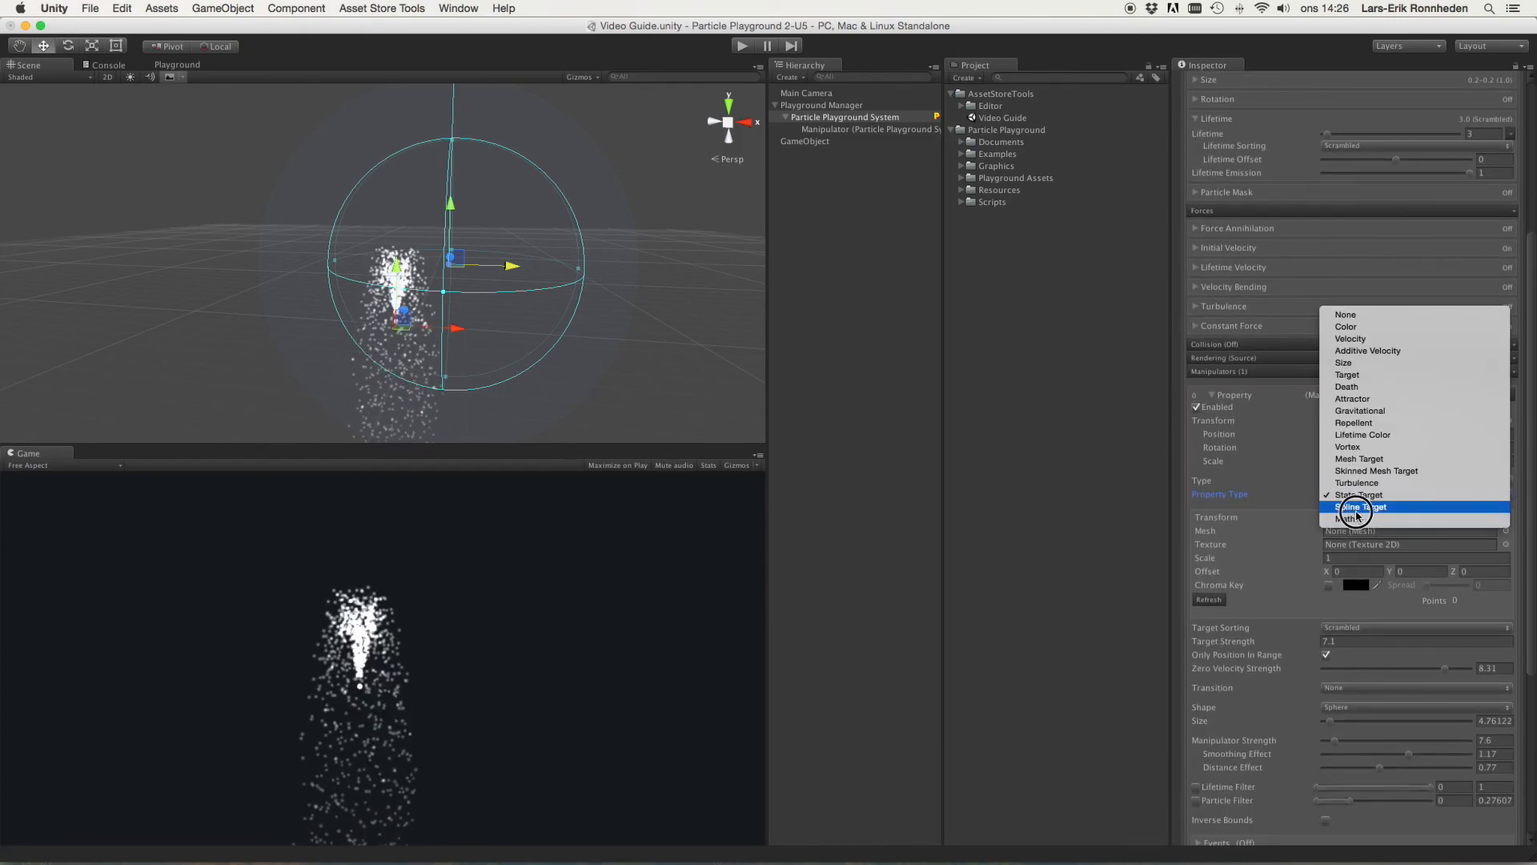
left_click(1358, 507)
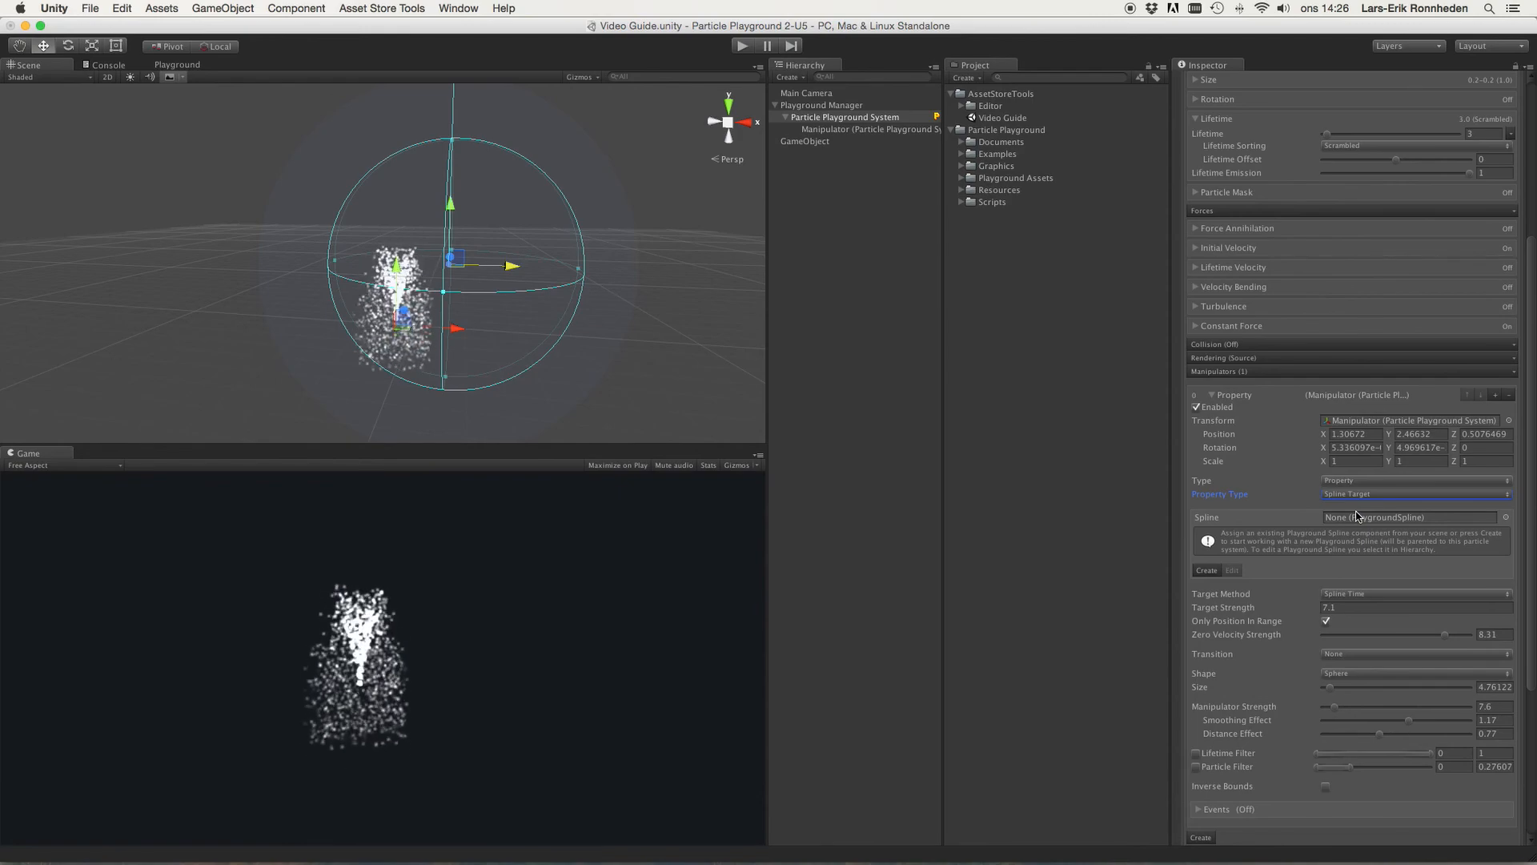
left_click(1207, 570)
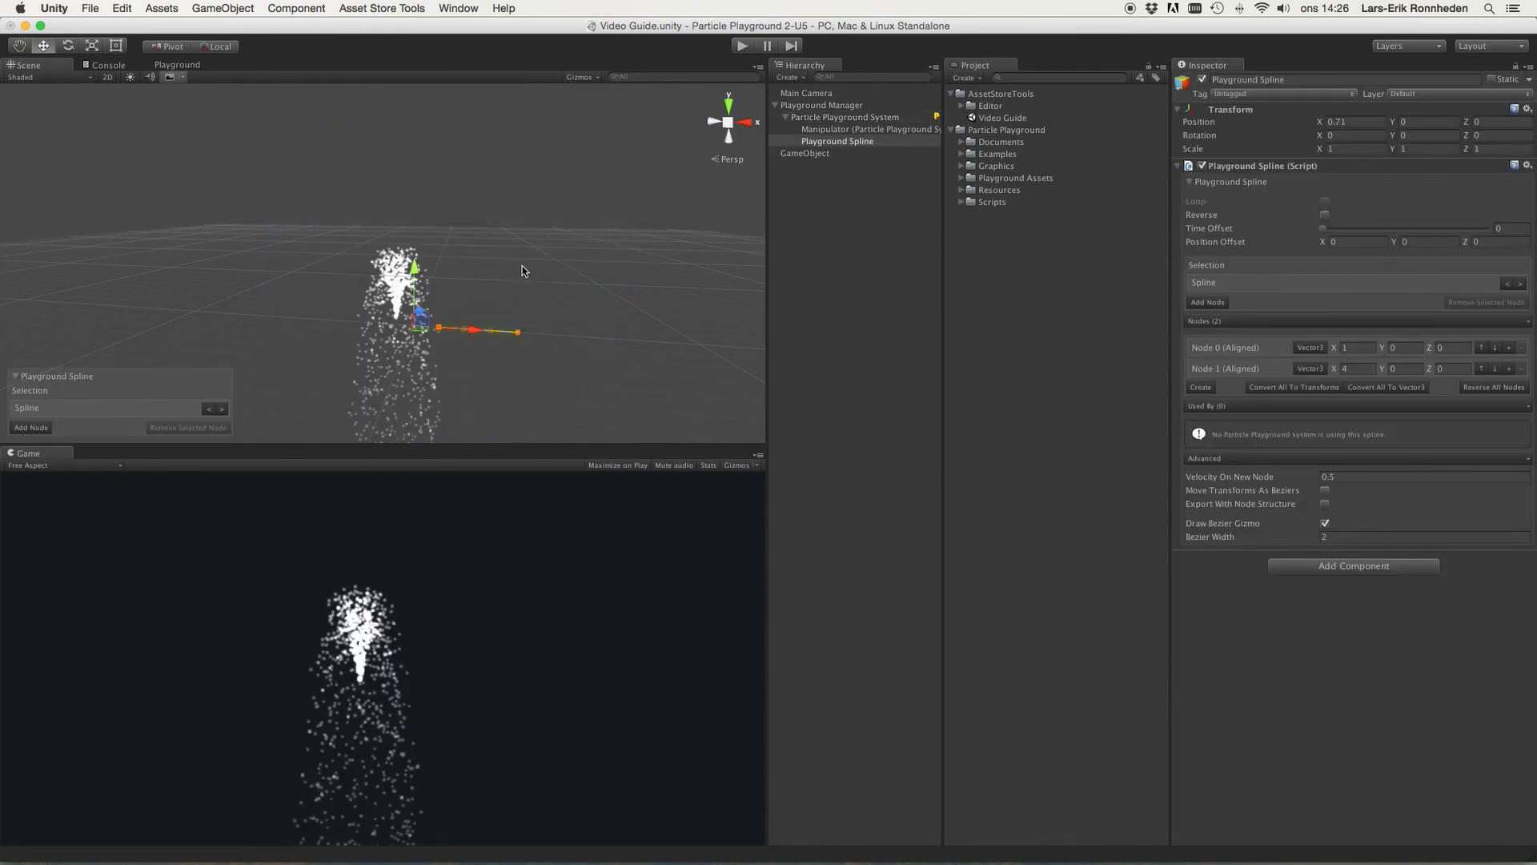
Step: Raise the spline's end node to about Y 3.42 and adjust its tangent handle
left_click(518, 331)
left_click_drag(516, 271, 526, 187)
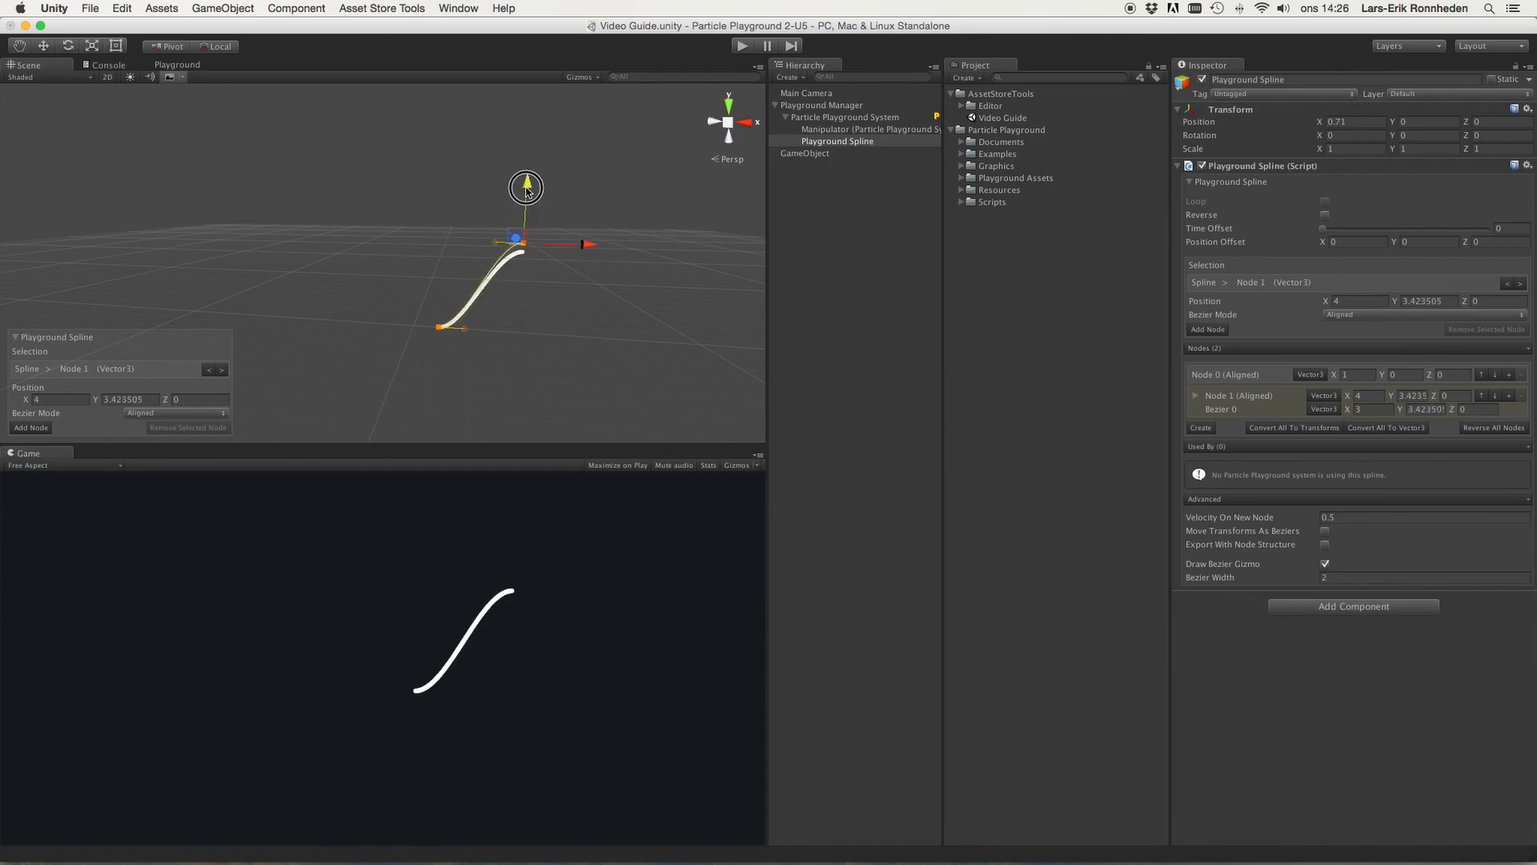
left_click_drag(578, 244, 545, 243)
Step: Select the Particle Playground System and move the manipulator to about X 1.22
left_click(830, 117)
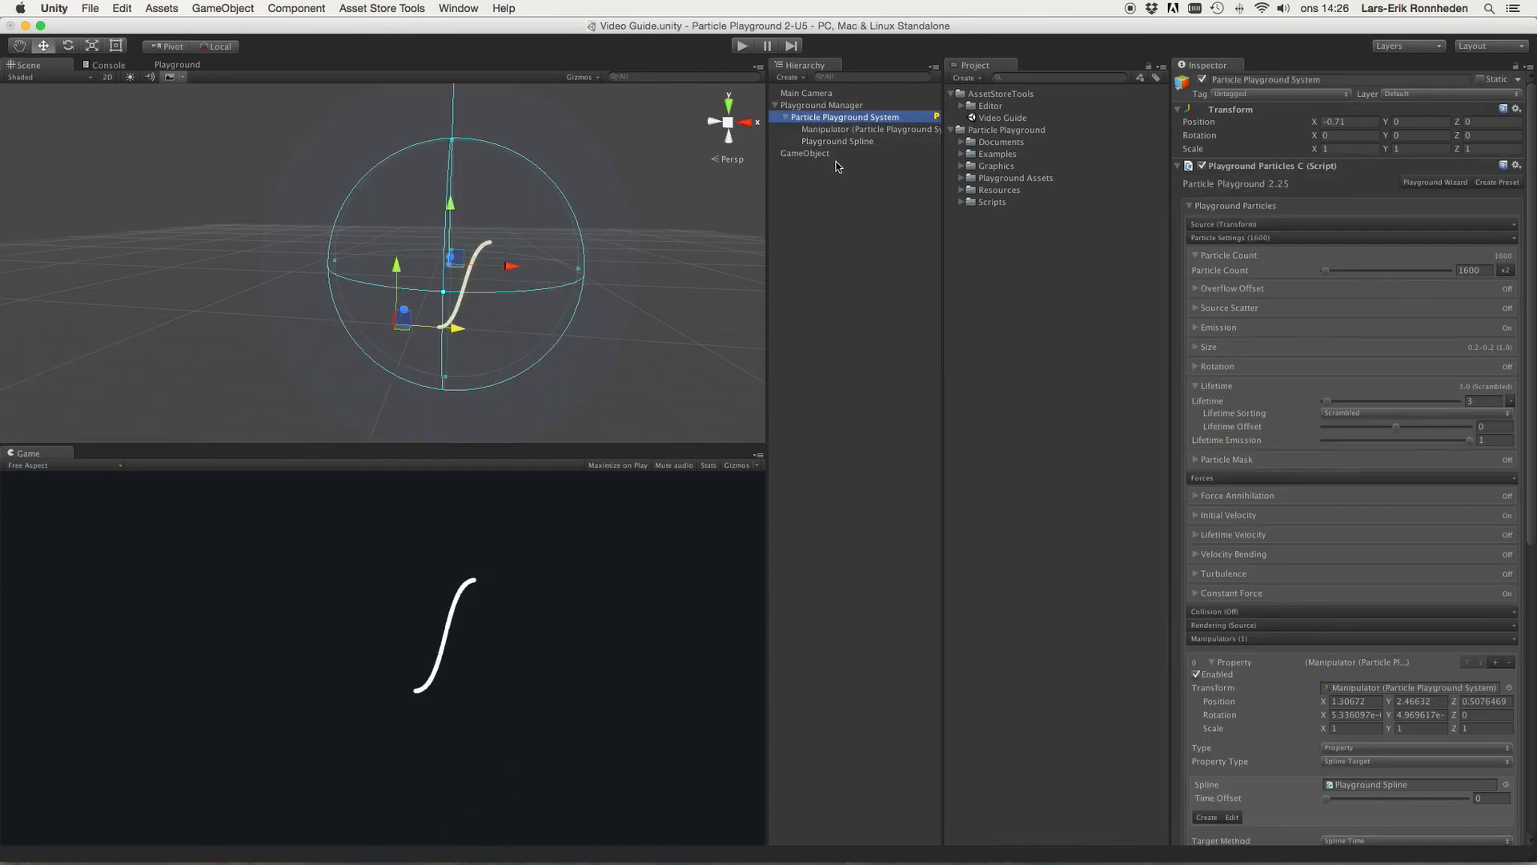
scroll(1391, 486, "down", 5)
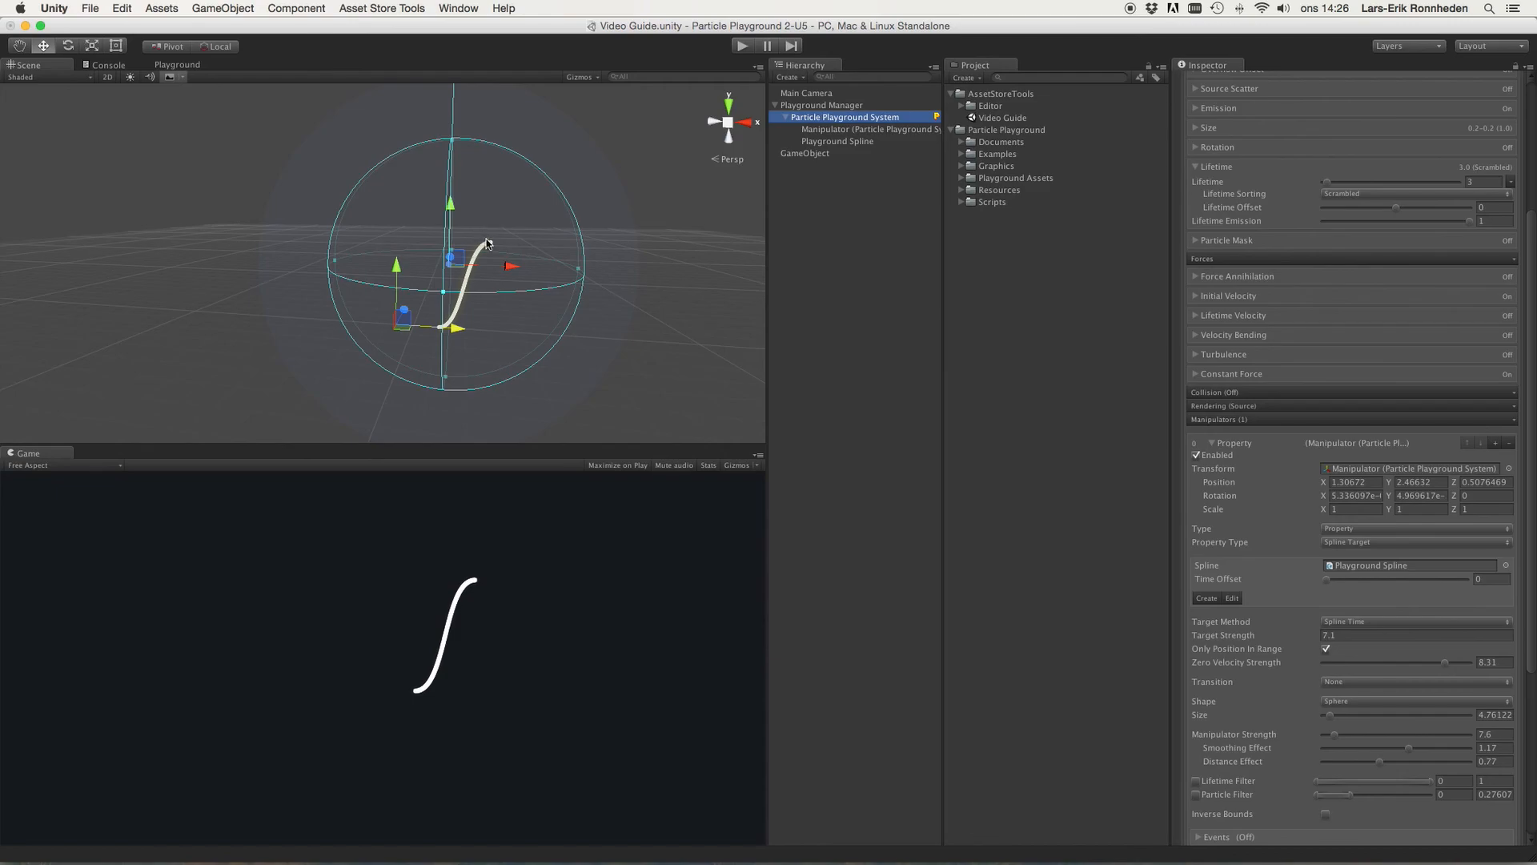
scroll(486, 243, "up", 2)
mouse_move(518, 271)
left_mouse_down()
mouse_move(552, 262)
mouse_move(514, 279)
left_mouse_up()
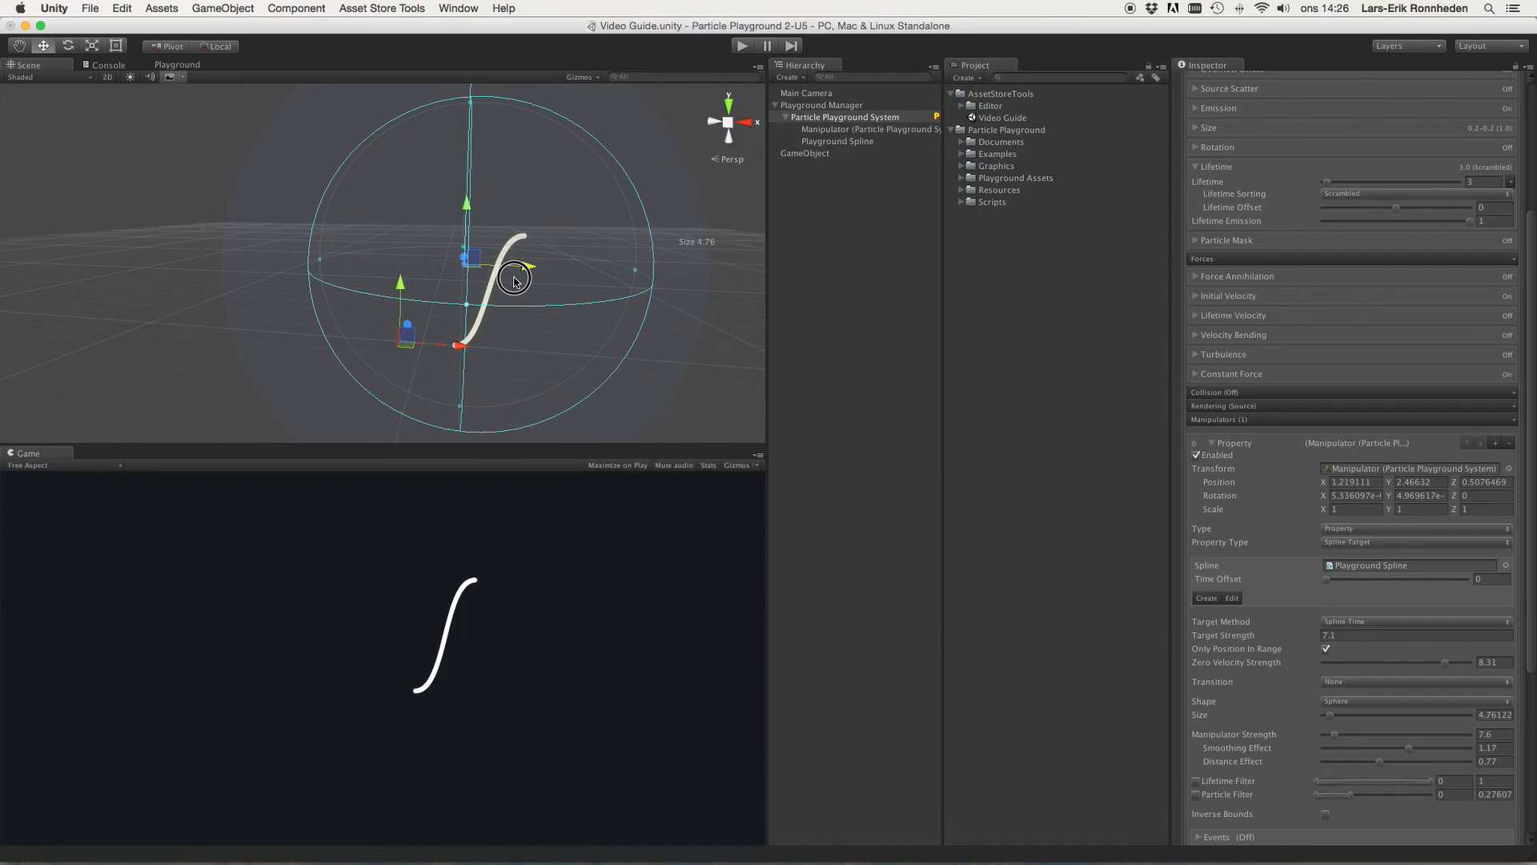
Step: Set the manipulator's Transition to Lerp and its Target Strength to about 4.11
scroll(1417, 607, "down", 3)
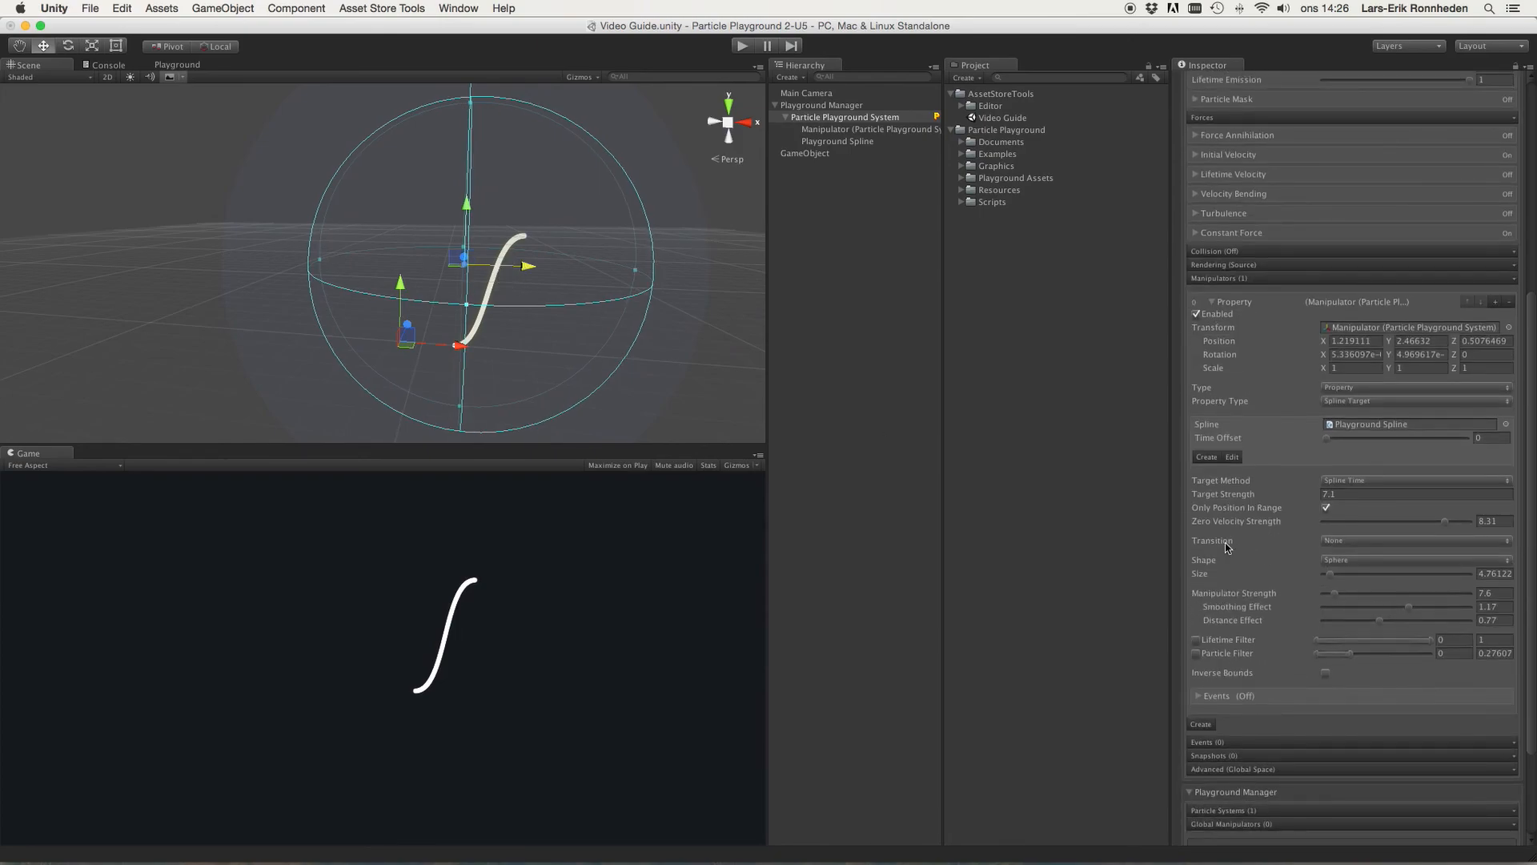
left_click(1363, 543)
left_click(1363, 554)
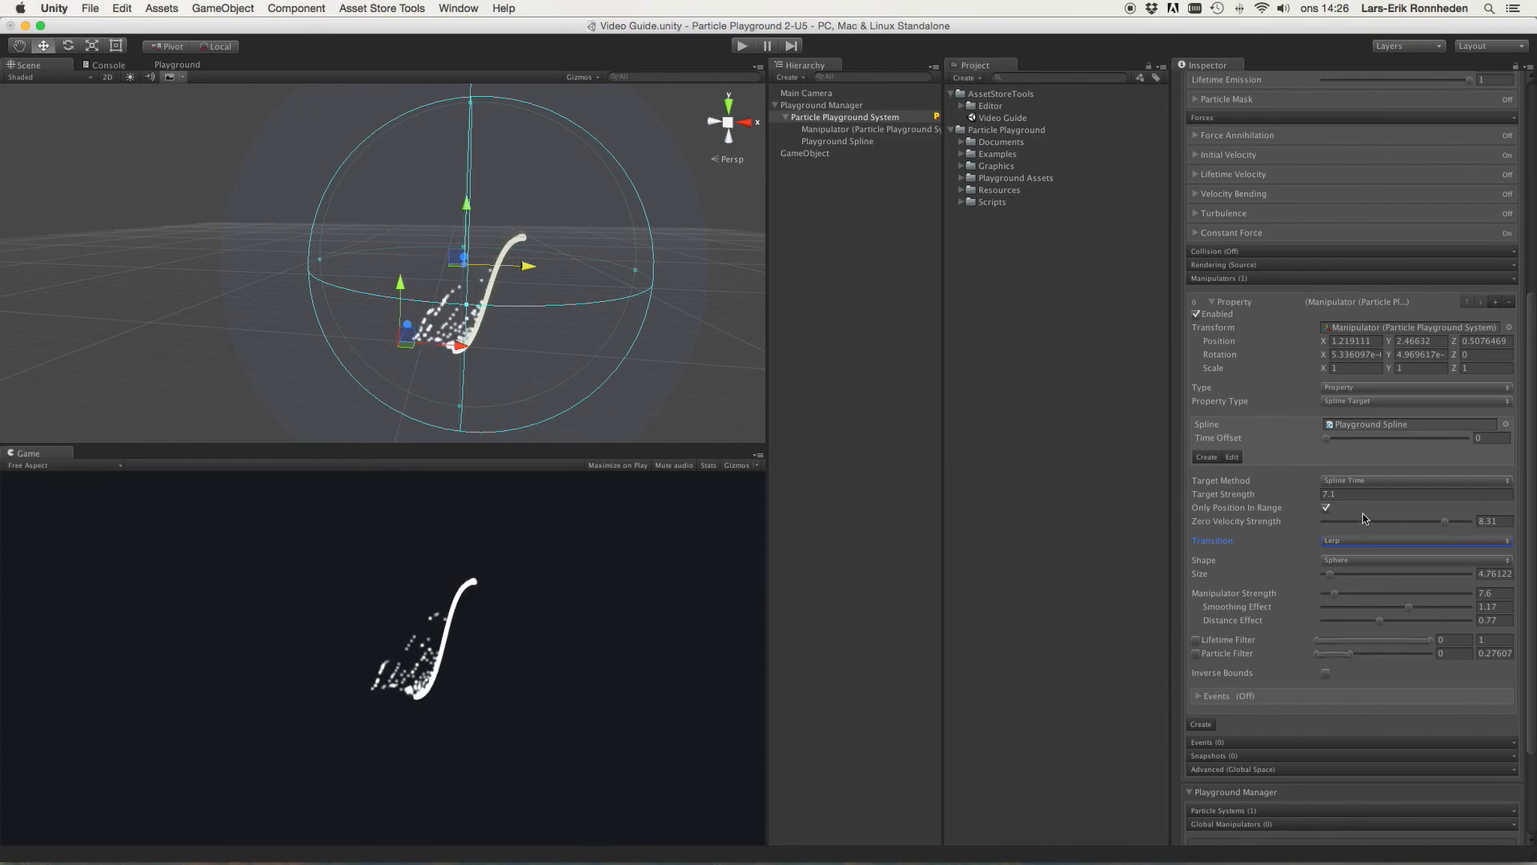
left_click_drag(1247, 497, 1153, 505)
Step: Move the manipulator to about X -0.01 over the particle source and turn off Only Position In Range
left_click_drag(444, 342, 495, 344)
left_click(840, 142)
left_click(826, 119)
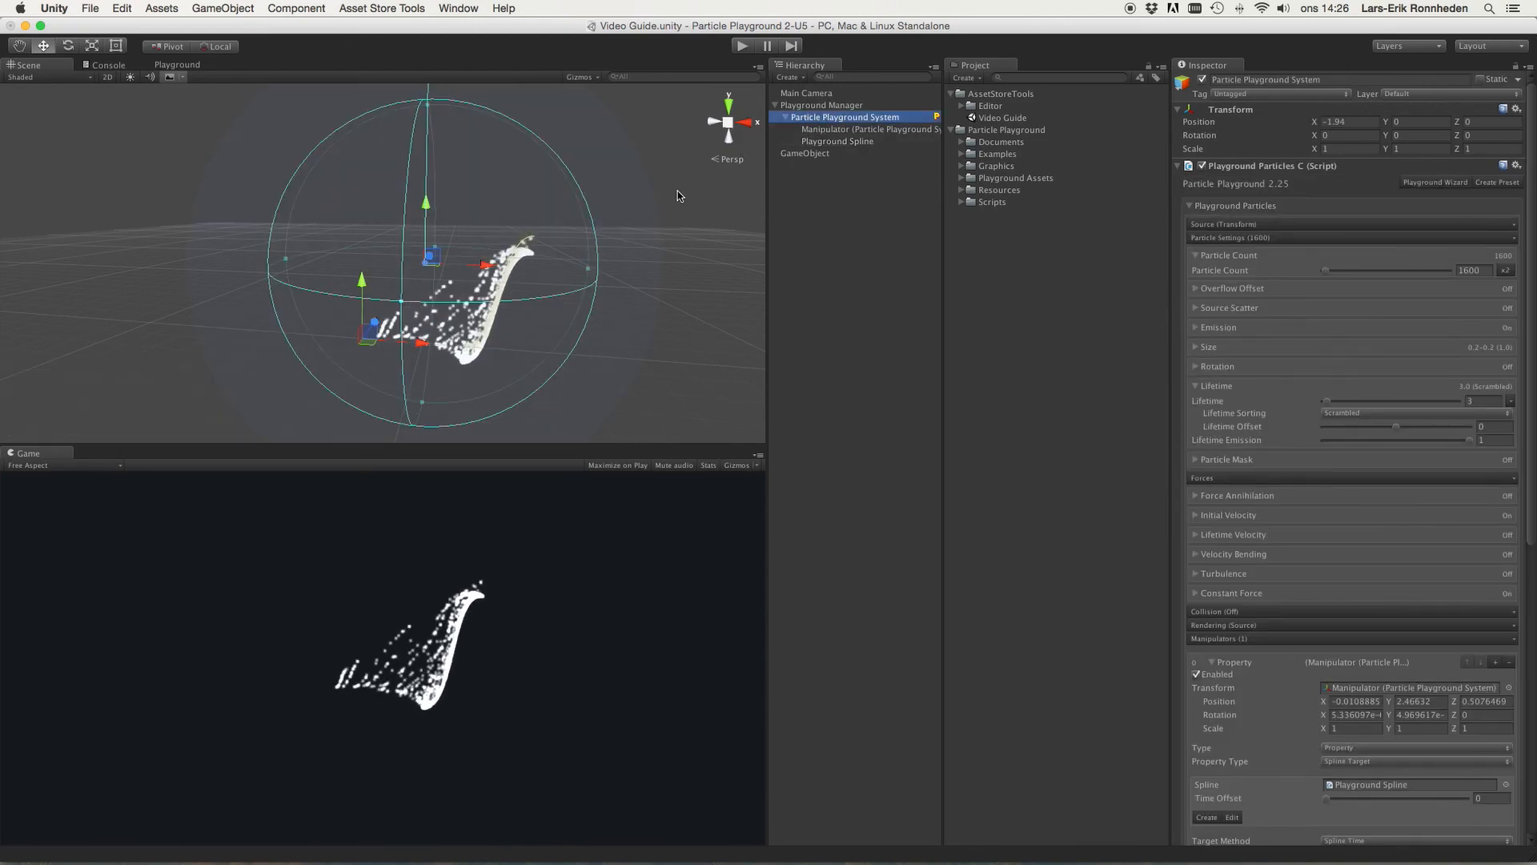
scroll(1395, 624, "down", 6)
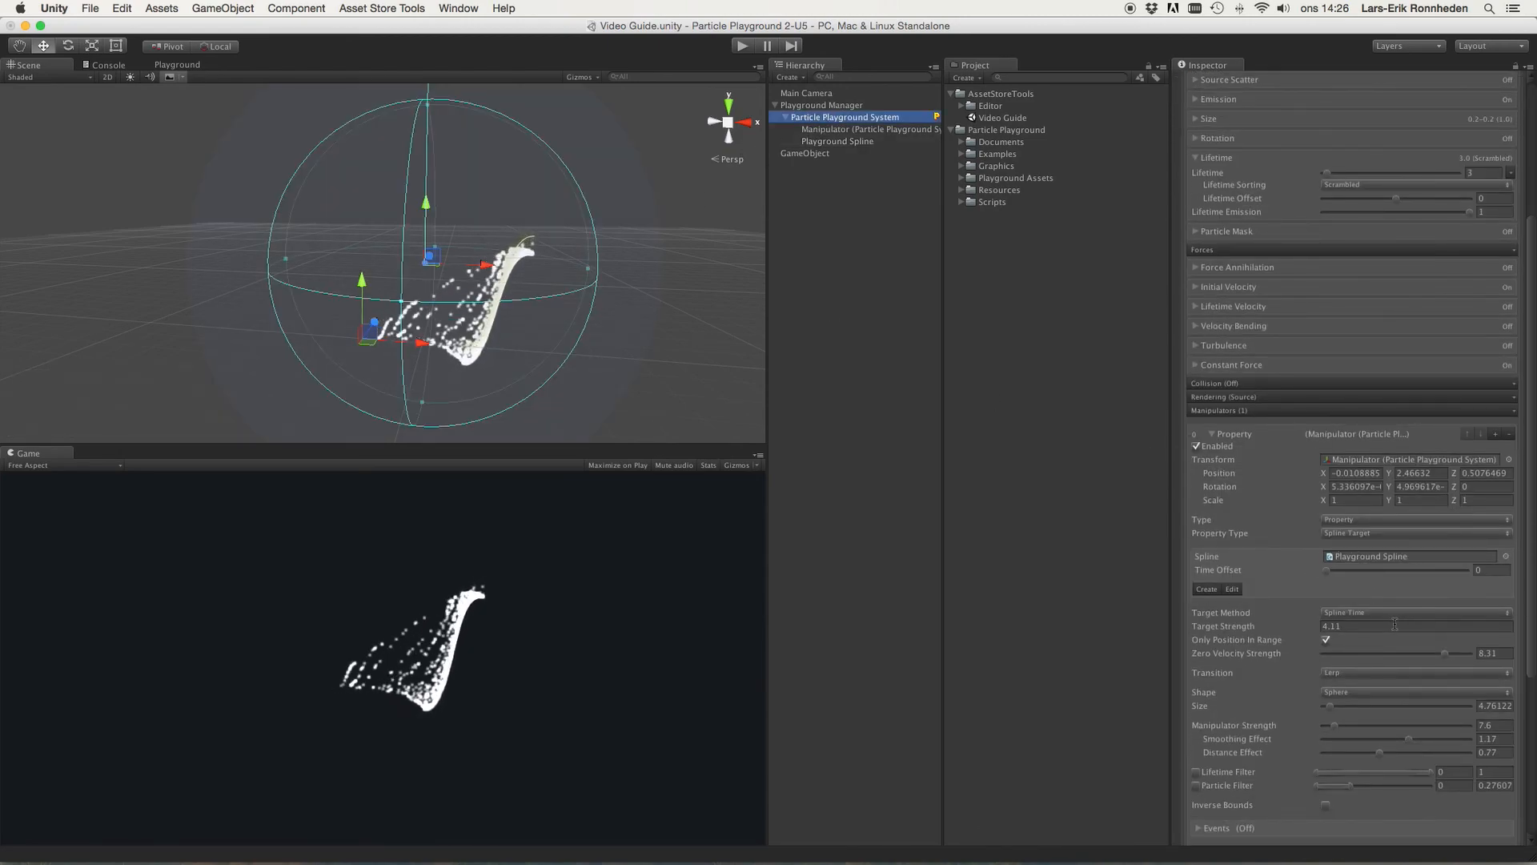
left_click(1326, 640)
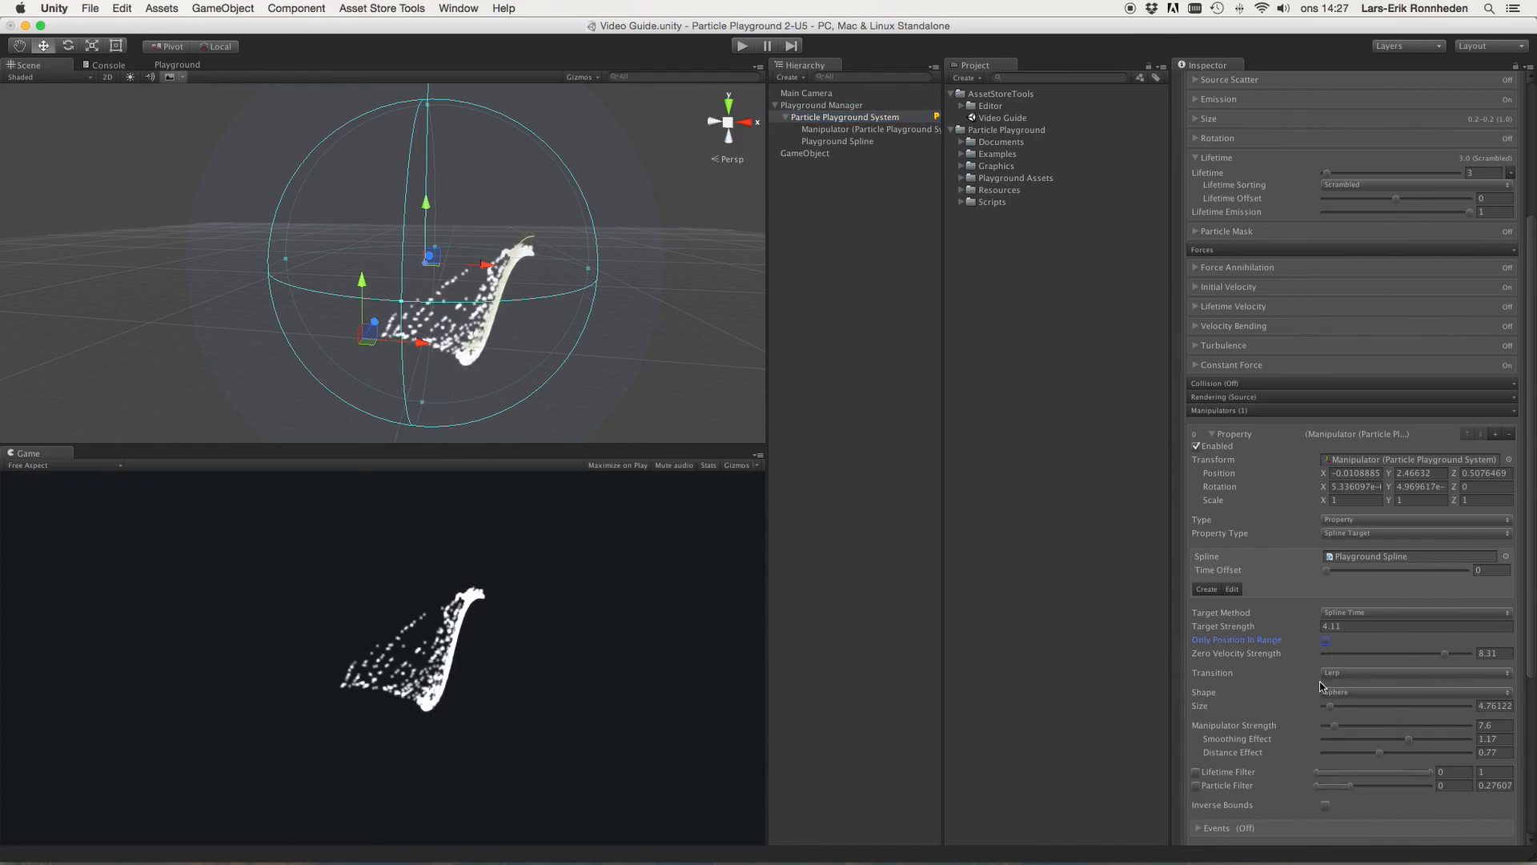
Step: Set the manipulator's Target Method to Particle Time
scroll(1327, 685, "down", 1)
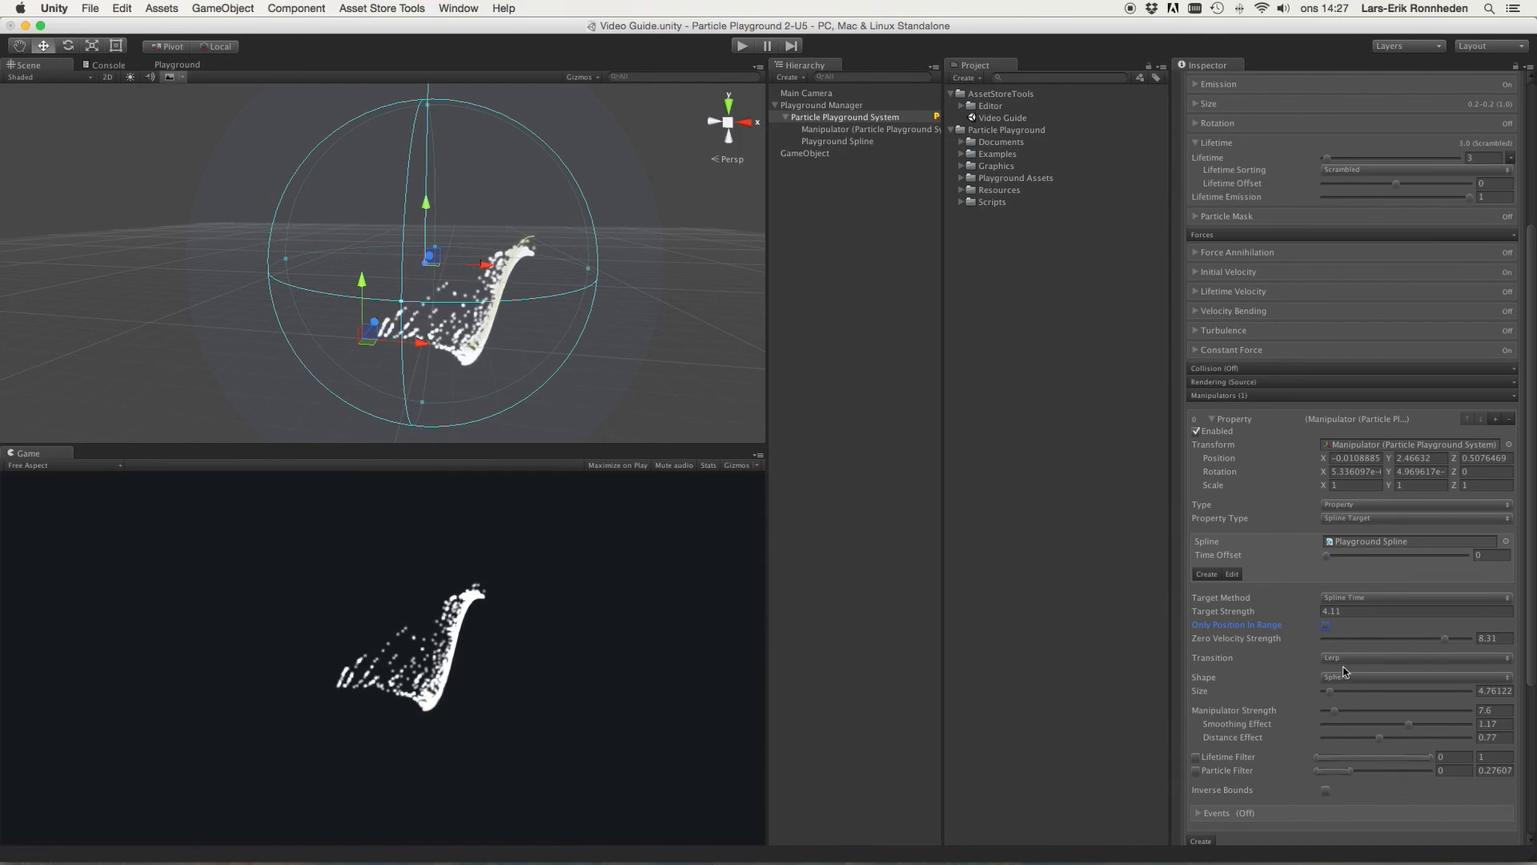
scroll(1346, 696, "down", 5)
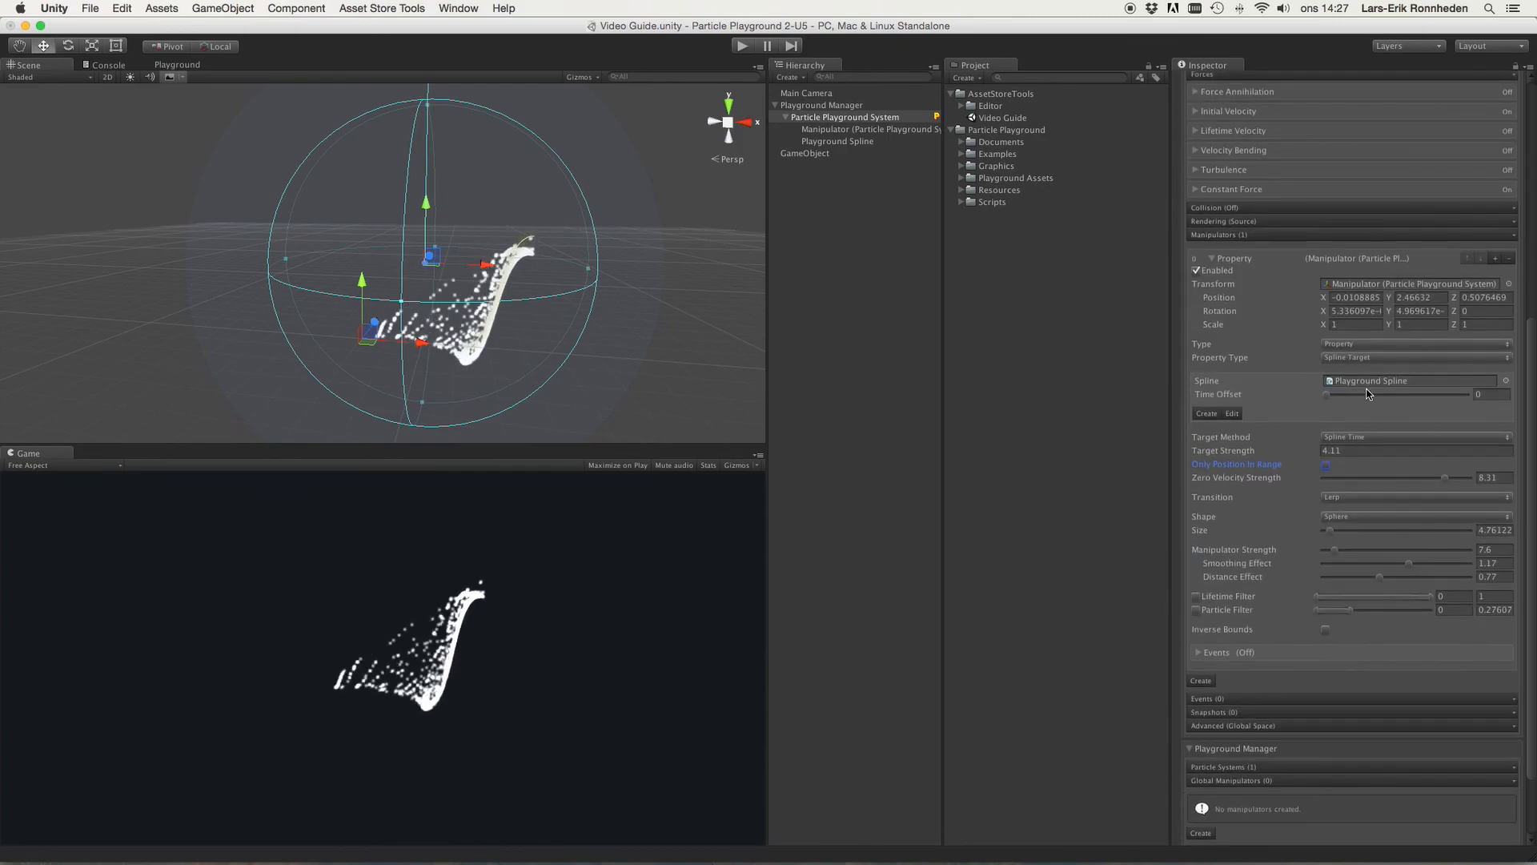
left_click(1200, 440)
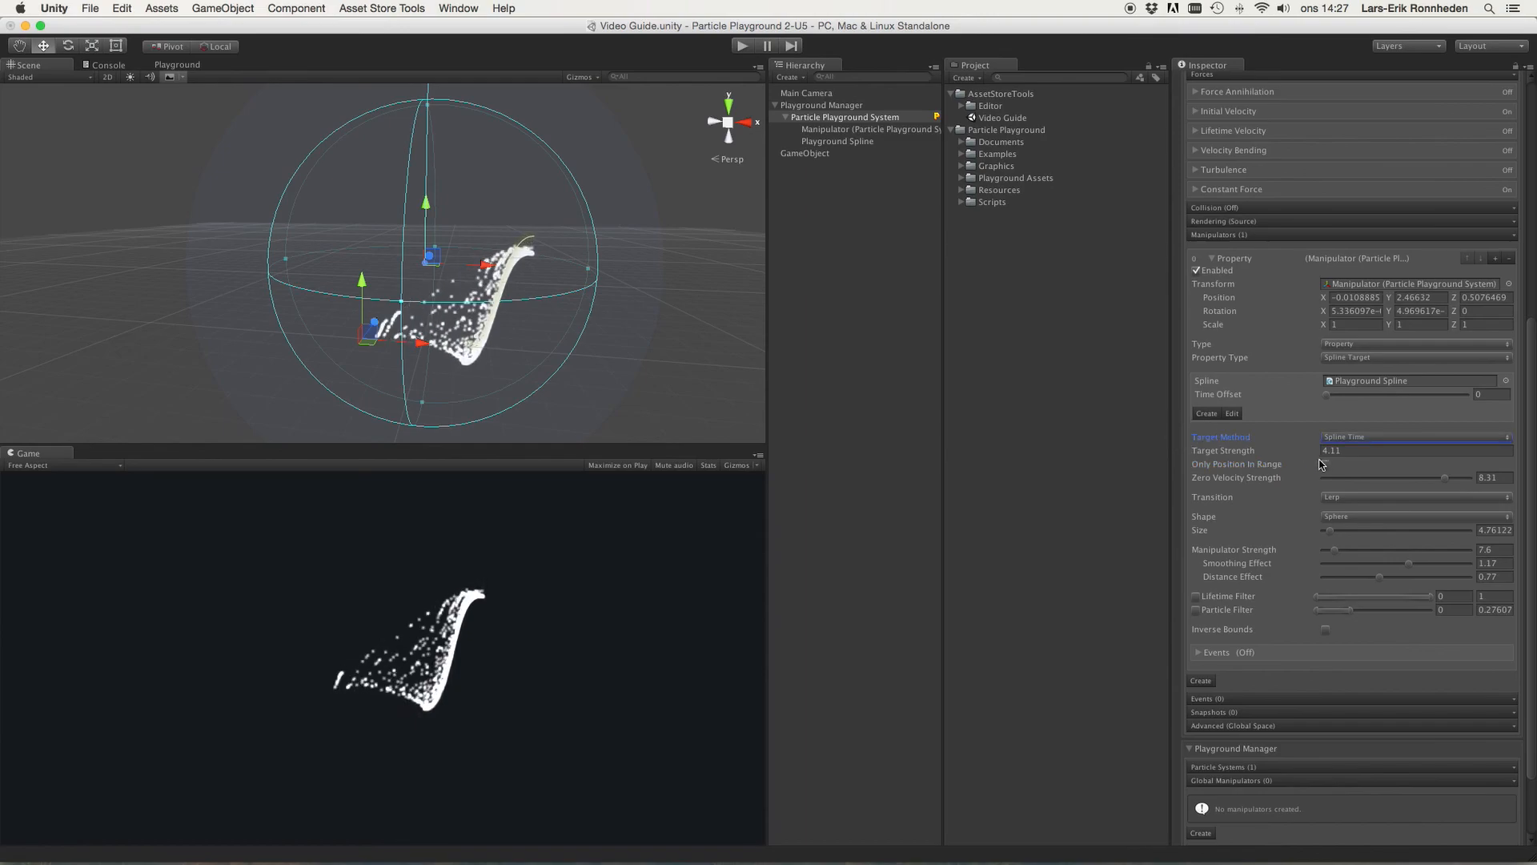
left_click(1335, 441)
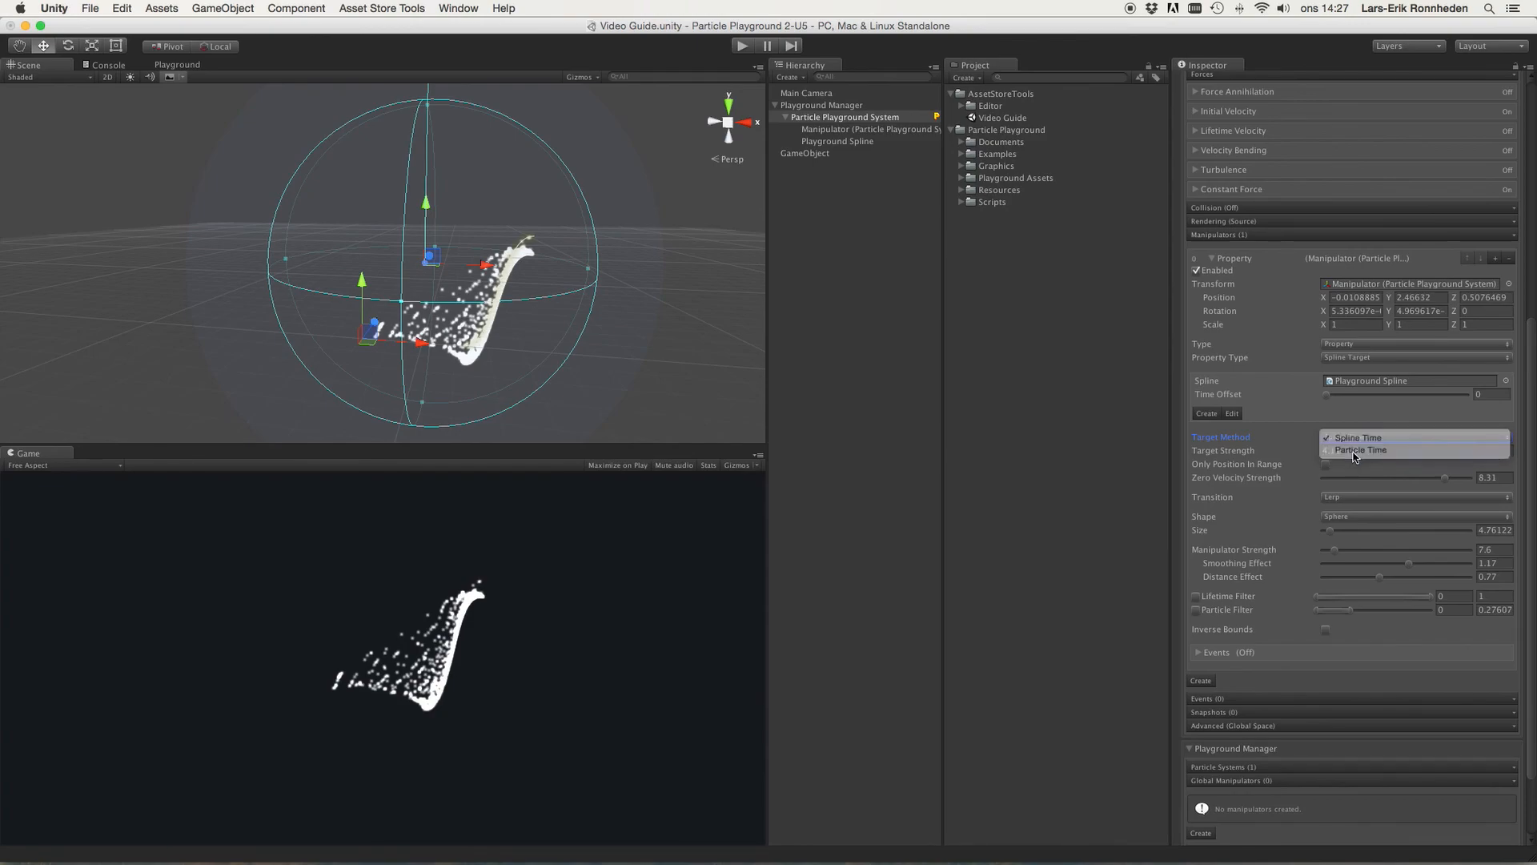
left_click(1353, 453)
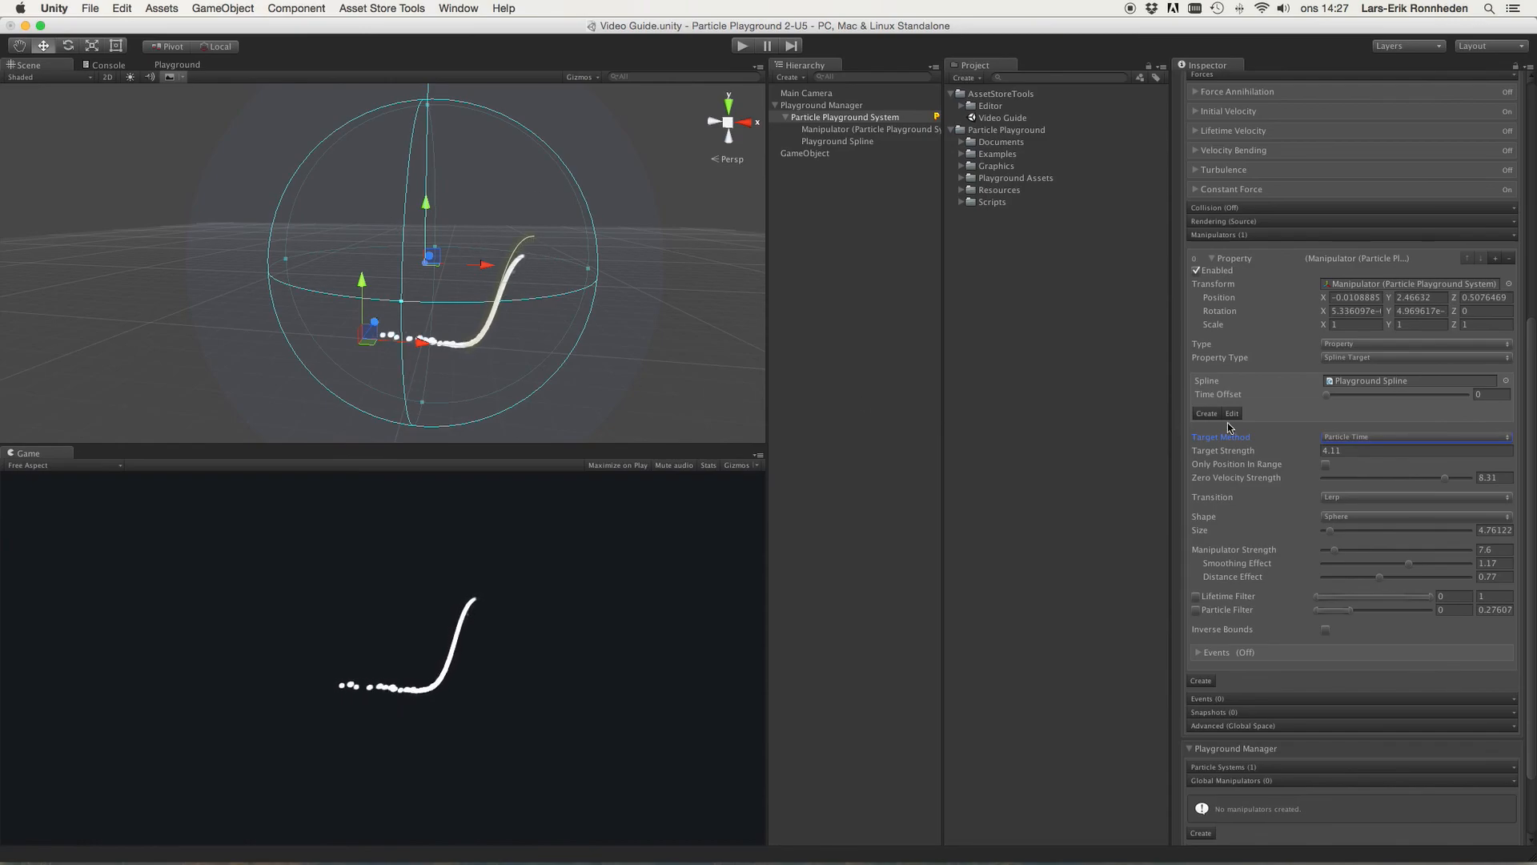
Step: Switch Target Method to Spline Time and back to Particle Time to compare them
left_click(1337, 439)
left_click(1342, 425)
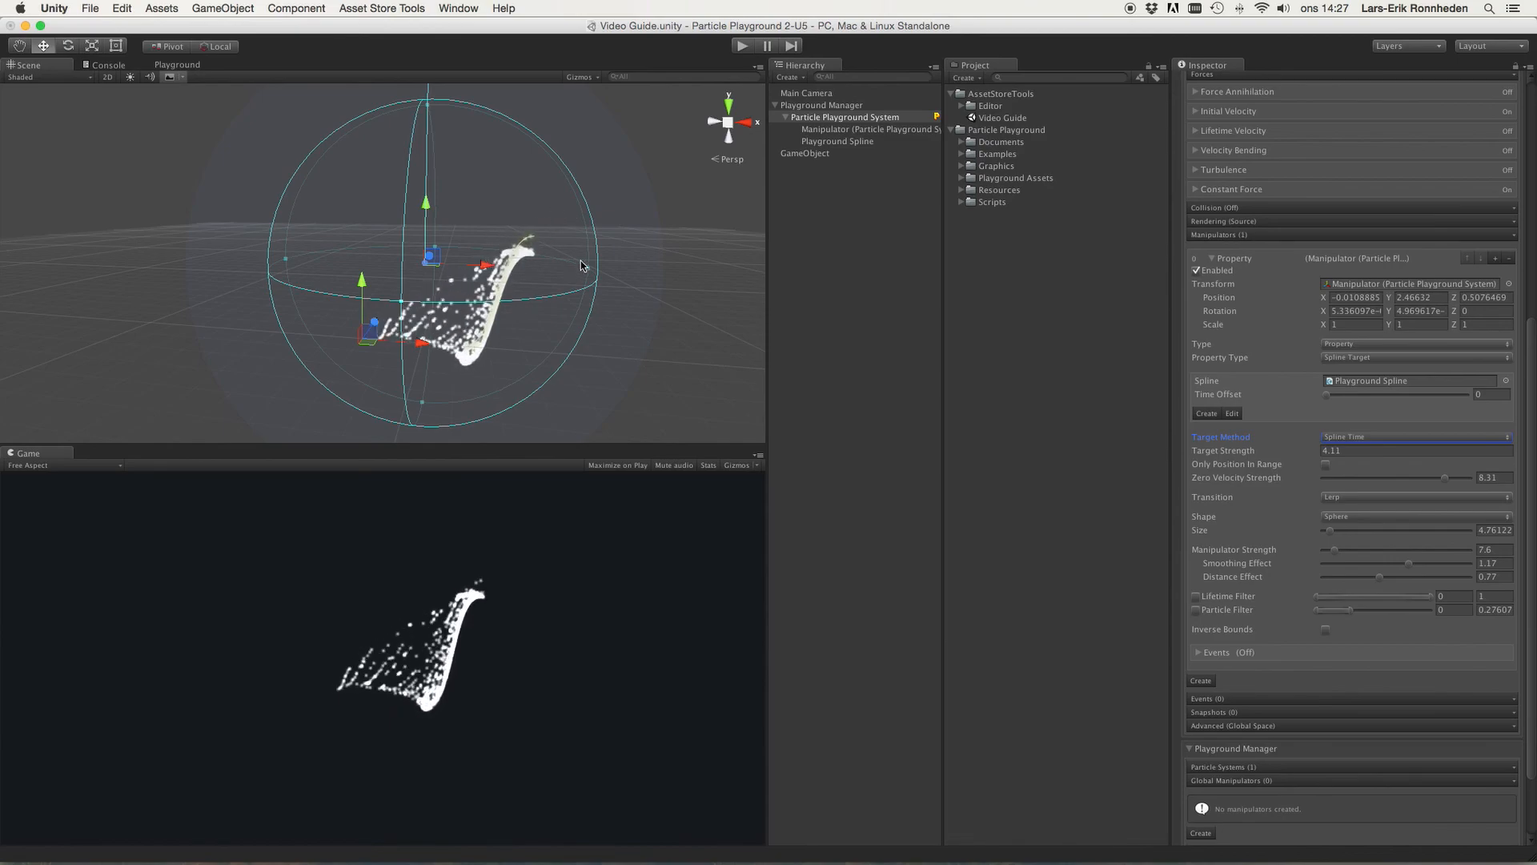
left_click(1365, 437)
left_click(1375, 452)
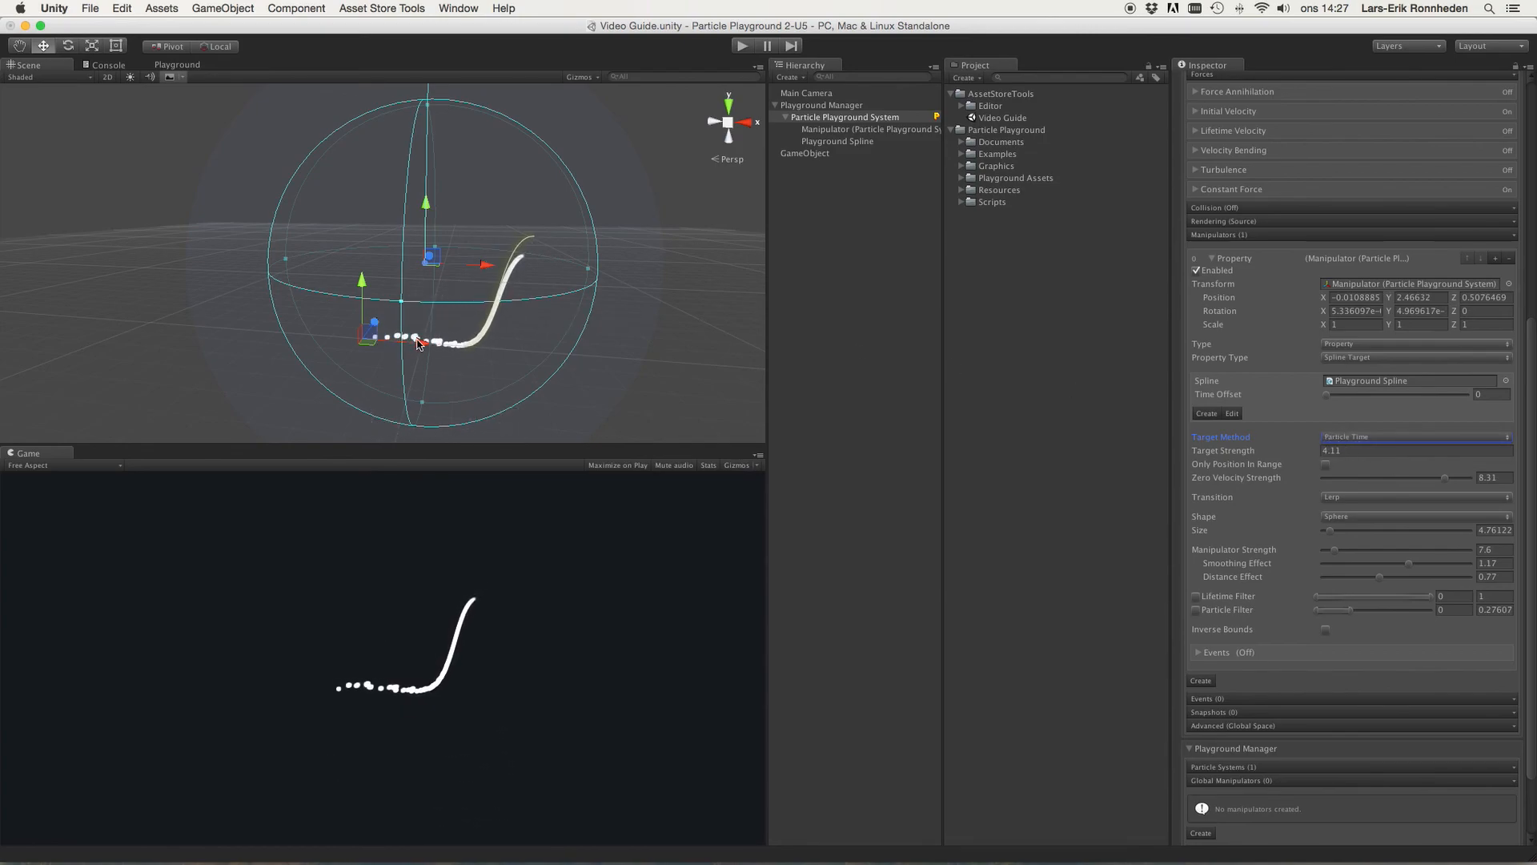
Step: Move the manipulator to about Y 2.86 and switch Property Type to Math
left_click_drag(369, 294, 369, 278)
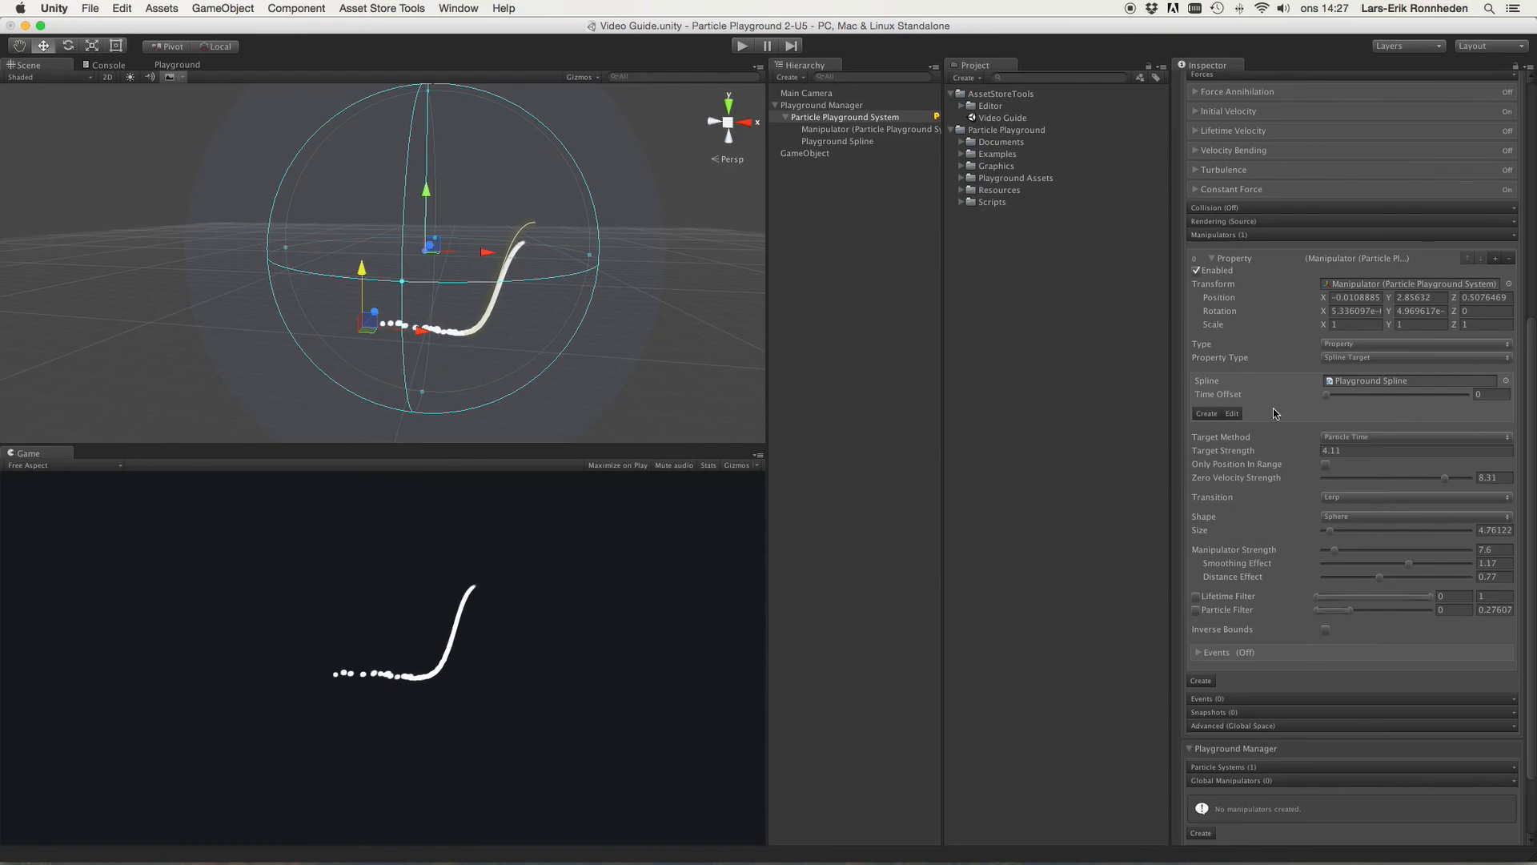
left_click(1337, 437)
left_click(1339, 357)
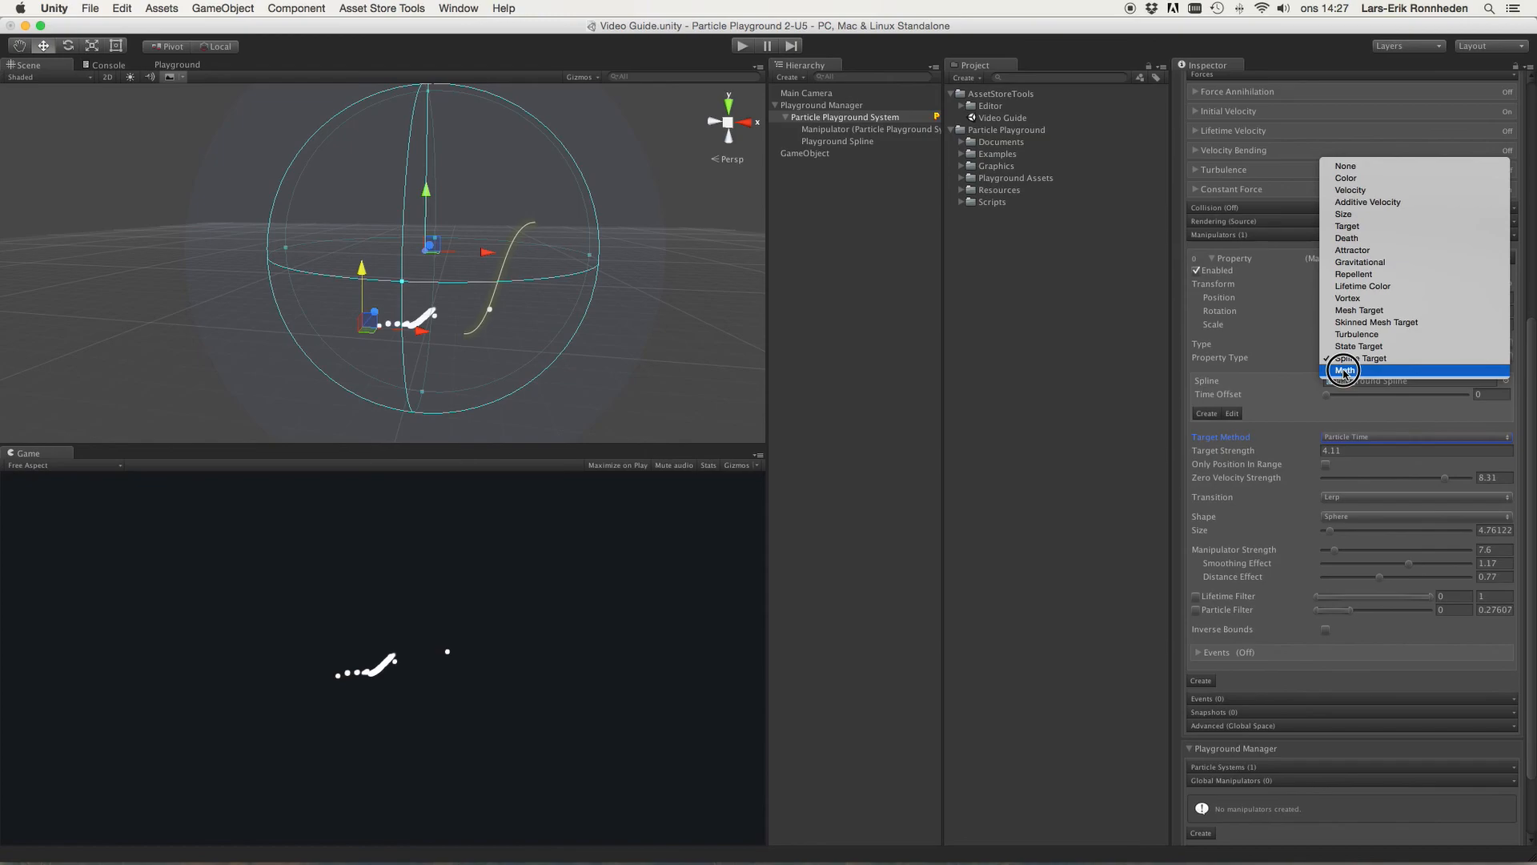
left_click(1344, 370)
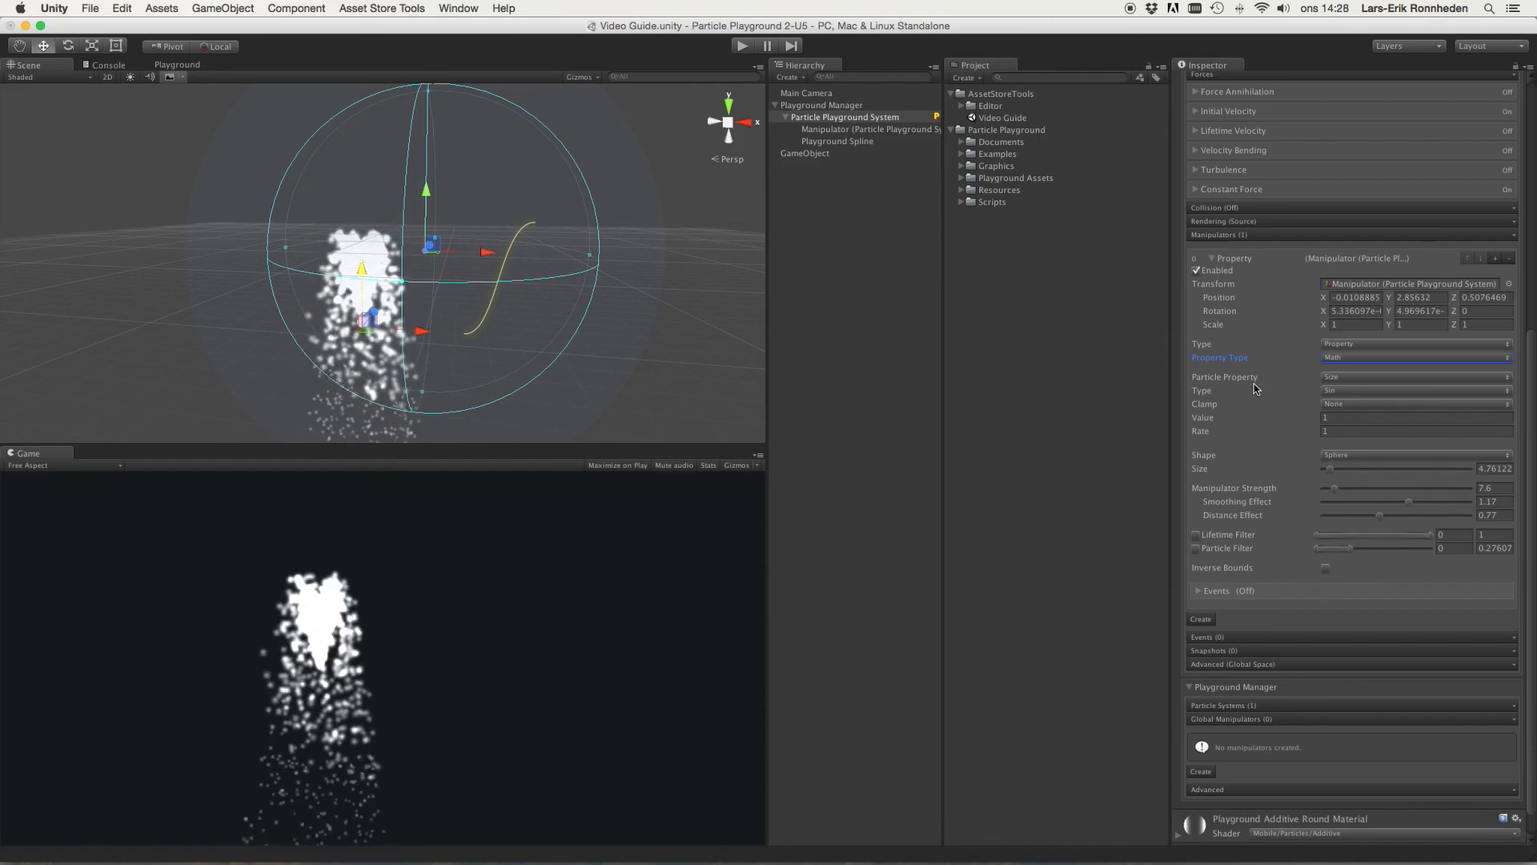
Step: Set the Math manipulator's Particle Property to Size and its Type to Sin
left_click_drag(549, 264, 503, 324, "alt")
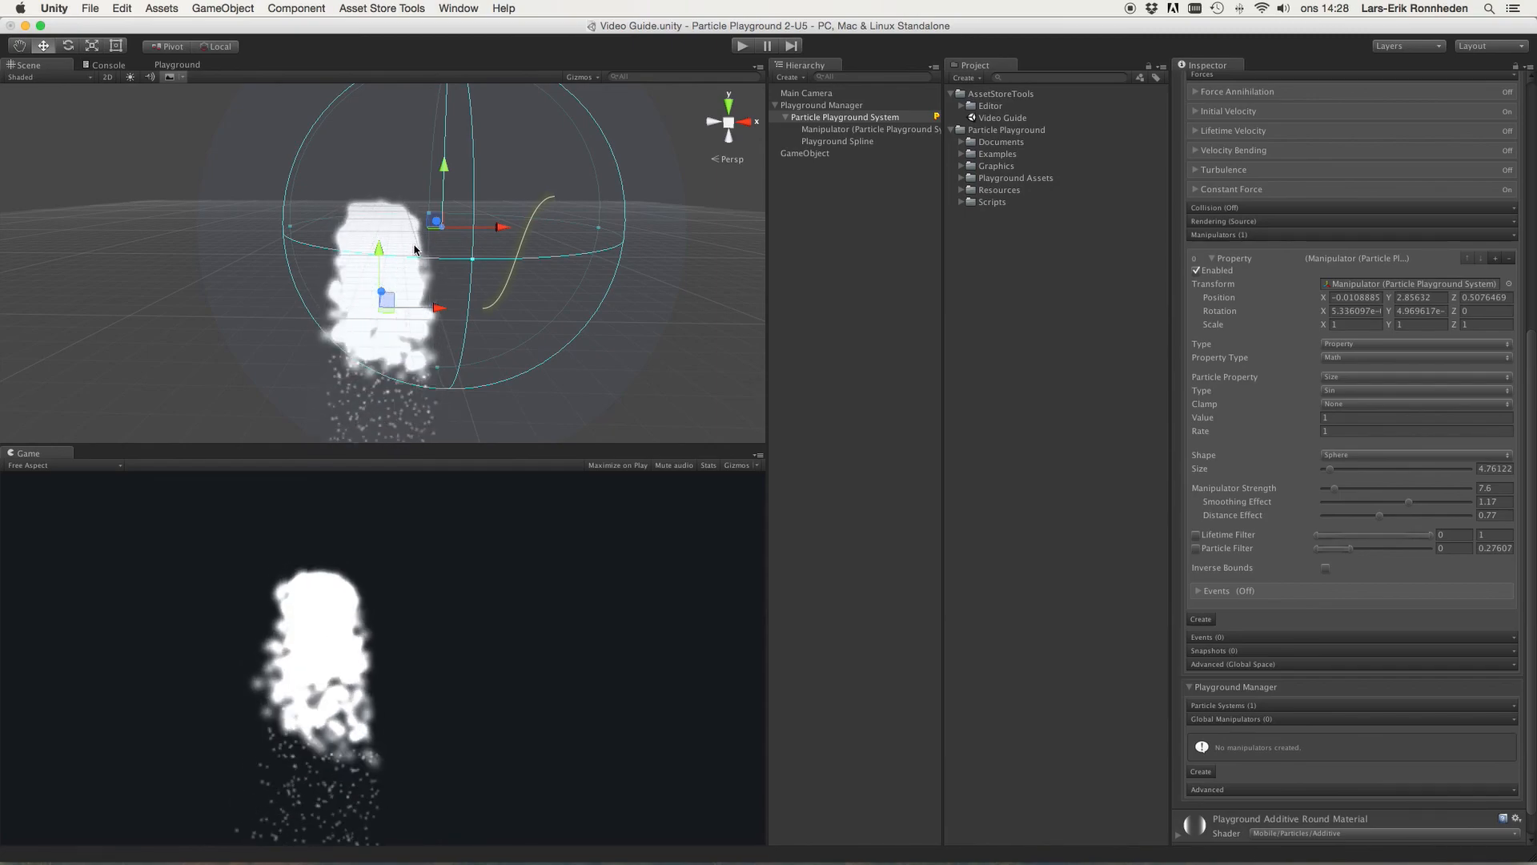
left_click(1335, 377)
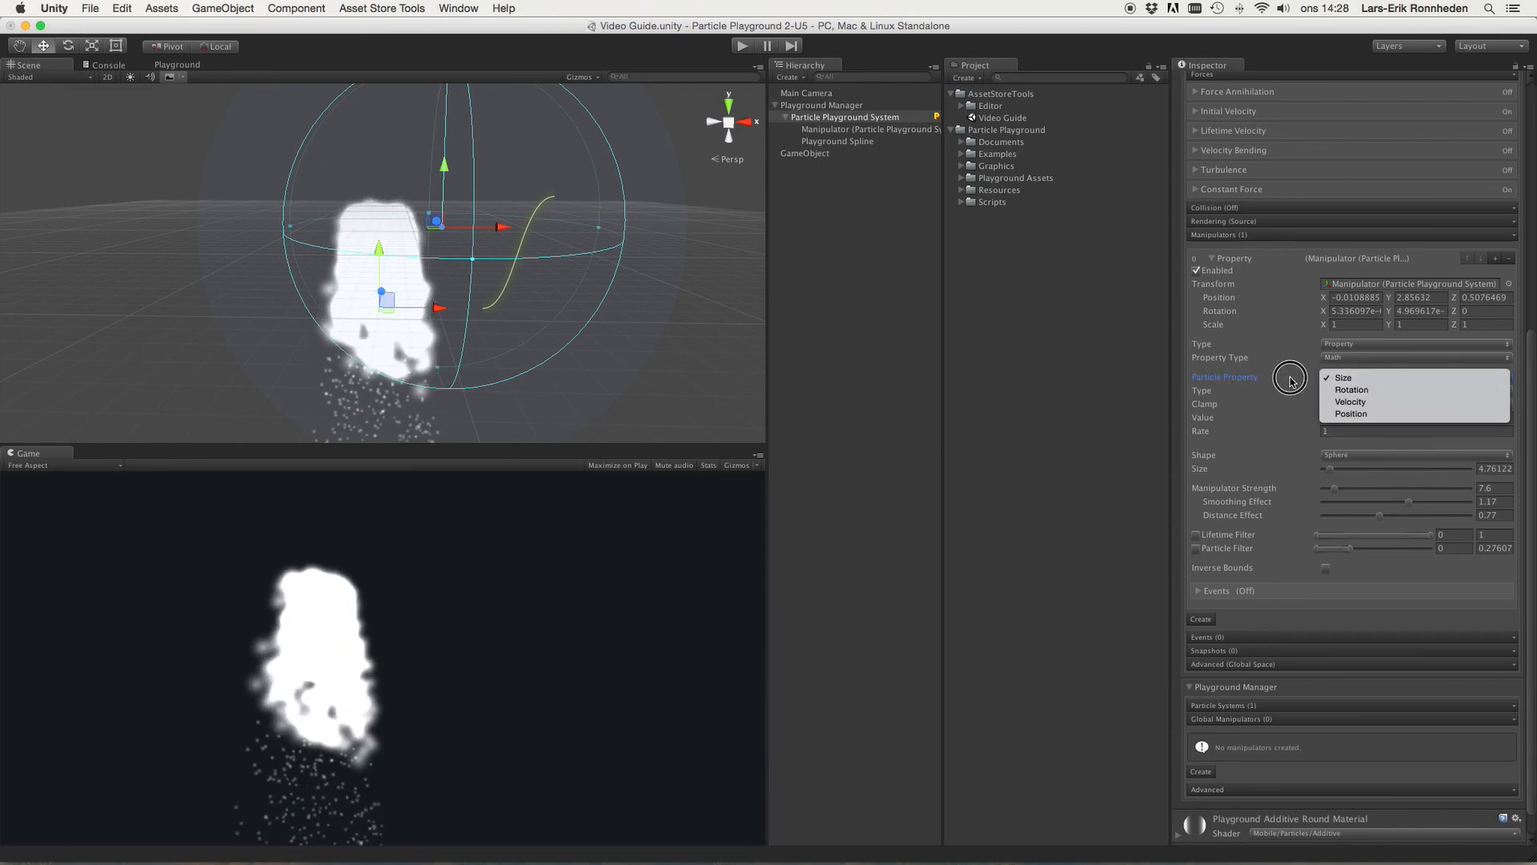
left_click(1359, 382)
left_click(1333, 390)
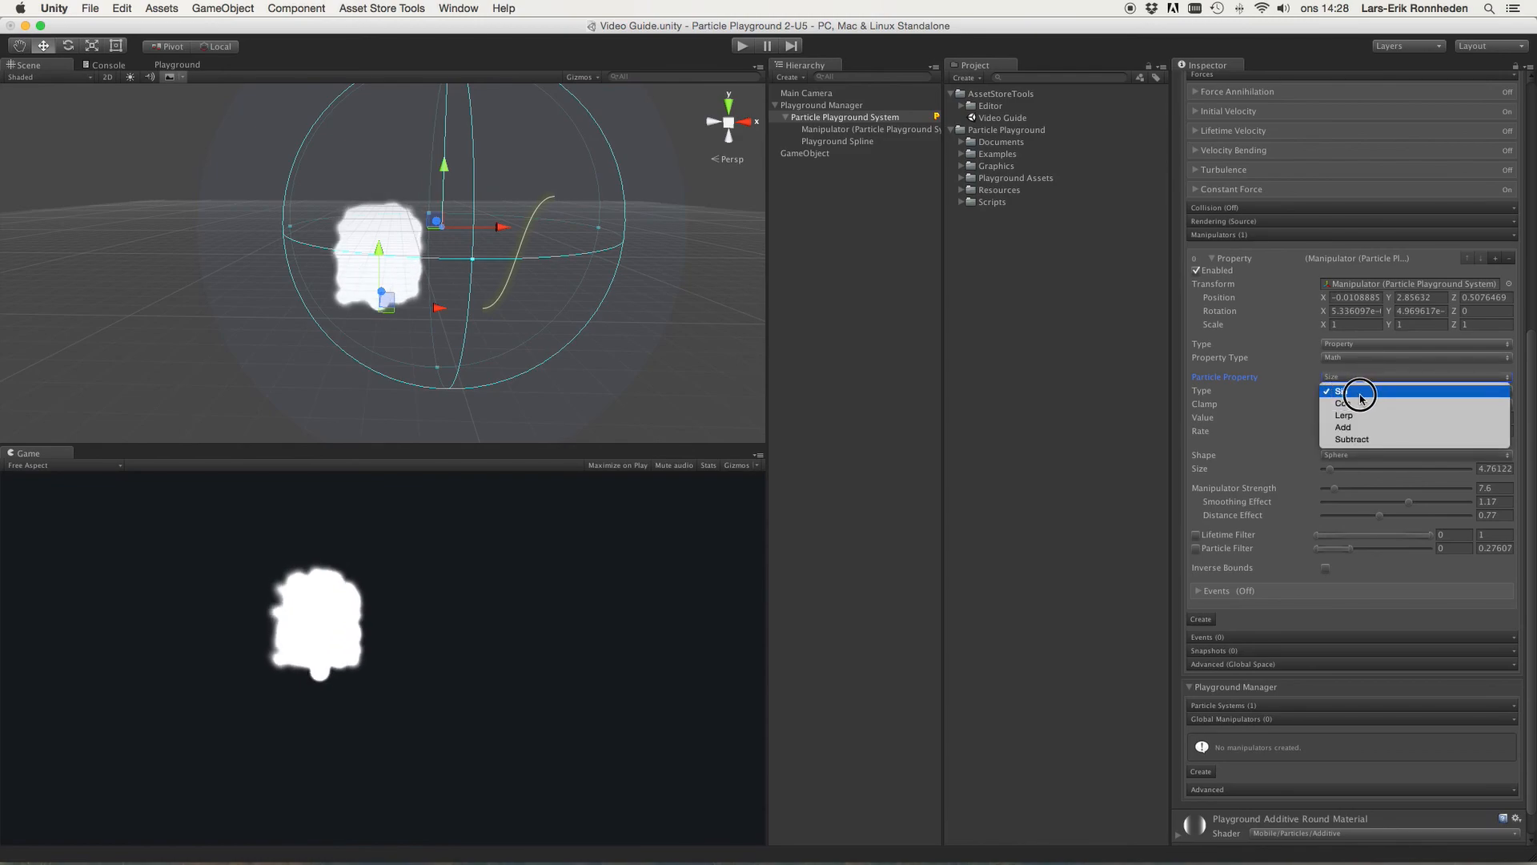
left_click(1353, 399)
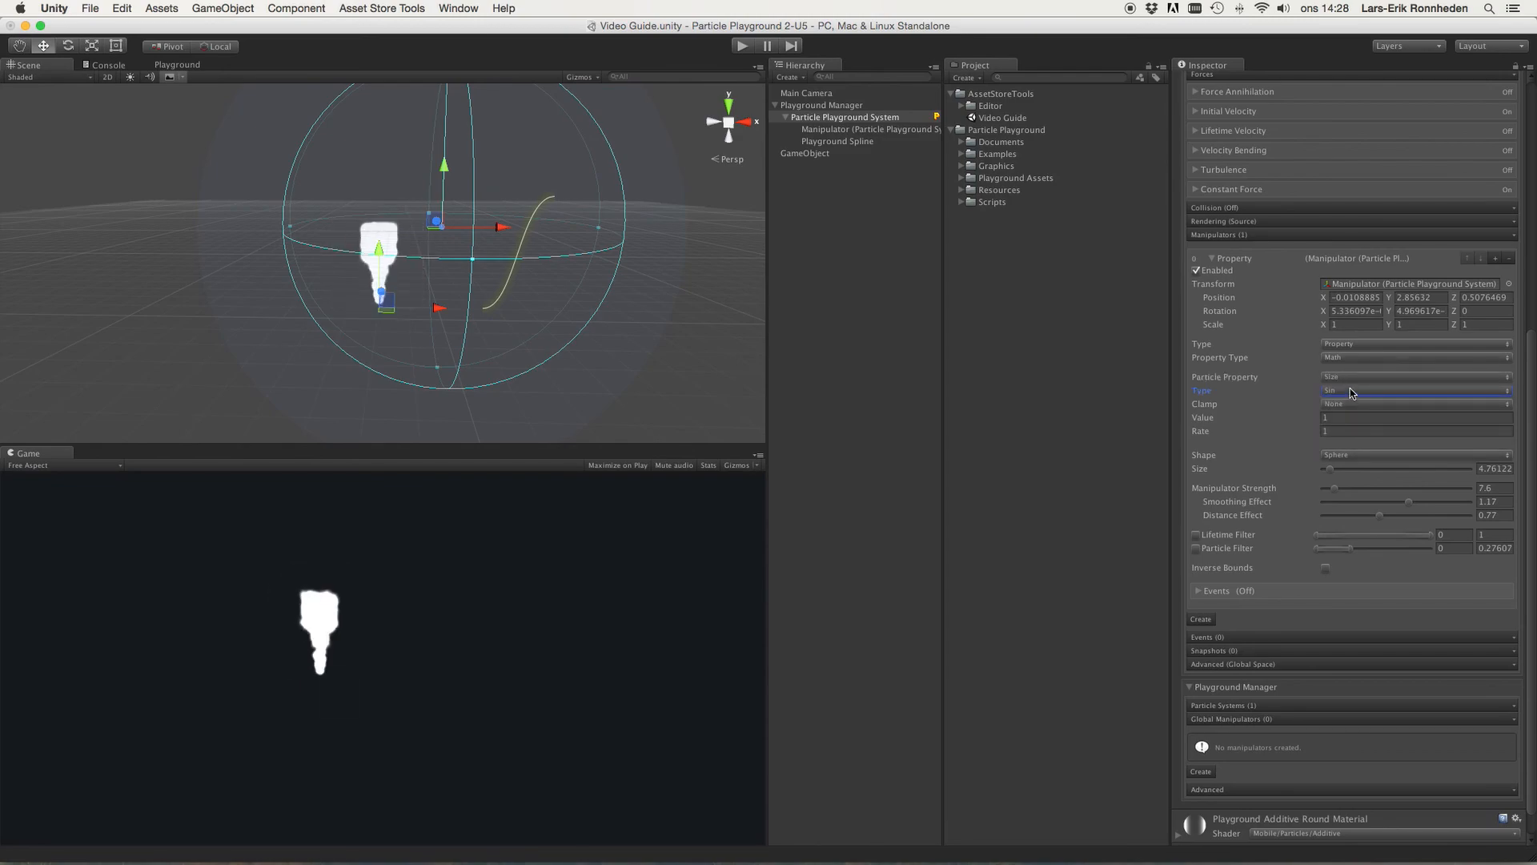
Step: Set the Math manipulator's Rate to 5
left_click(1210, 423)
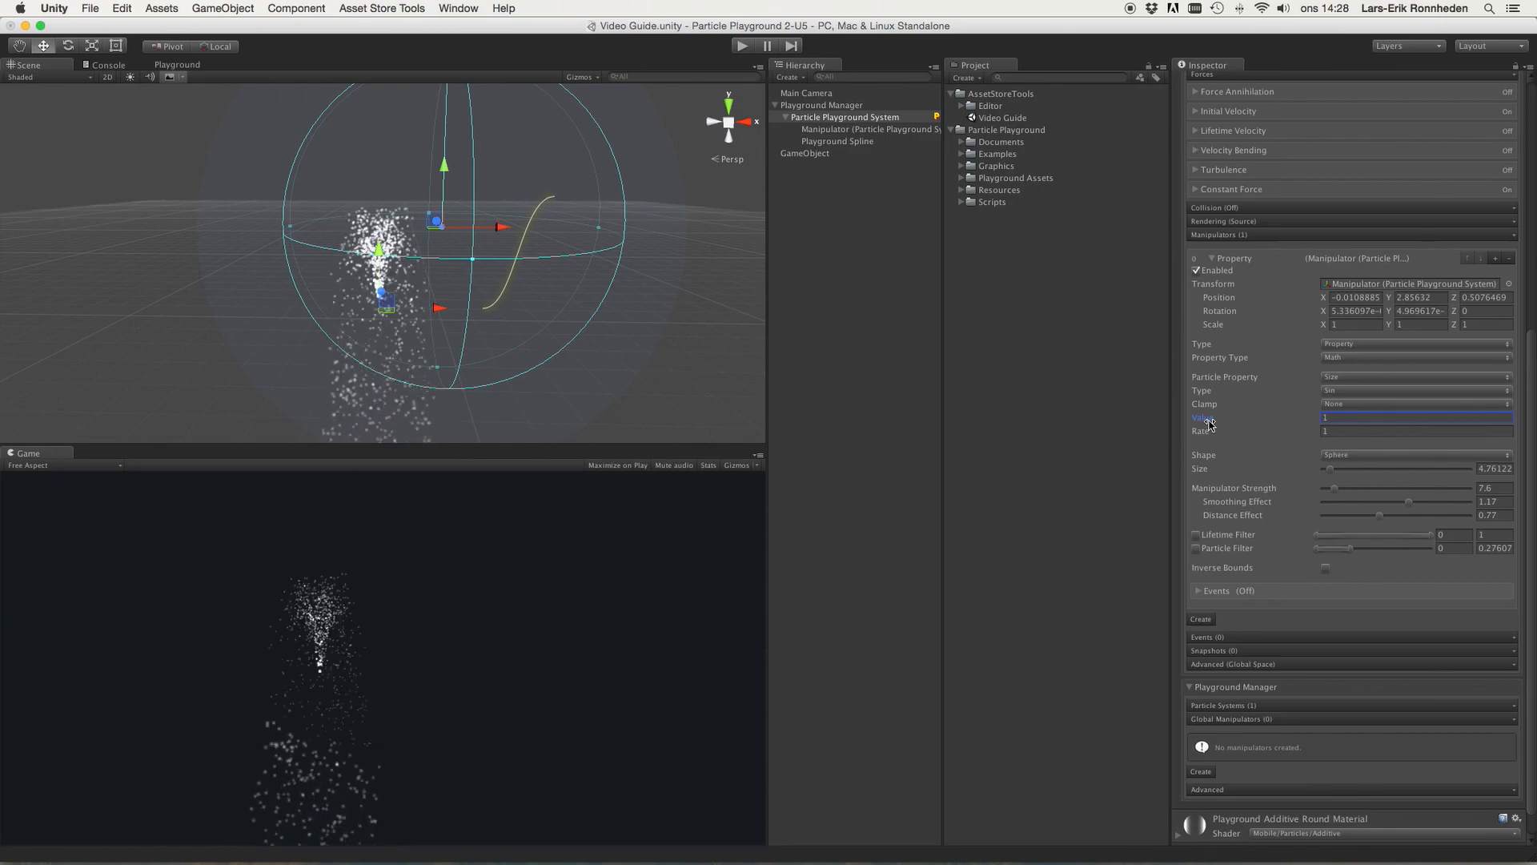
key("Tab")
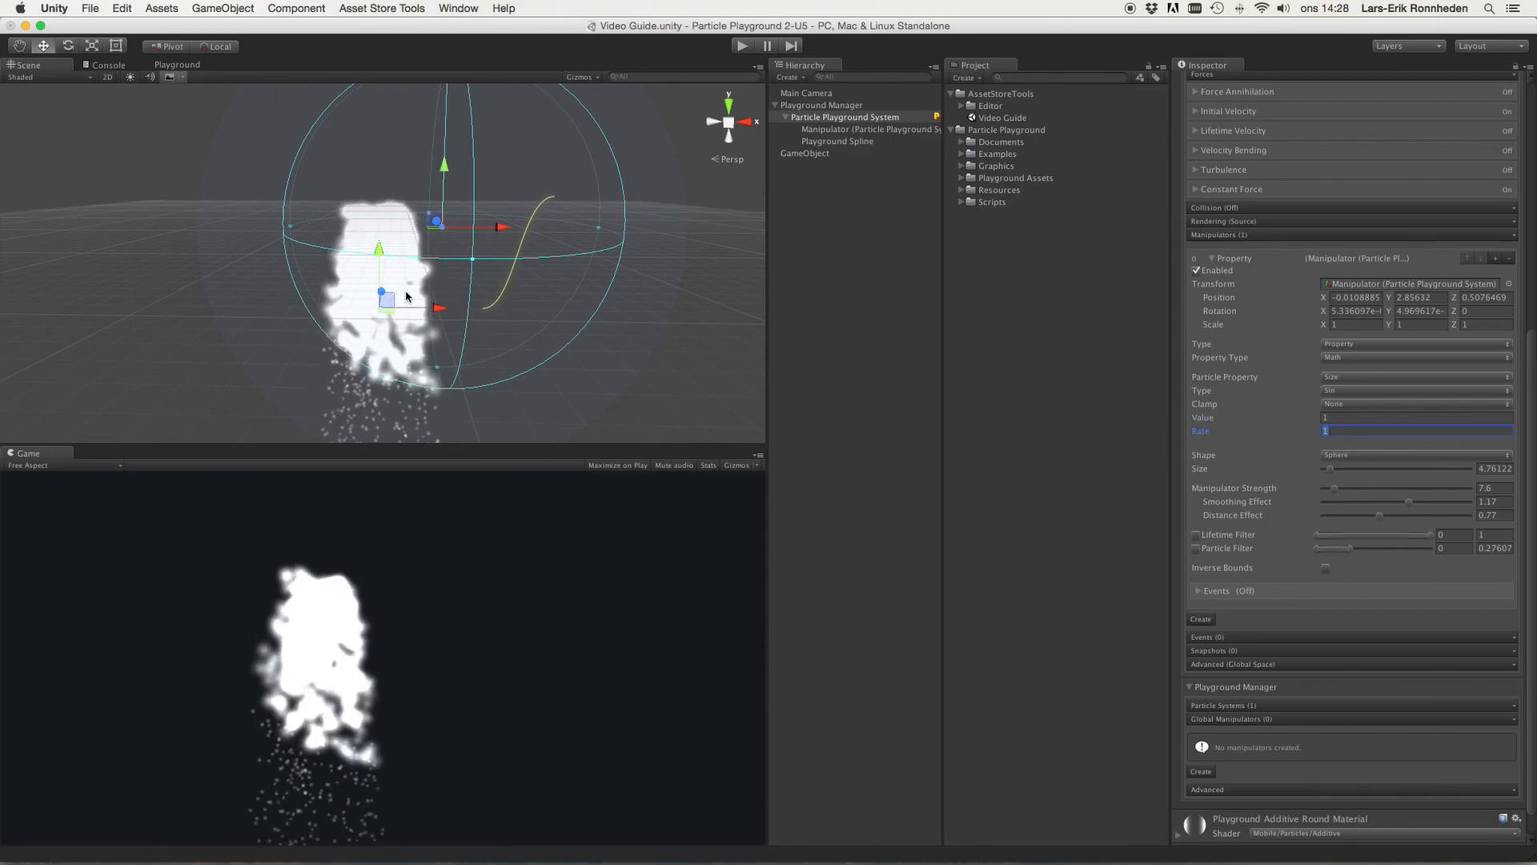
left_click(1336, 391)
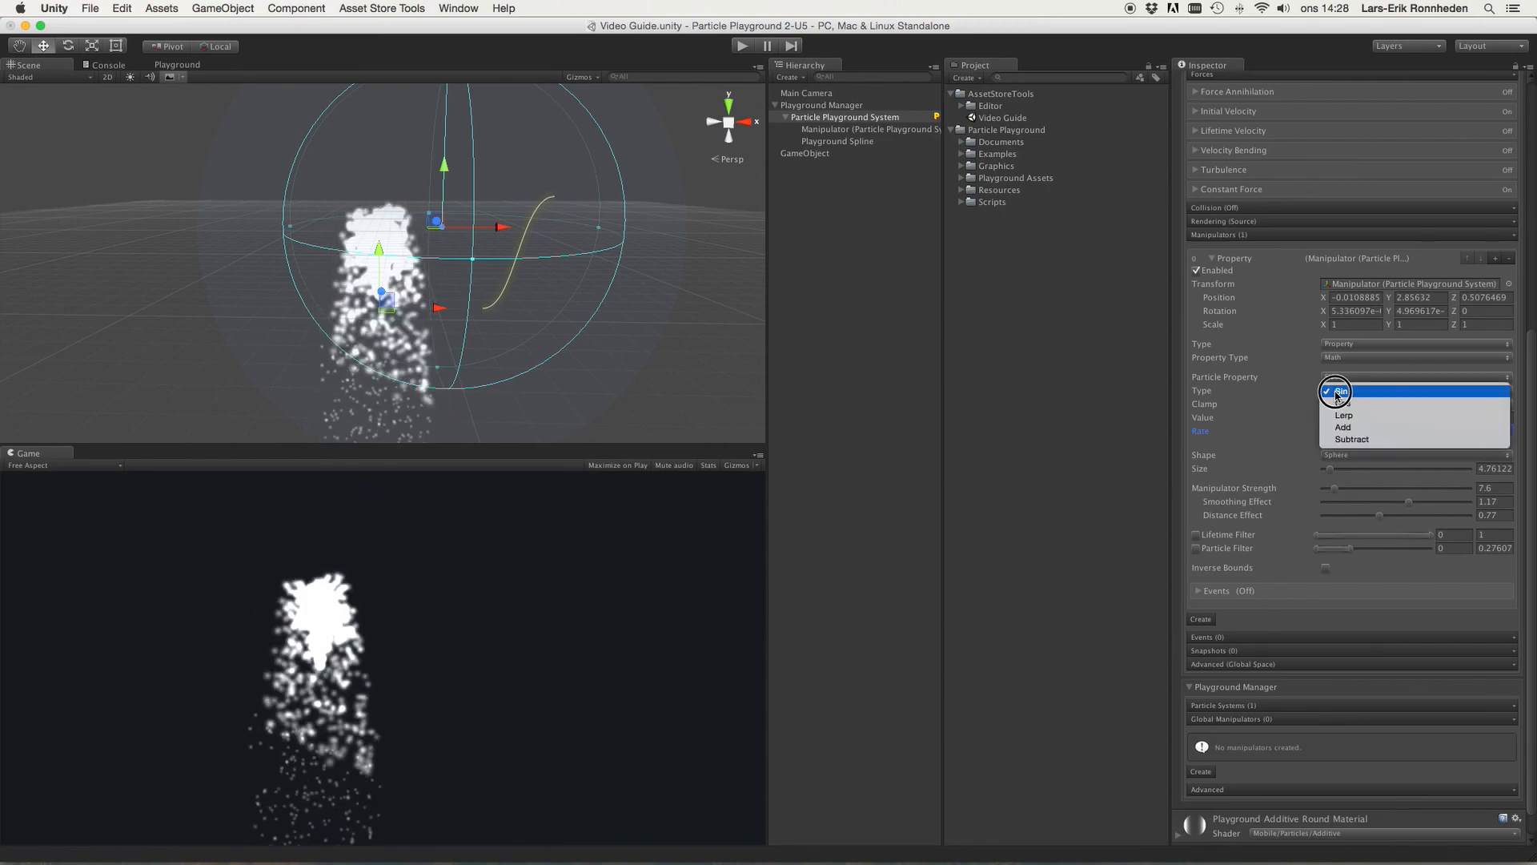
left_click(1336, 392)
left_click(1337, 431)
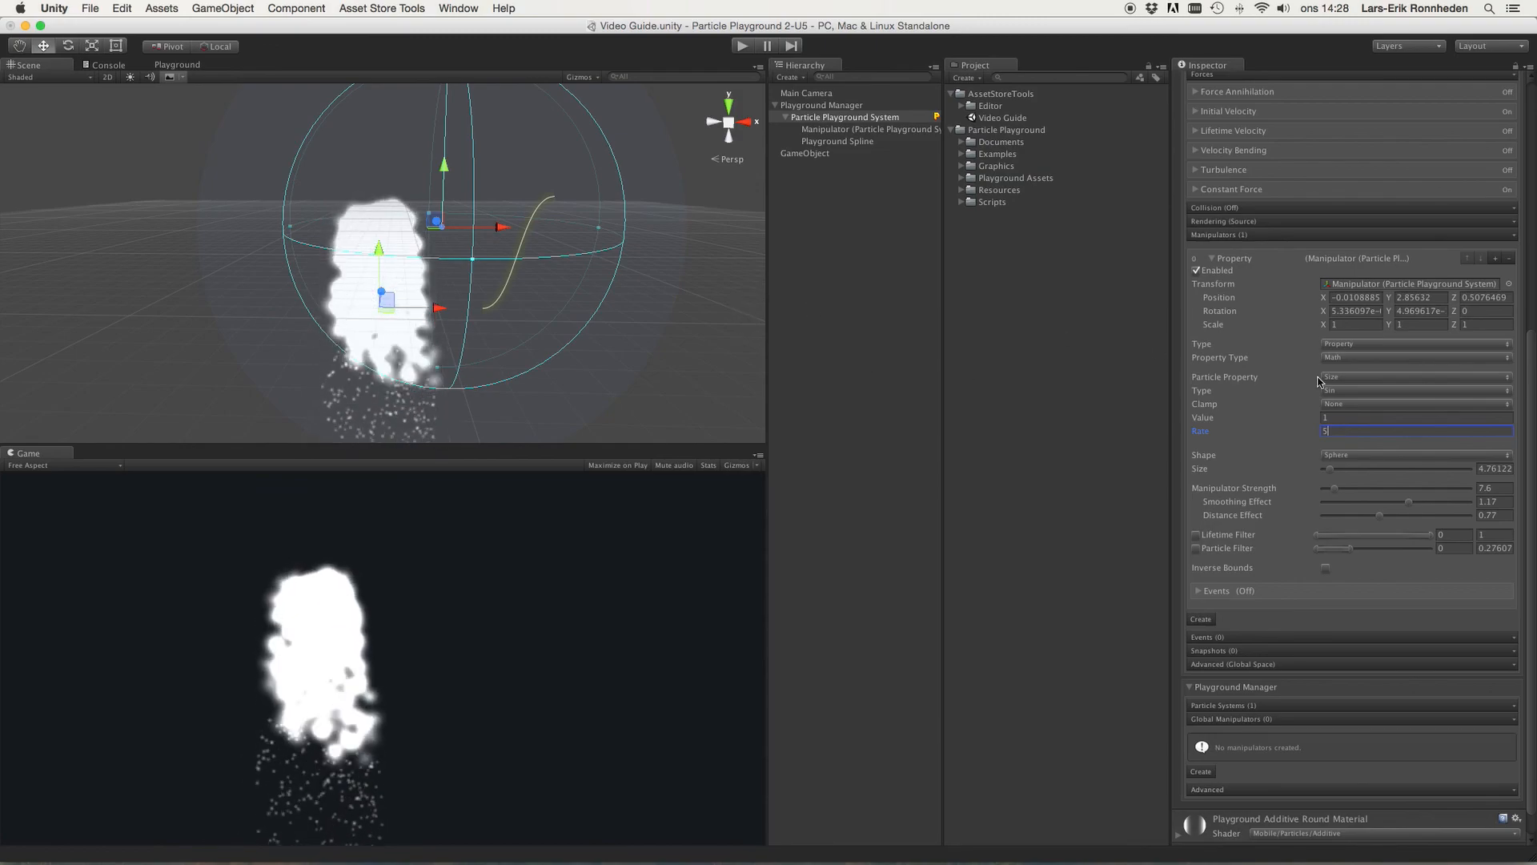
Step: Set the Math manipulator's Clamp to Clamp In Value
left_click(1346, 408)
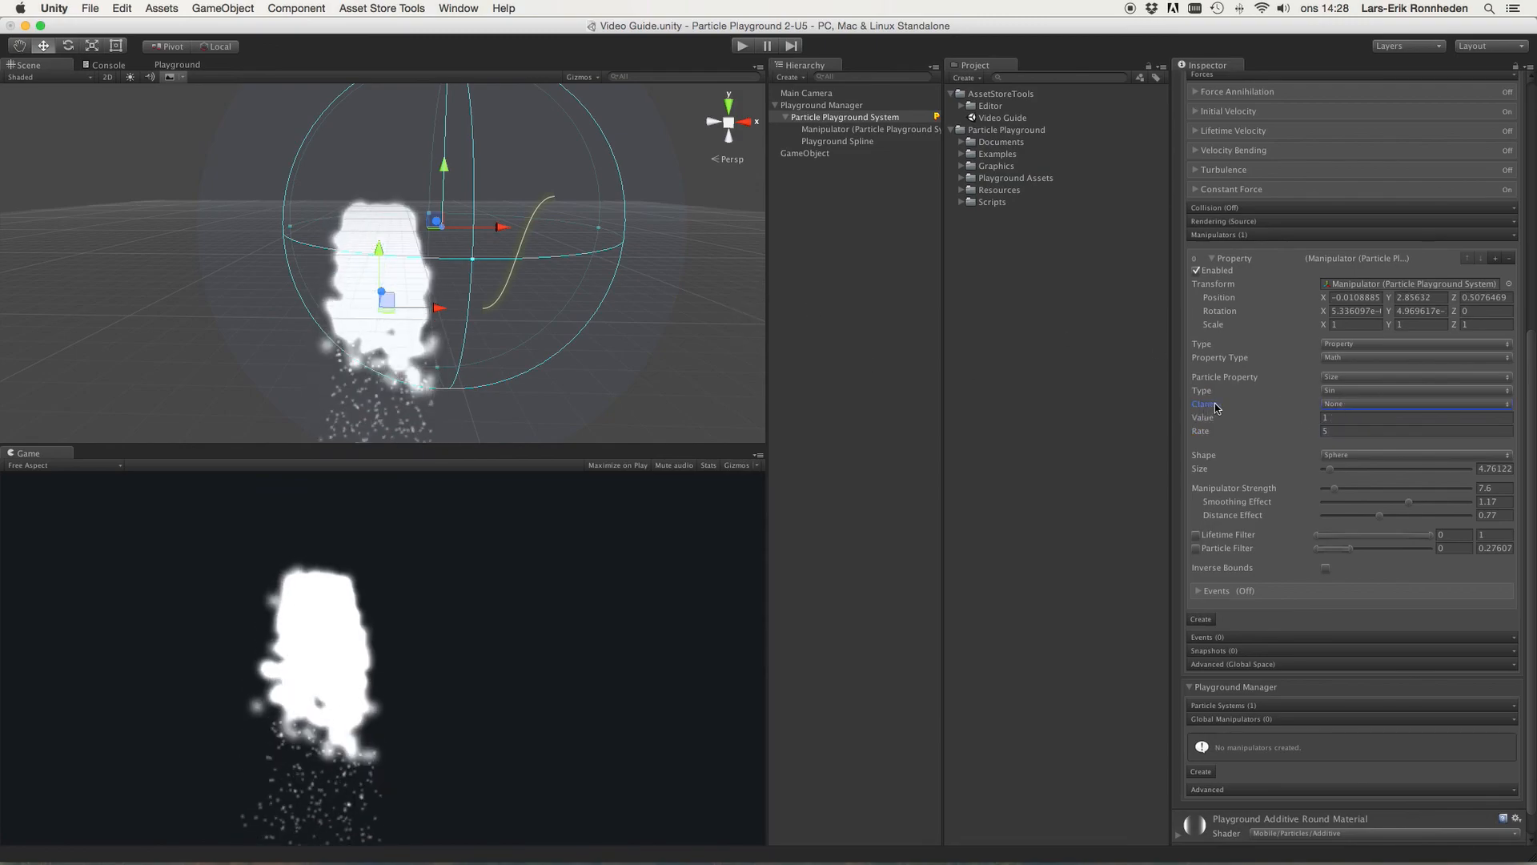
left_click(1358, 407)
left_click(1355, 416)
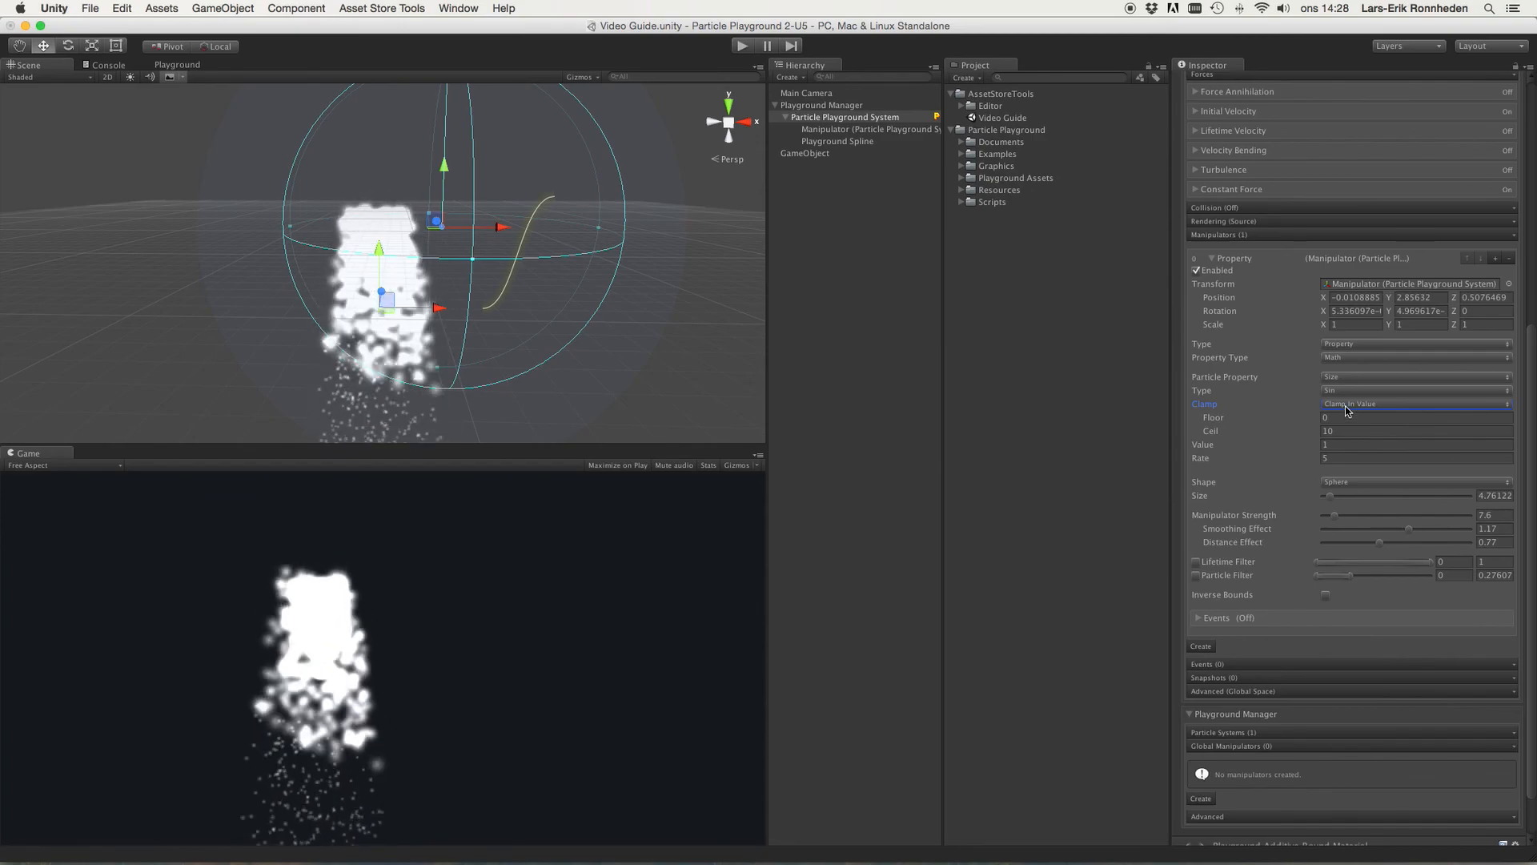
Step: Switch the Math manipulator's Clamp to Clamp Out Value, keeping Particle Property on Size
left_click(1347, 407)
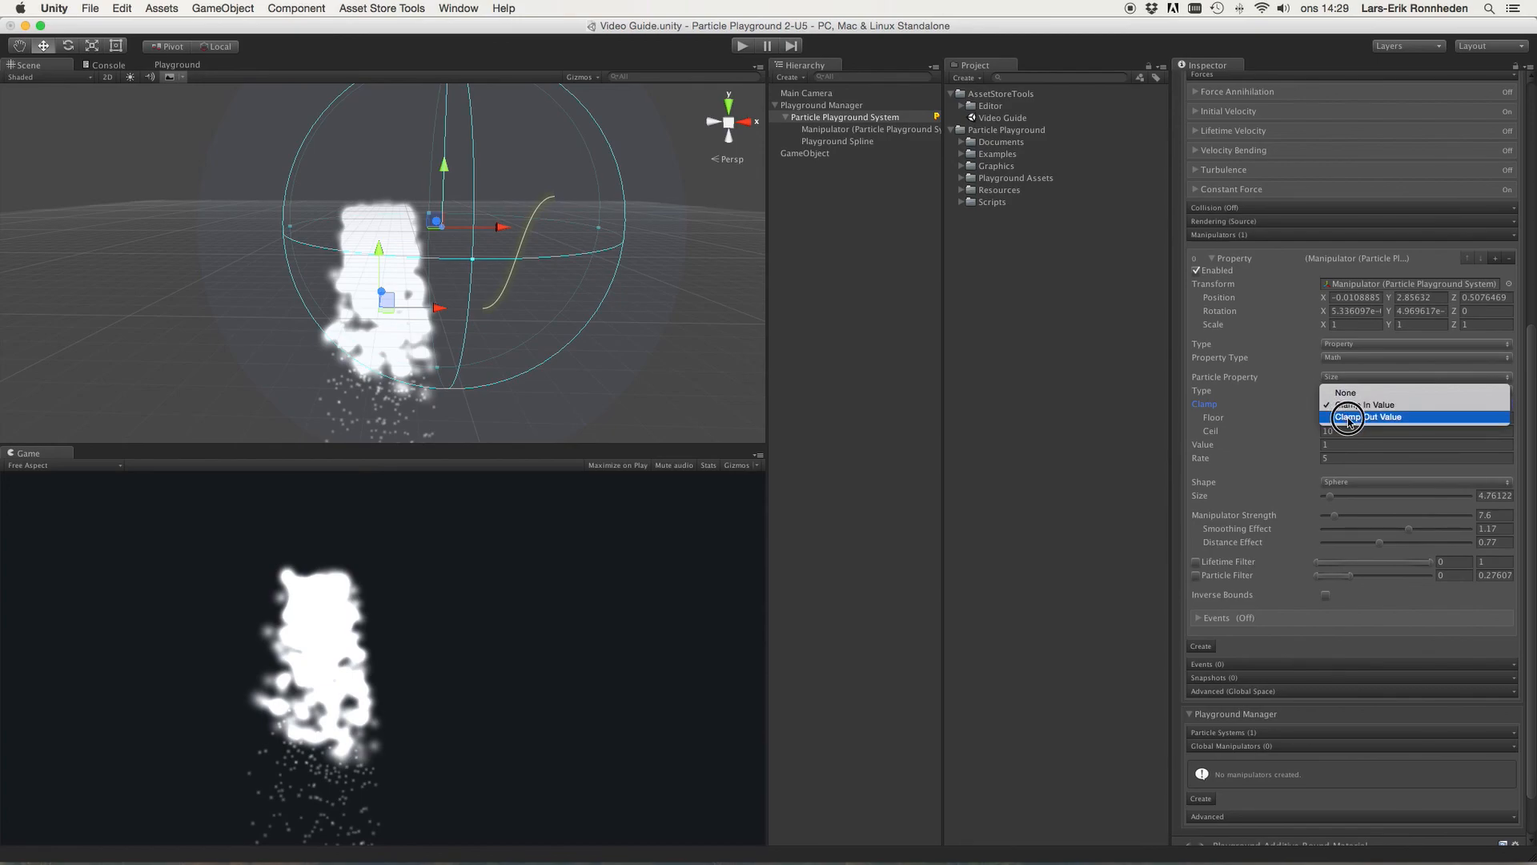
left_click(1348, 416)
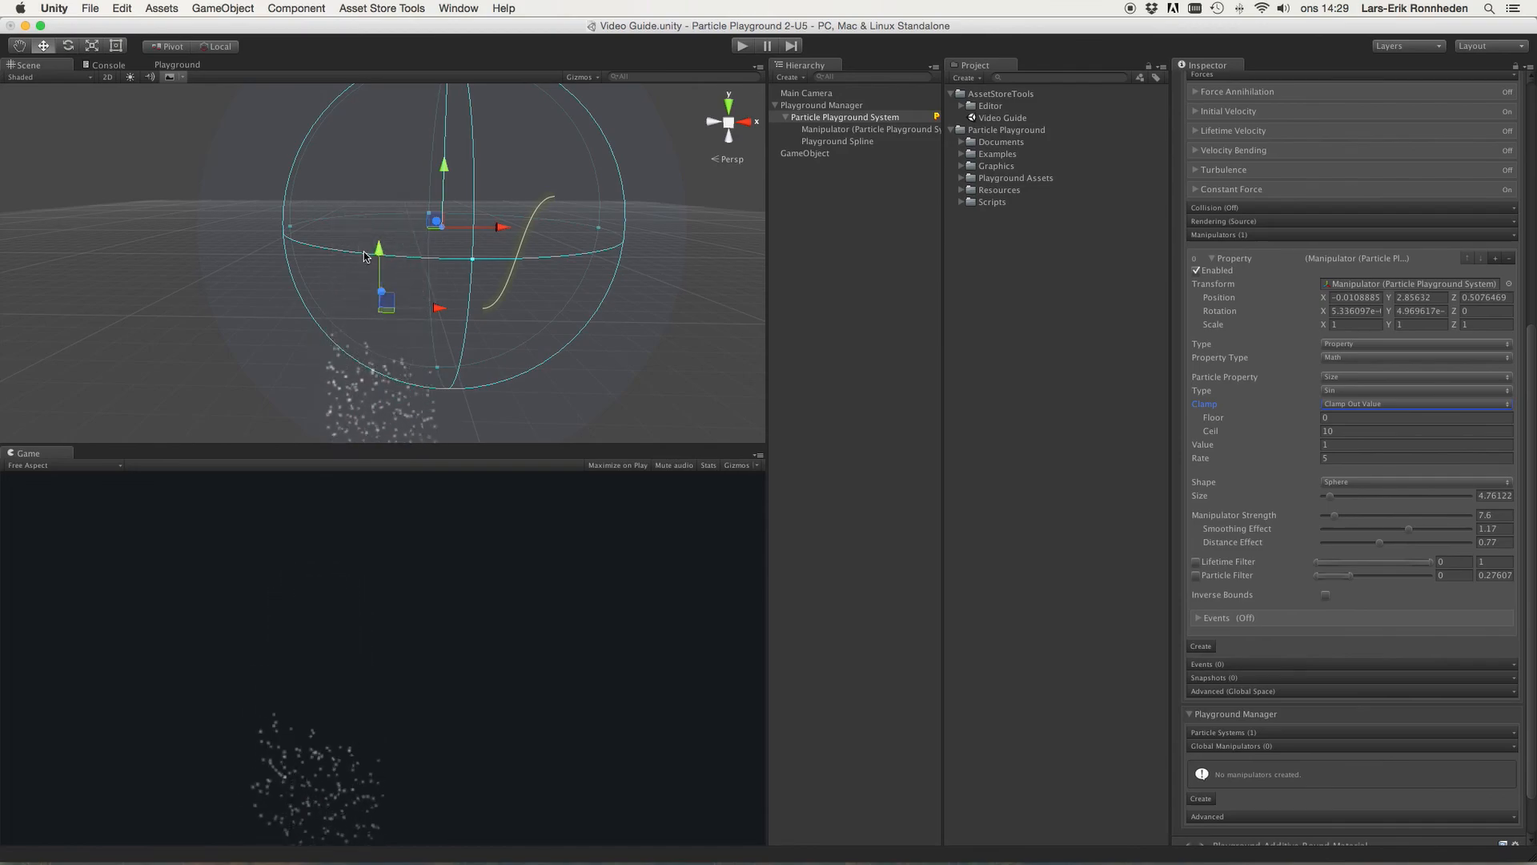
left_click(1352, 380)
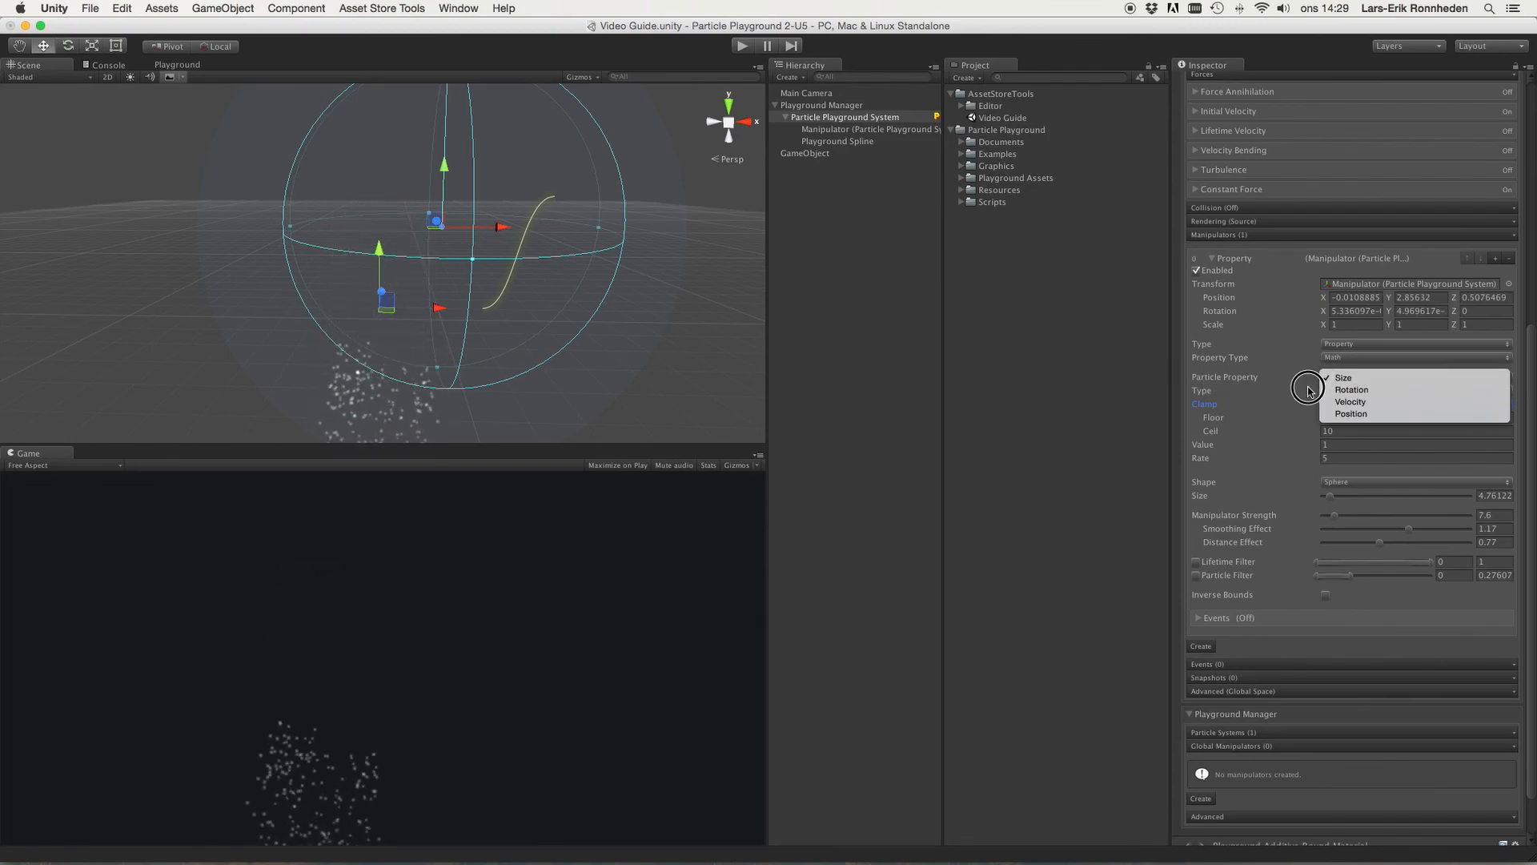
left_click(1349, 374)
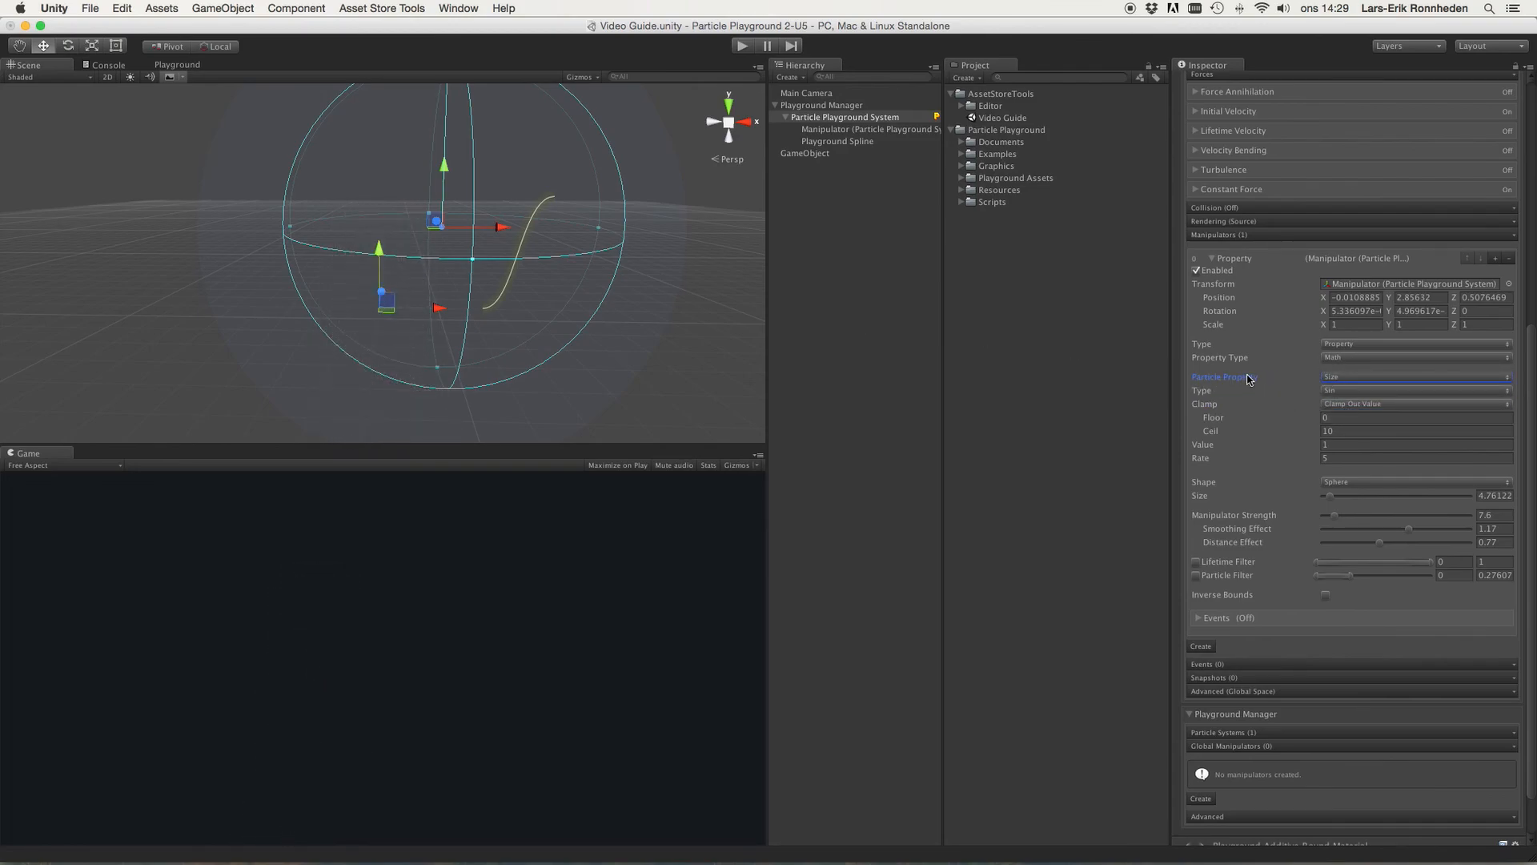
Step: Set the clamp Floor to 0.1 and the Ceil to 0.5
left_click(1357, 417)
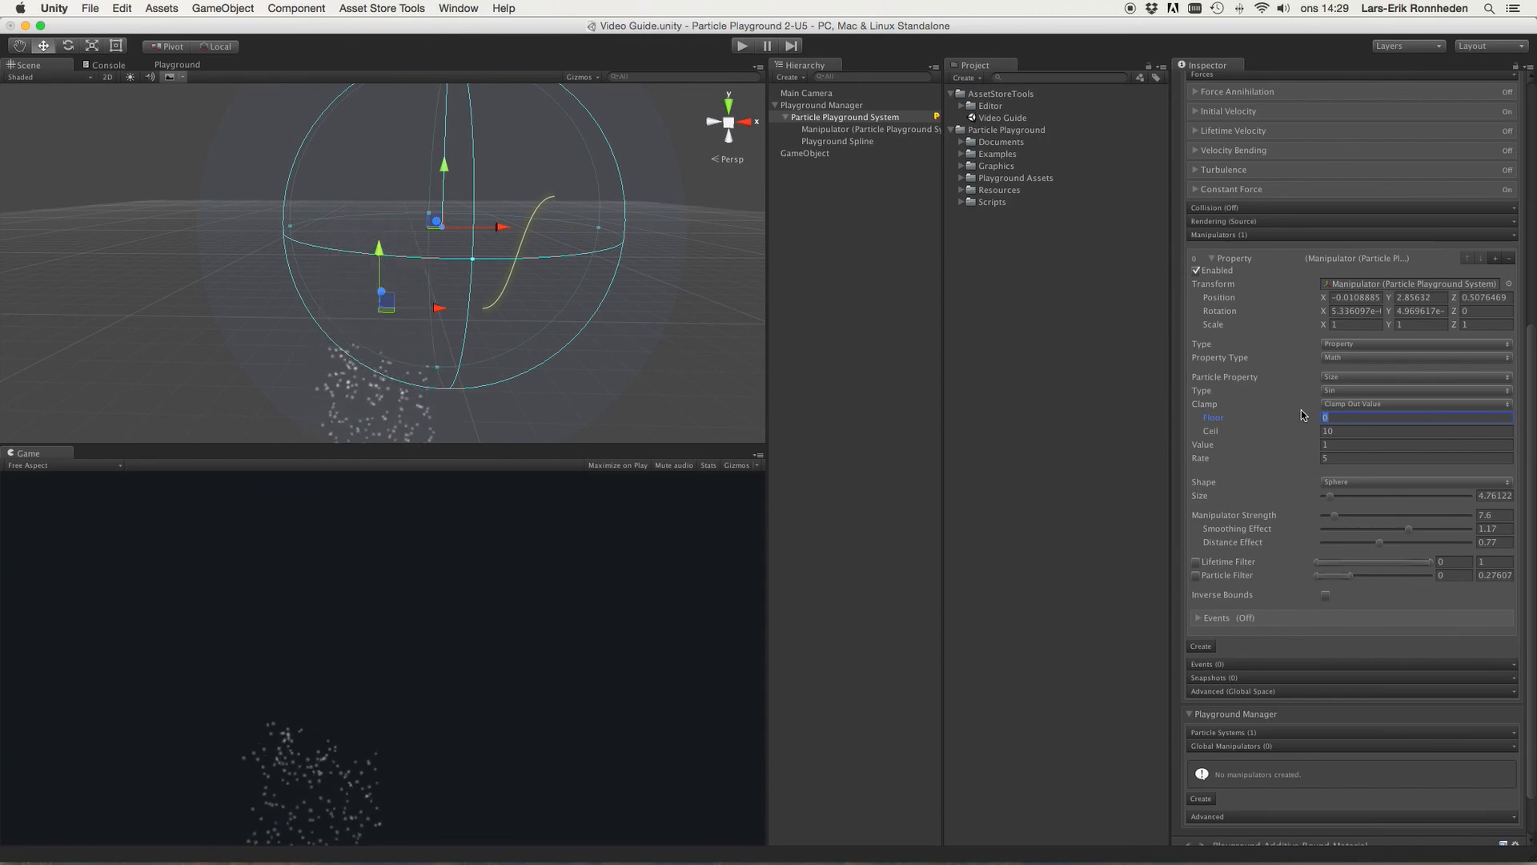
type(".1")
left_click(1356, 432)
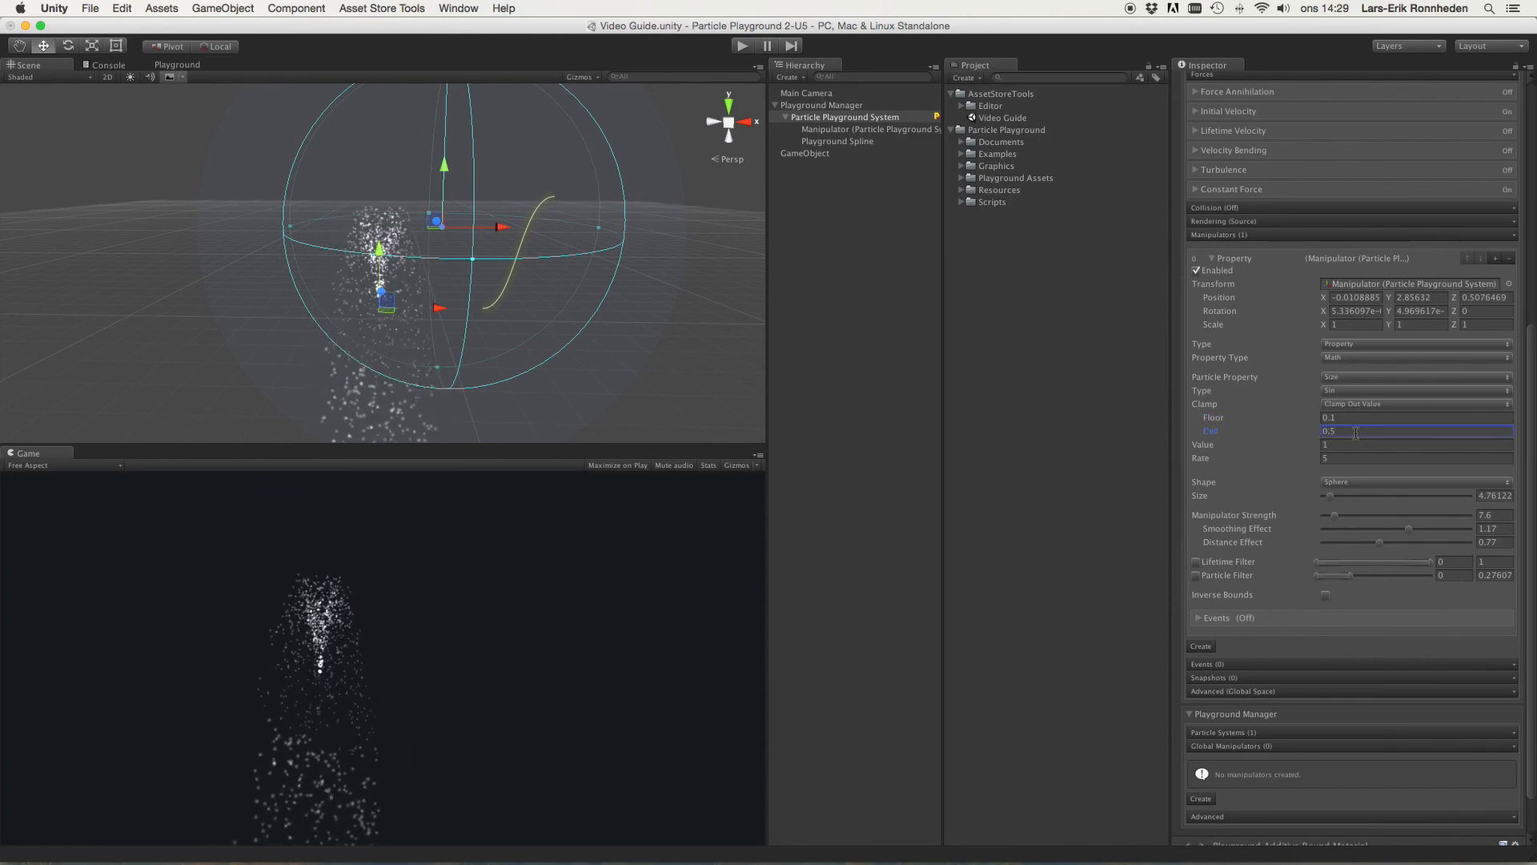
Step: Change the Math manipulator's Type to Lerp
scroll(535, 267, "up", 5)
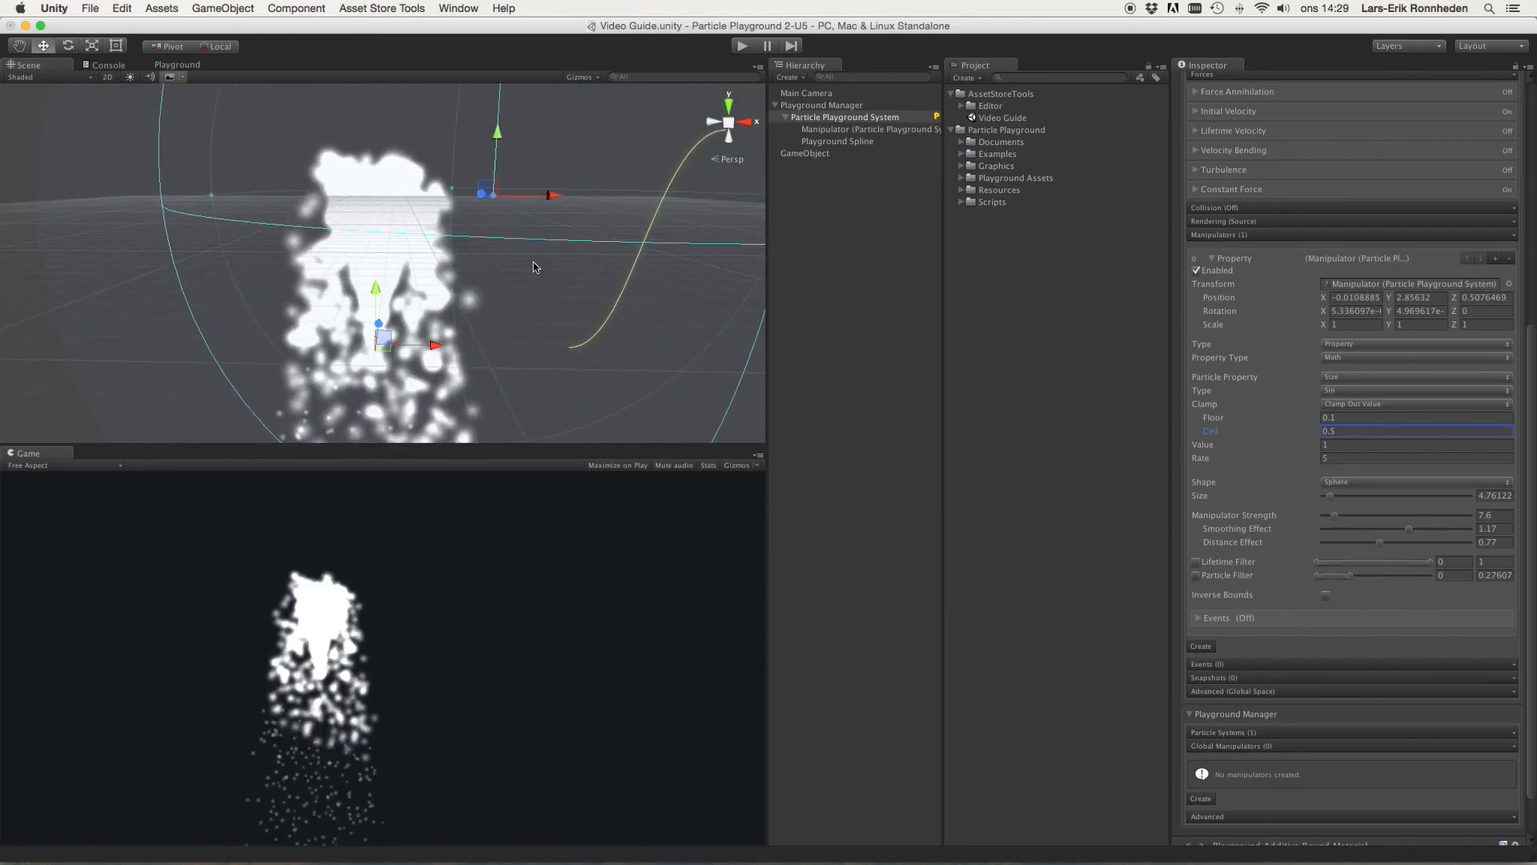
left_click_drag(534, 266, 504, 228, "alt")
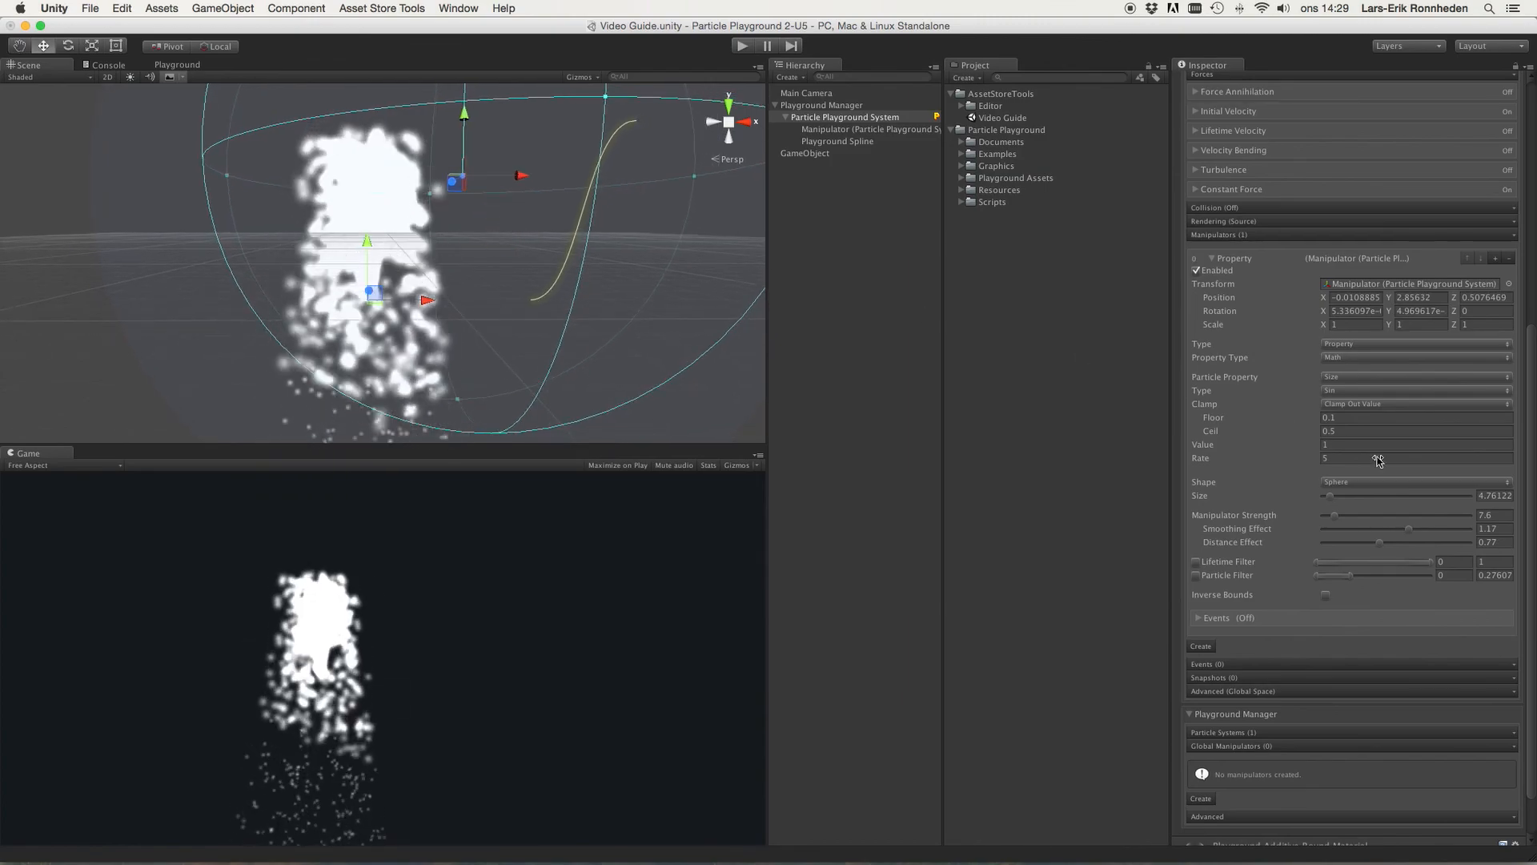
left_click(1342, 391)
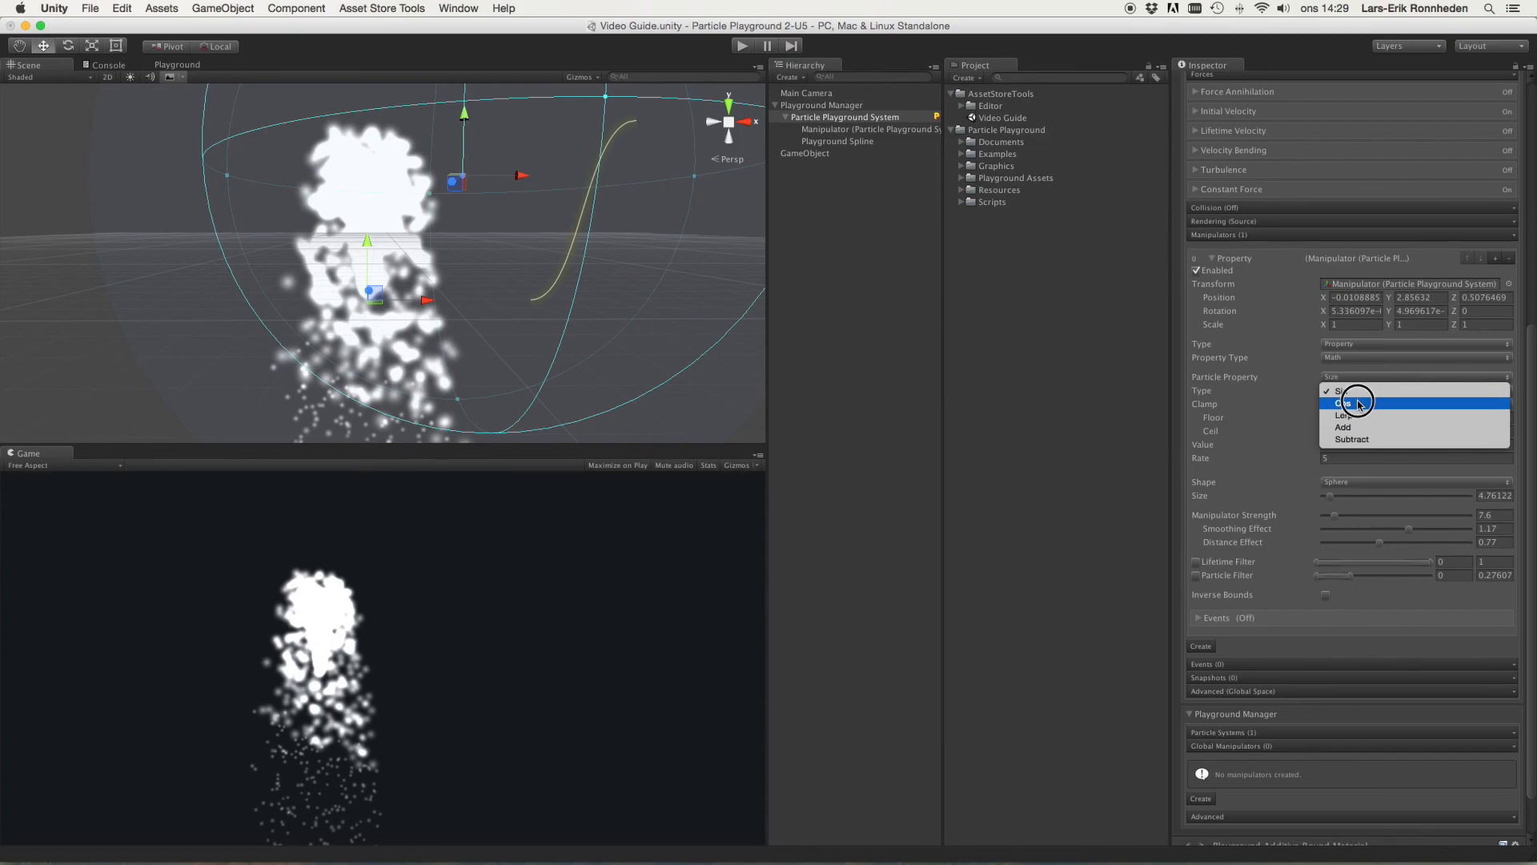
left_click(1316, 398)
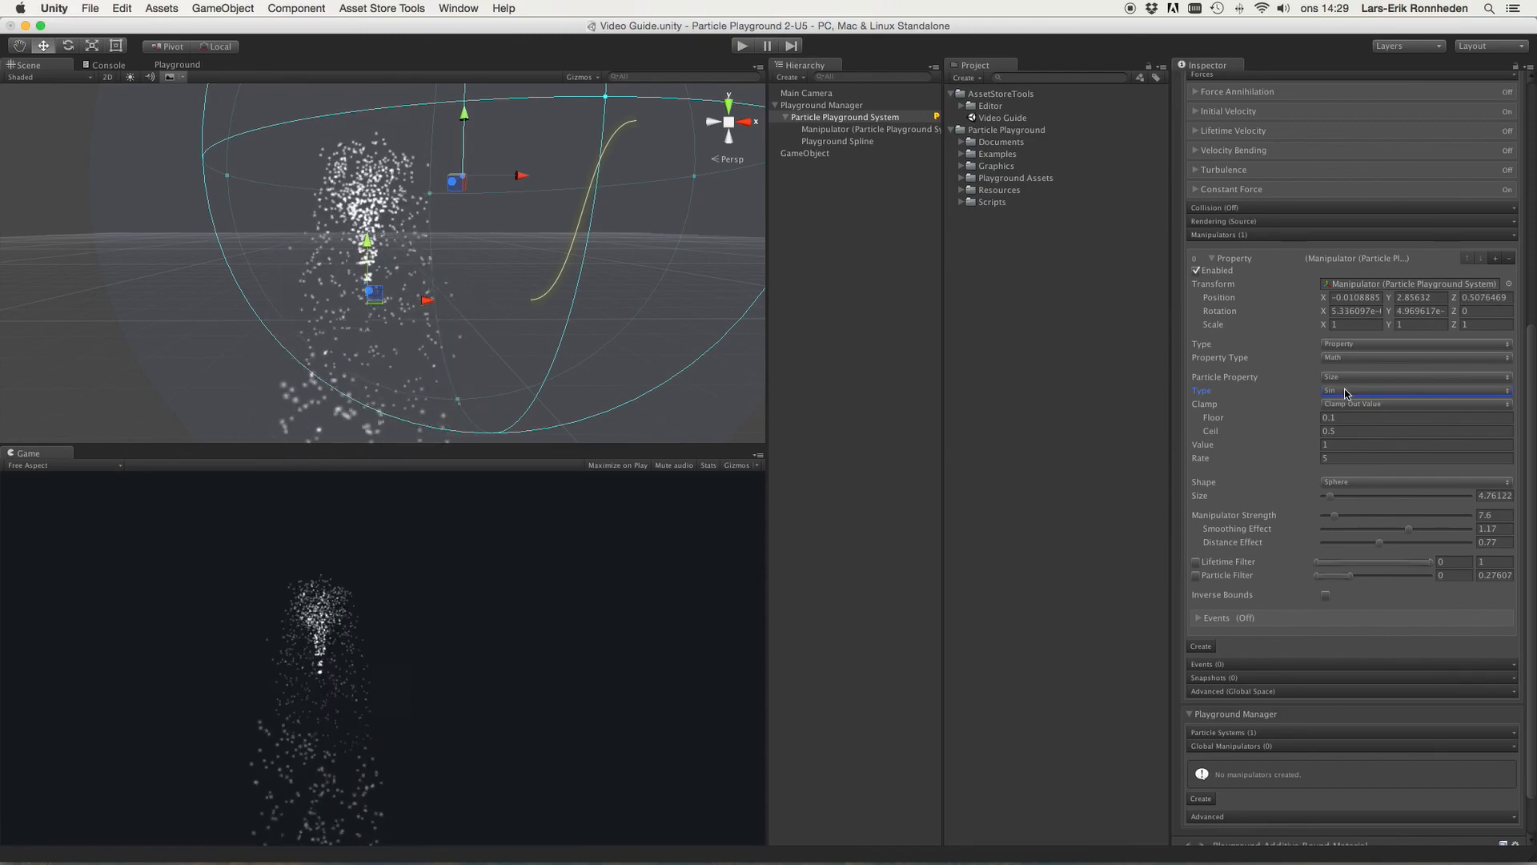
left_click(1346, 392)
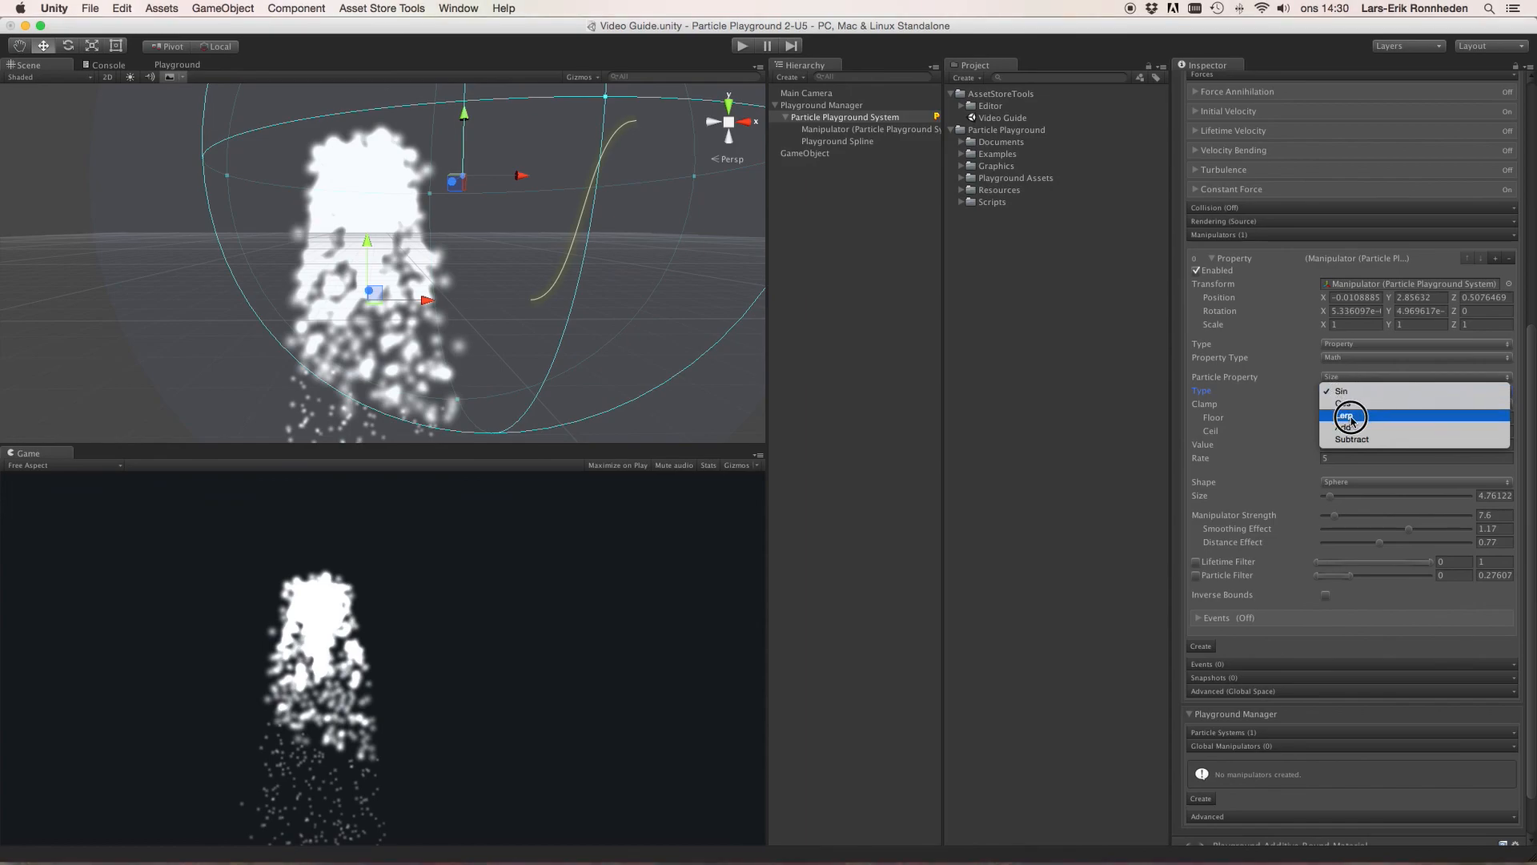
left_click(1353, 415)
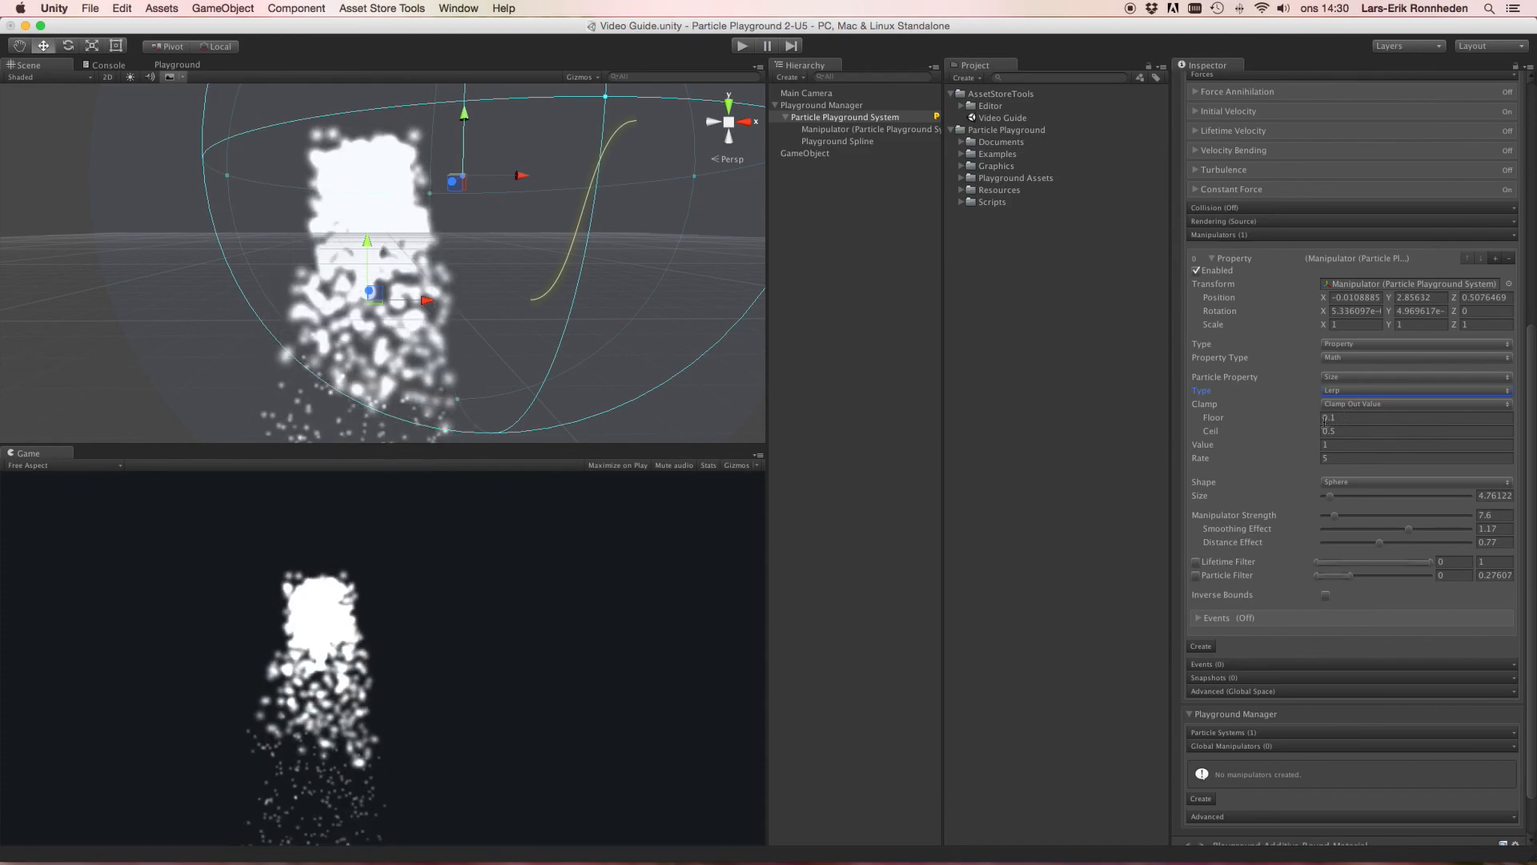
Step: Lower the Manipulator Strength to 4.7 and scrub the Value to about 0.87
left_click_drag(1332, 516, 1329, 517)
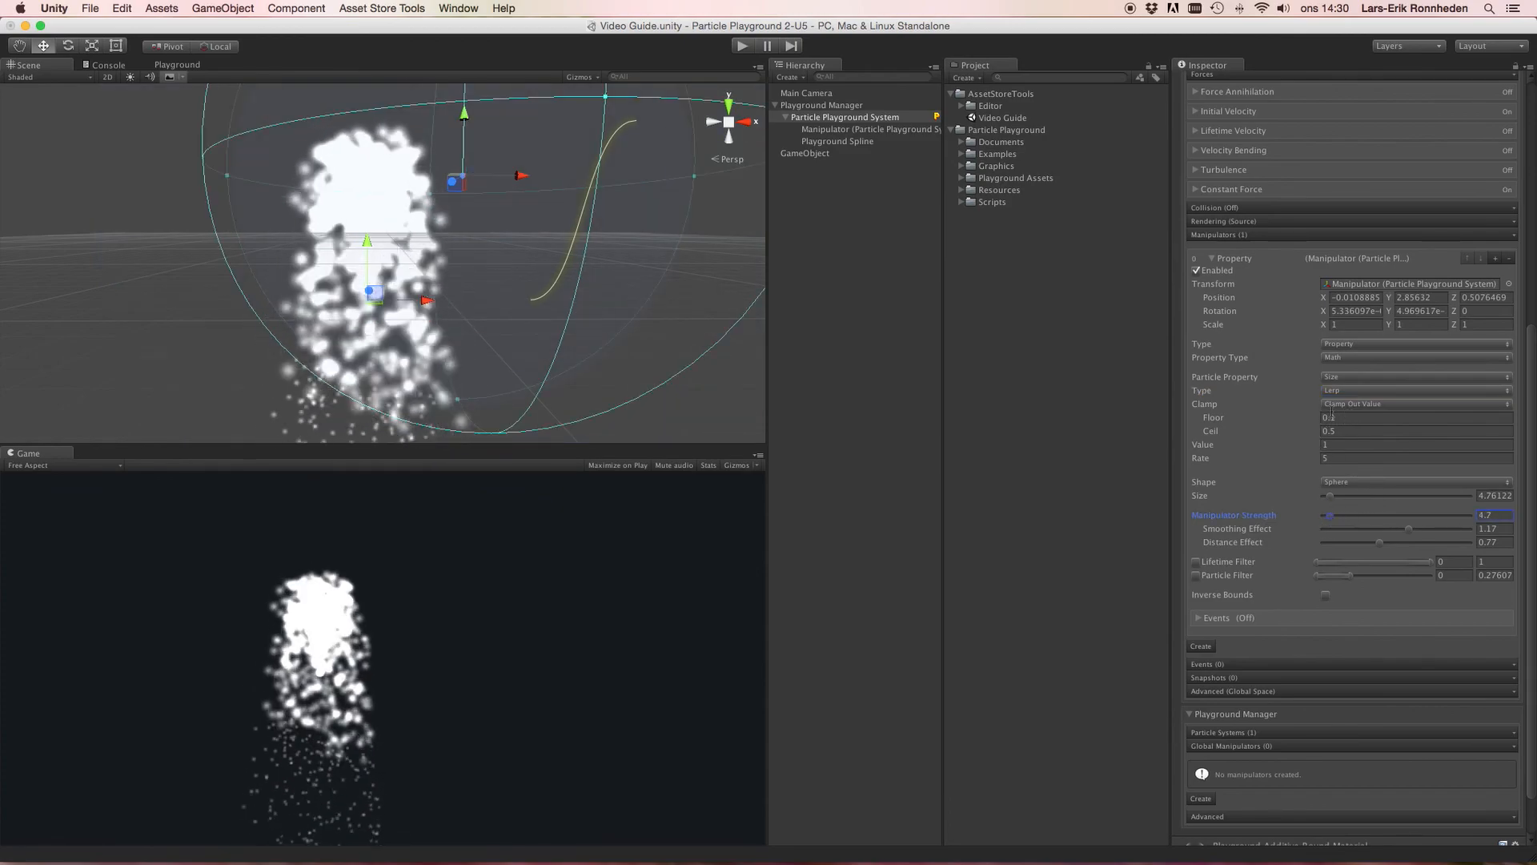
left_click(1328, 447)
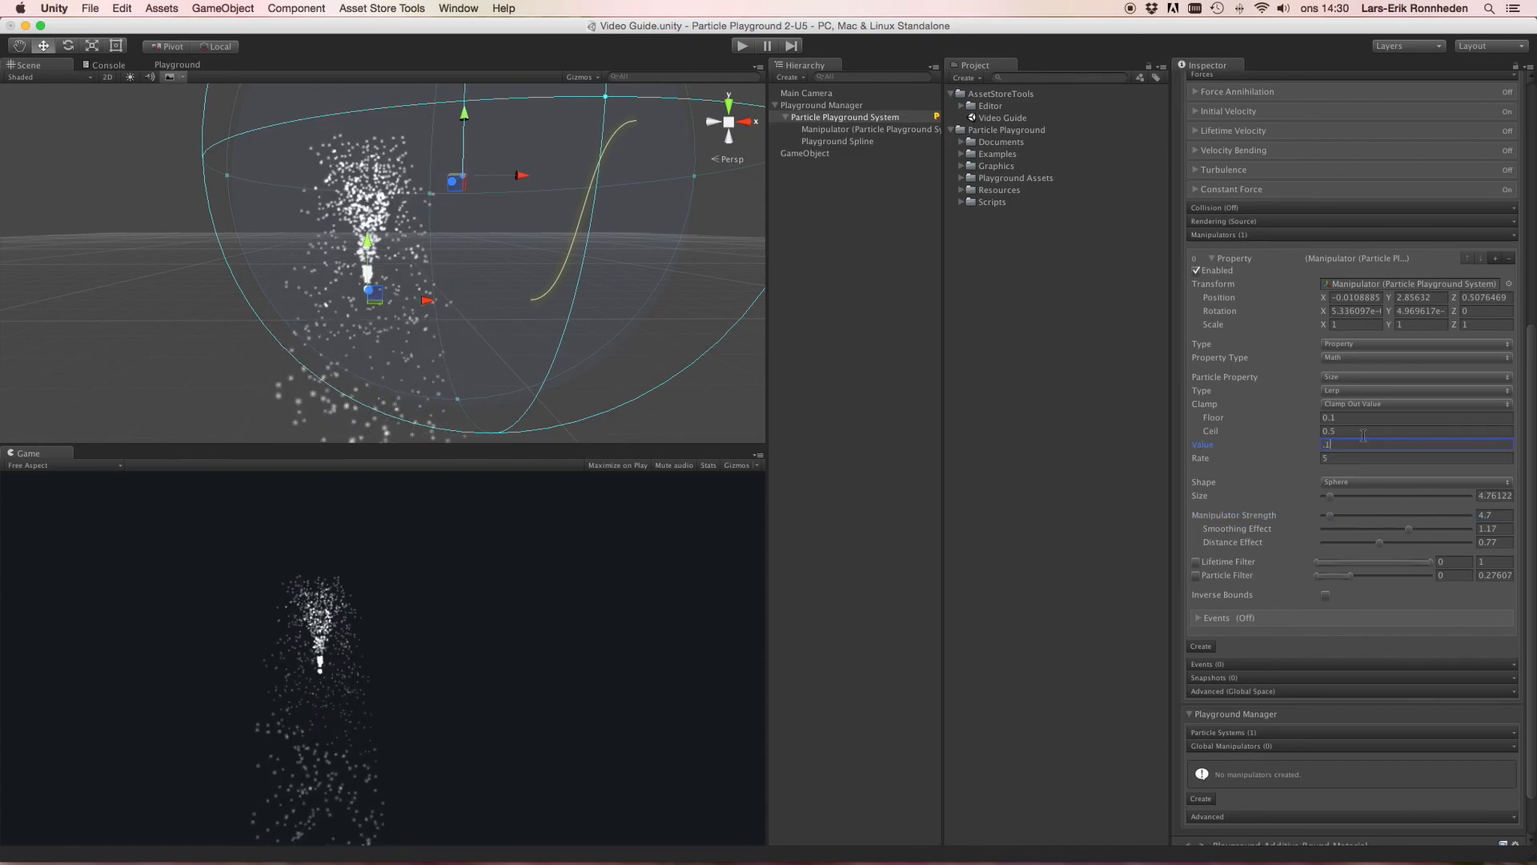
left_click_drag(1202, 446, 1333, 443)
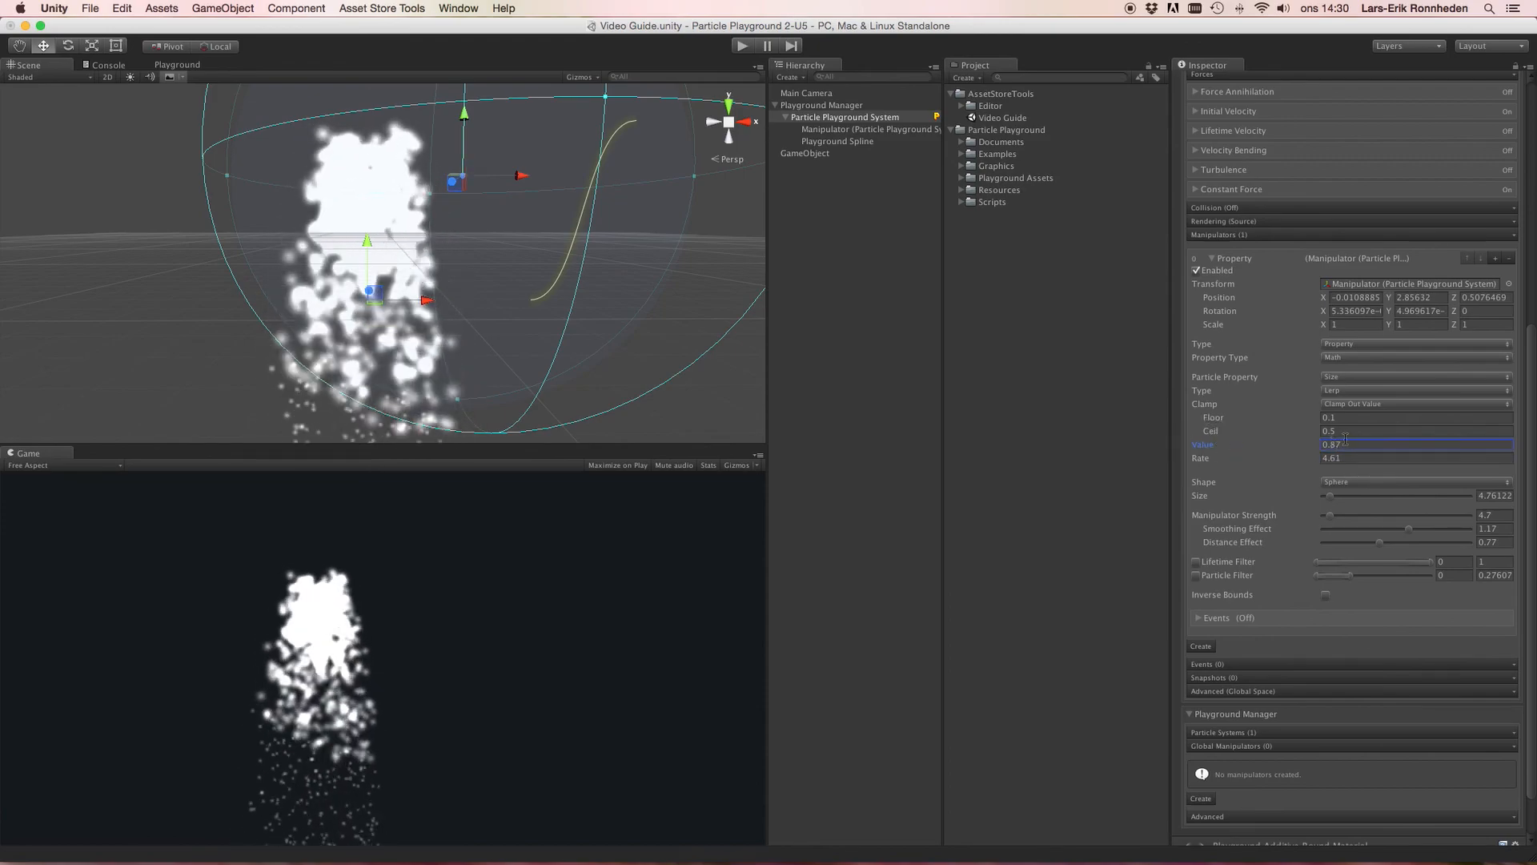
Step: Set the Clamp to None and the Type to Add
left_click(1352, 404)
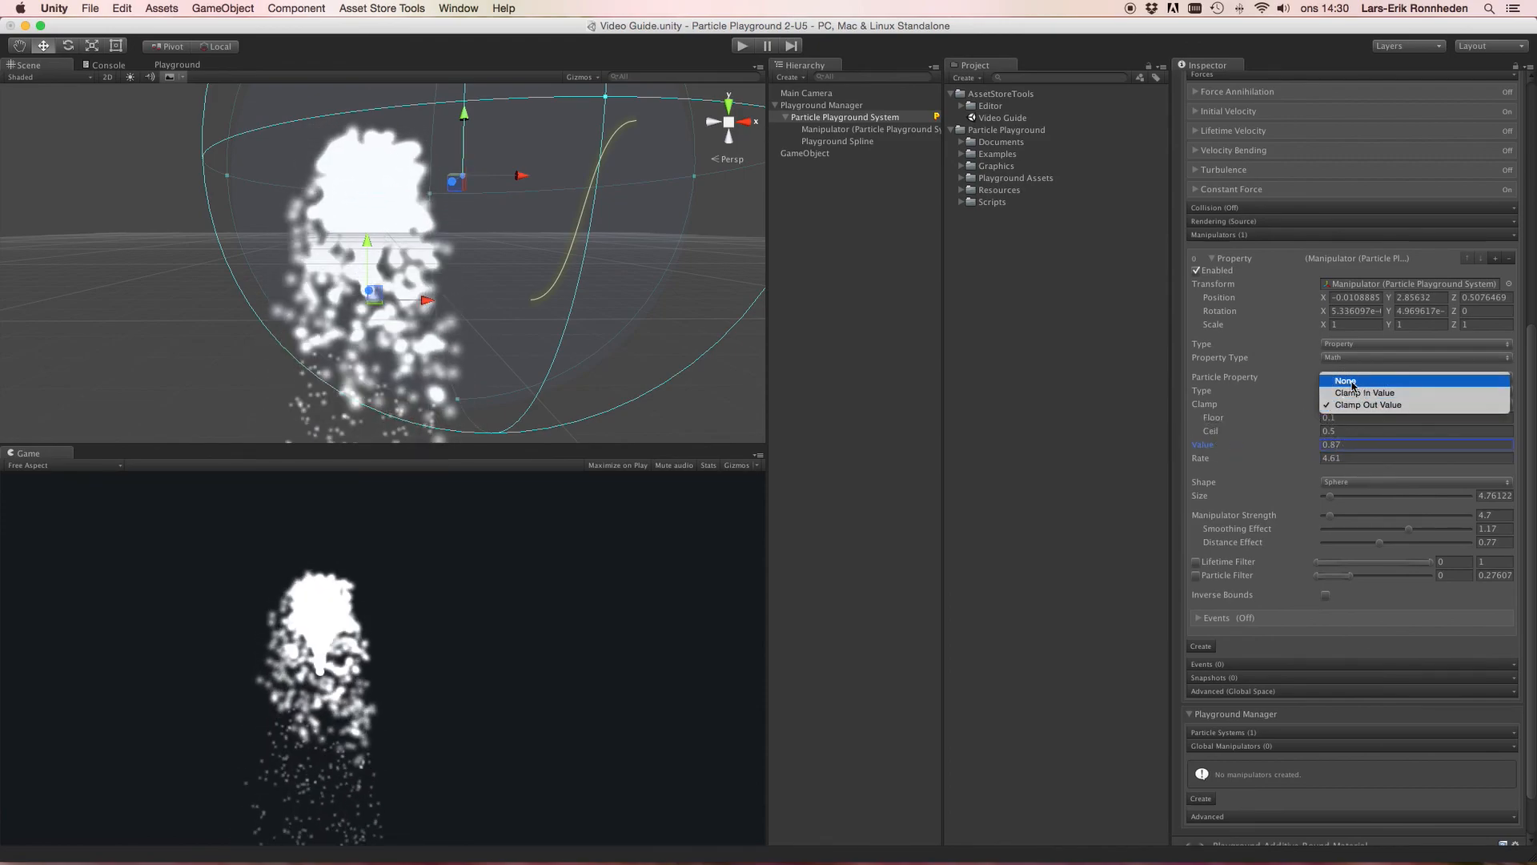
left_click(1351, 377)
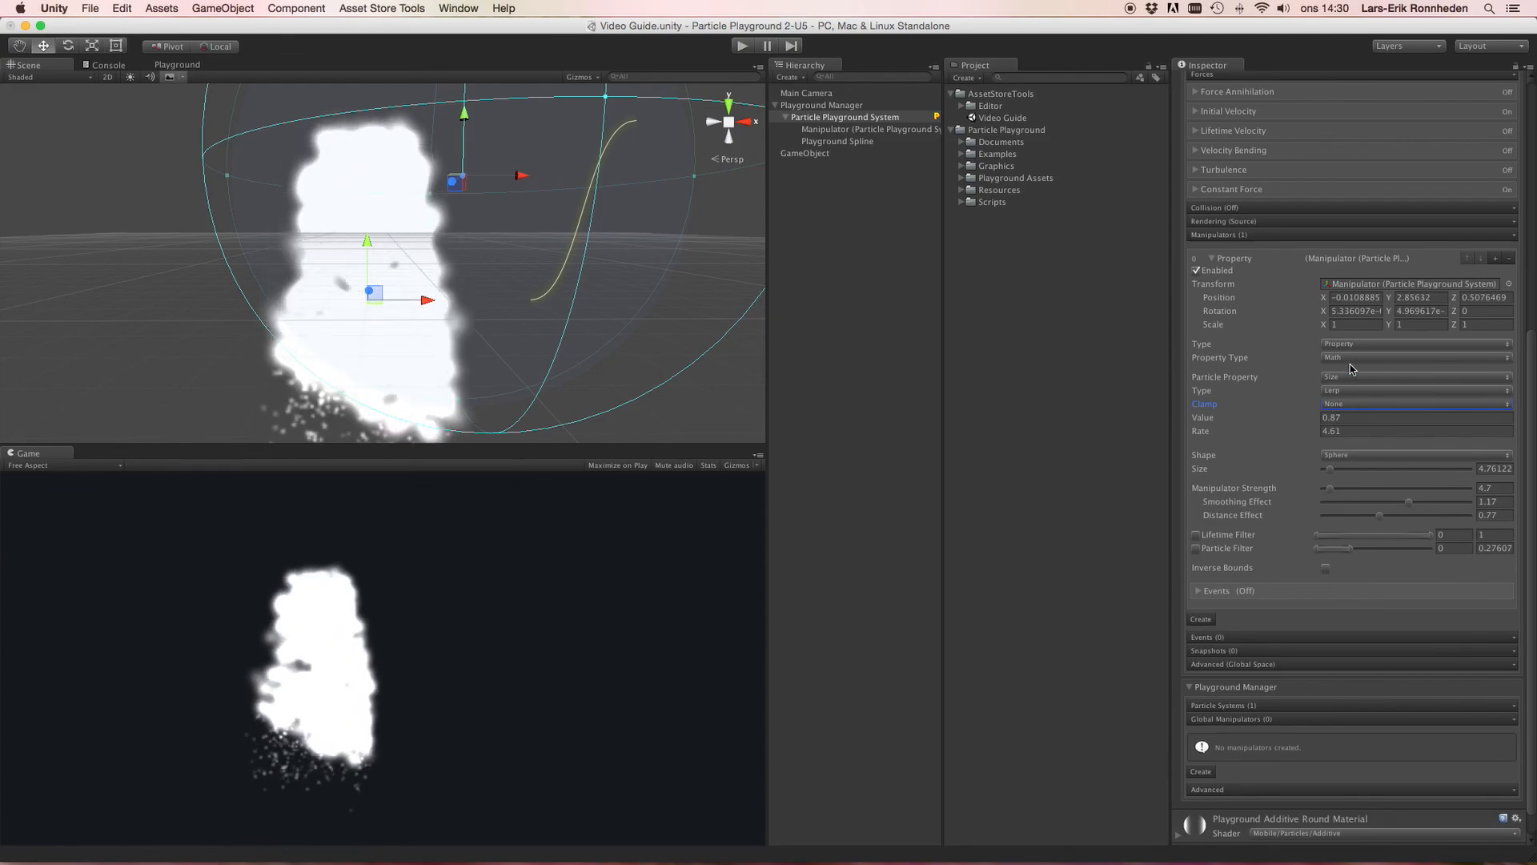
left_click(1351, 390)
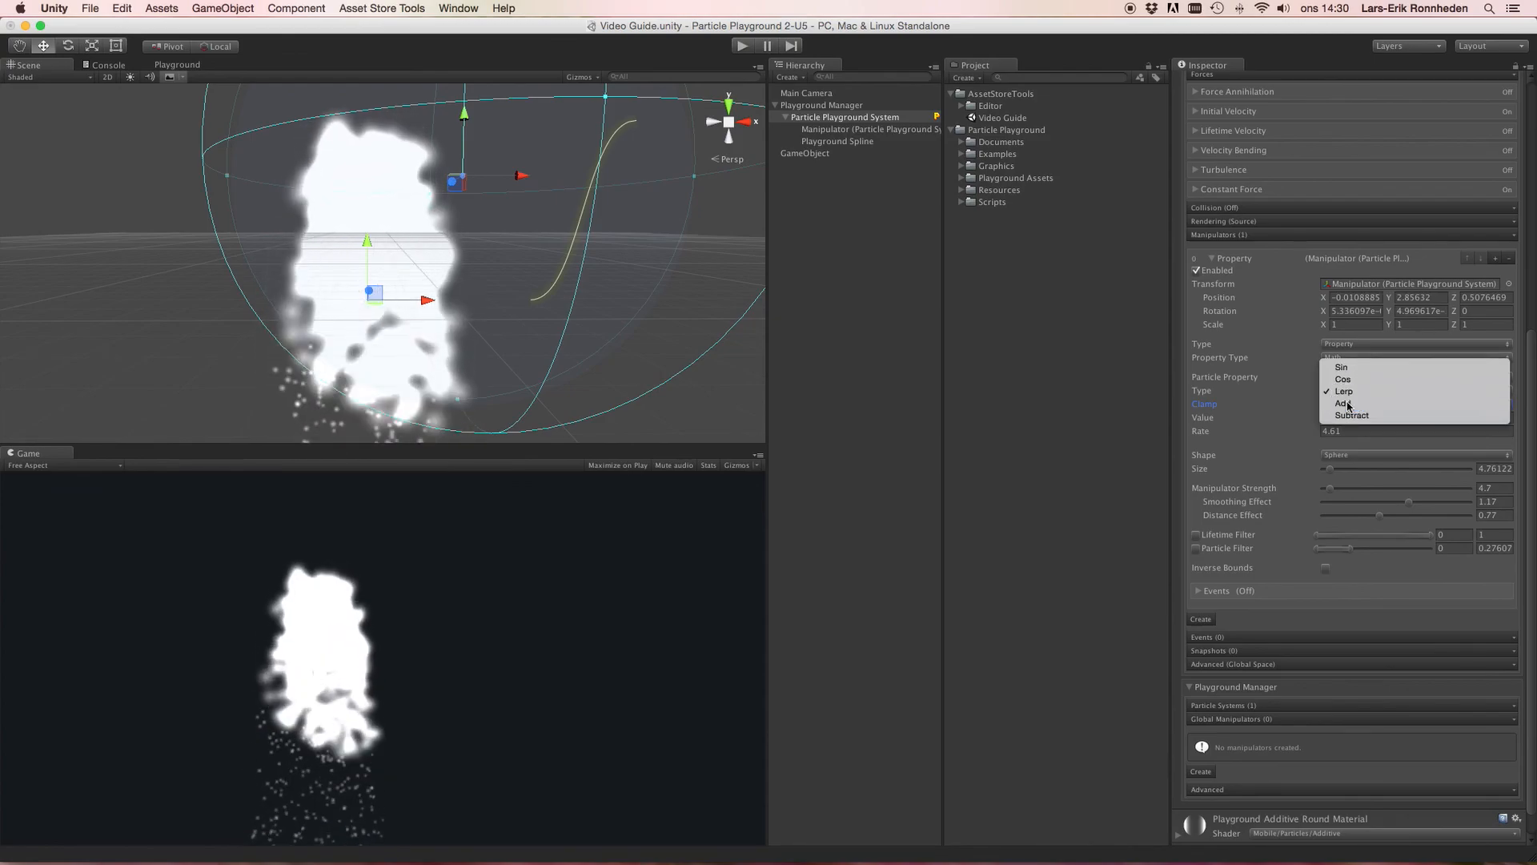
left_click(1351, 405)
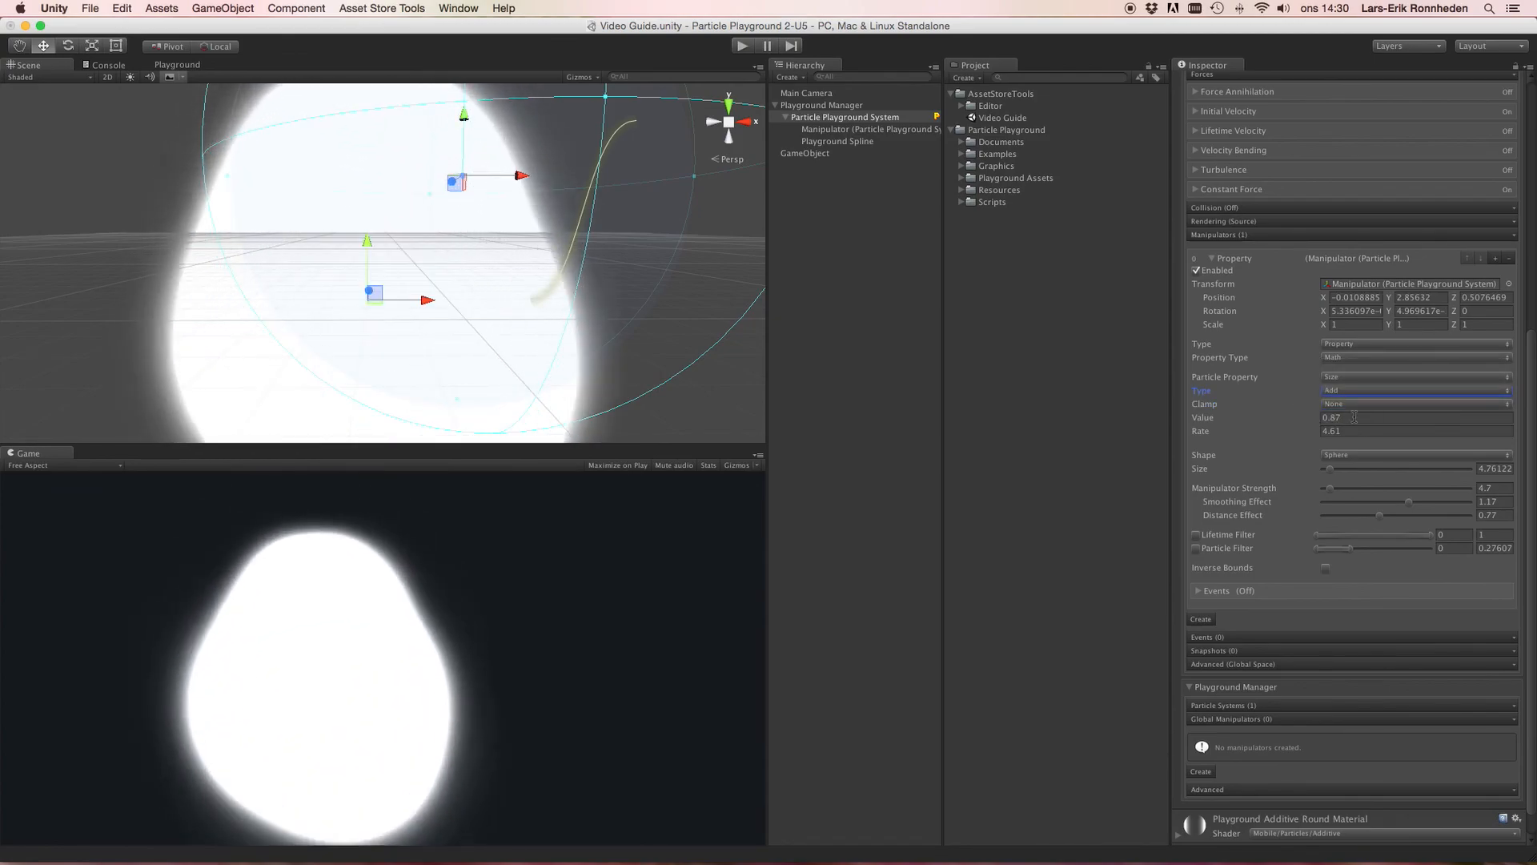
Step: Set the Value to 0.1 and the Rate to 1
scroll(581, 245, "down", 5)
scroll(581, 245, "up", 3)
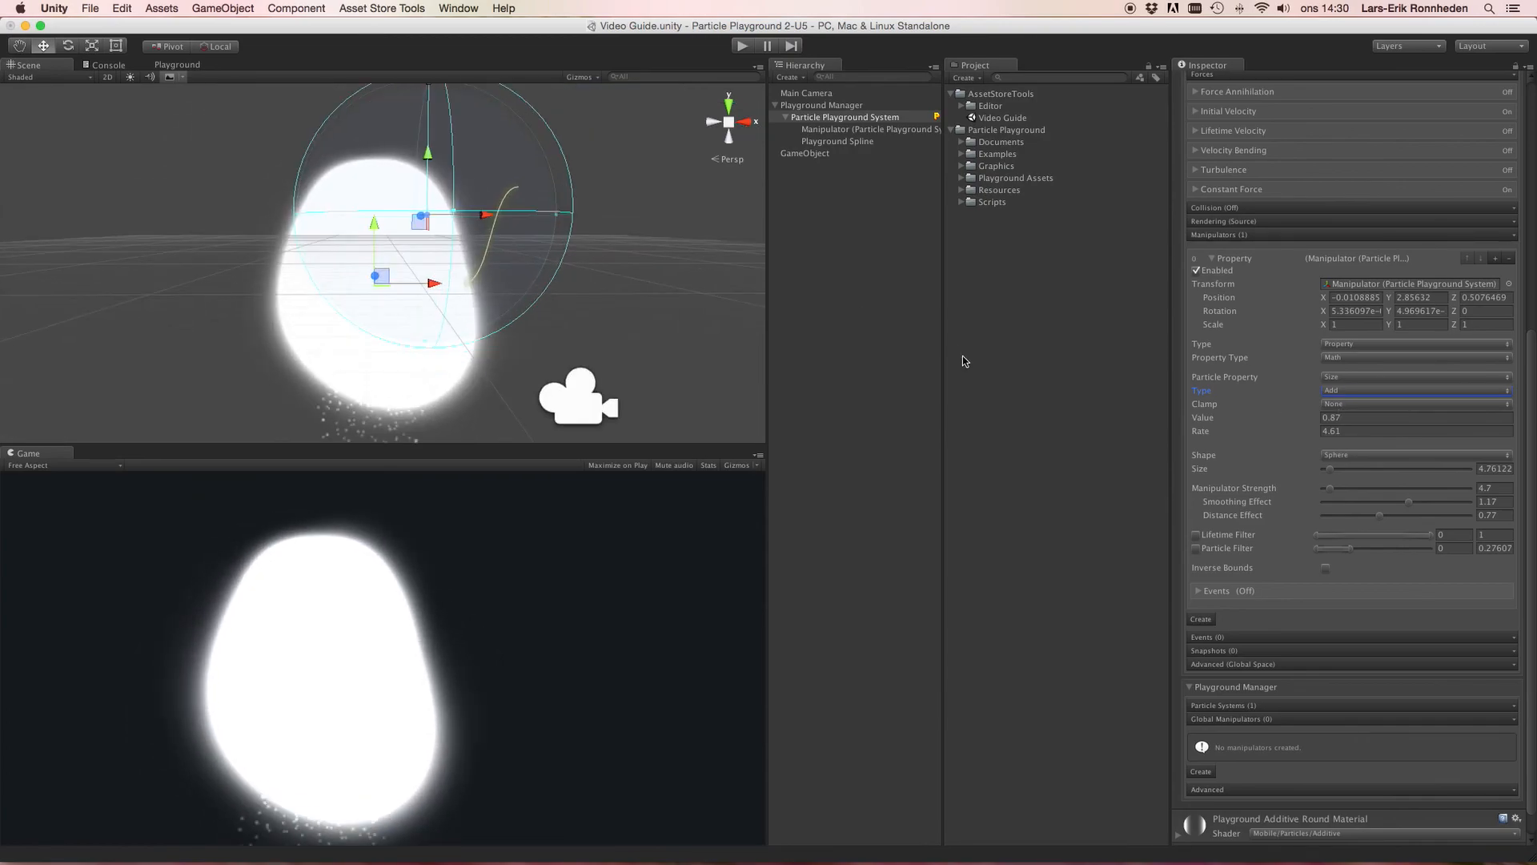
left_click(1345, 418)
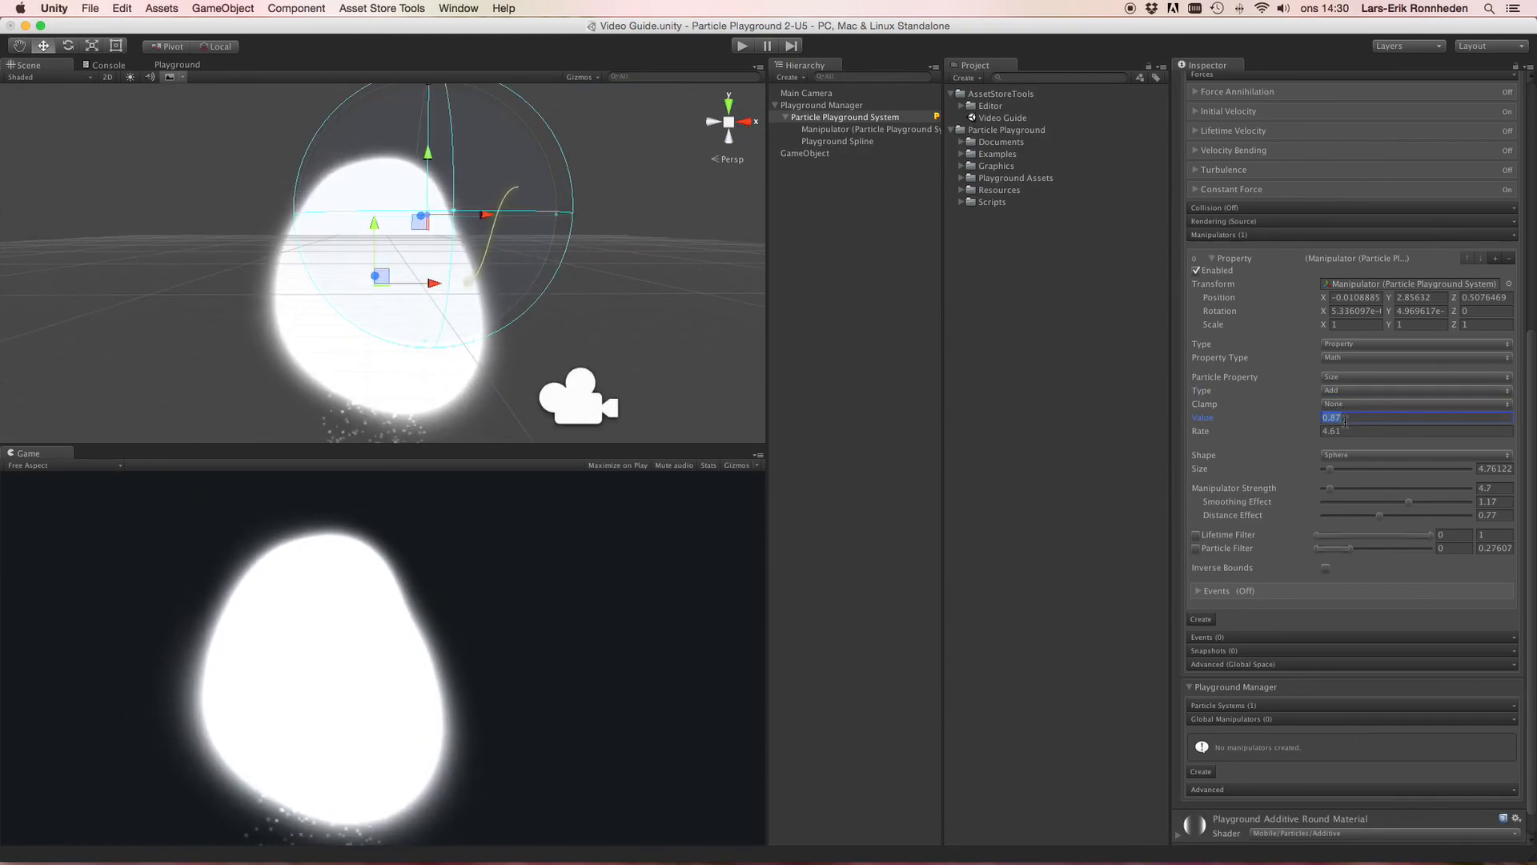
type("0.1")
key("Tab")
type("1")
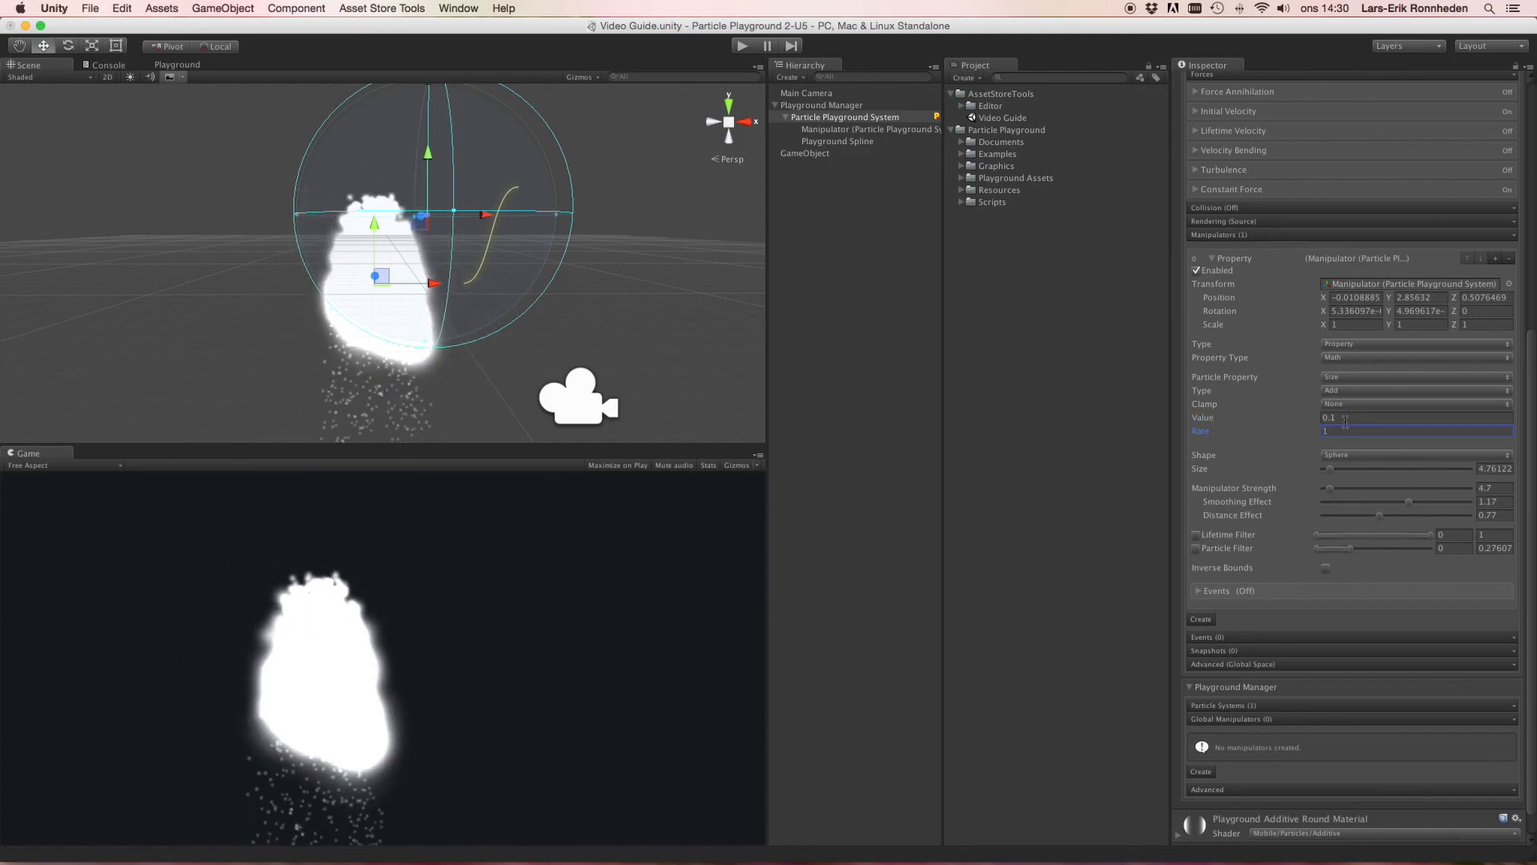
Step: Set the Value to 1 and change the Type to Subtract
scroll(666, 283, "up", 2)
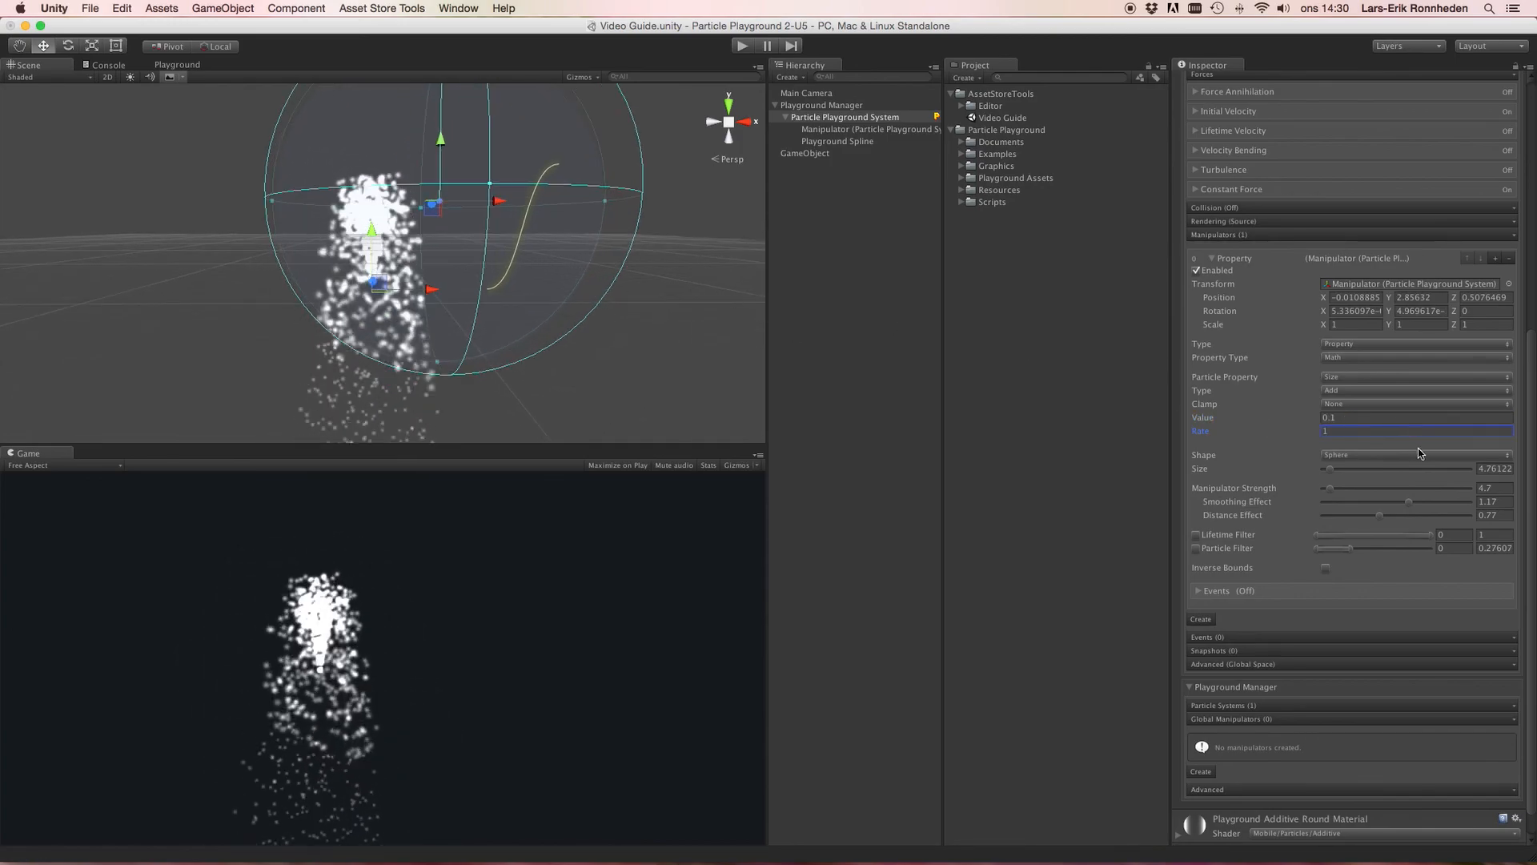
left_click(1366, 416)
type("1")
left_click(1327, 431)
left_click(1195, 419)
left_click(1201, 432)
left_click(1350, 389)
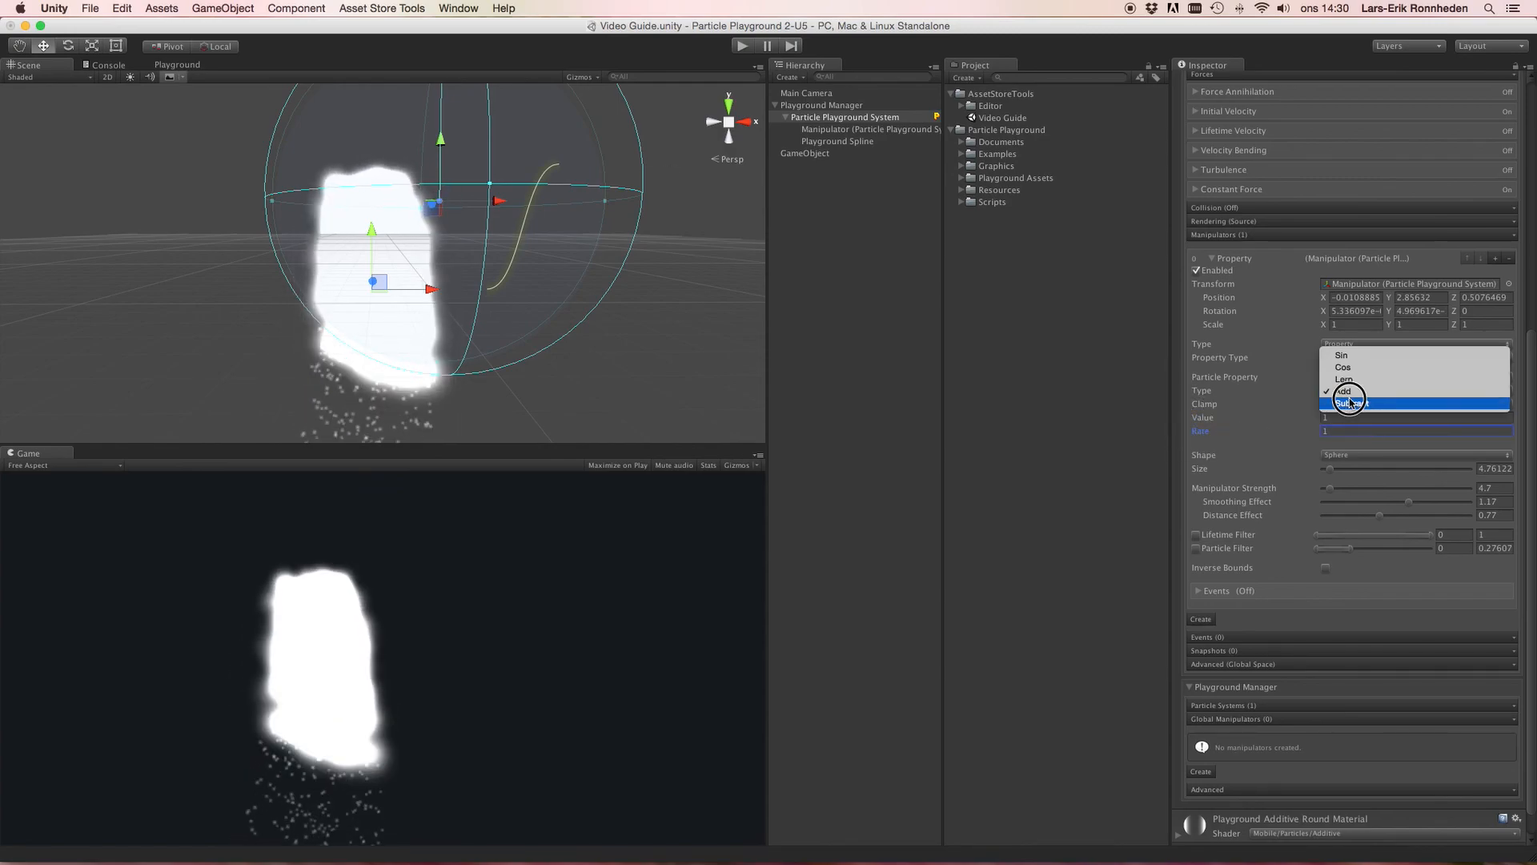
left_click(1352, 403)
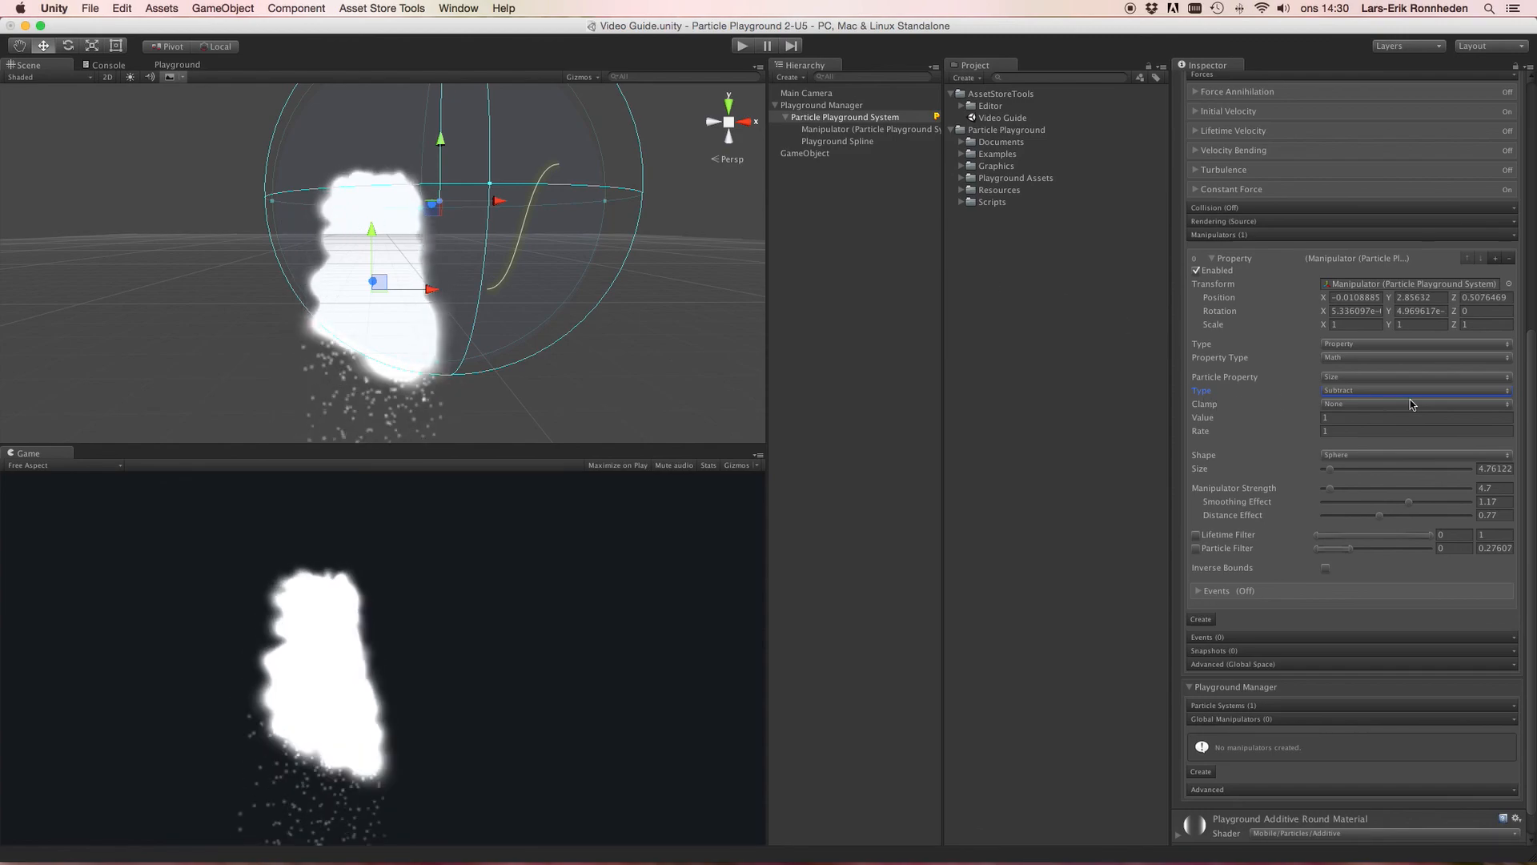
left_click(1353, 390)
left_click(1351, 379)
left_click(1352, 389)
left_click(1351, 401)
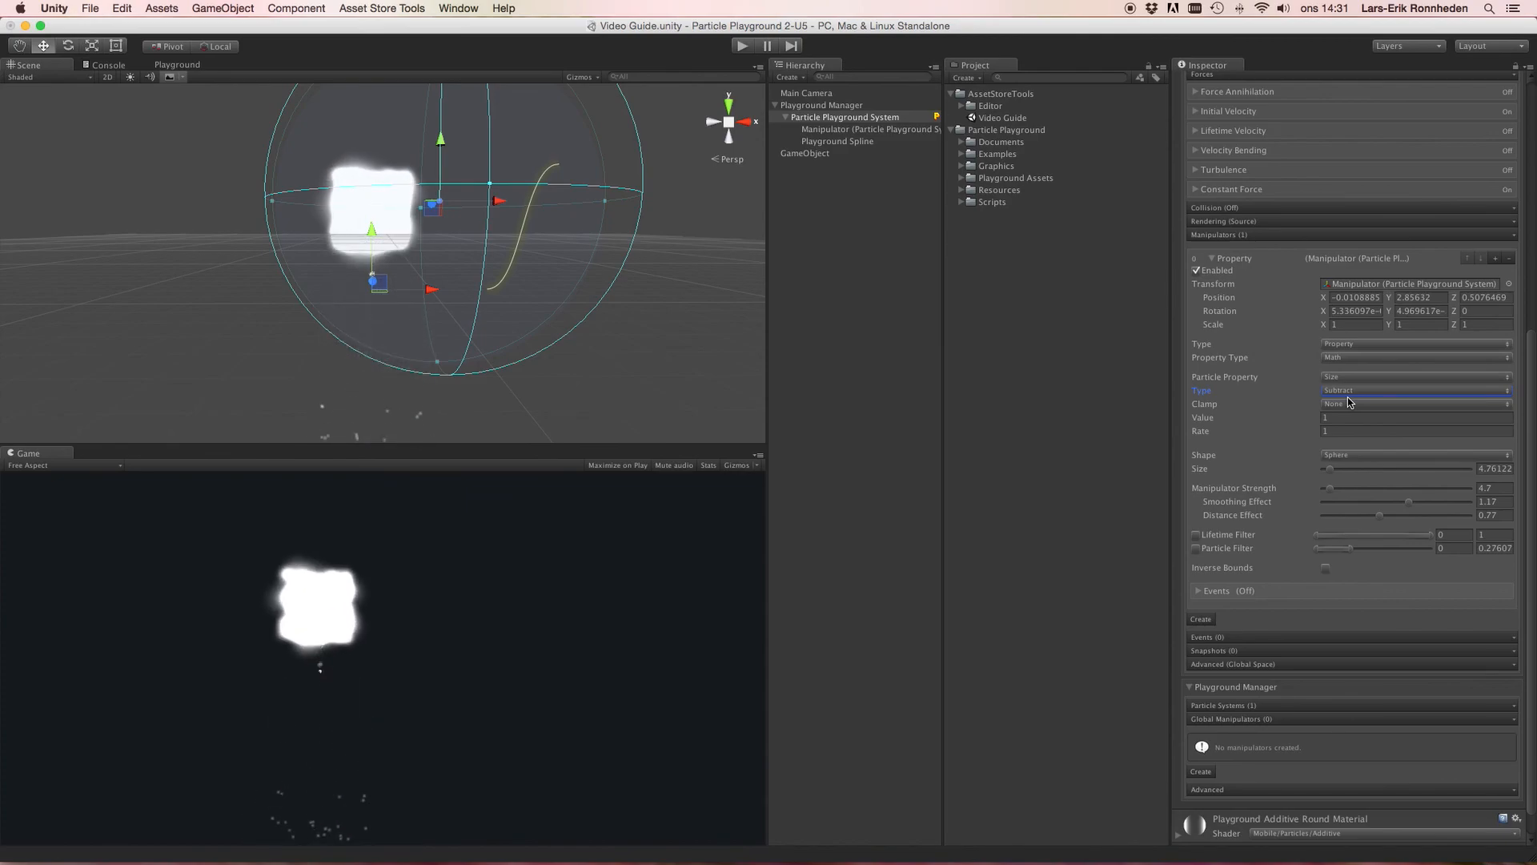
Step: Switch the Particle Property to Velocity and the Type to Sin
left_click(1350, 377)
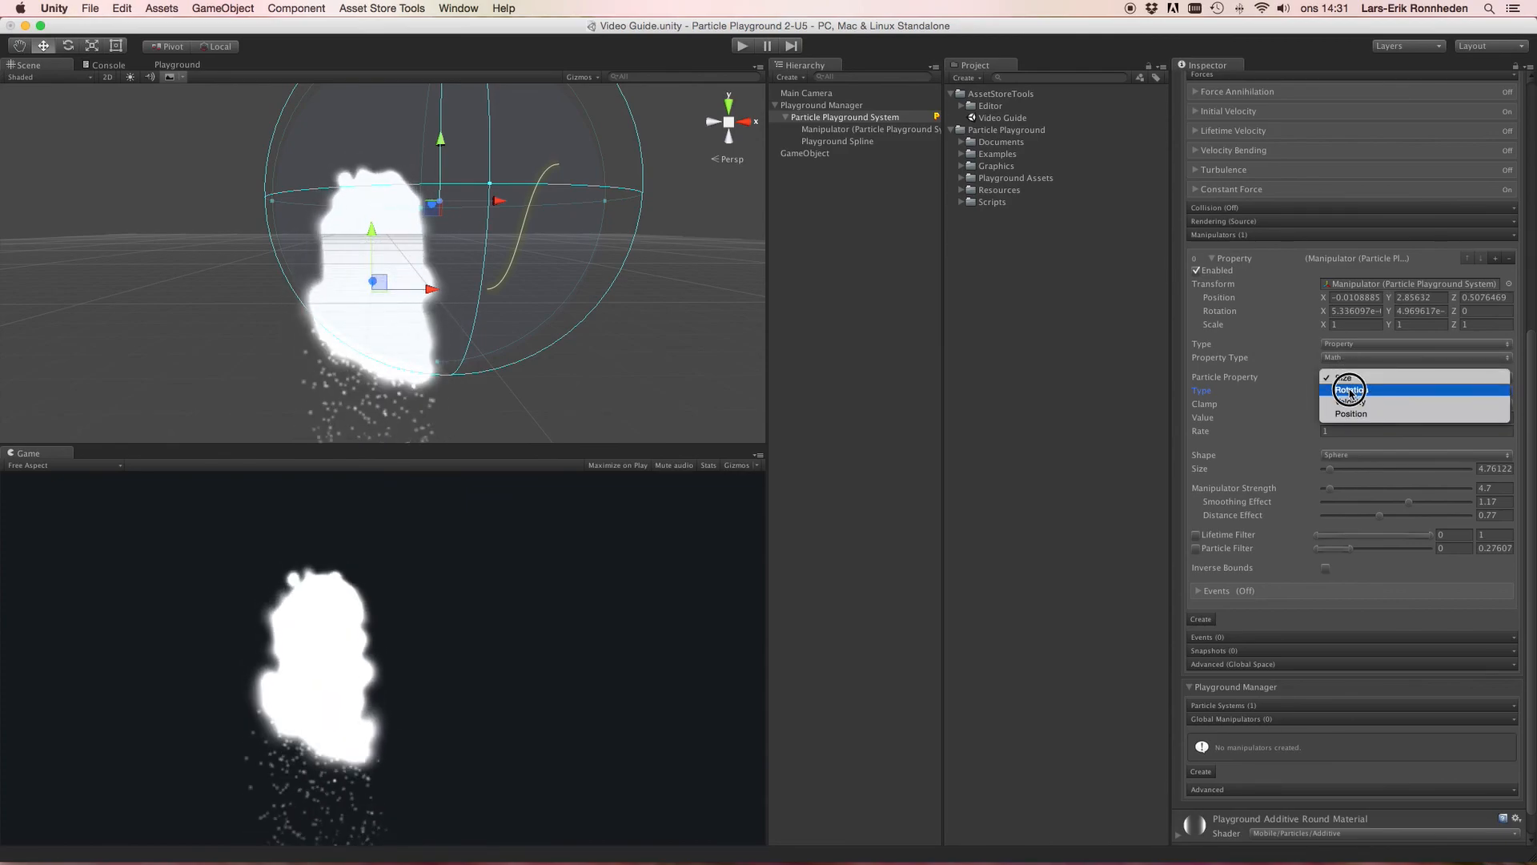
left_click(1374, 407)
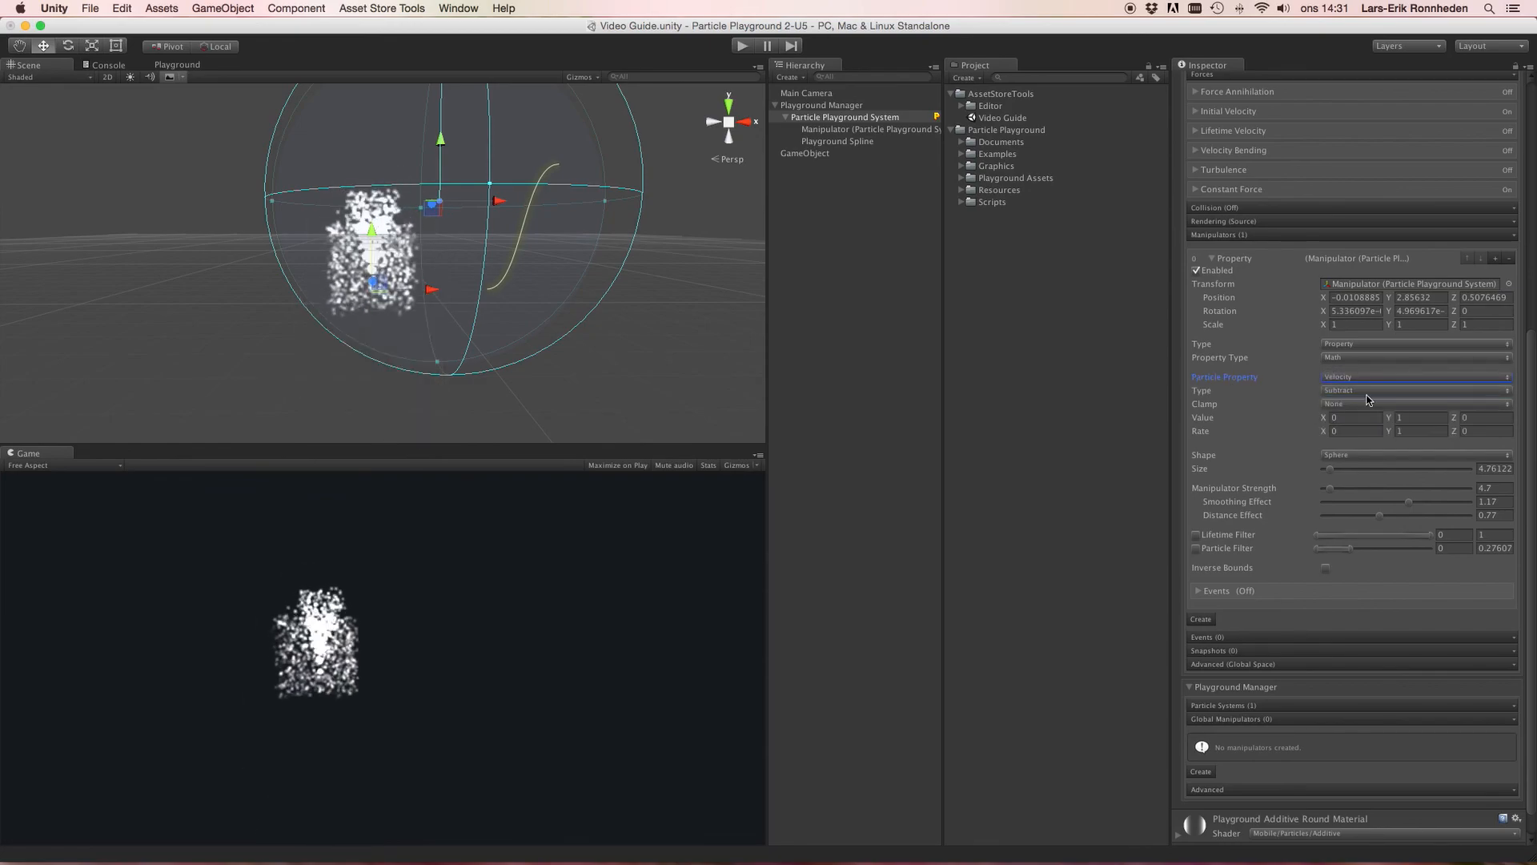
left_click(1351, 391)
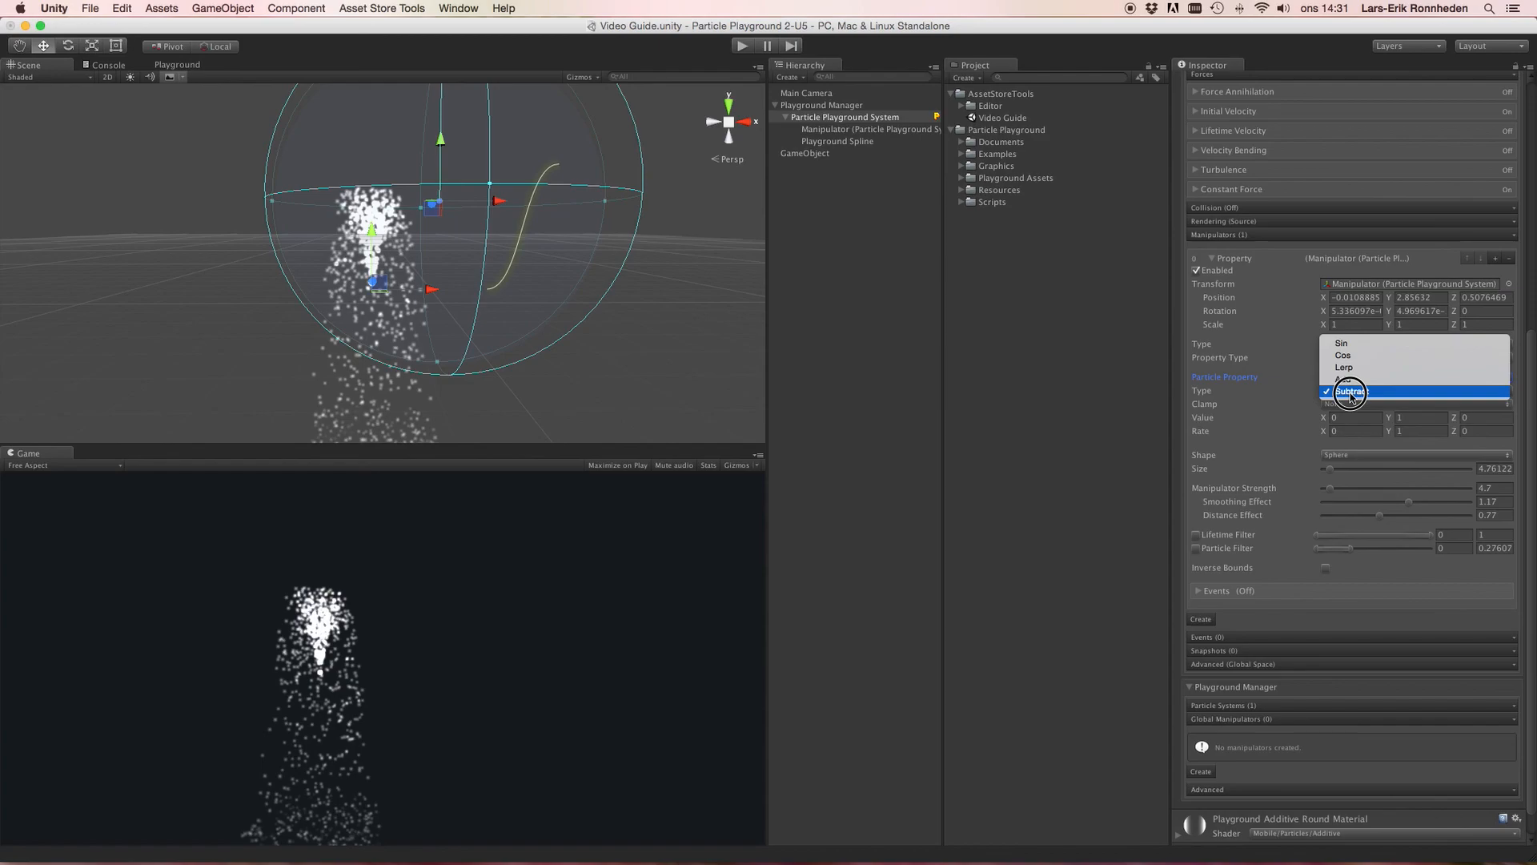
left_click(1344, 345)
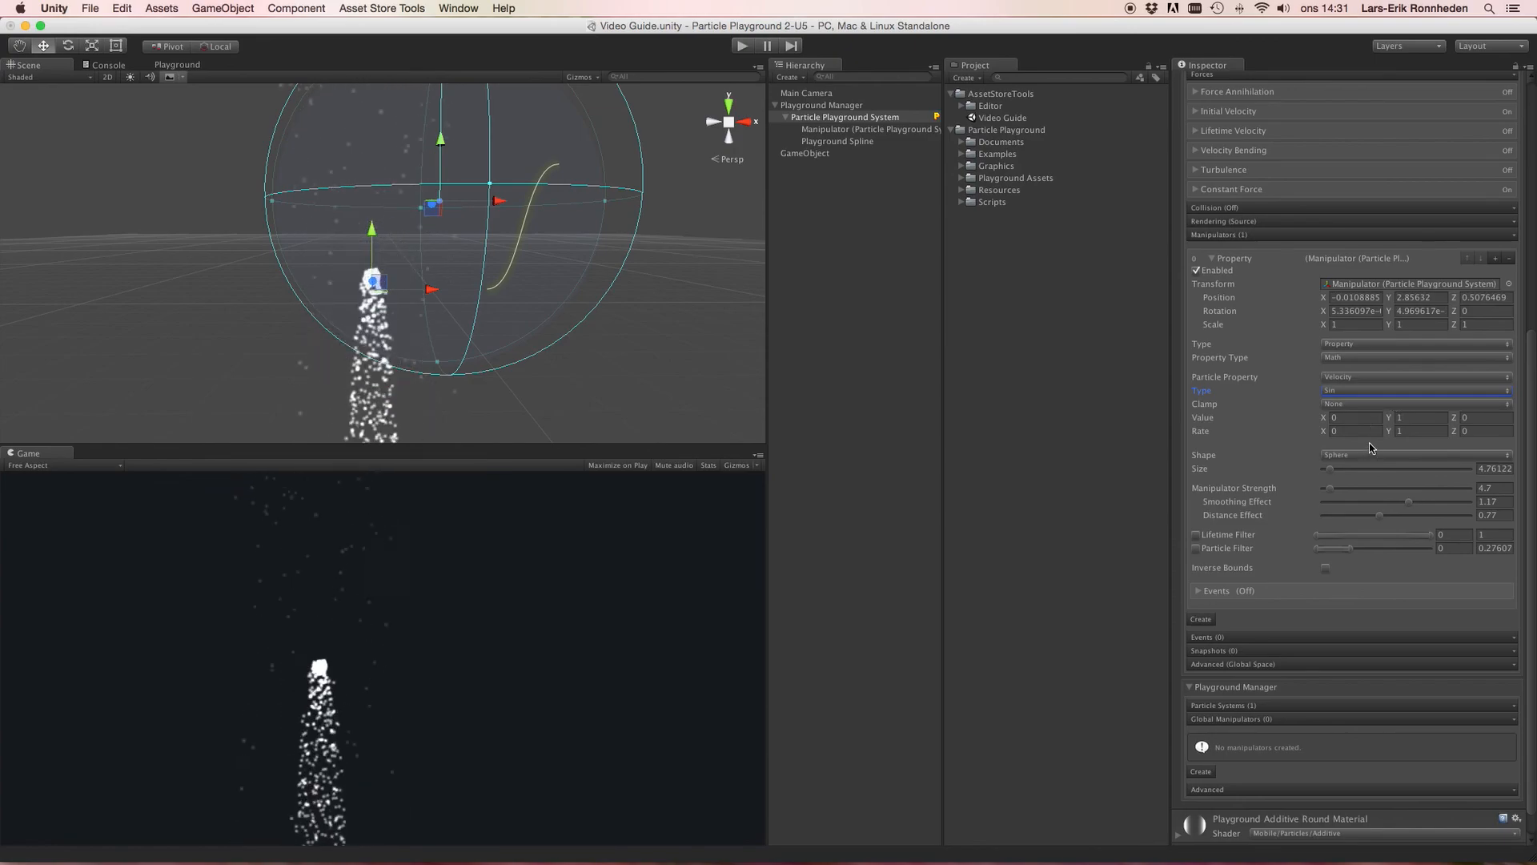
Step: Switch the Particle Property to Position
scroll(578, 234, "down", 4)
scroll(454, 231, "up", 5)
left_click_drag(439, 234, 441, 192, "alt")
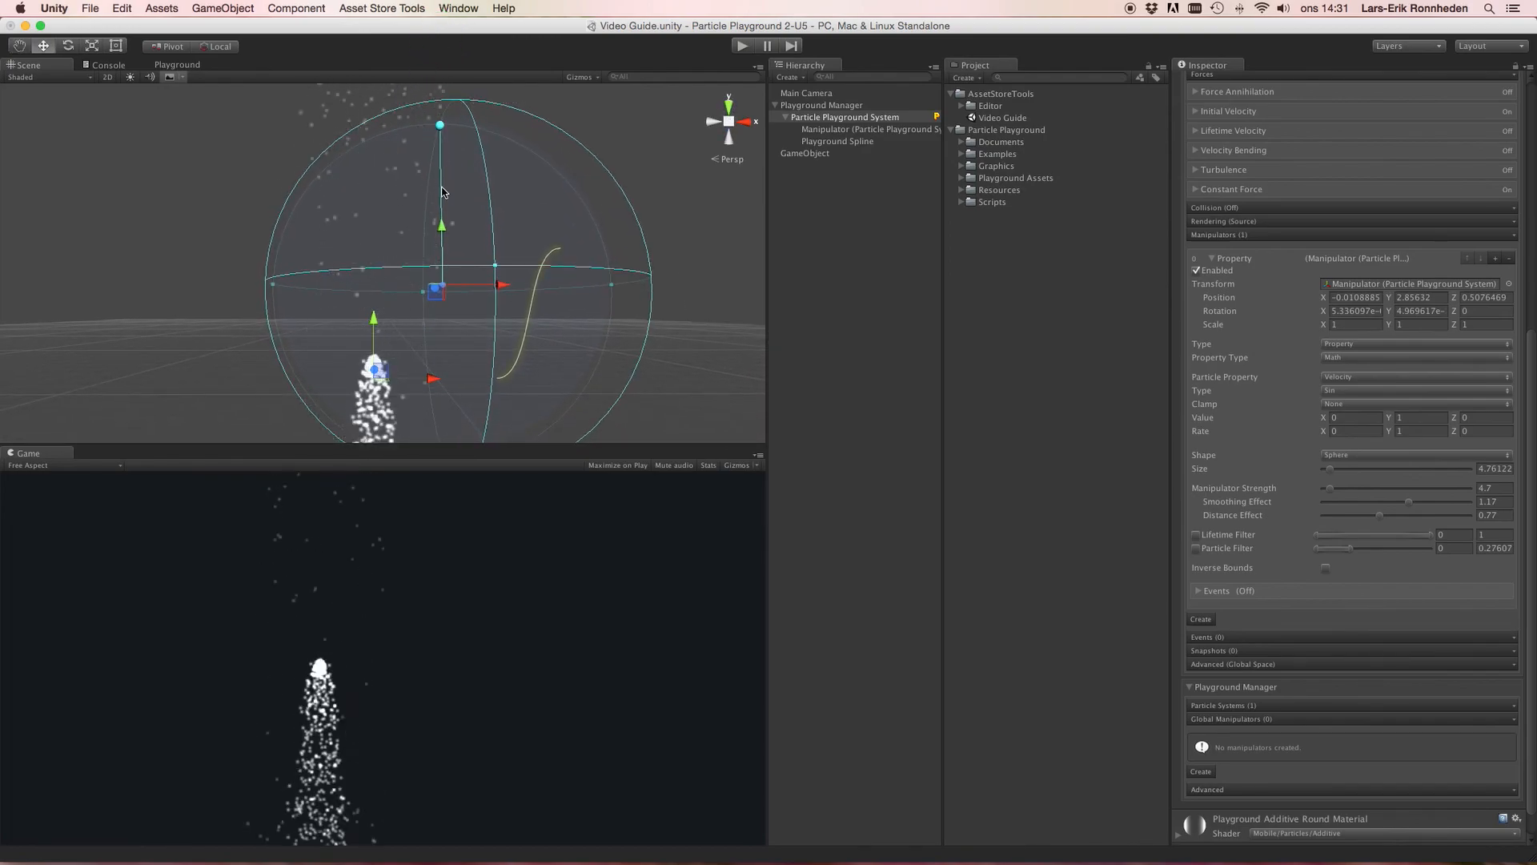
scroll(441, 192, "down", 3)
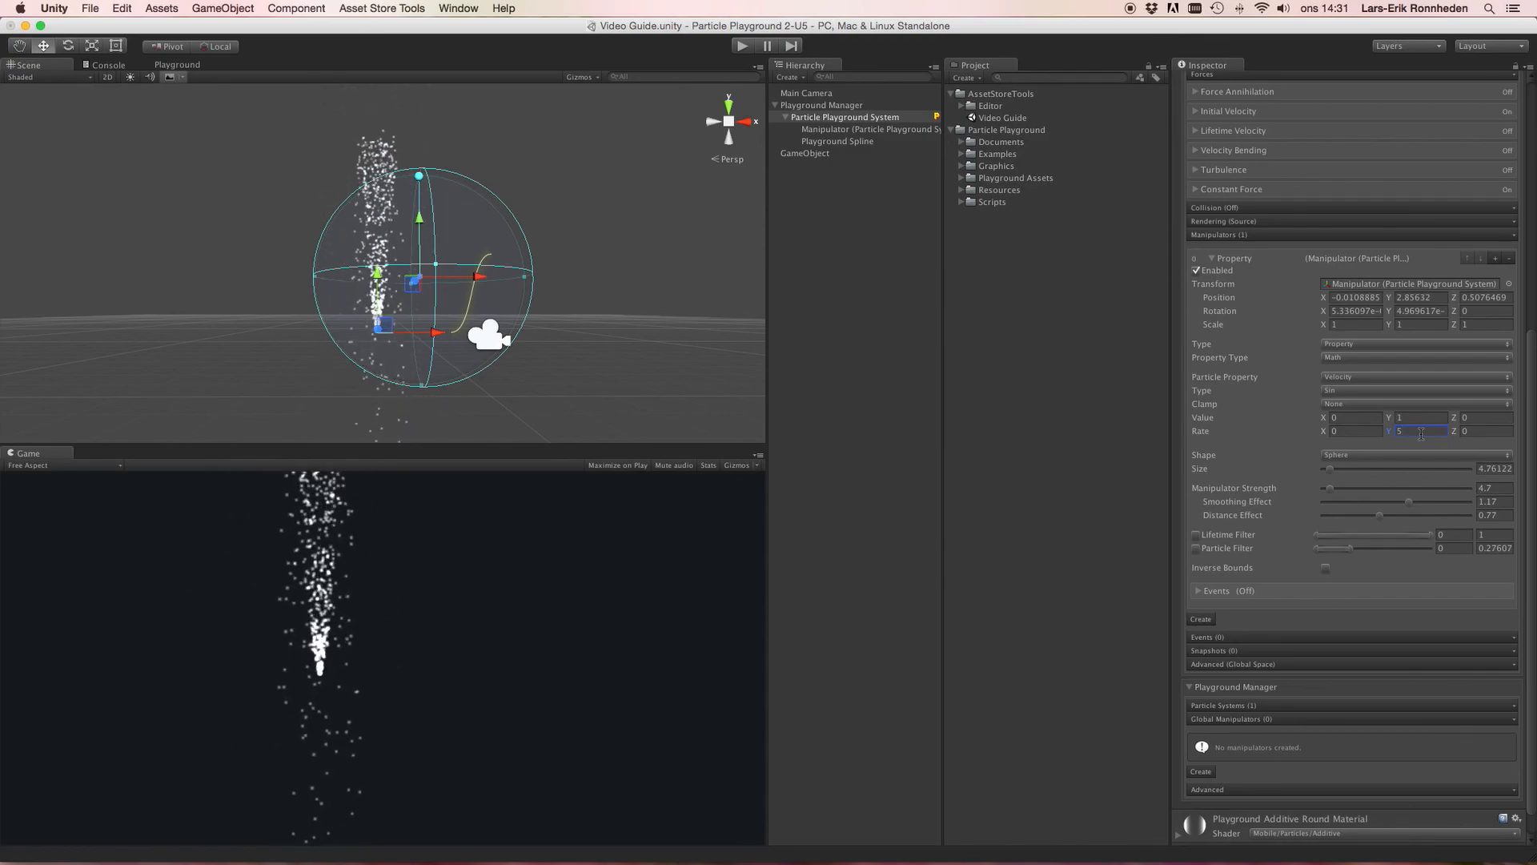
left_click(1351, 379)
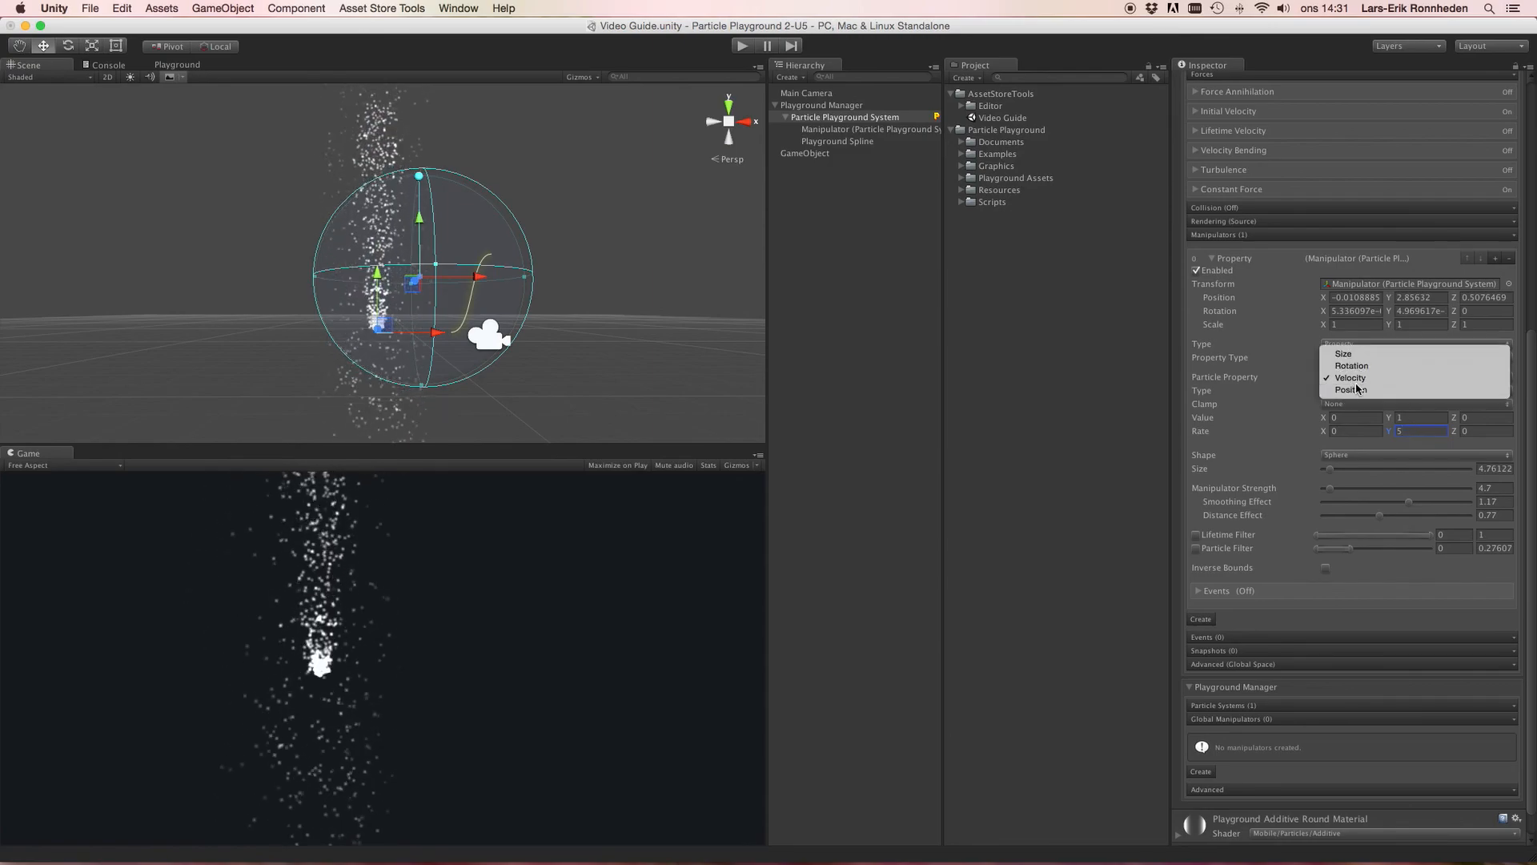
left_click(1355, 391)
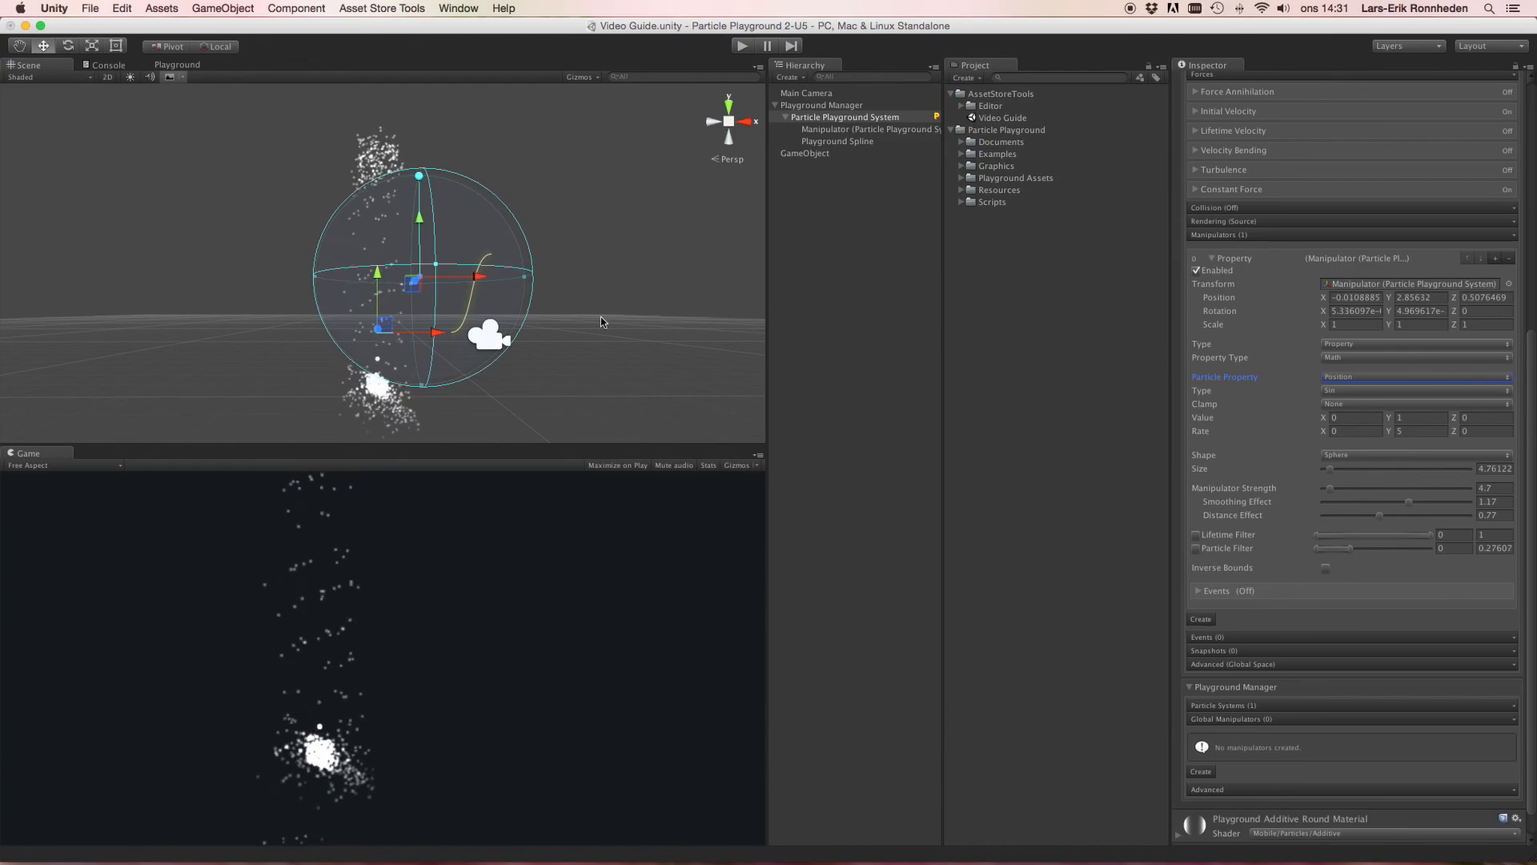
Step: Move the manipulator to about X -1.96 and Y 2.13 in the scene
left_click_drag(483, 280, 417, 290)
left_click_drag(377, 210, 373, 249)
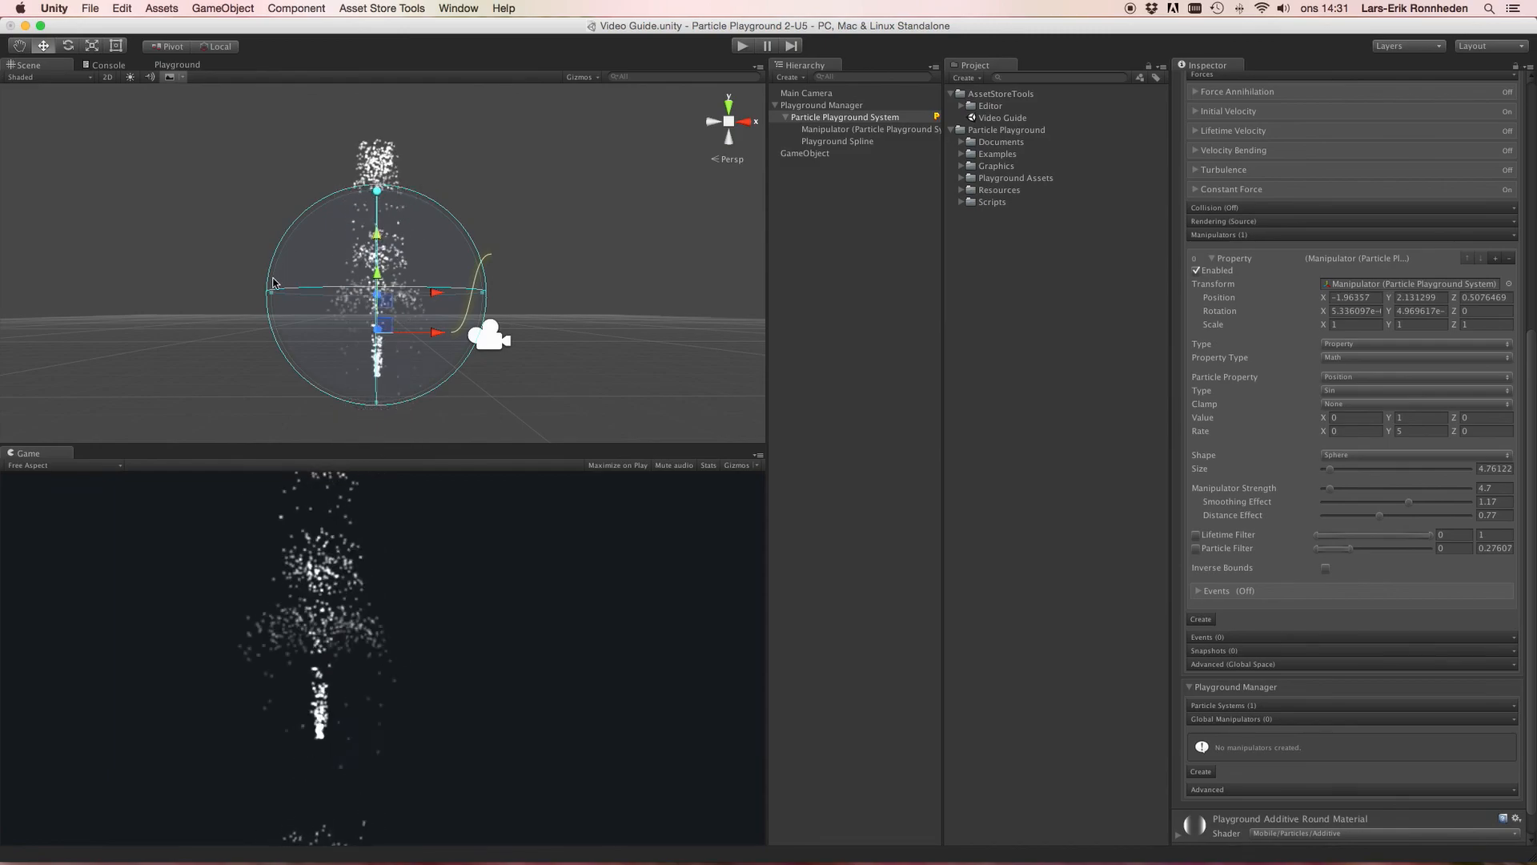
Step: Enlarge the manipulator sphere to a size of about 12.15 and shift it to about X -2.32
left_click_drag(269, 297, 107, 292)
scroll(245, 298, "down", 5)
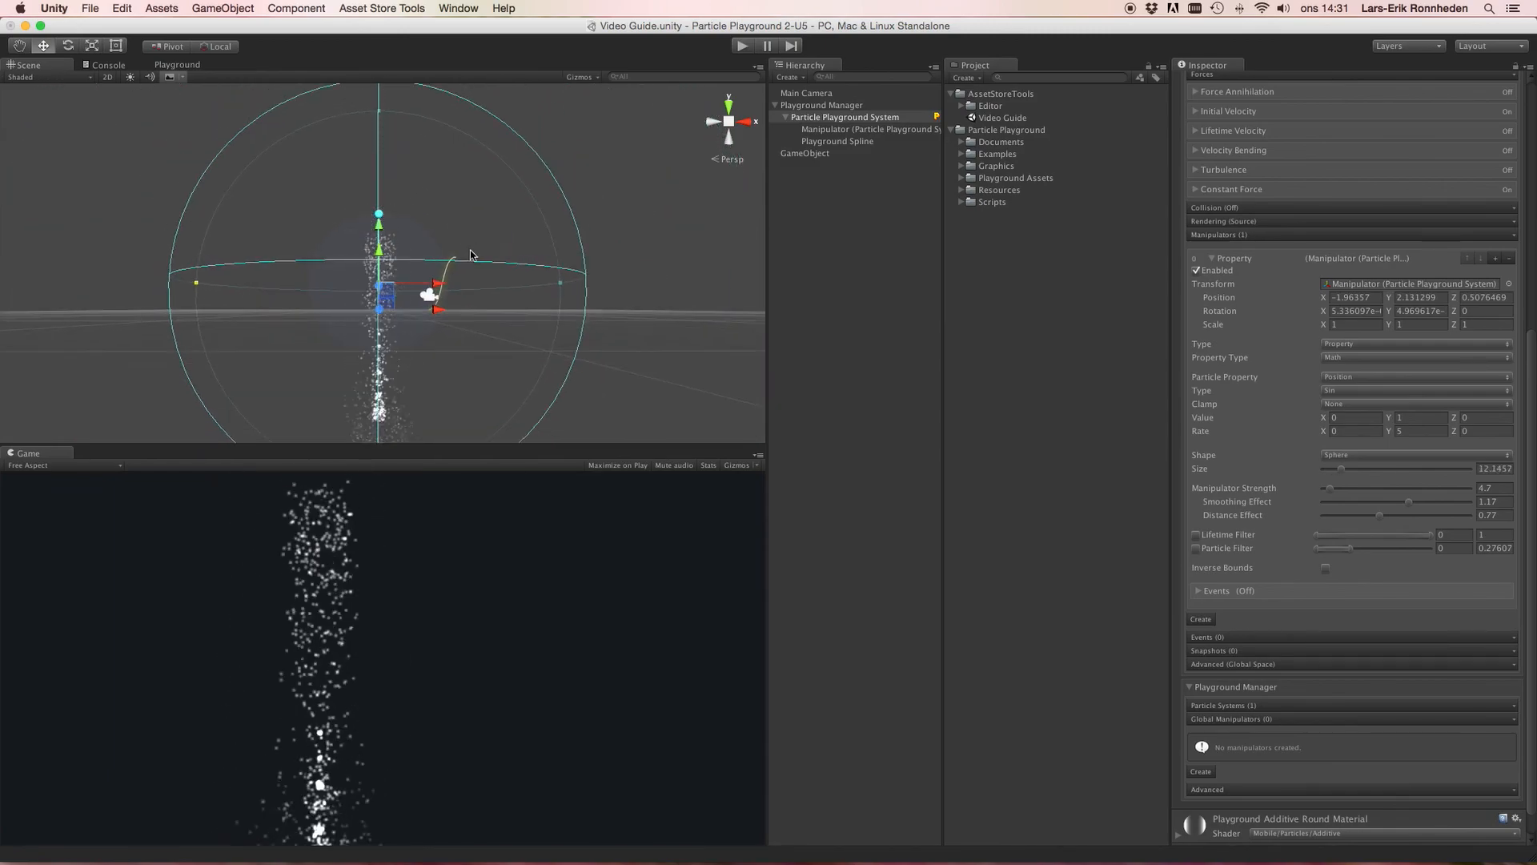
mouse_move(437, 290)
left_mouse_down()
mouse_move(759, 300)
mouse_move(419, 280)
left_mouse_up()
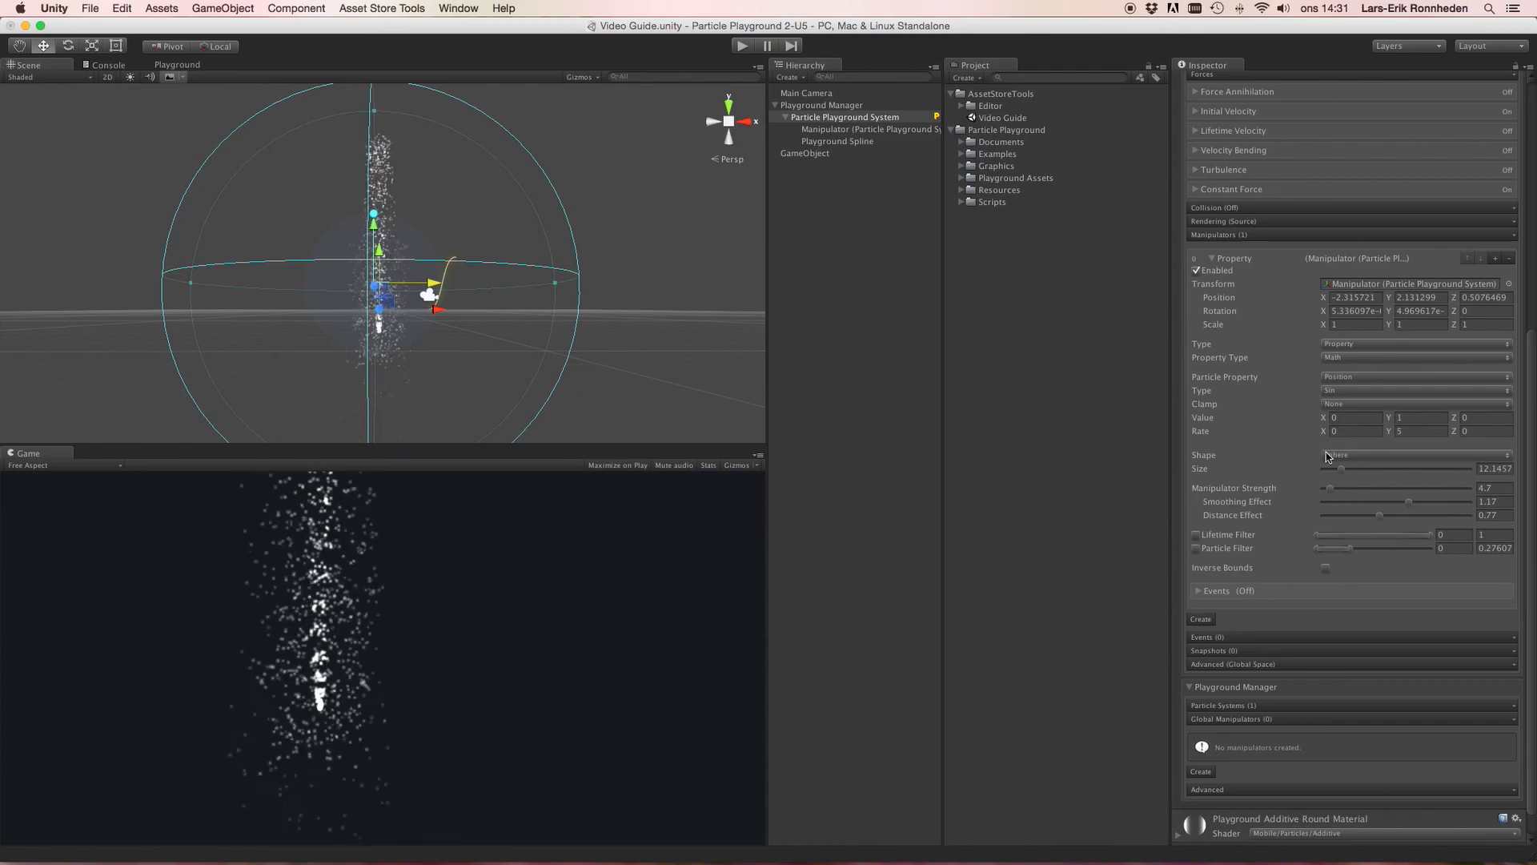
Step: Change the manipulator Type to Combined
left_click(1361, 389)
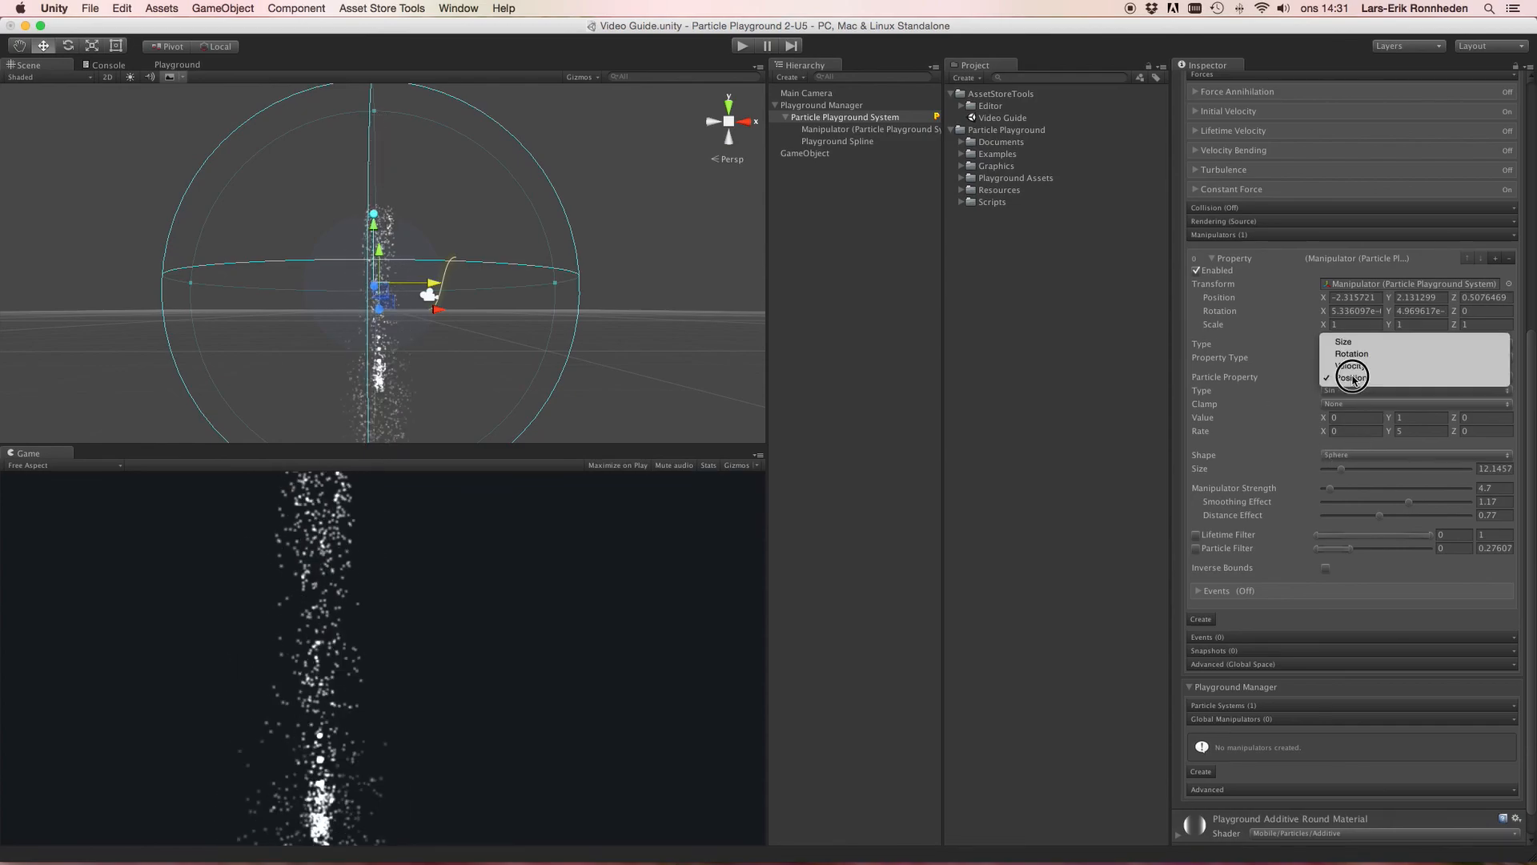
left_click(1247, 384)
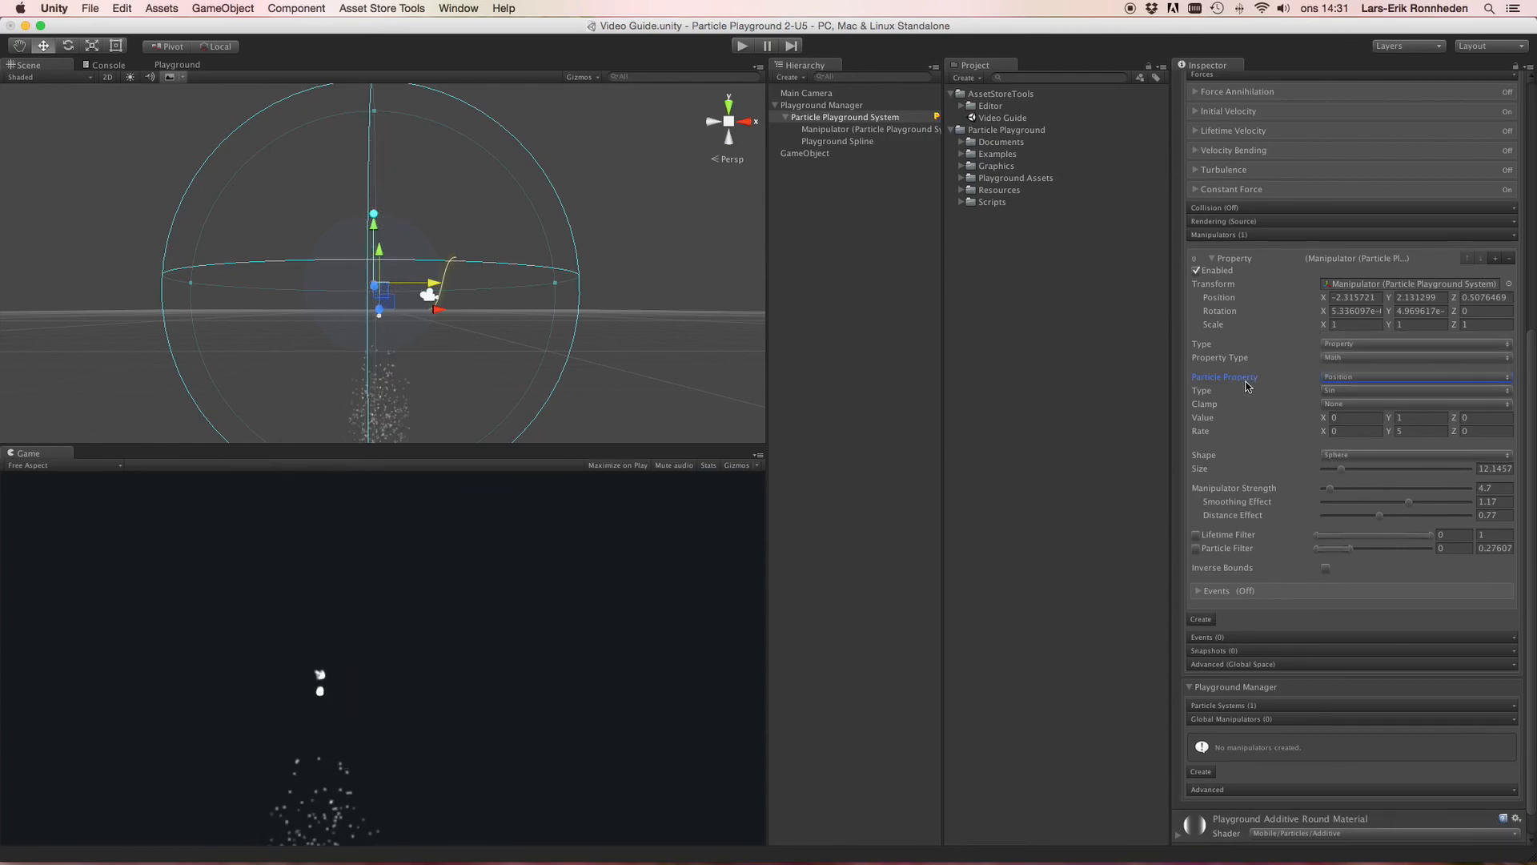
left_click(1348, 344)
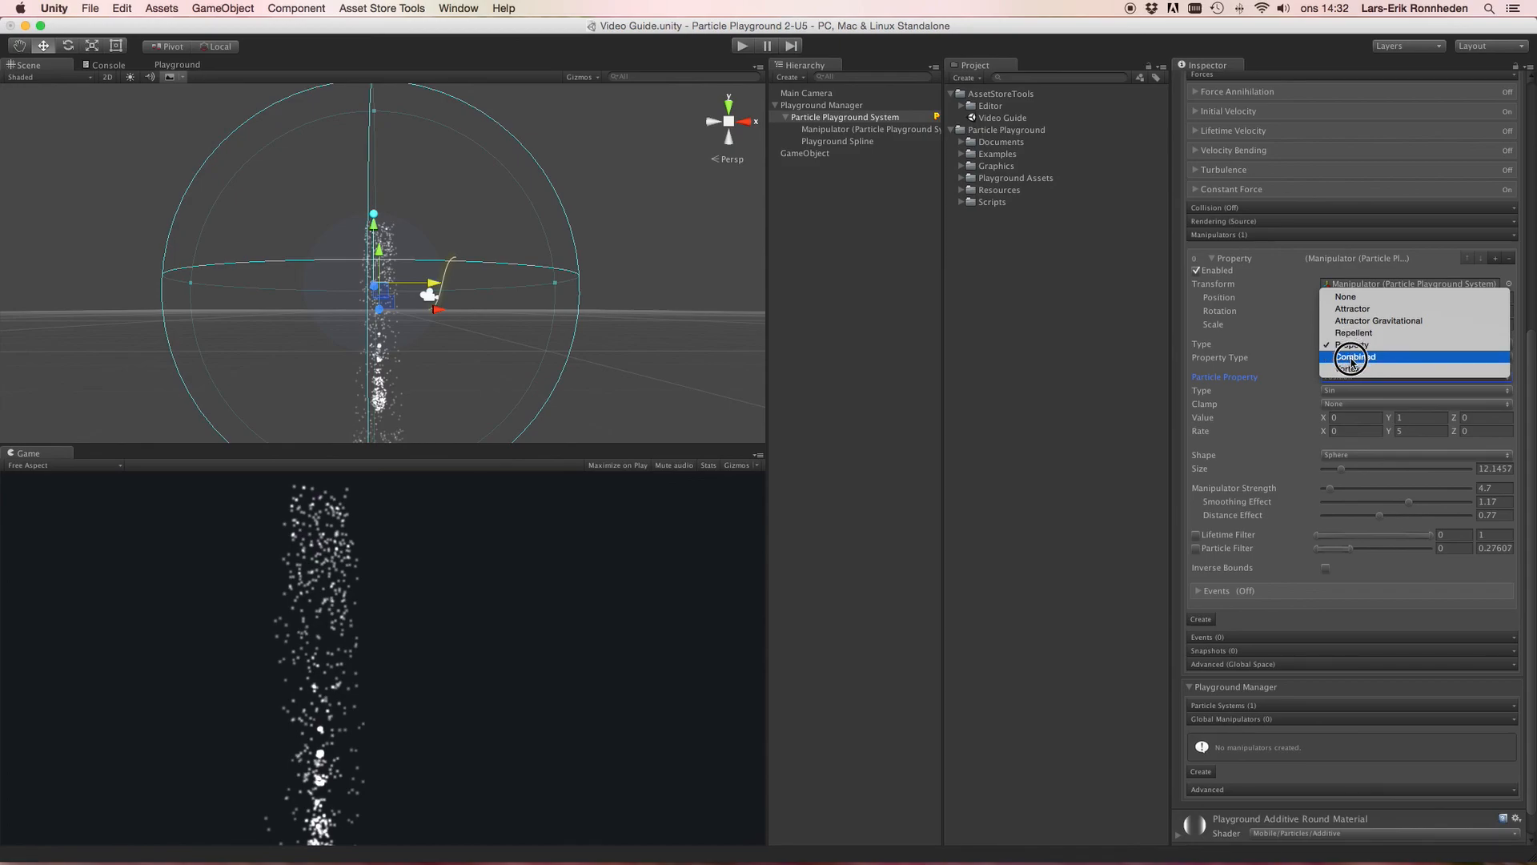
left_click(1352, 358)
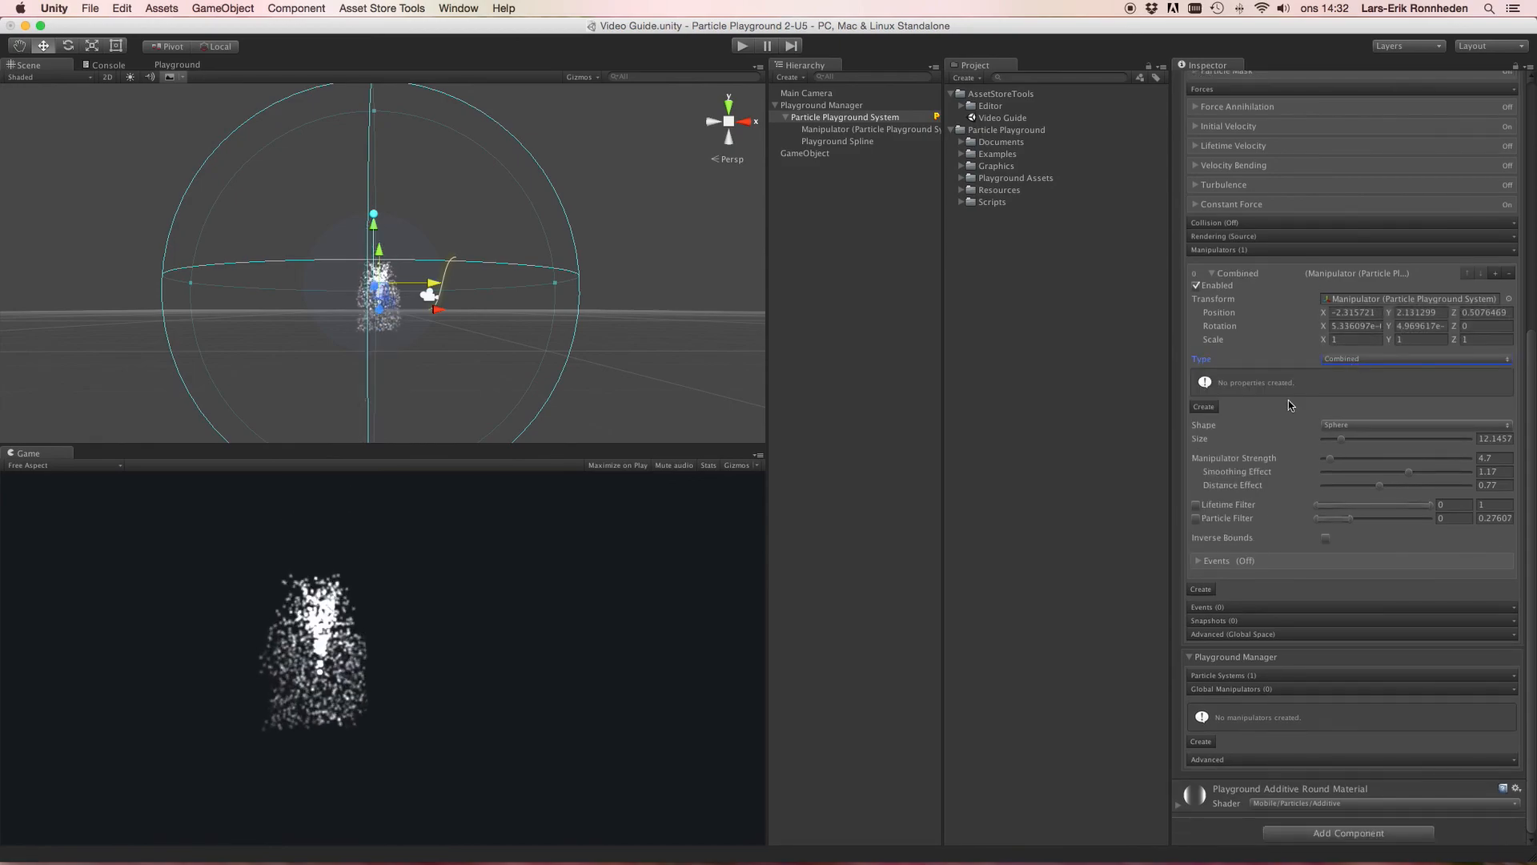
Step: Create a new combined property and set its Property Type to Color
left_click(1204, 408)
left_click(1335, 395)
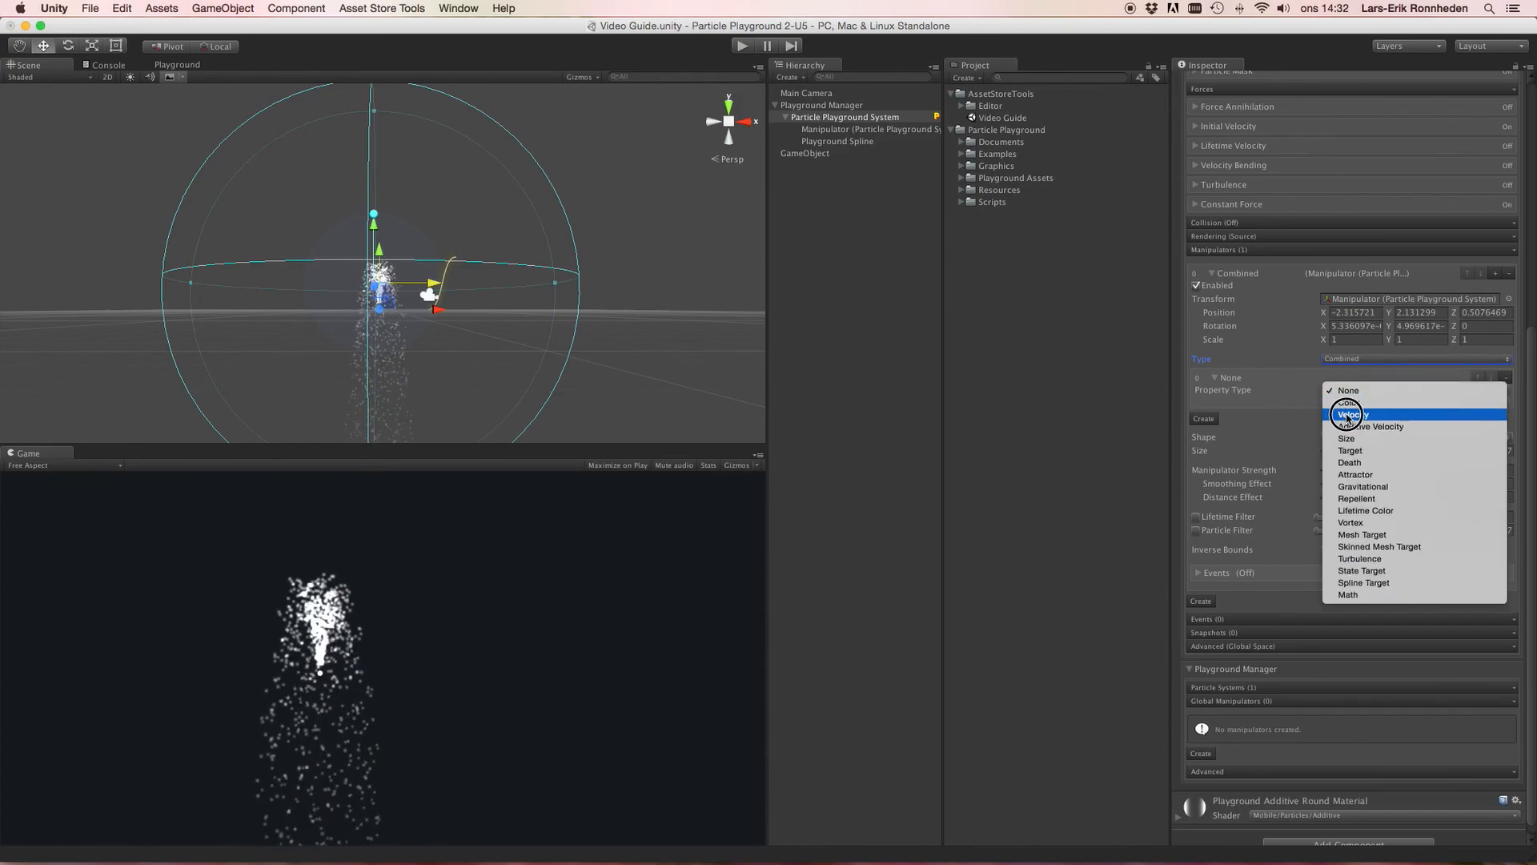
left_click(1345, 406)
Step: Set the Particle Color to red and shift the manipulator to about X -1.64
left_click(1353, 409)
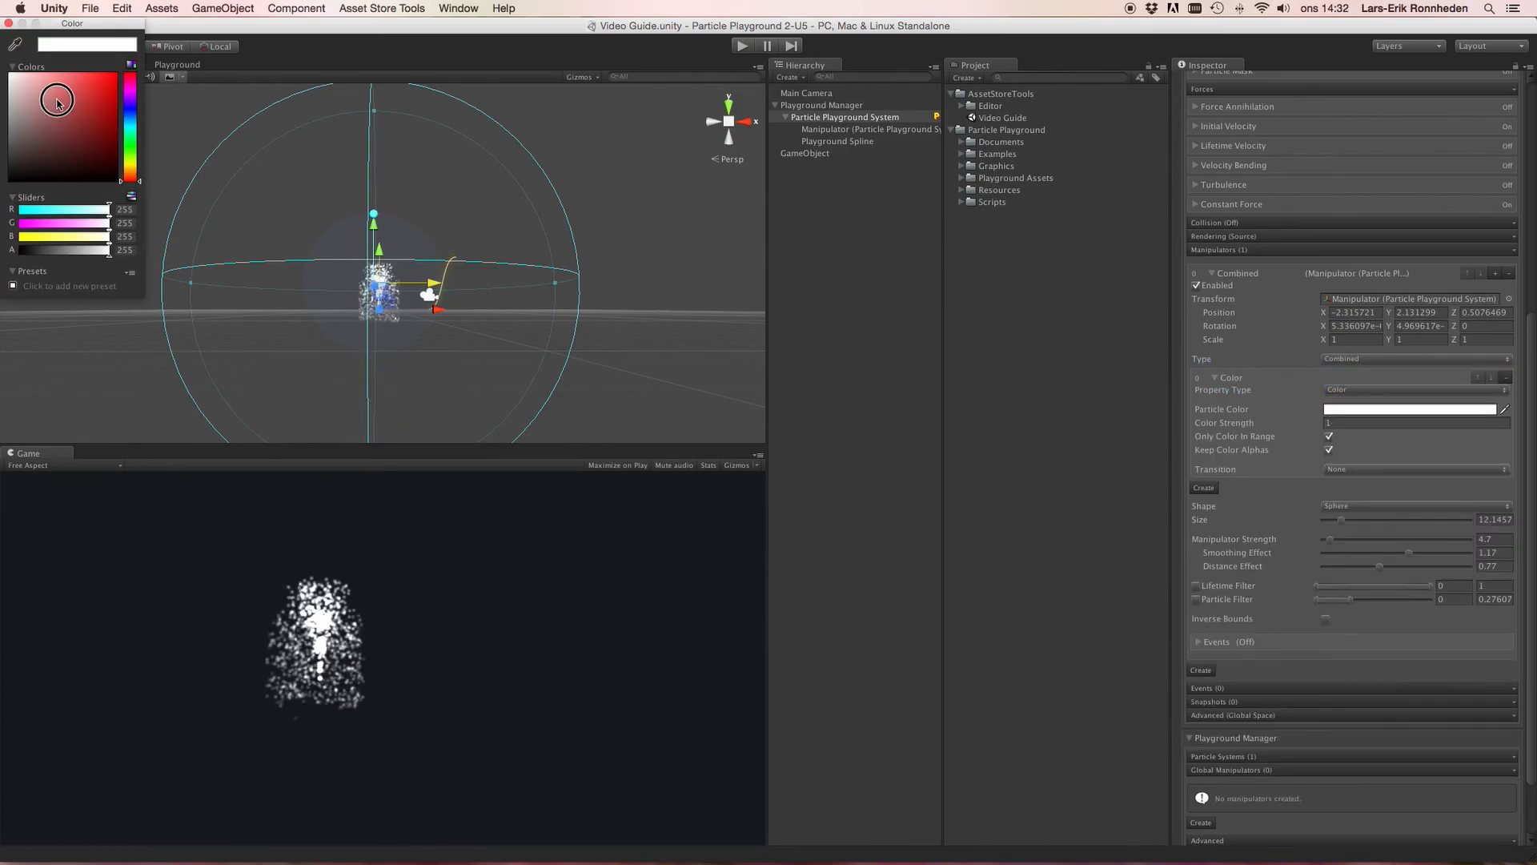
left_click_drag(51, 107, 116, 74)
left_click(8, 23)
scroll(365, 240, "up", 5)
mouse_move(422, 303)
left_mouse_down()
mouse_move(1081, 343)
mouse_move(432, 303)
left_mouse_up()
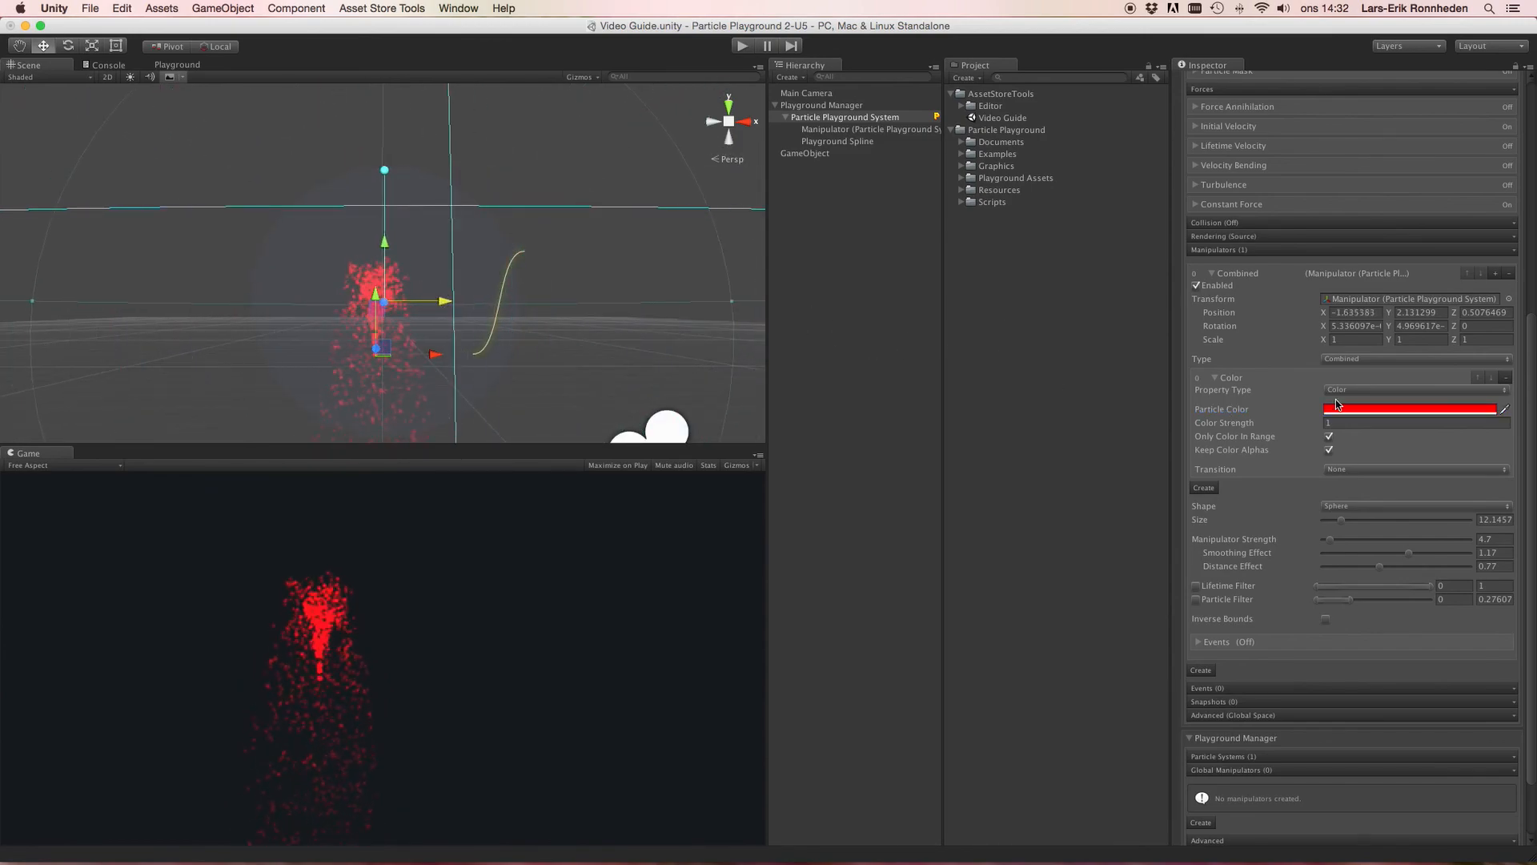
Step: Add a second property, collapse the Color property, and set the new Property Type to Math
left_click(1203, 489)
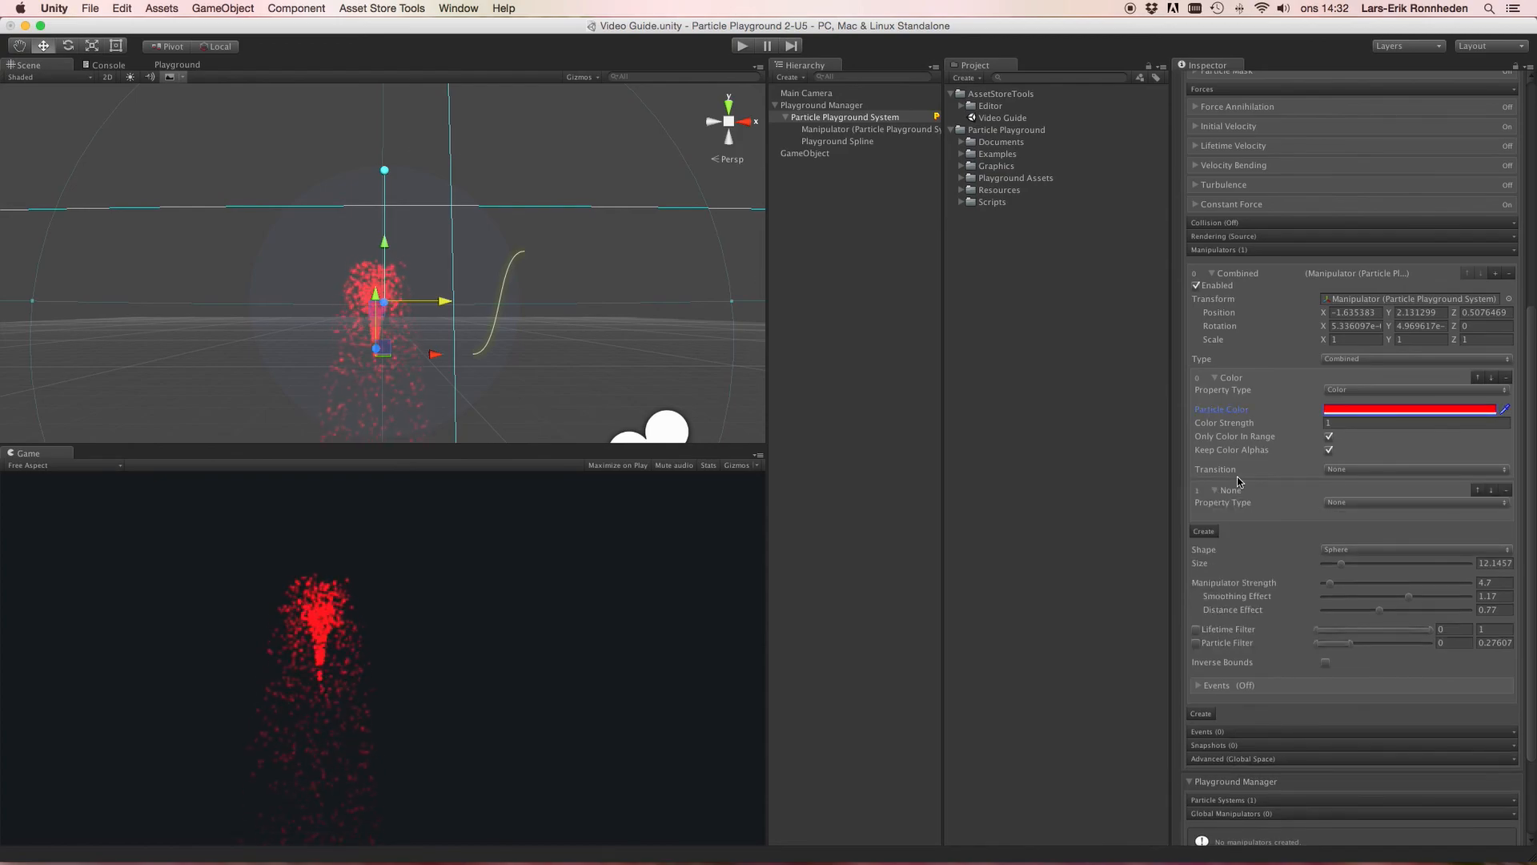
left_click(1246, 380)
left_click(1335, 411)
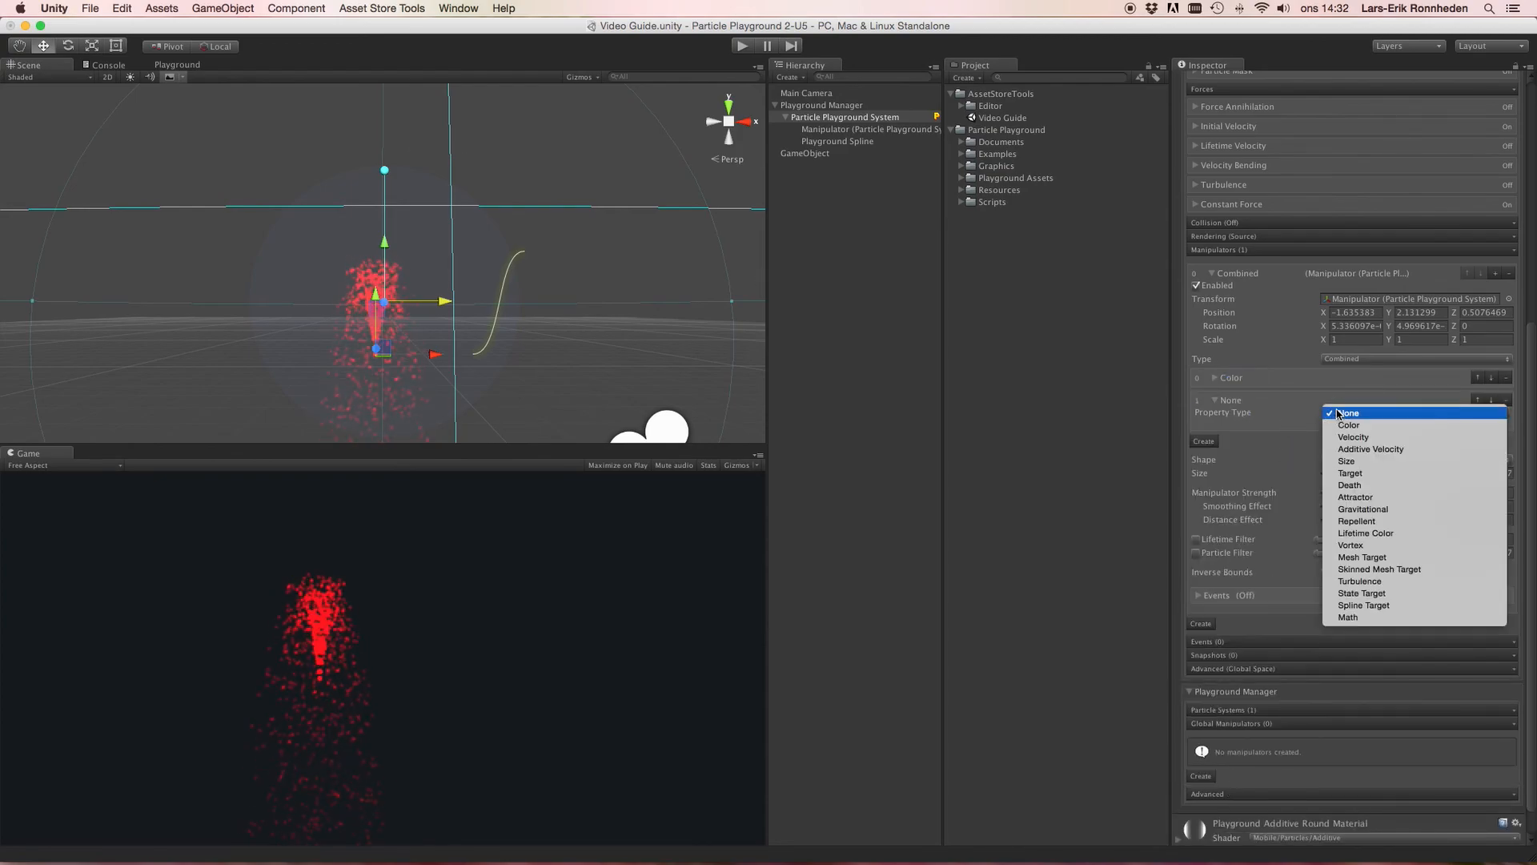
left_click(1409, 618)
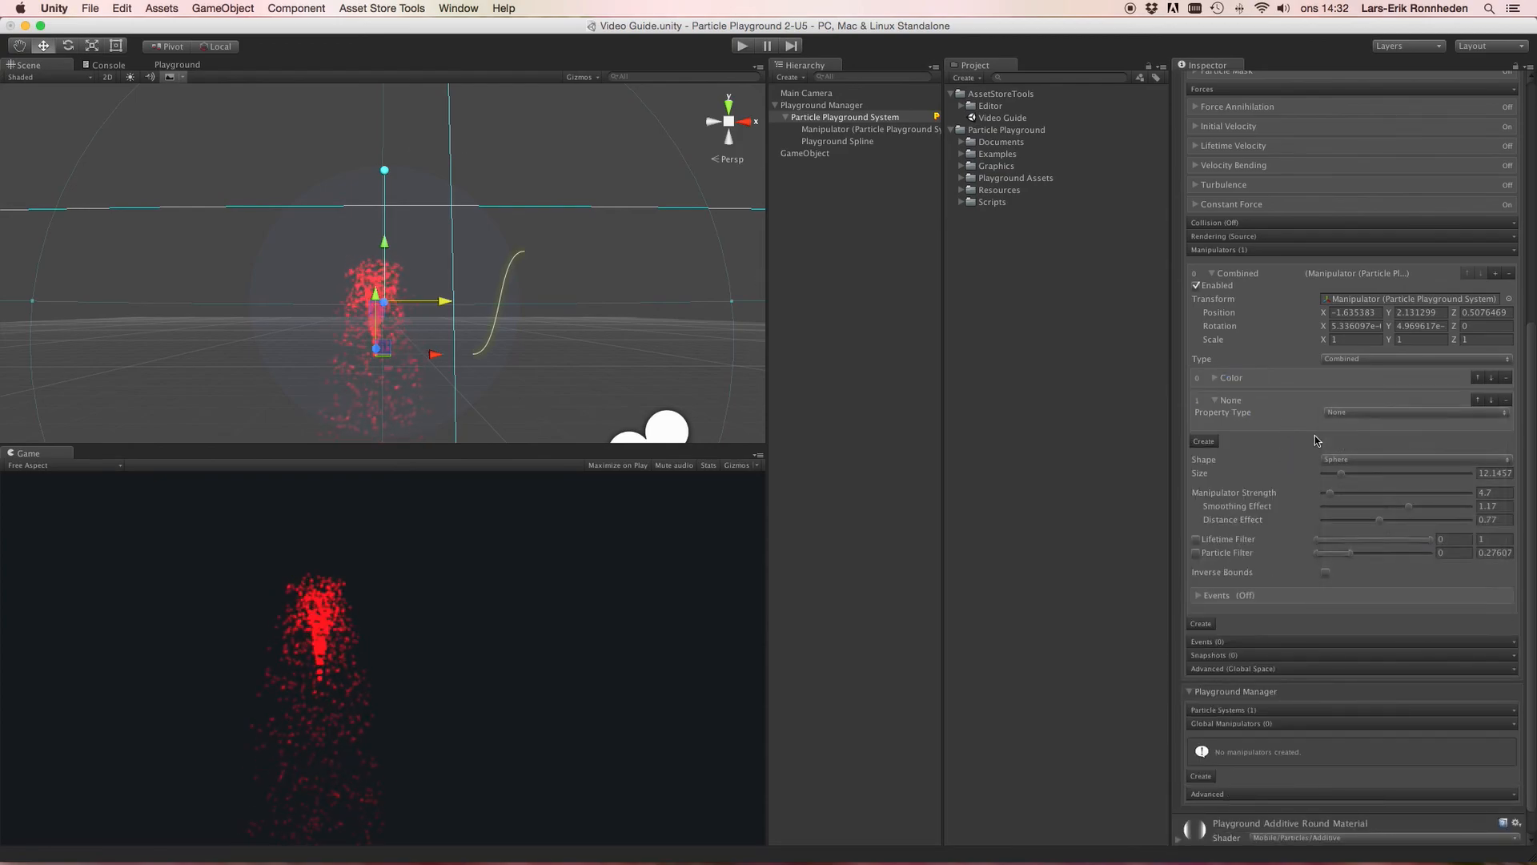
Step: Set the Math property's Particle Property to Position
left_click(1345, 433)
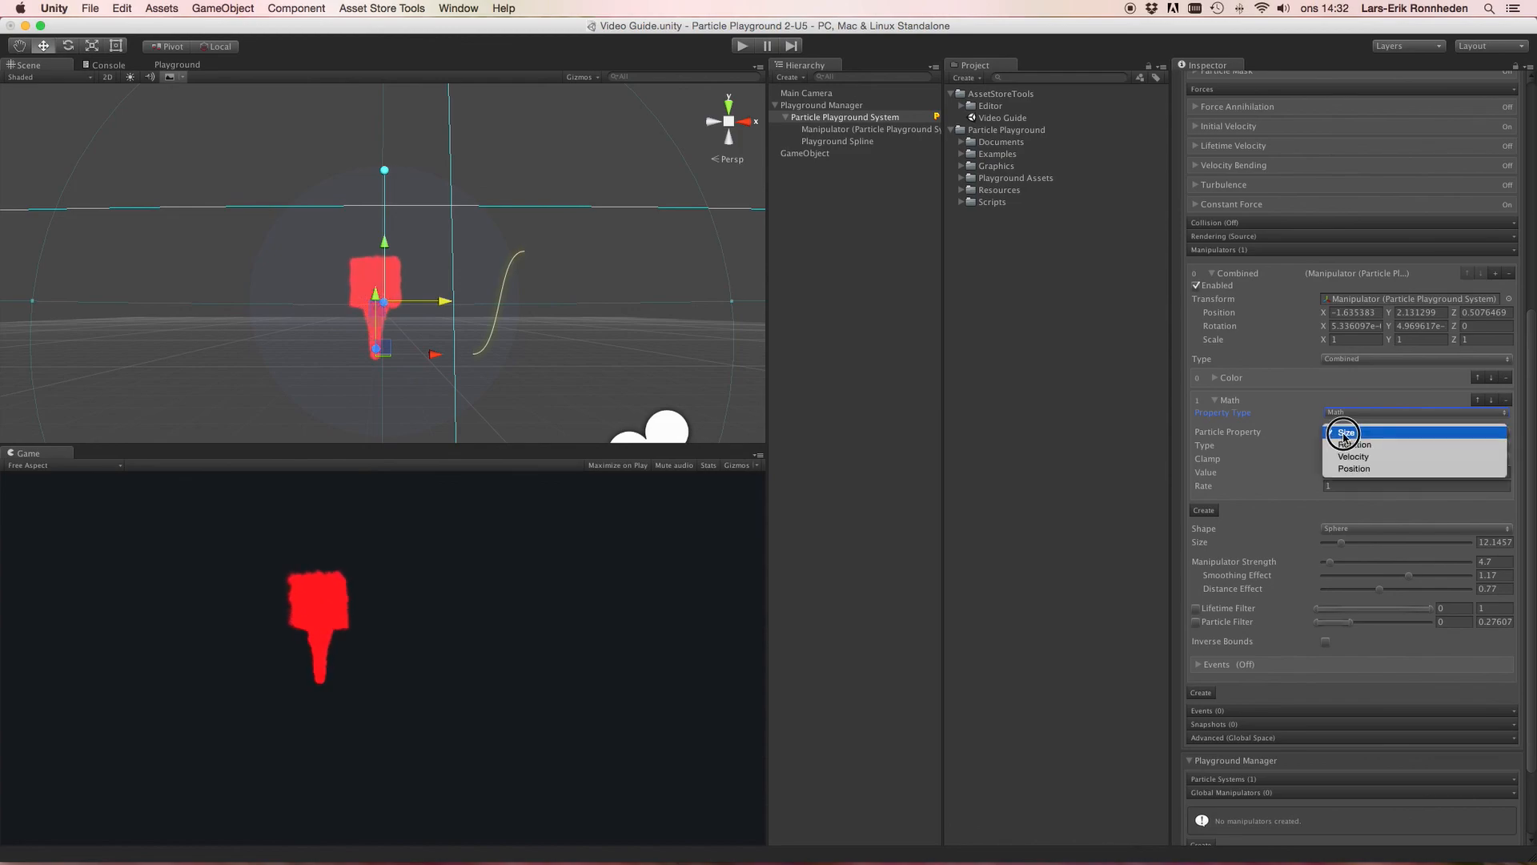
left_click(1291, 437)
left_click(1335, 433)
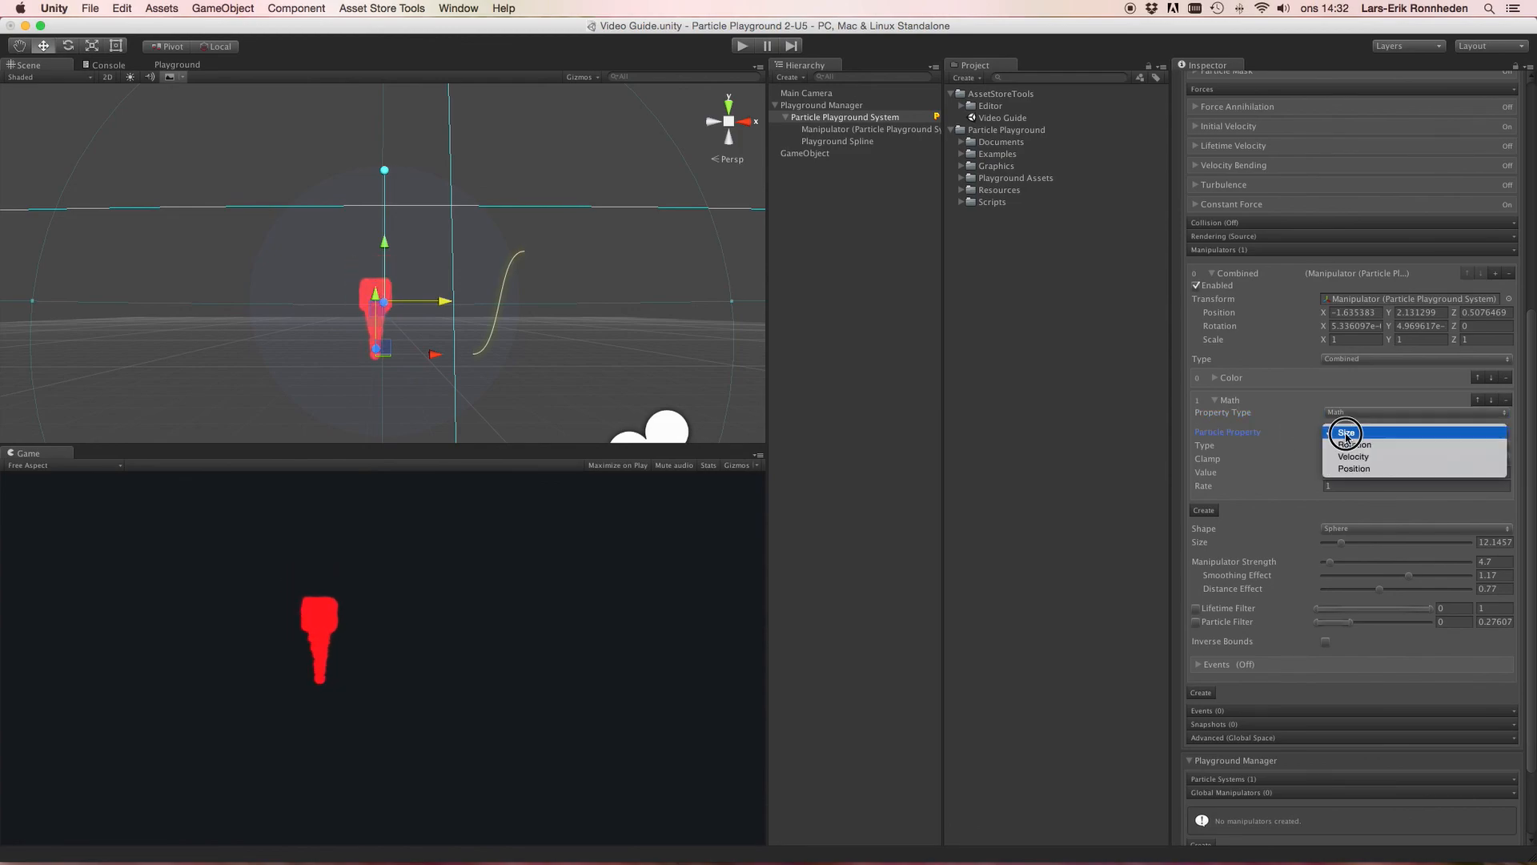
left_click(1355, 469)
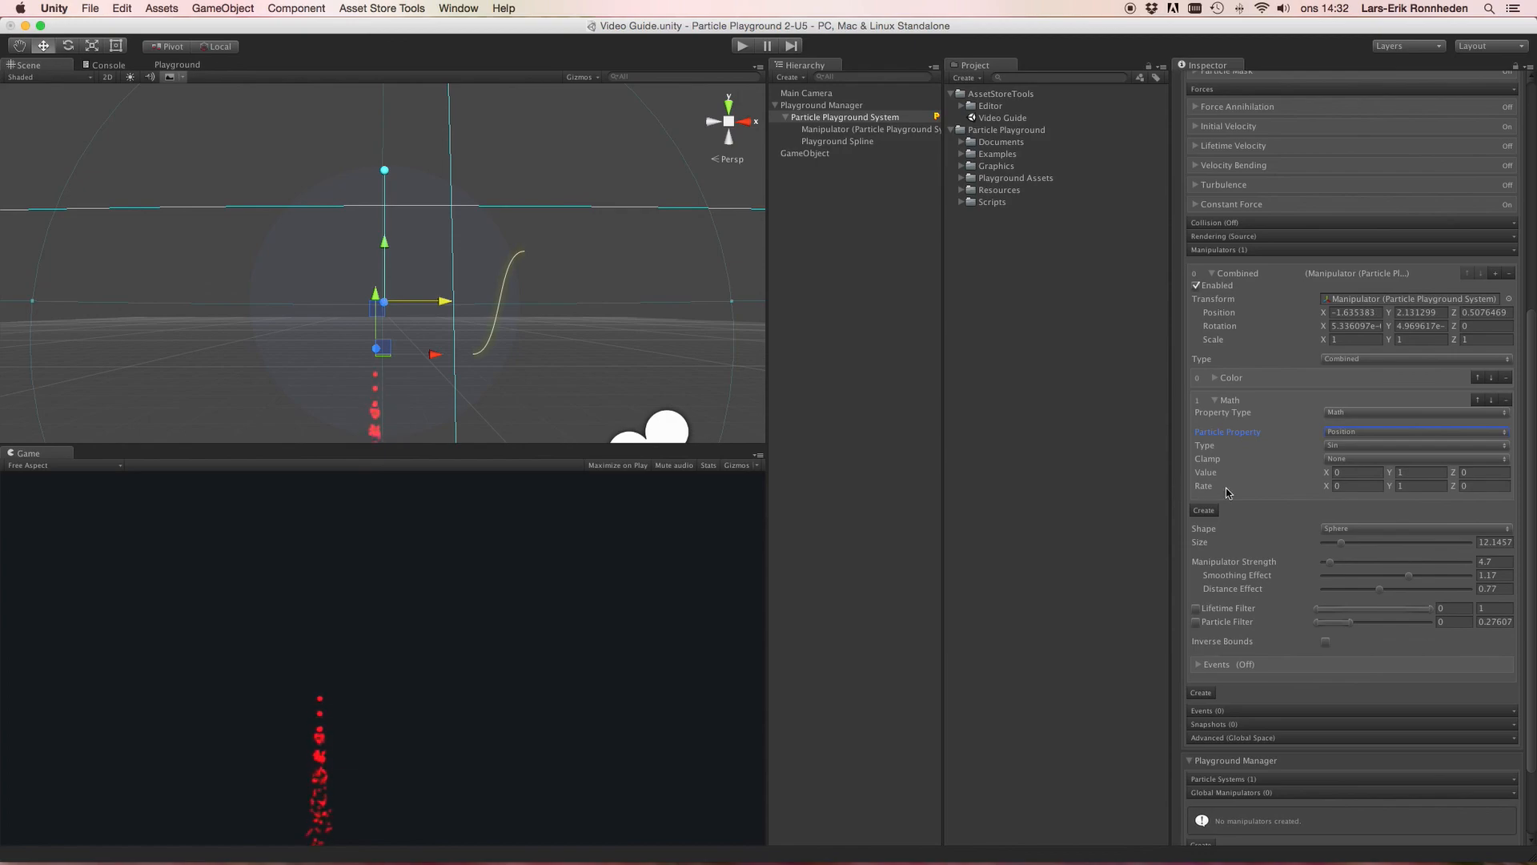
Step: Set the Math property's Rate Y to 5 and Value Y to 0.5
left_click(1413, 485)
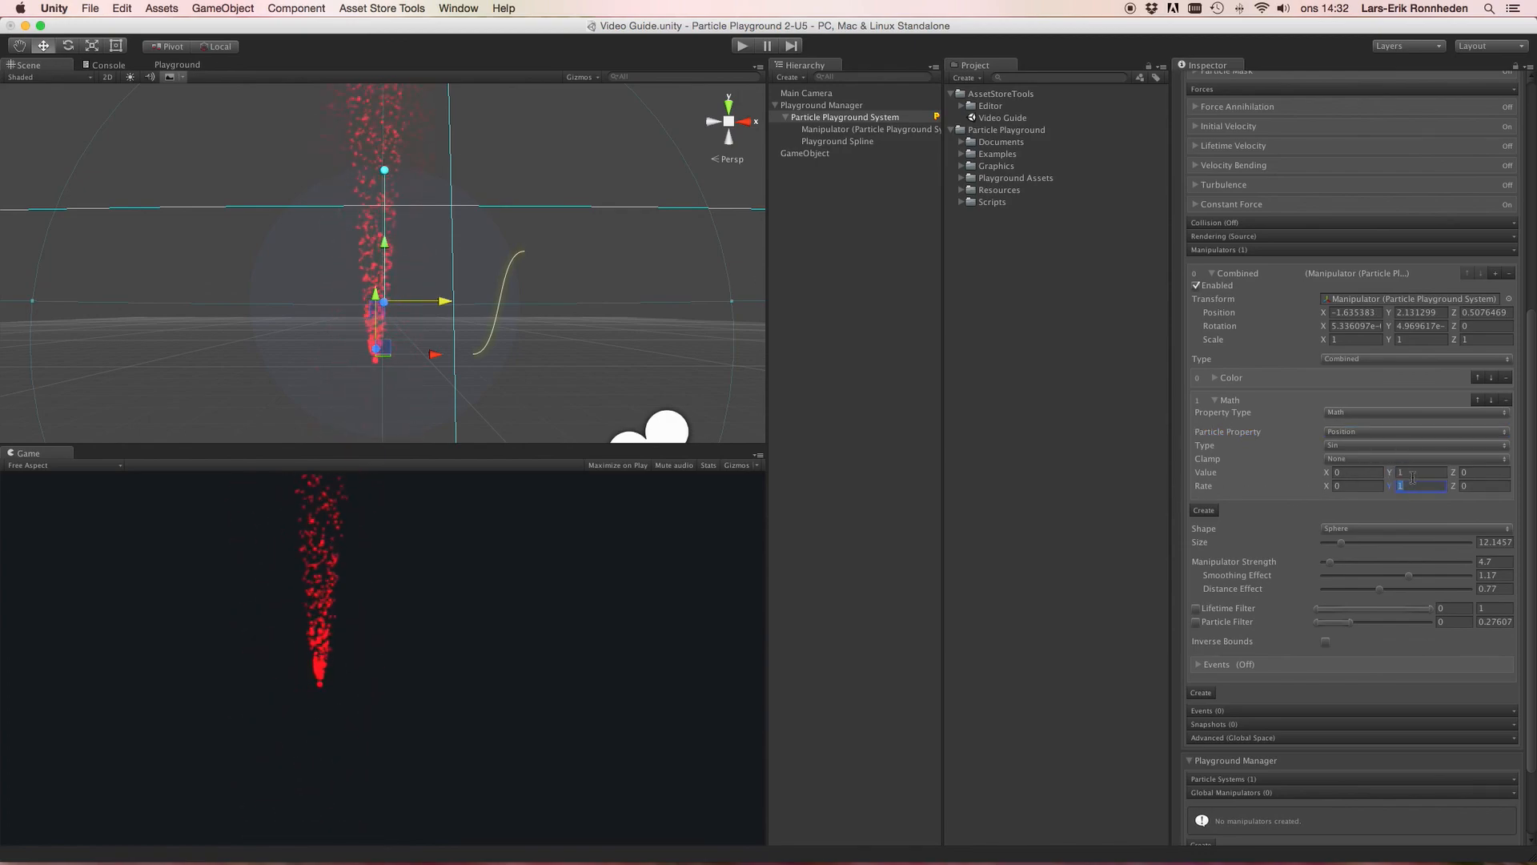
type("5")
left_click(1413, 473)
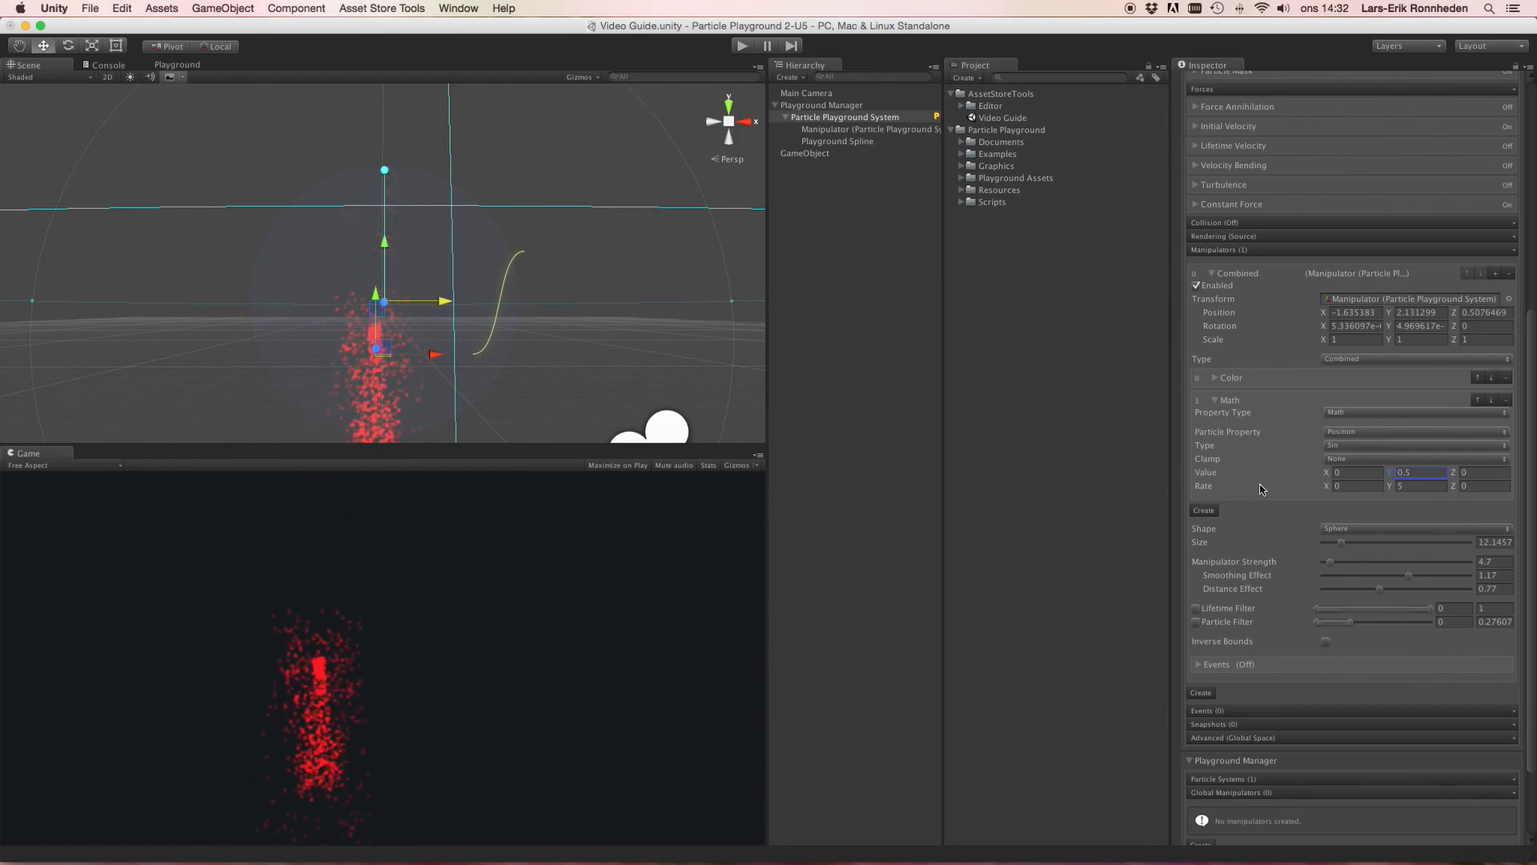
Step: Add a third property of type Math with Particle Property Position and Type Cos
left_click(1202, 511)
left_click(1345, 525)
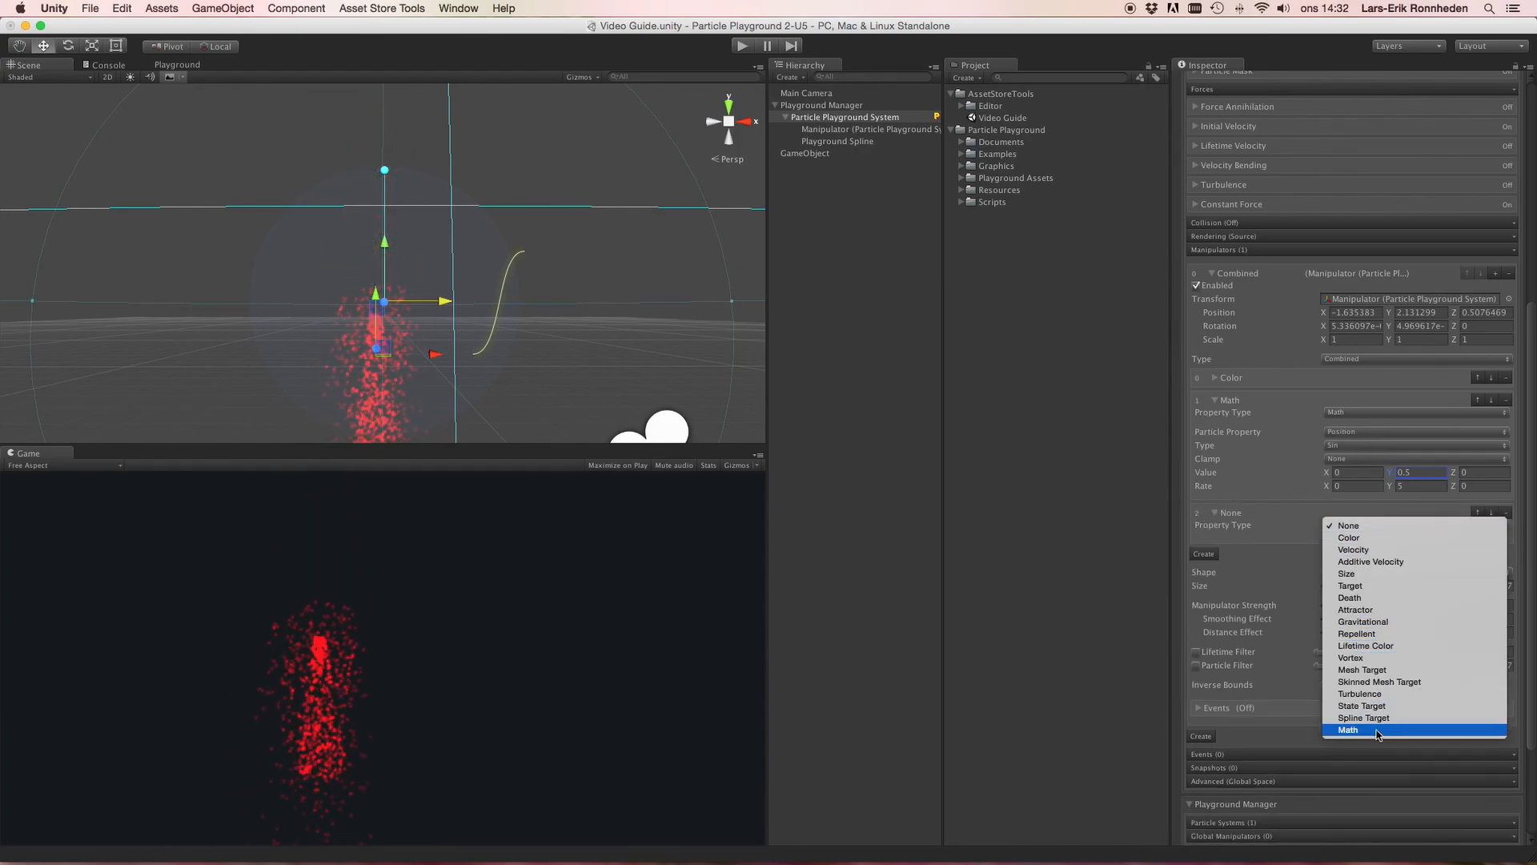
left_click(1348, 730)
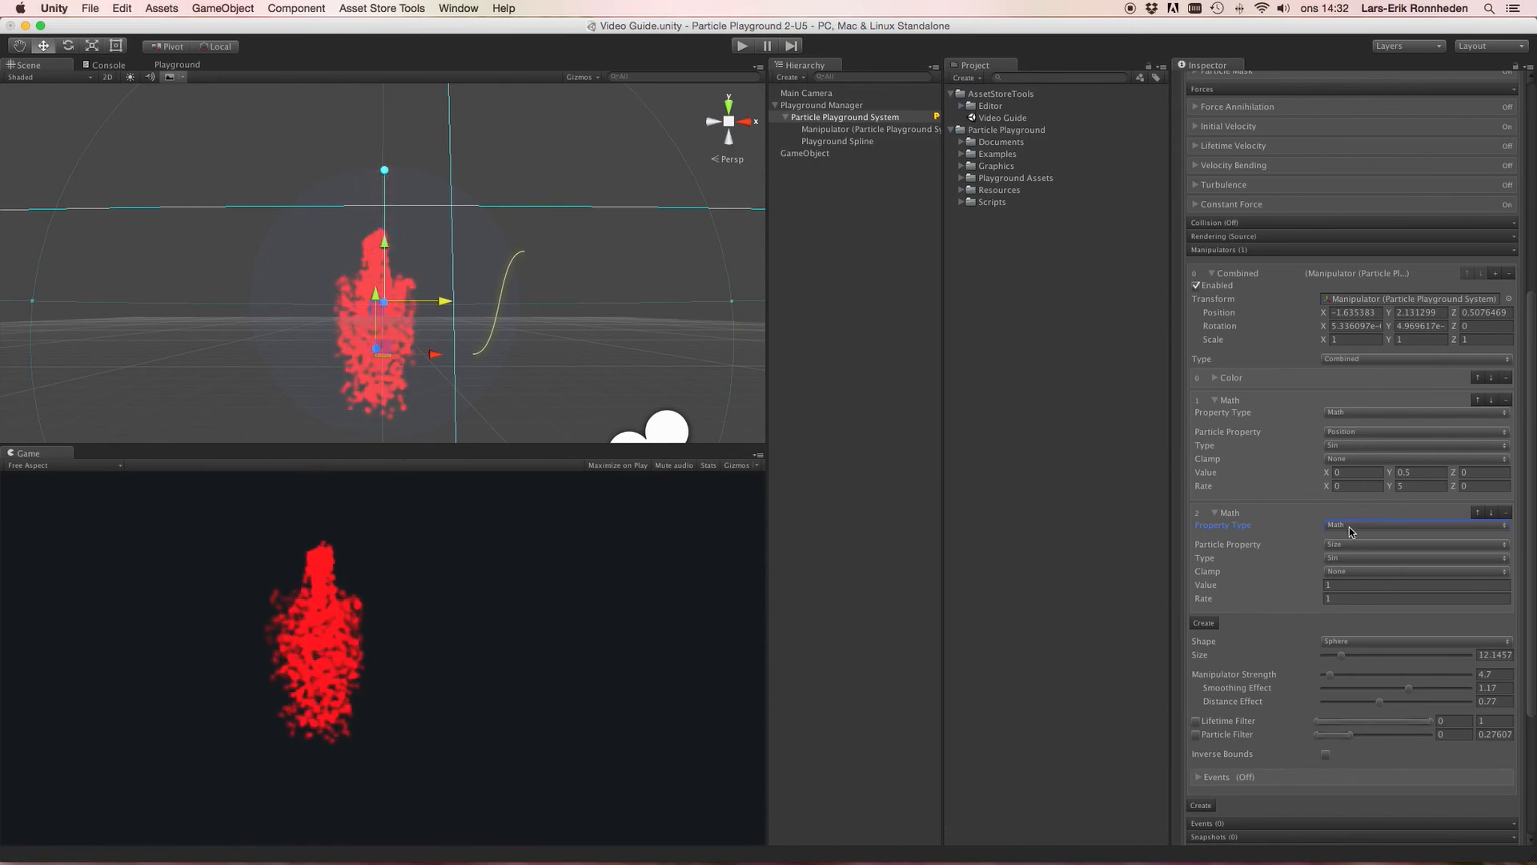
left_click(1354, 545)
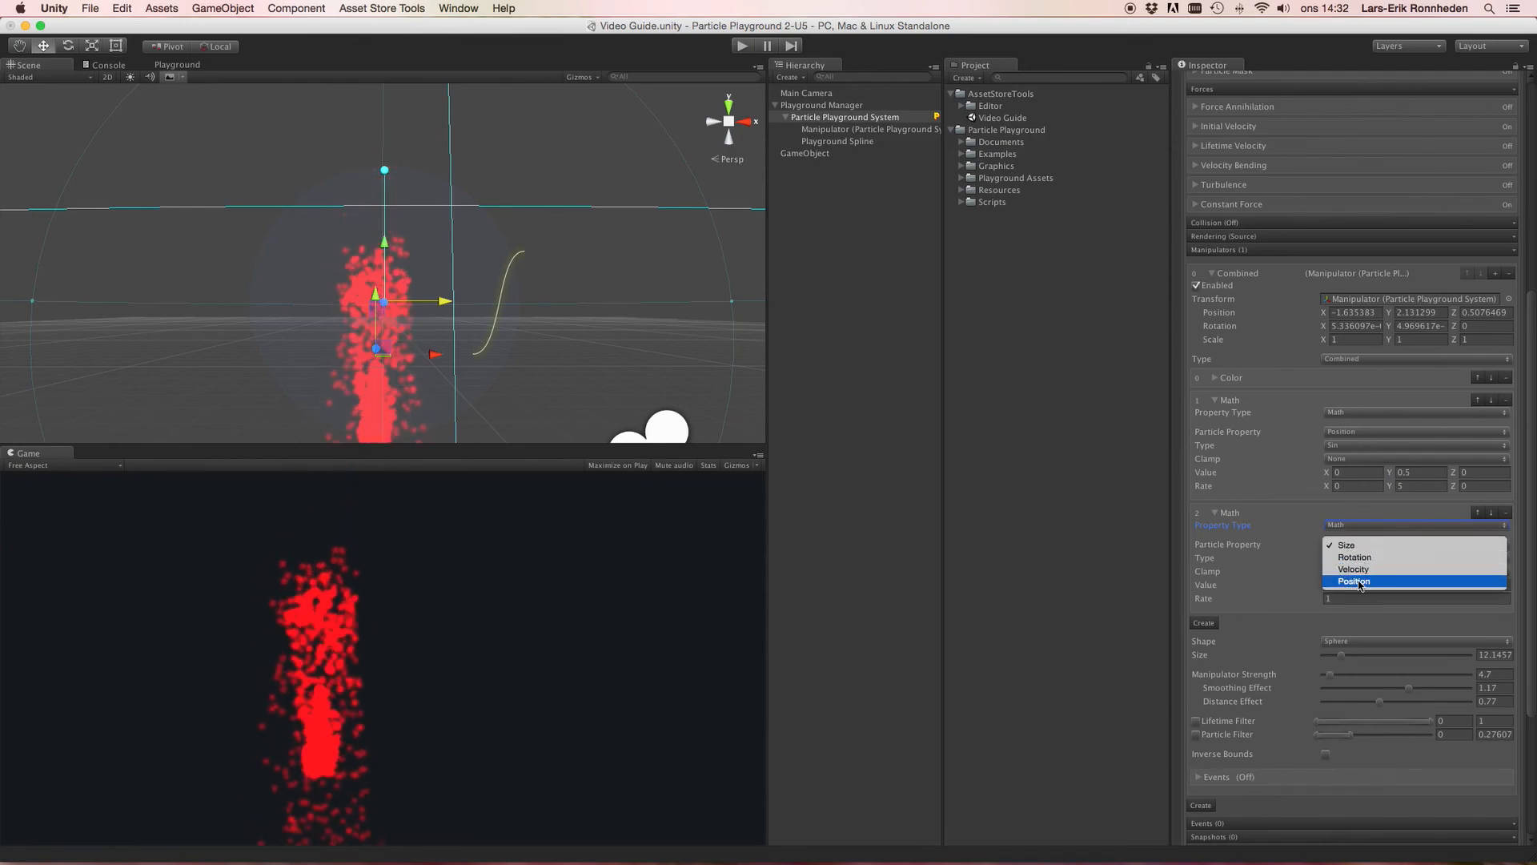
left_click(1362, 572)
left_click(1349, 558)
left_click(1354, 570)
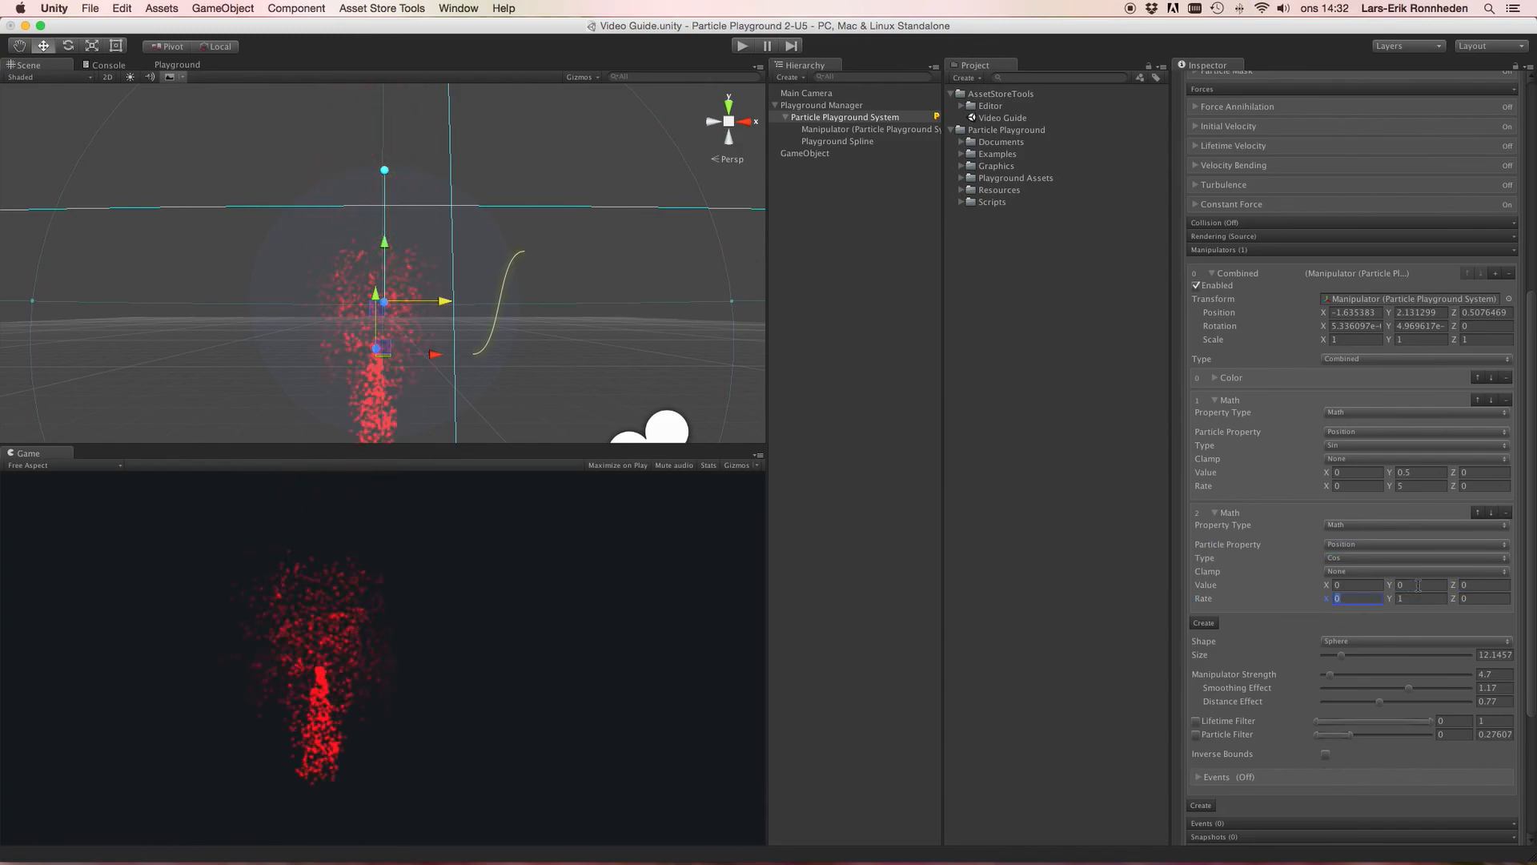
Step: Set the third property's Value X to 0.5 and Rate X to 5
key("shift+Tab")
key("shift+Tab")
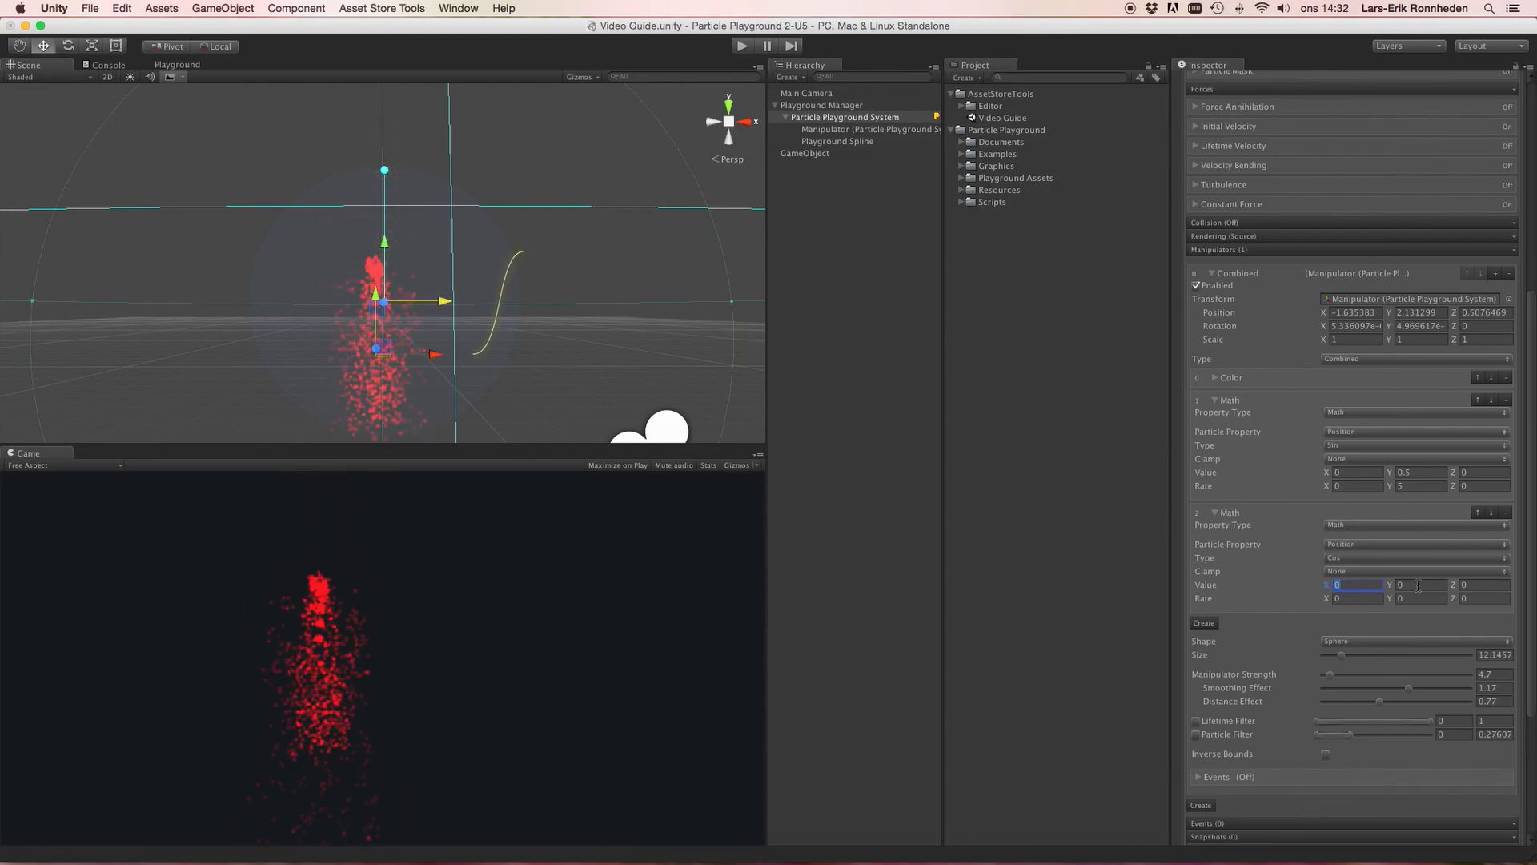
type(".5")
key("Tab")
key("Tab")
key("Tab")
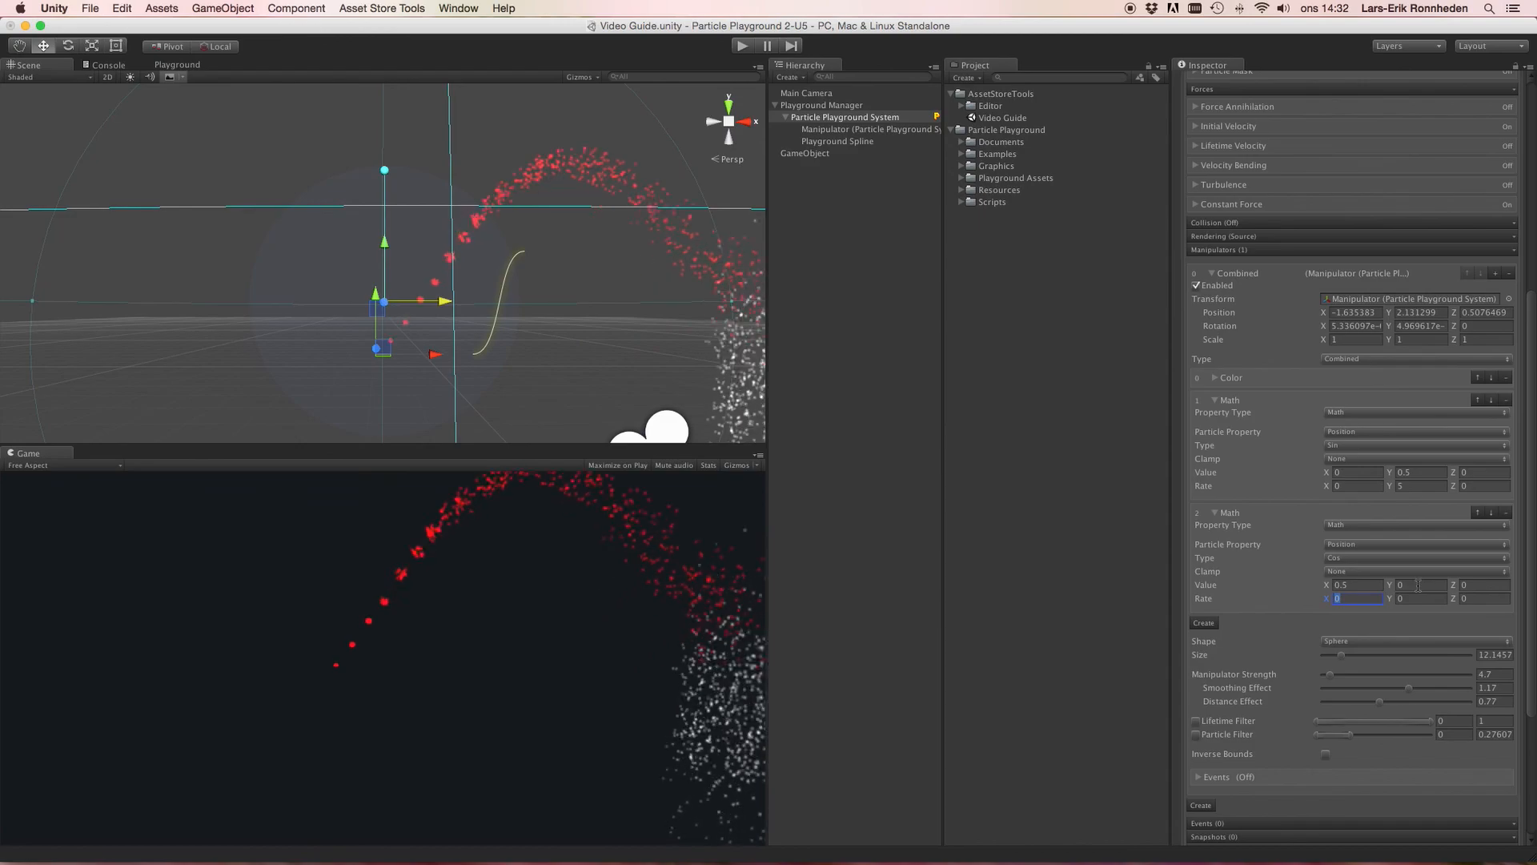
type("5")
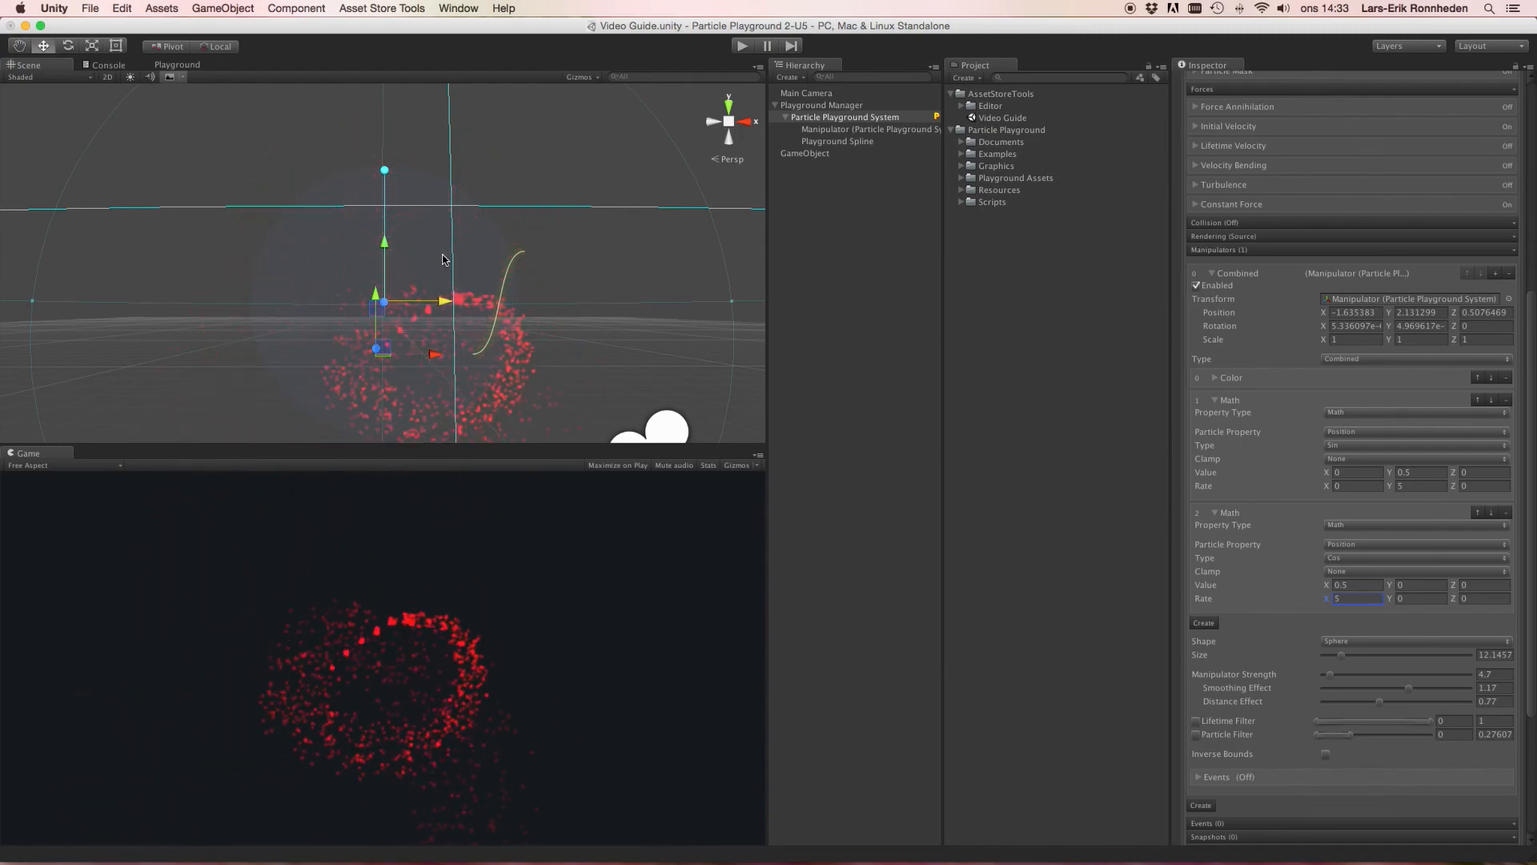
Step: Move the manipulator to about X -2.21 and Y 1.10 in the scene
scroll(443, 259, "down", 5)
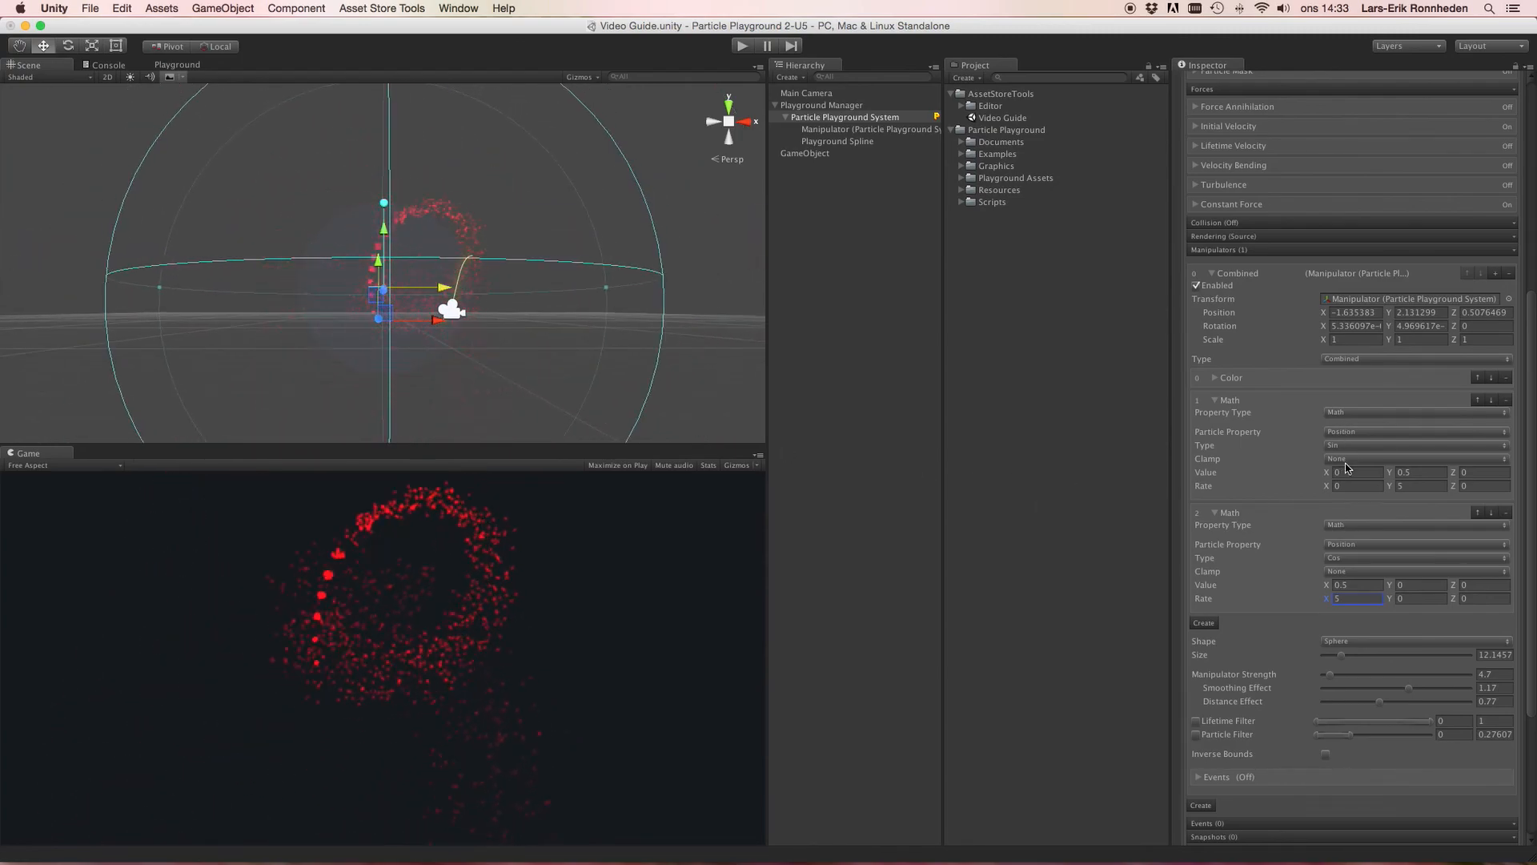
left_click_drag(385, 229, 429, 348)
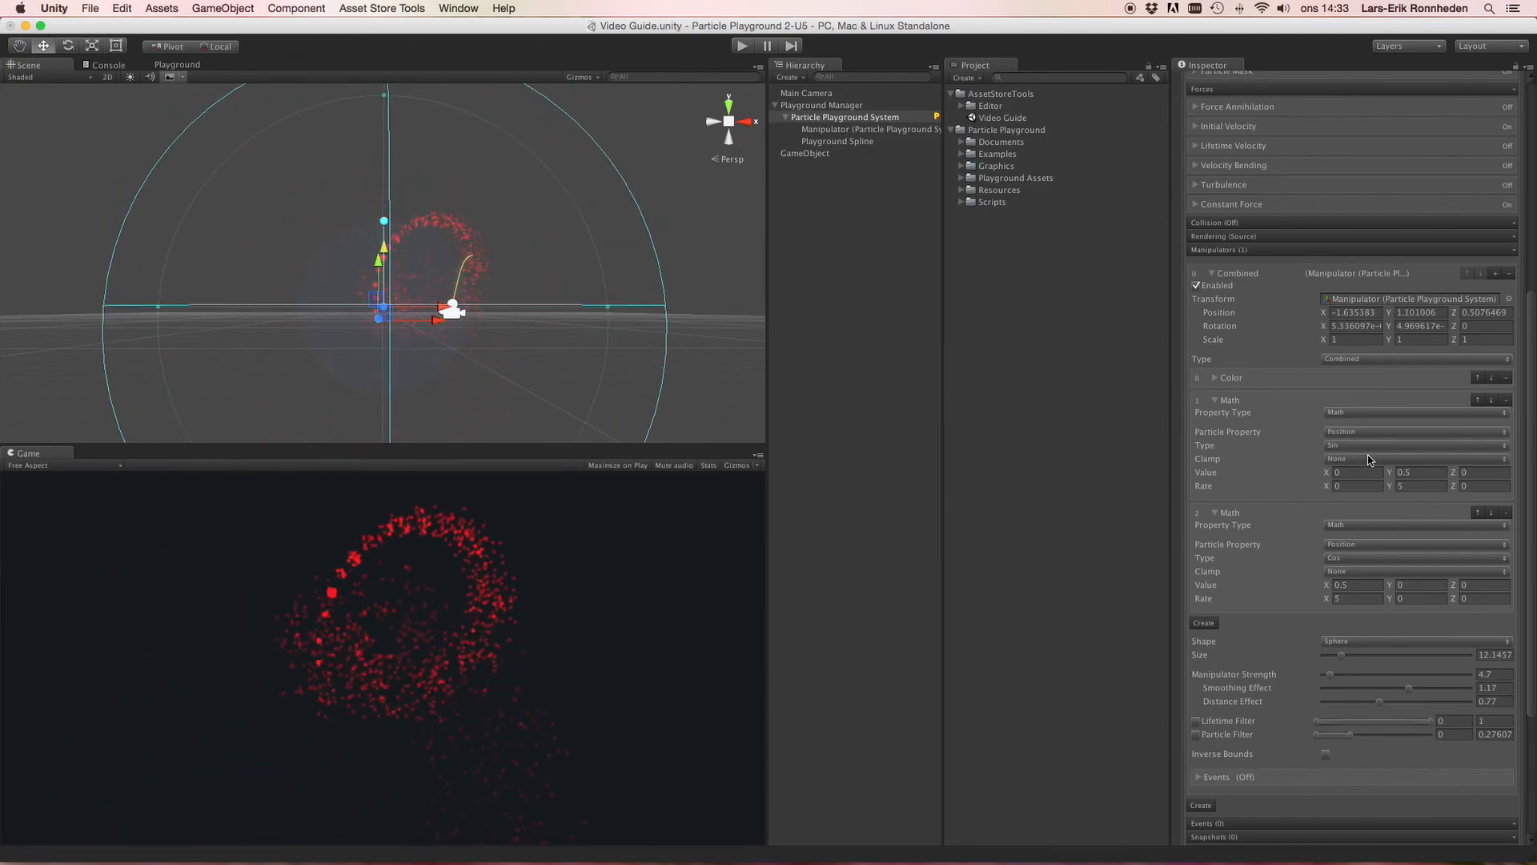
mouse_move(425, 319)
left_mouse_down()
mouse_move(823, 333)
mouse_move(417, 340)
left_mouse_up()
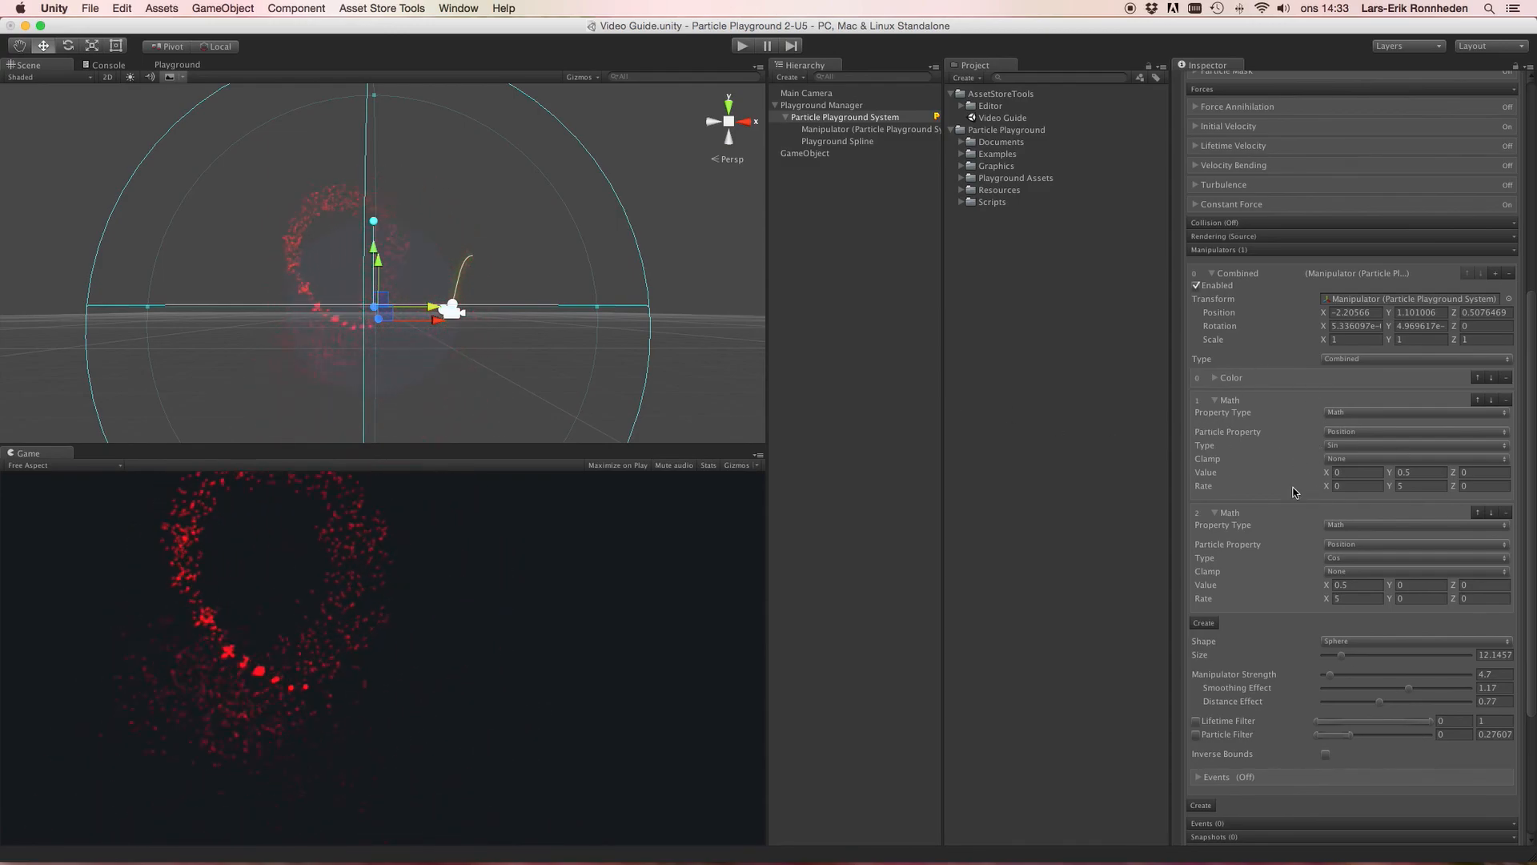
left_click(1397, 359)
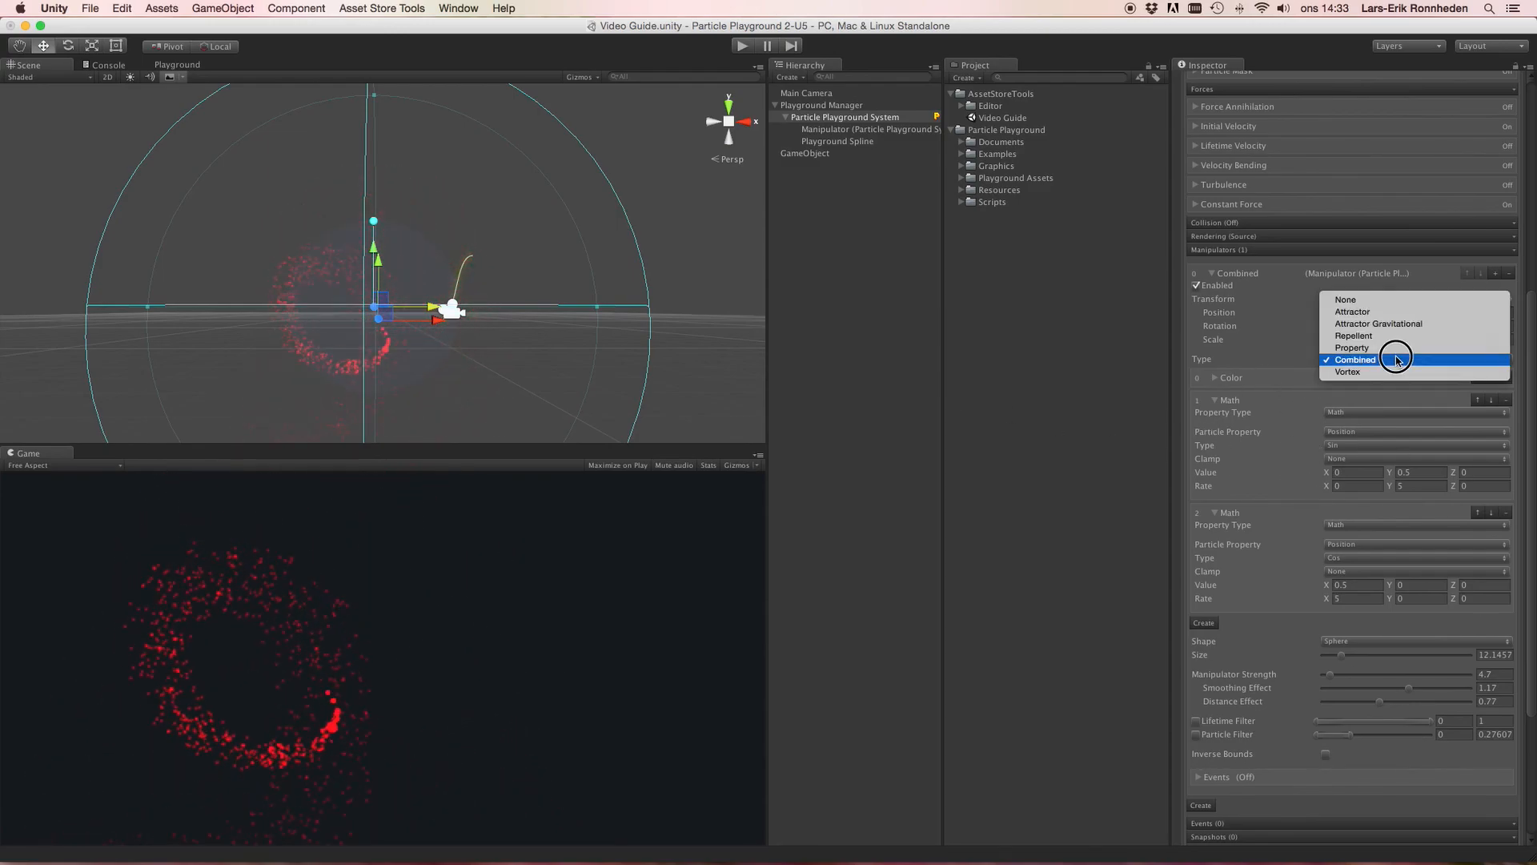
left_click(1273, 360)
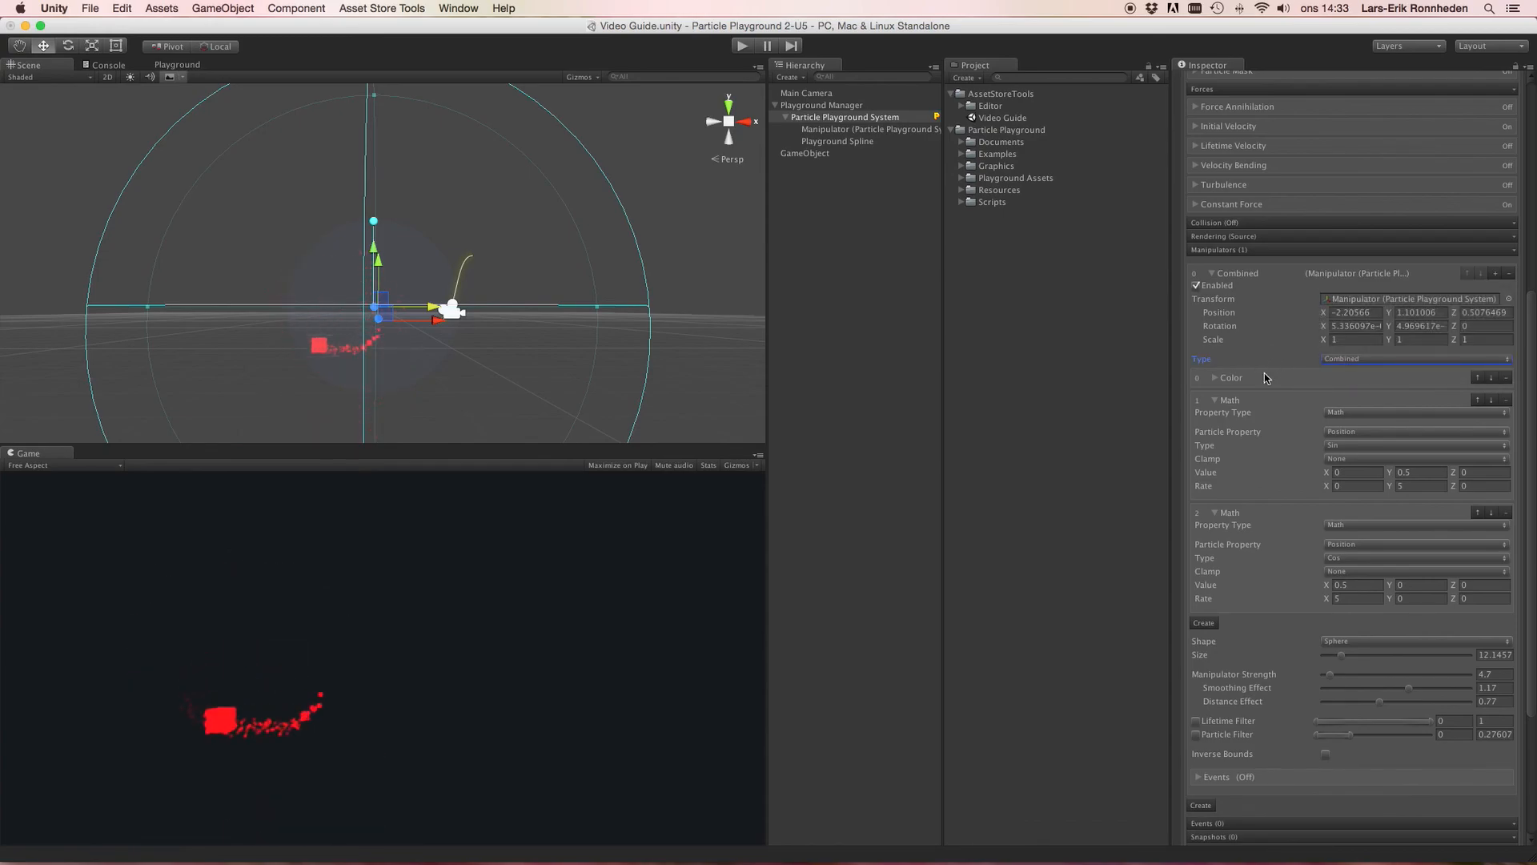
left_click(1335, 359)
left_click(1301, 358)
Step: Expand the manipulator's Events section and enable Track Particles
scroll(1295, 362, "down", 5)
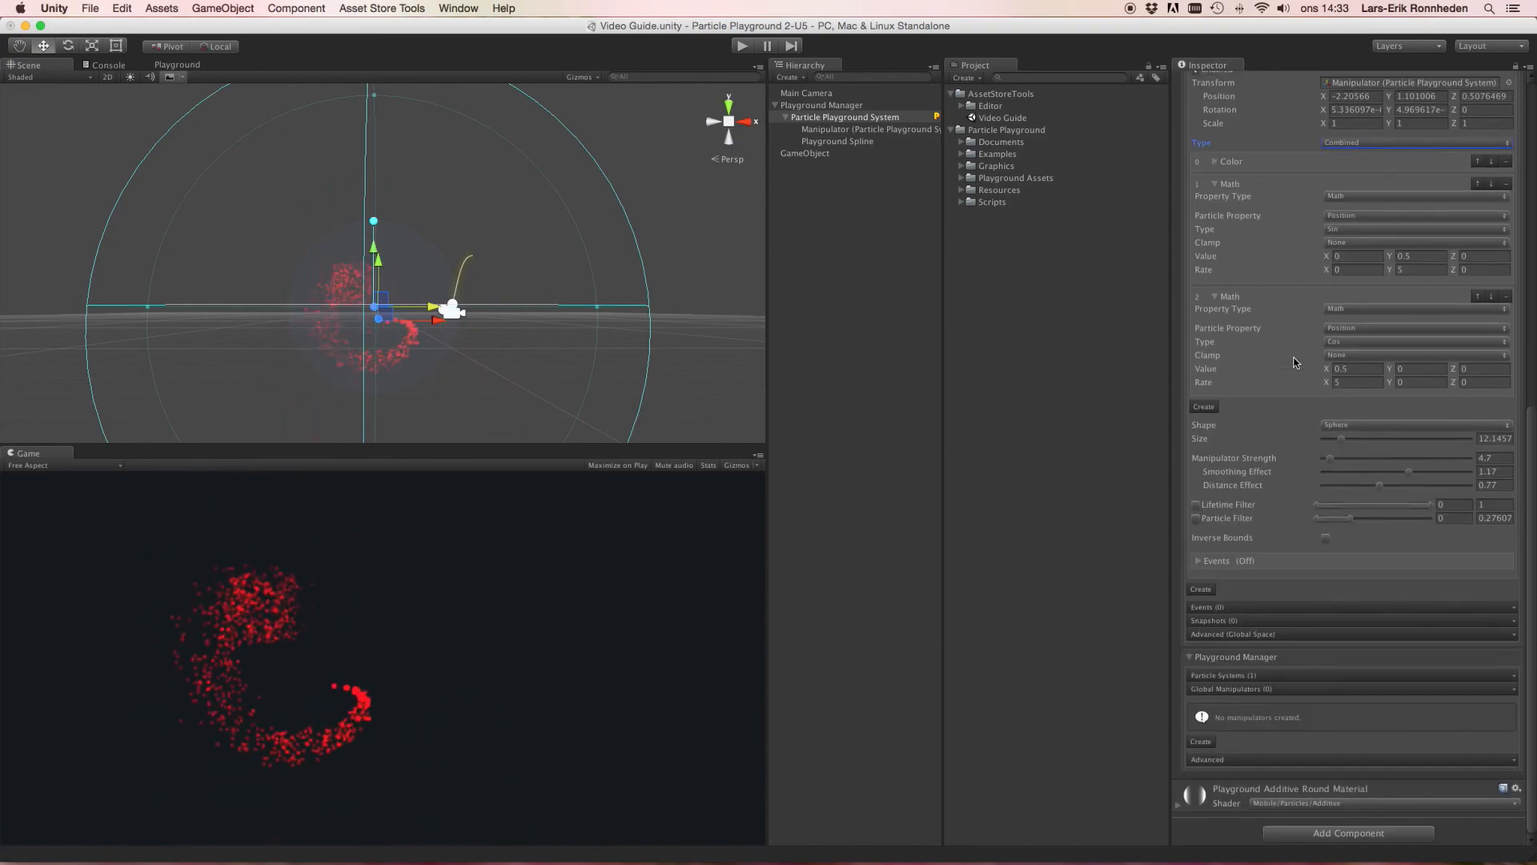
left_click(1206, 564)
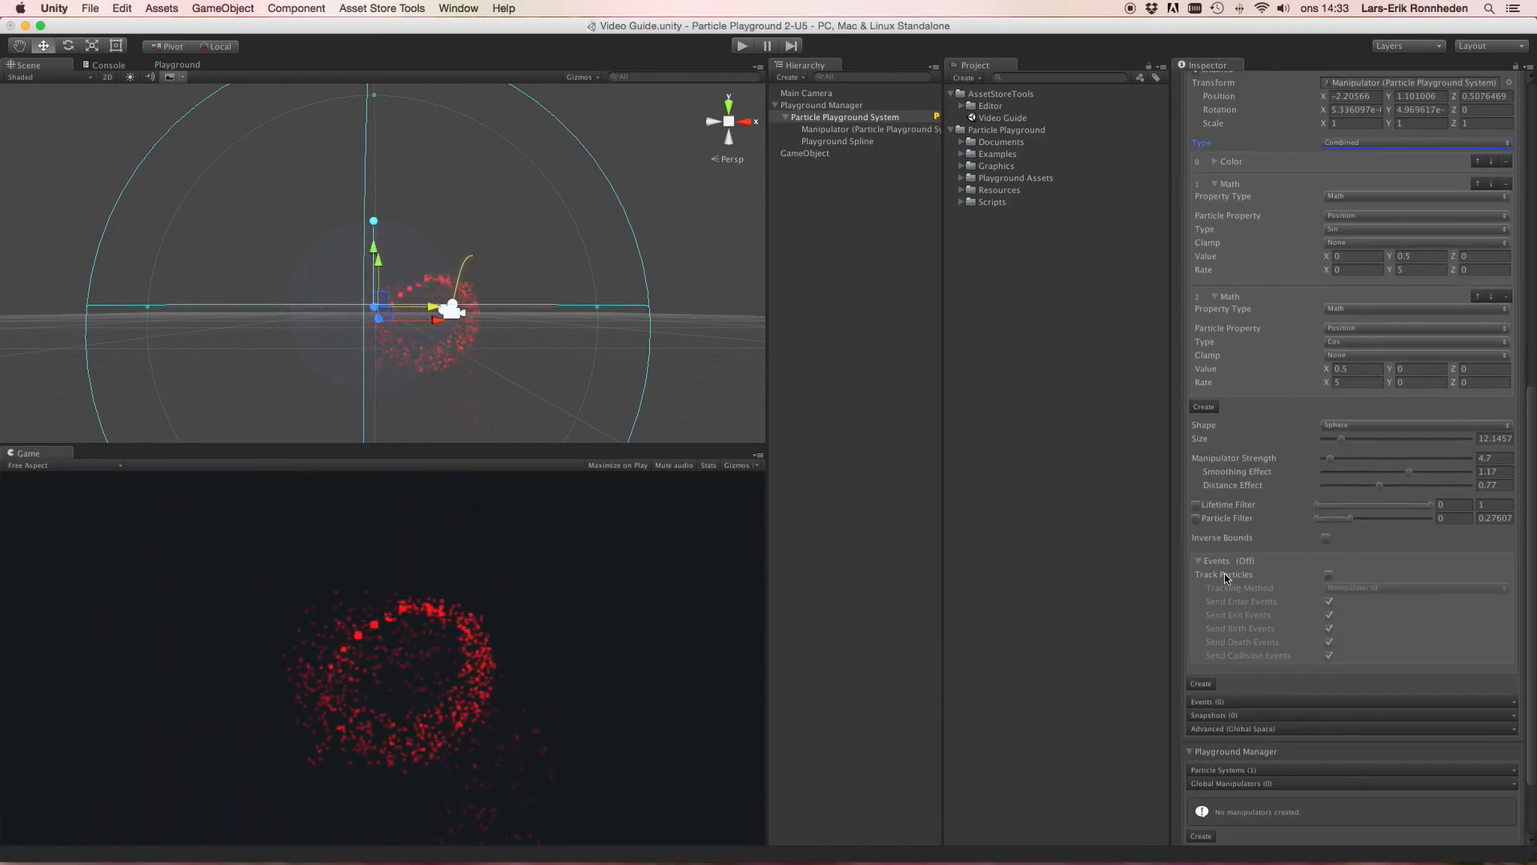
left_click(1328, 576)
left_click(1329, 576)
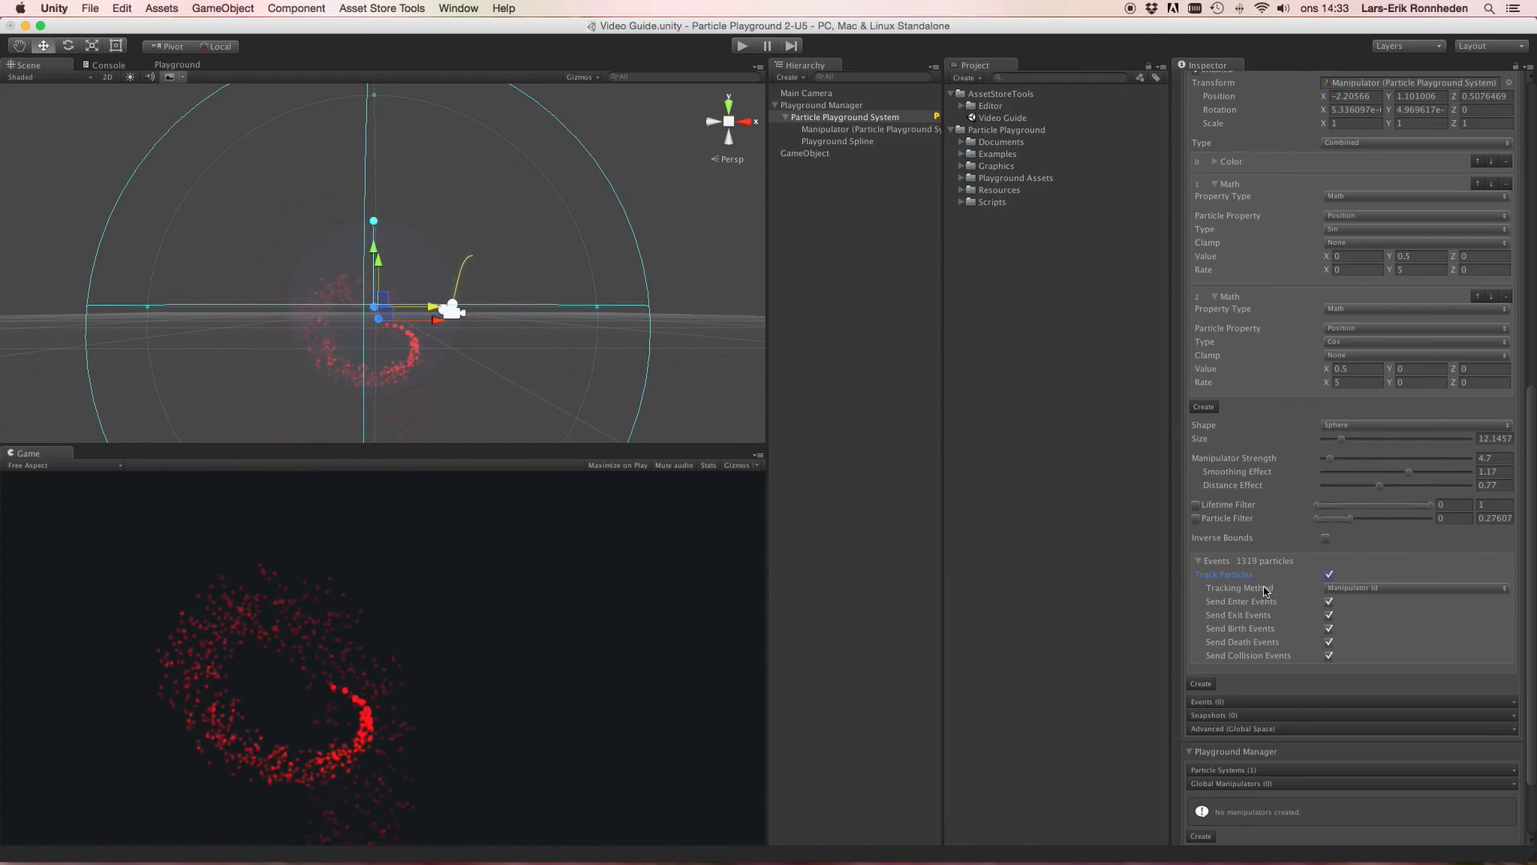
Step: Set the Tracking Method to Particle Id
left_click(1347, 590)
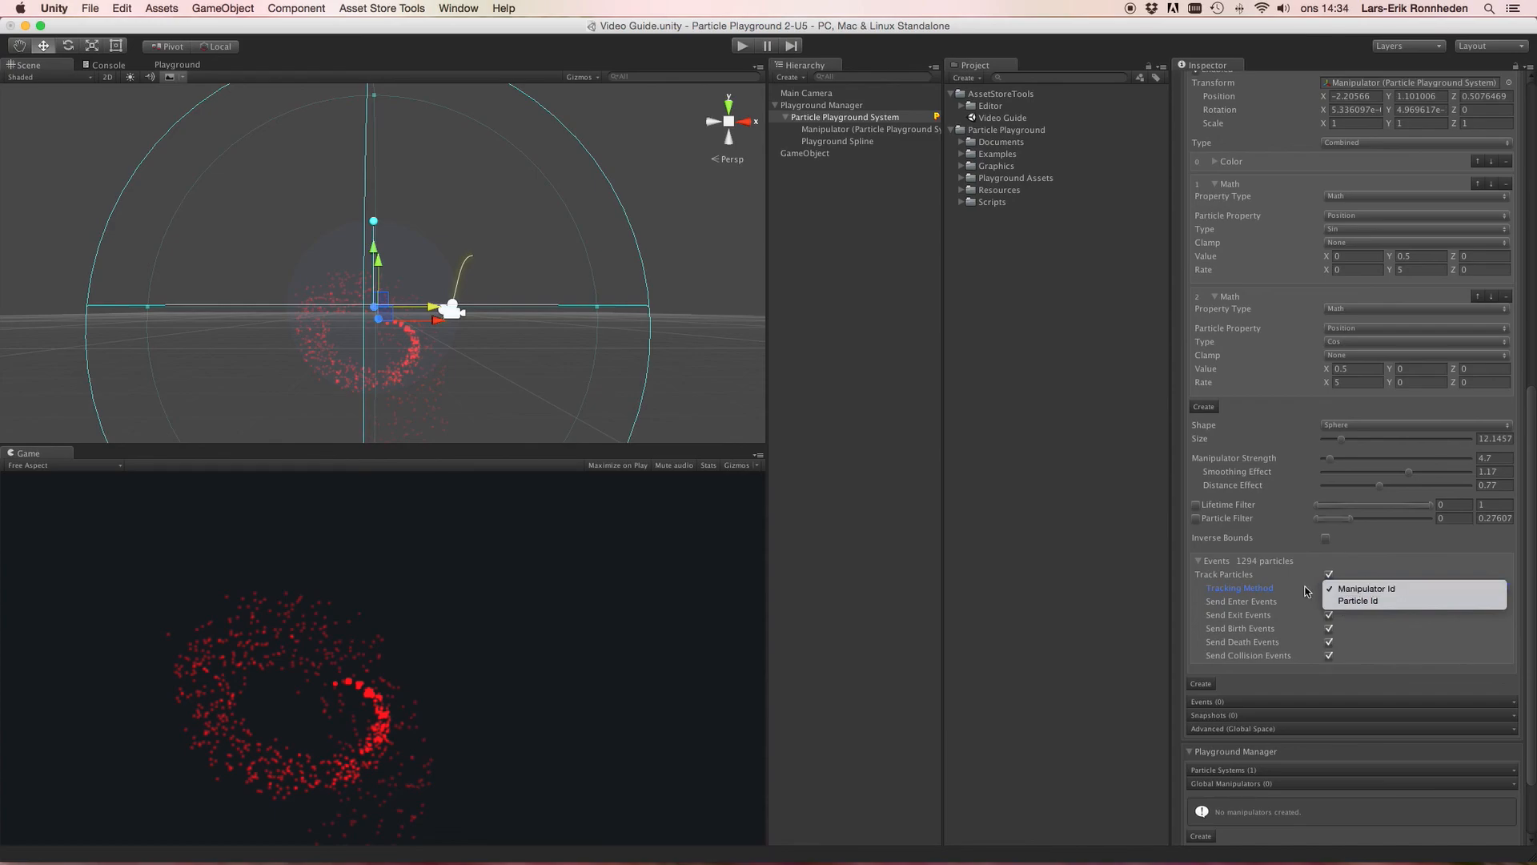
left_click(1276, 589)
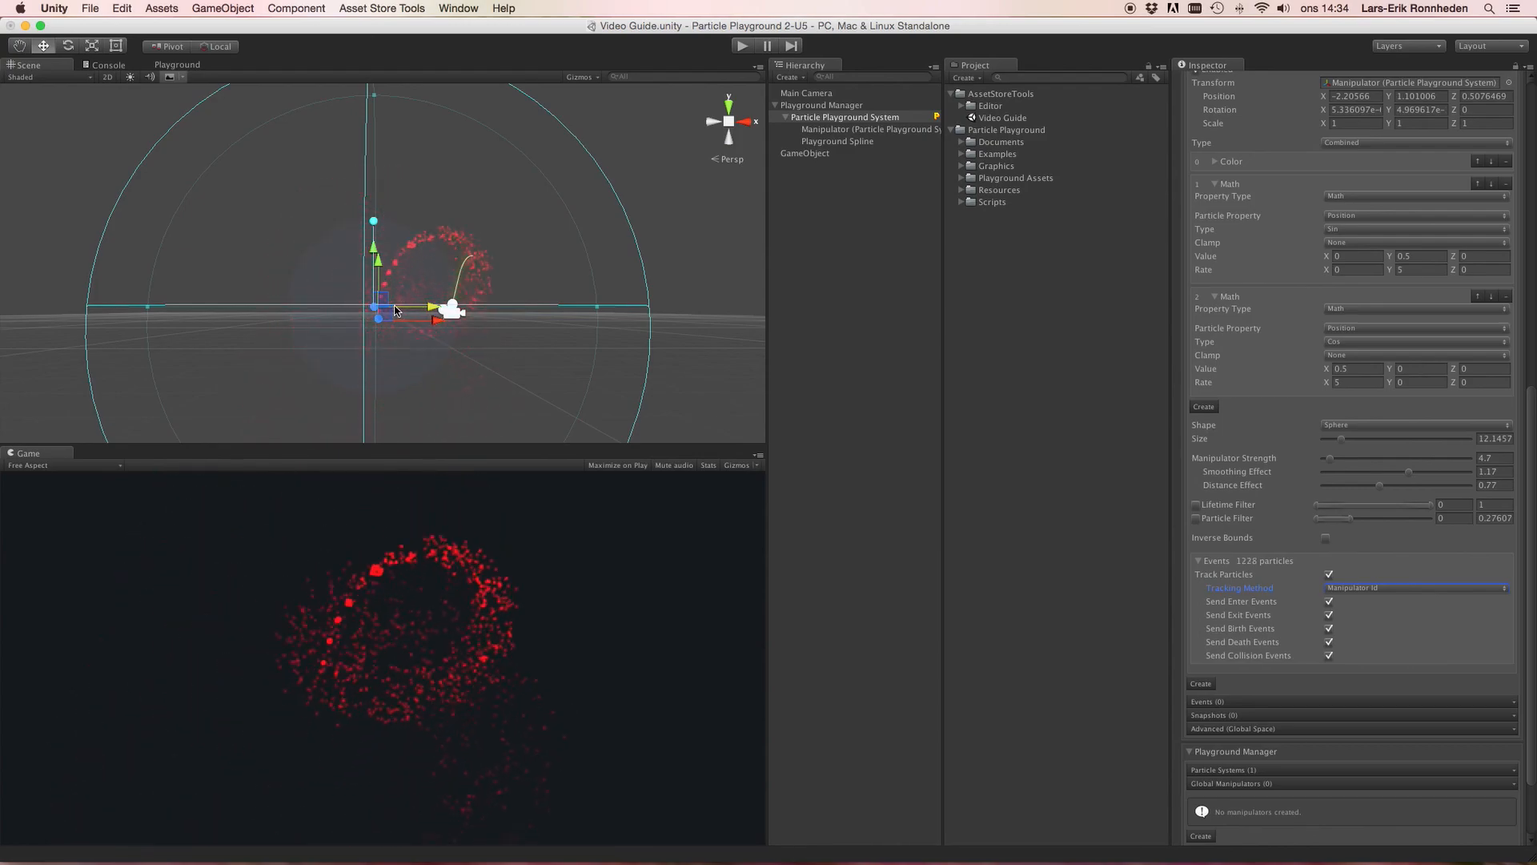
left_click(1352, 590)
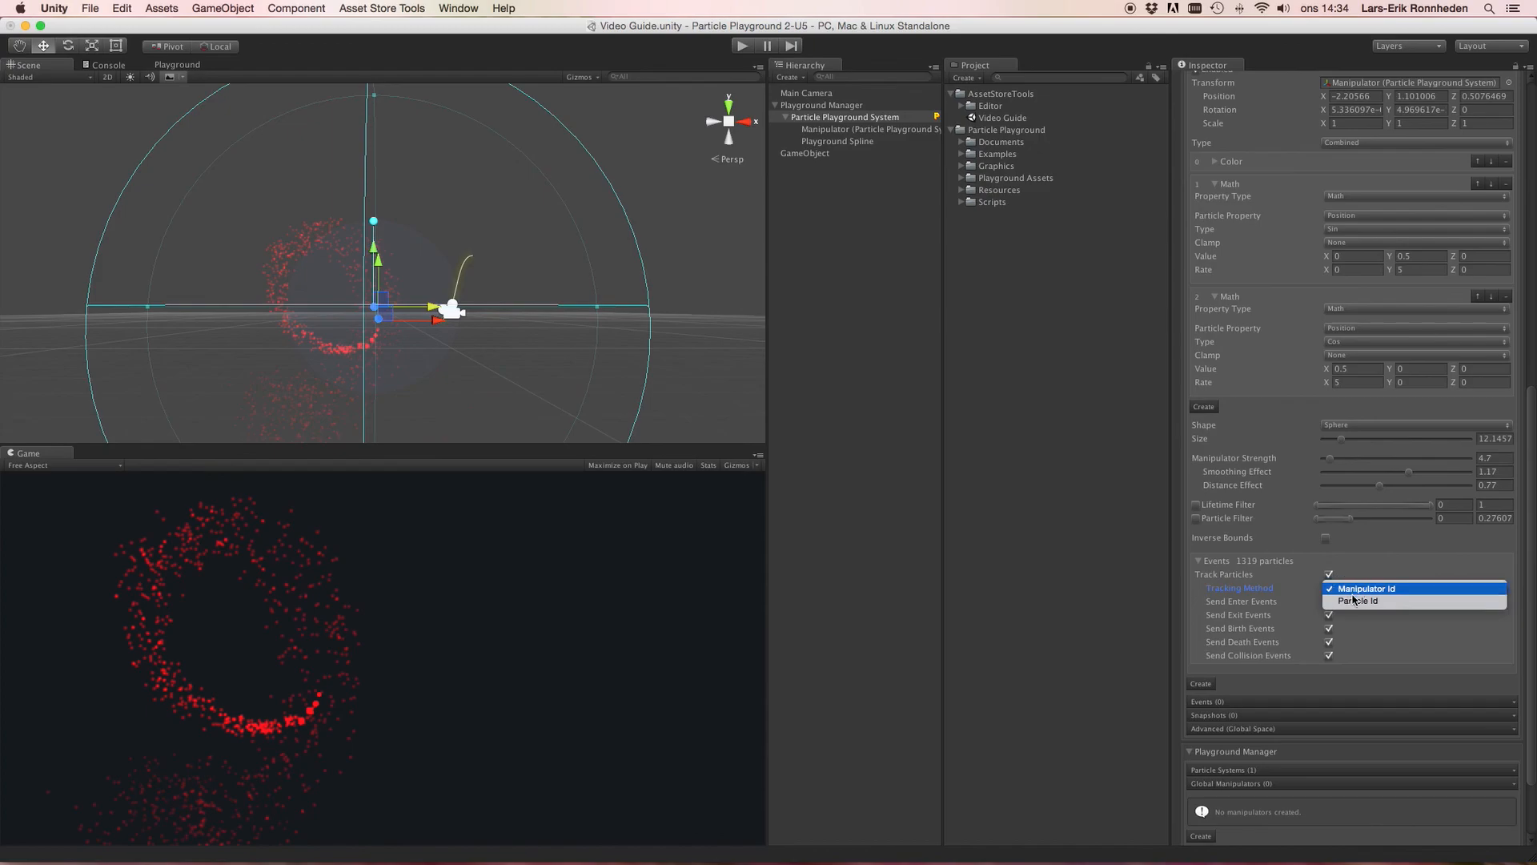
left_click(1353, 600)
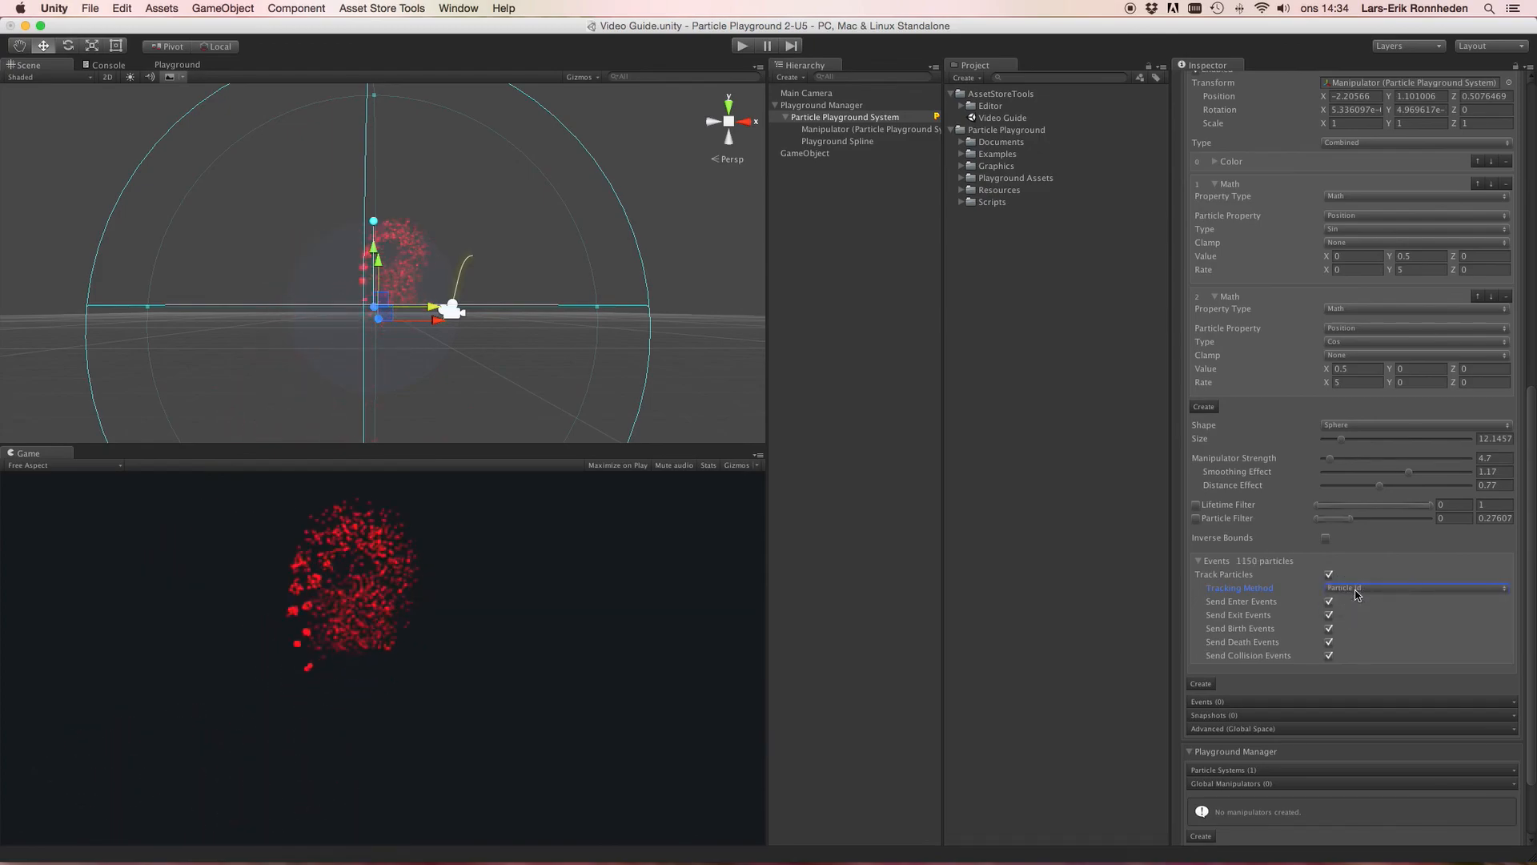
scroll(439, 318, "up", 3)
scroll(439, 318, "down", 5)
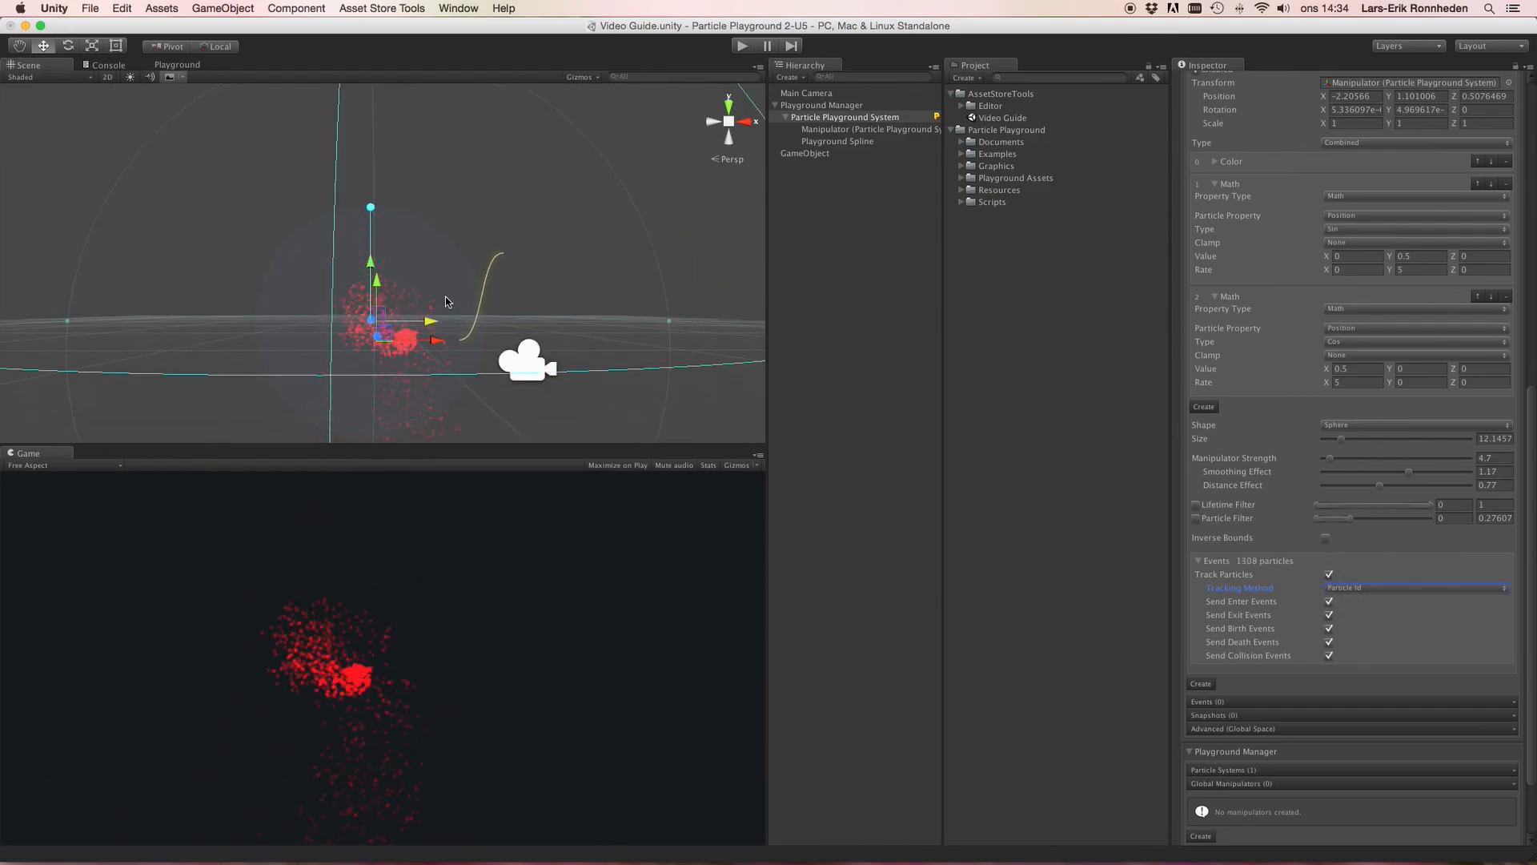
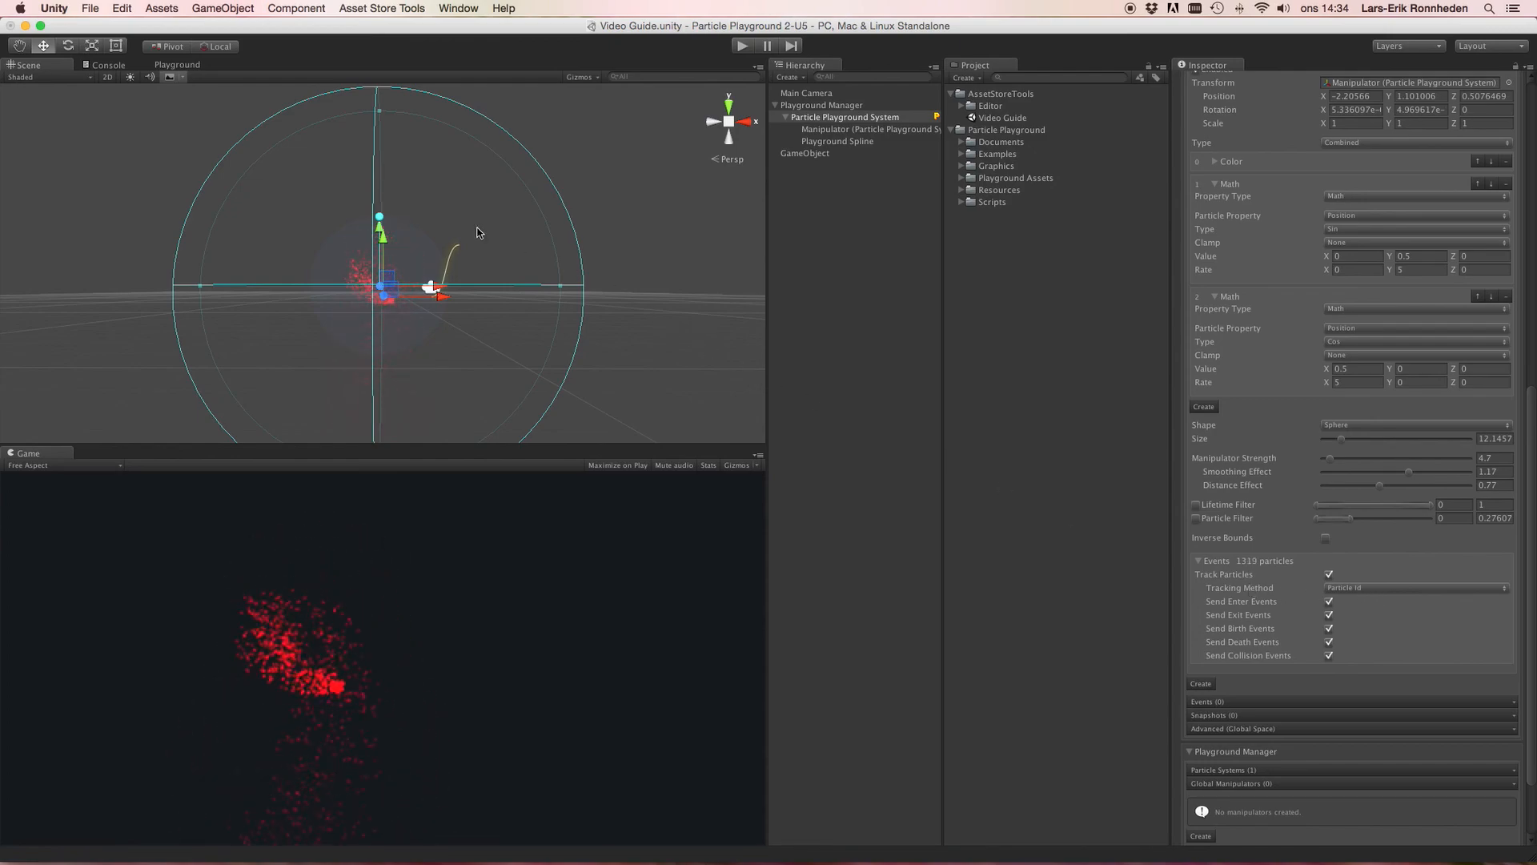
Step: Set the manipulator's Tracking Method to Manipulator Id
left_click(1361, 587)
left_click(1367, 577)
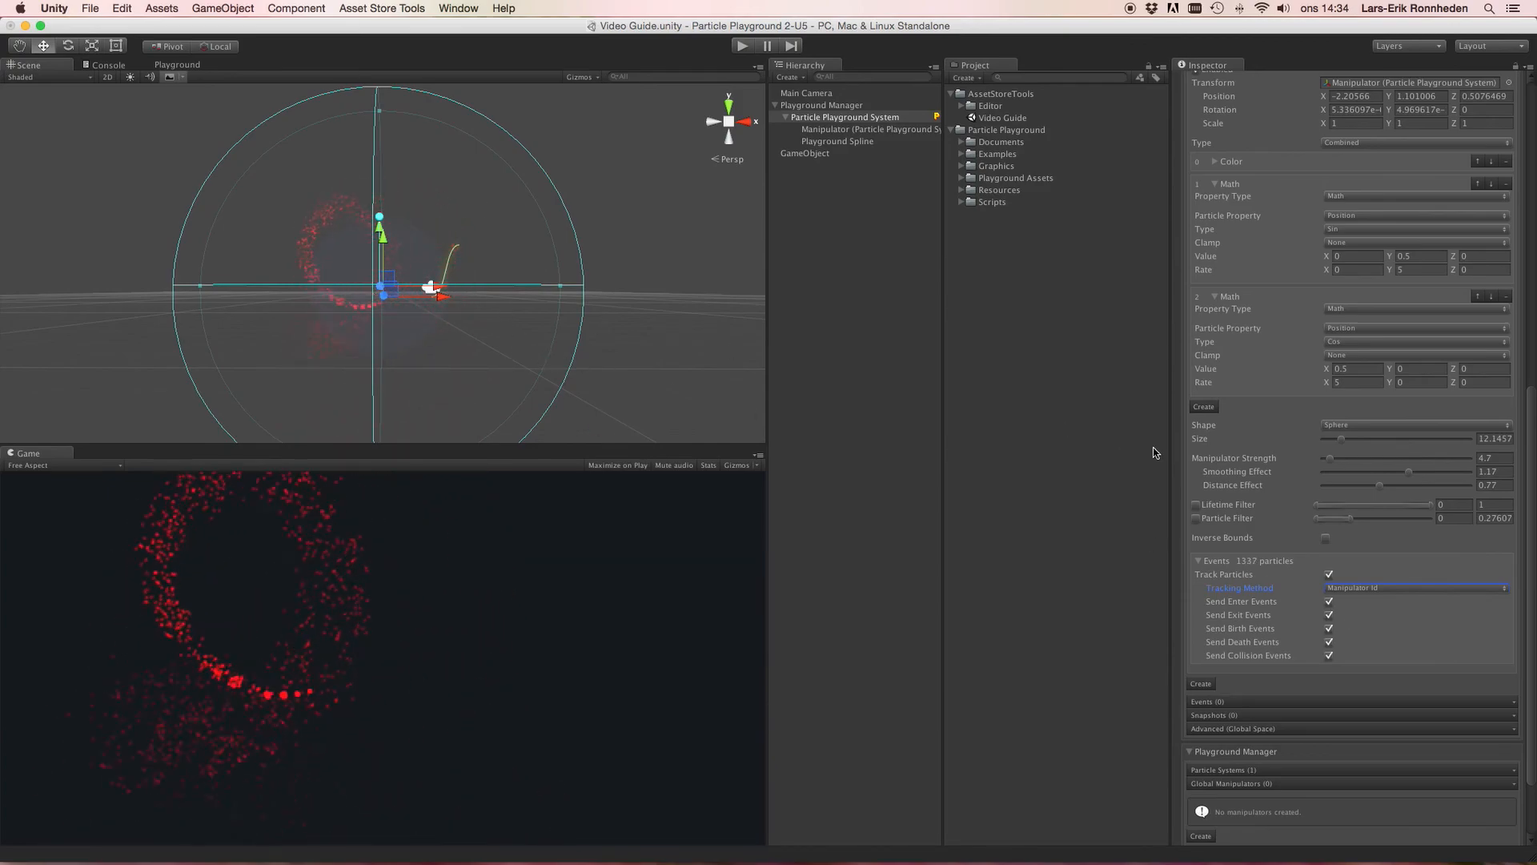
left_click(1357, 589)
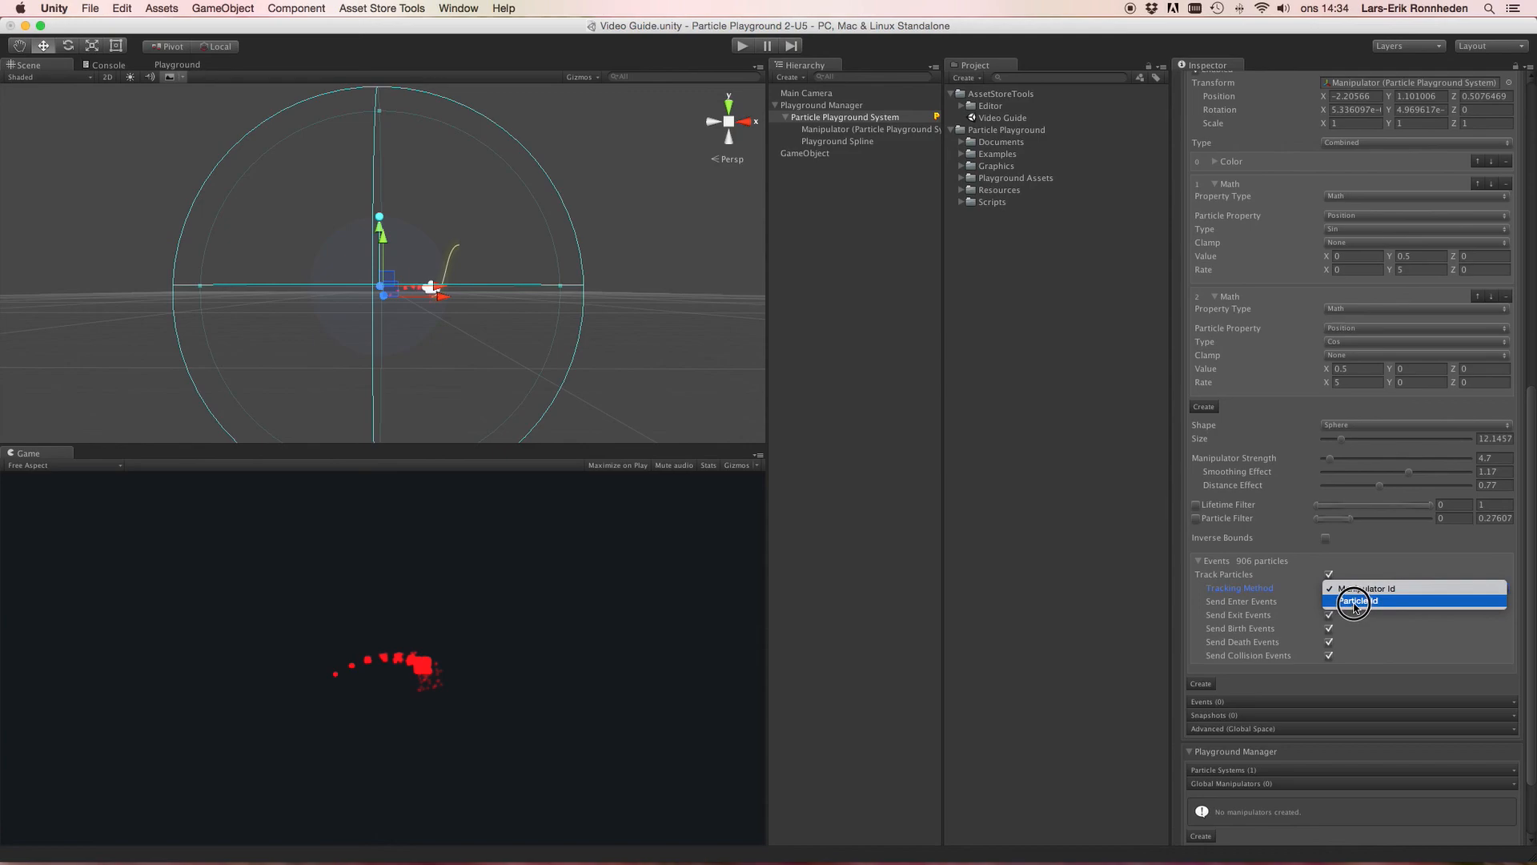
left_click(1268, 592)
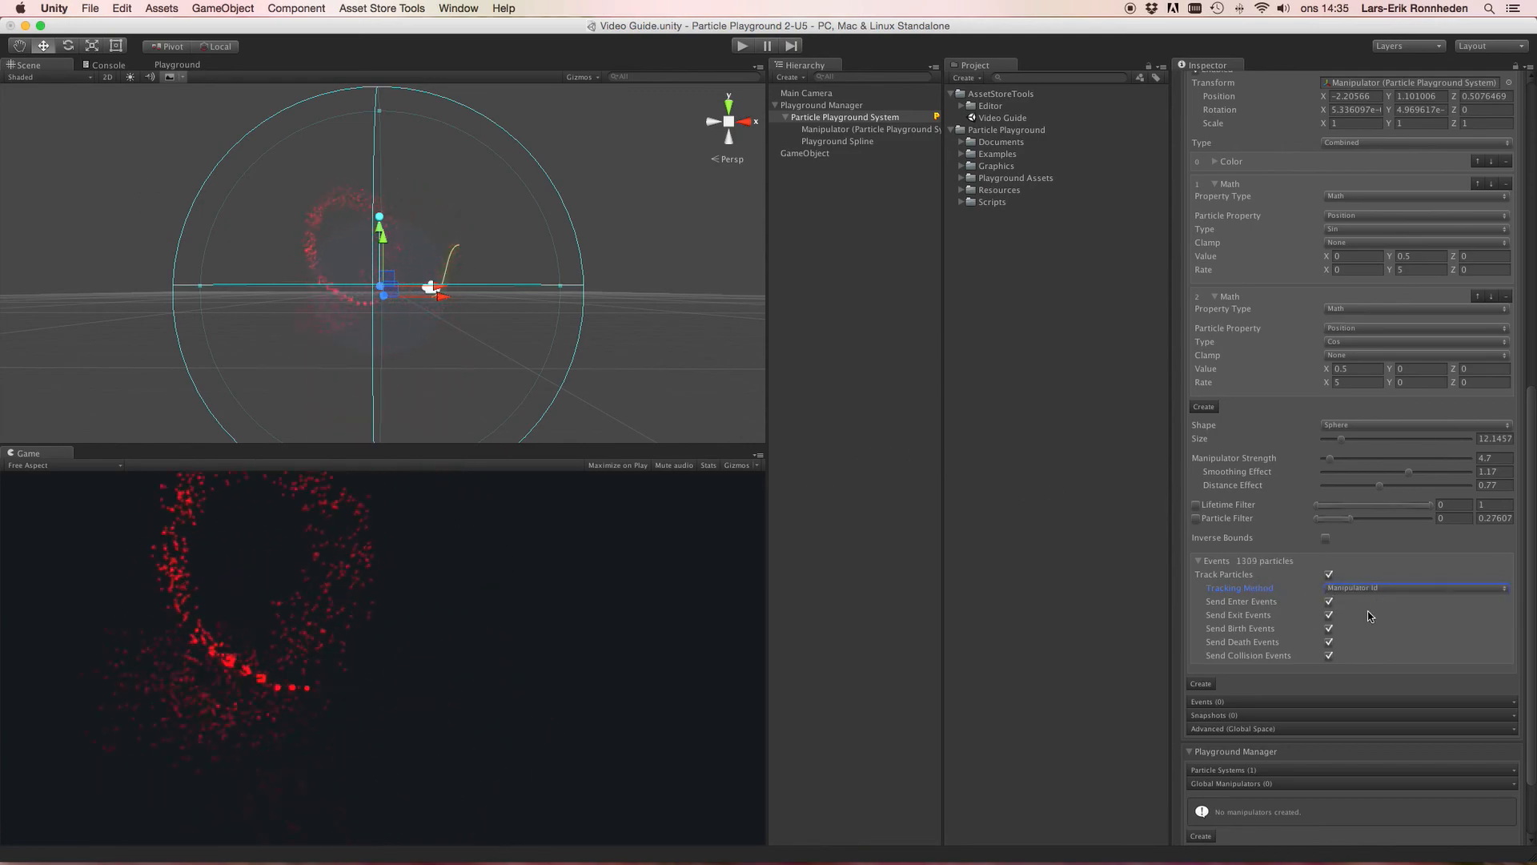
Step: Review the Send Enter, Exit, Birth, Death and Collision Events options in the Events section
left_click(1275, 605)
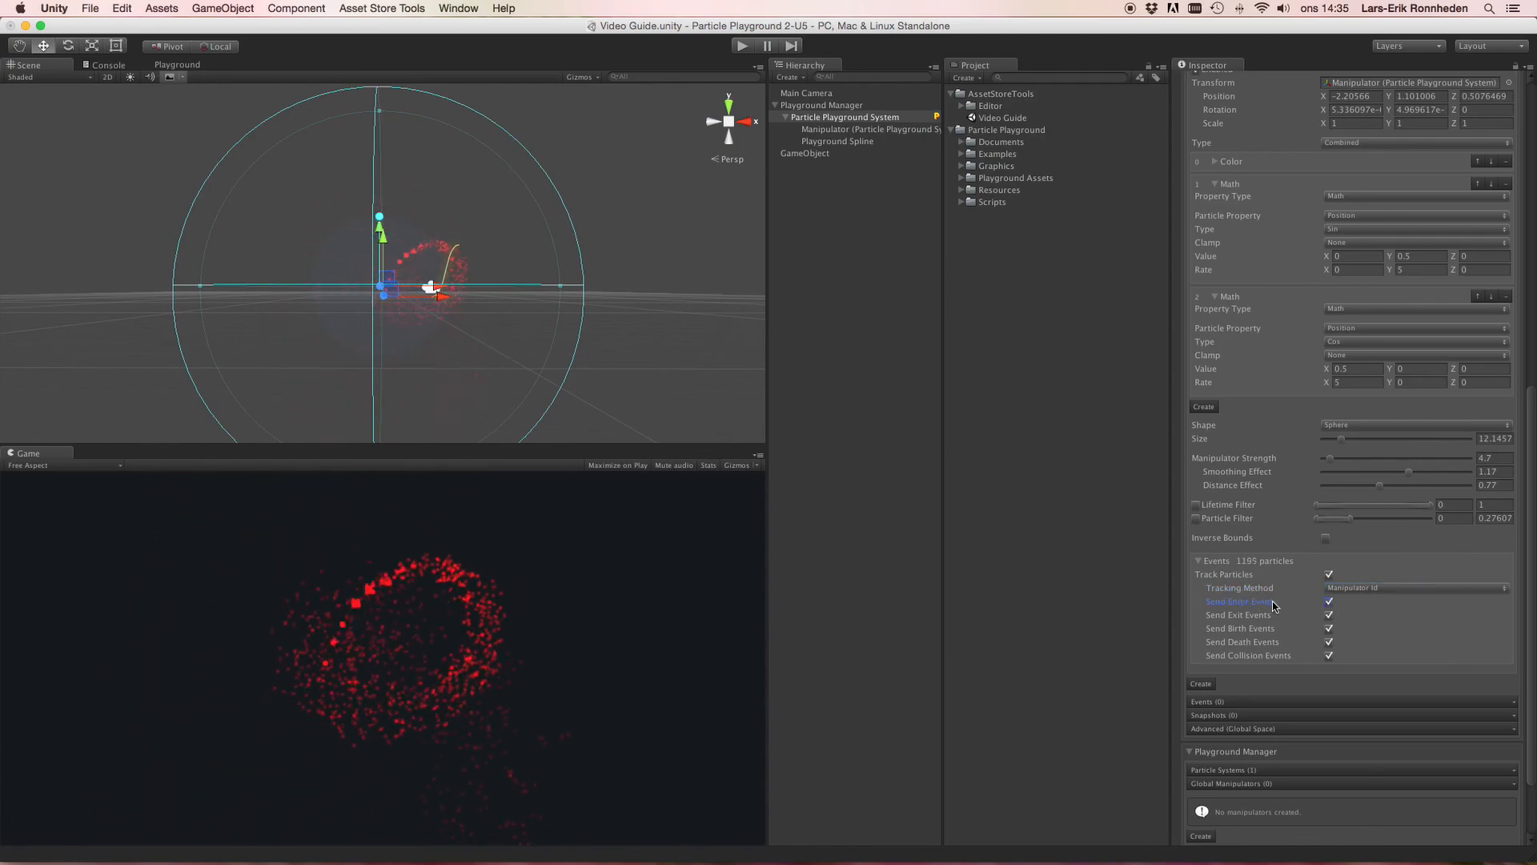
left_click(1256, 616)
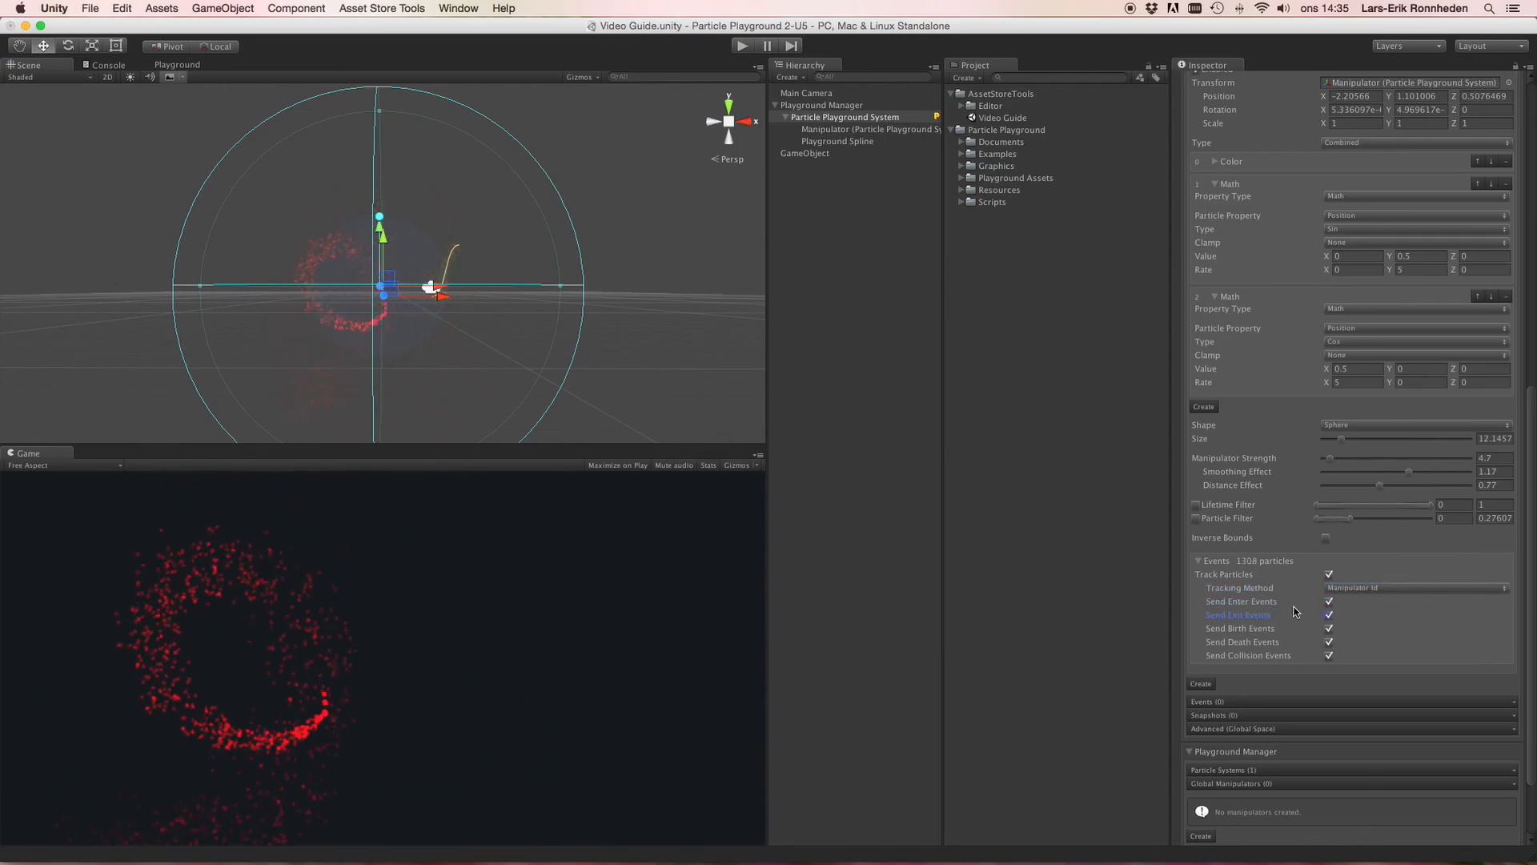
left_click(1278, 603)
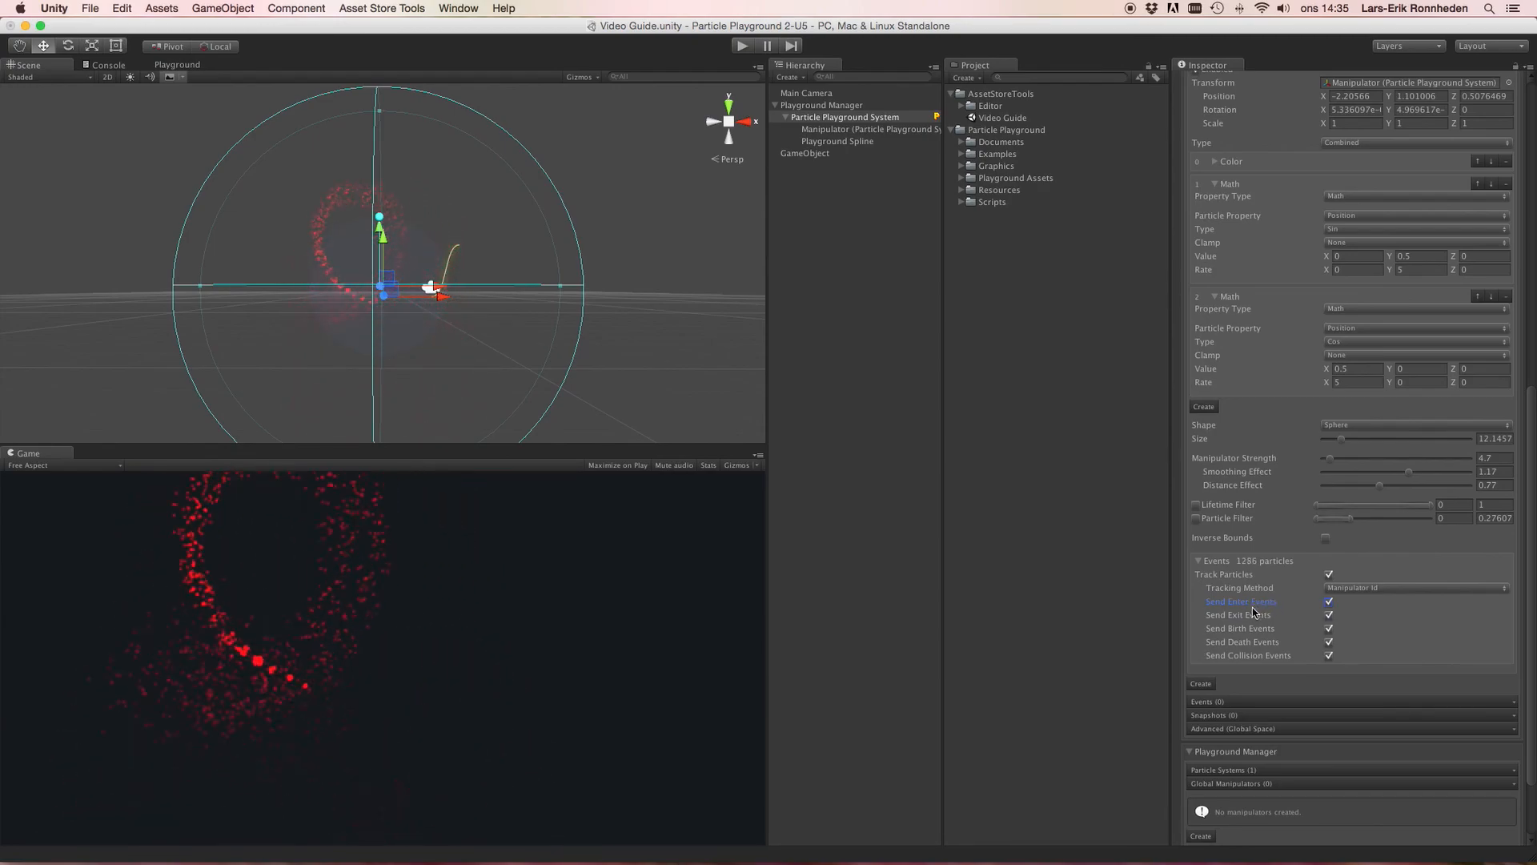
left_click(1254, 617)
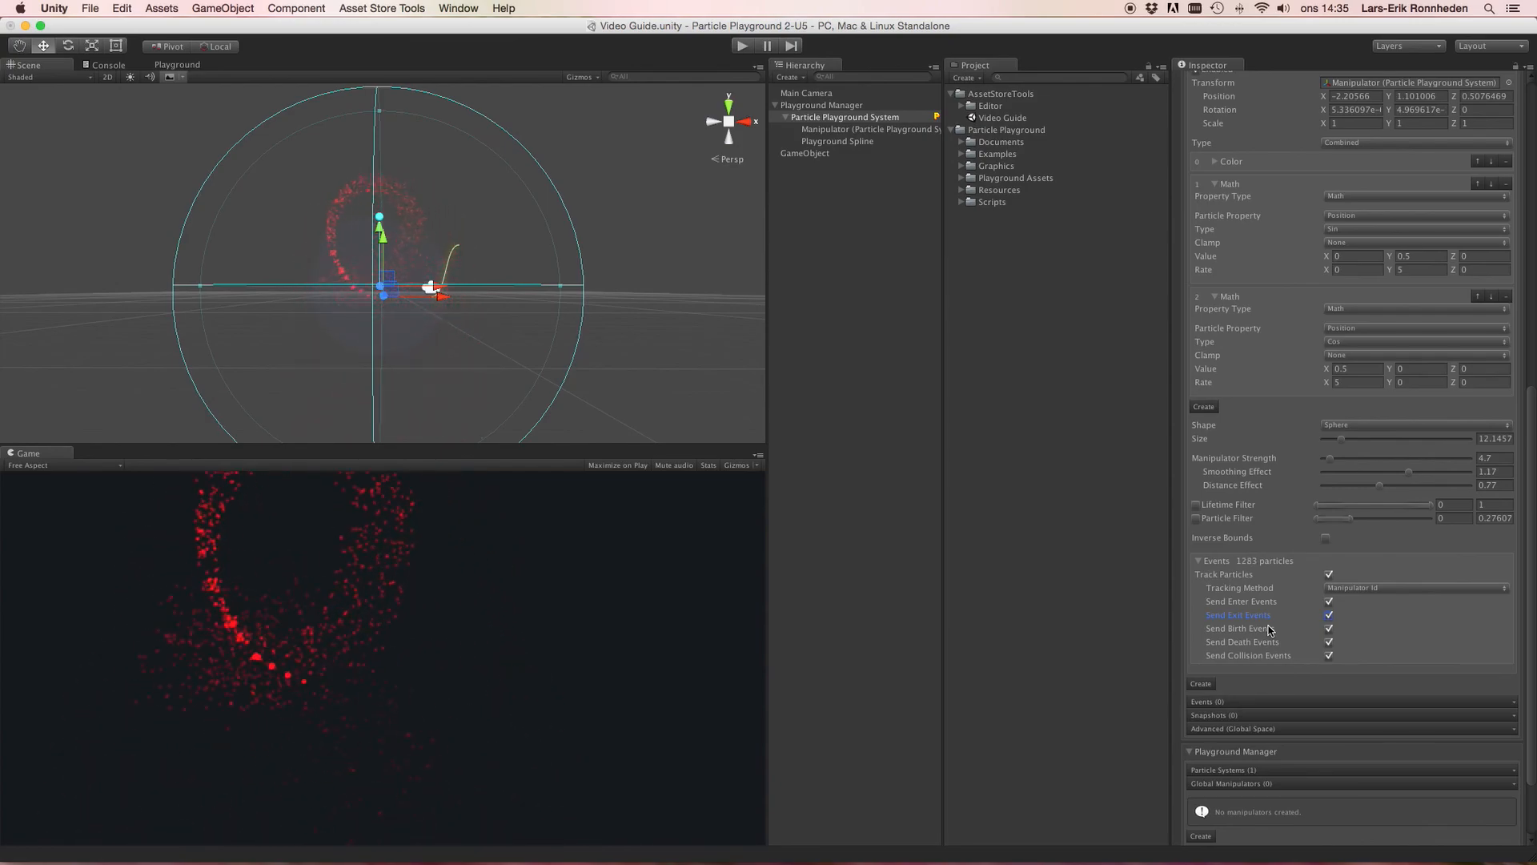
left_click(1271, 630)
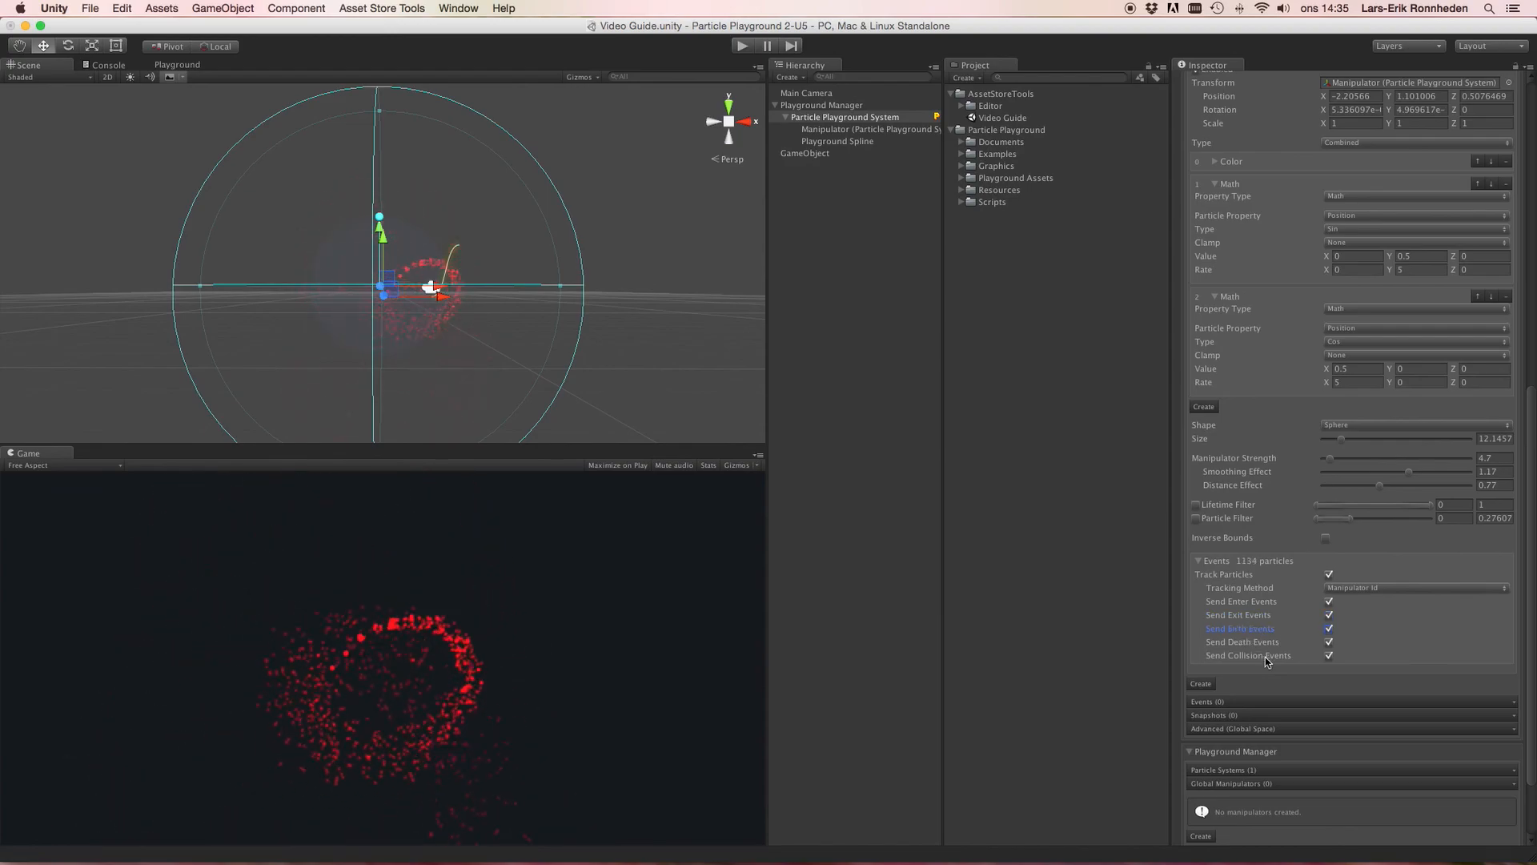
left_click(1265, 643)
left_click(1270, 657)
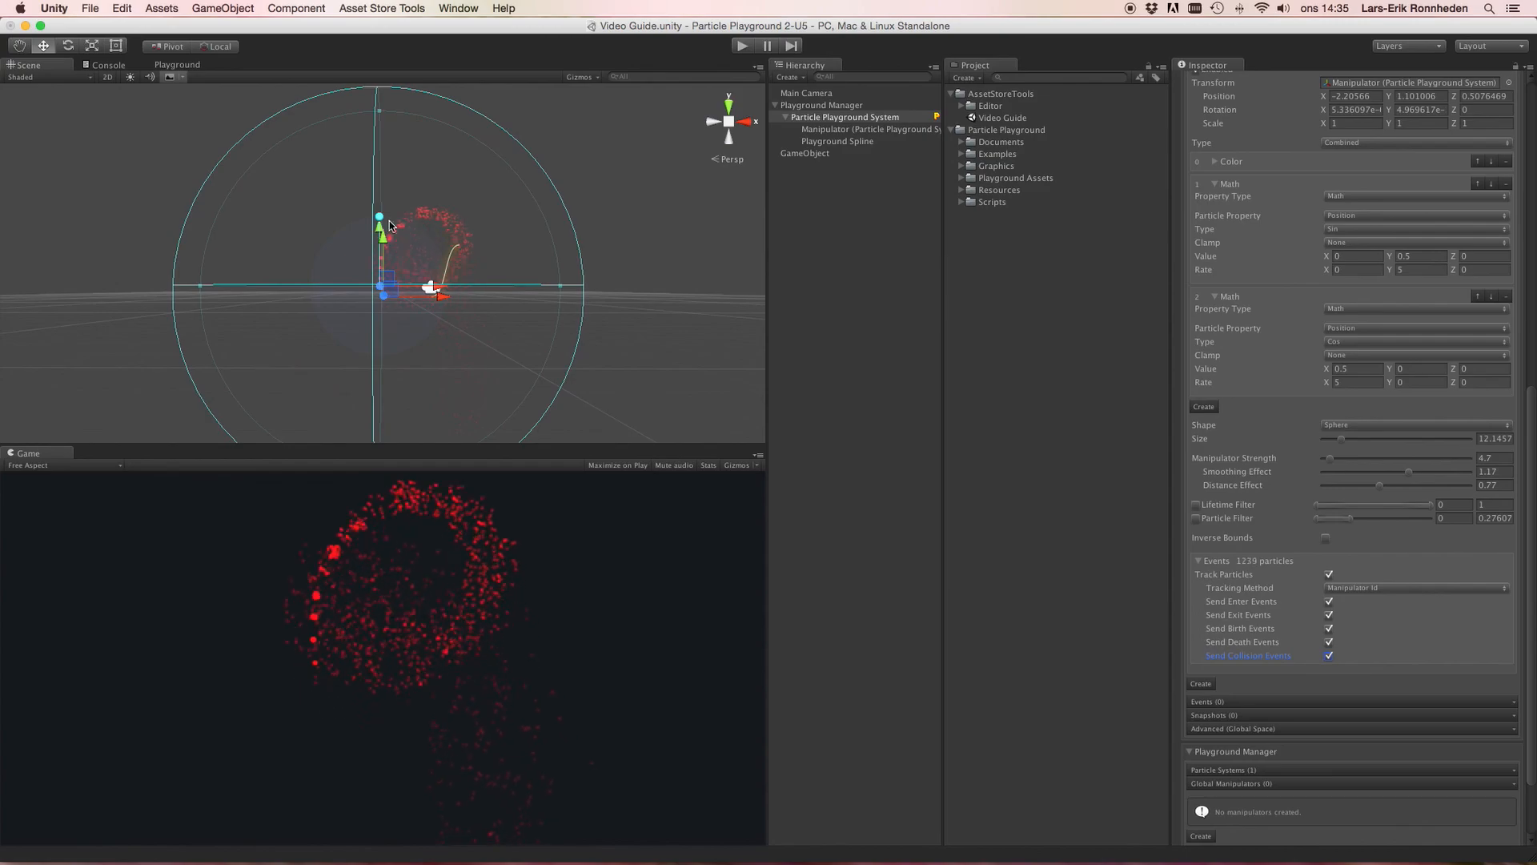
Step: Move the manipulator further along the X axis in the scene
left_click_drag(429, 285, 500, 285)
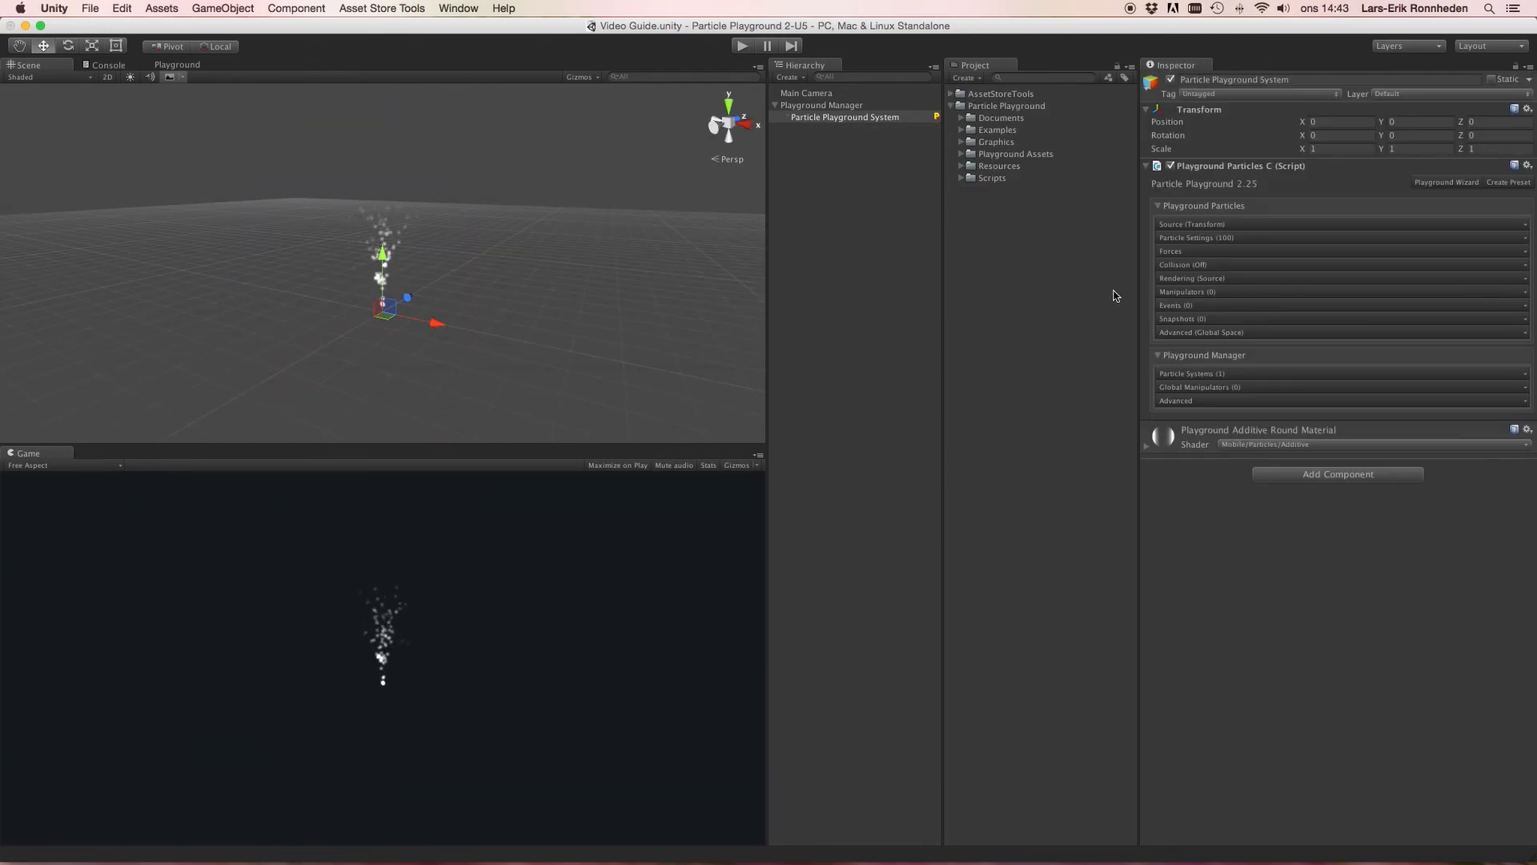
Step: Create a global manipulator in the Playground Manager section and expand its settings
left_click(1182, 292)
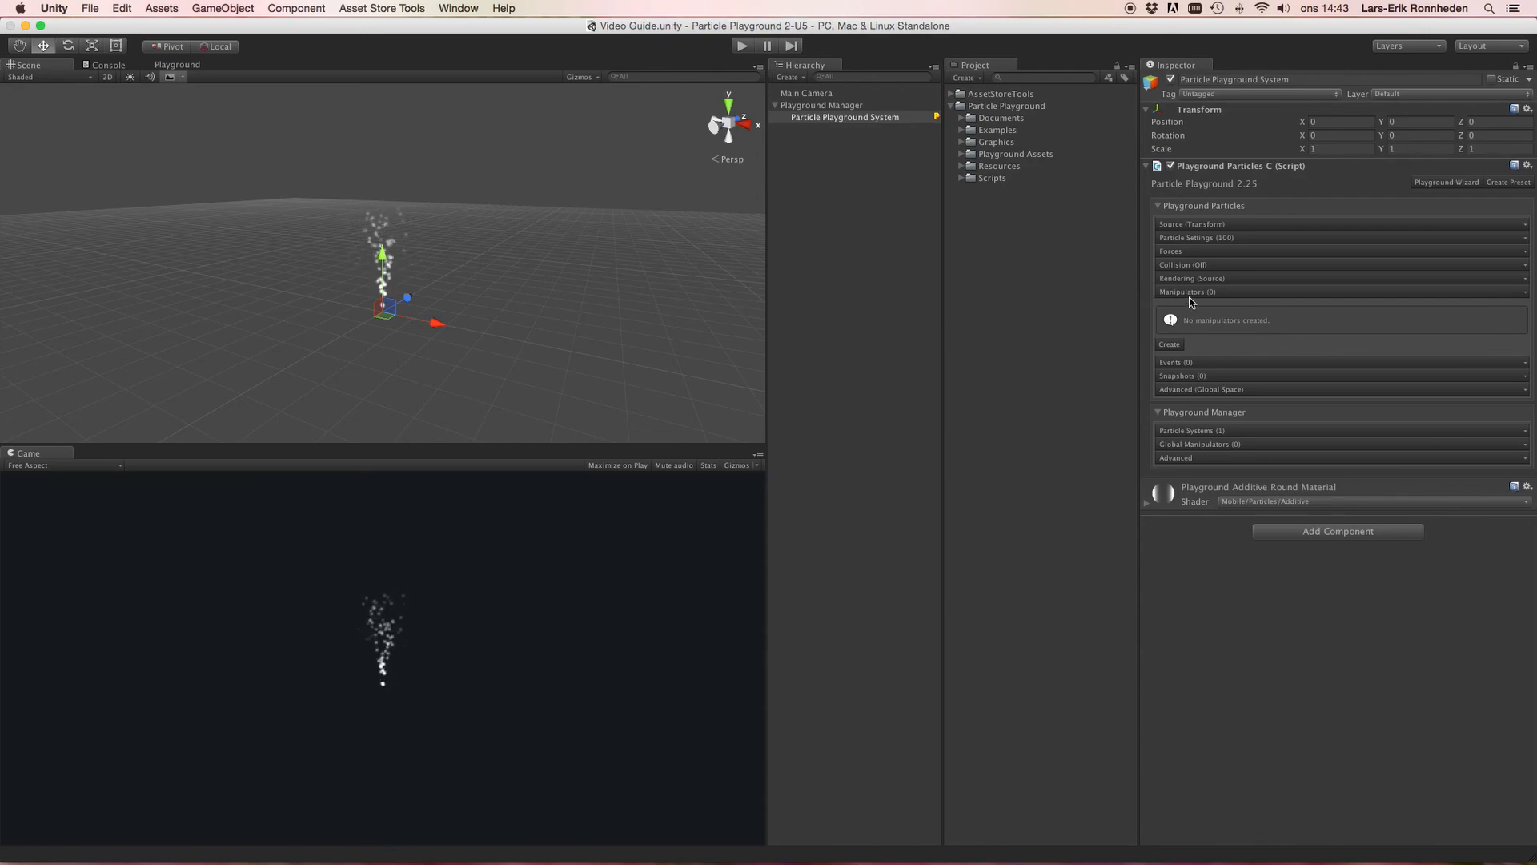
left_click(1229, 445)
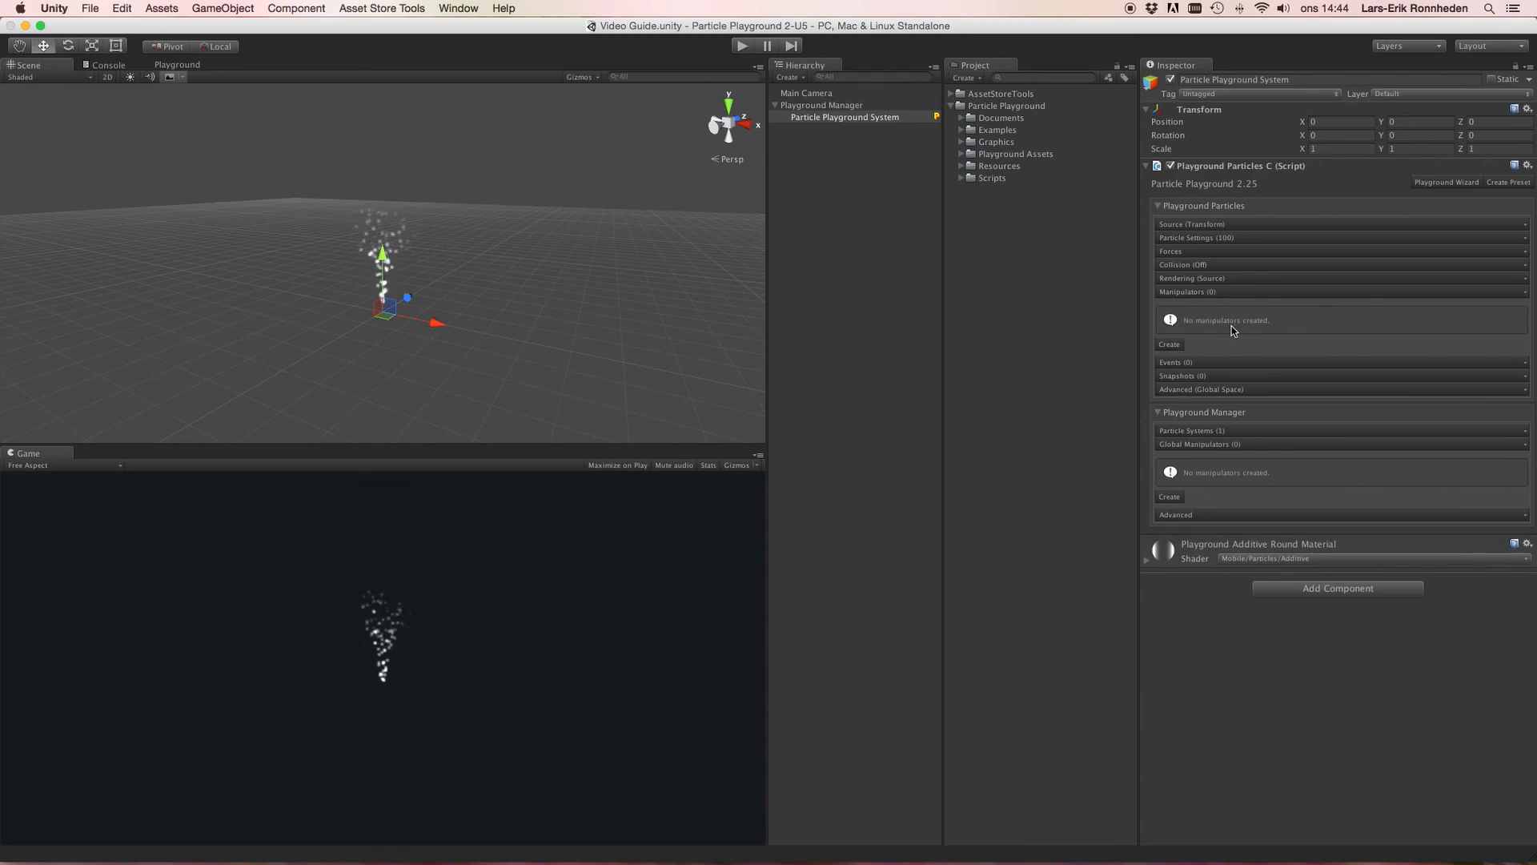
left_click(1182, 496)
left_click(1196, 469)
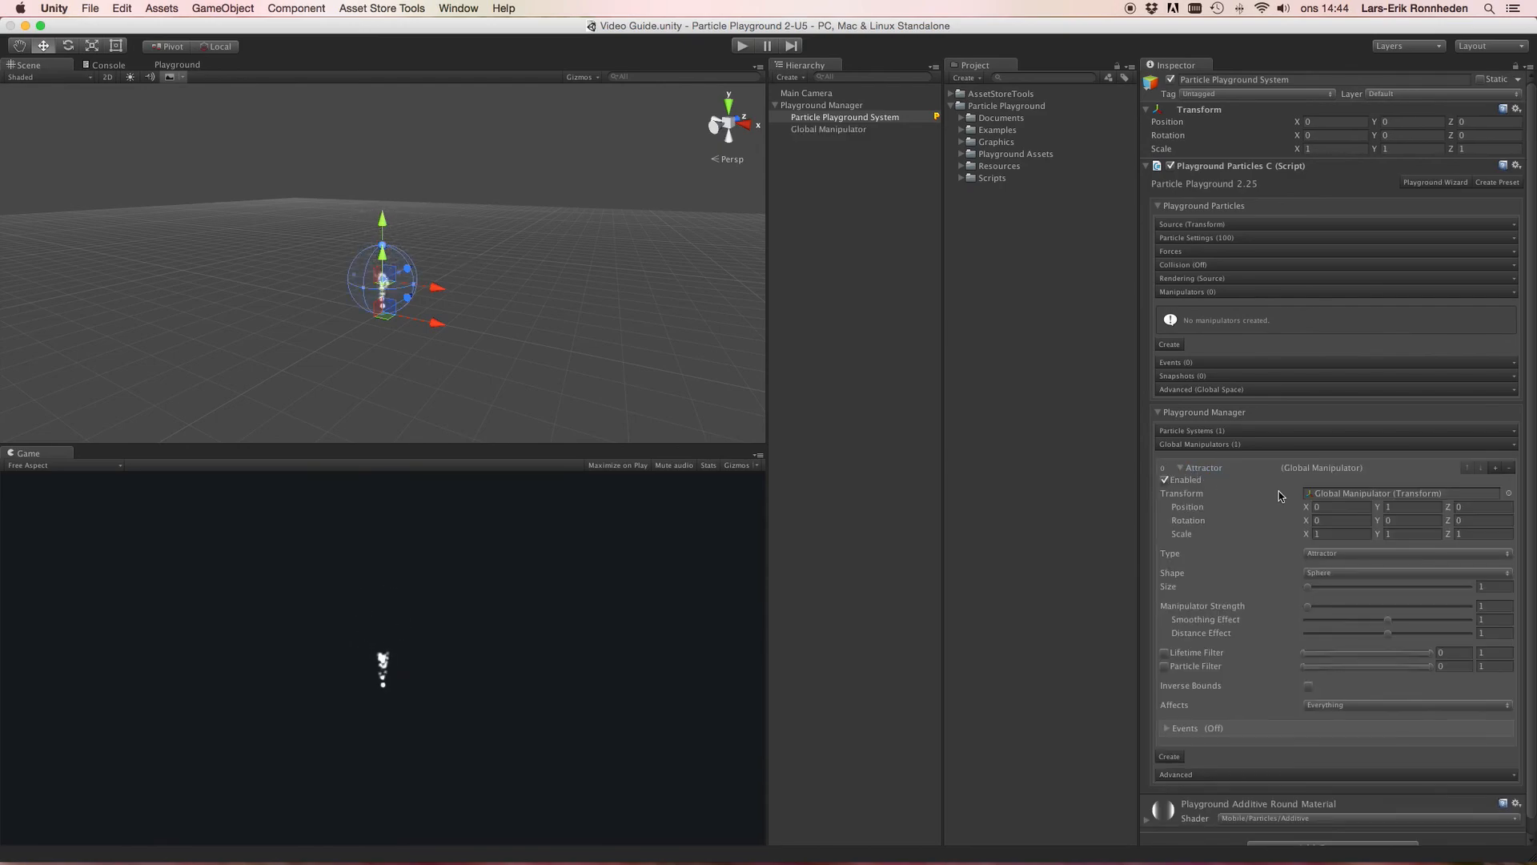
Step: Nudge the global manipulator along X and enlarge its sphere Size to about 4.58
left_click_drag(441, 289, 446, 290)
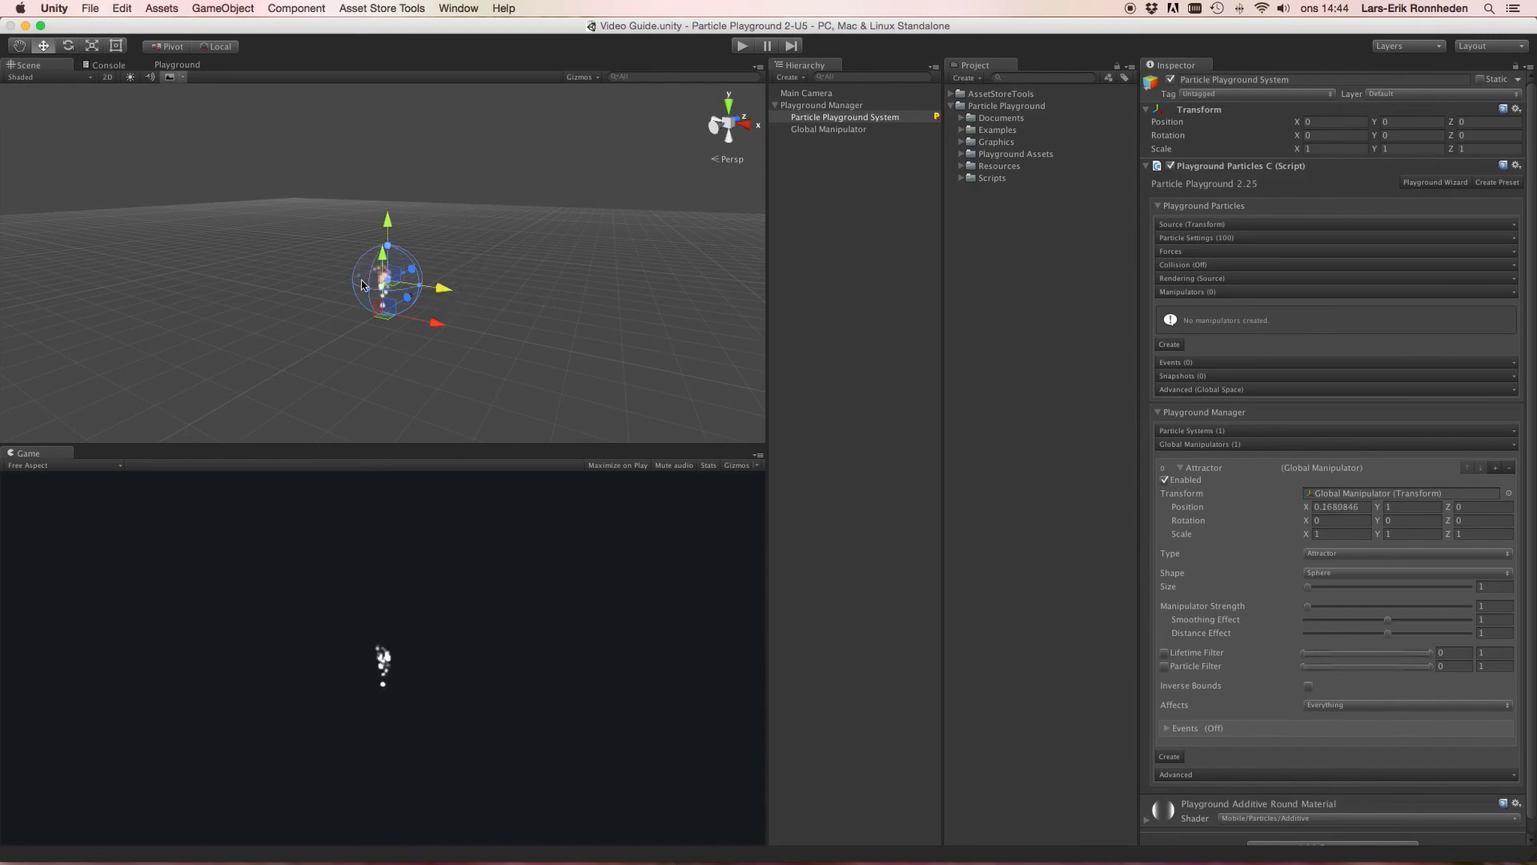
left_click(383, 285)
left_click(806, 107)
left_click(812, 129)
left_click(815, 106)
left_click_drag(350, 284, 241, 260)
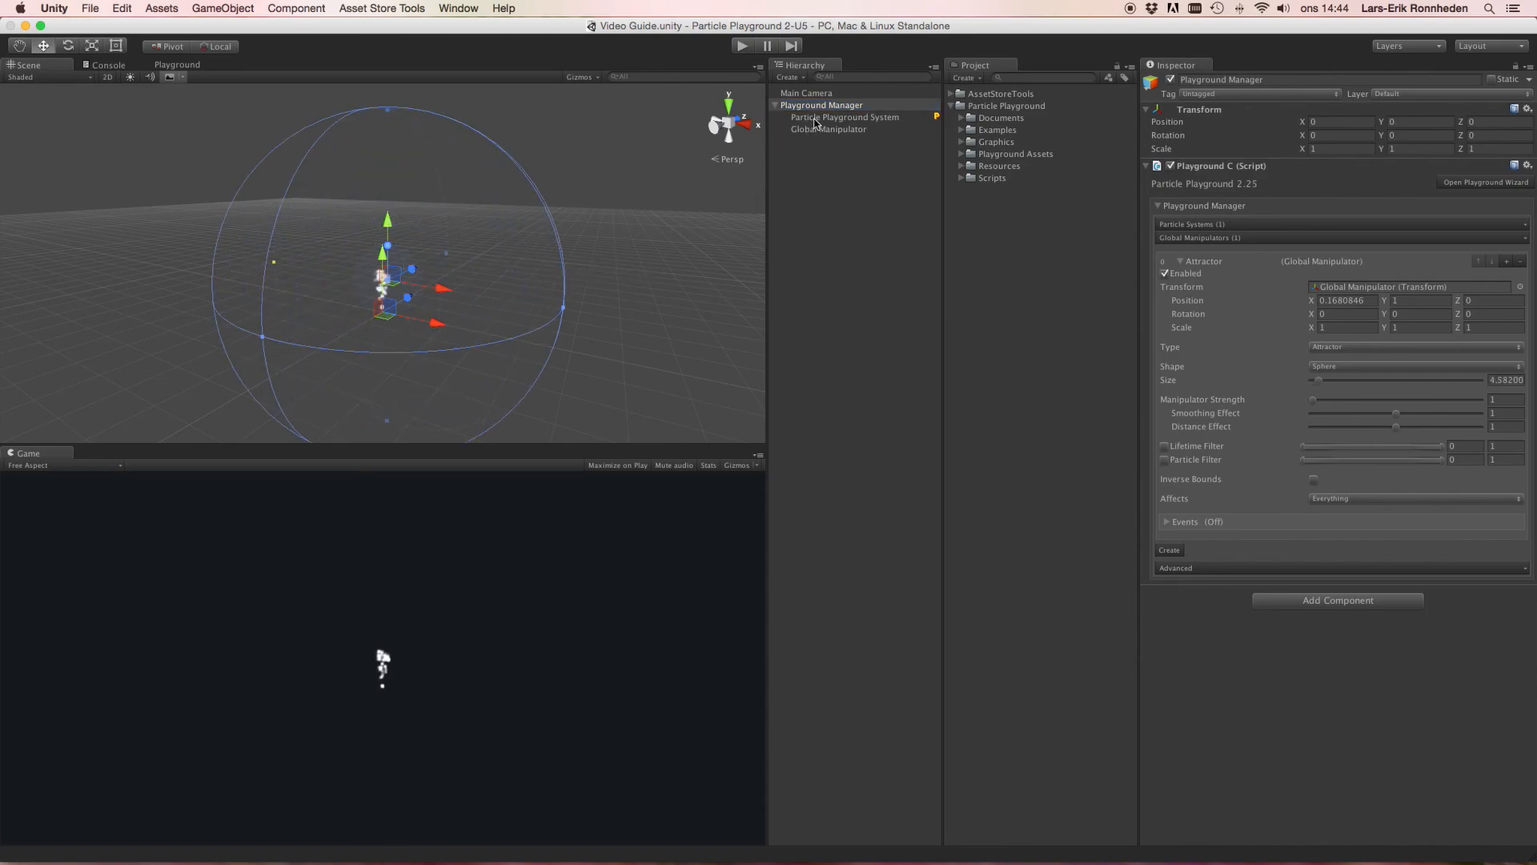
Step: Duplicate the particle system and move the copy to about X 3.36, Y -1.25
left_click(816, 120)
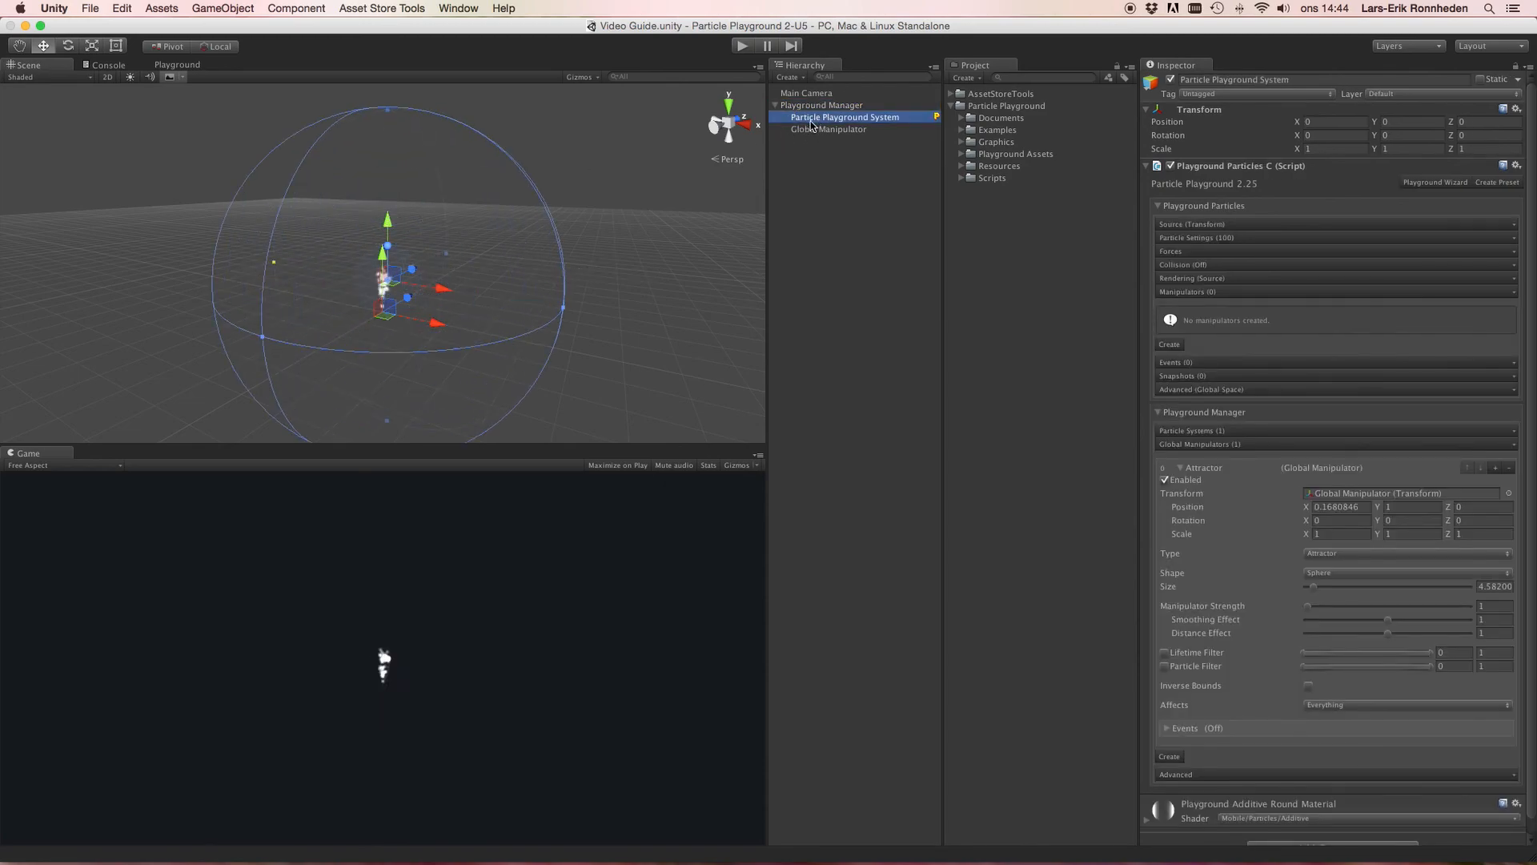
key("super+d")
left_click_drag(442, 292, 530, 346)
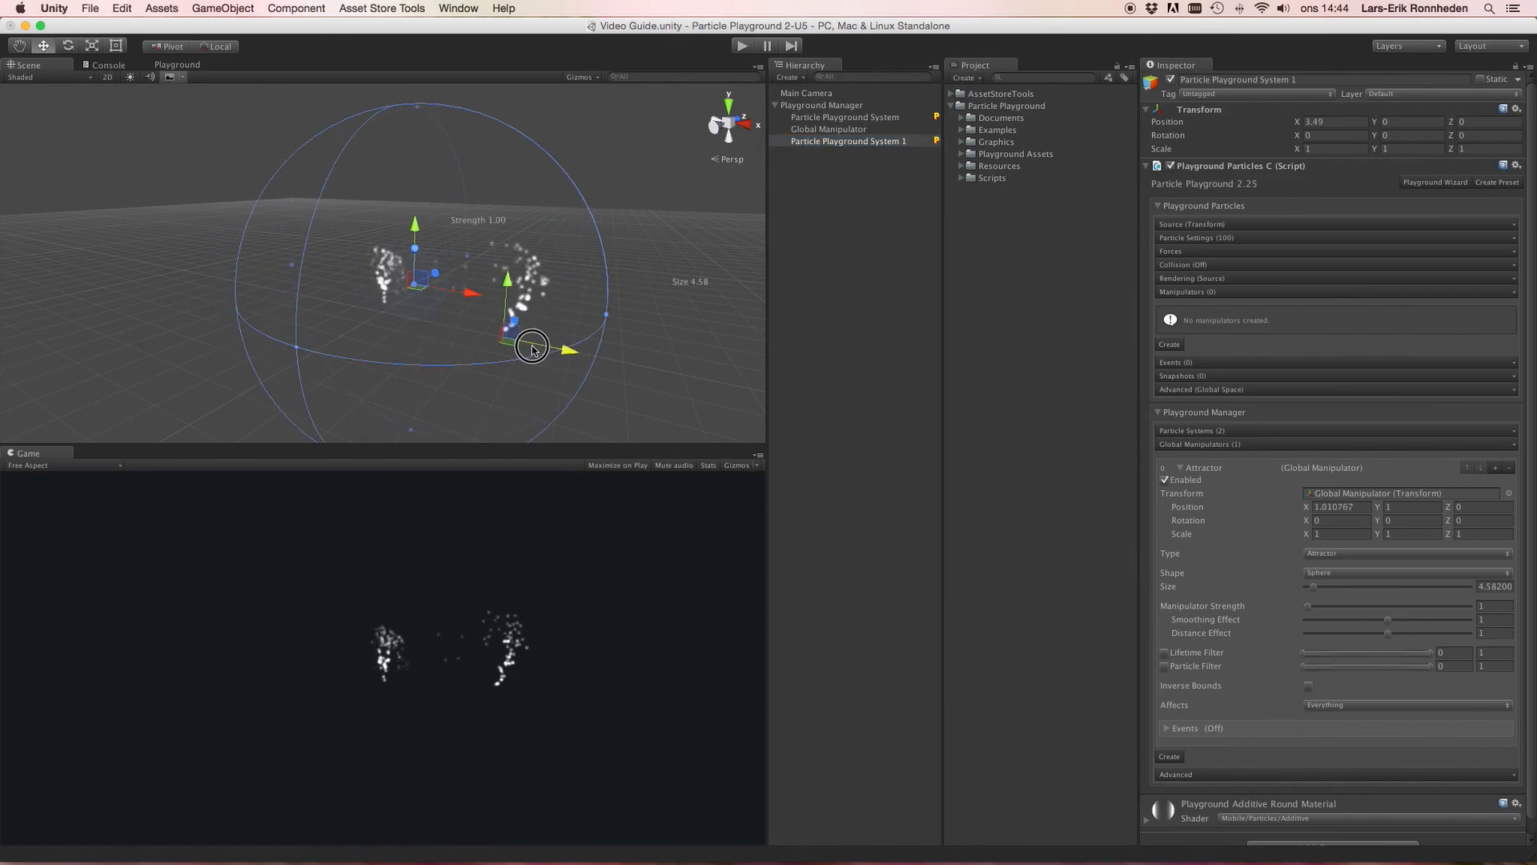
left_click_drag(503, 287, 498, 338)
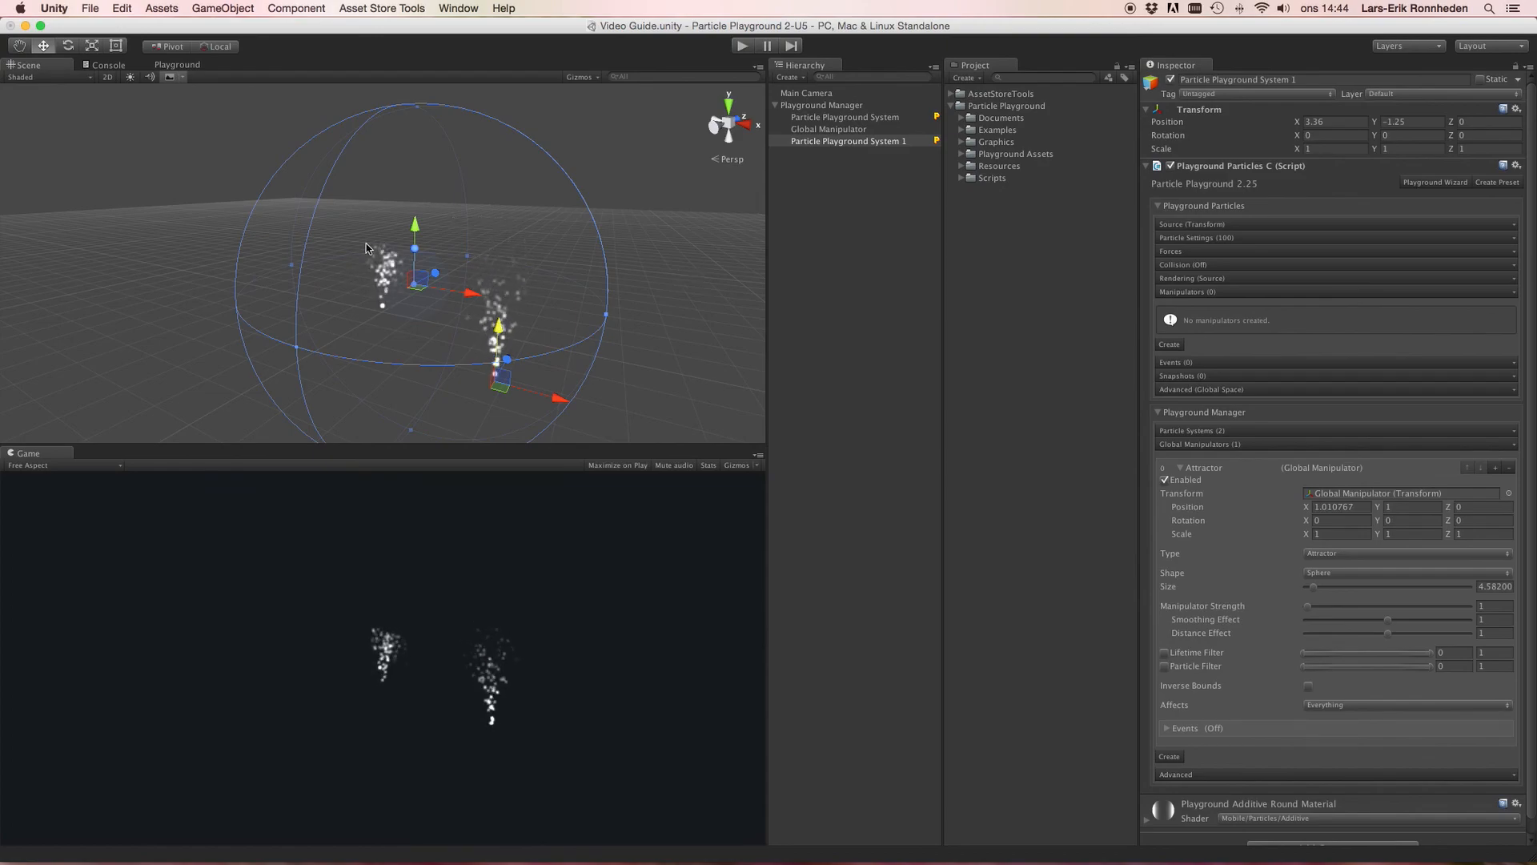
Step: Set the global manipulator's Size to 5 and Manipulator Strength to 4.2
left_click_drag(761, 275, 860, 160, "alt")
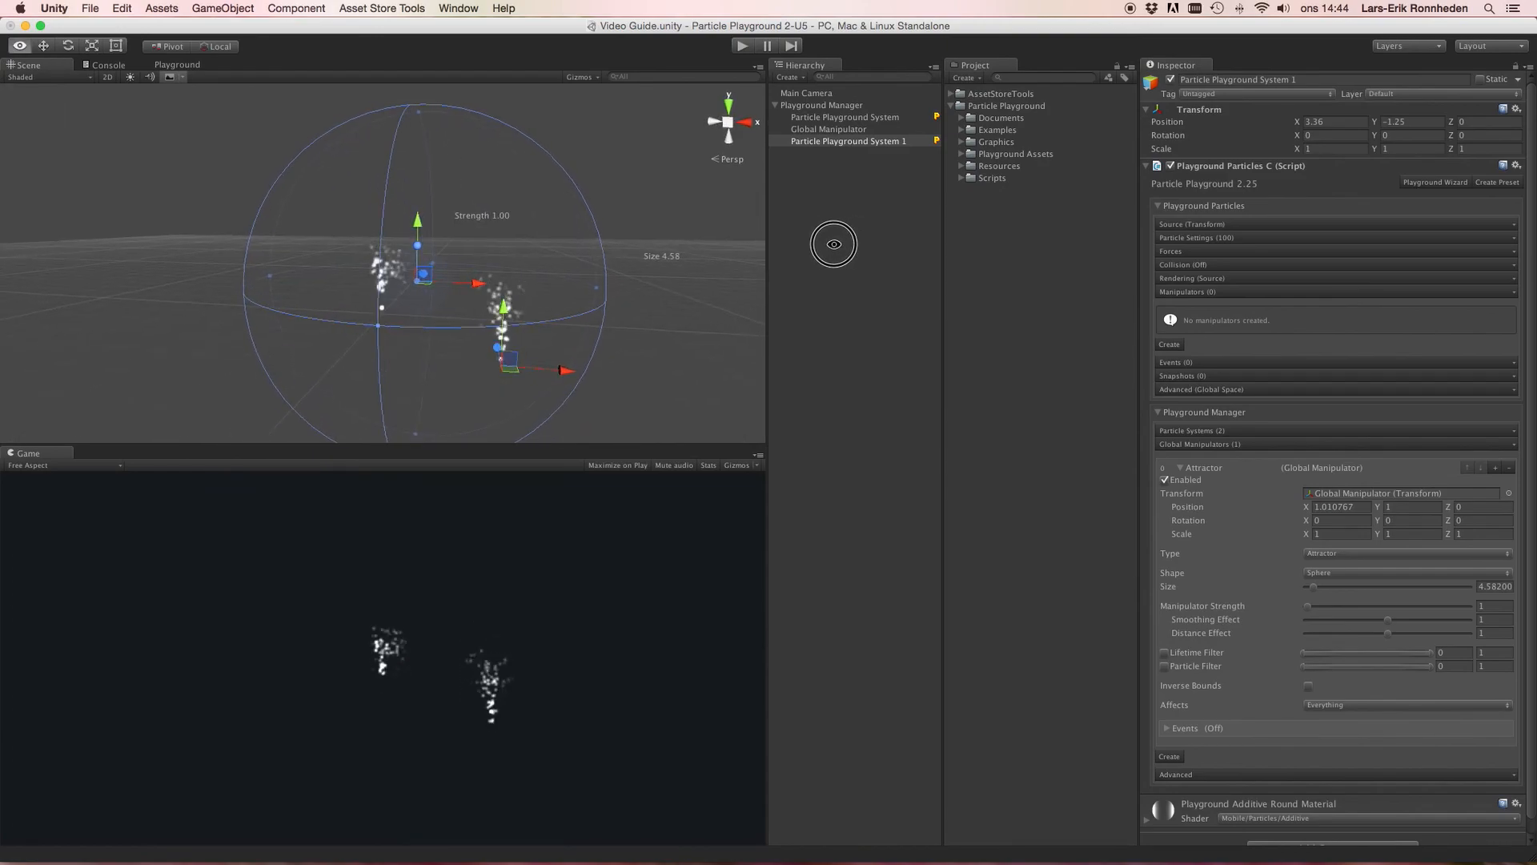
left_click(840, 117)
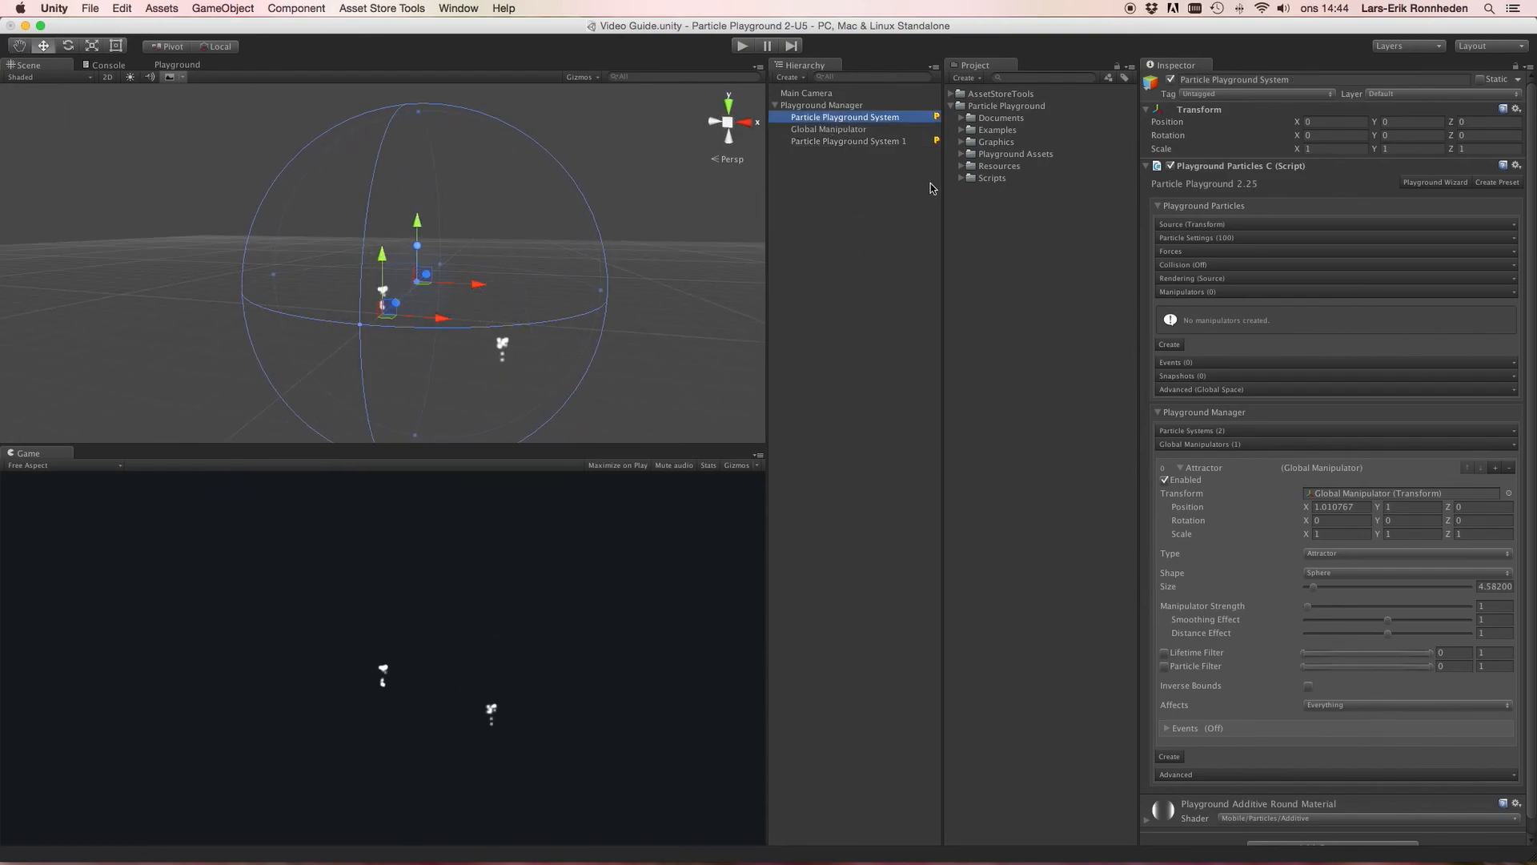
scroll(1217, 578, "down", 1)
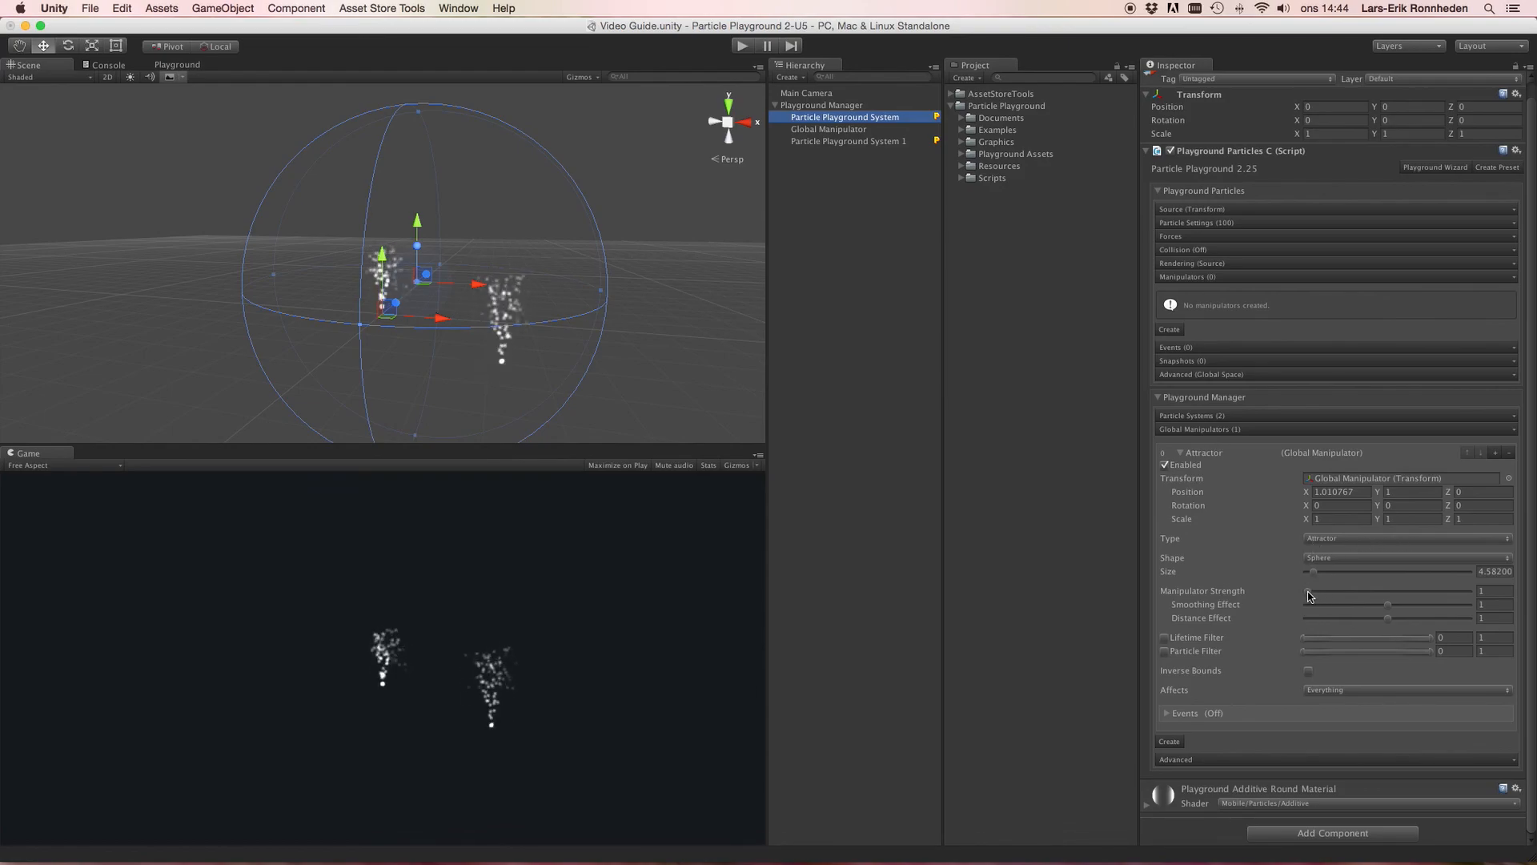
left_click_drag(1311, 574, 1313, 574)
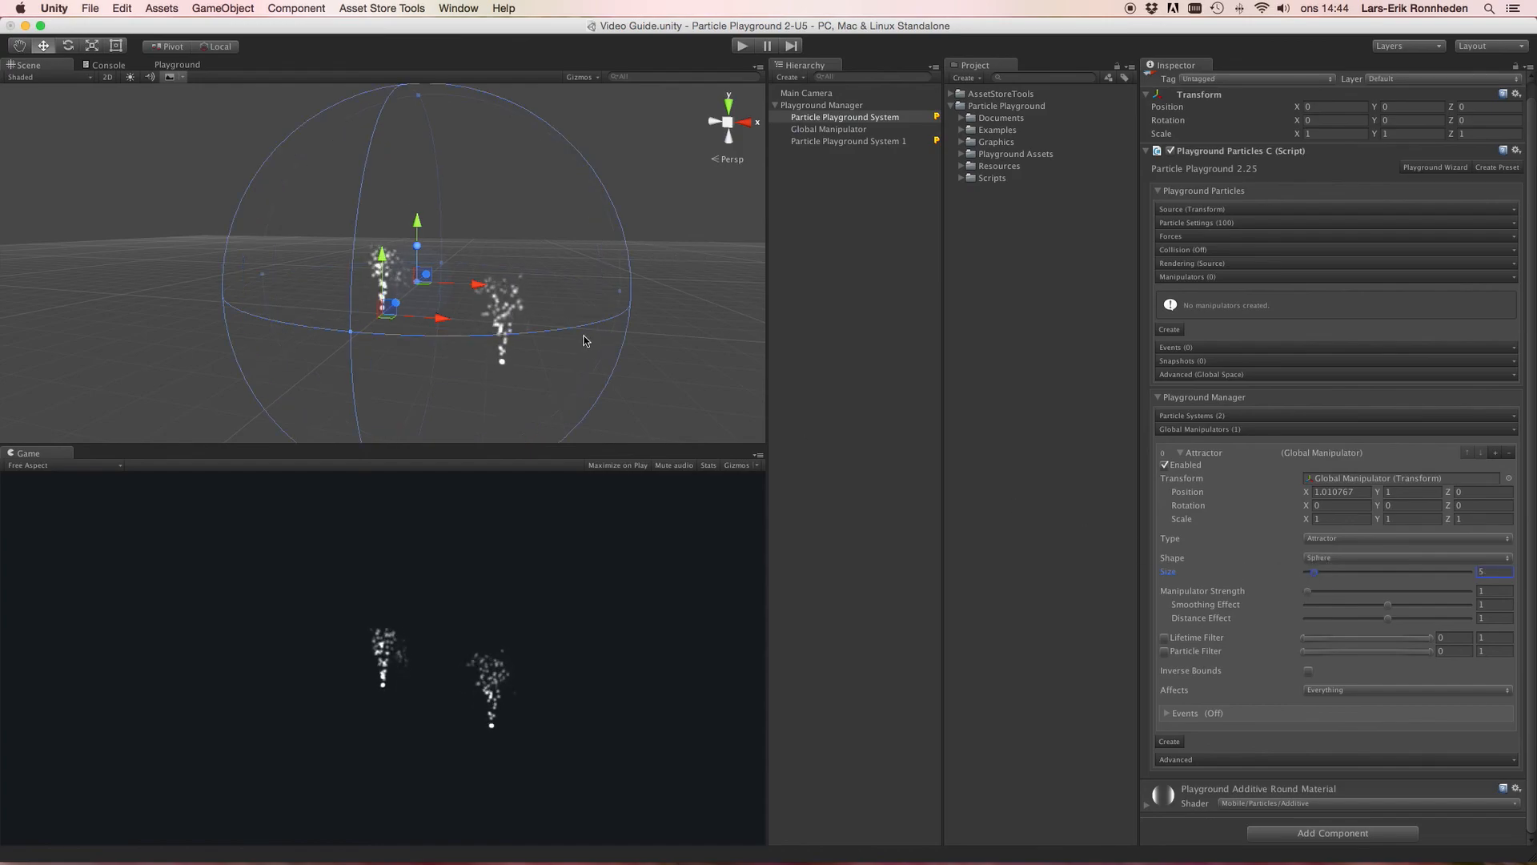
left_click(1309, 594)
left_click_drag(1311, 595, 1313, 593)
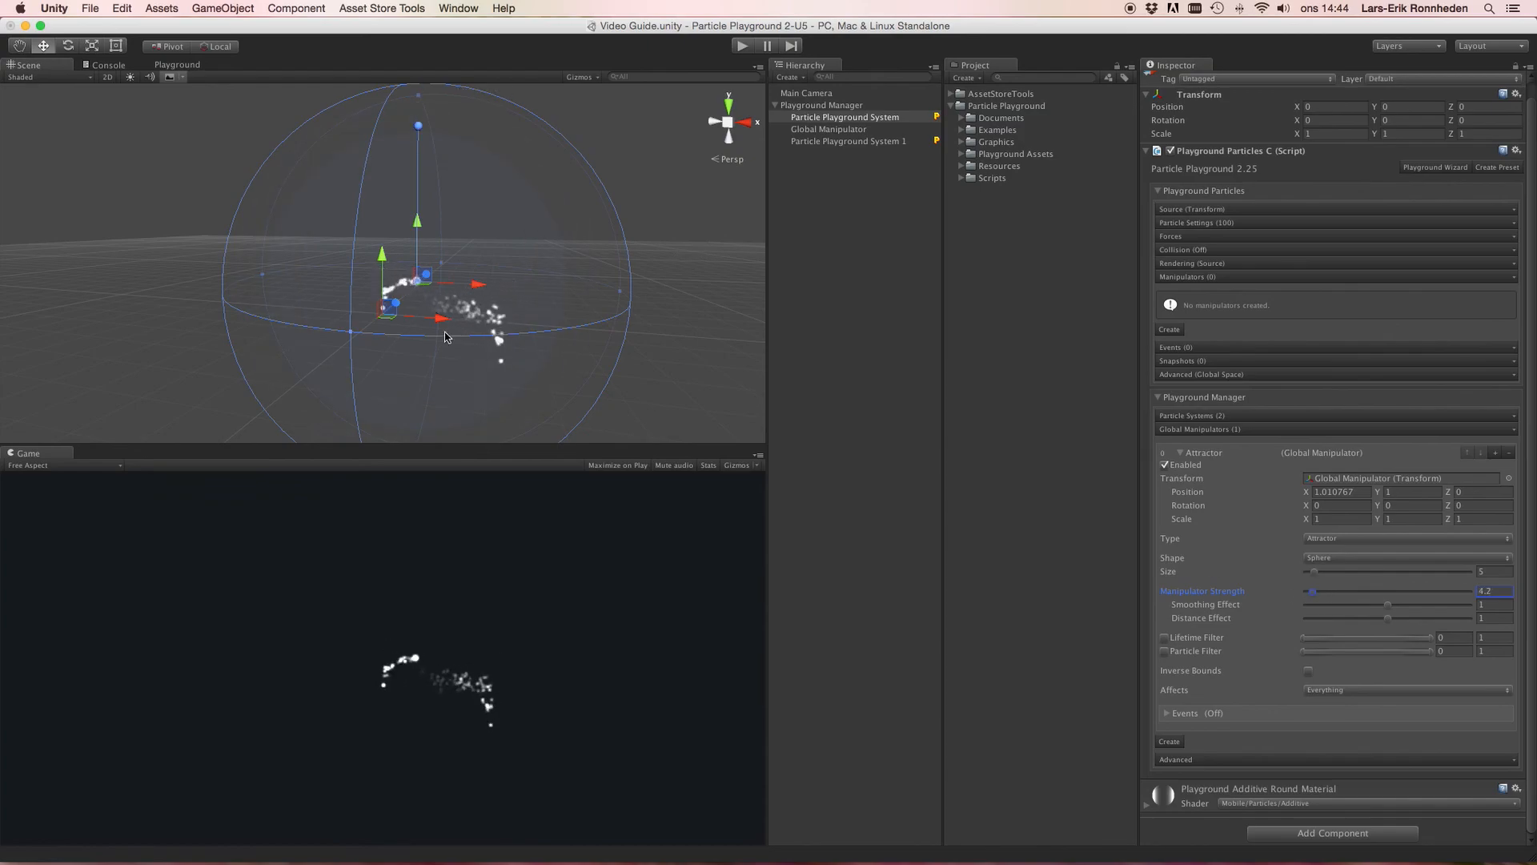
Step: Move the global manipulator to about X 1.78, Y 1.51
left_click_drag(473, 285, 506, 285)
mouse_move(451, 213)
left_mouse_down()
mouse_move(452, 112)
mouse_move(461, 377)
mouse_move(456, 212)
mouse_move(458, 238)
left_mouse_up()
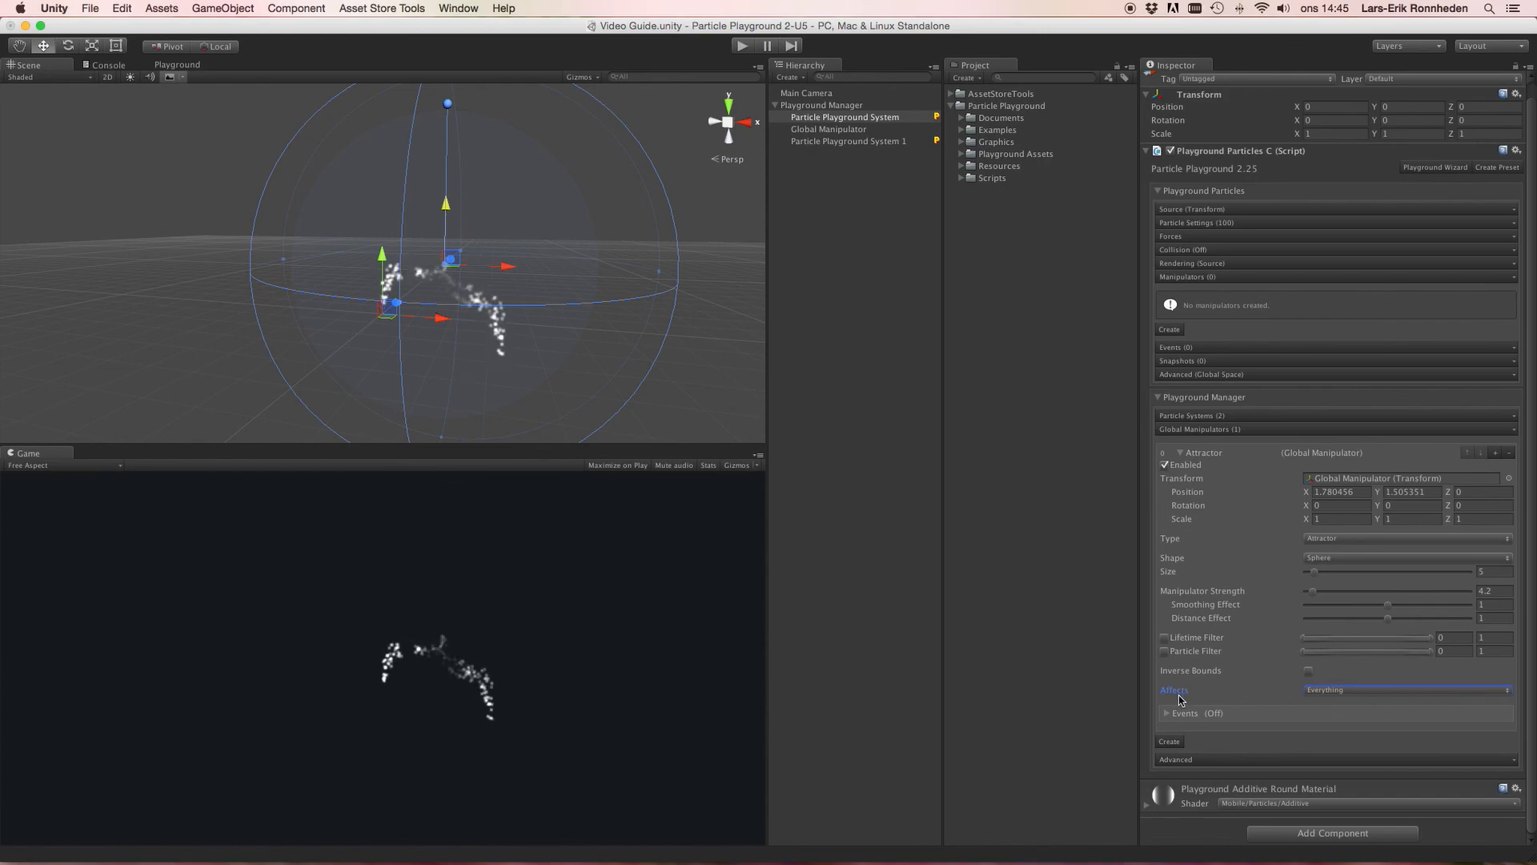
Step: Open the global manipulator's Affects layer list to examine its layer options
left_click(1360, 692)
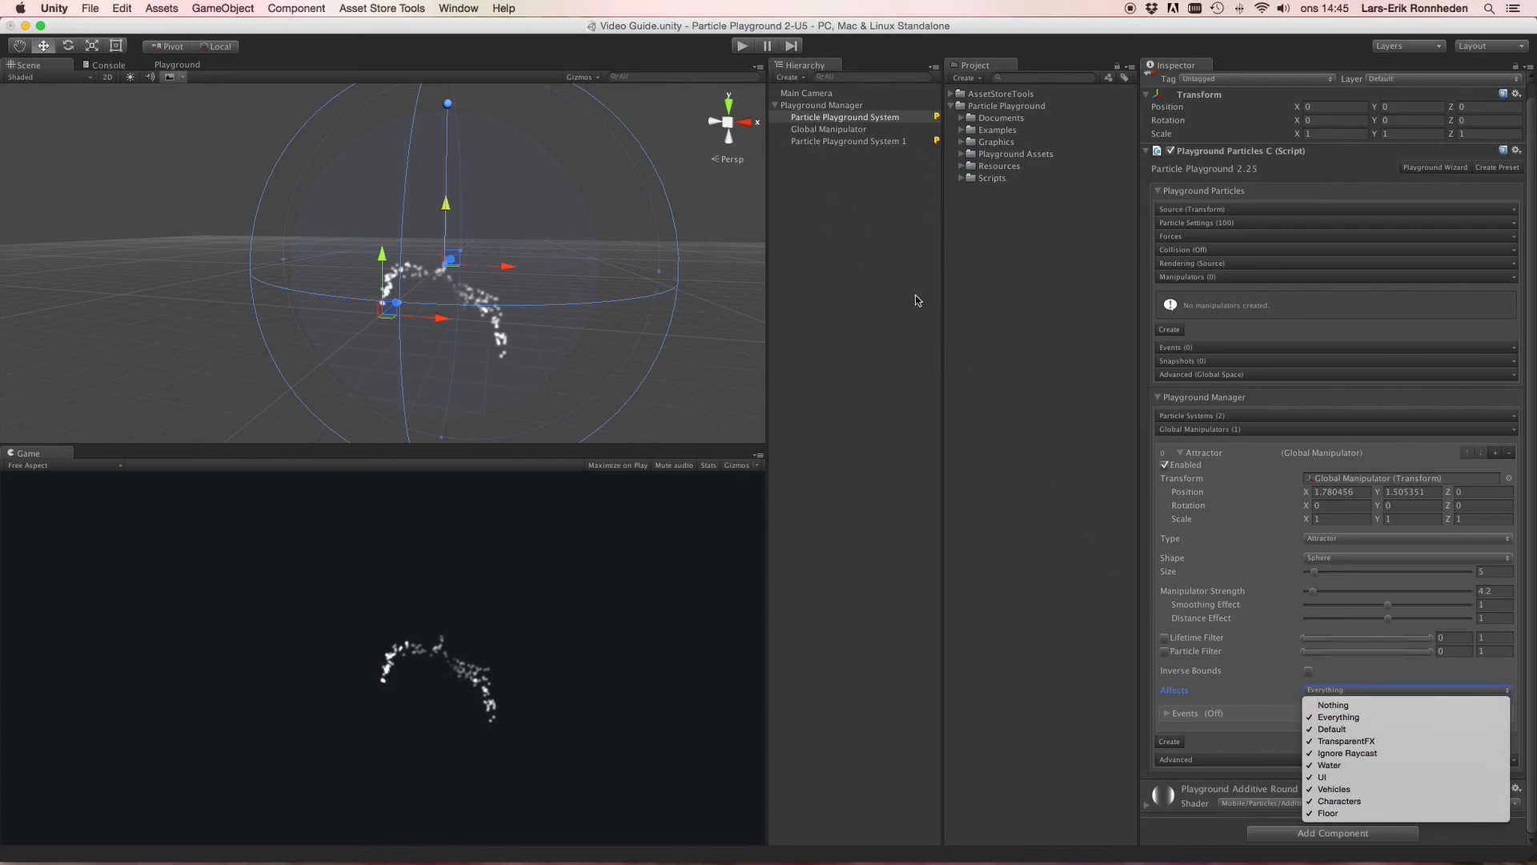
left_click(1174, 699)
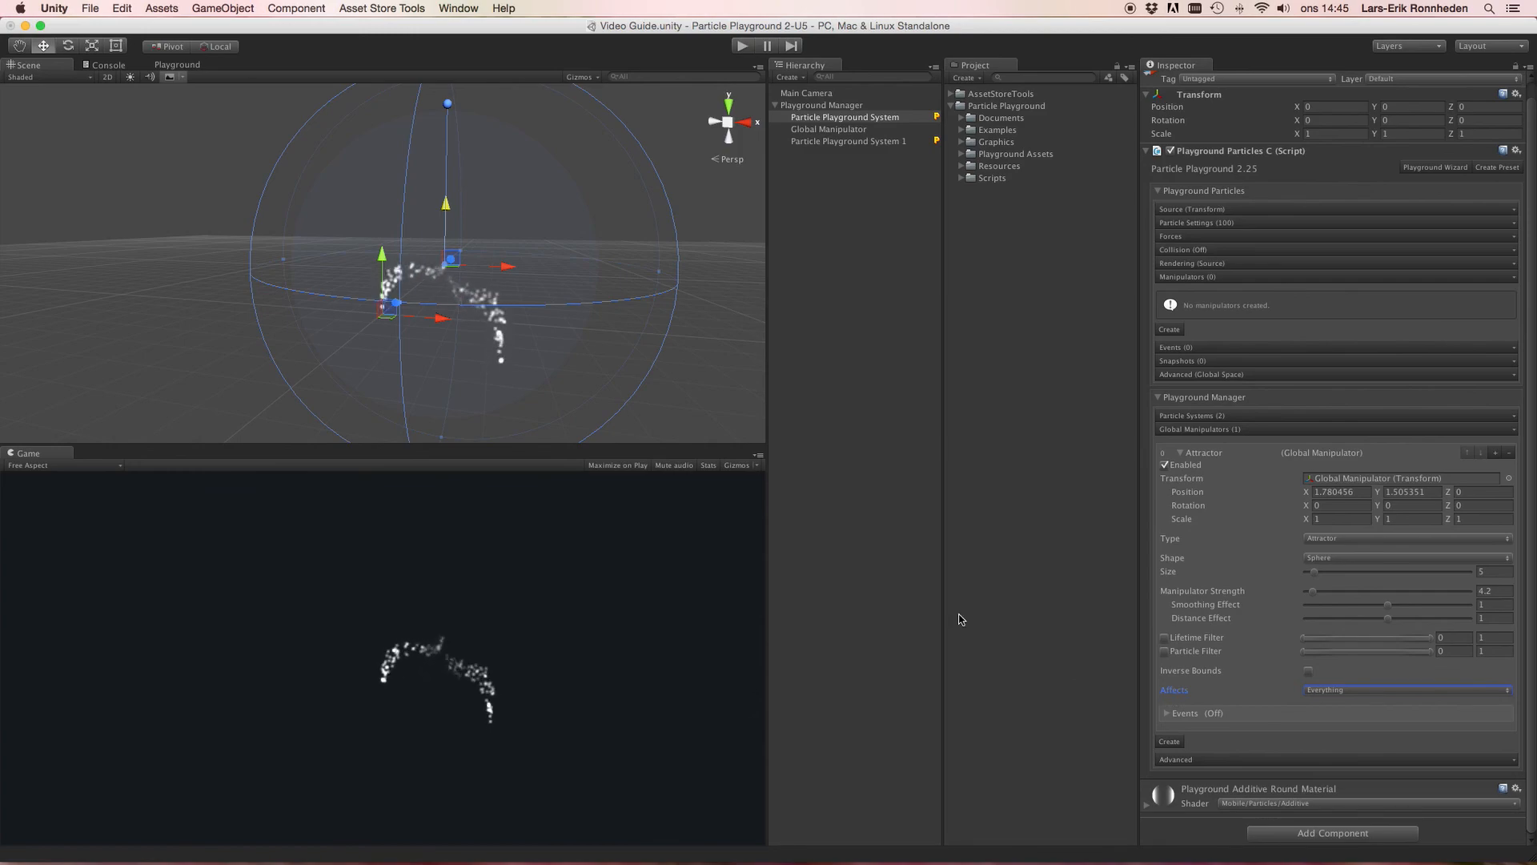
left_click(1374, 691)
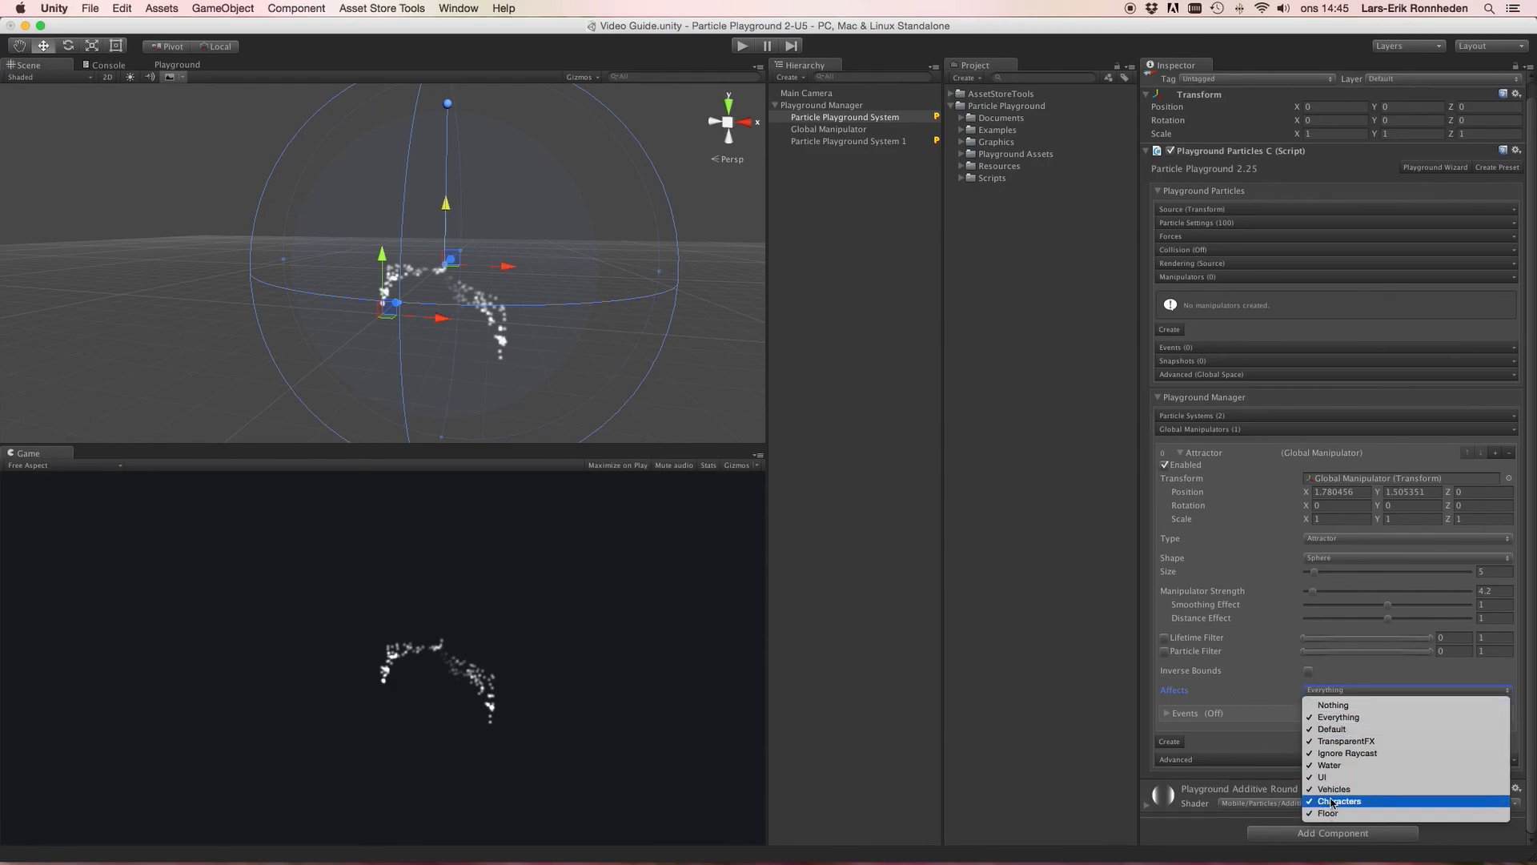
left_click(1189, 692)
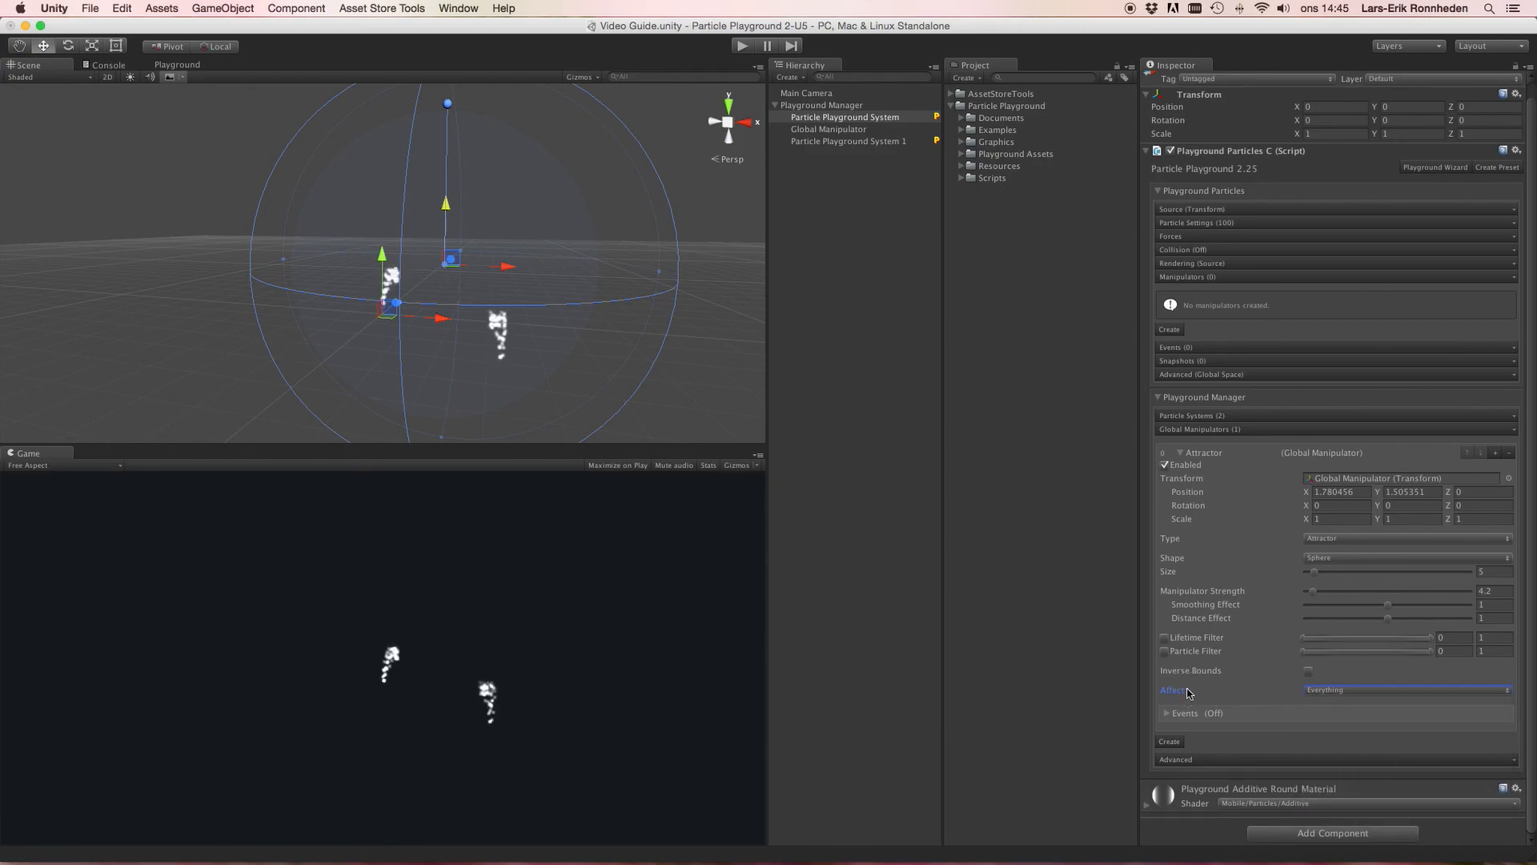
Step: Move the global manipulator to about X 1.79, Y 0.27
left_click_drag(446, 207, 495, 290)
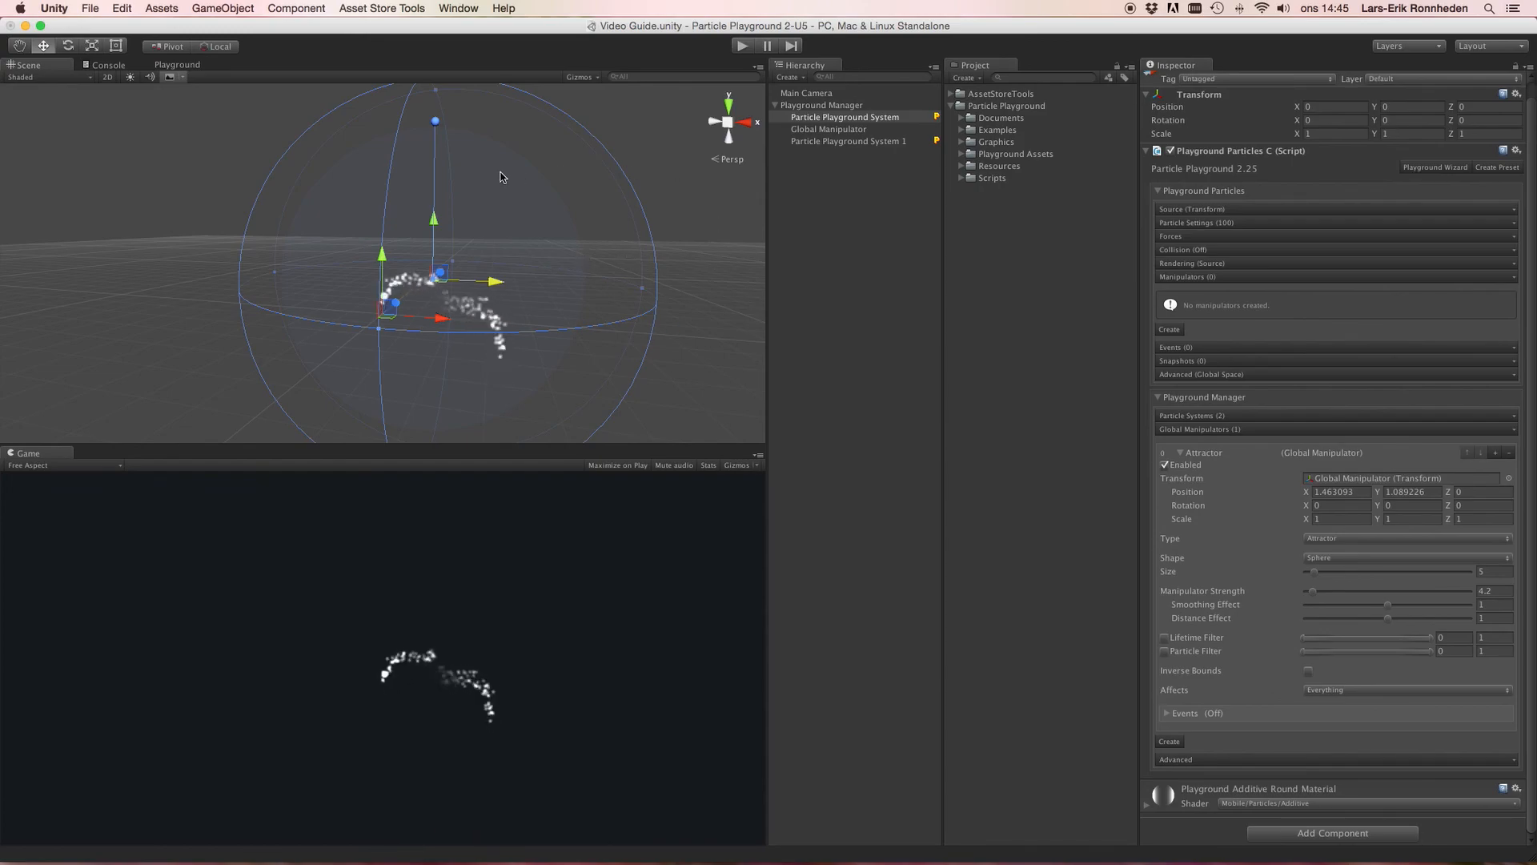
mouse_move(494, 281)
left_mouse_down()
mouse_move(518, 281)
mouse_move(504, 281)
left_mouse_up()
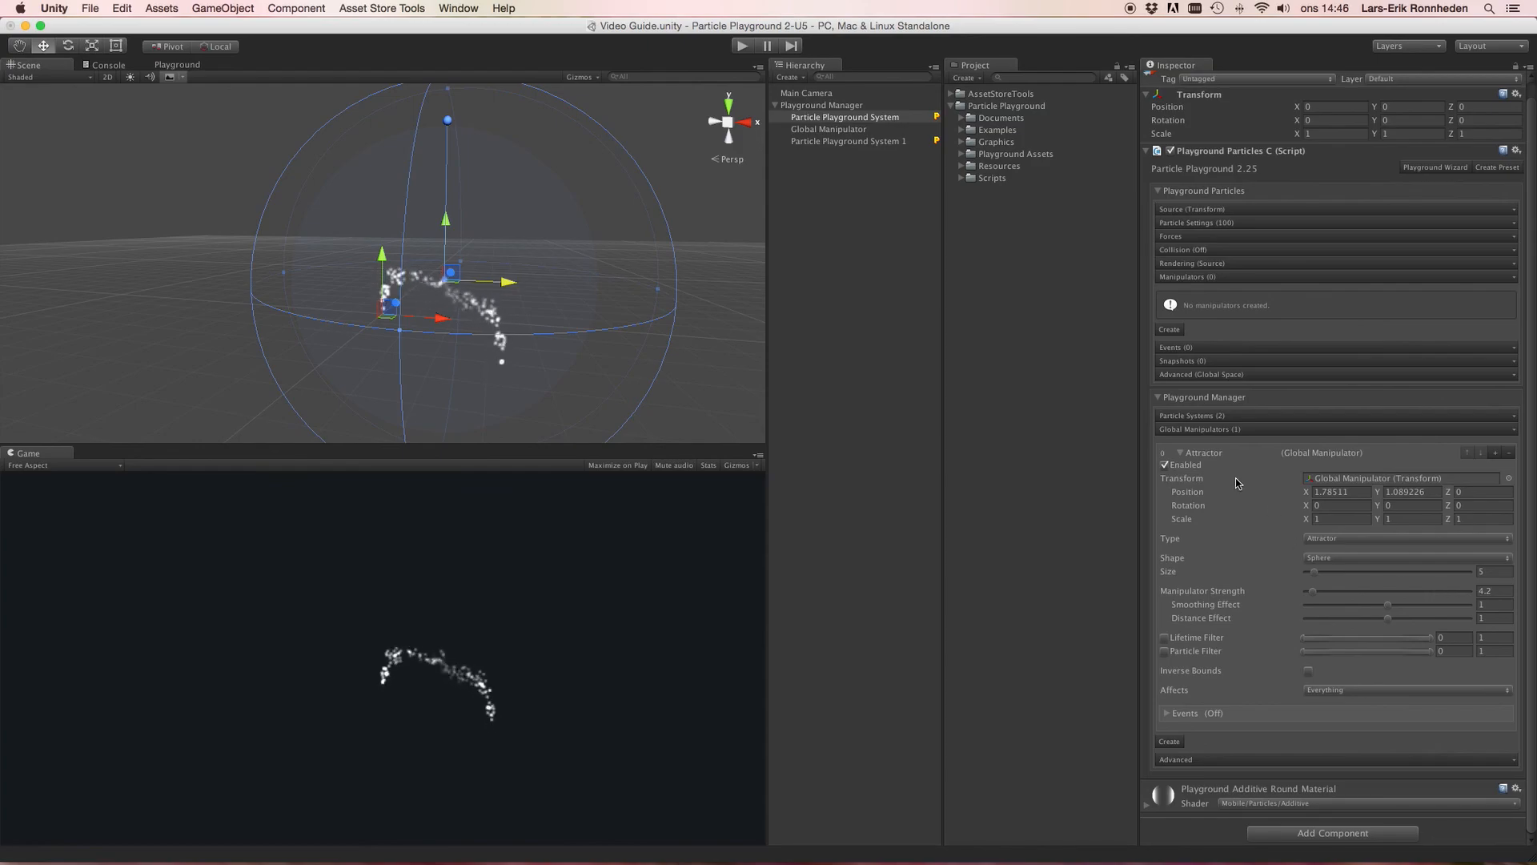
left_click_drag(446, 231, 503, 217)
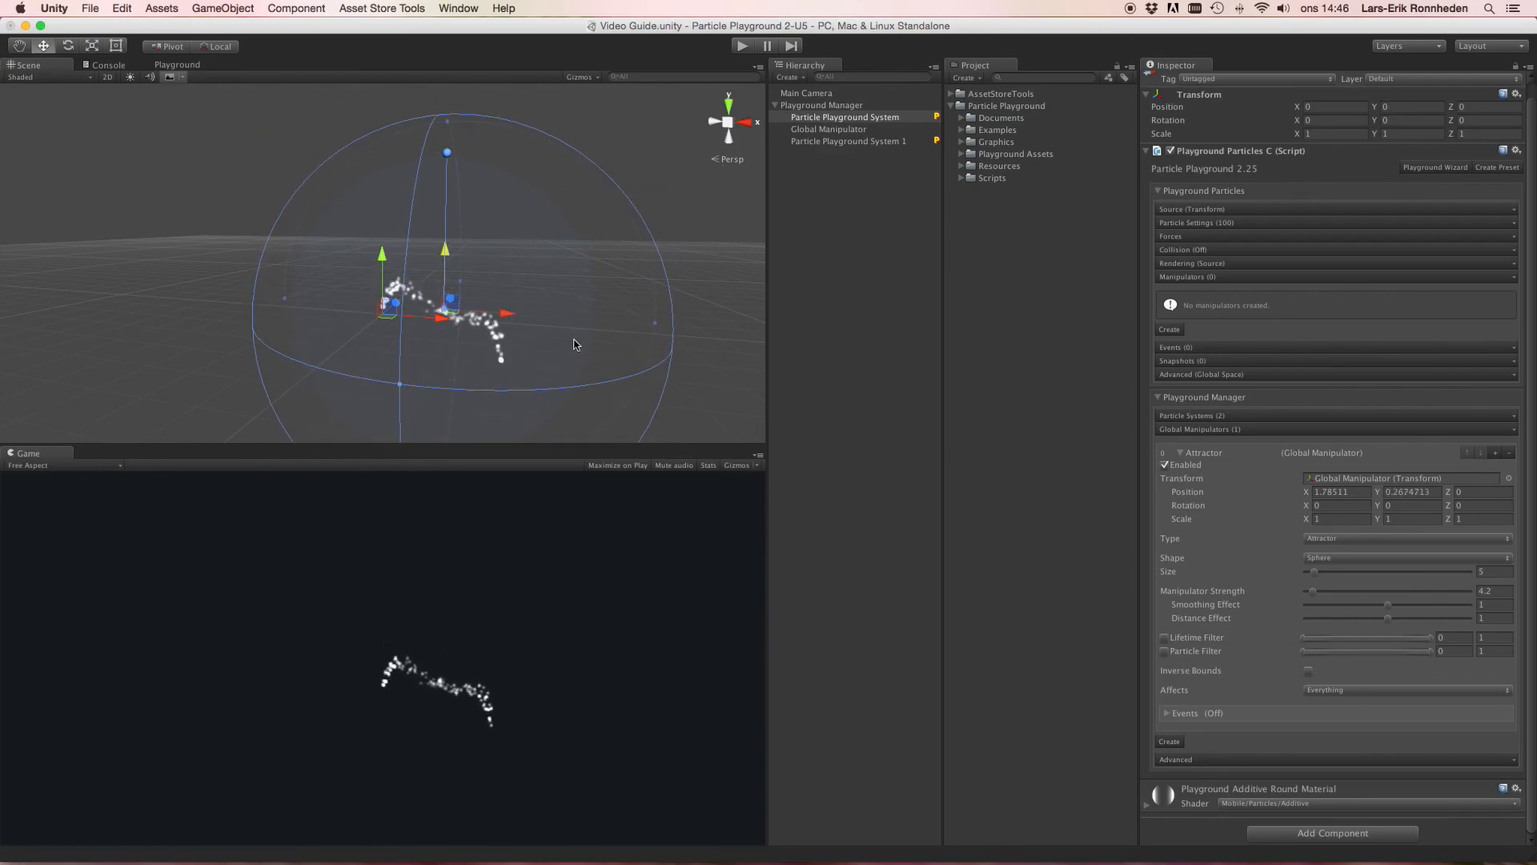
left_click_drag(573, 322, 584, 329, "alt")
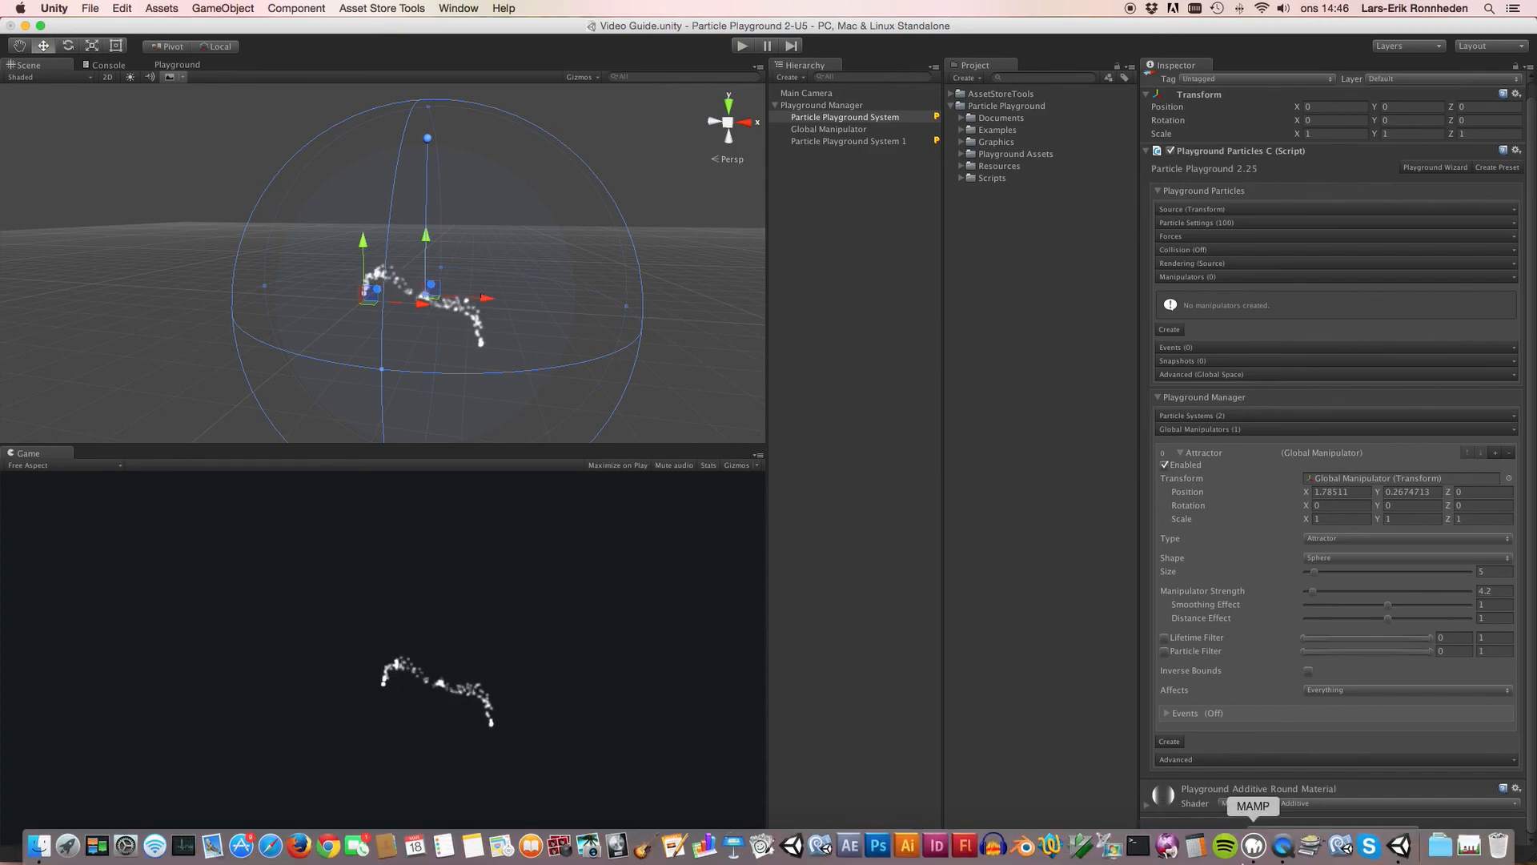
left_click(1281, 852)
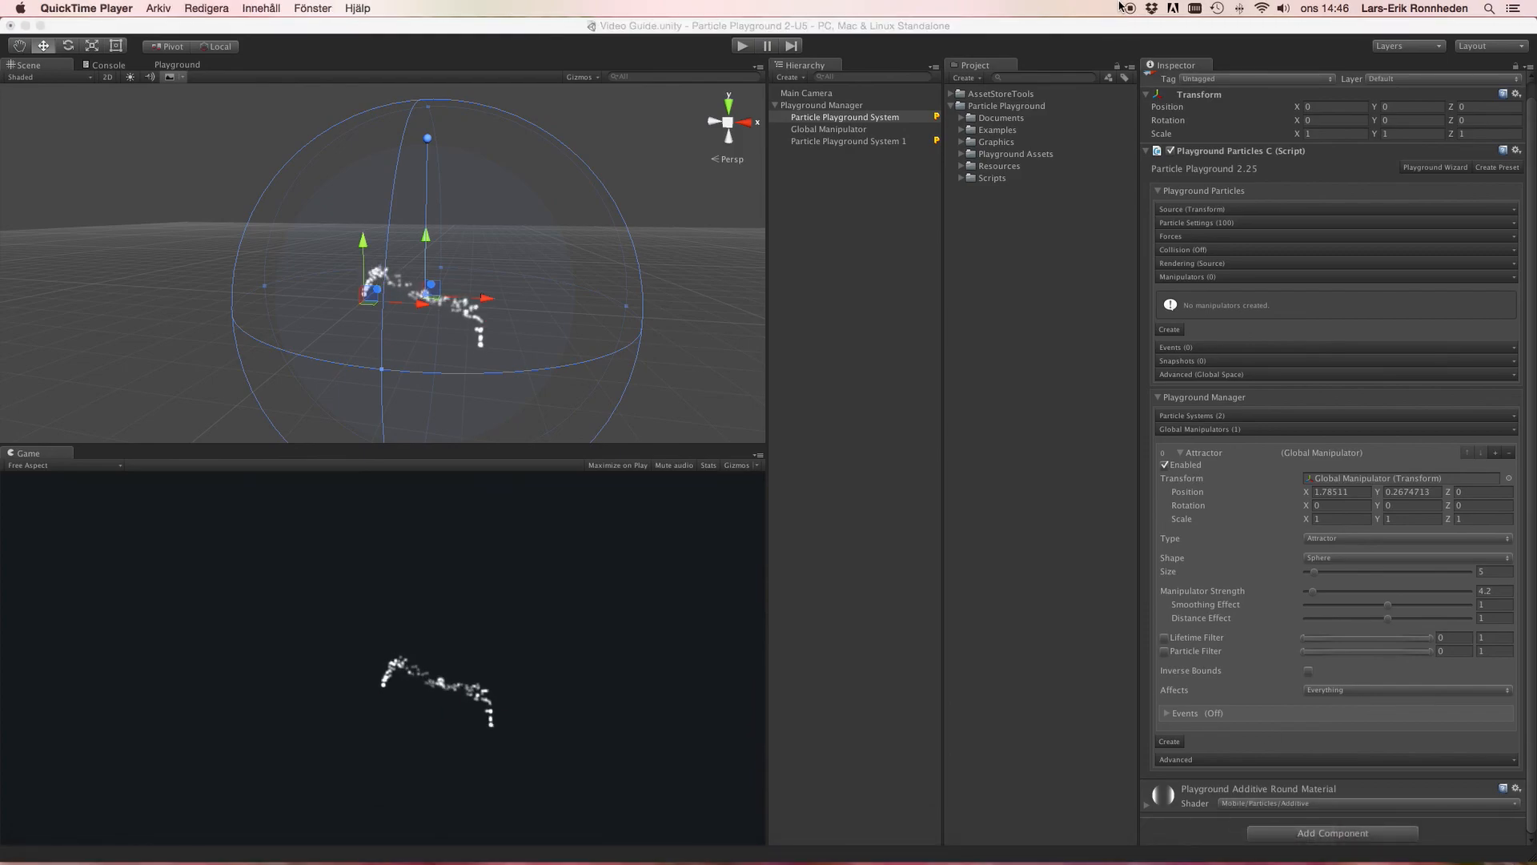